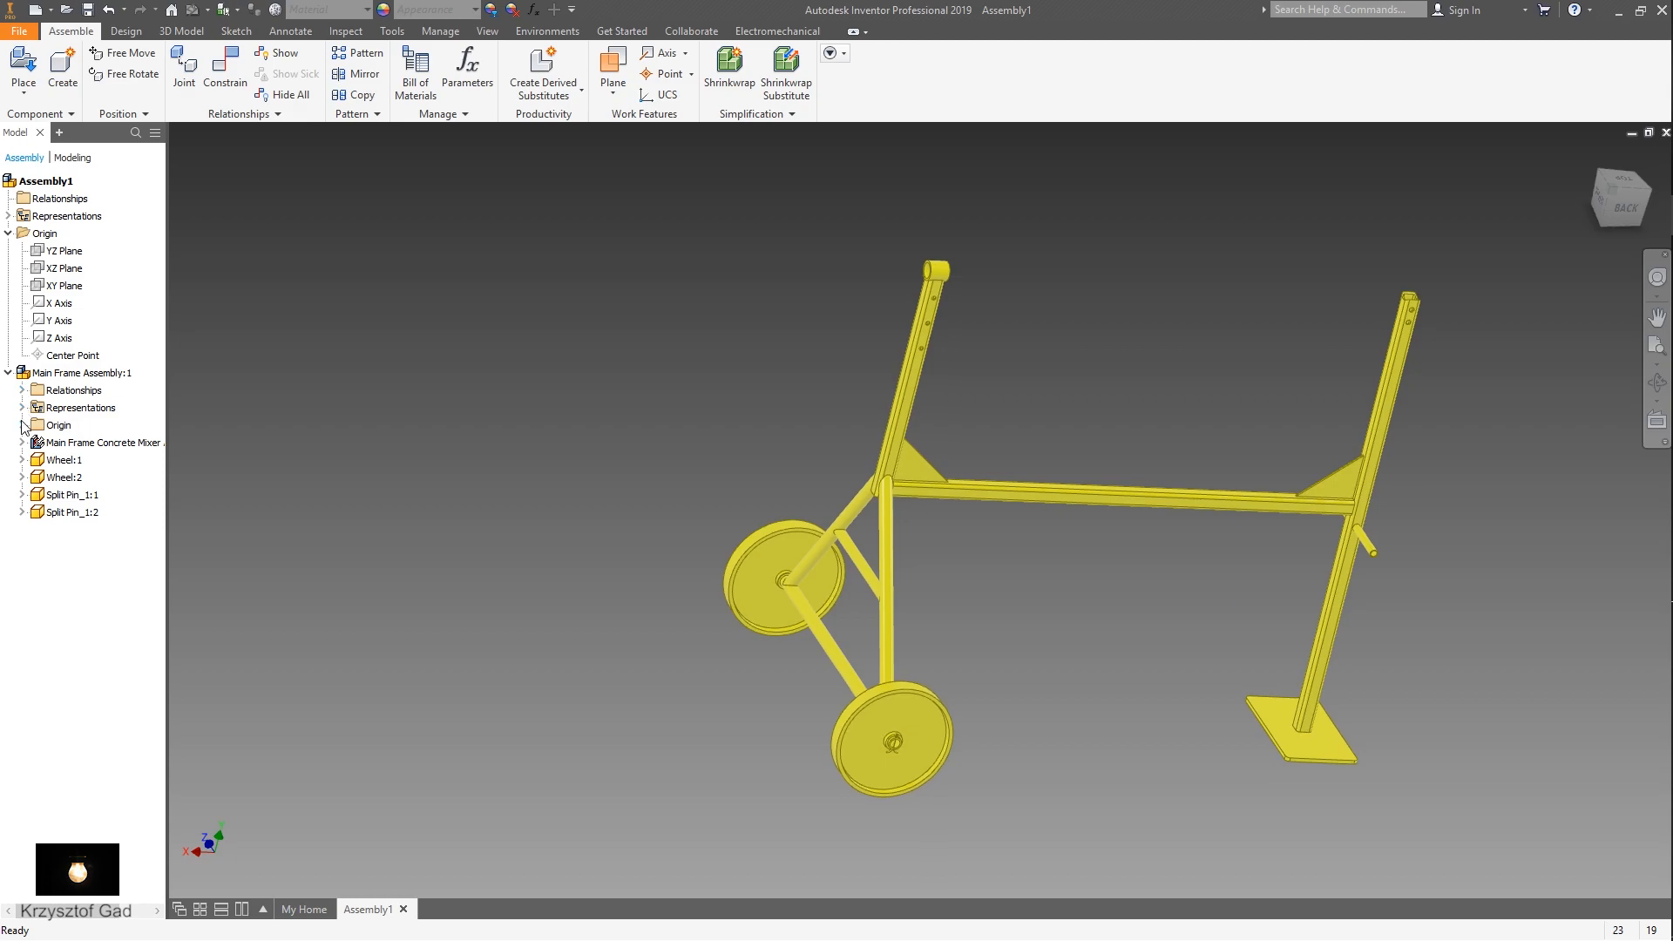
- Mate the main frame's center point to the assembly's origin center point and ground the Main Frame Assembly
click(212, 102)
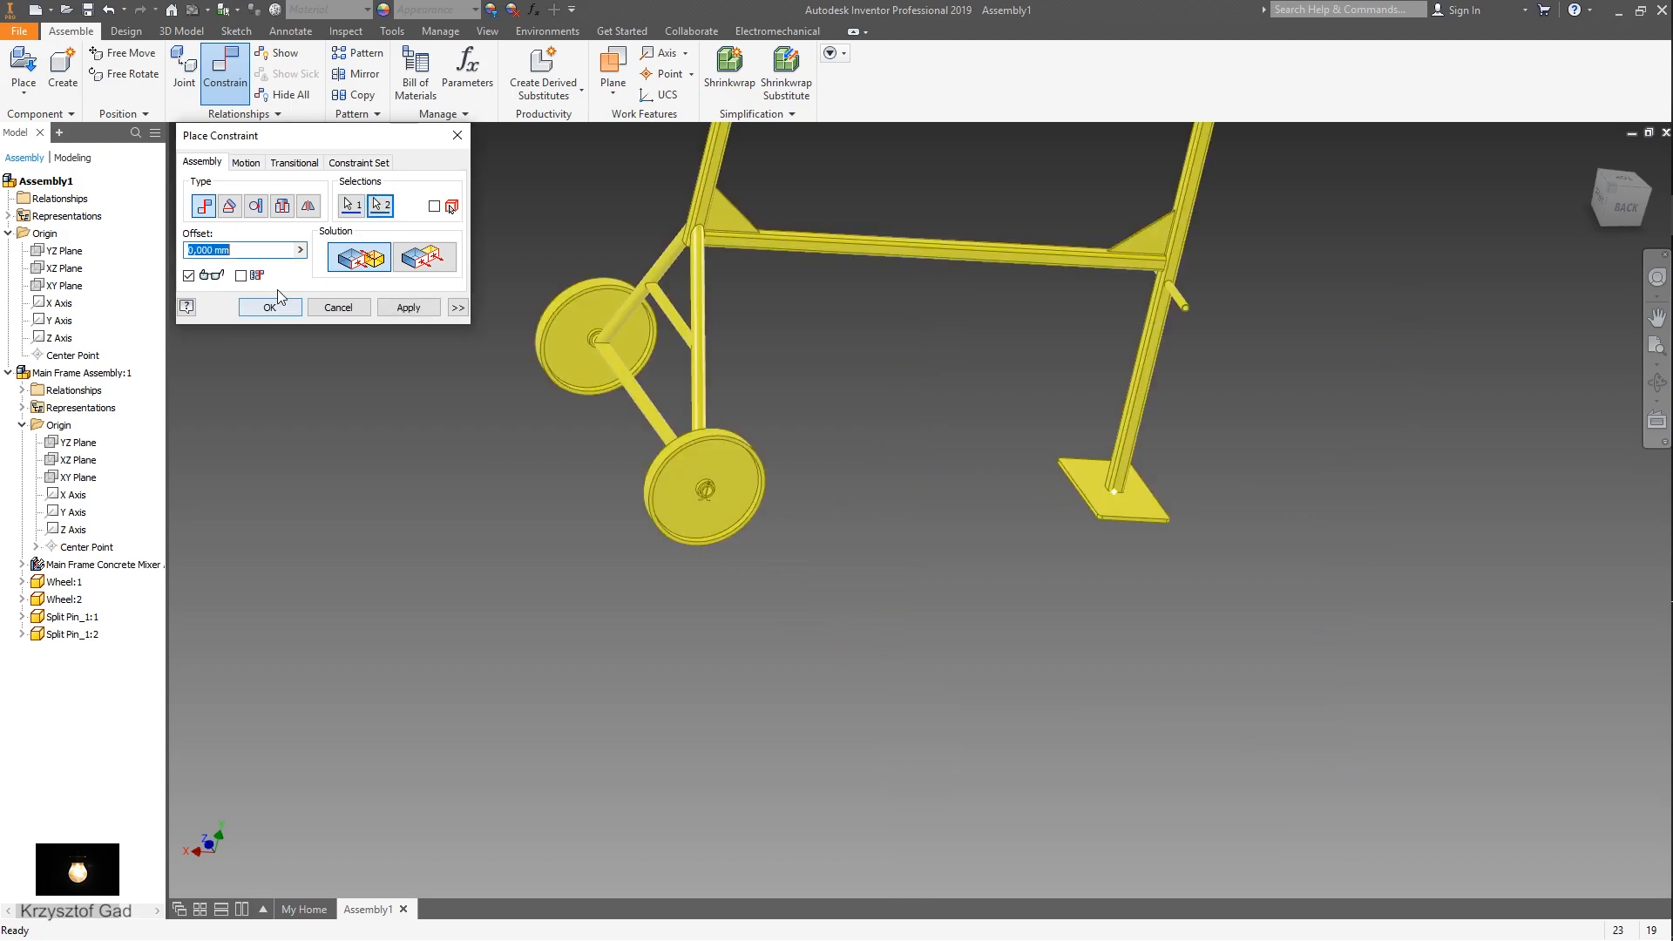
click(270, 308)
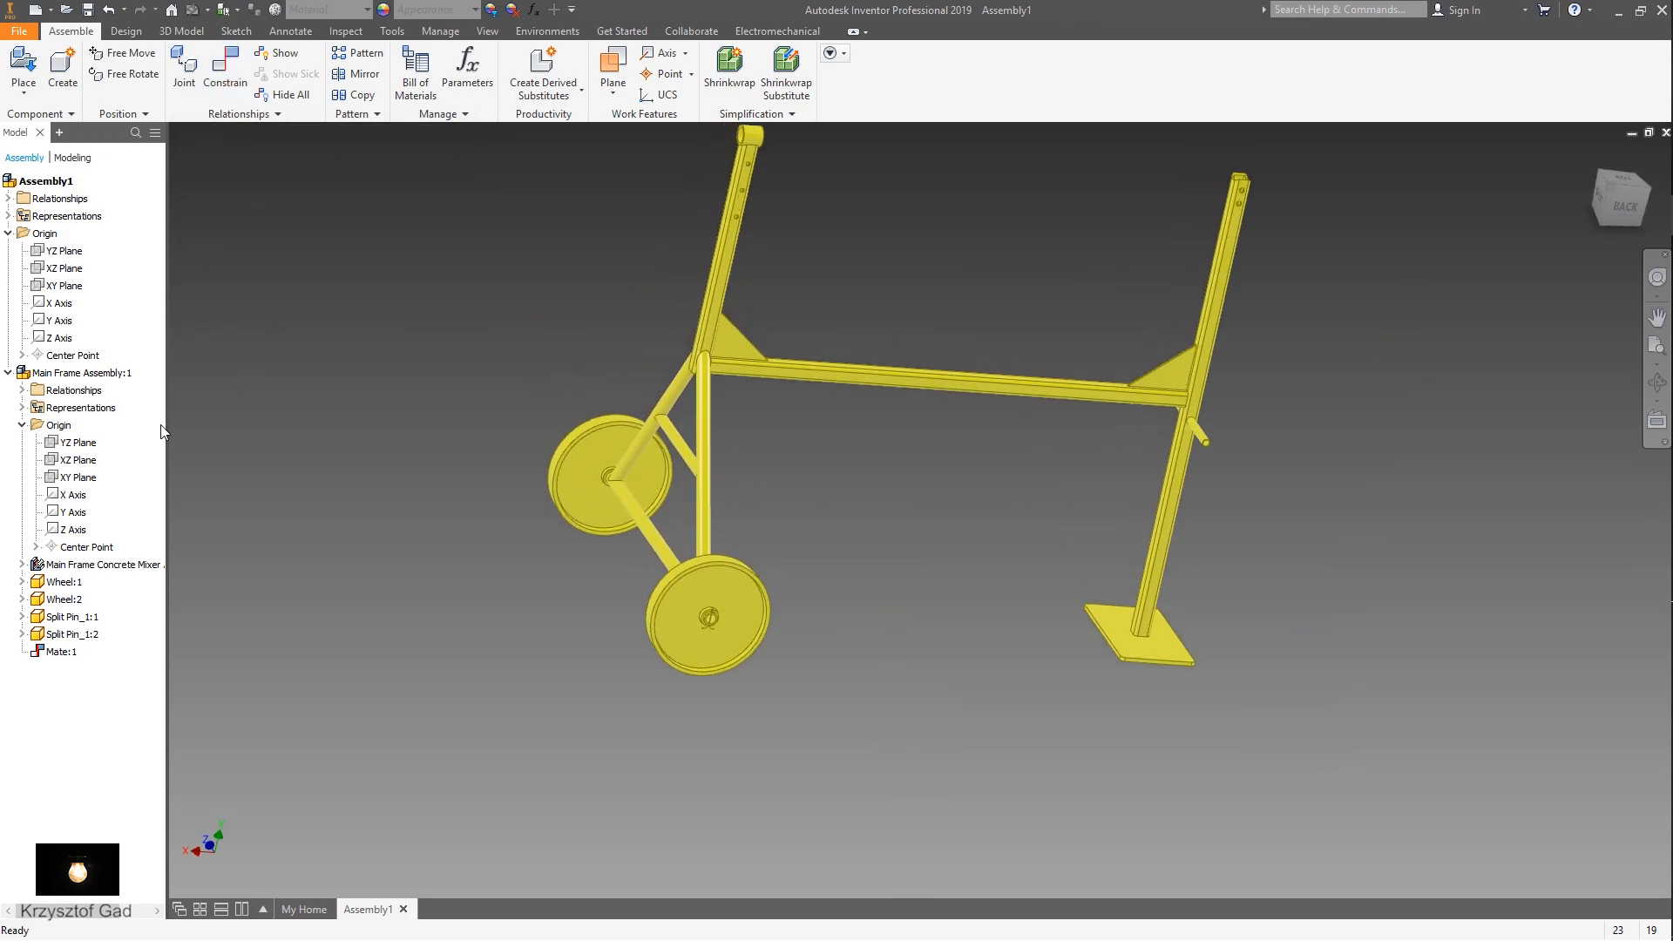
click(8, 234)
click(9, 251)
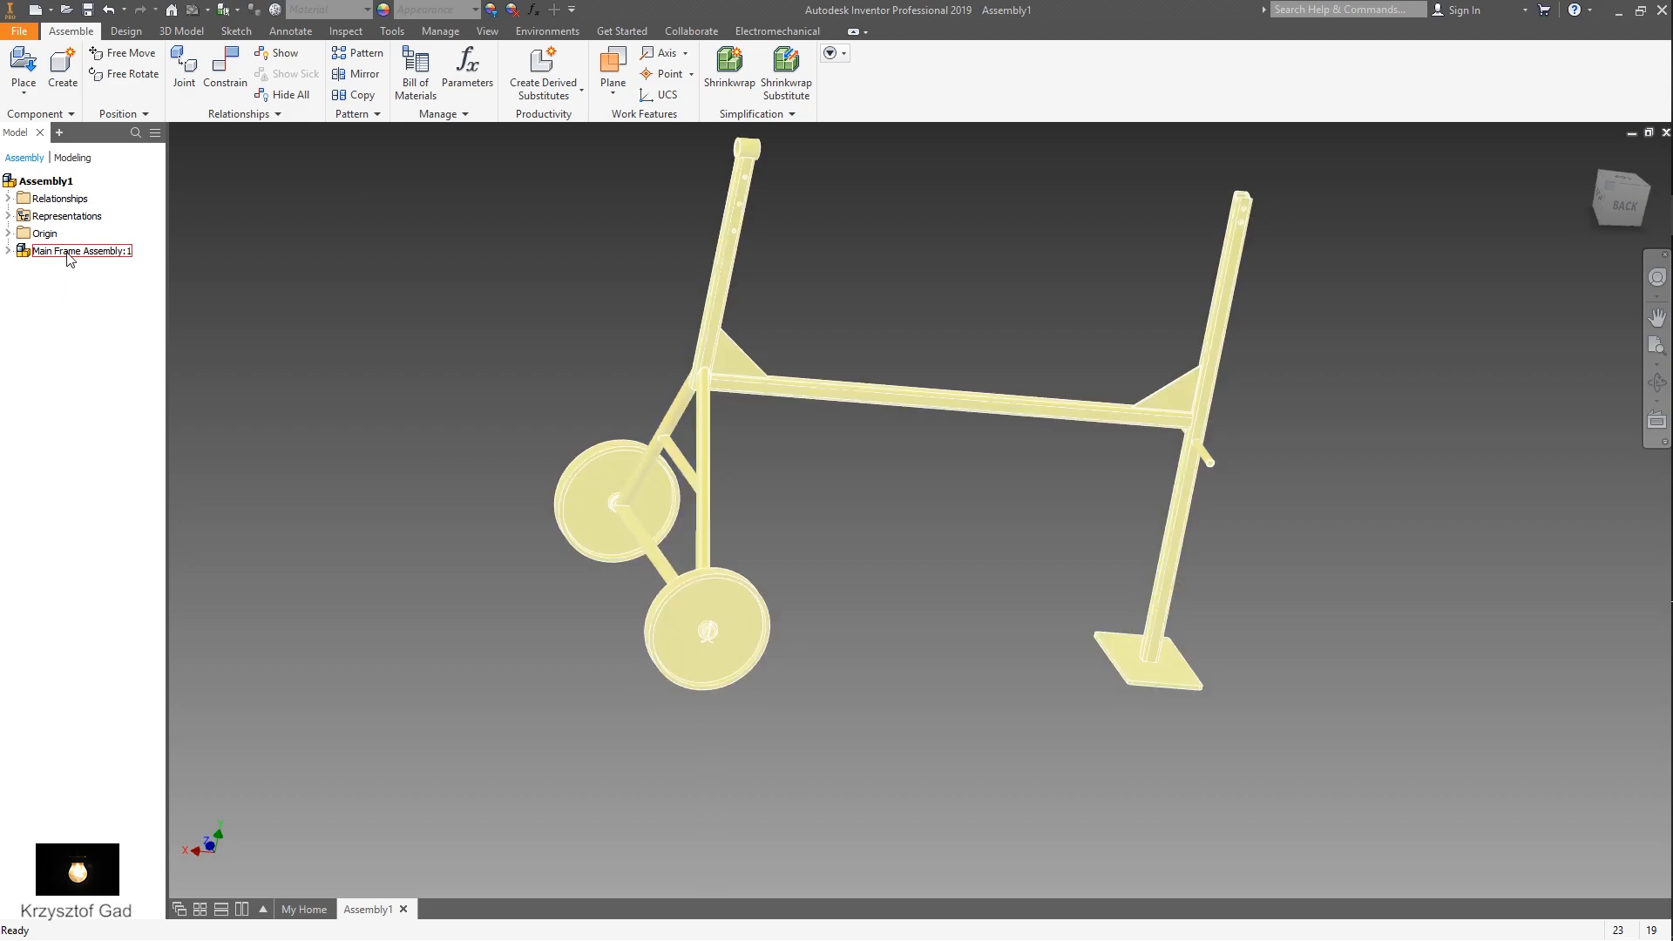
right_click(69, 254)
click(113, 643)
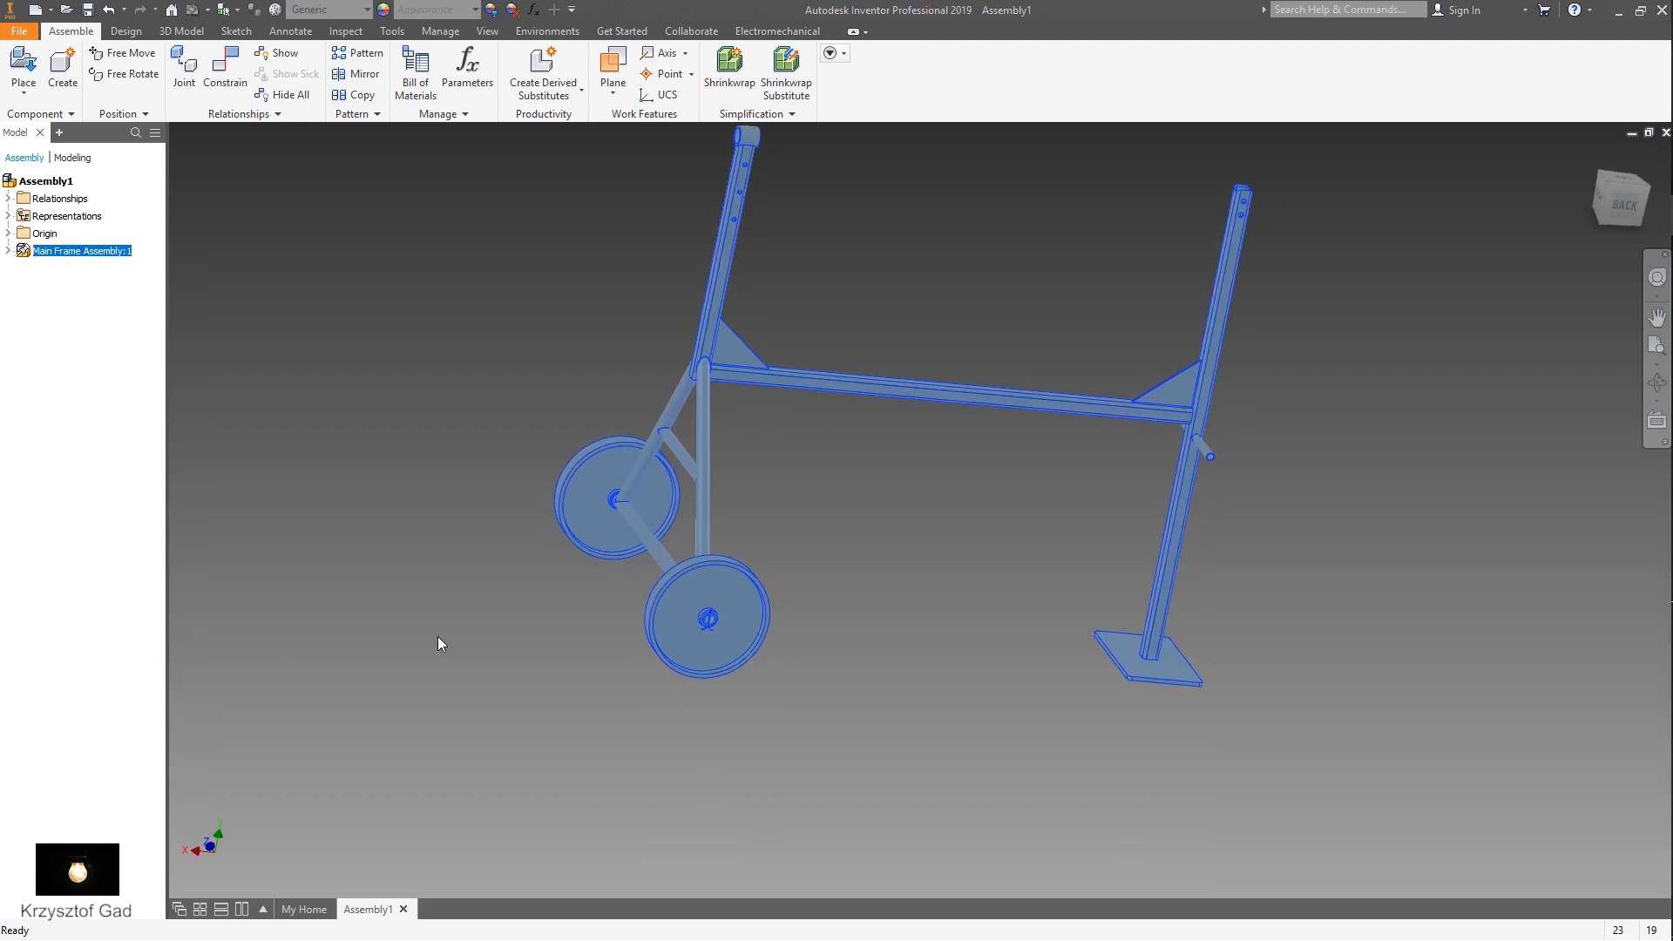
click(436, 636)
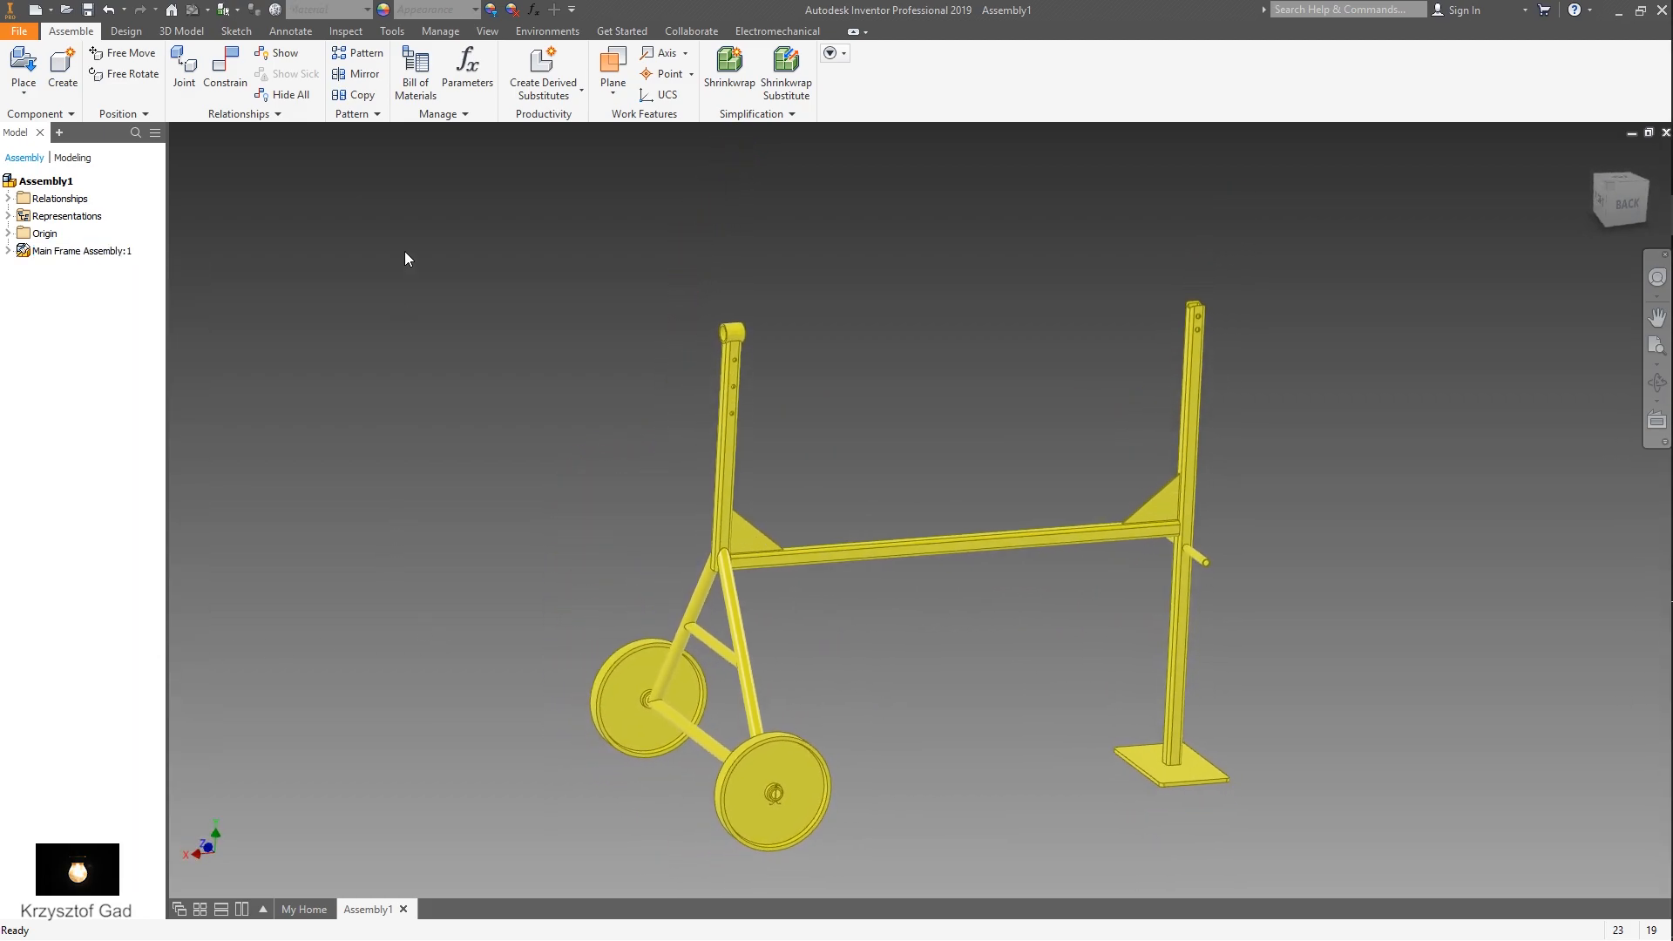
- Place one instance of Yoke Bushing Assembly.iam near the open end of the foot-side frame post
right_click(502, 416)
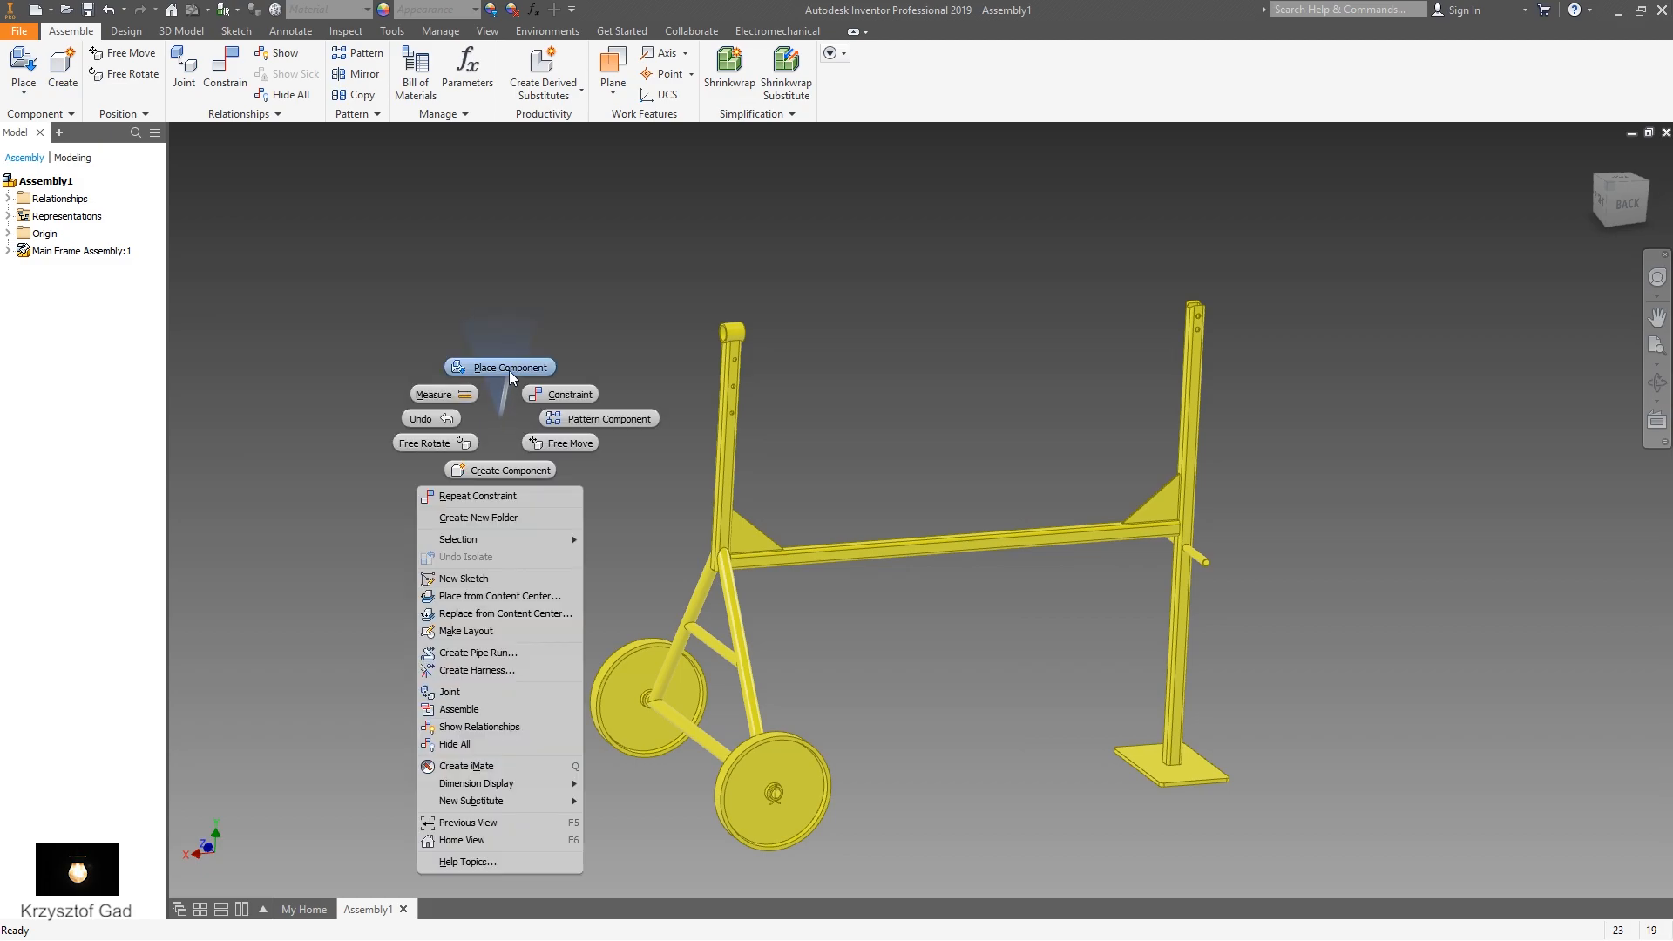
click(509, 364)
scroll(825, 497, down, 5)
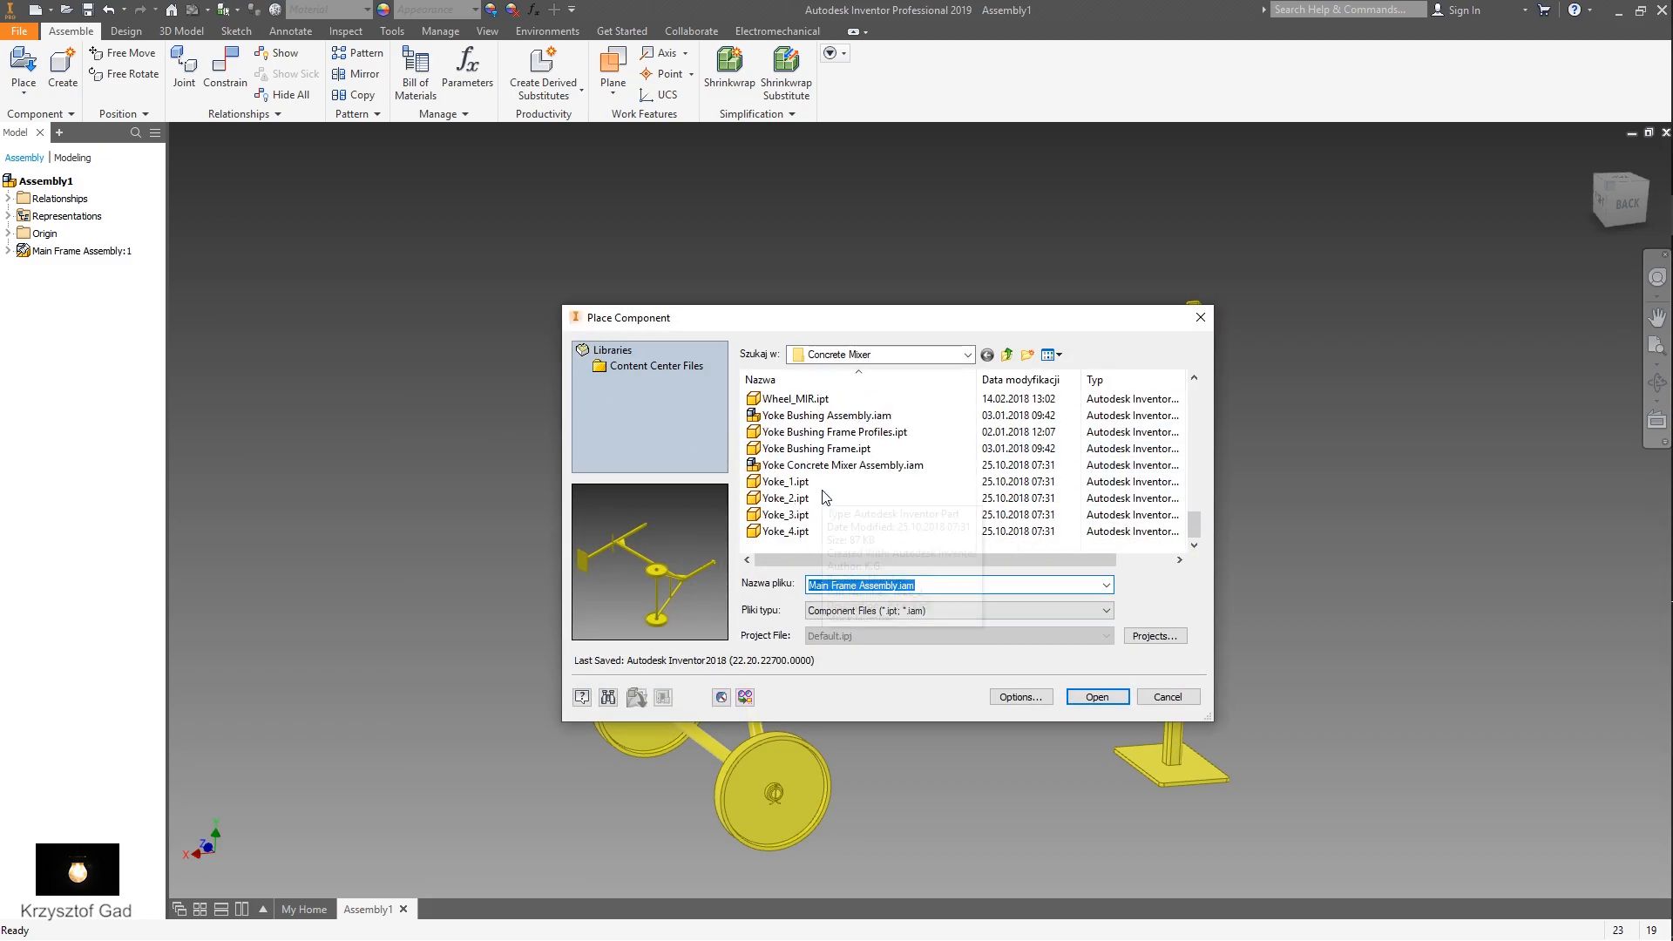
click(835, 418)
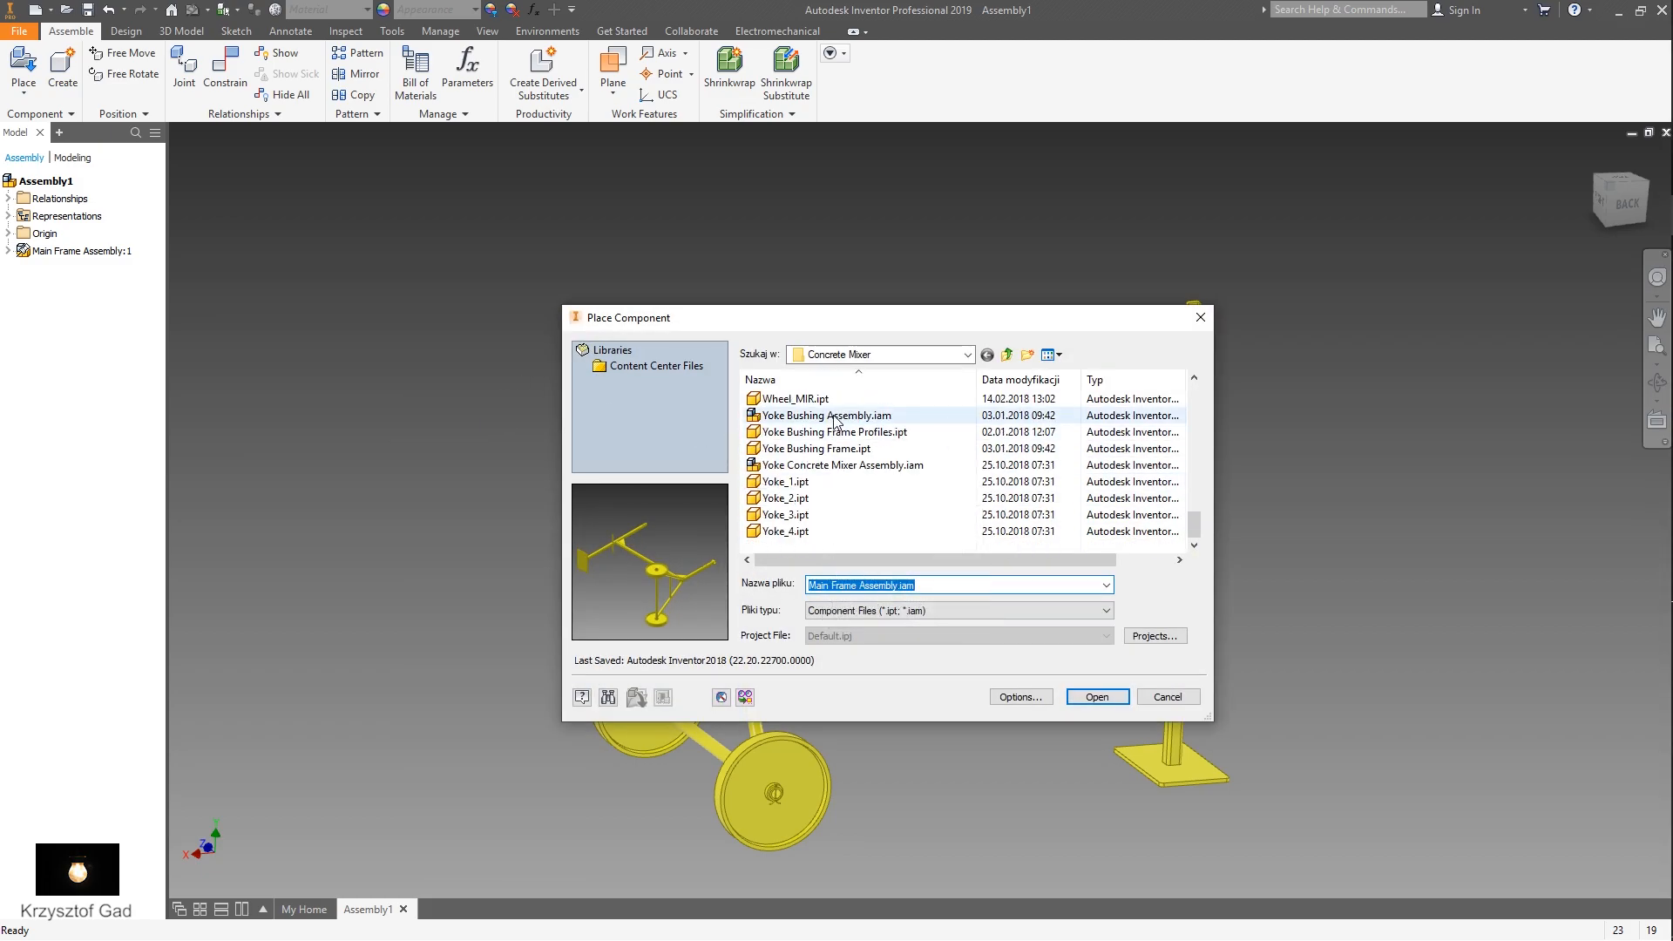
click(1097, 697)
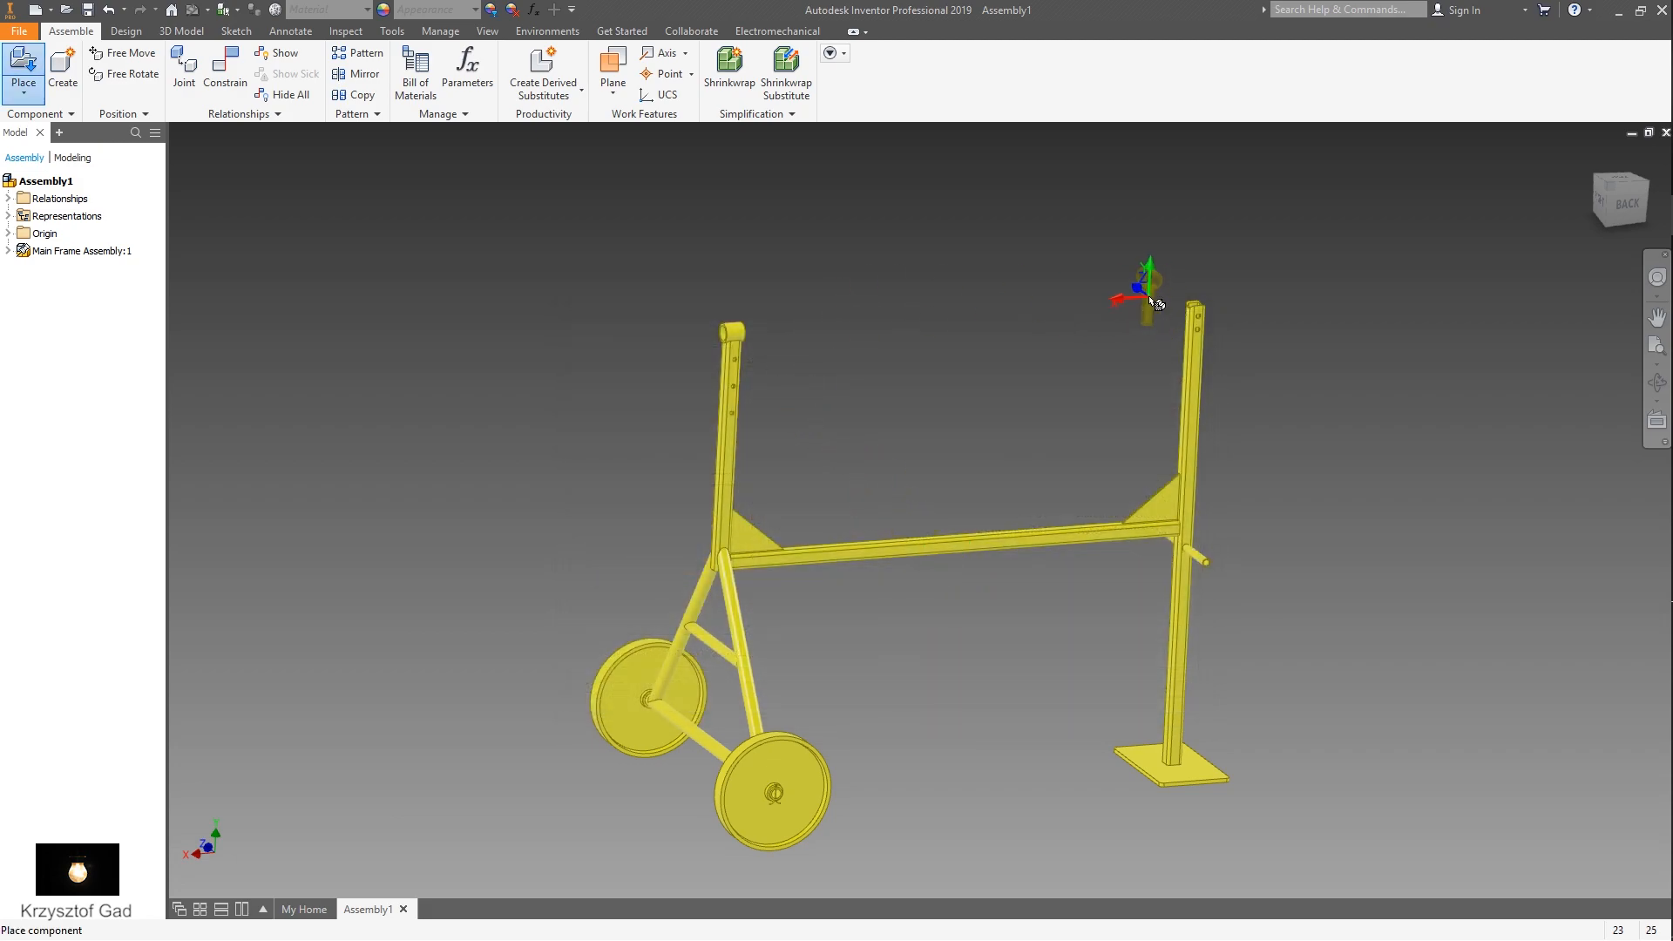
right_click(1147, 336)
click(1171, 337)
- Mate the yoke bushing's tube axis to the axis of the curved cut at the upper end of the foot-side post
shift+middle_drag(1173, 336, 771, 460)
right_click(771, 460)
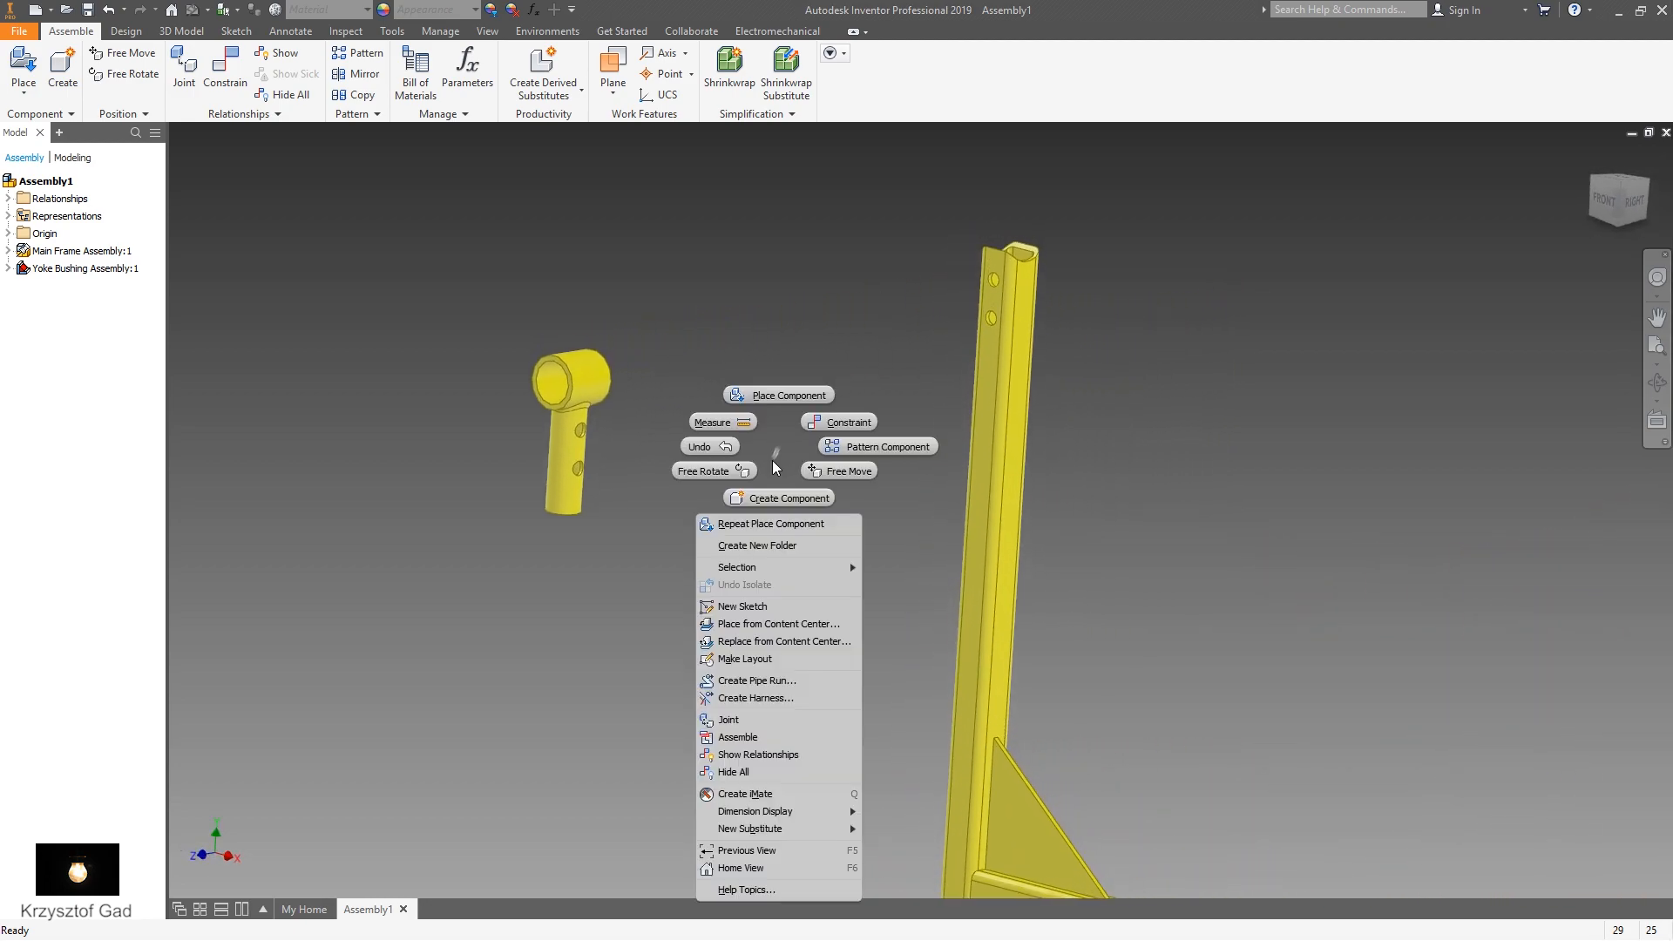
click(839, 423)
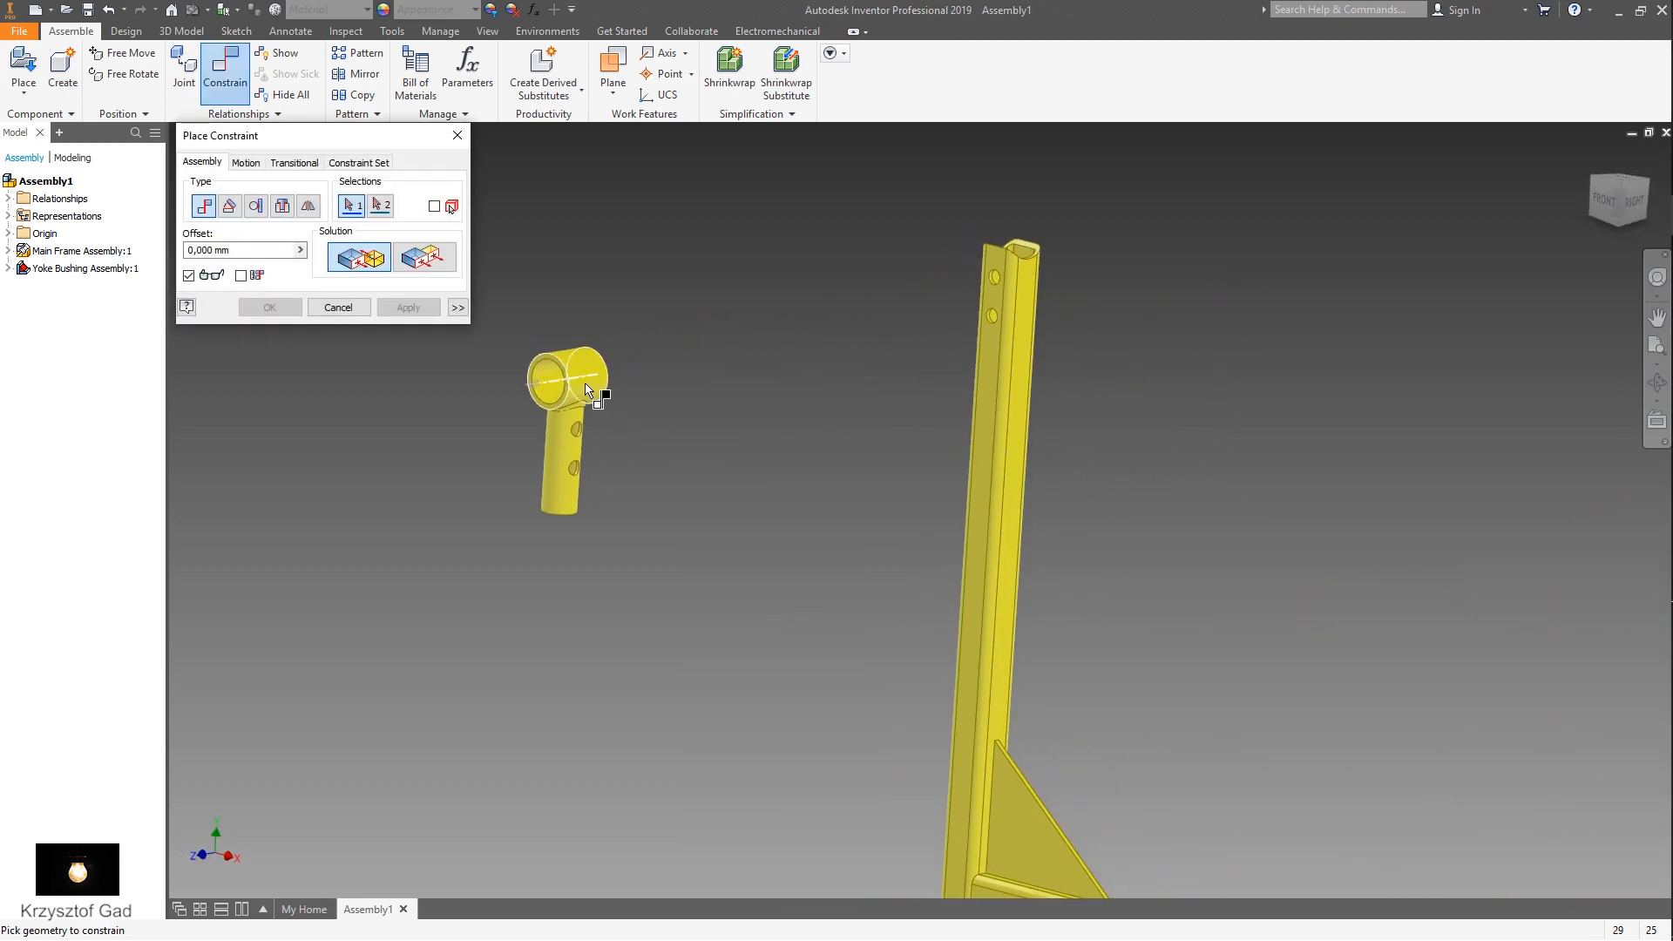
shift+middle_drag(852, 292, 942, 313)
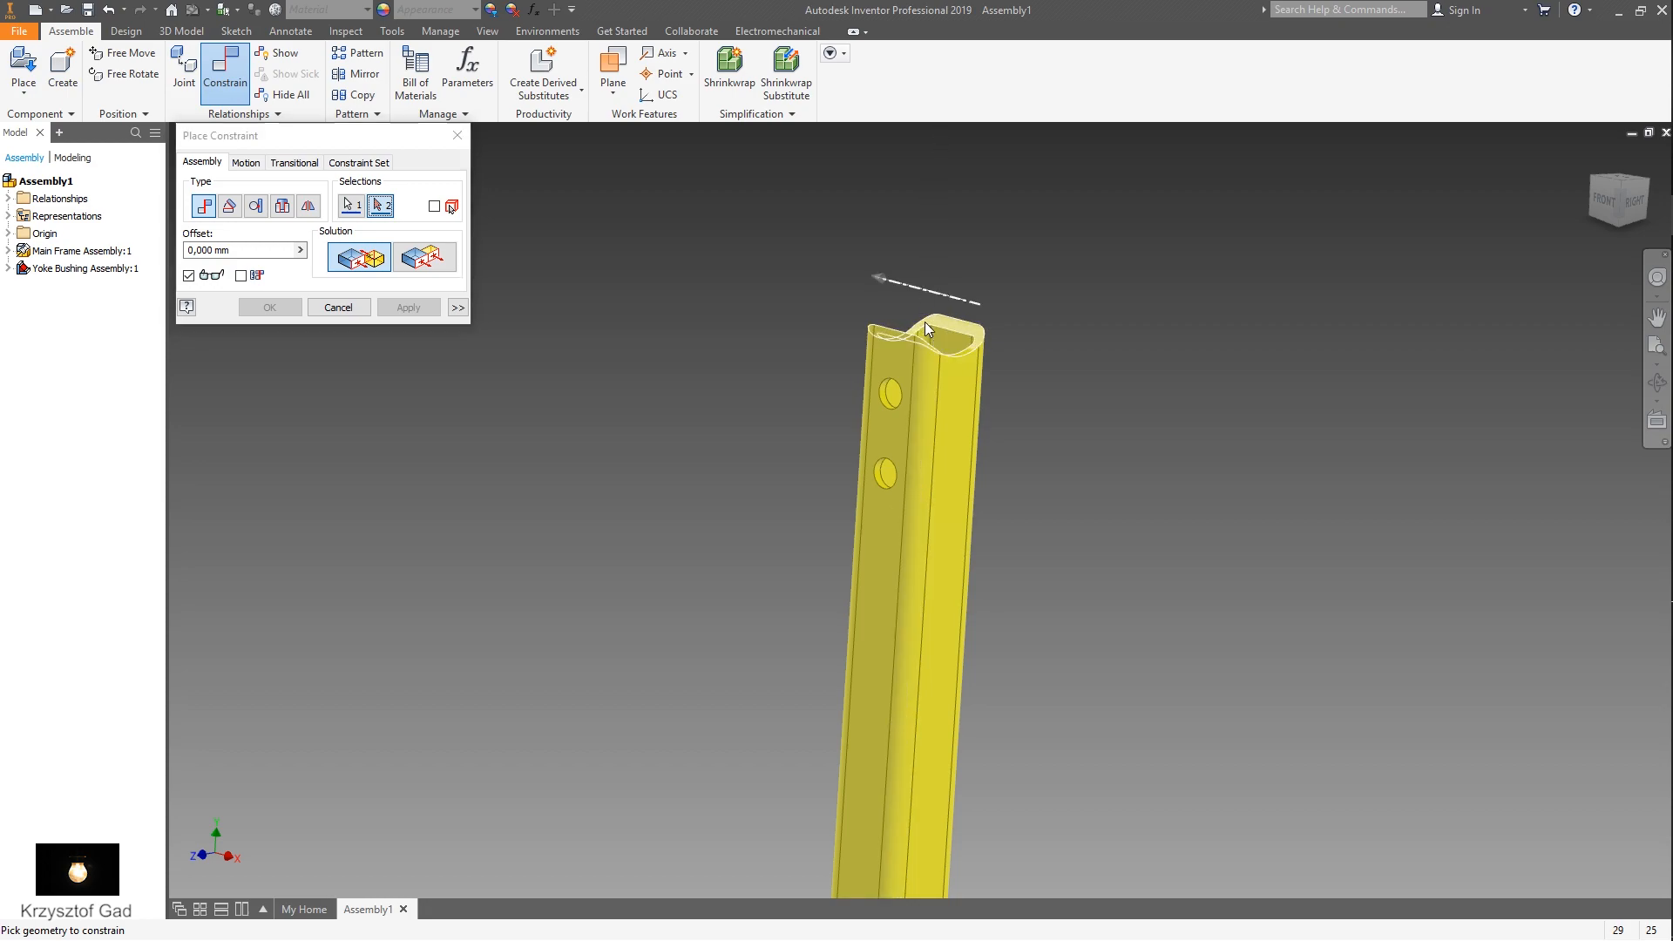
click(925, 323)
click(407, 306)
- Mate the axes of the bushing's and post's upper bolt holes using the aligned solution with zero offset
scroll(566, 401, up, 5)
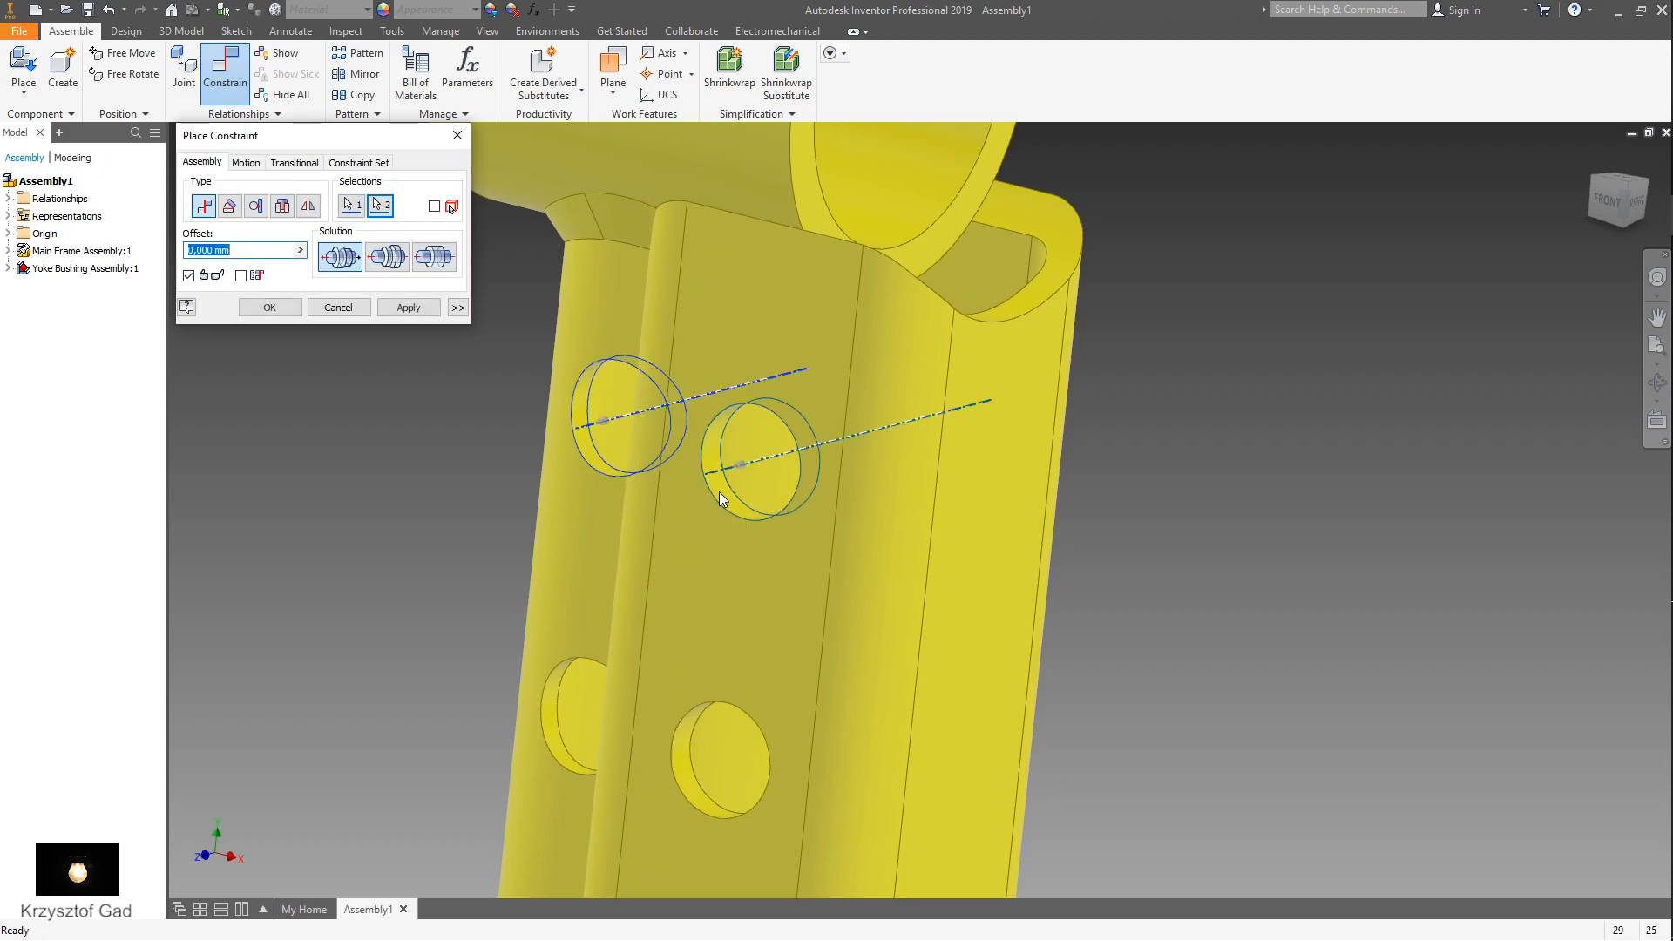
click(401, 266)
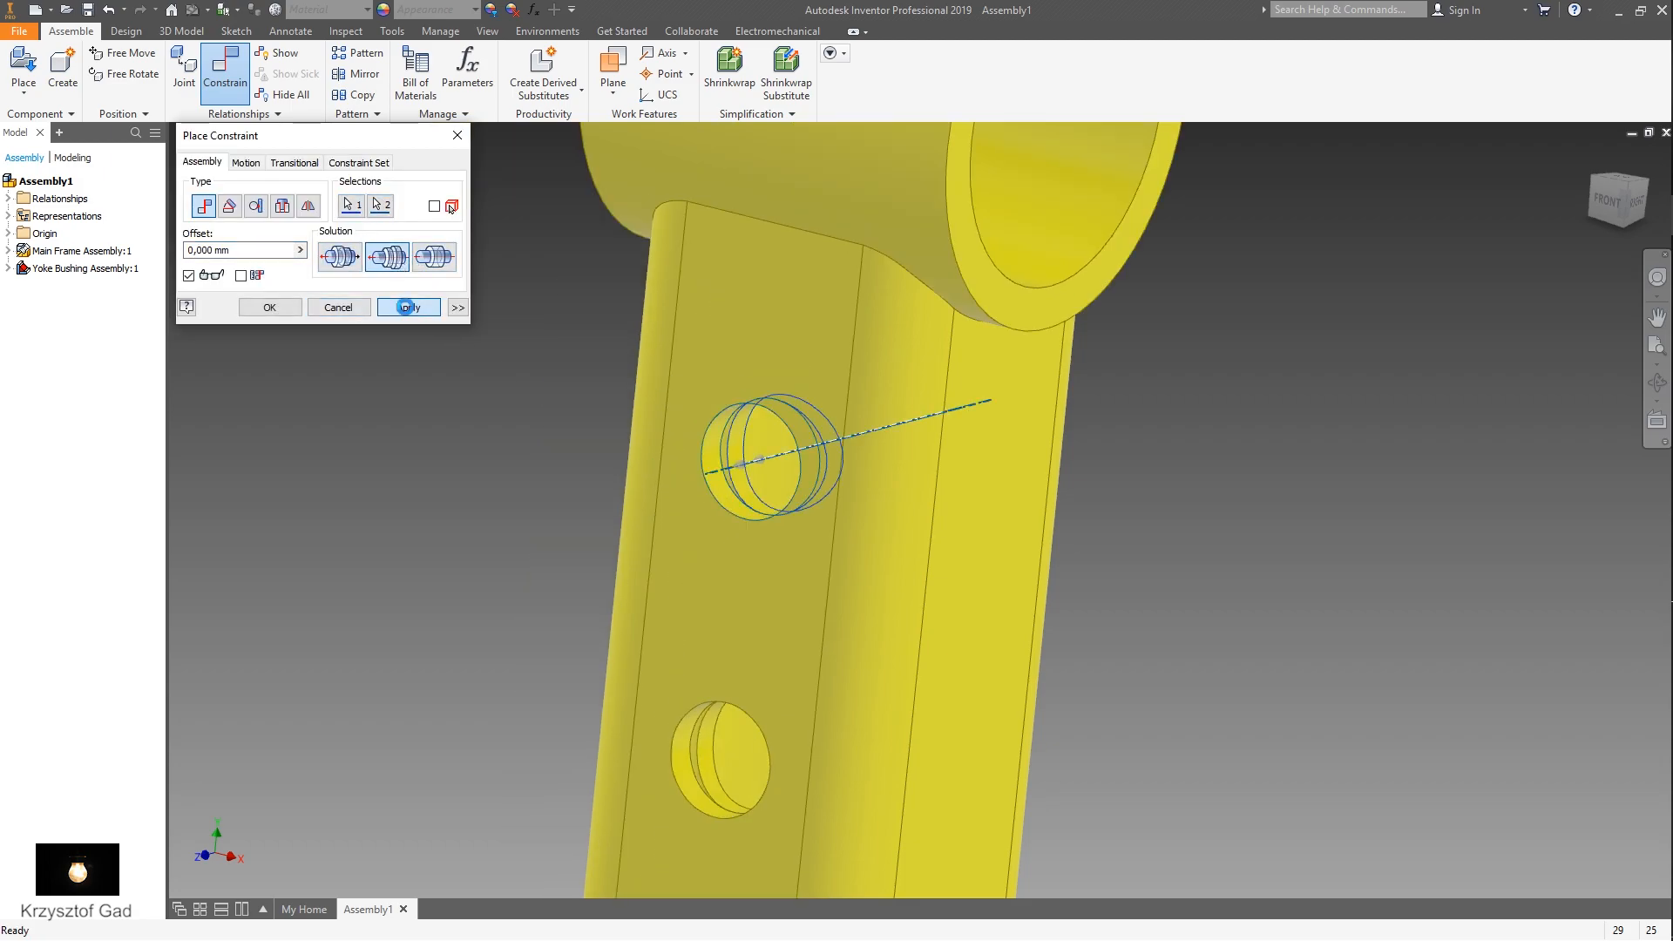
click(406, 308)
scroll(406, 308, down, 5)
click(346, 308)
- Place one instance of Handwheel Lock Plate Assembly.iam beside the yoke bushing
right_click(618, 512)
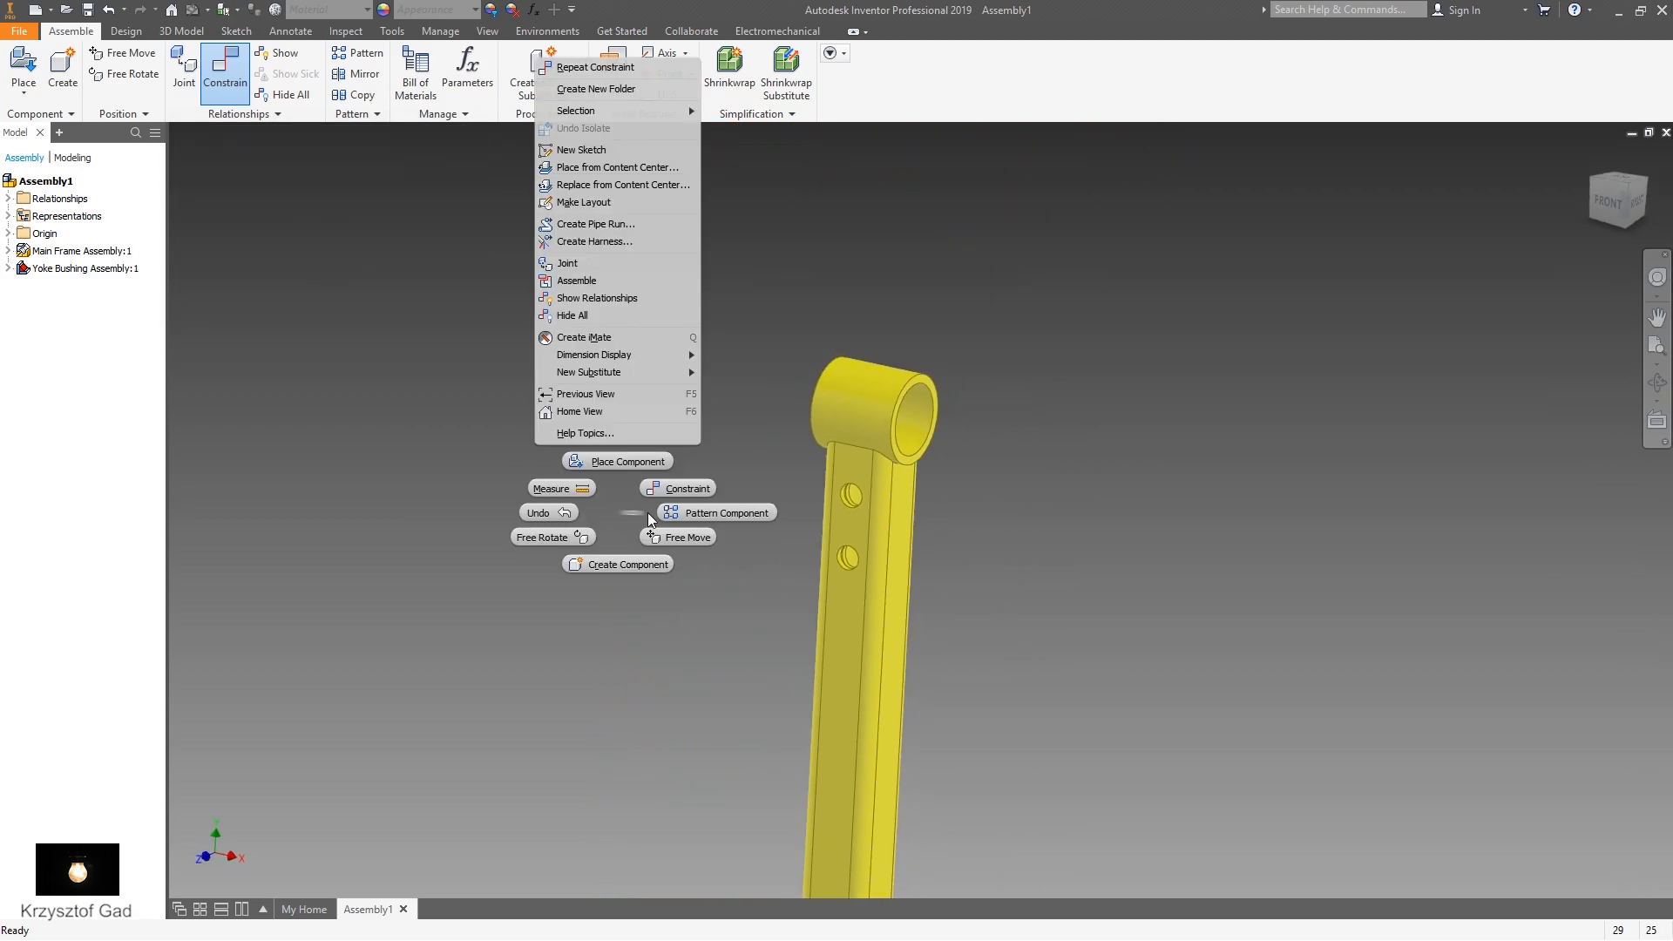
click(625, 467)
scroll(856, 462, down, 5)
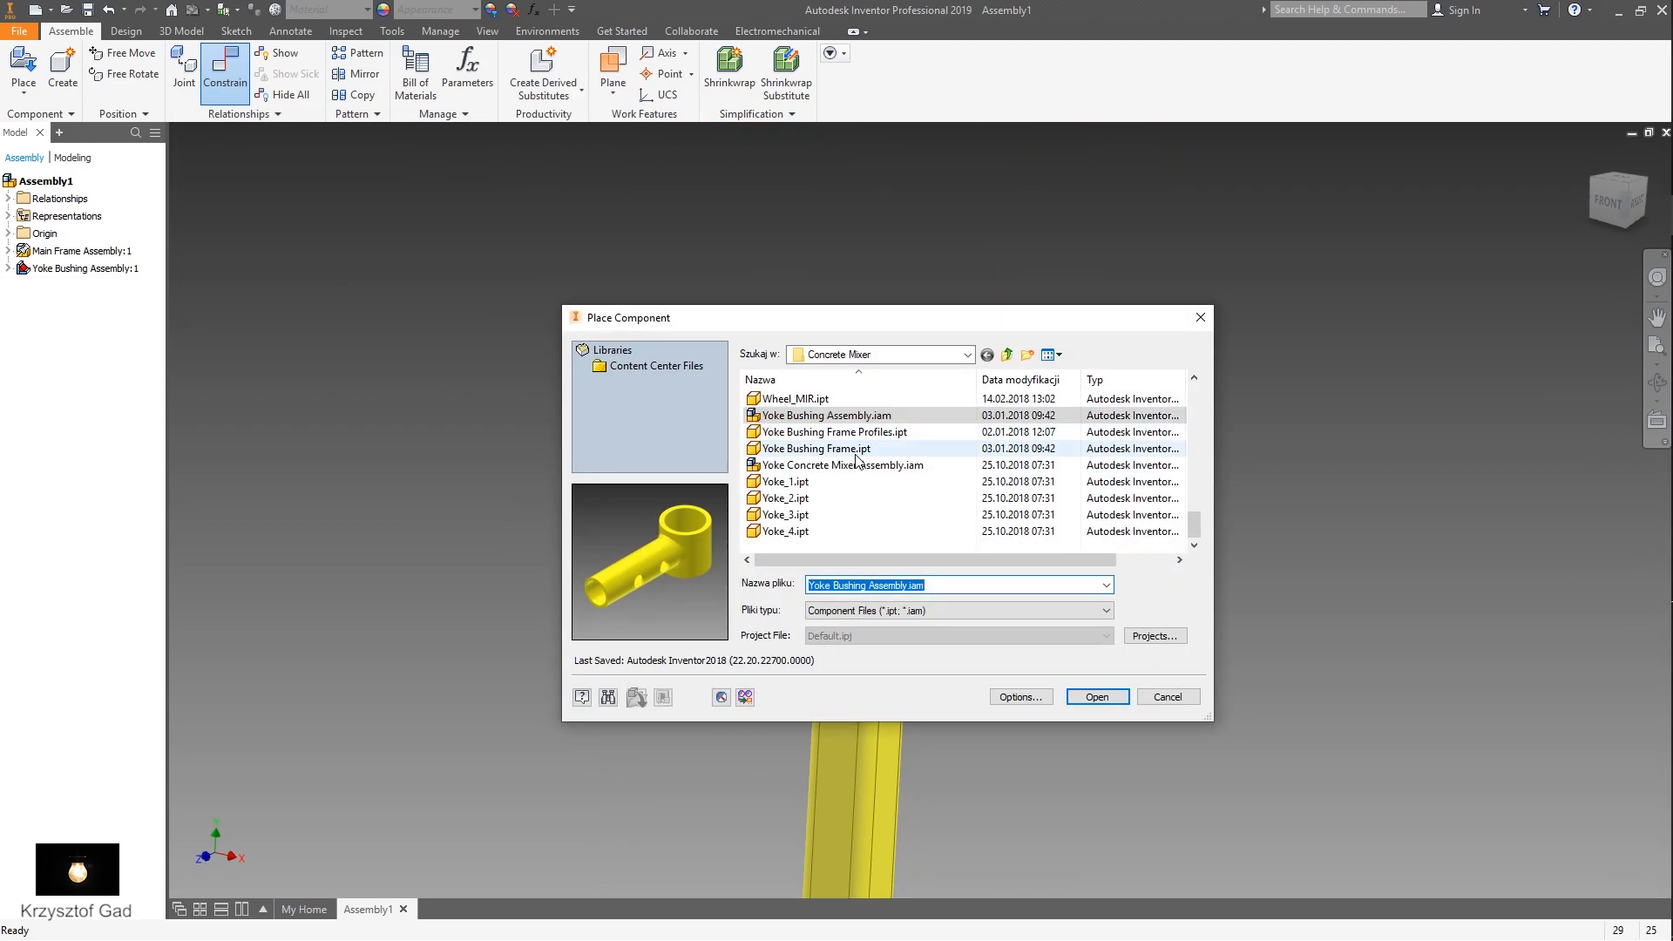
scroll(856, 461, up, 10)
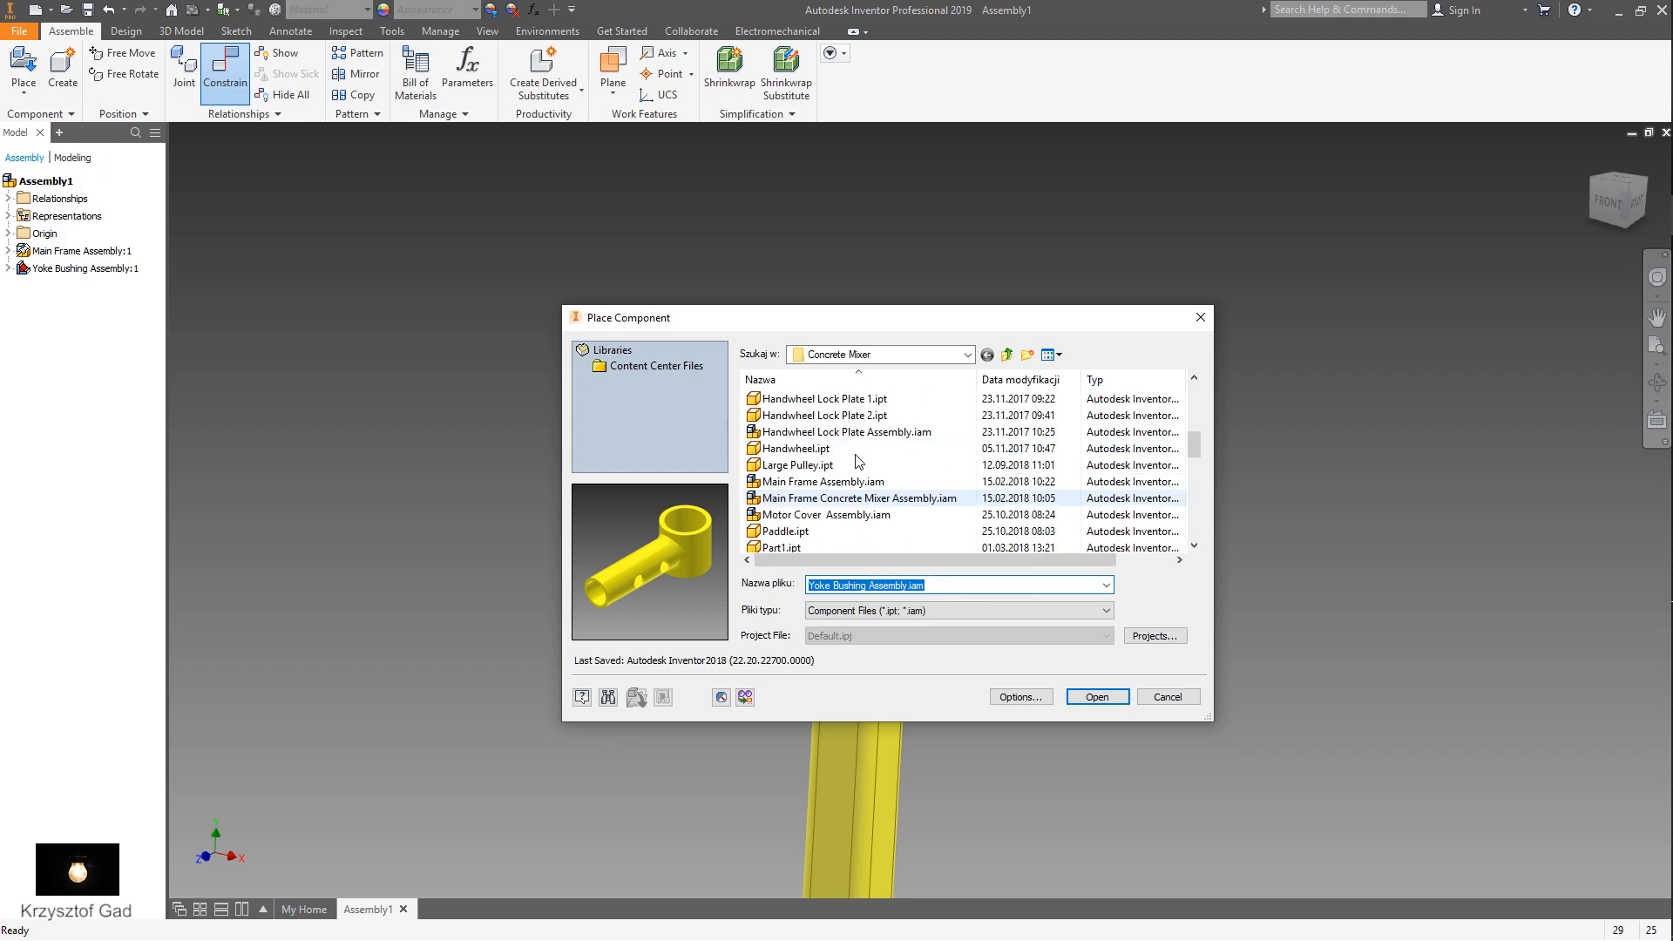
scroll(858, 460, down, 1)
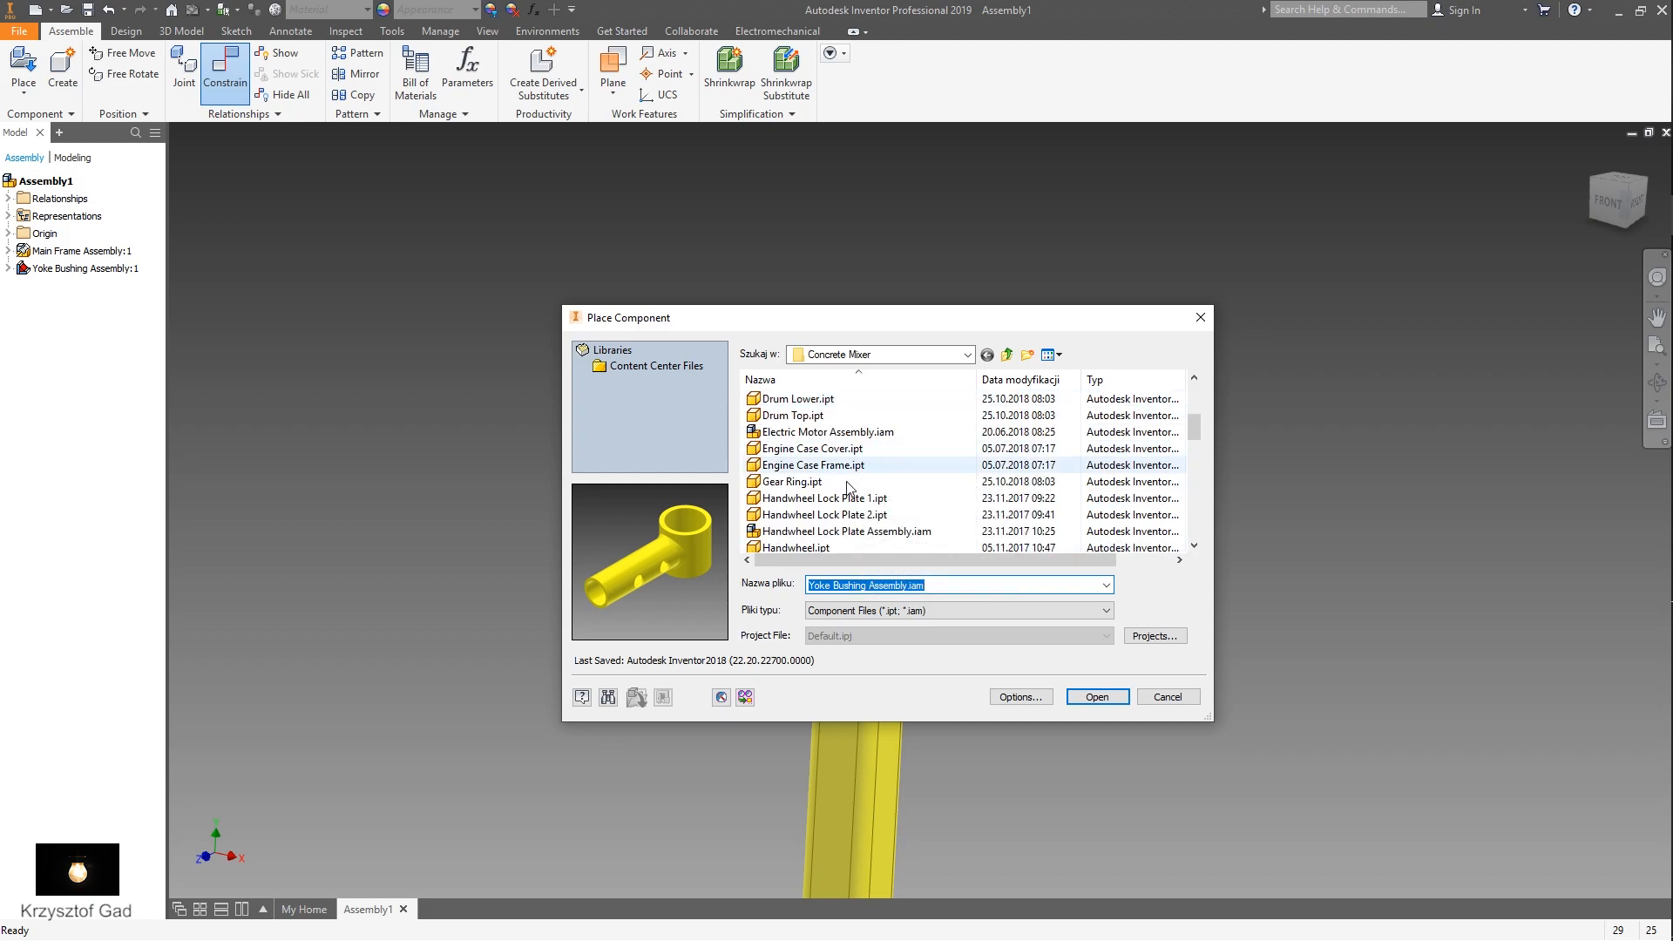
click(835, 532)
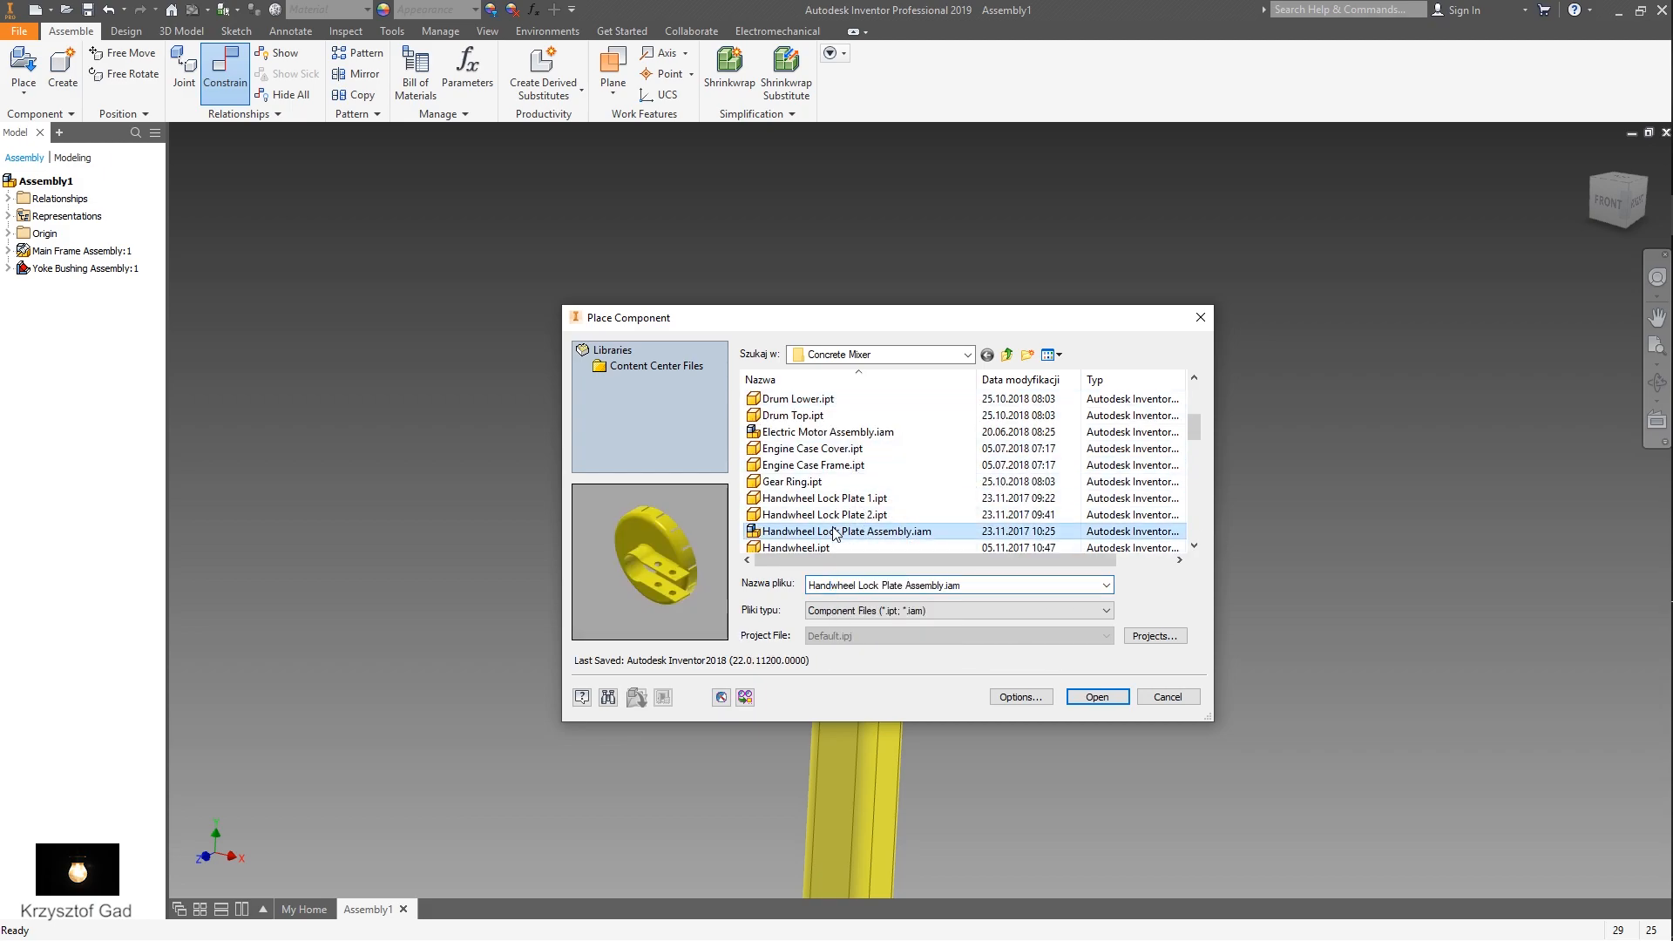
click(1095, 697)
click(685, 375)
right_click(547, 457)
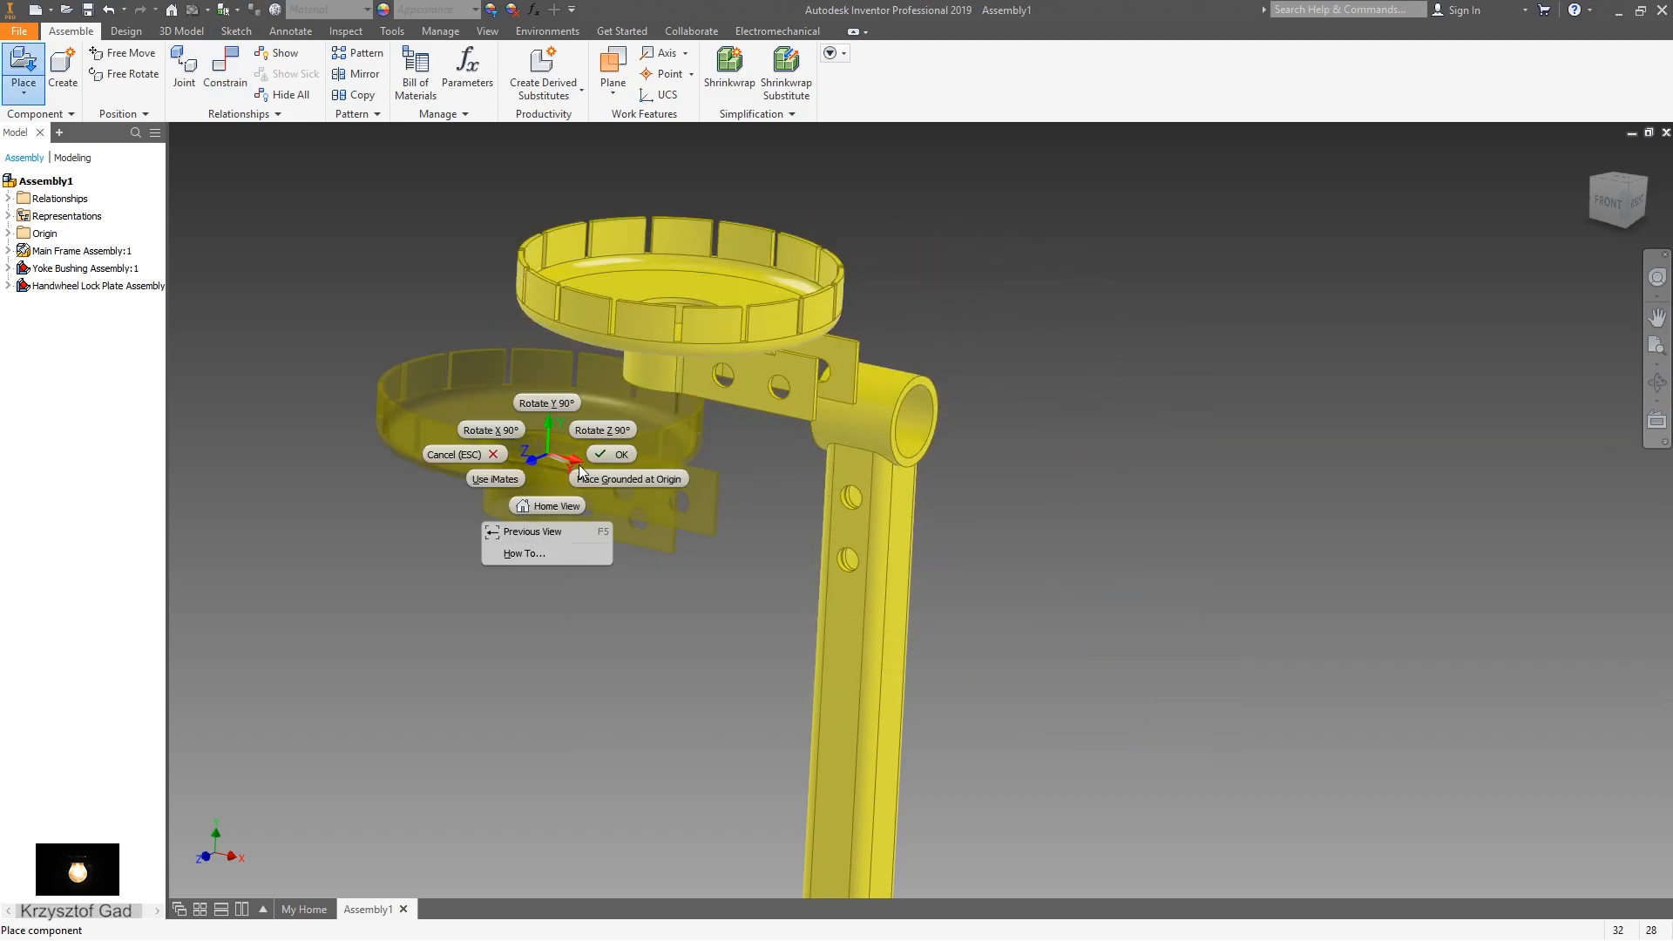
click(598, 463)
- Mate the handwheel lock plate's hub axis to the yoke bushing's tube axis
right_click(599, 473)
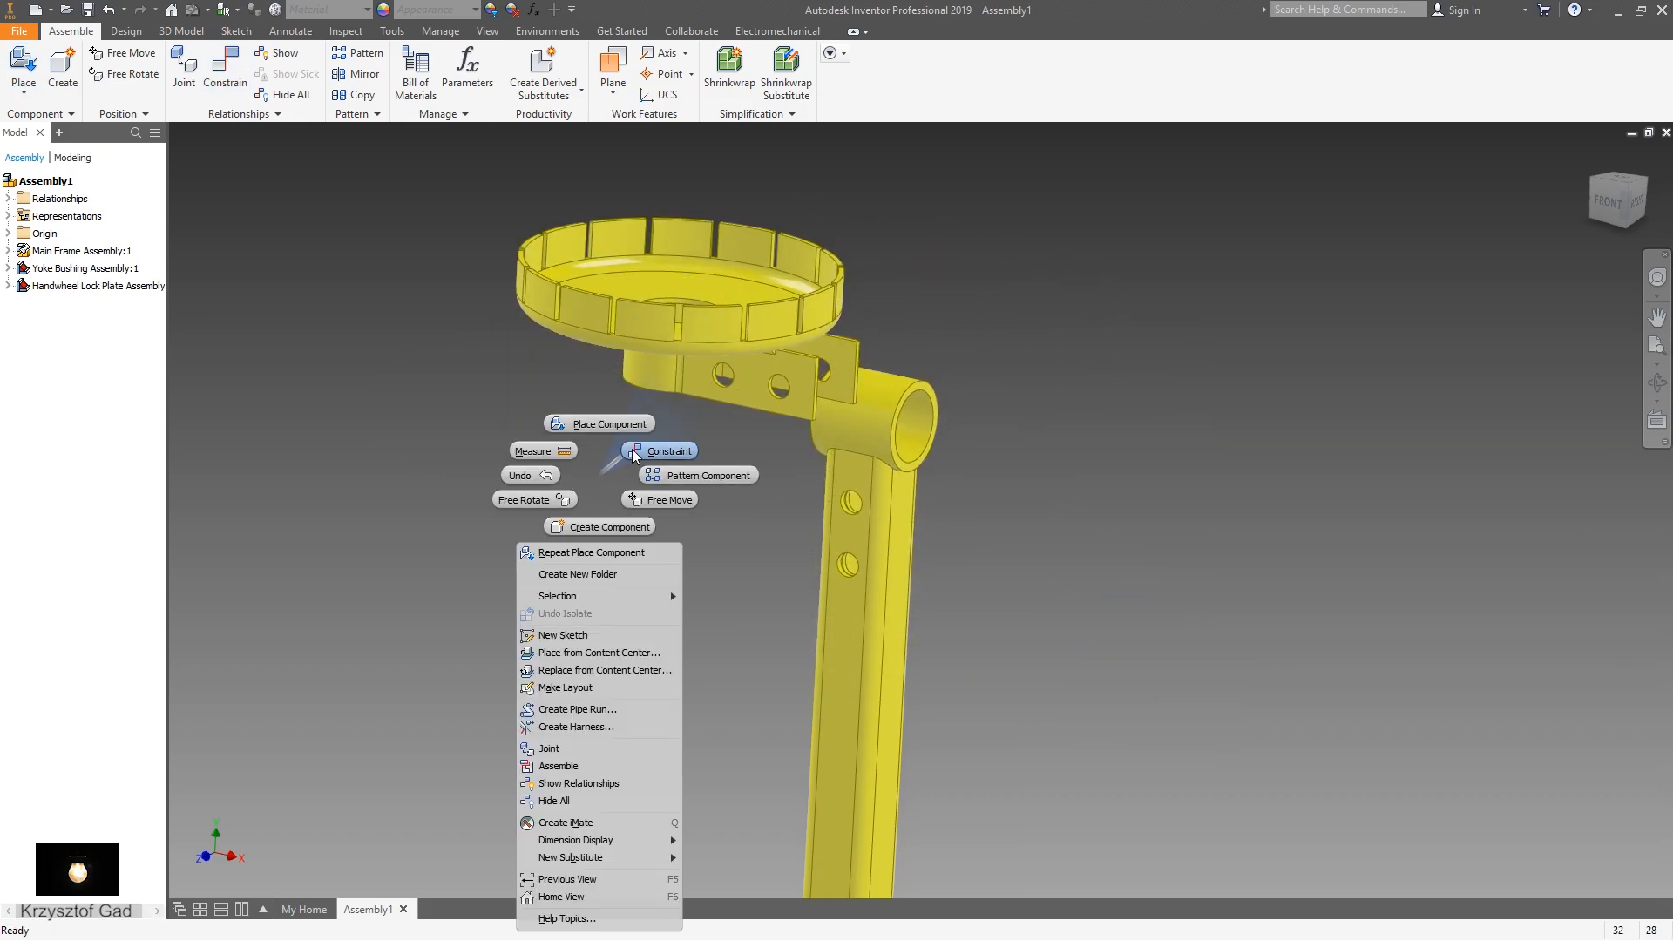
click(635, 448)
shift+middle_drag(634, 448, 720, 504)
click(644, 368)
click(720, 506)
- Mate the axes of the lock plate's hole nearest the hub and the post's upper hole using the aligned solution
shift+middle_drag(620, 478, 688, 488)
scroll(782, 401, down, 10)
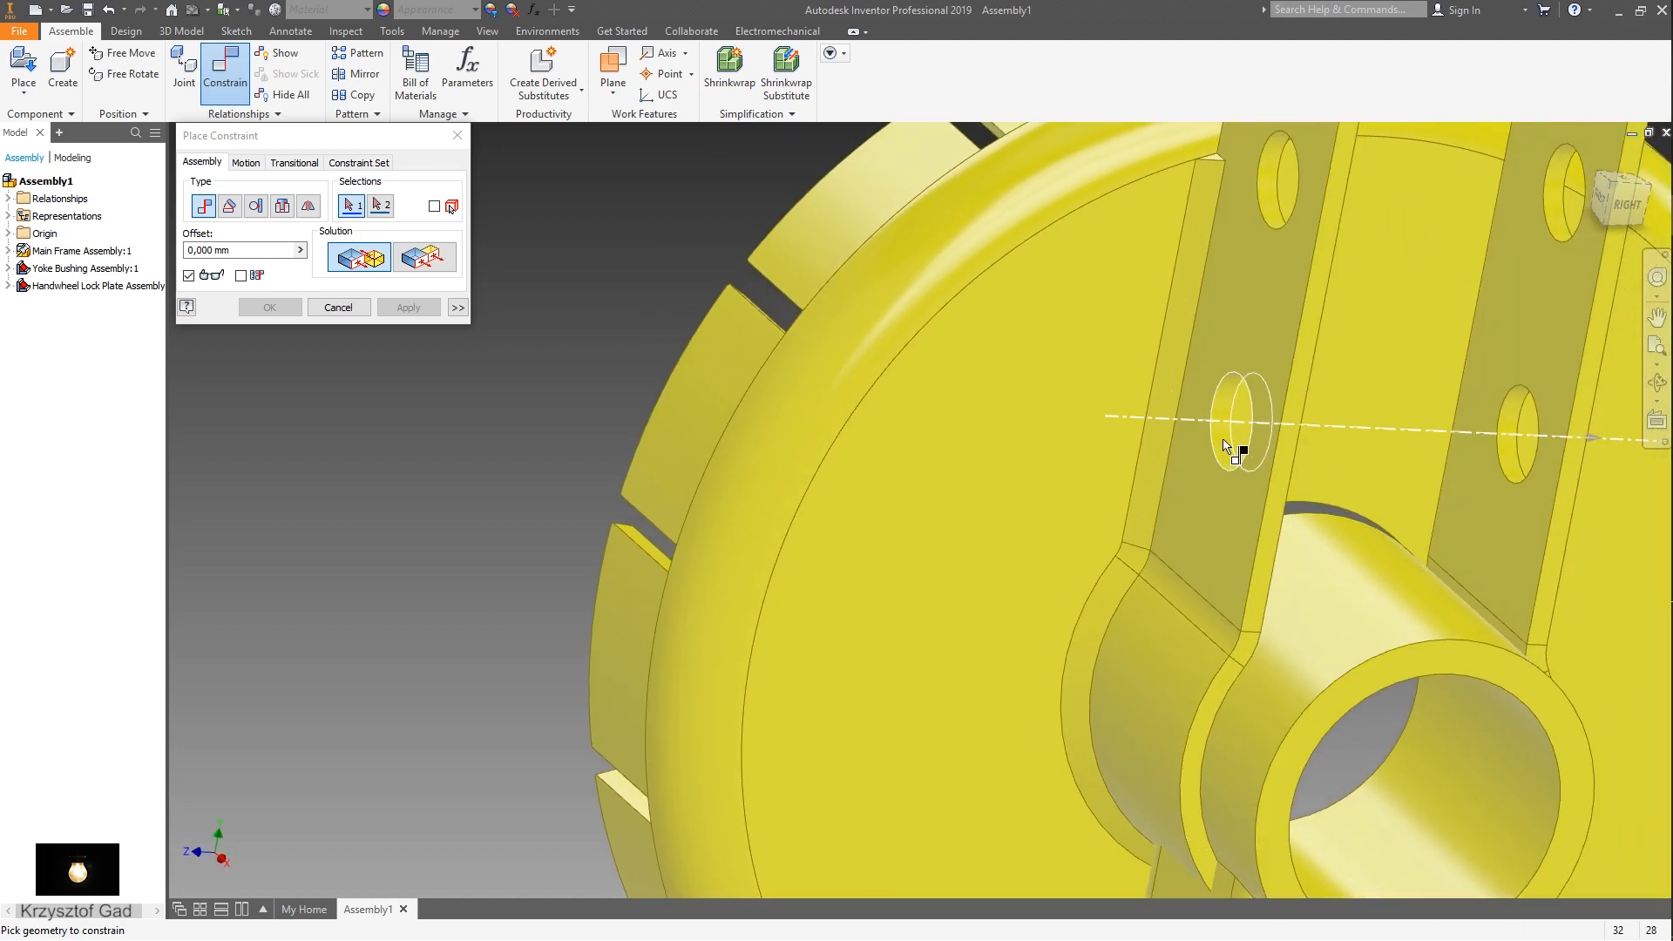
click(1224, 446)
shift+middle_drag(1224, 446, 980, 462)
click(977, 457)
click(388, 257)
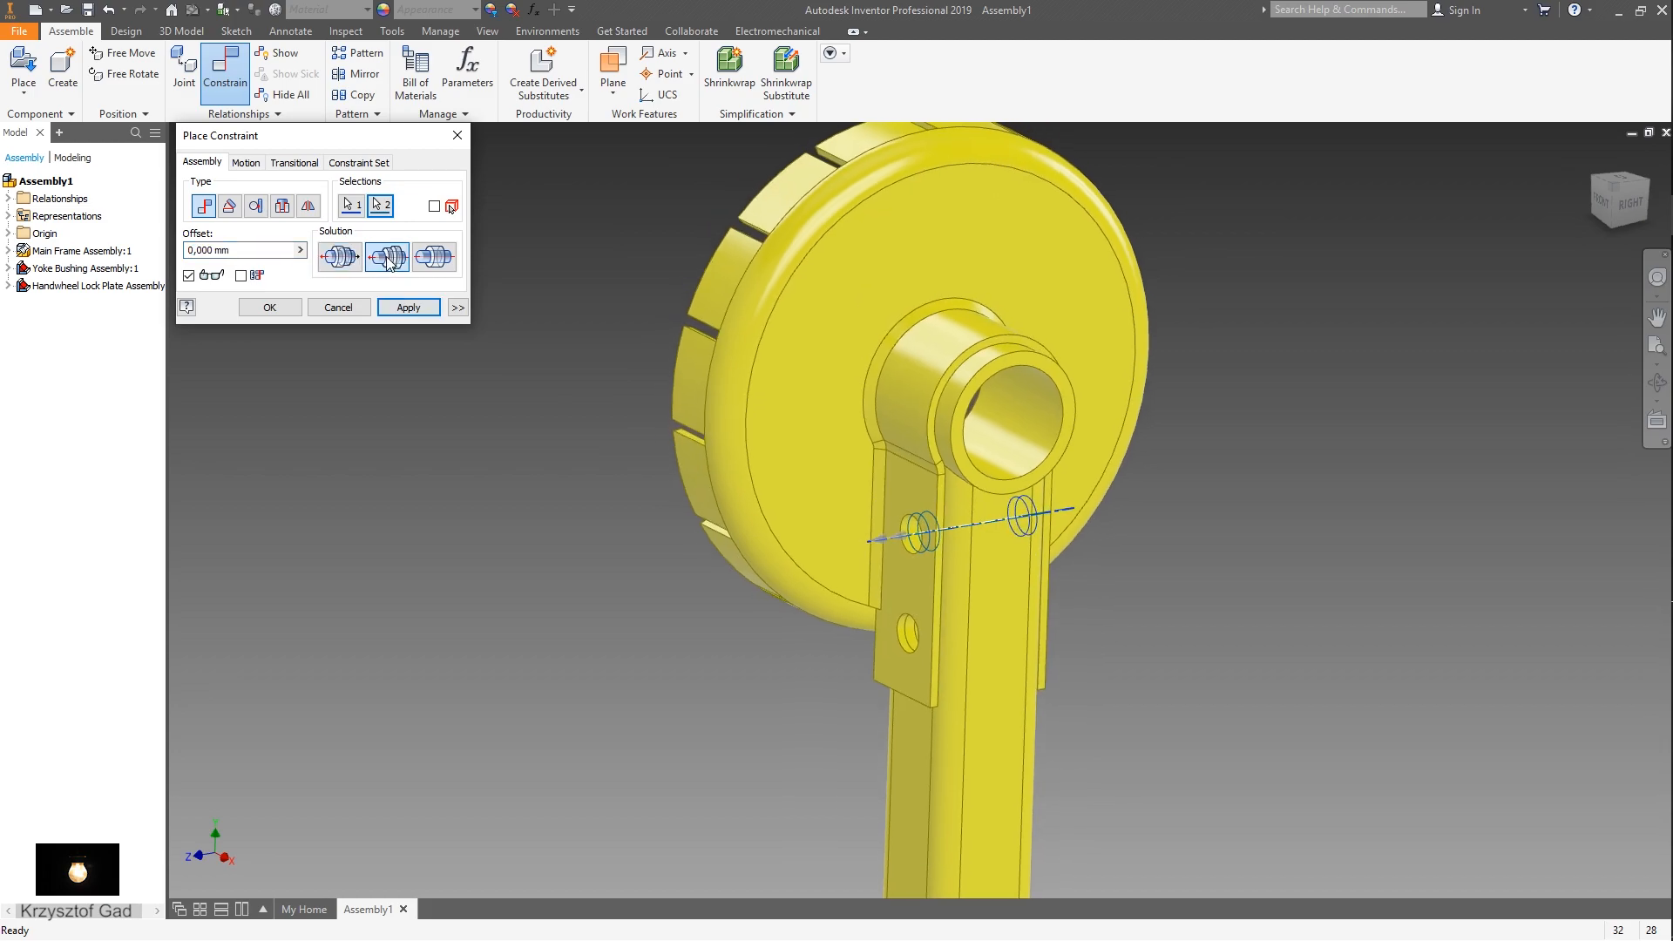
click(330, 306)
- Place one instance of Yoke Concrete Mixer Assembly.iam above the main frame's crossbeam
right_click(603, 556)
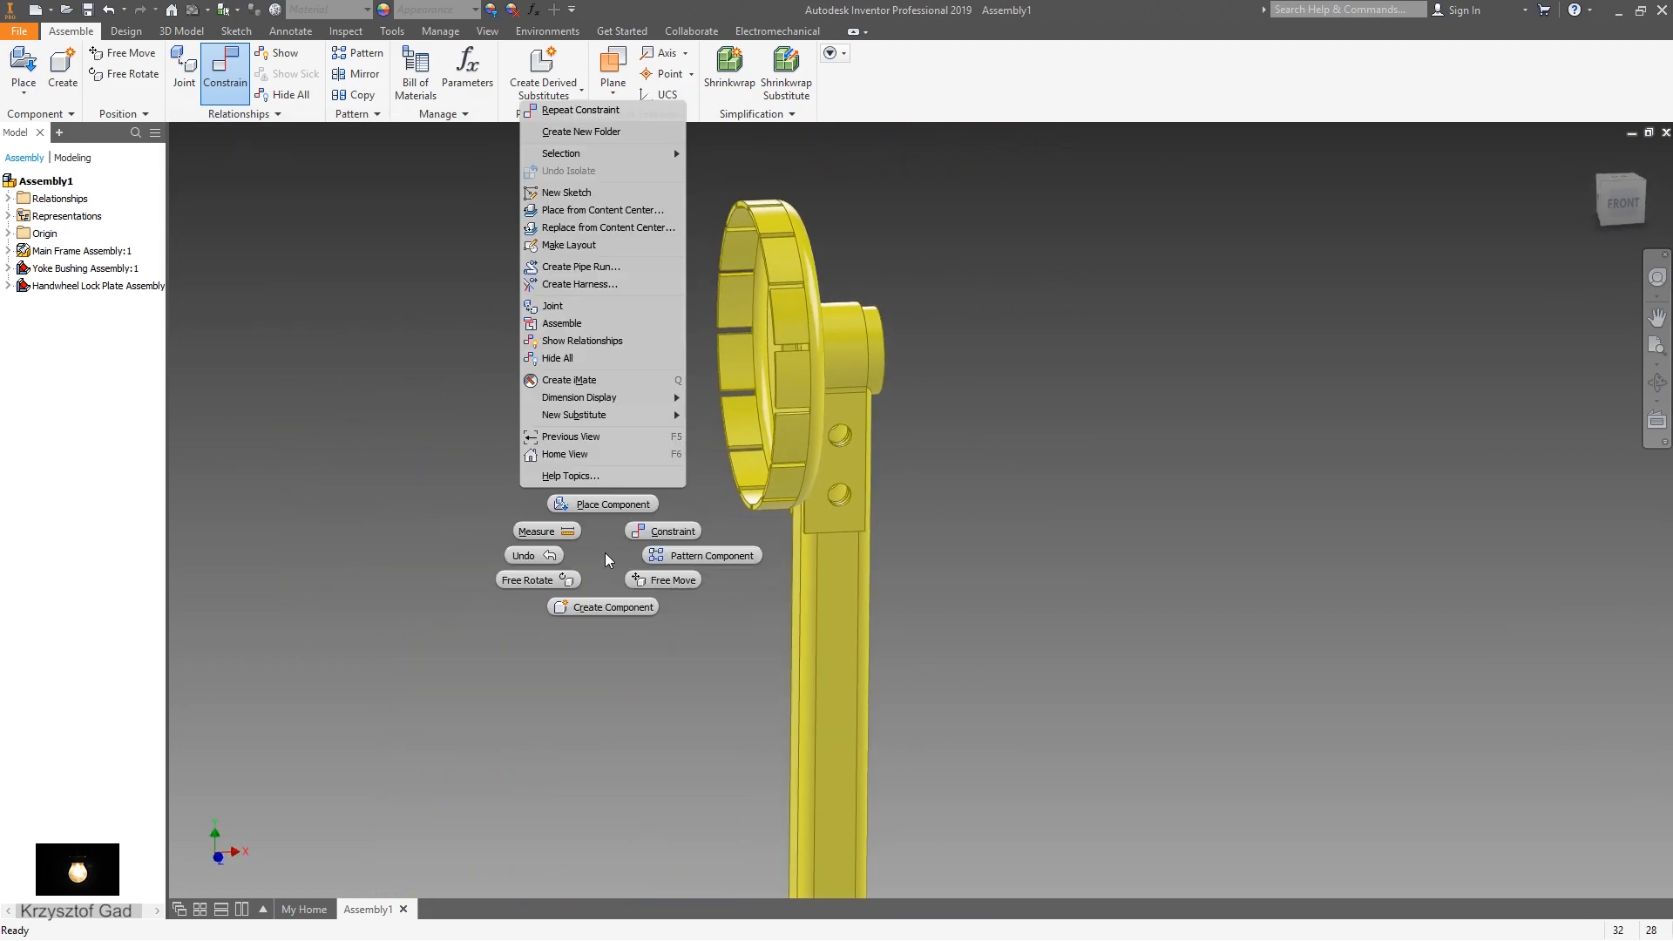
click(617, 503)
scroll(924, 463, down, 5)
click(884, 465)
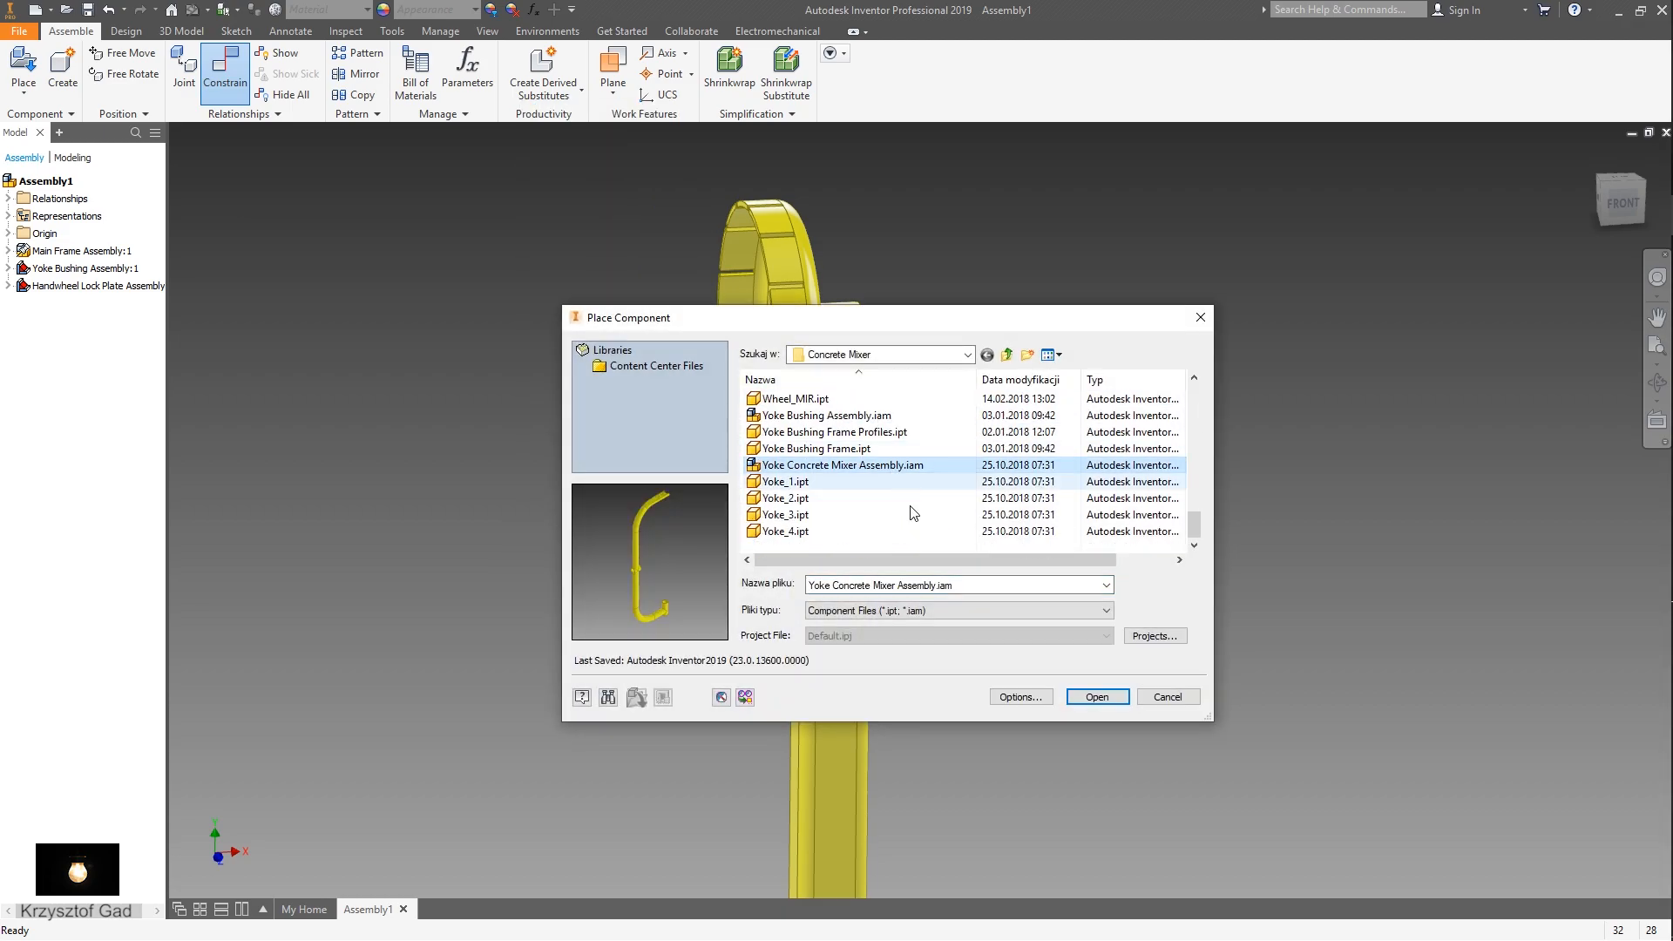
click(1093, 701)
scroll(1068, 691, down, 5)
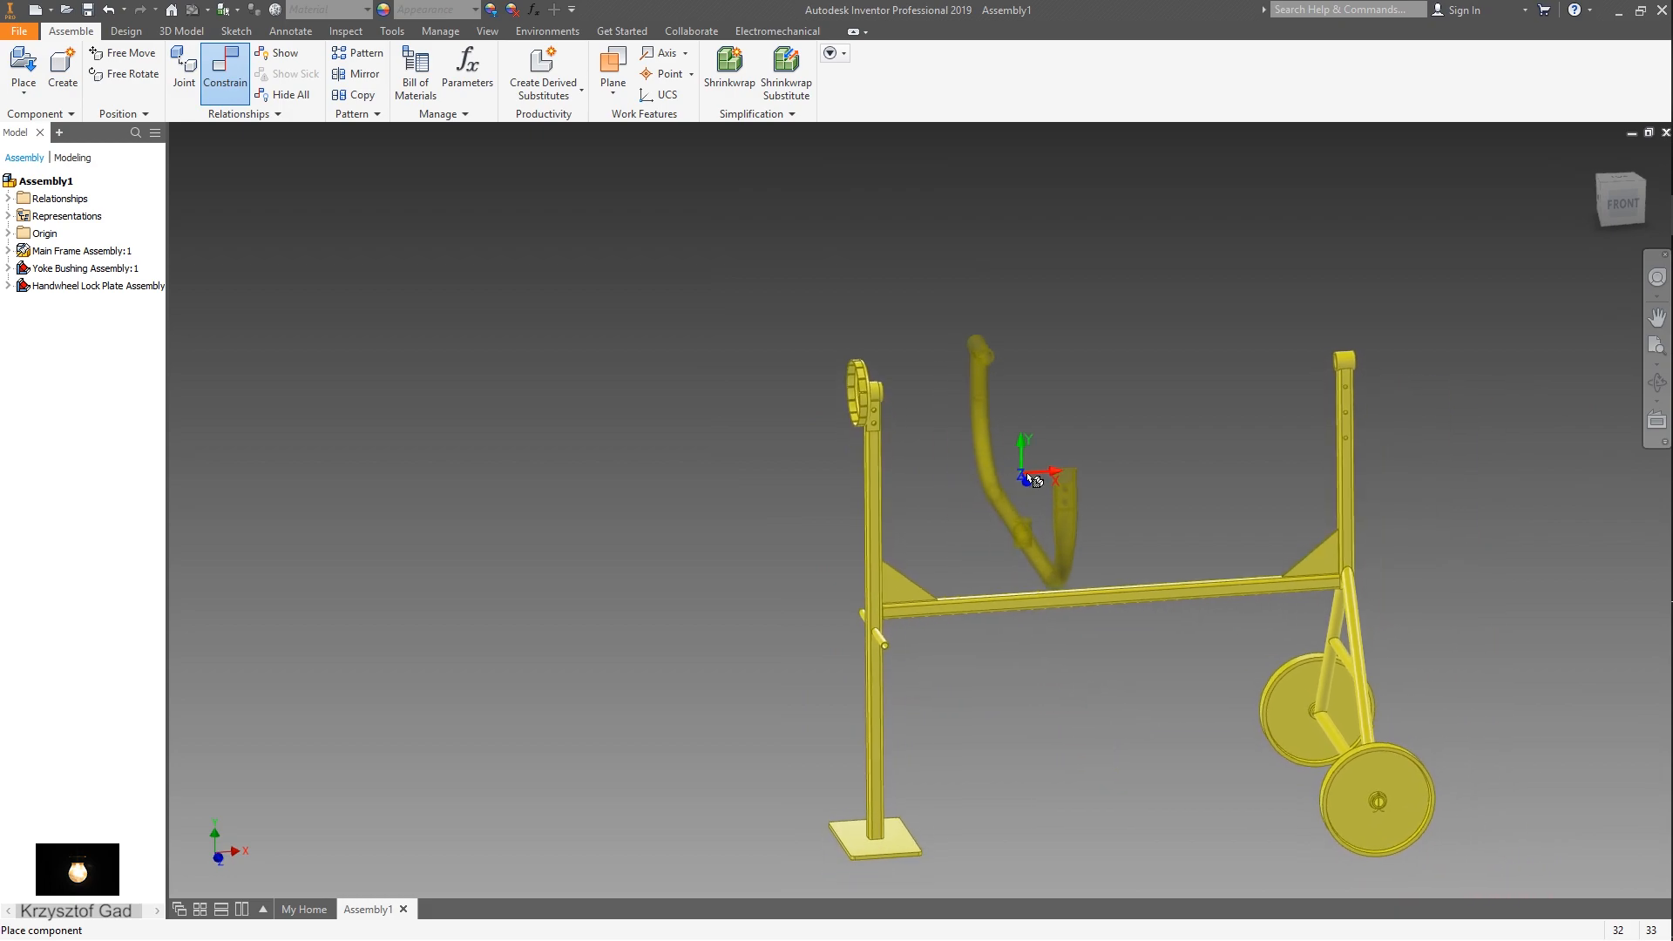
click(1043, 477)
right_click(1034, 470)
click(1095, 471)
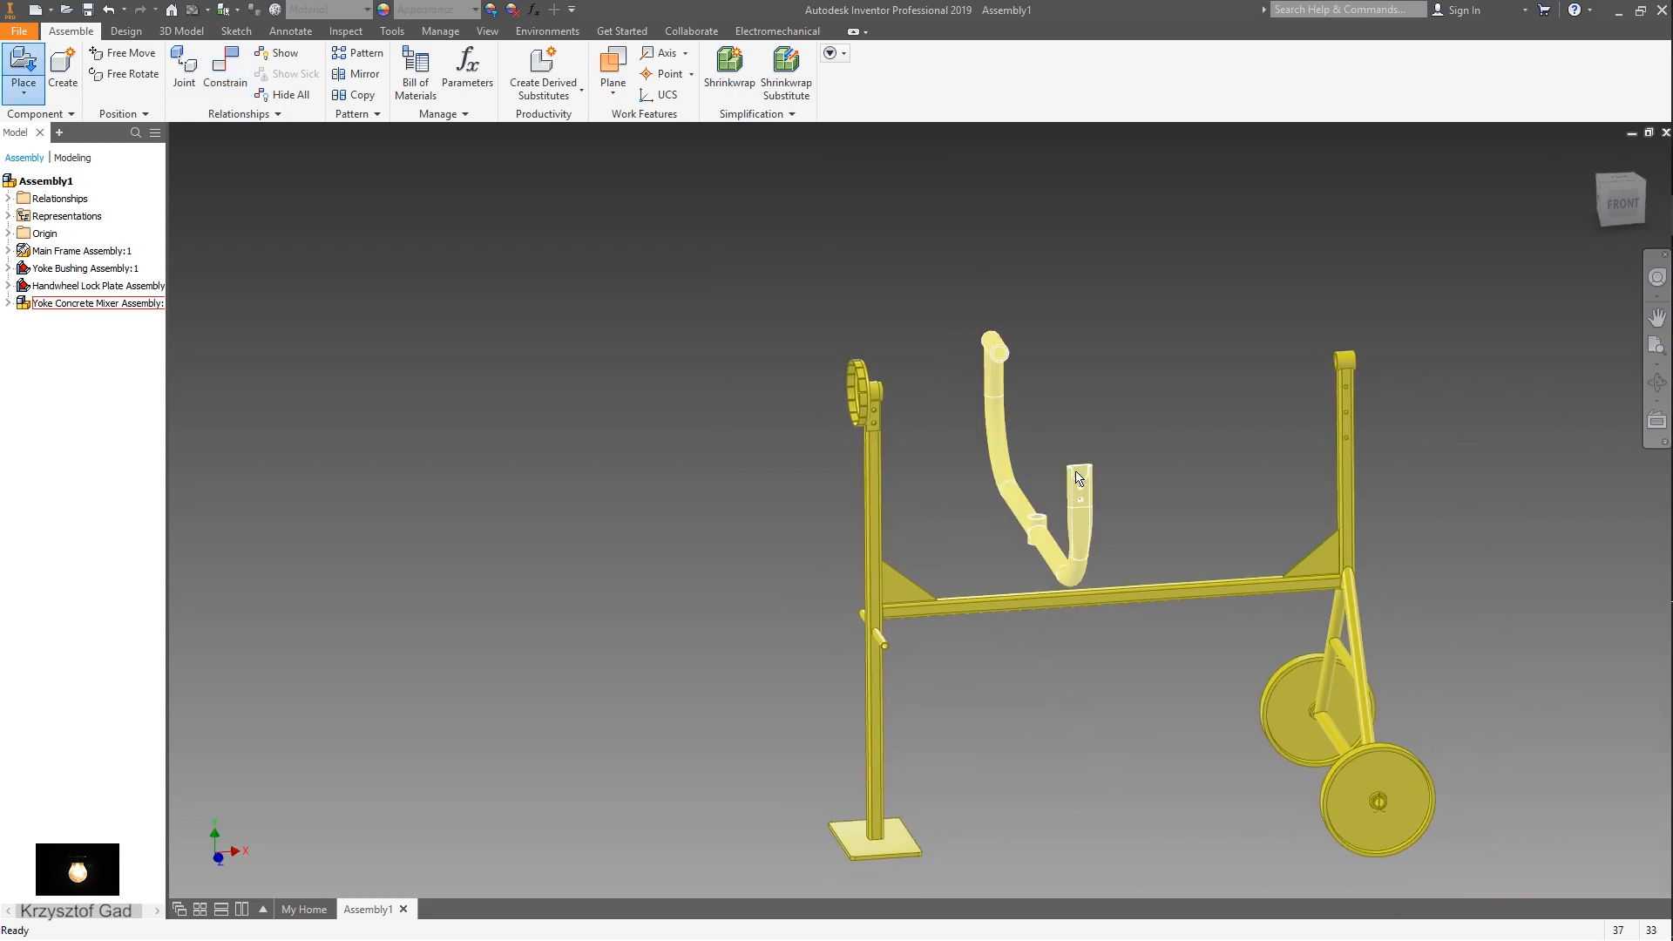
- Mate the axis of the yoke's end tube to the axis of the sleeve on the wheel-side post
right_click(1064, 429)
click(1124, 406)
shift+middle_drag(1124, 407, 1008, 377)
scroll(1008, 378, up, 3)
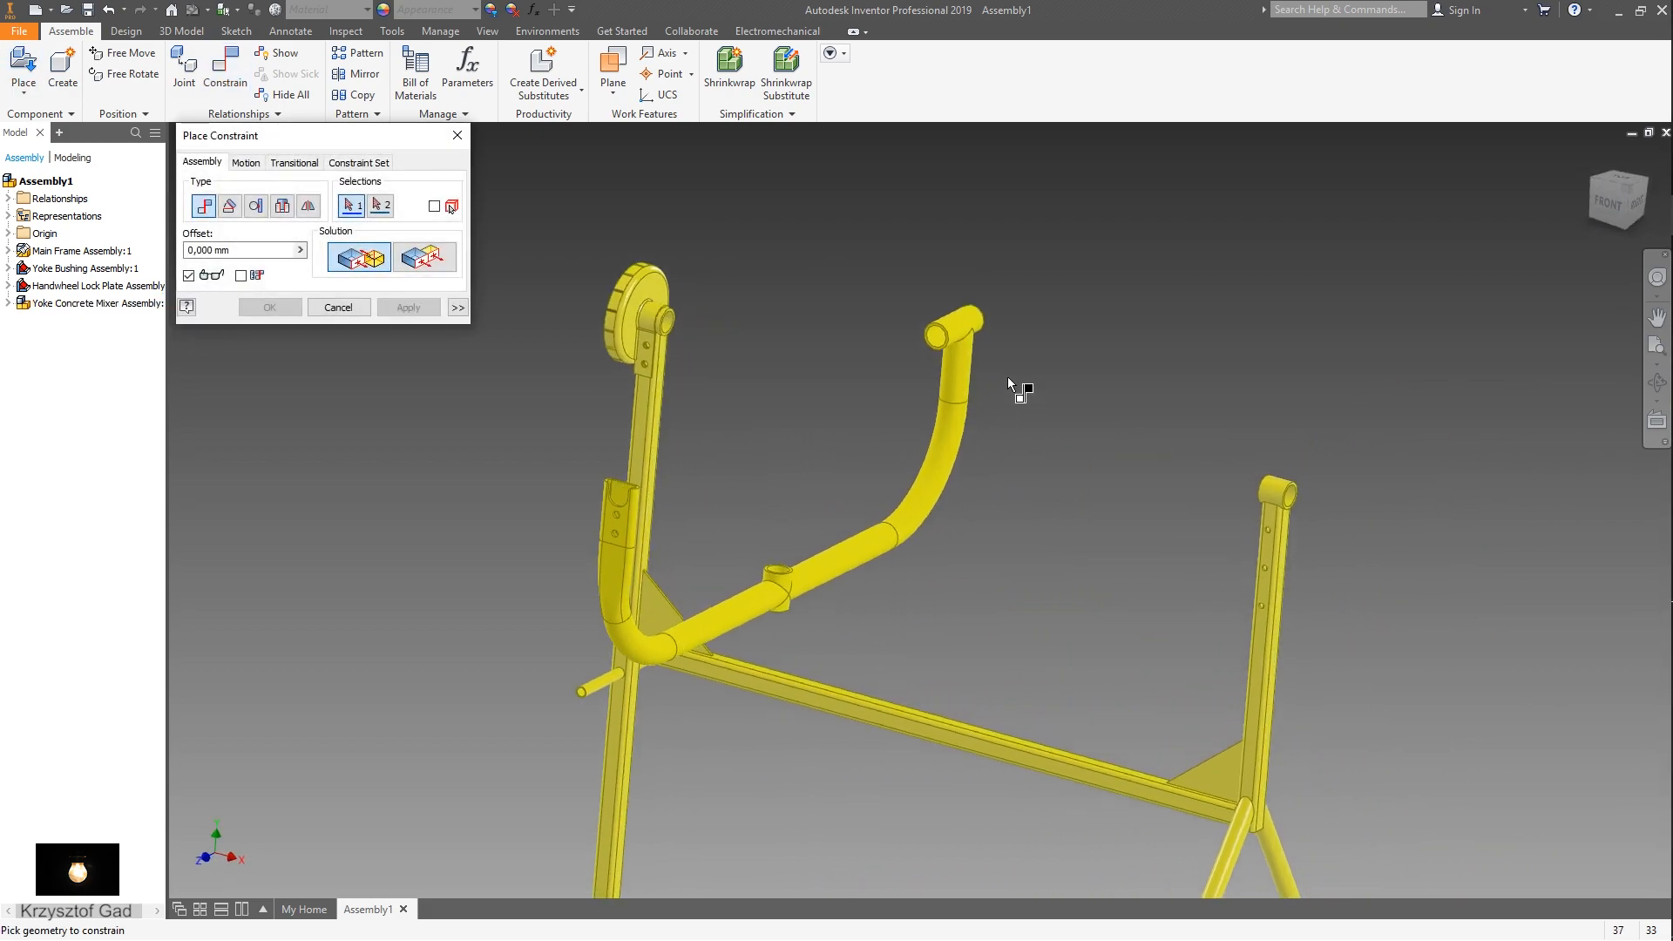
click(1289, 498)
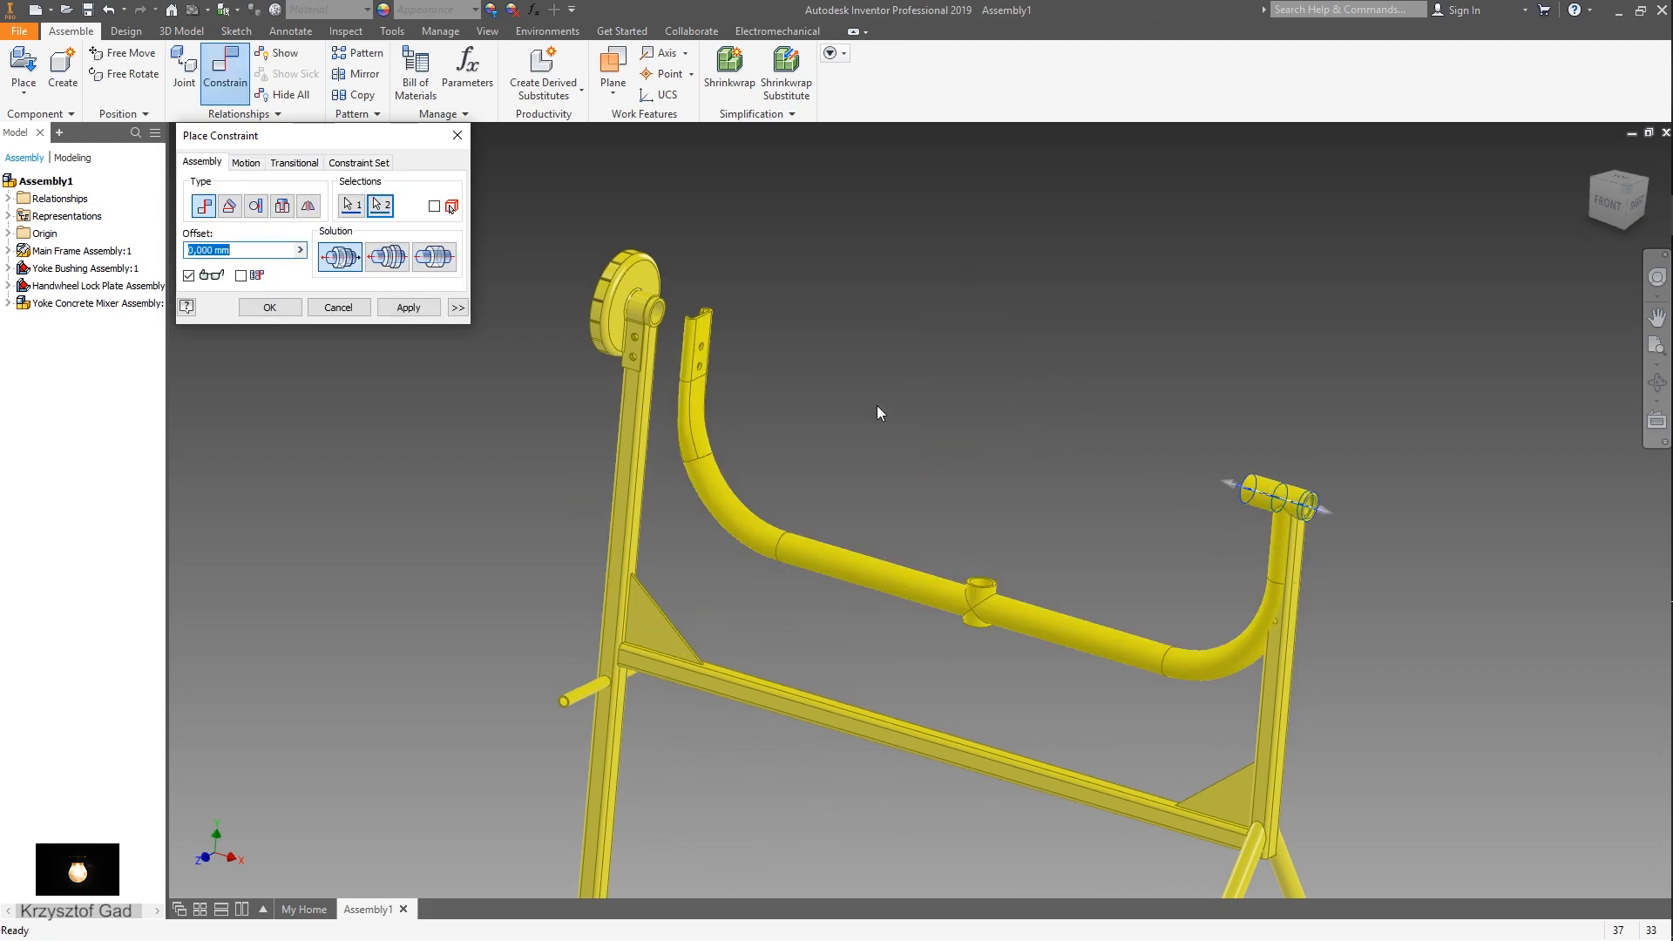
click(438, 307)
- Mate the end face of the yoke's tube to the facing end of the wheel-side post's sleeve with zero offset
scroll(1012, 405, up, 5)
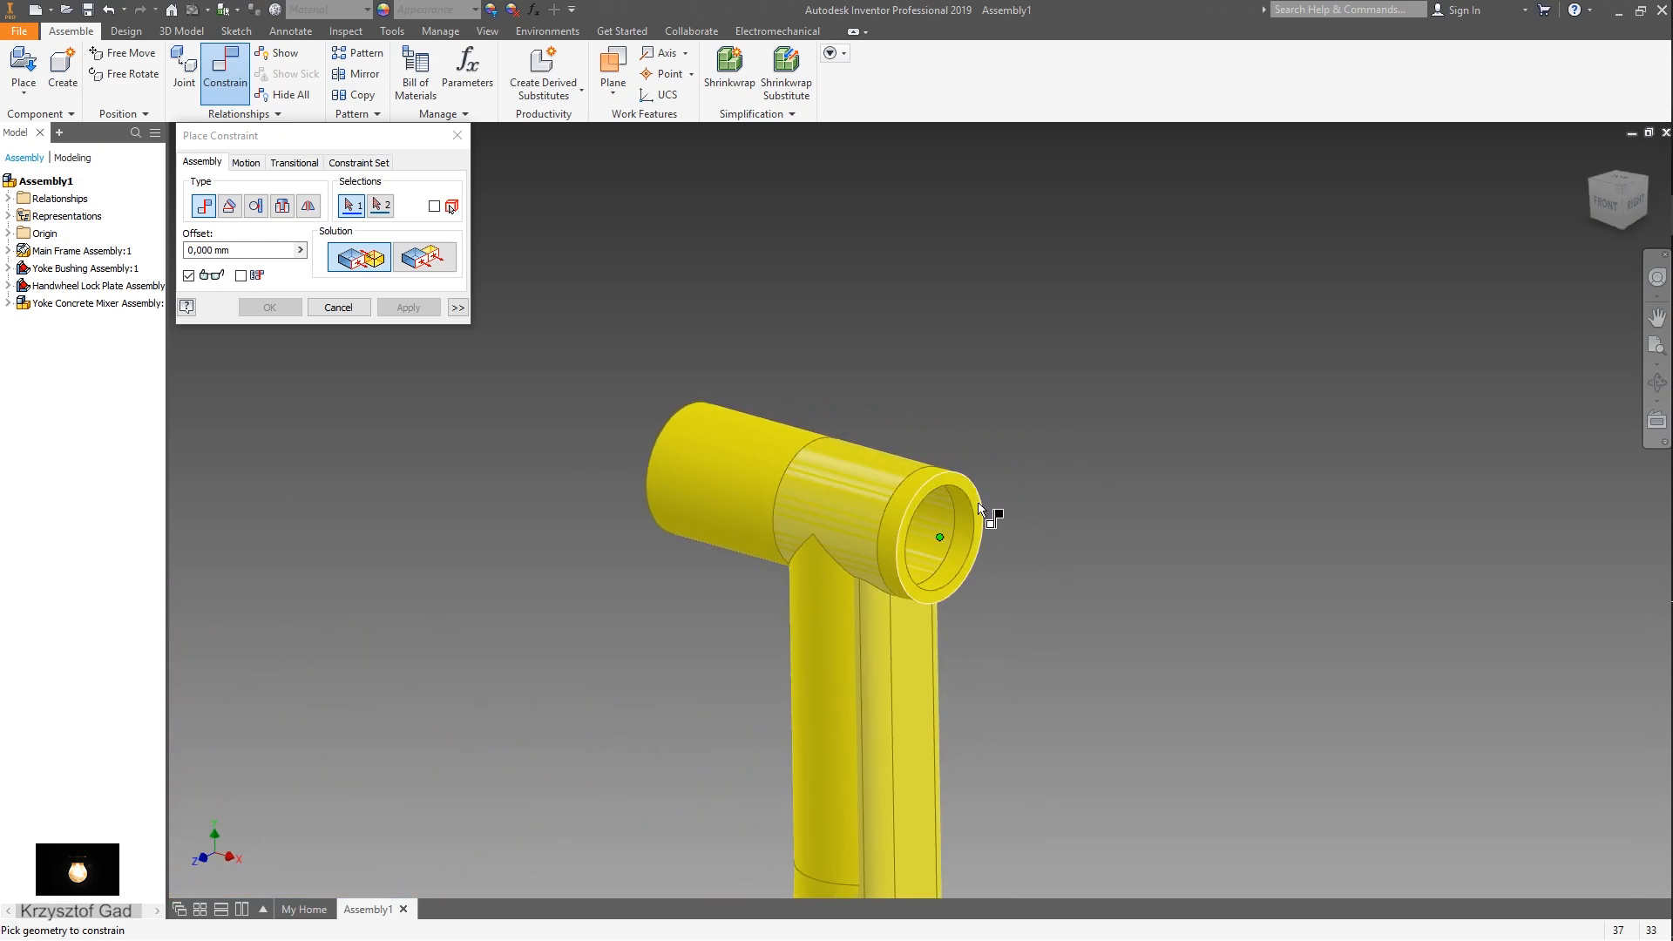
shift+middle_drag(976, 510, 1144, 479)
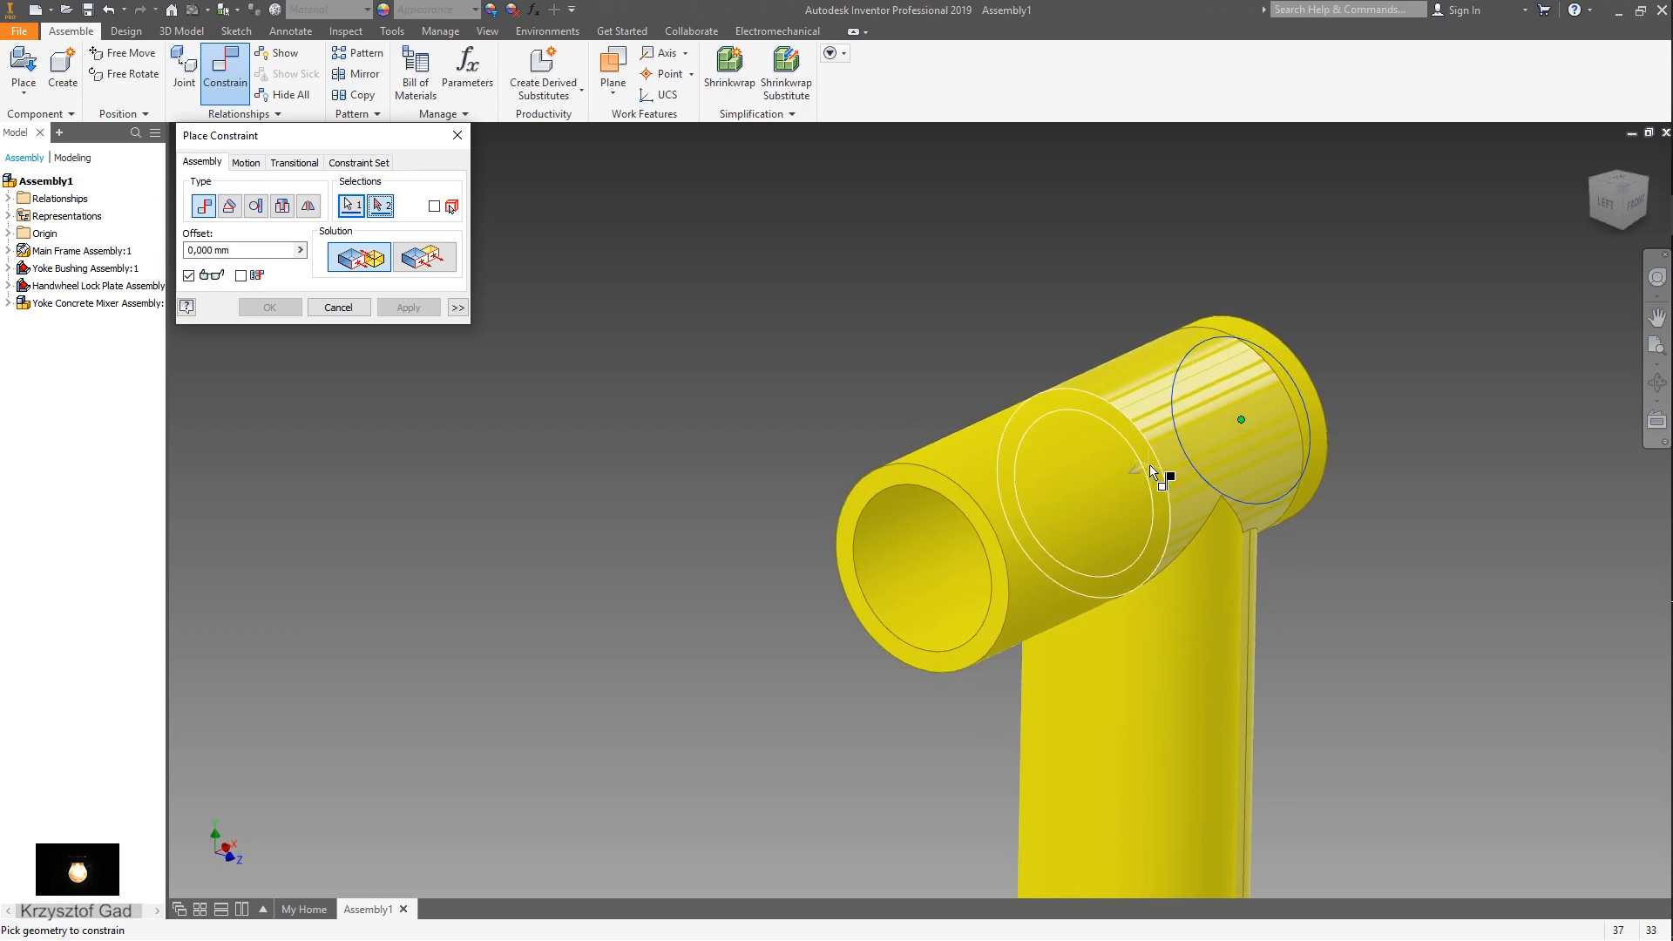
click(1148, 463)
scroll(871, 435, down, 6)
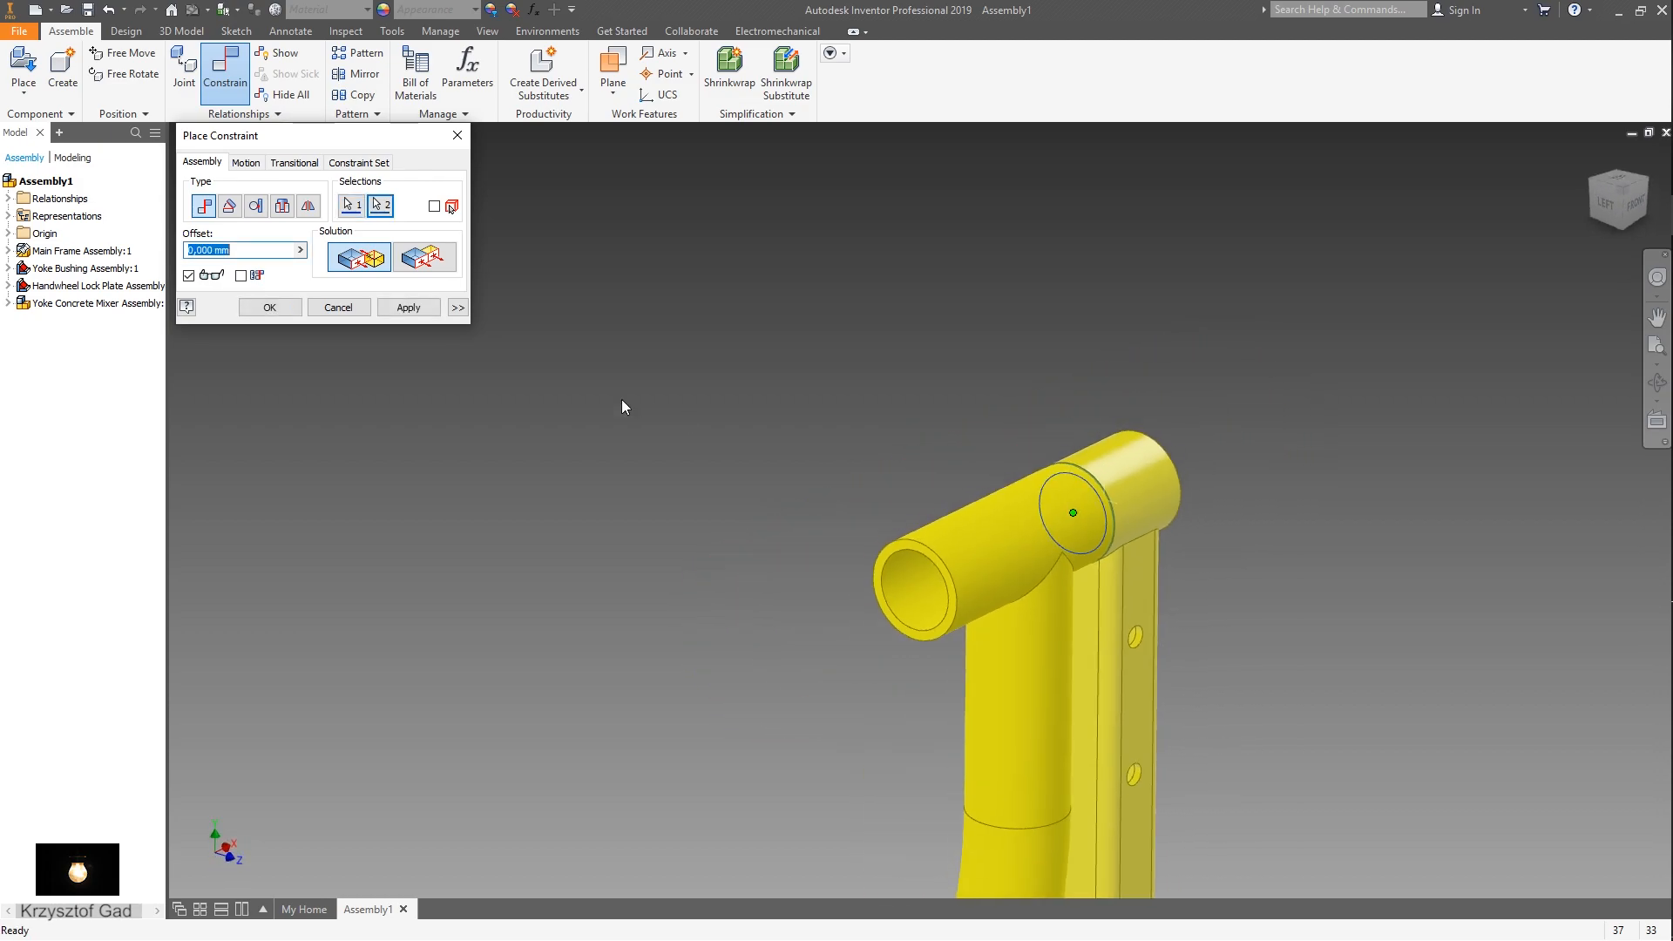
click(407, 308)
key(Escape)
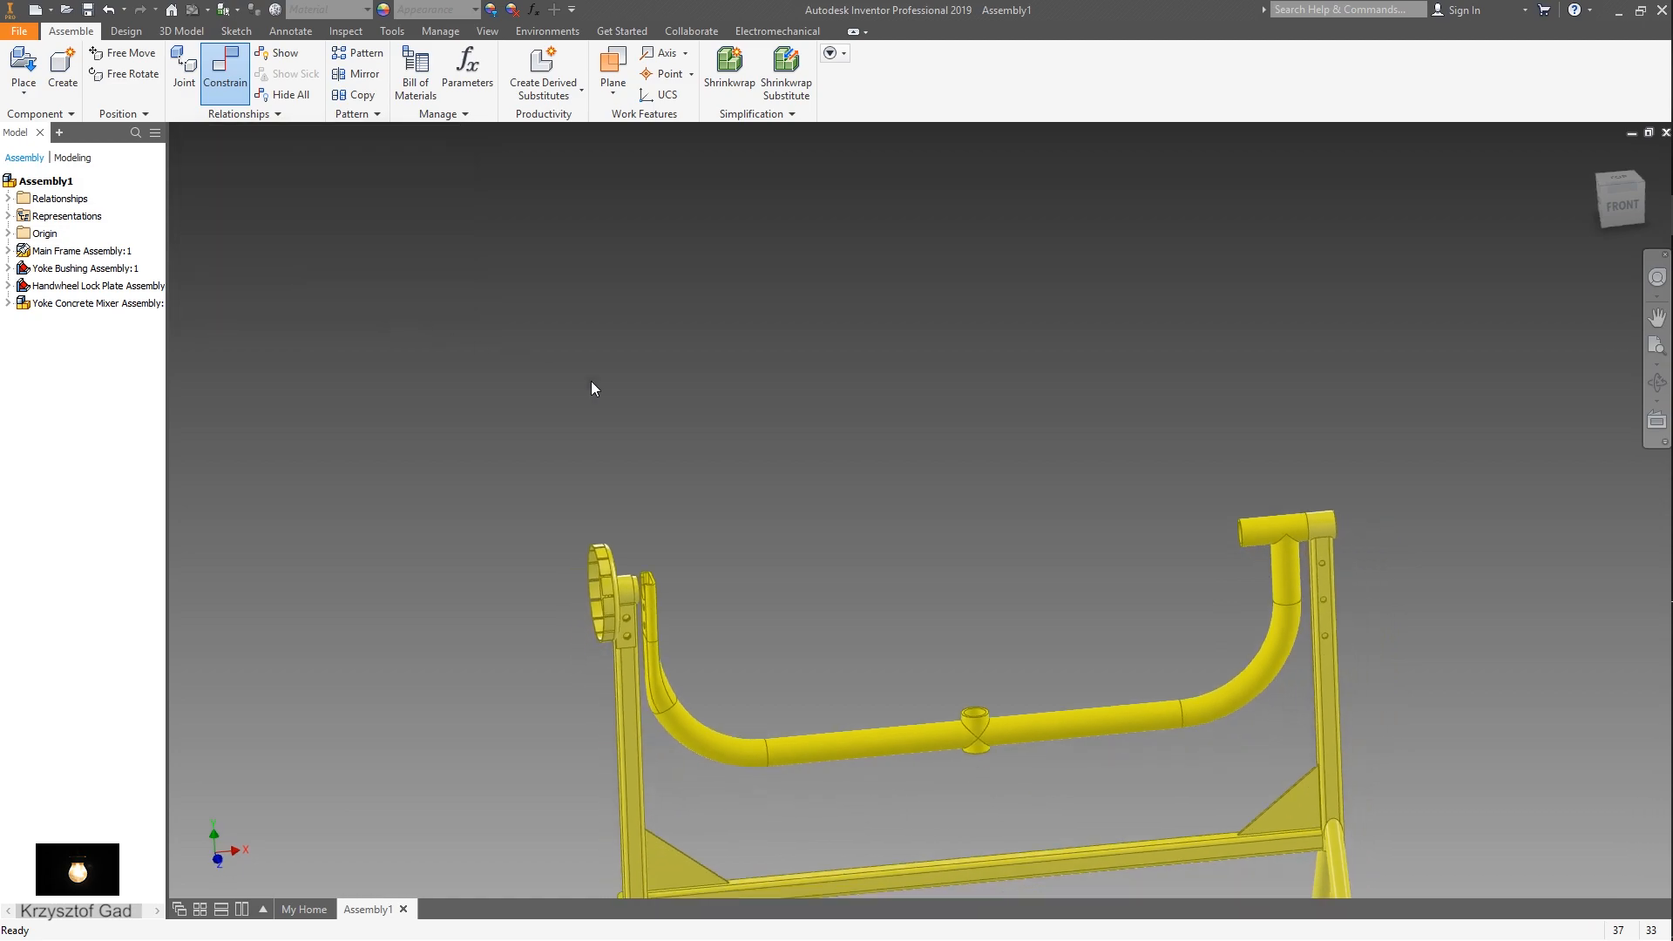
- Place one instance of Supporting Shaft.ipt above the yoke's channel-shaped end next to the handwheel lock plate
right_click(778, 428)
click(784, 371)
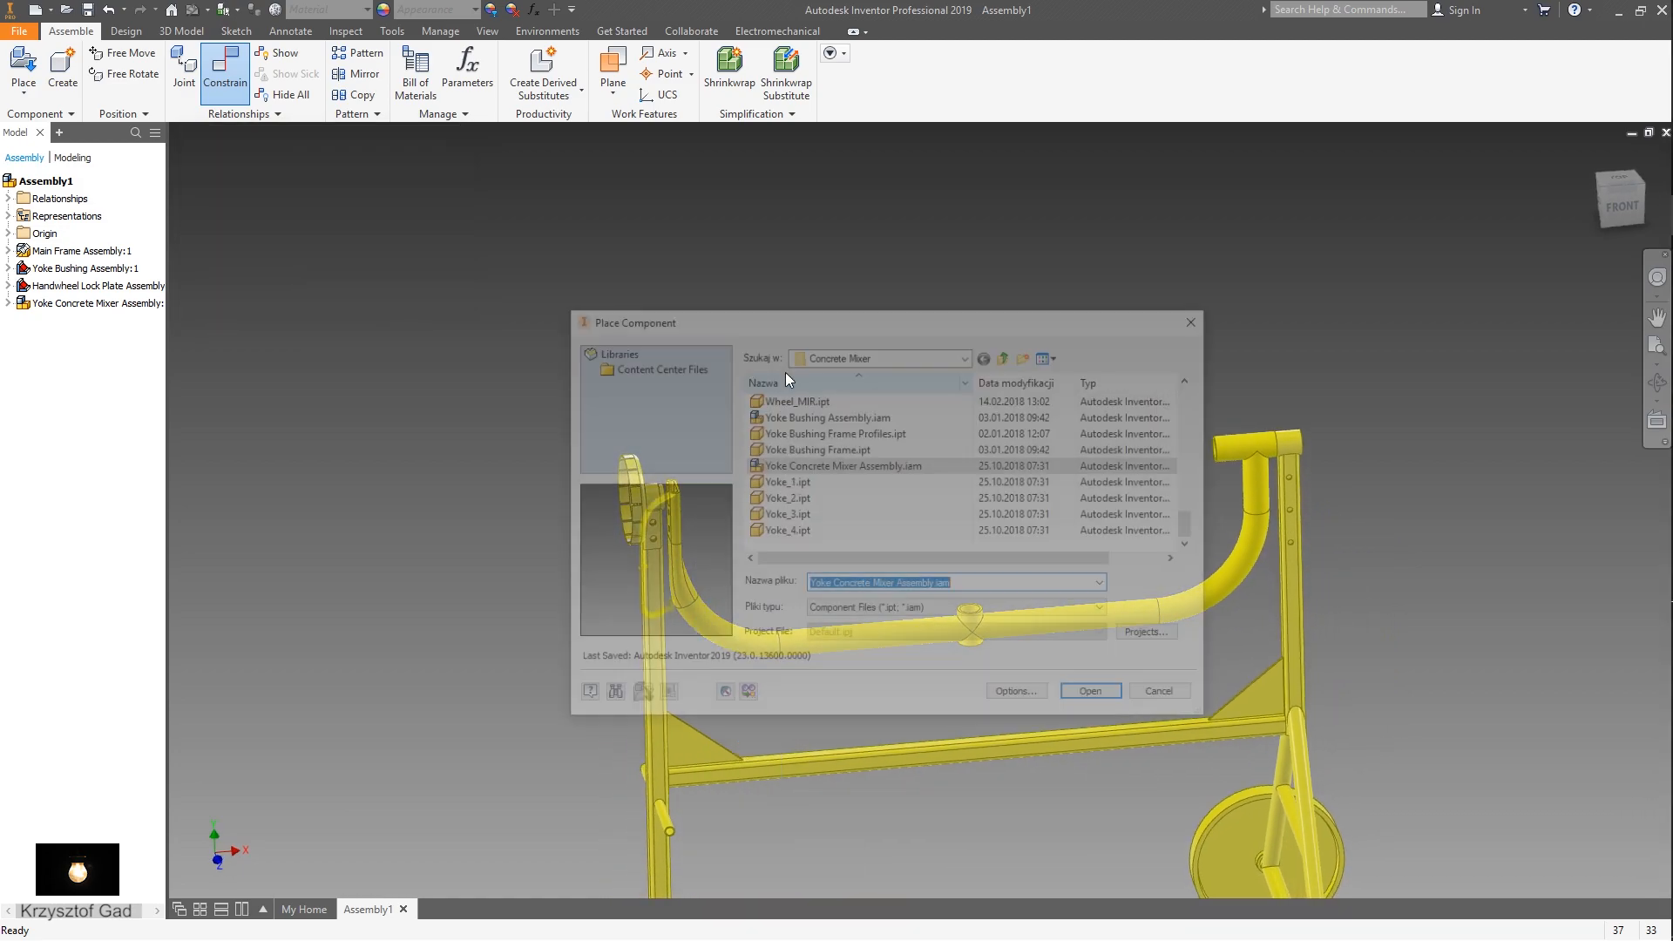
scroll(812, 457, up, 2)
click(815, 433)
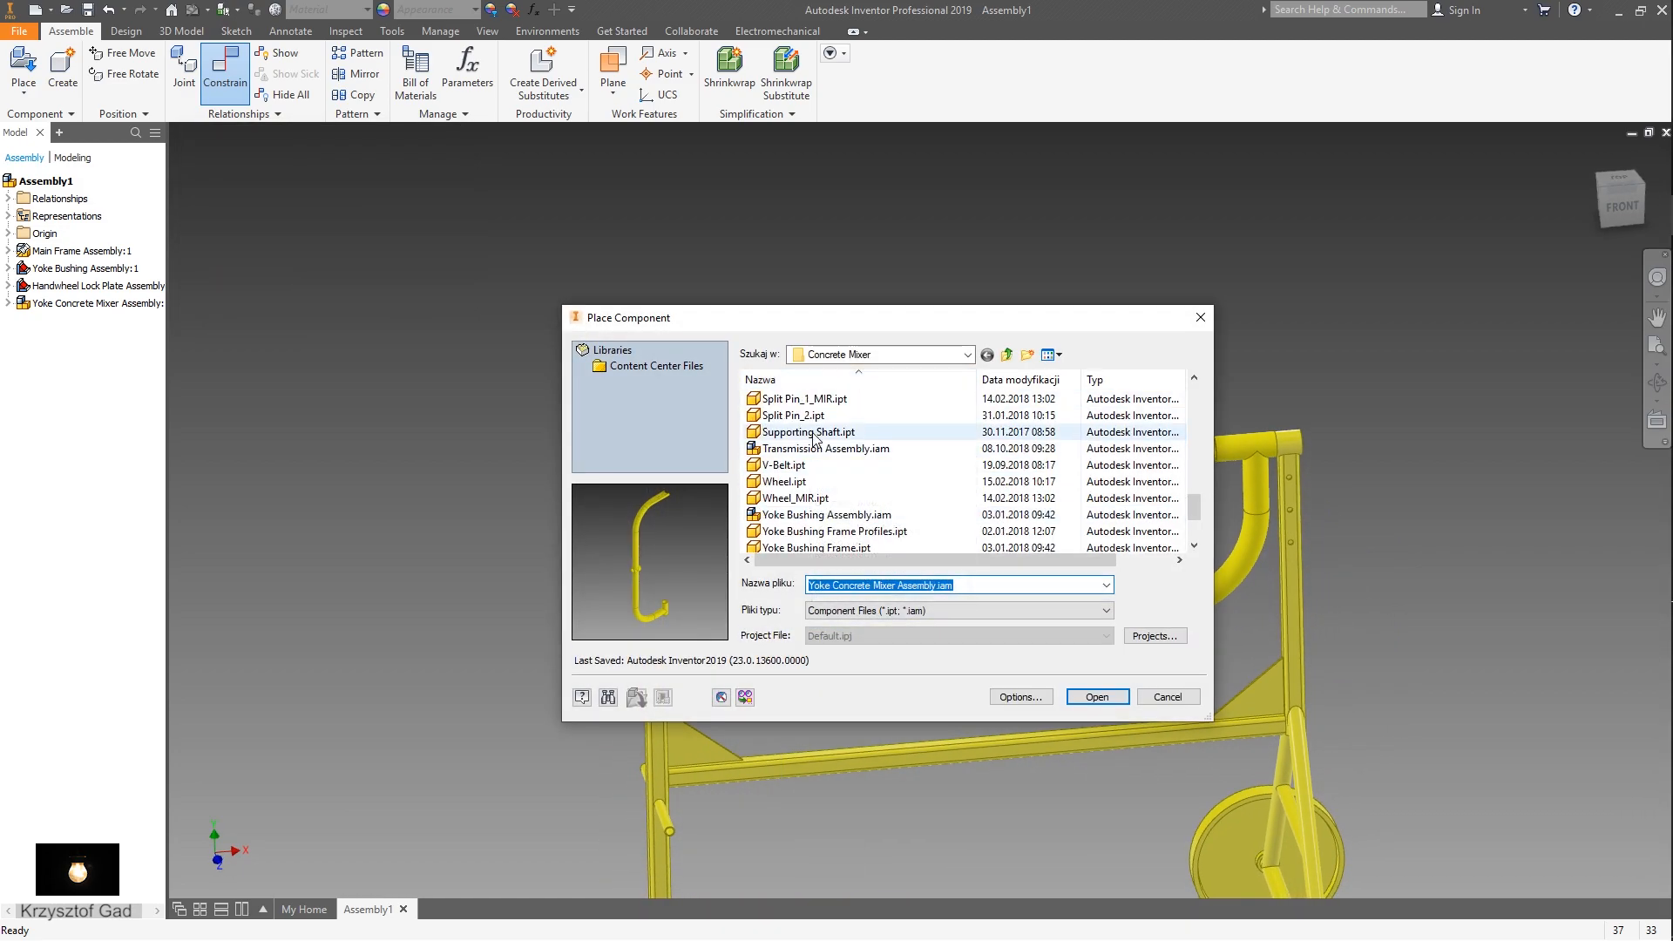
click(1096, 696)
scroll(667, 428, up, 5)
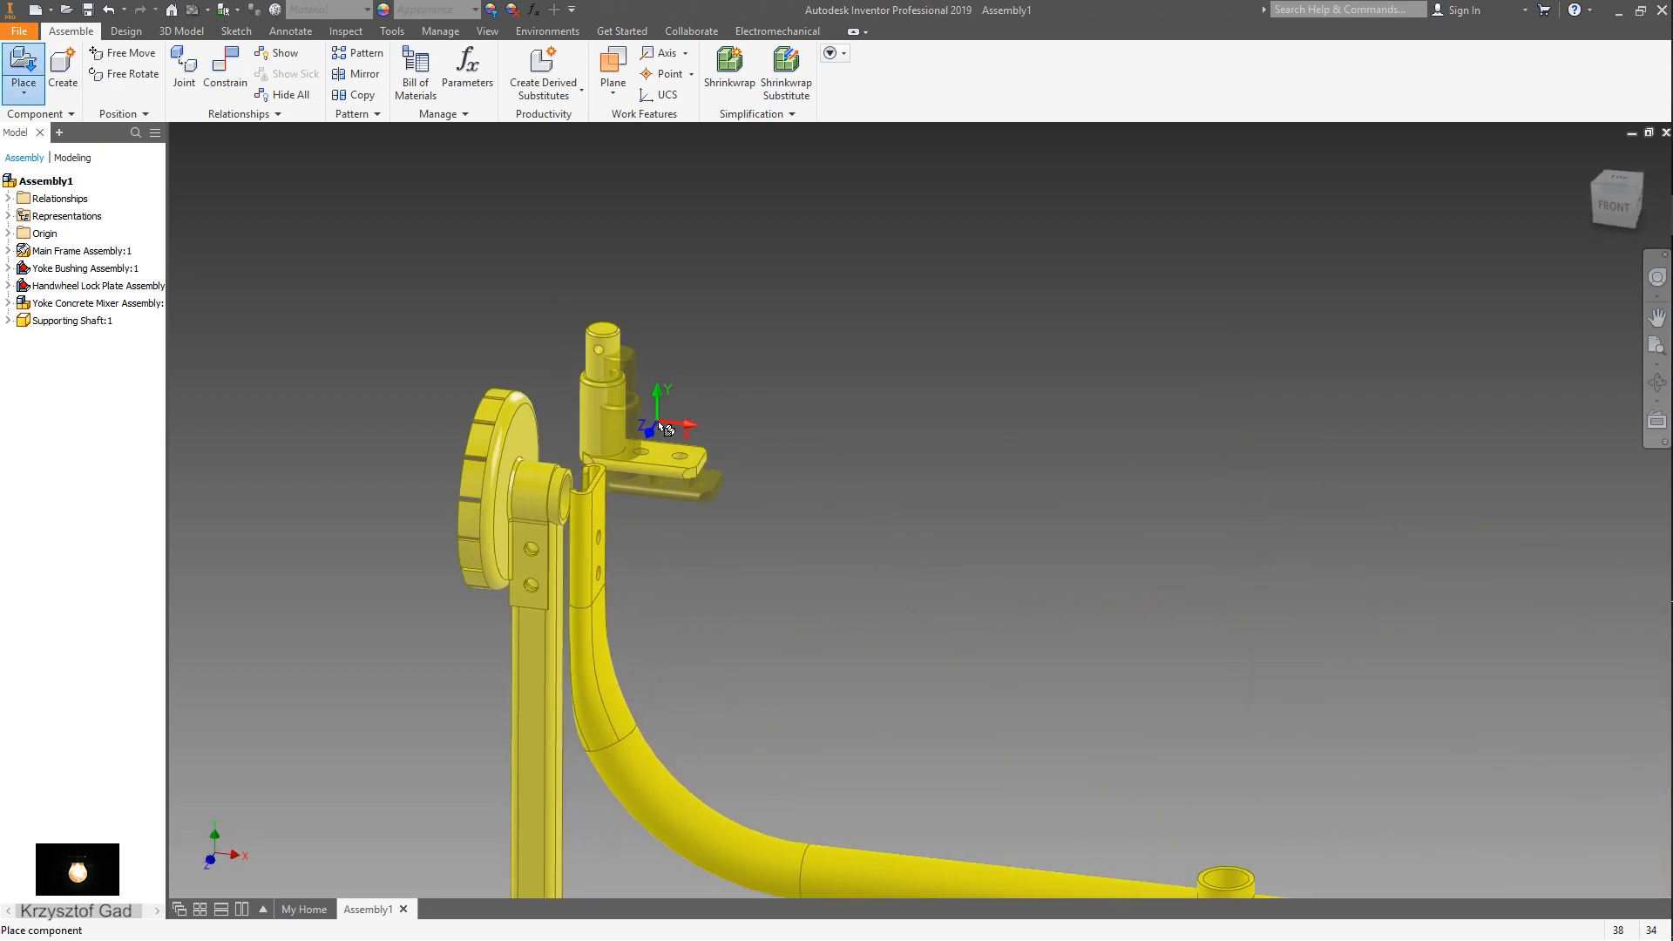
right_click(665, 428)
click(722, 424)
- Mate the axes of the supporting shaft plate's hole nearest the shaft and the yoke's upper hole using the aligned solution
right_click(735, 421)
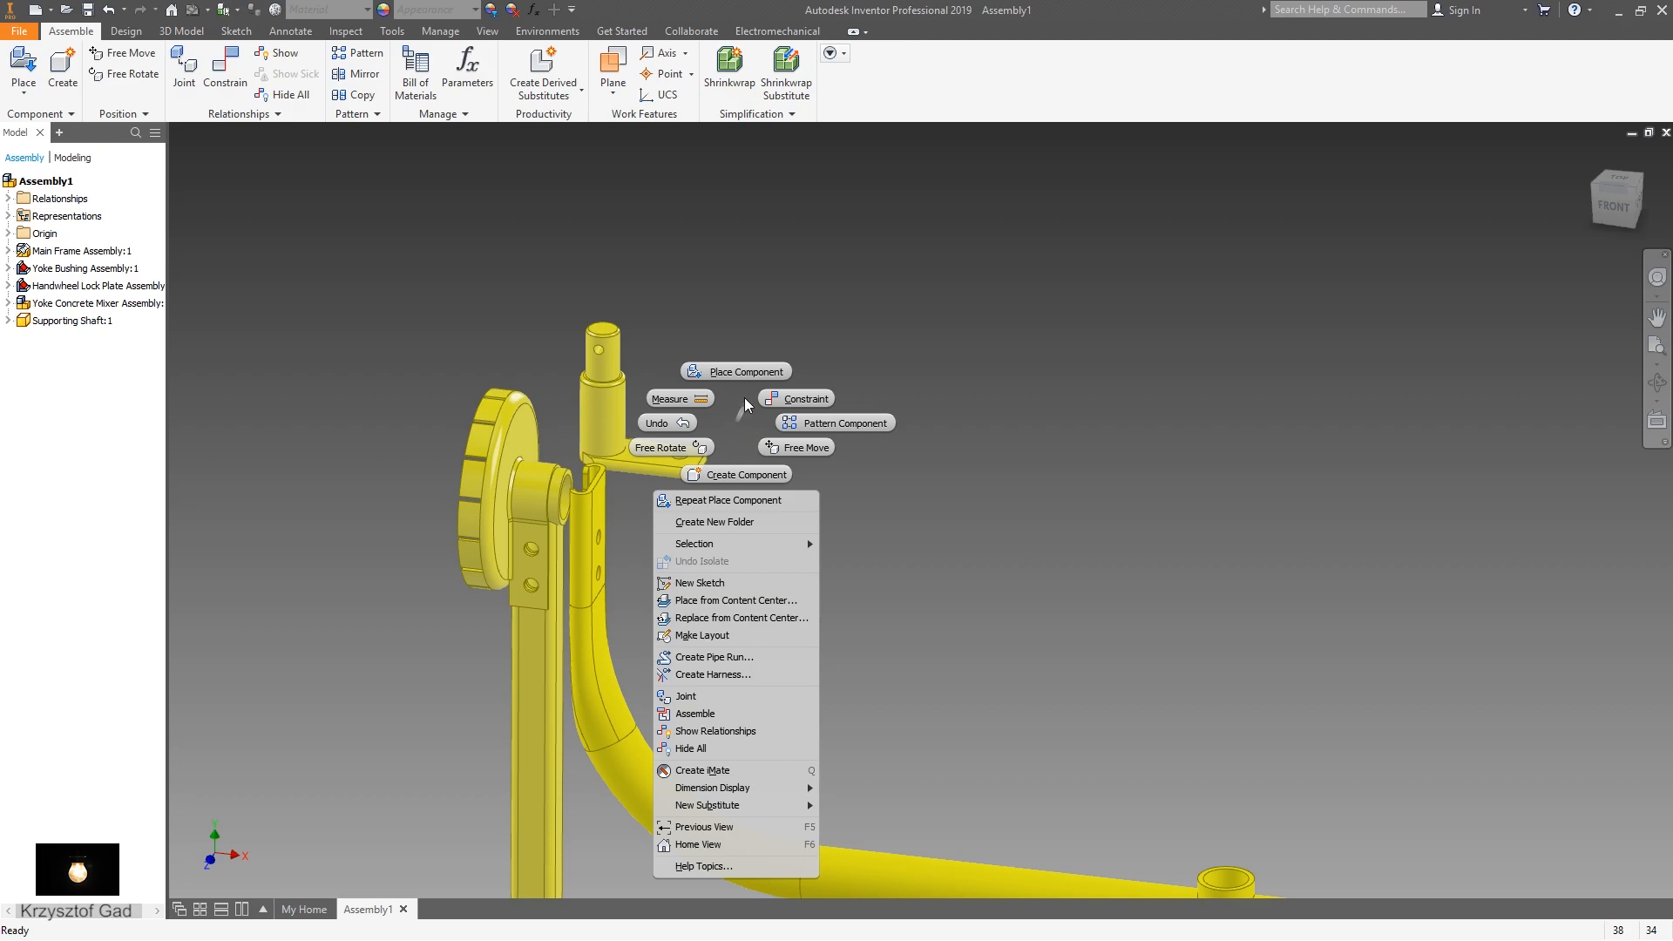
key(Escape)
key(c)
scroll(741, 431, up, 5)
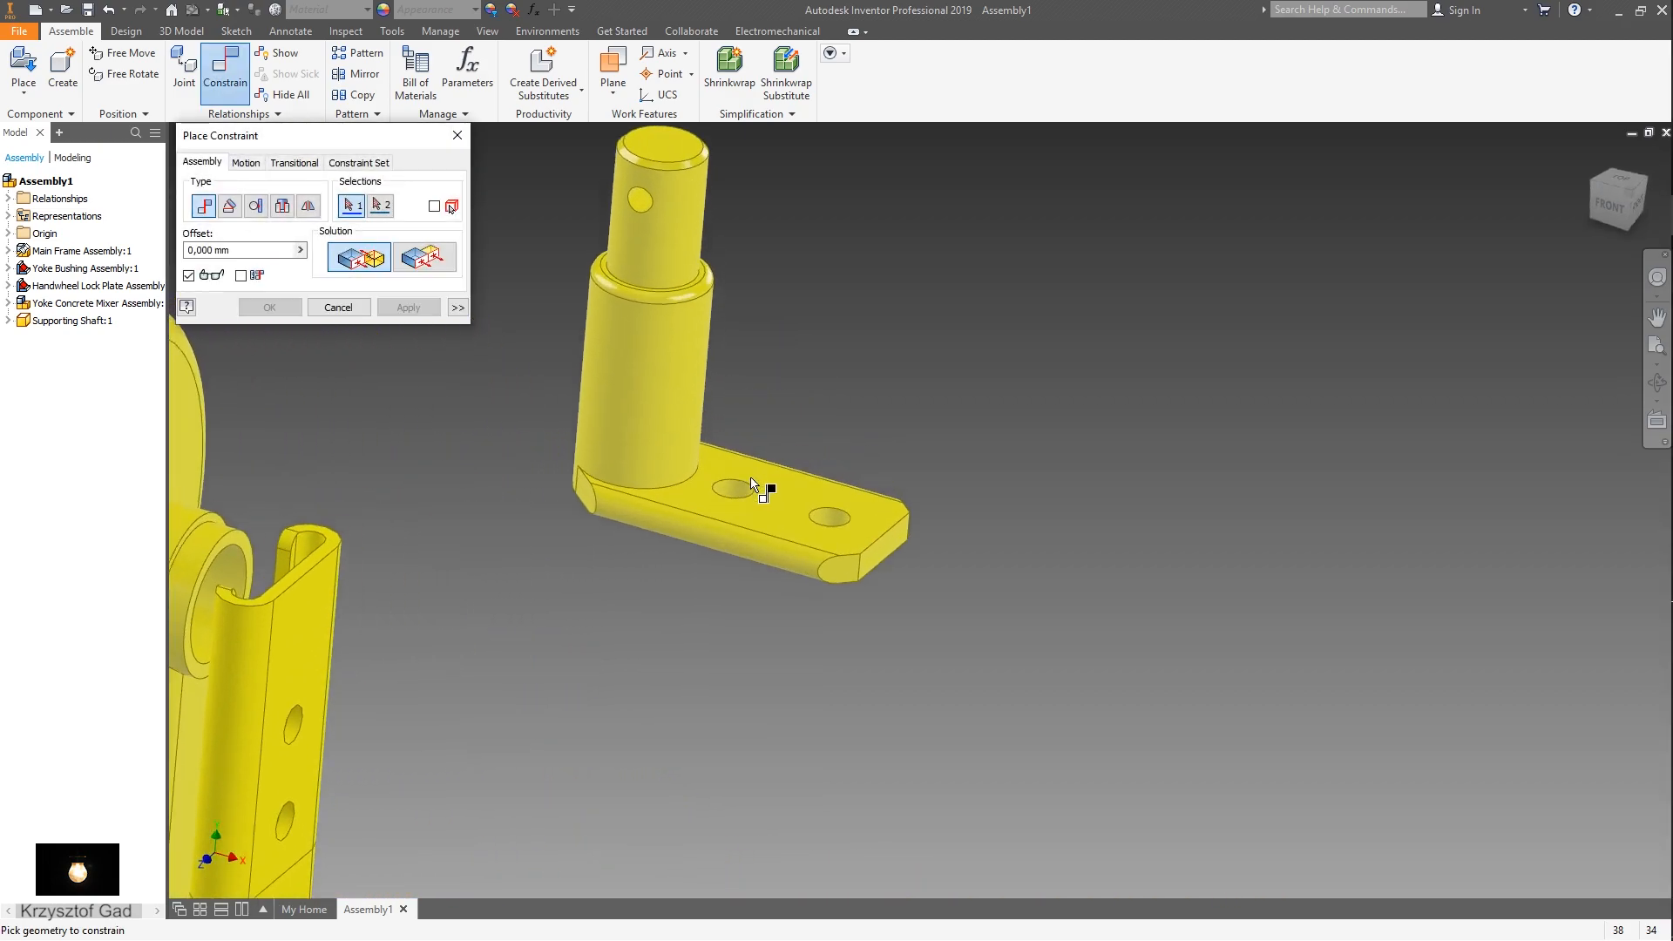
click(653, 489)
scroll(665, 501, down, 4)
middle_drag(348, 697, 665, 541)
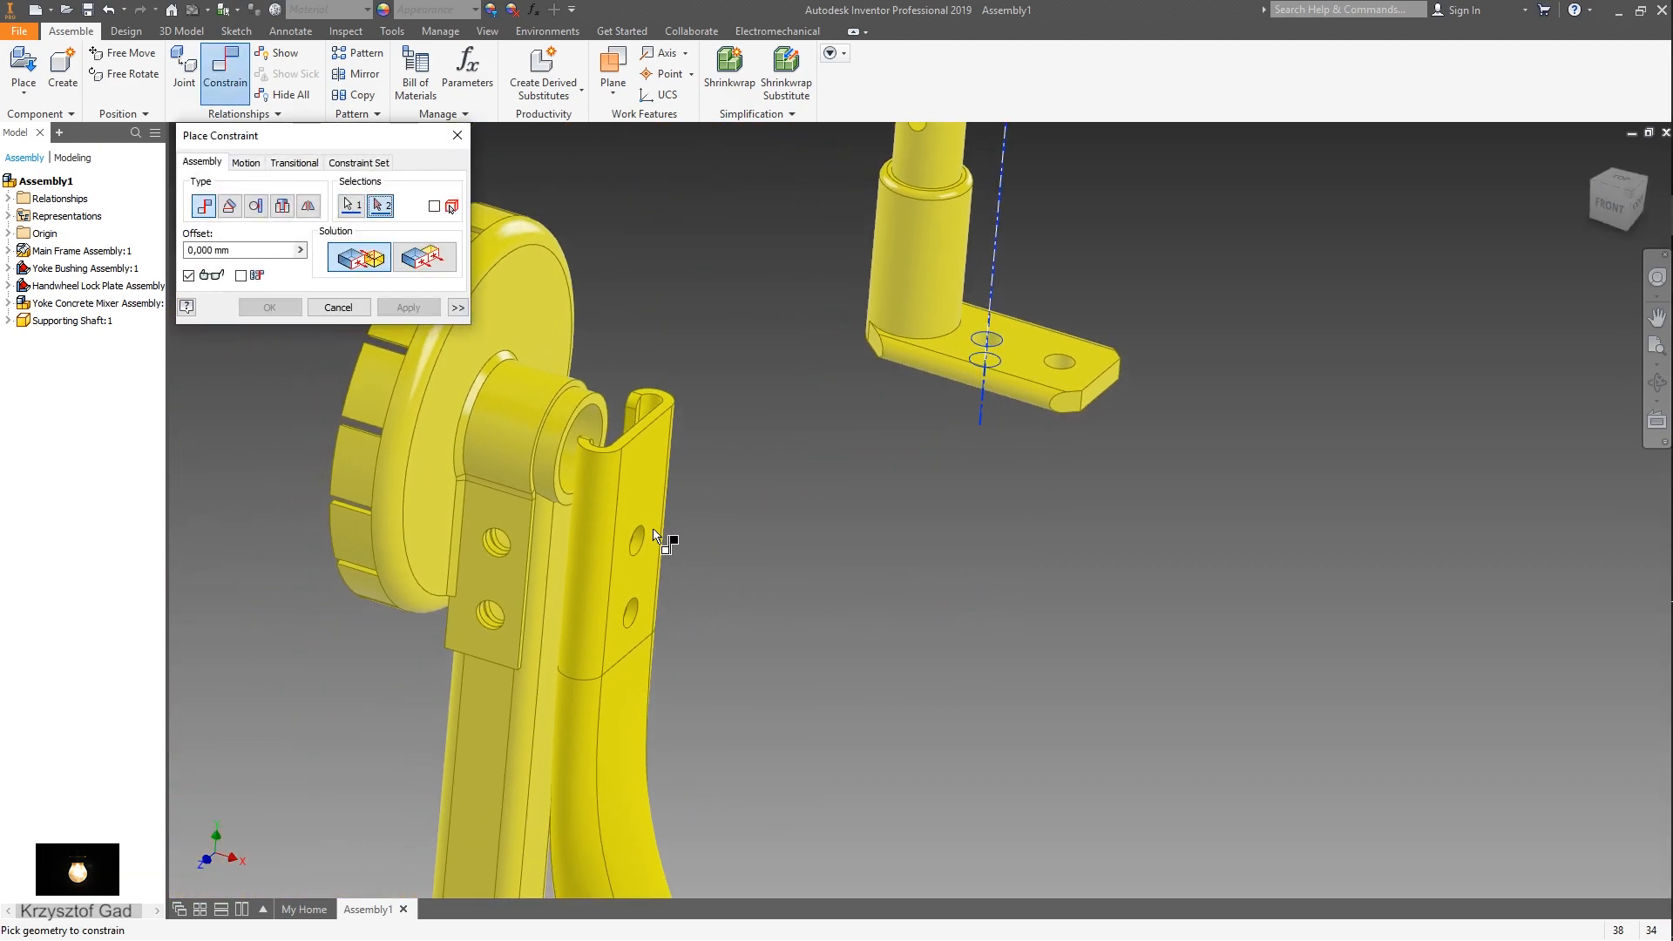
scroll(671, 544, up, 4)
click(610, 625)
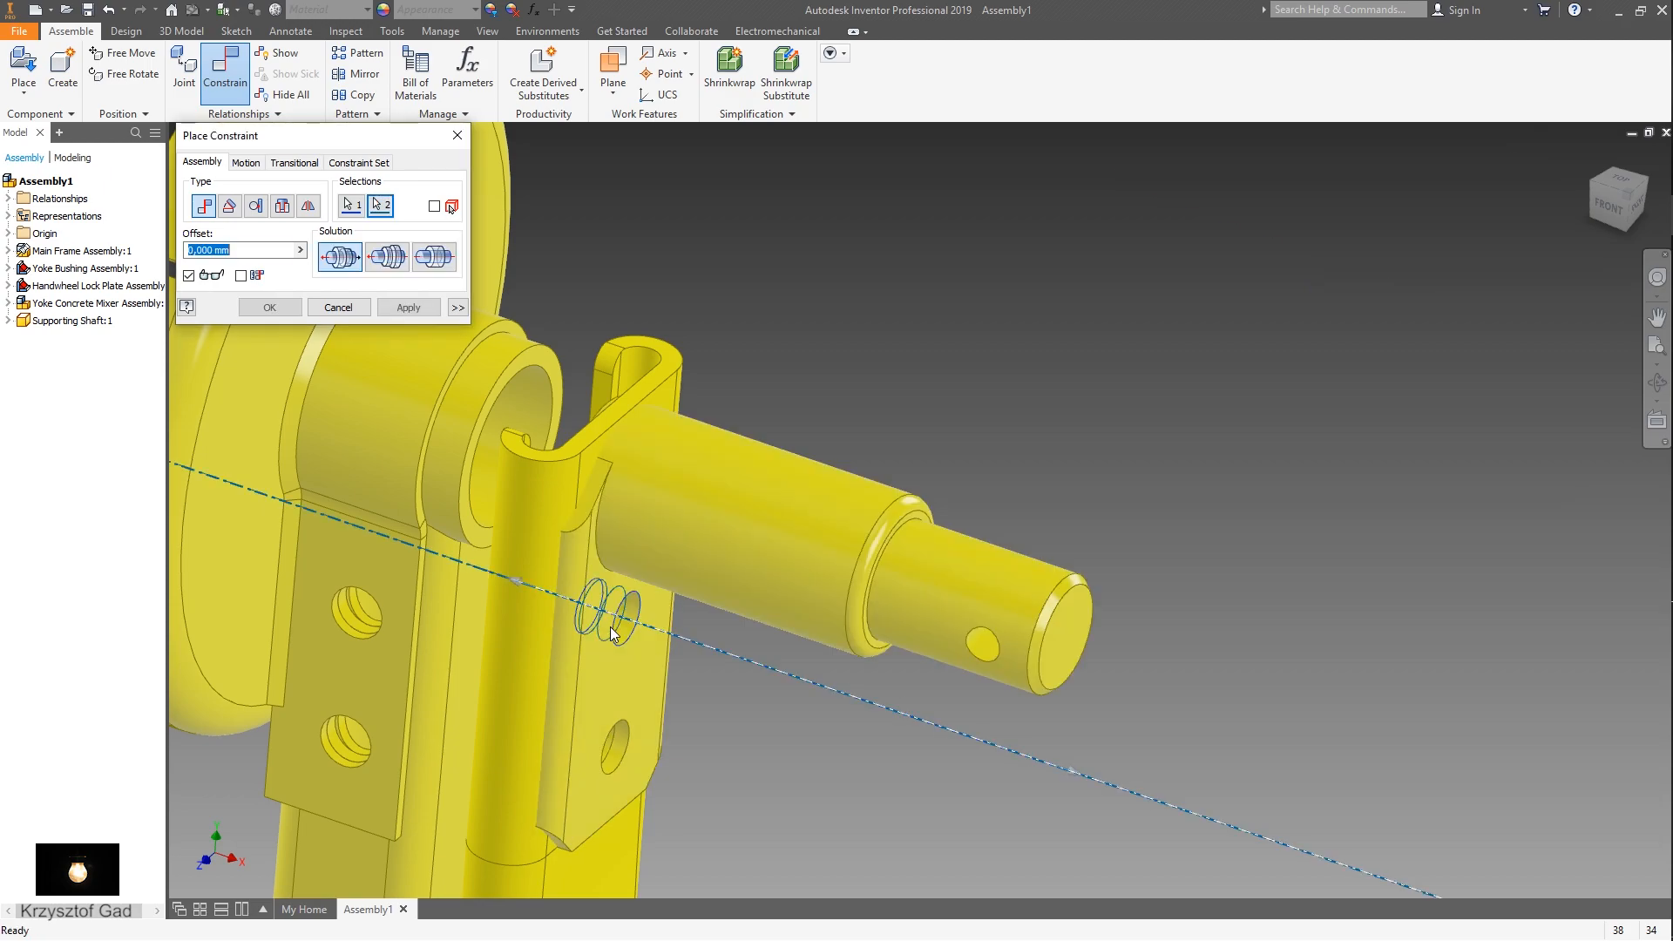
scroll(662, 592, down, 3)
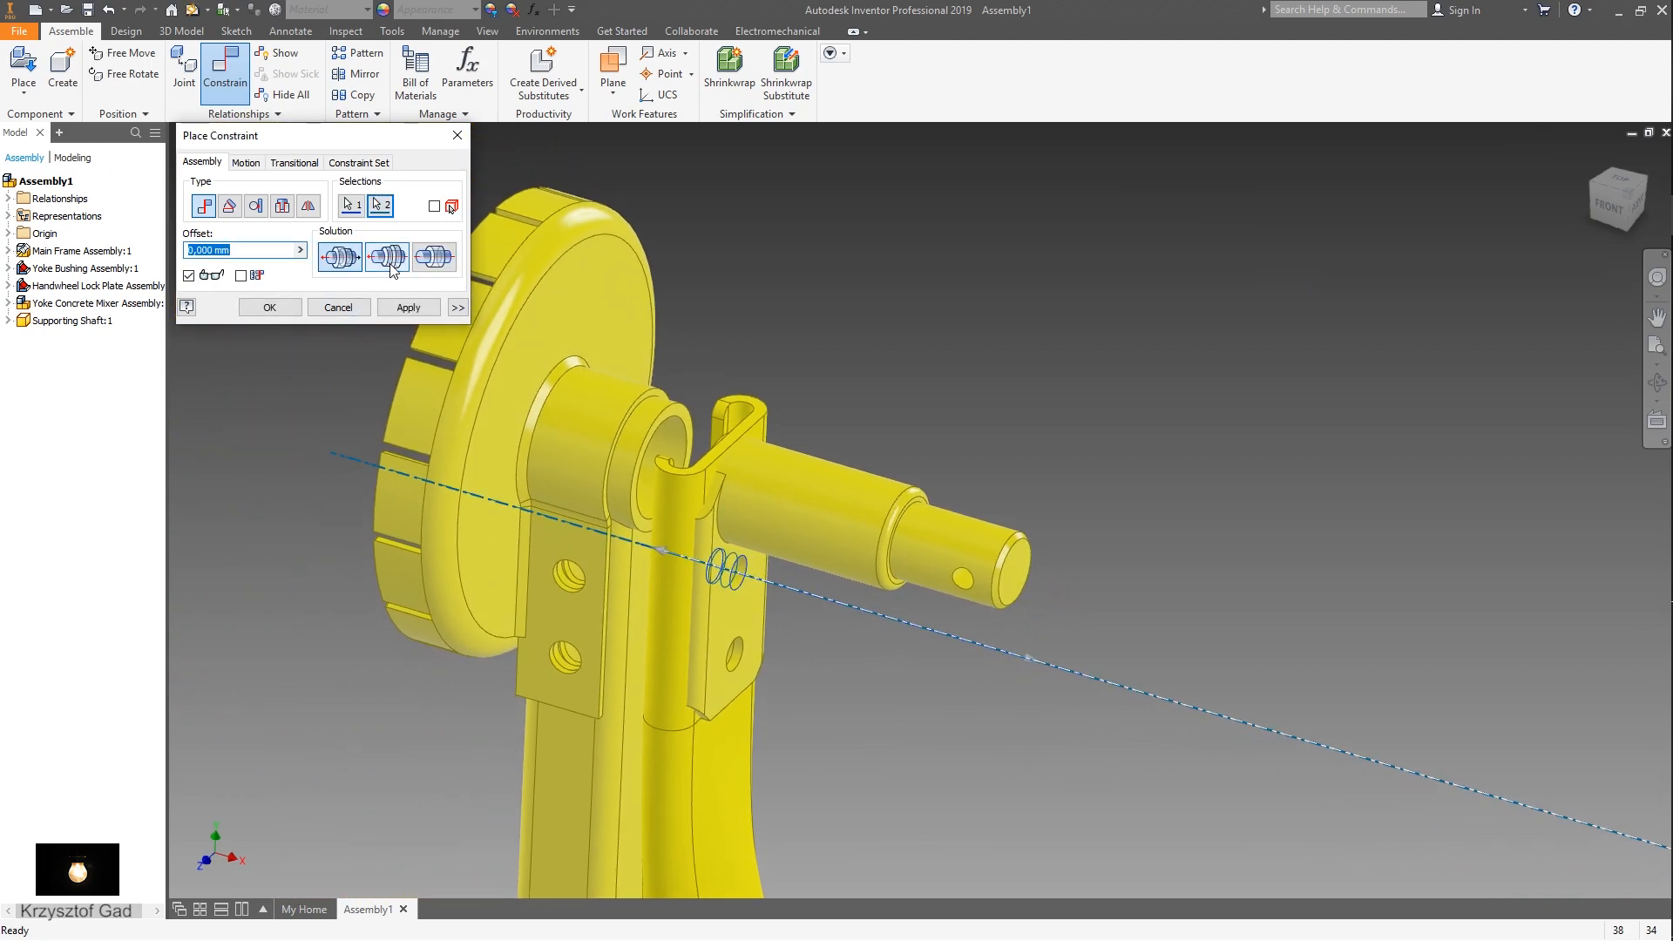
click(391, 271)
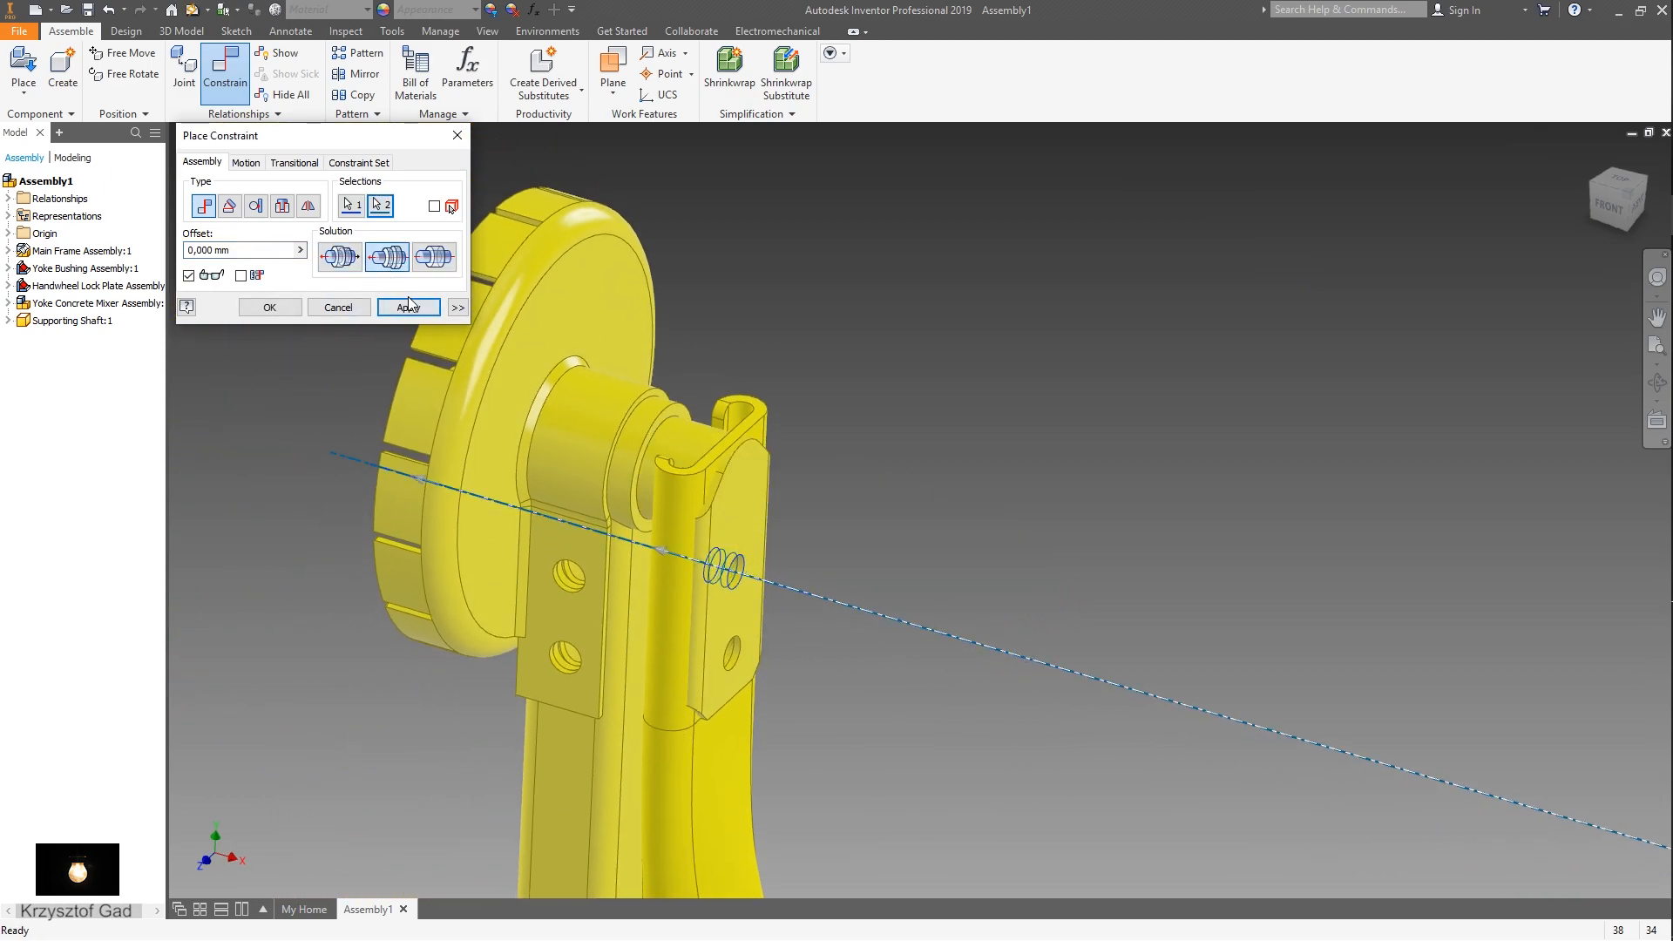
click(408, 310)
- Mate the axes of the supporting shaft plate's lower hole and the yoke's lower hole using the aligned solution
scroll(770, 582, up, 5)
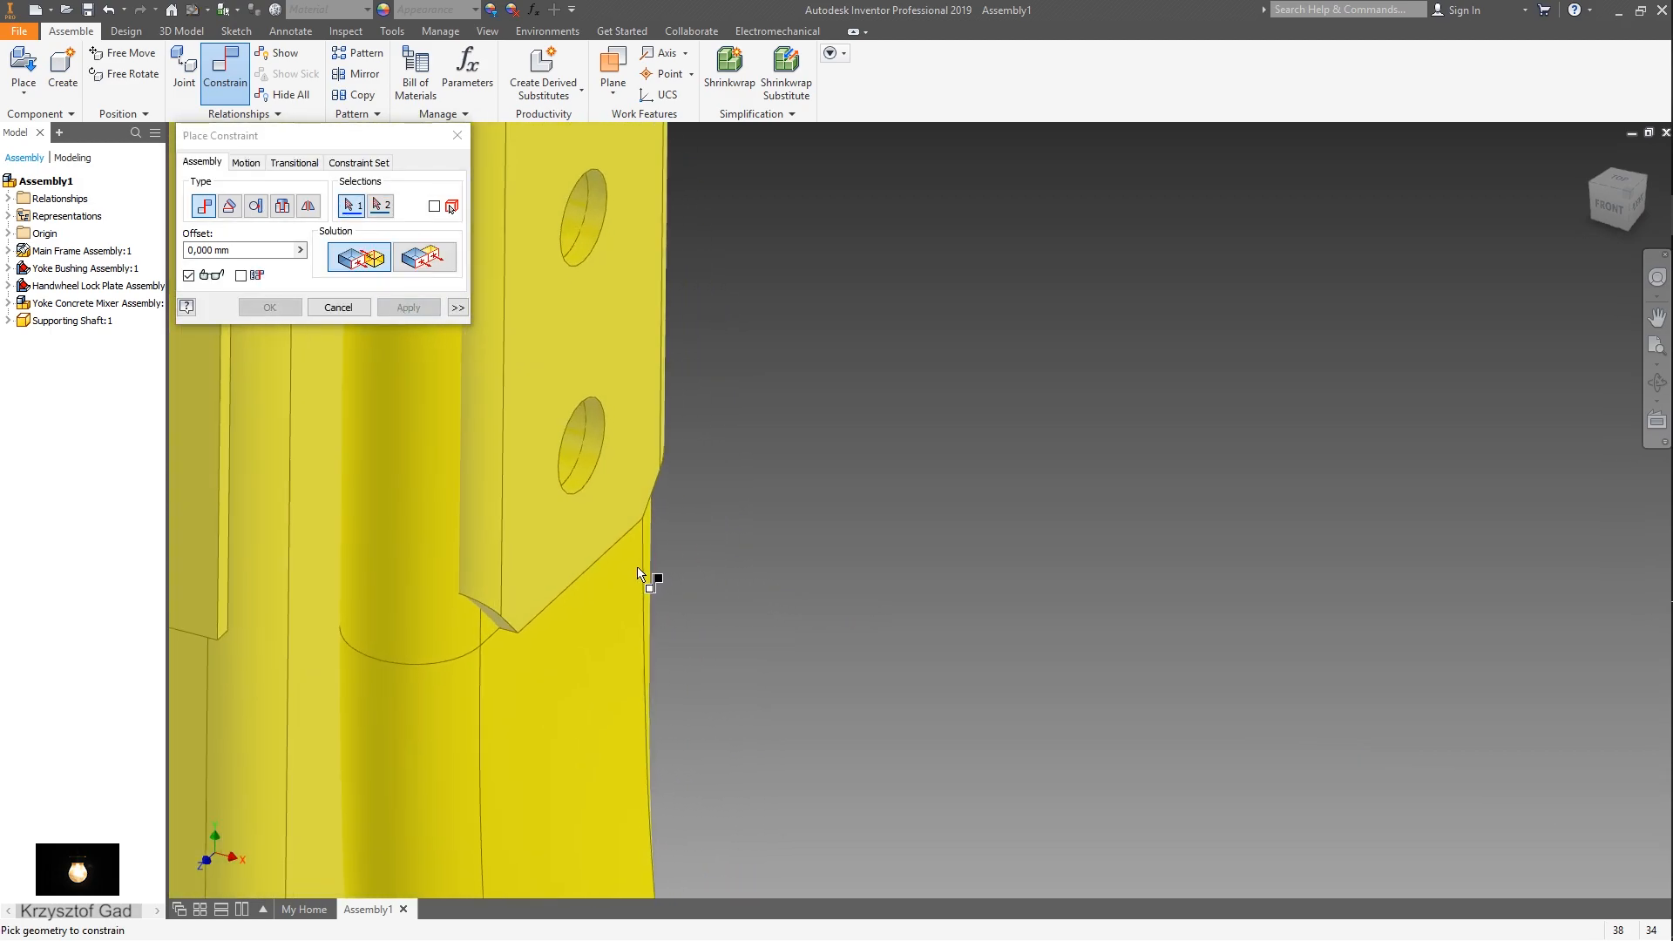
click(518, 457)
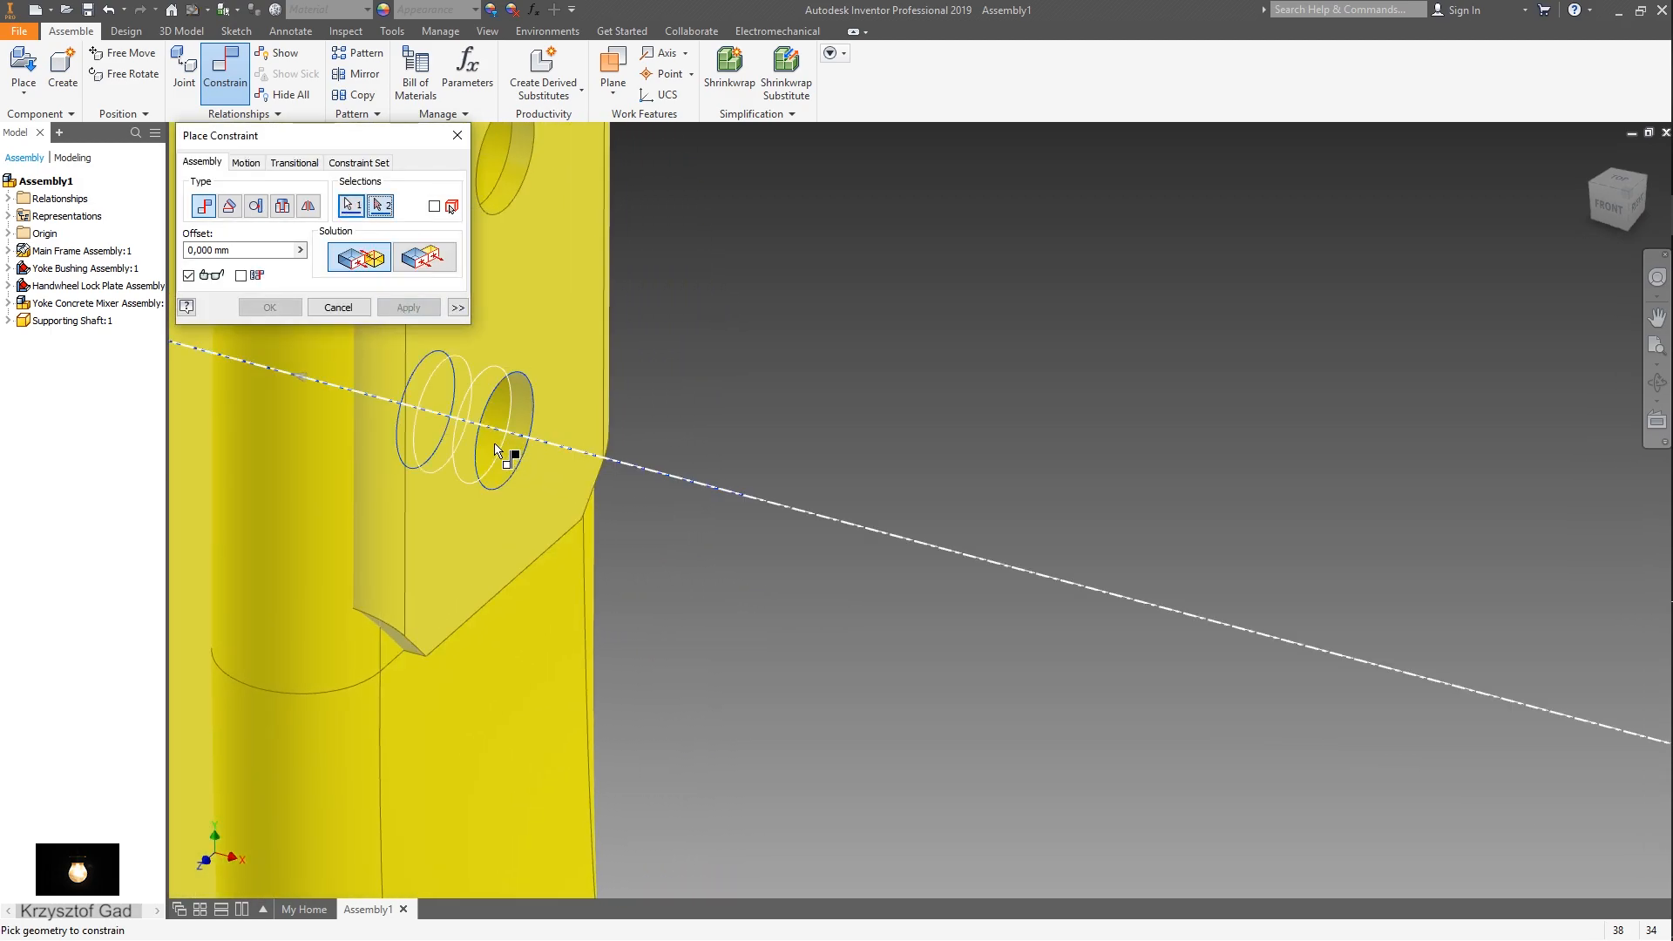
click(494, 450)
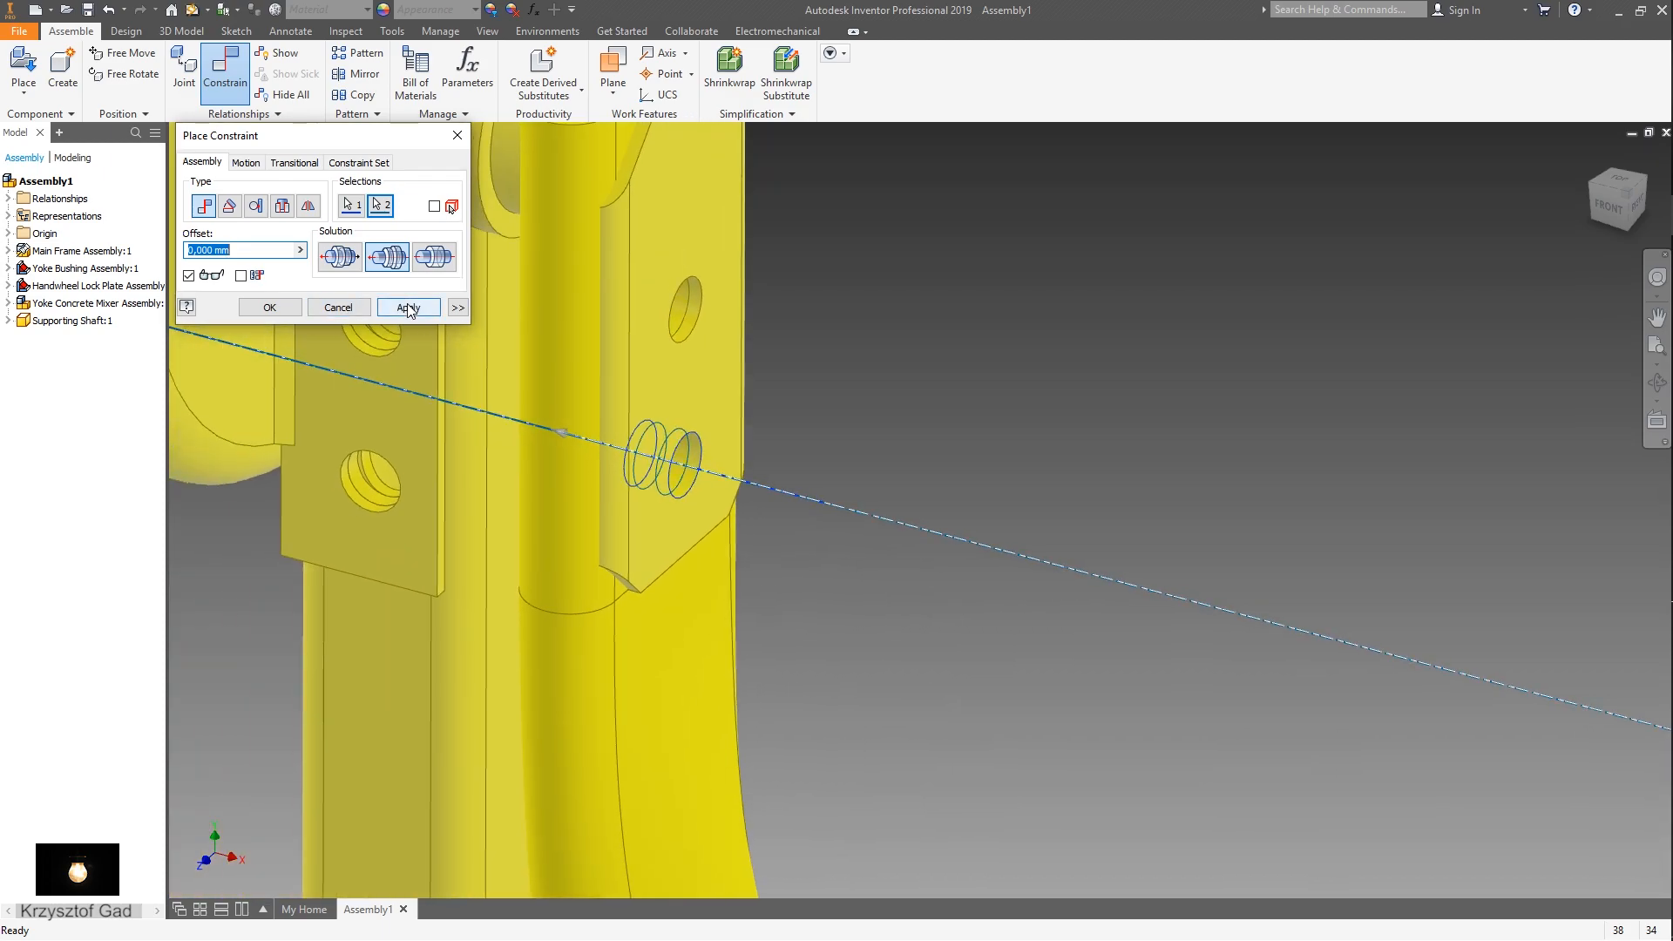
click(409, 308)
- Mate the flat face of the supporting shaft's plate to the inner face of the yoke's channel-shaped end
scroll(702, 426, down, 3)
shift+middle_drag(702, 426, 1056, 474)
scroll(923, 462, up, 3)
scroll(923, 462, up, 5)
scroll(1031, 456, down, 3)
scroll(1056, 400, up, 3)
click(1055, 387)
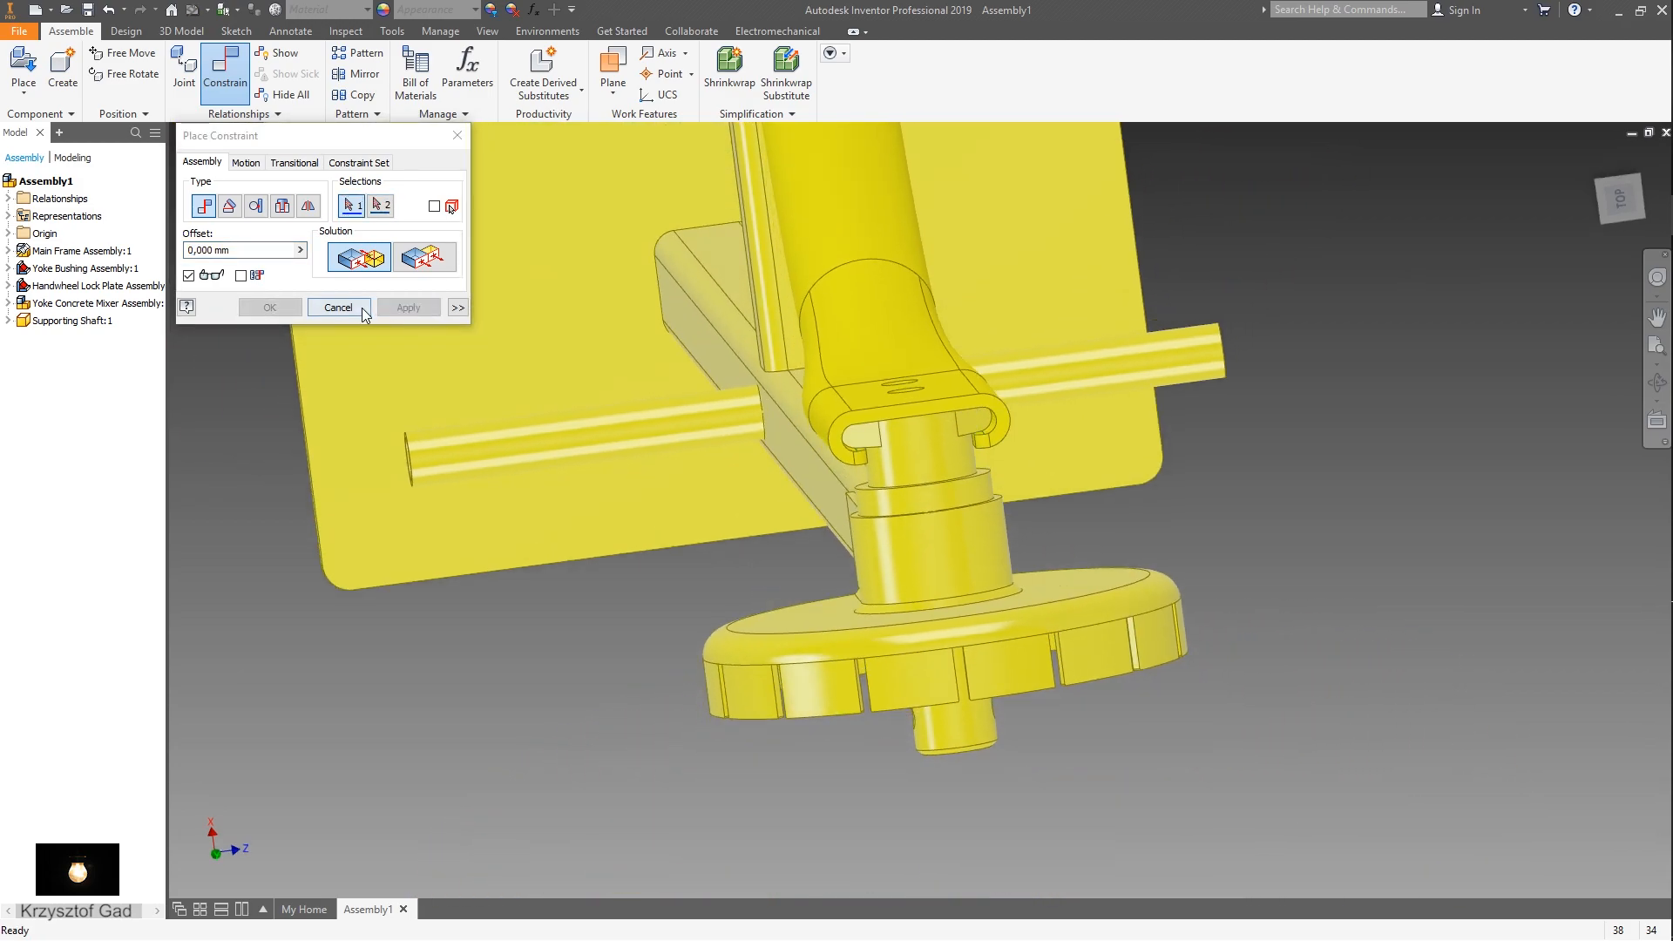
click(338, 307)
key(F6)
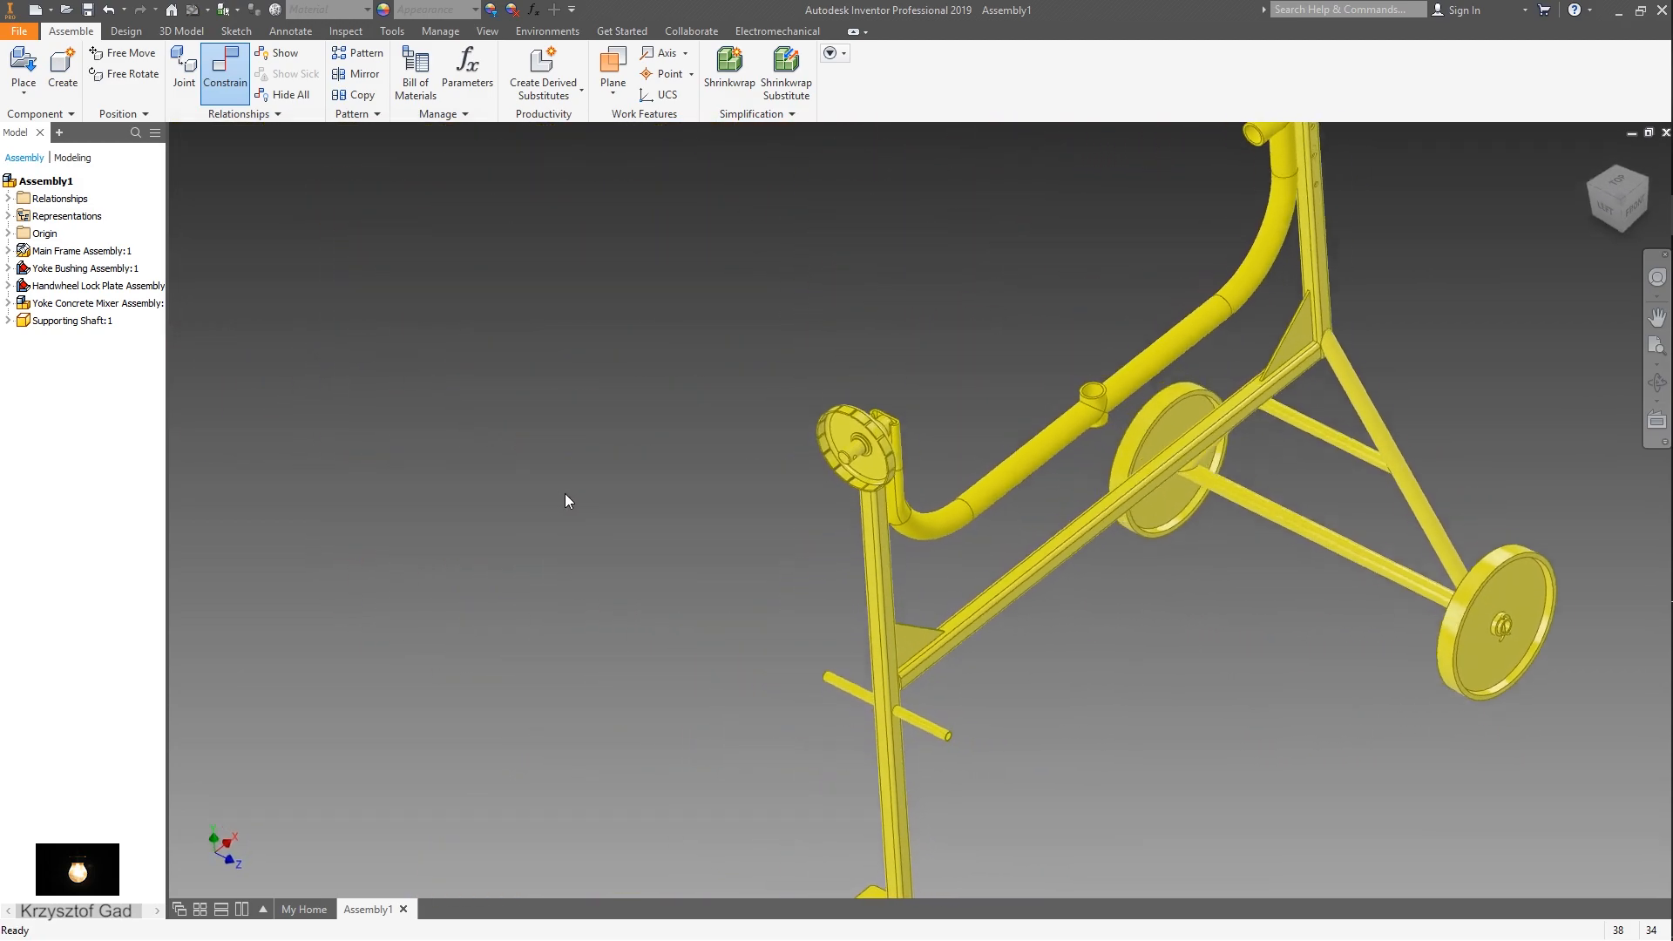
- Place one instance of Handwheel.ipt beside the lock plate
right_click(567, 491)
click(567, 442)
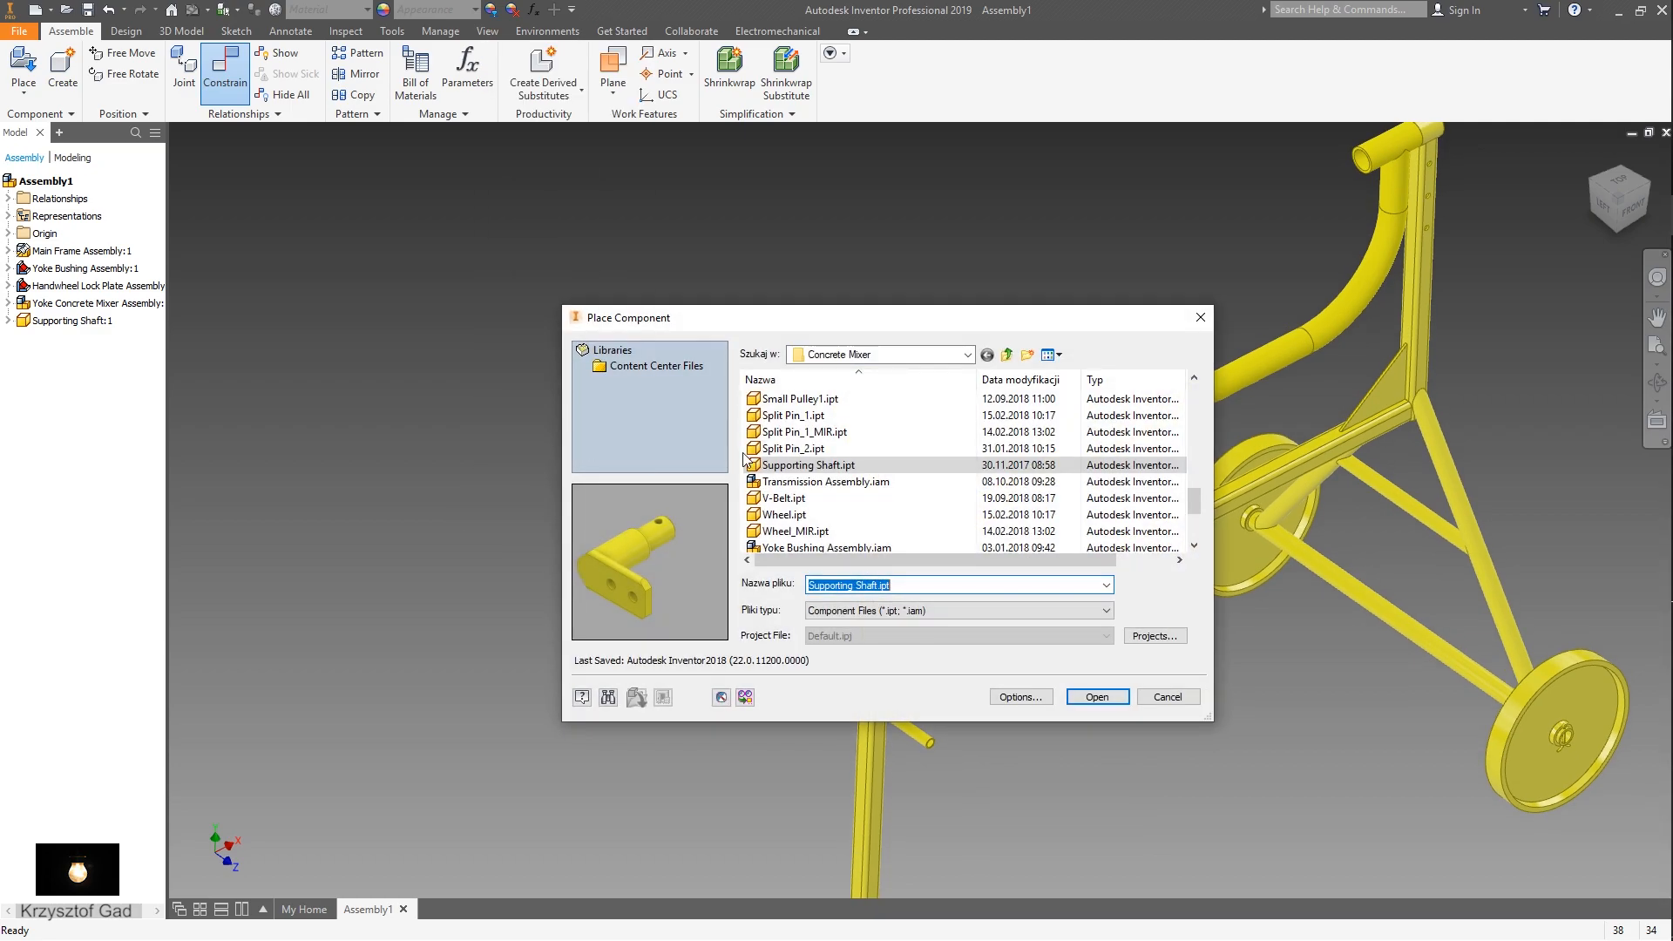
scroll(836, 479, down, 1)
scroll(861, 487, up, 5)
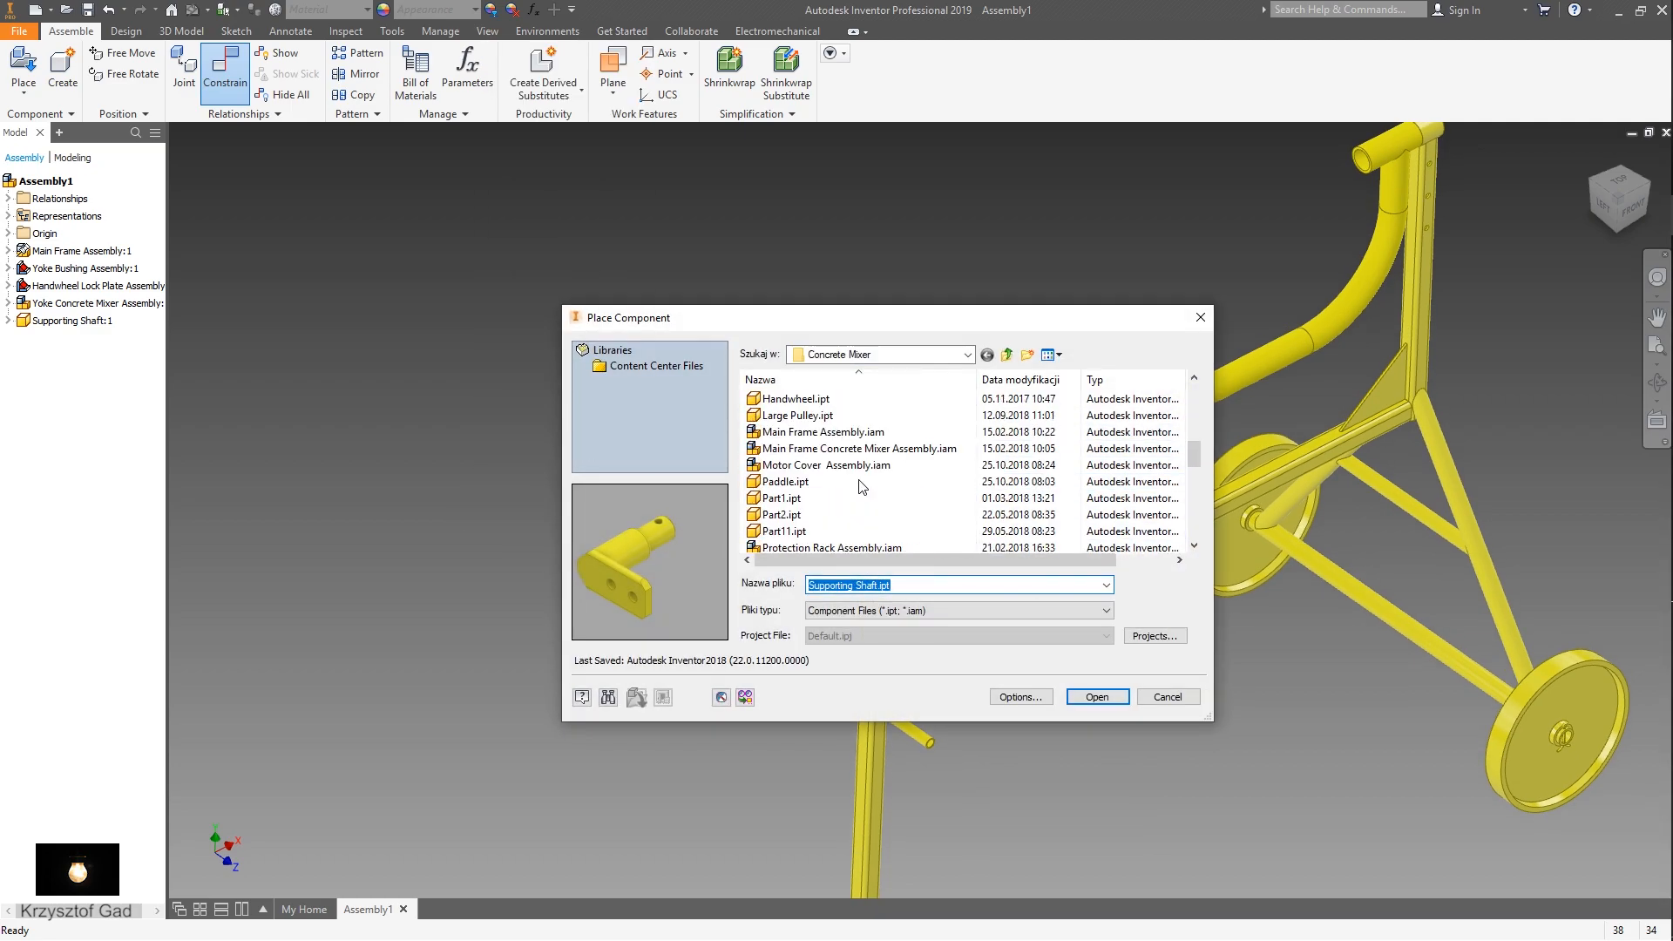
scroll(861, 487, up, 3)
scroll(859, 486, down, 1)
scroll(836, 501, up, 1)
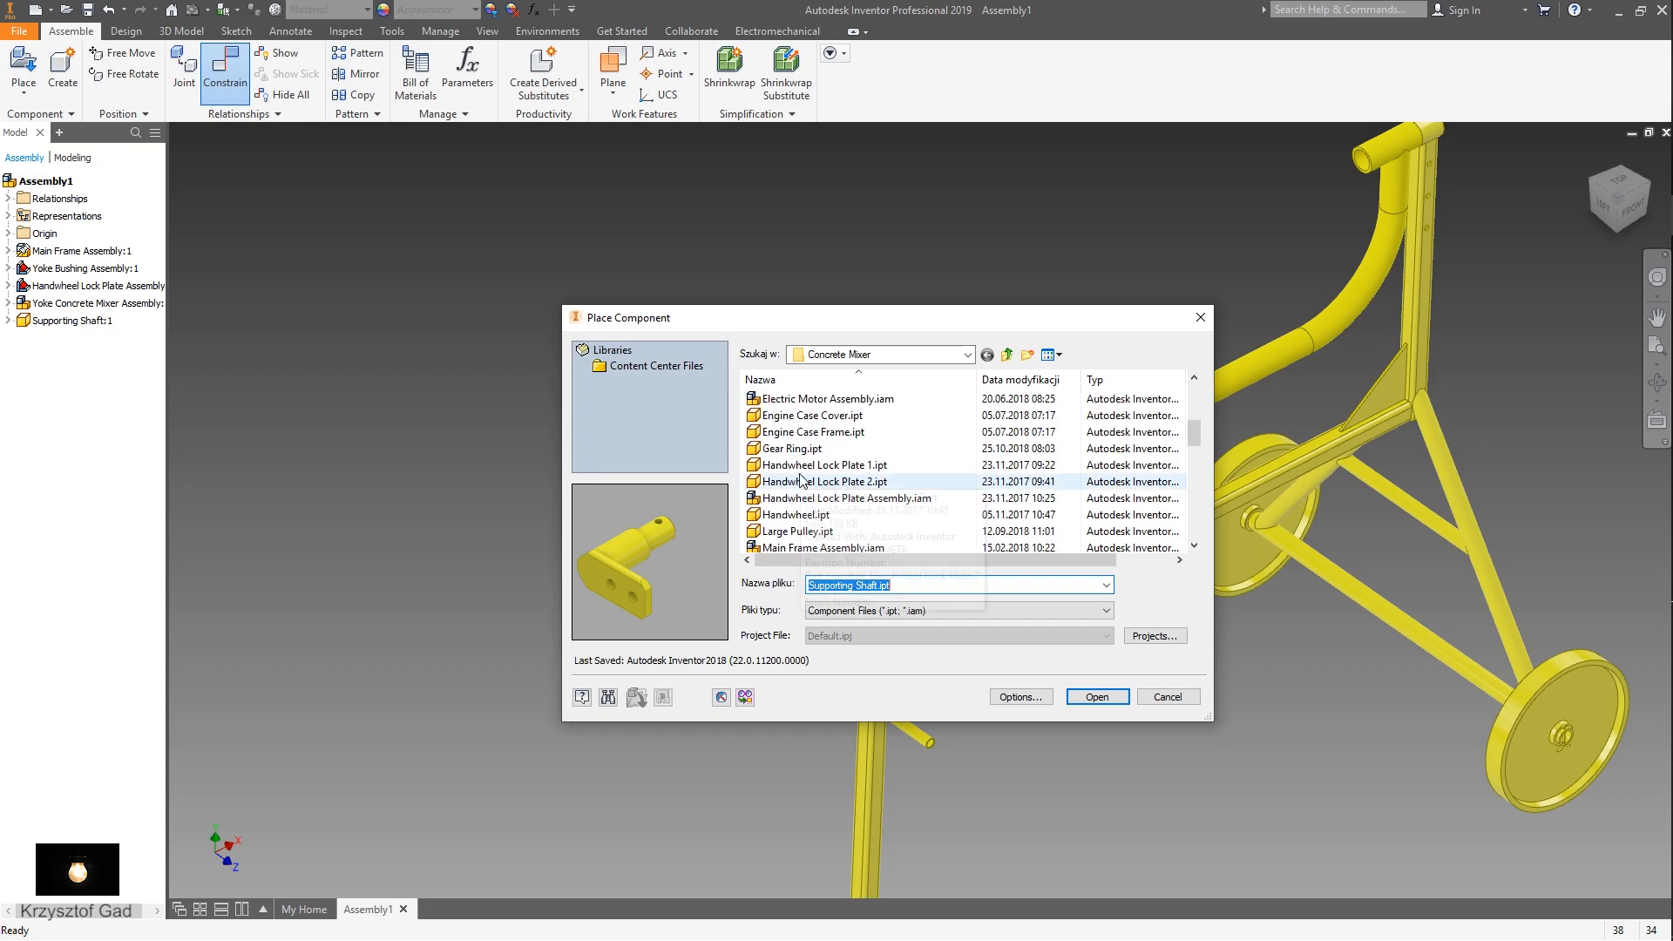
click(802, 517)
click(1078, 703)
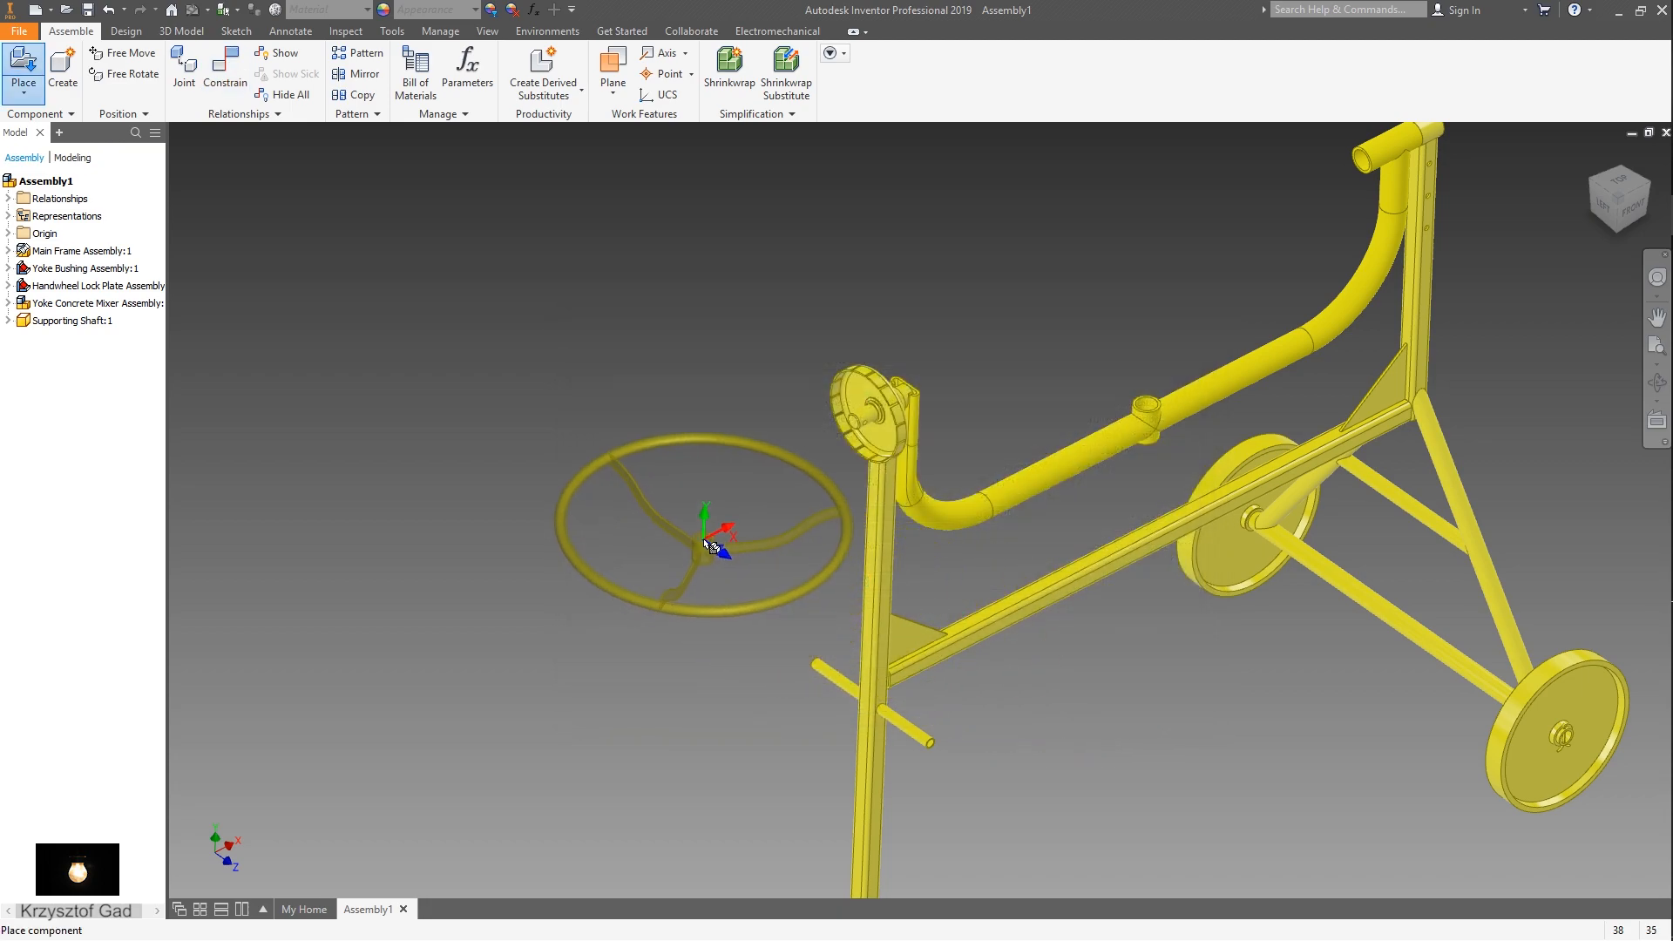
right_click(700, 488)
click(739, 488)
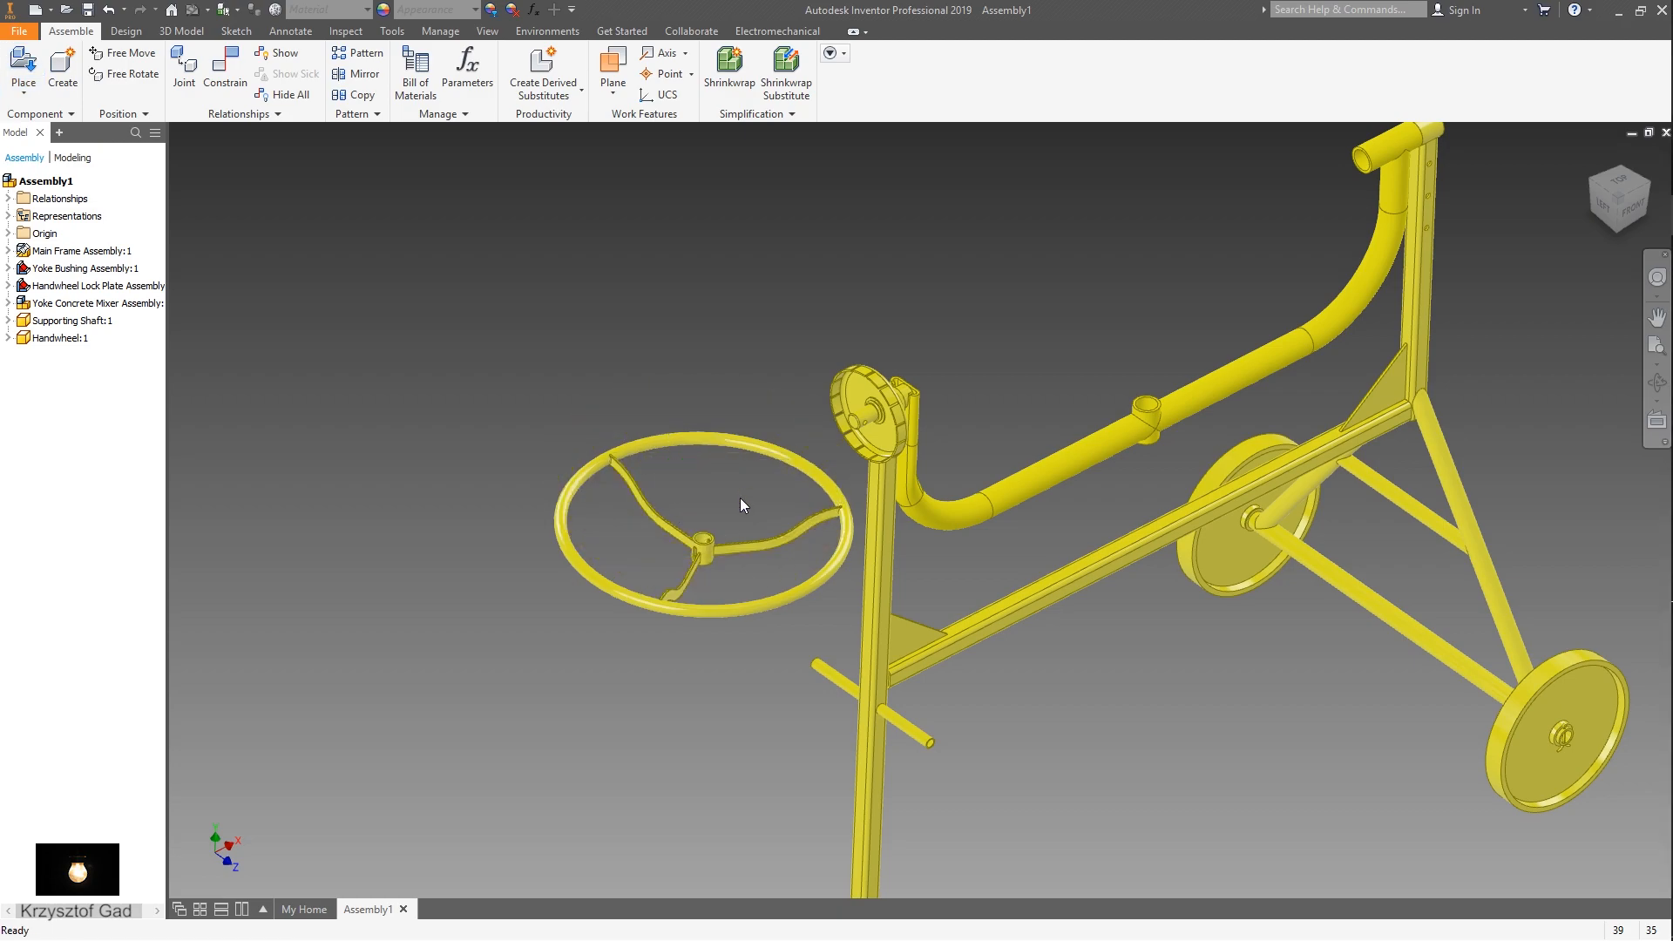
- Mate the axis of the handwheel's hub to the axis of the supporting shaft
right_click(740, 498)
click(788, 477)
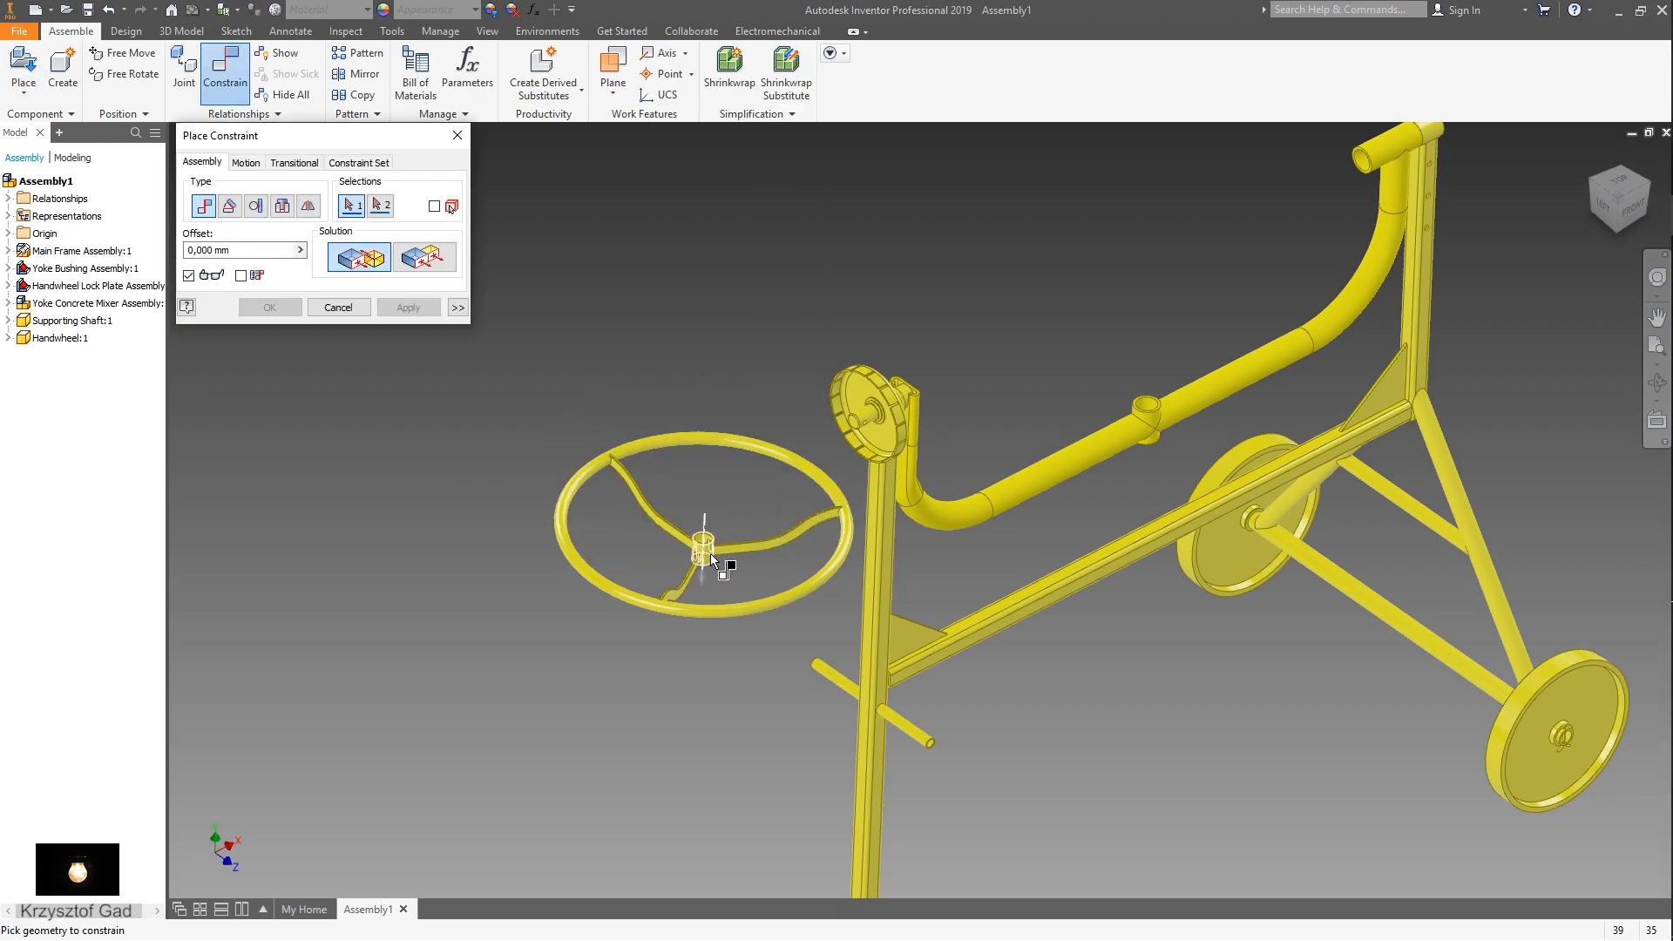
scroll(712, 552, up, 5)
click(567, 582)
scroll(645, 582, down, 3)
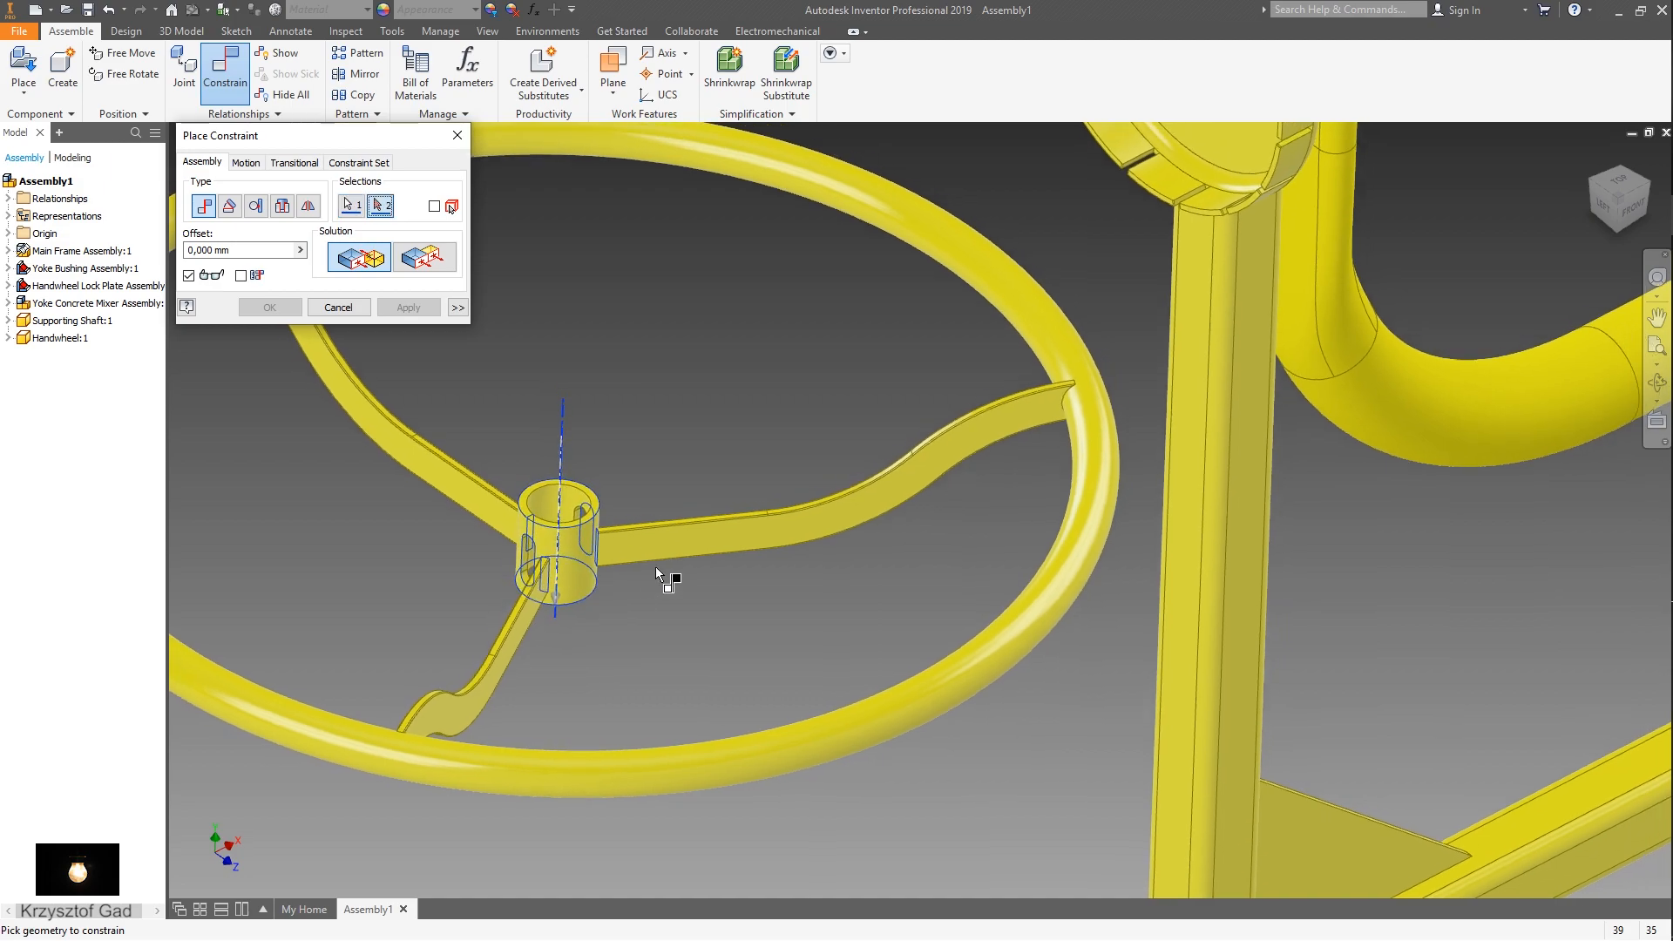
scroll(828, 424, up, 5)
click(825, 404)
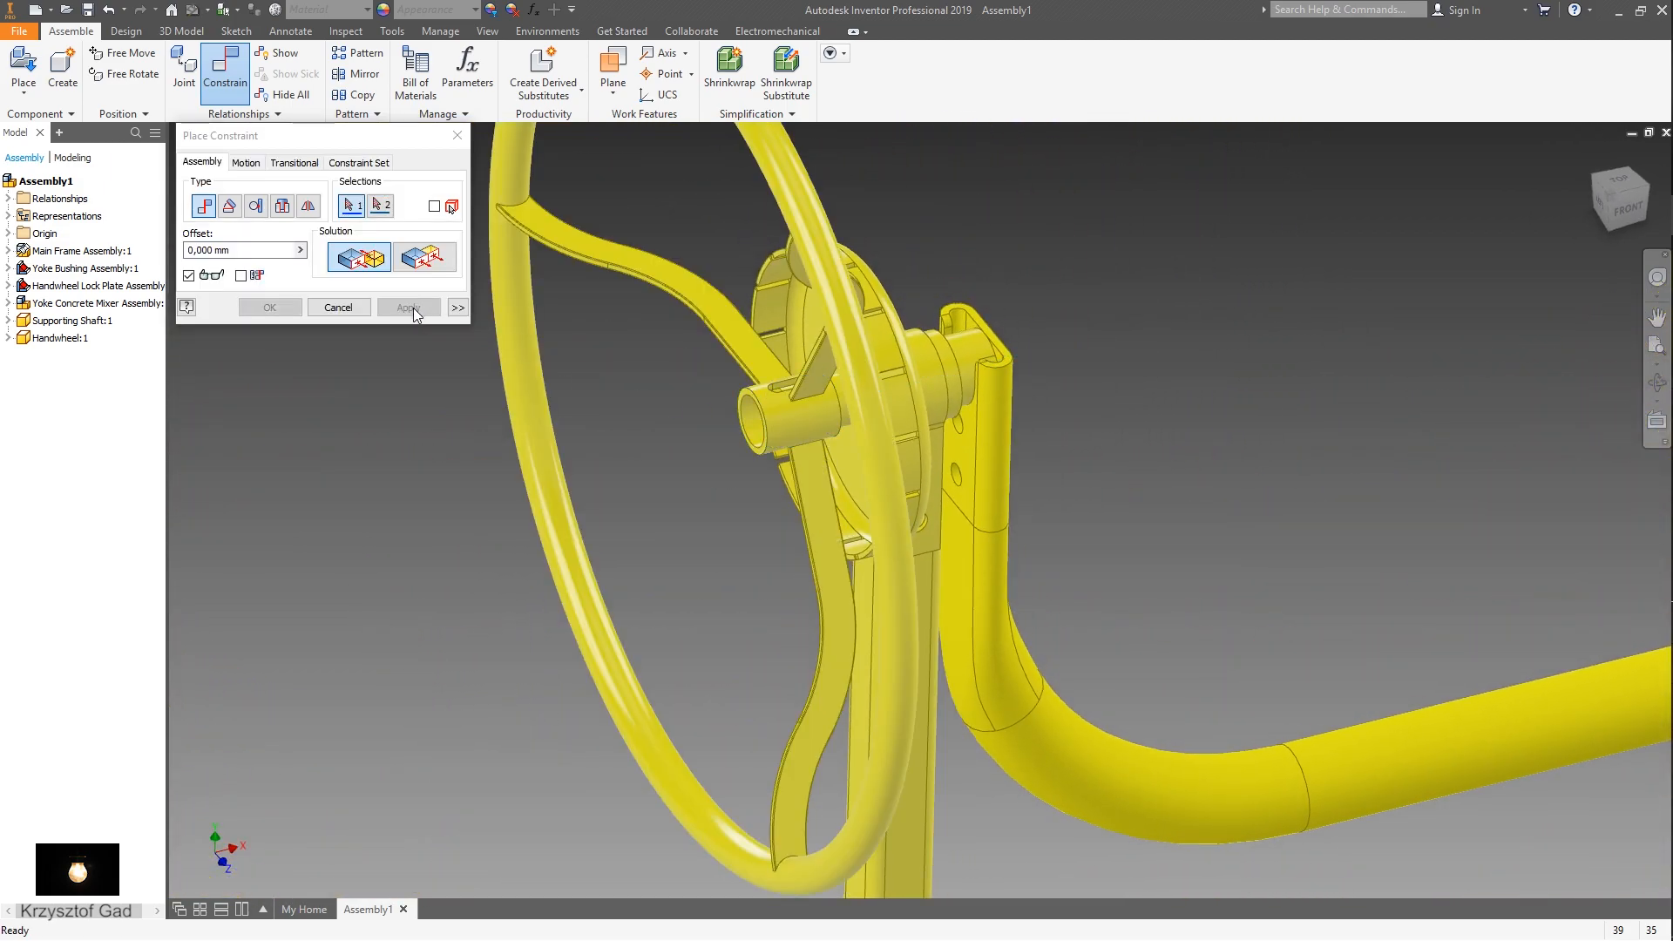
- Mate the handwheel hub's inner end face to the facing shoulder around the supporting shaft, with maximum and minimum limits enabled
click(455, 307)
scroll(610, 471, up, 5)
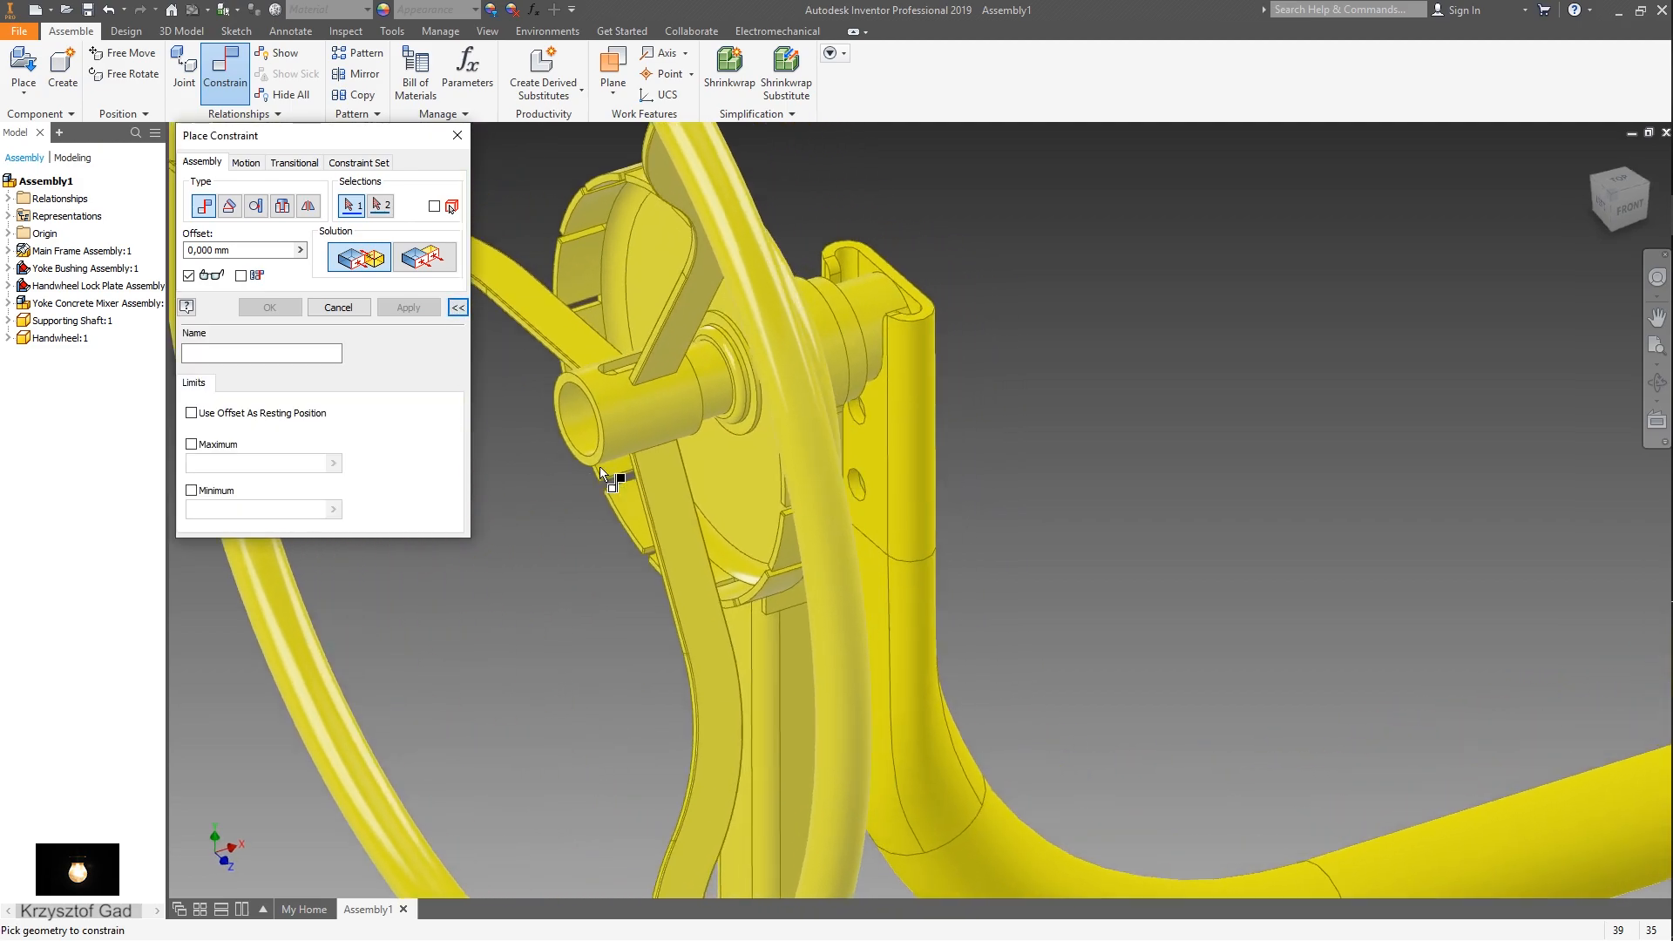
scroll(646, 484, up, 5)
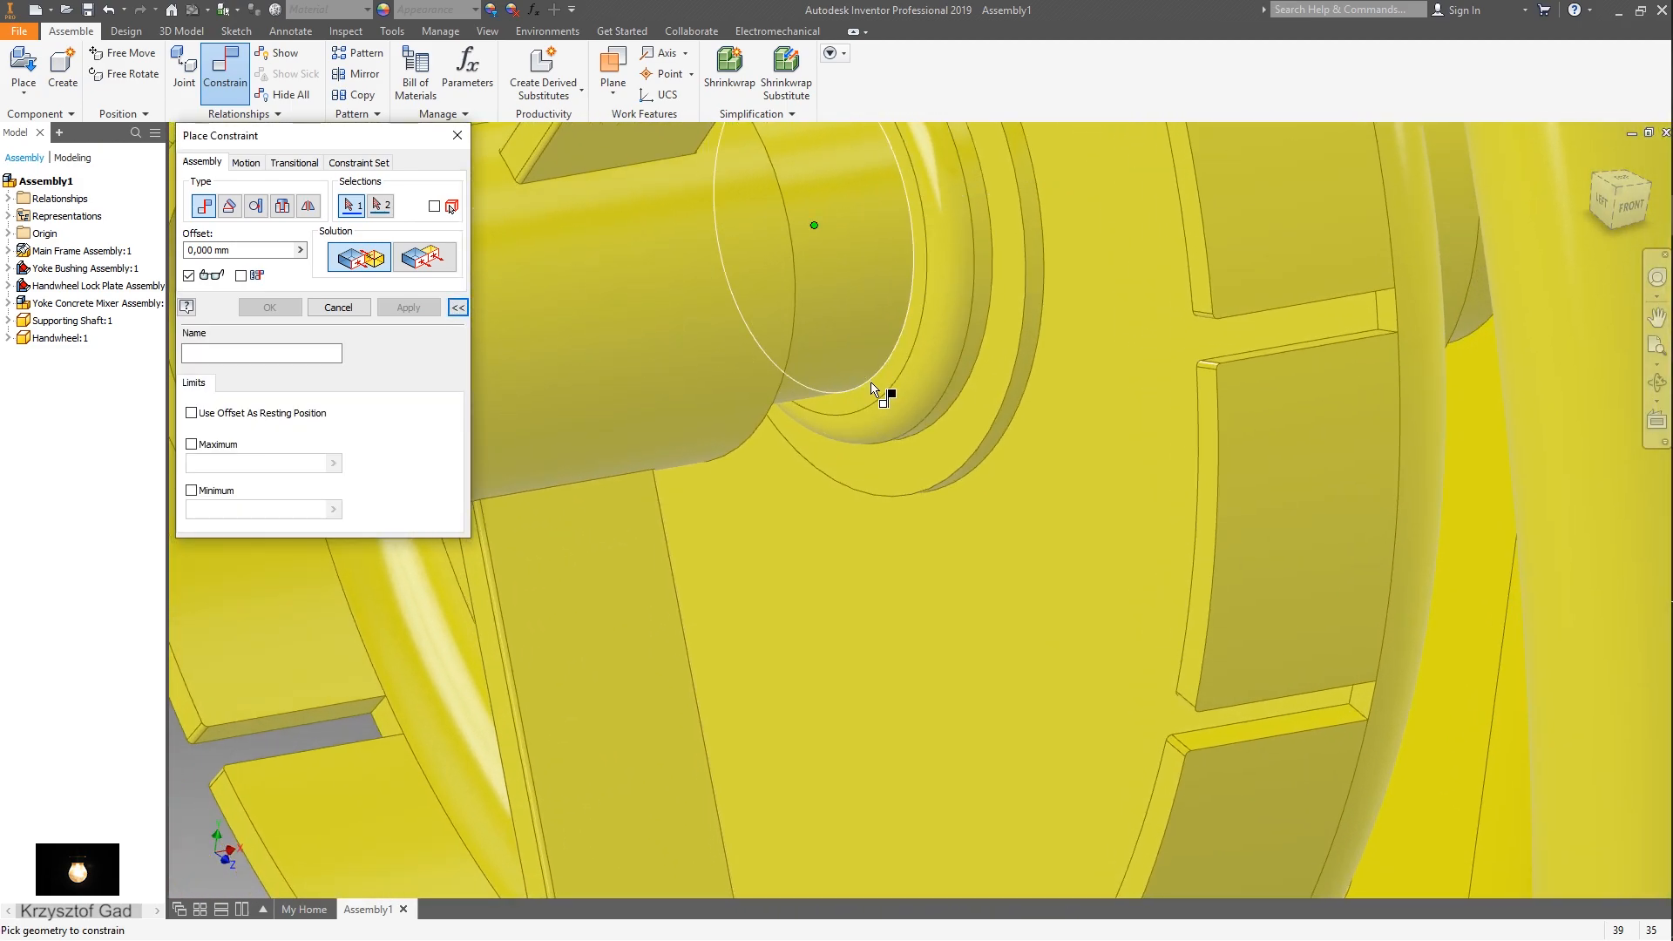
click(873, 390)
scroll(880, 409, down, 10)
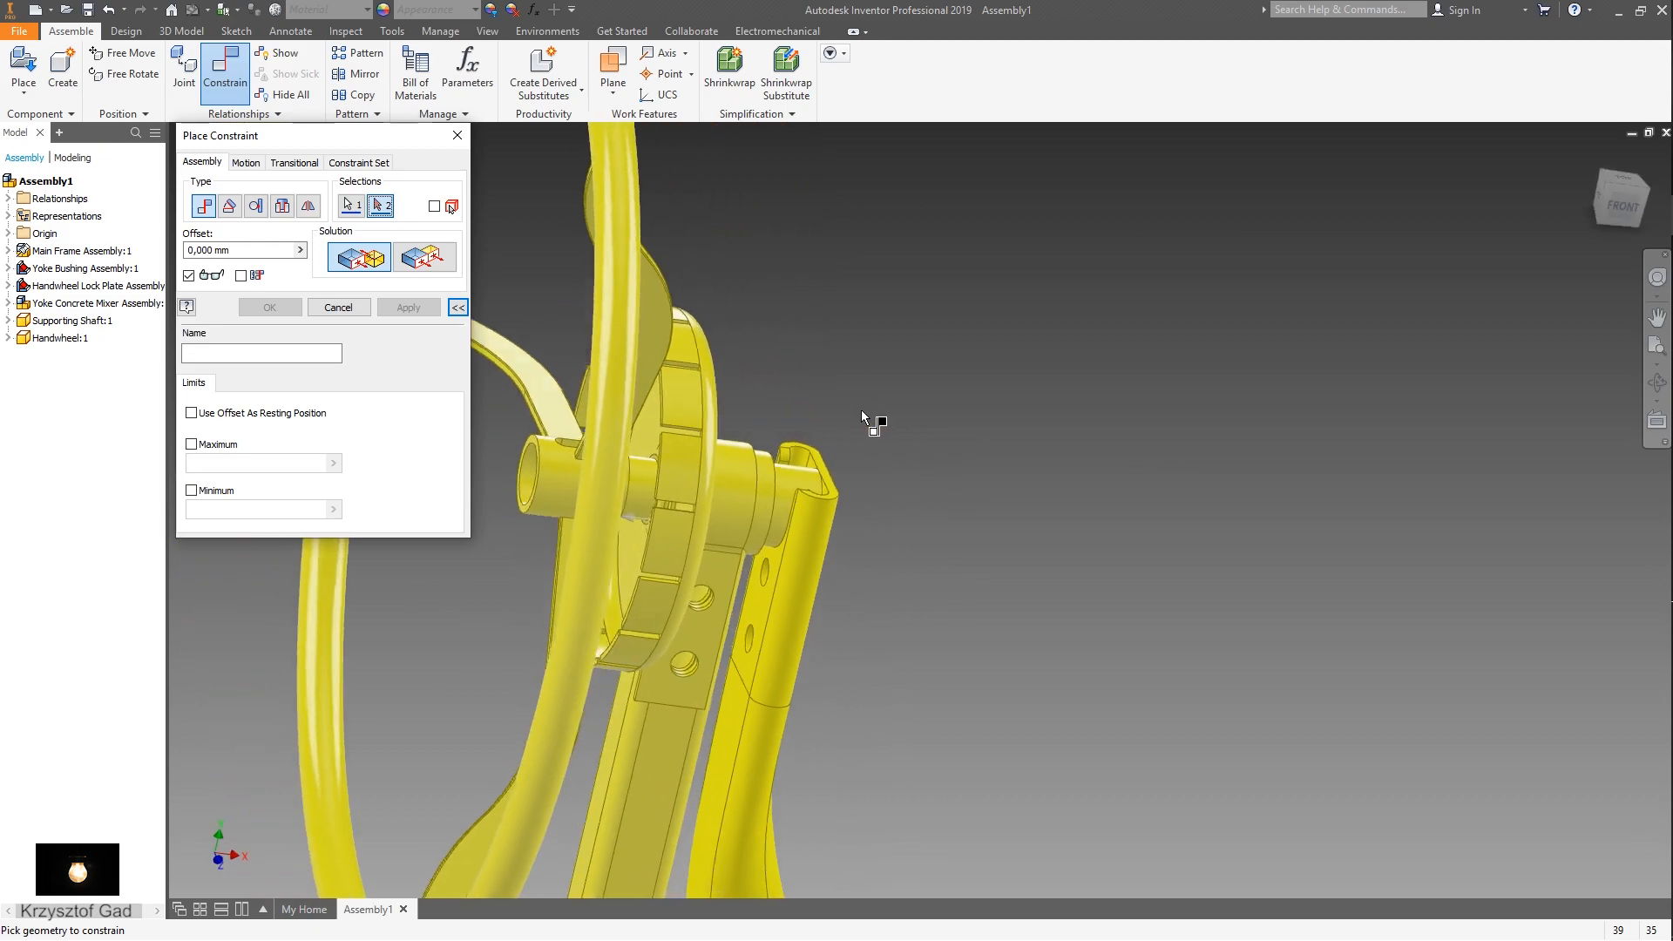
scroll(819, 433, up, 10)
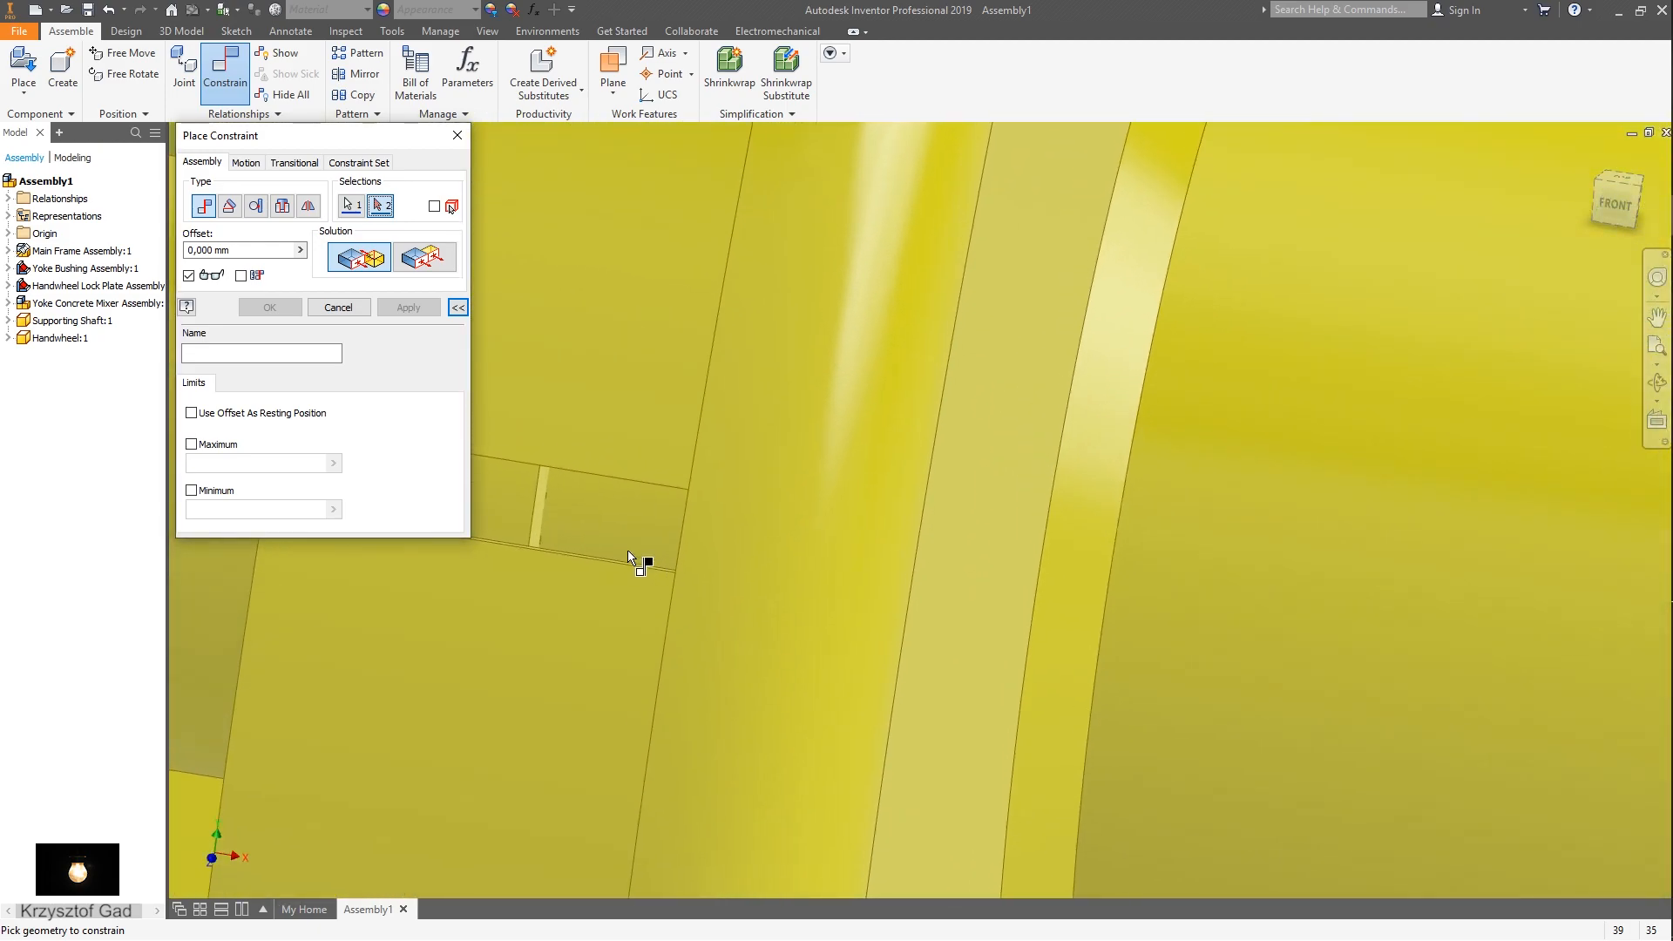
shift+middle_drag(627, 550, 494, 648)
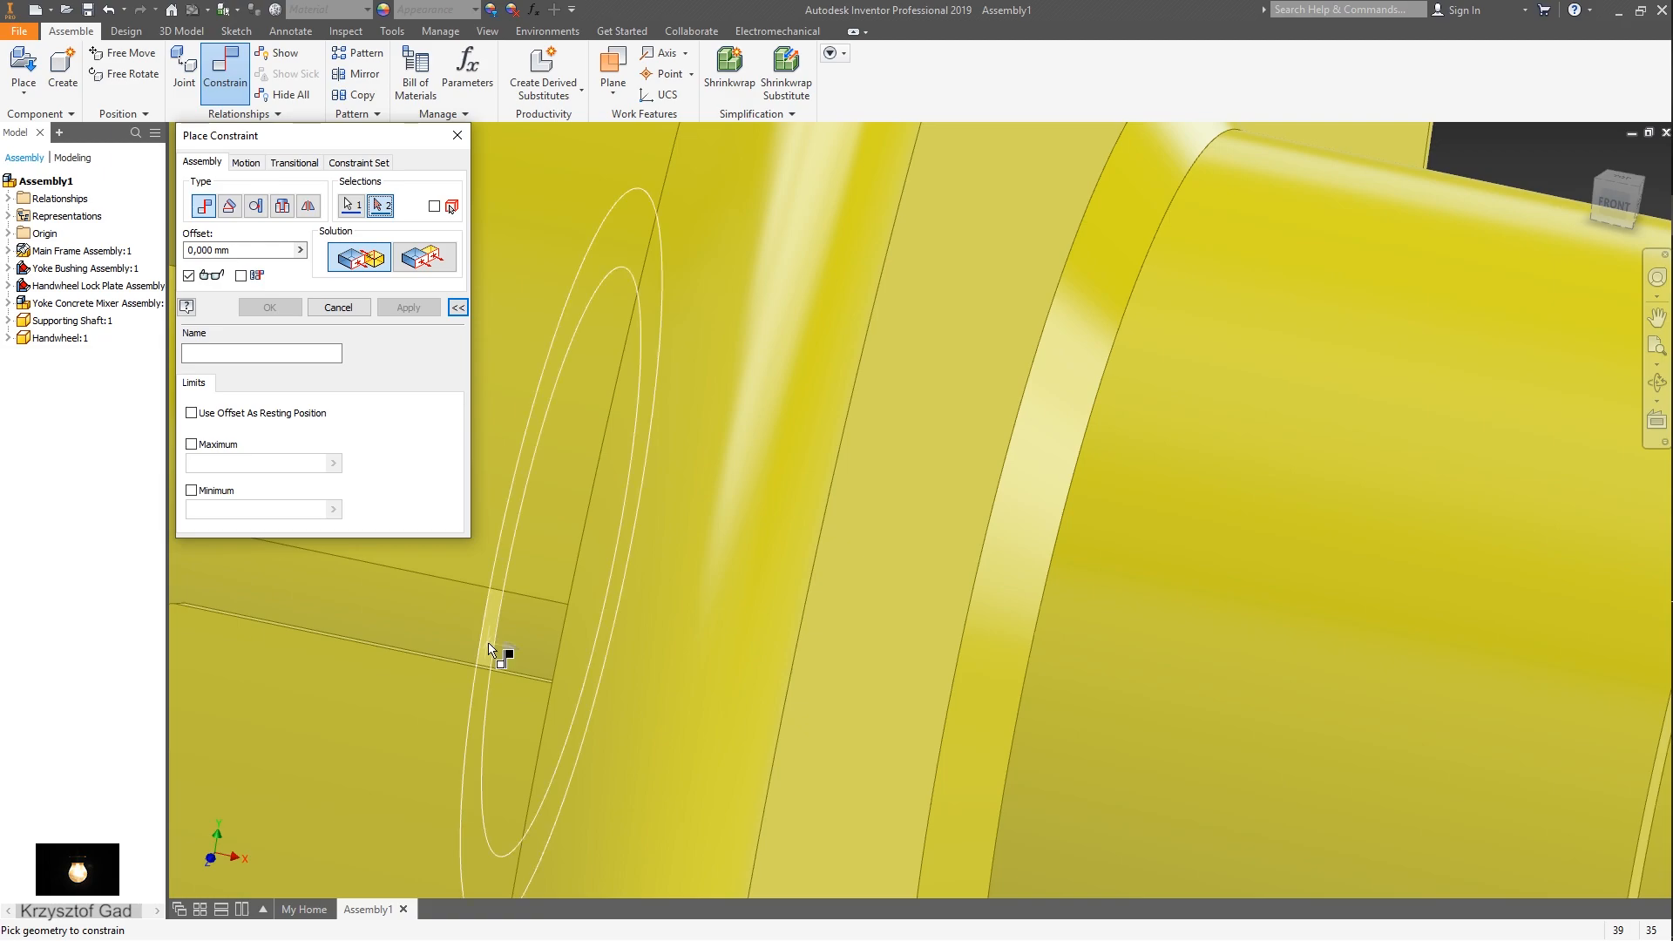
click(490, 646)
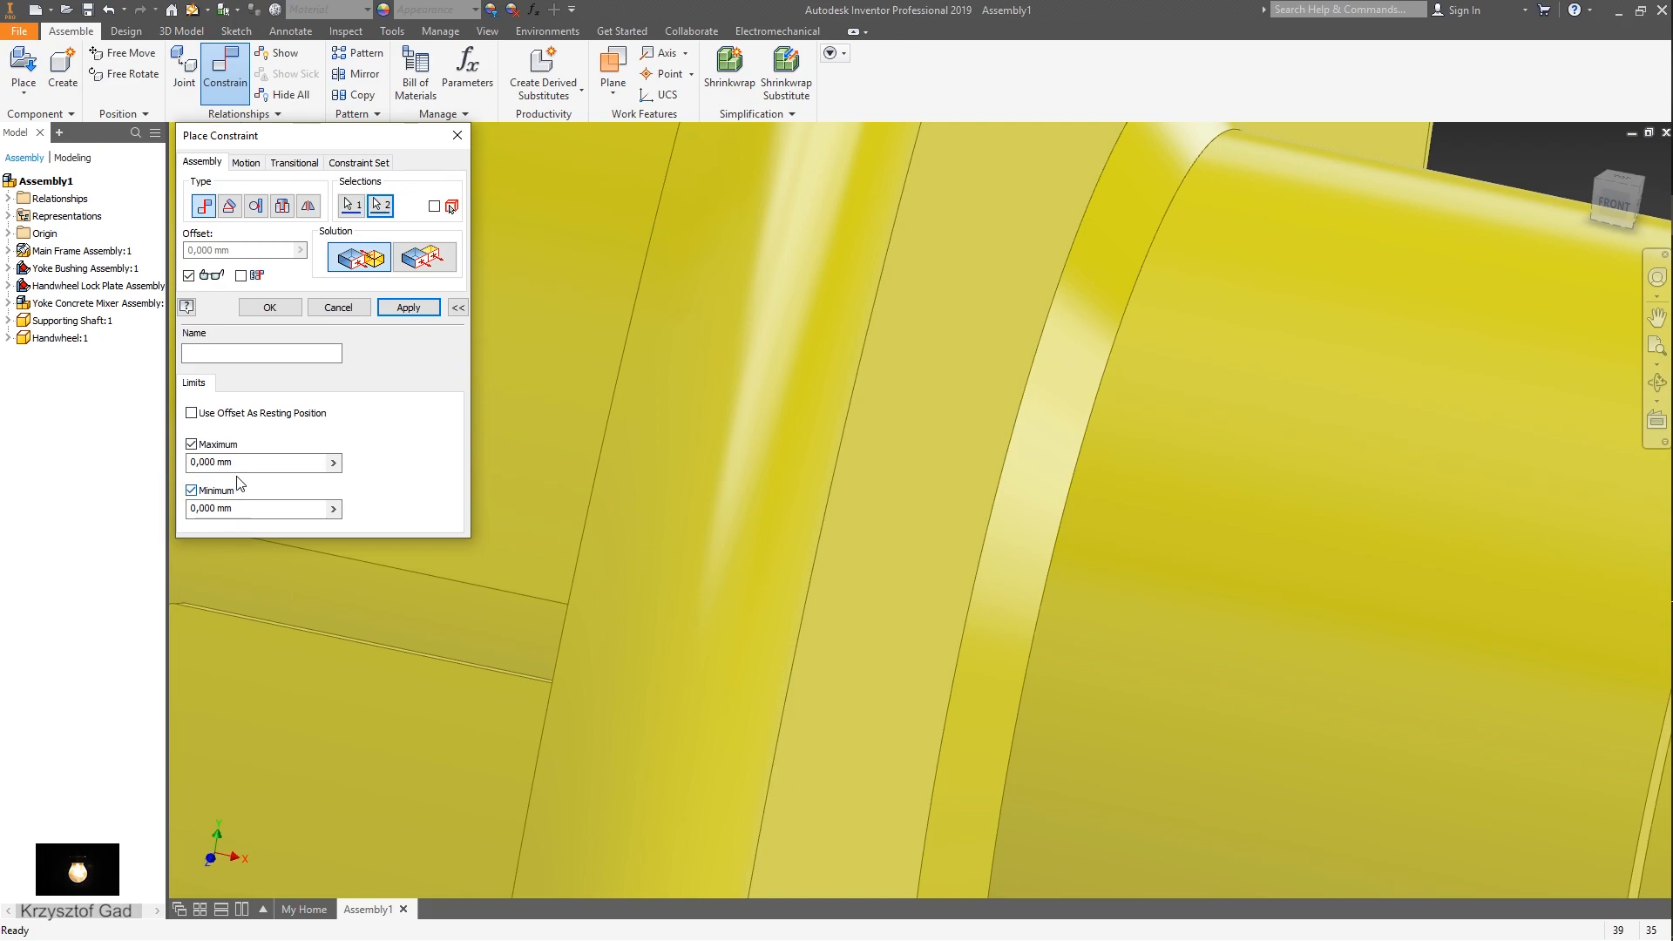
key(Return)
- Add an angle constraint between the handwheel hub's slot and the supporting shaft's cross hole, and set its angle to 90 degrees
key(F6)
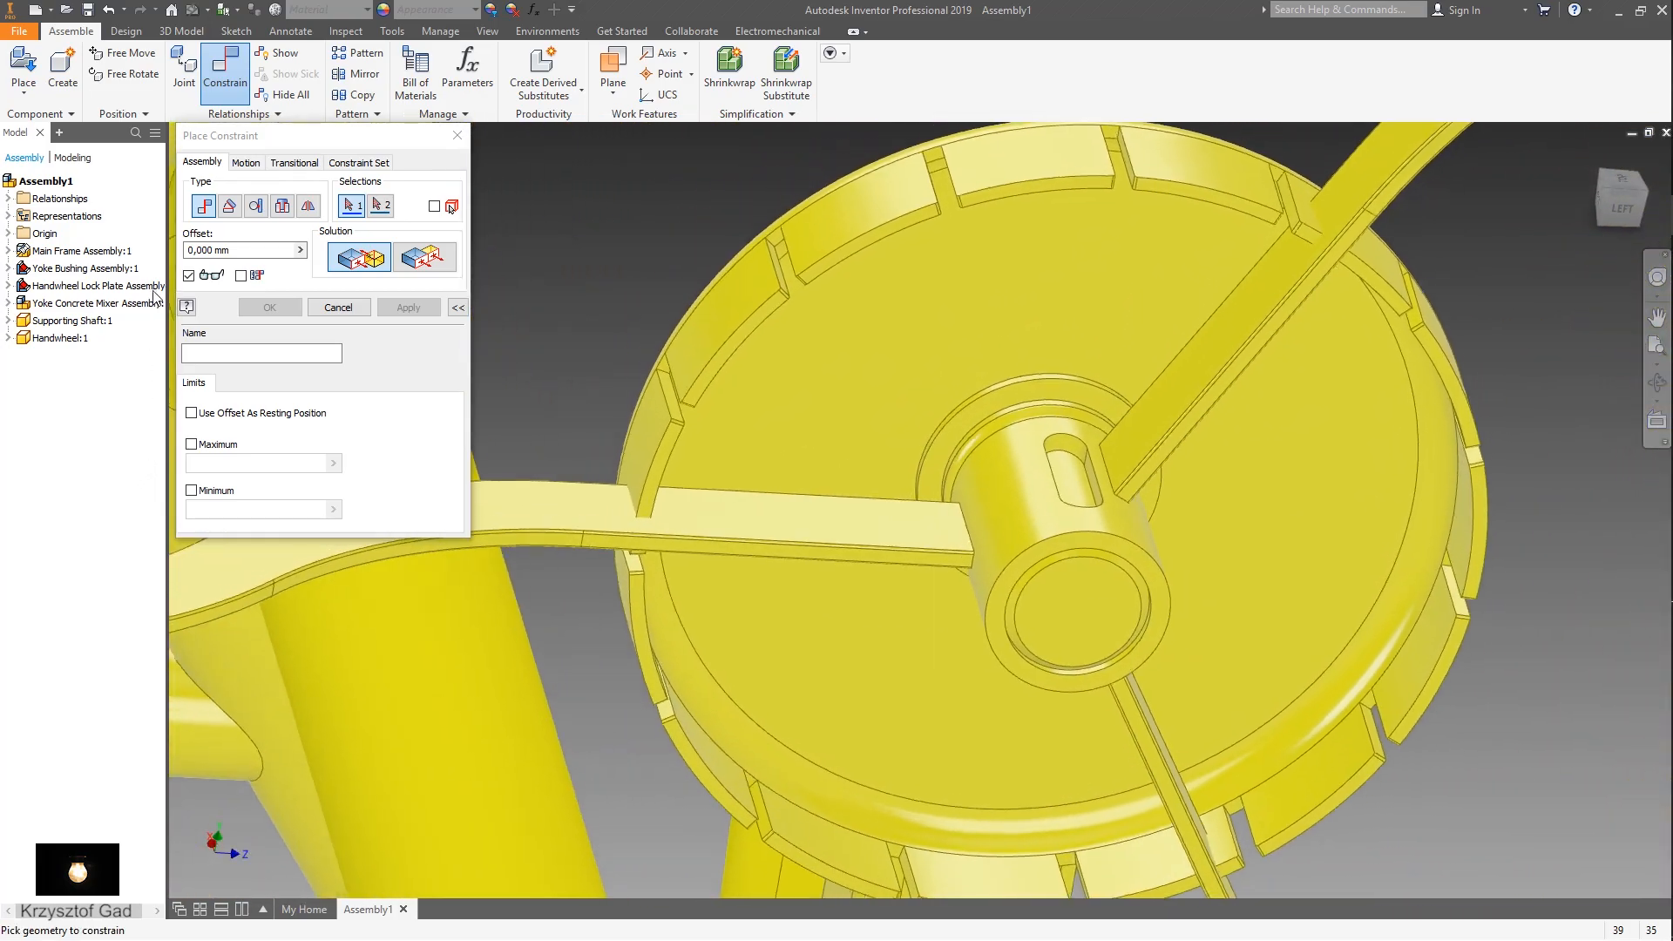
click(229, 206)
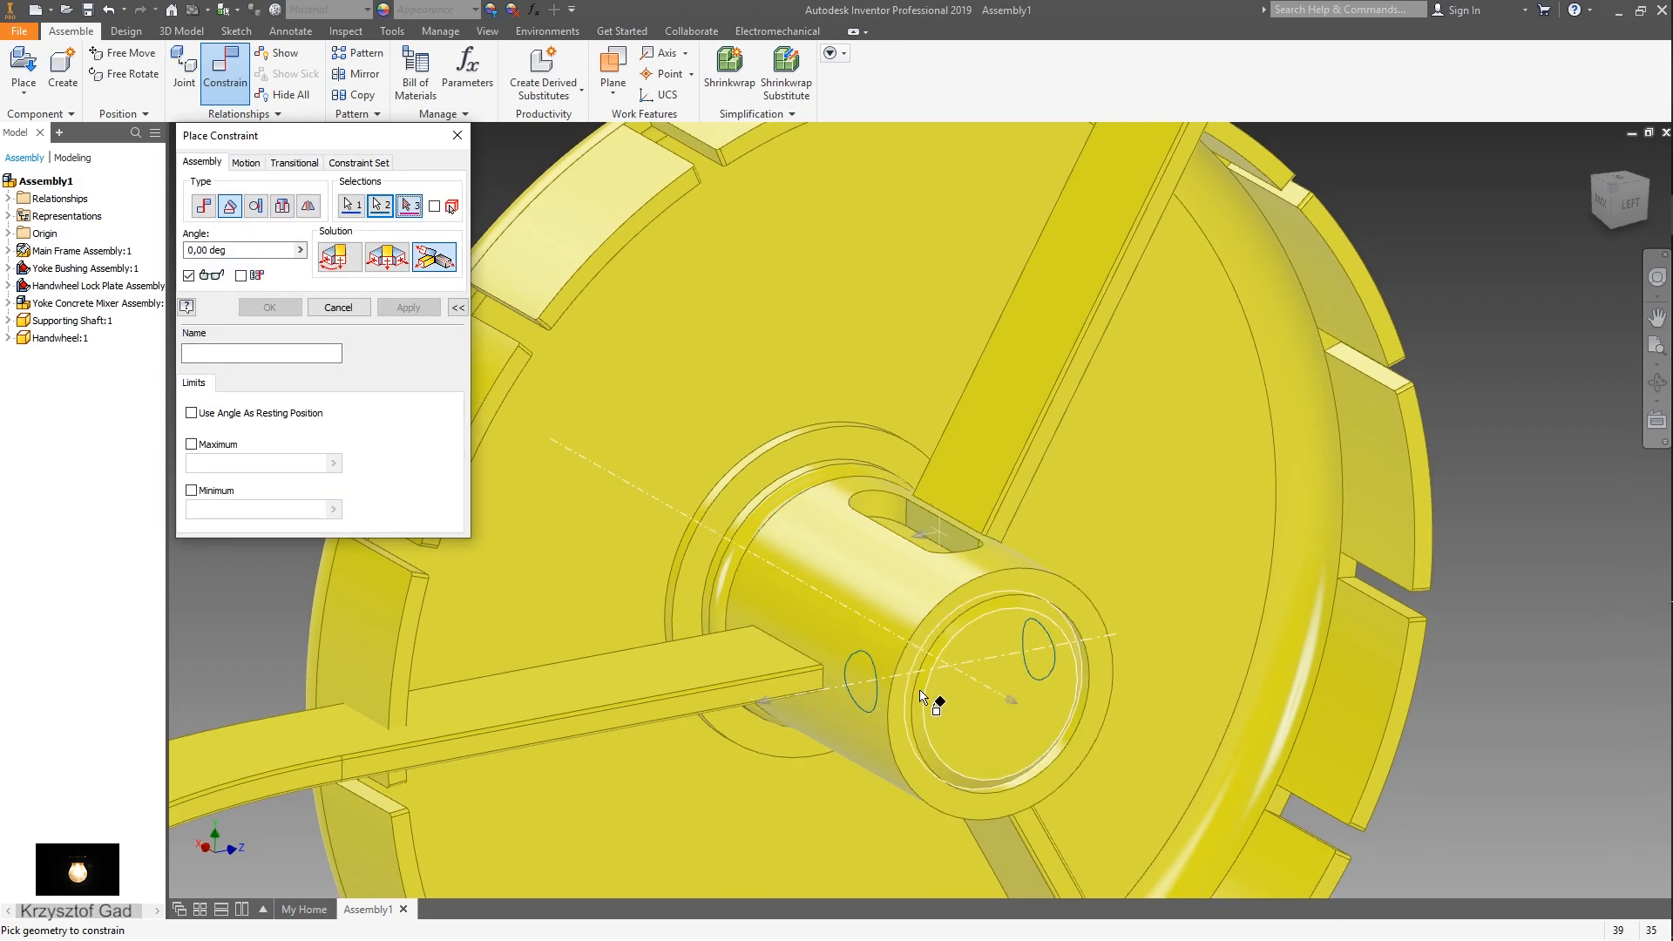
click(309, 308)
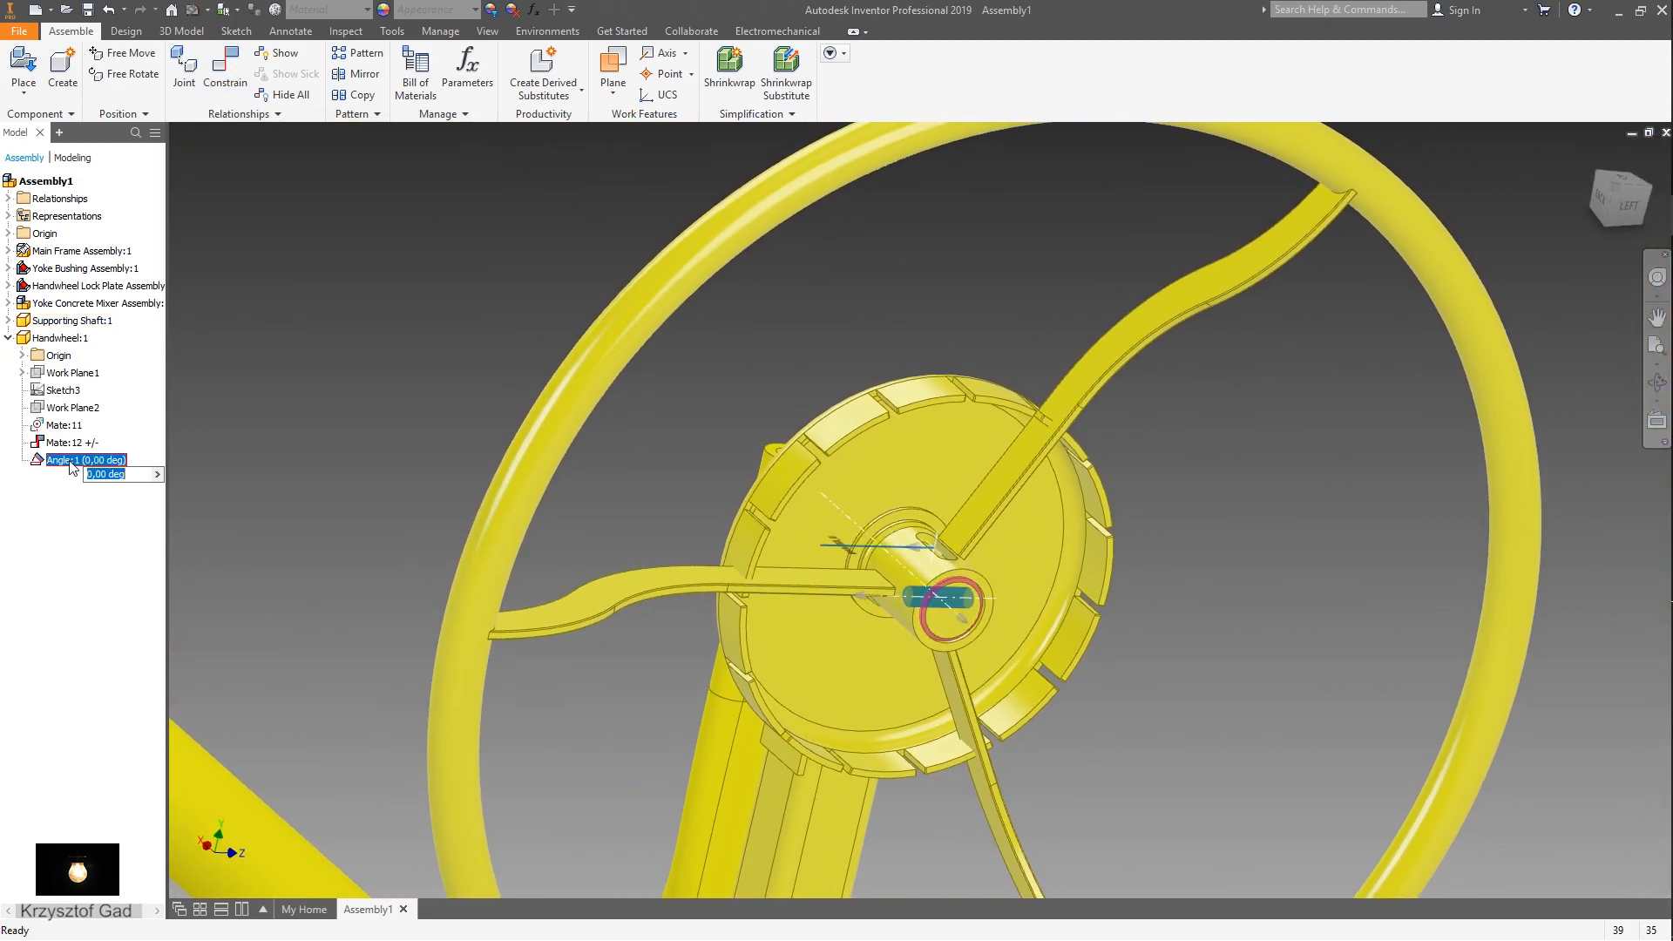
key(Return)
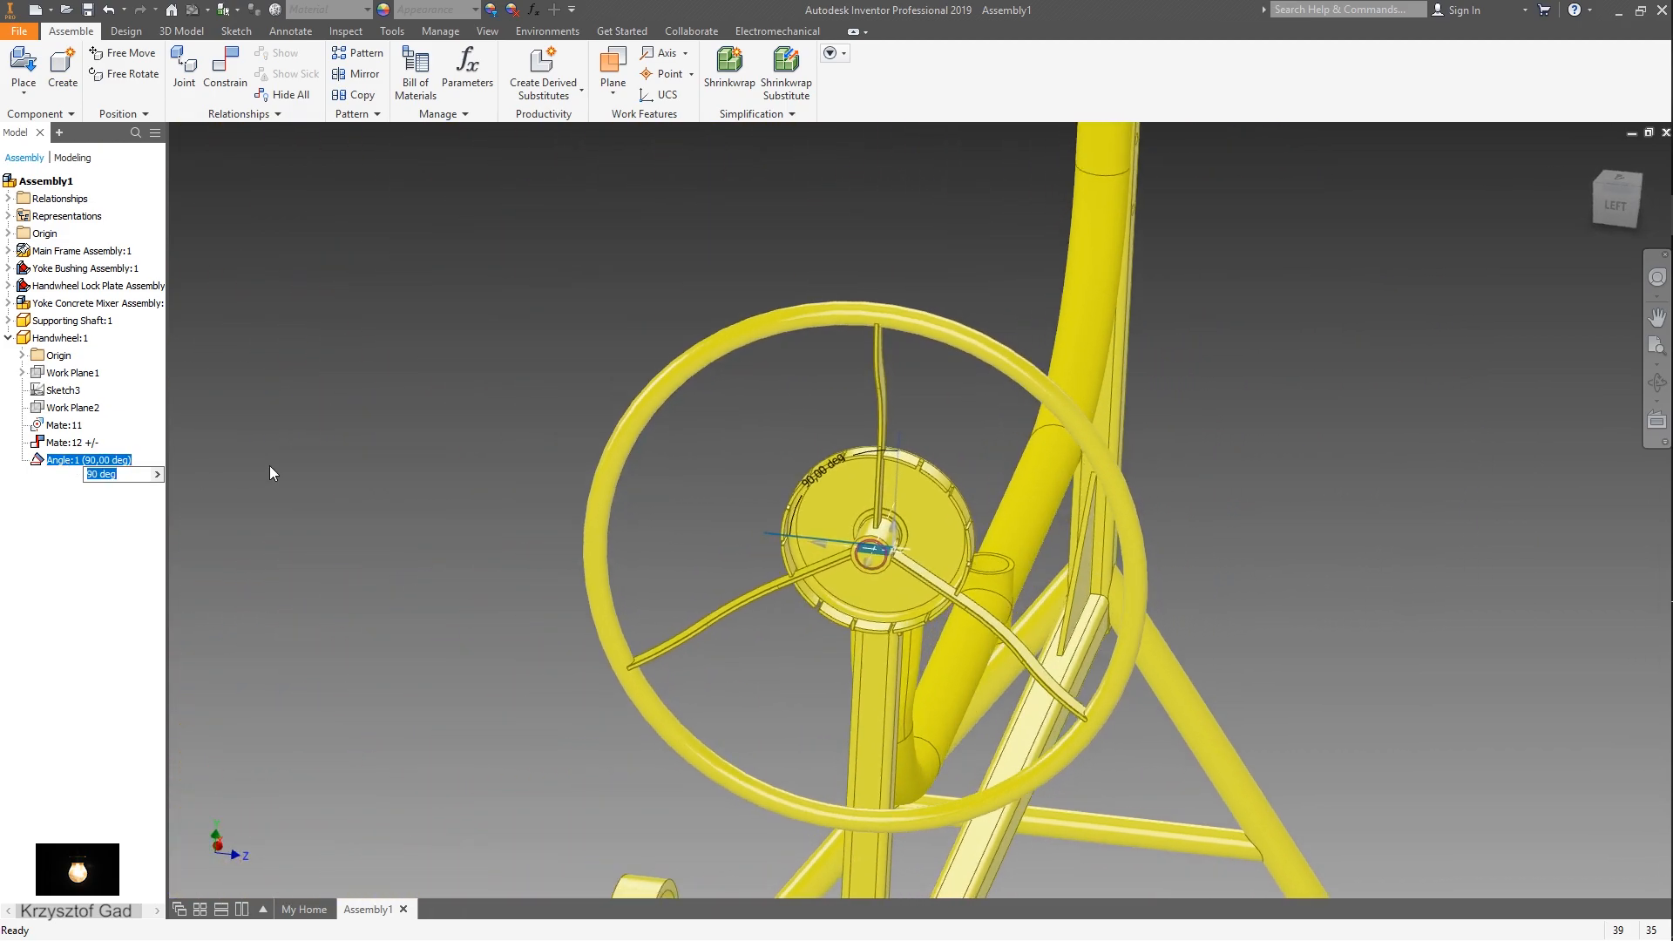
click(269, 465)
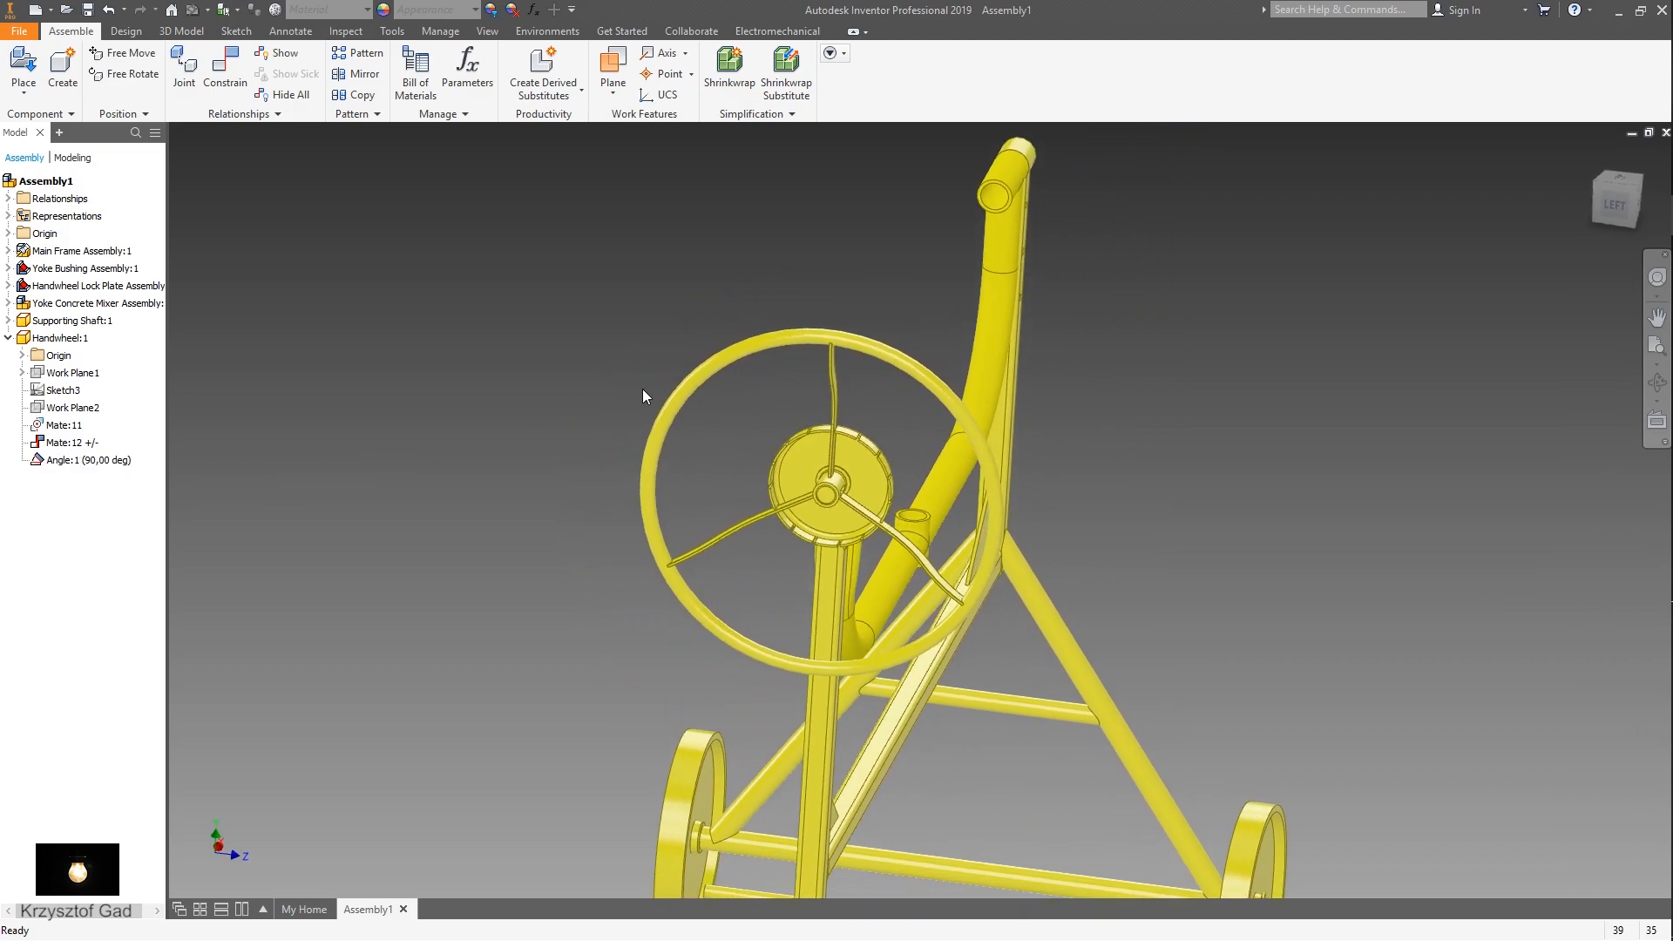
- Turn the handwheel counterclockwise to test how the yoke follows, and undo the rotation
drag(749, 354, 694, 376)
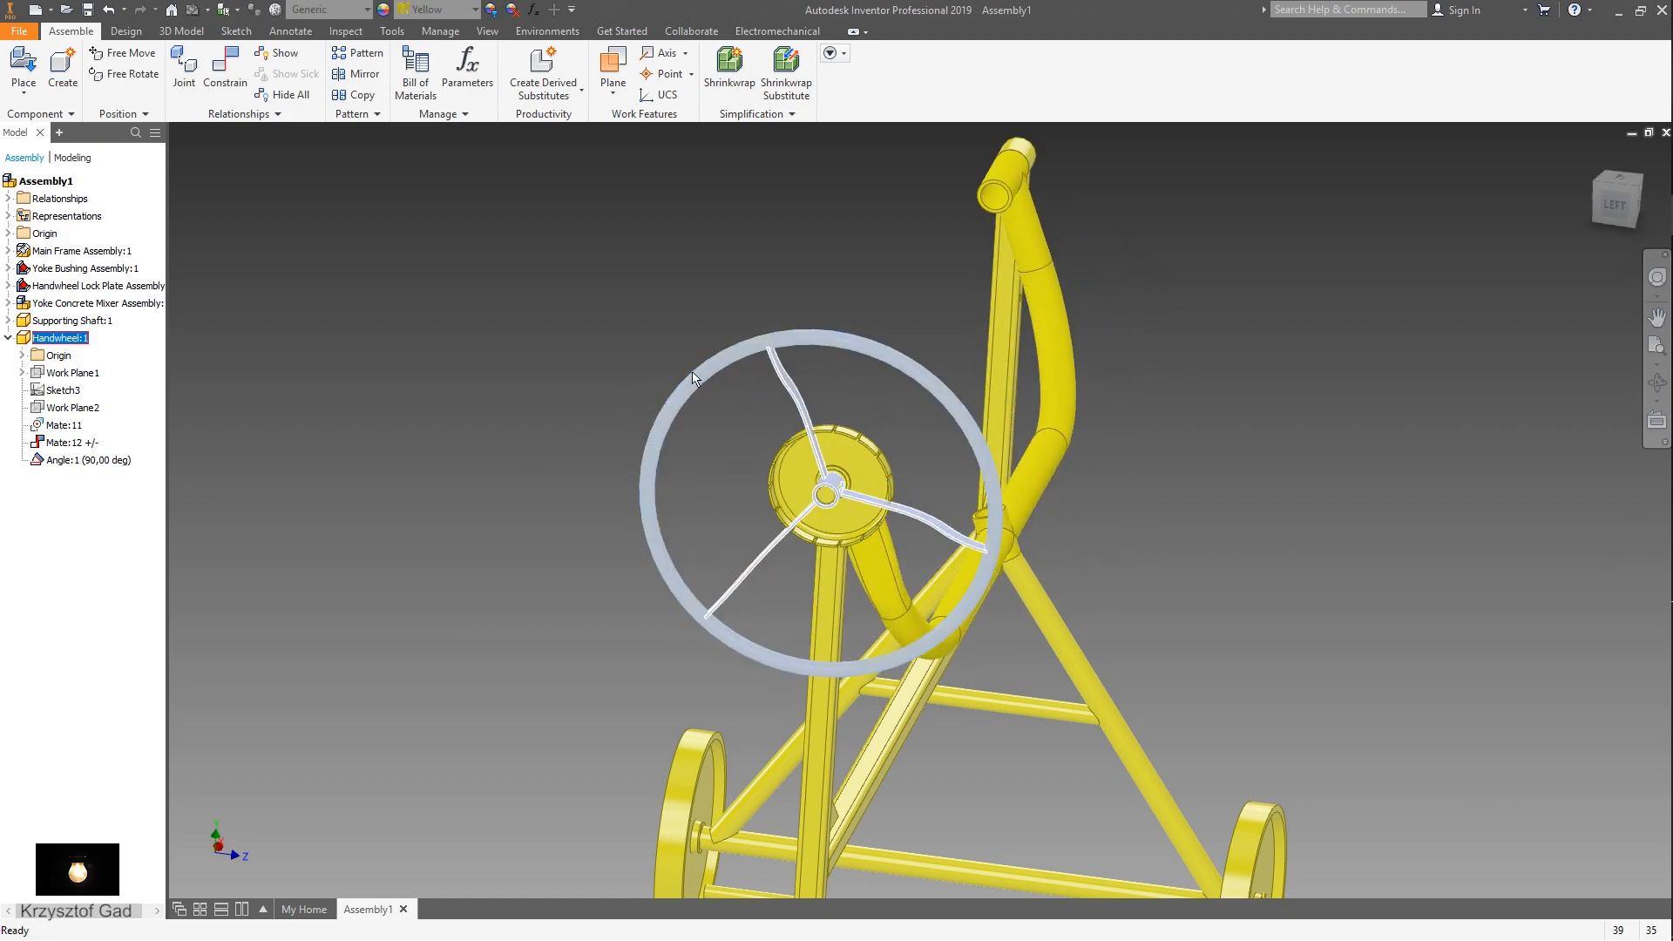
right_click(508, 426)
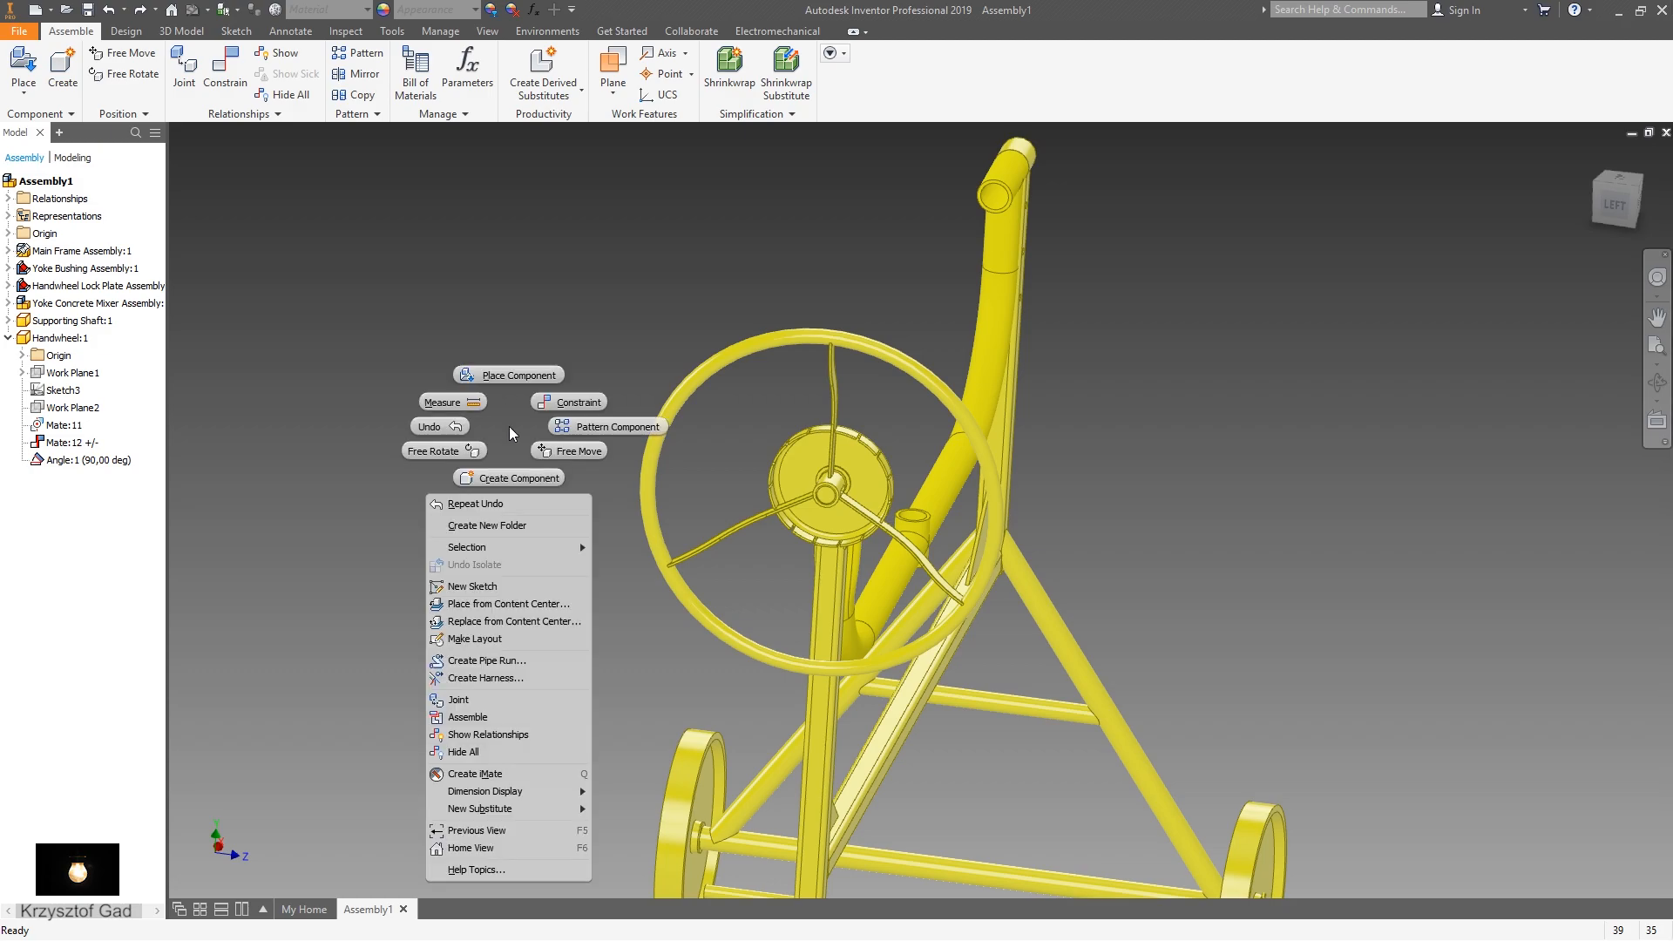
- Place one instance of Clevis Pin 9 x 50.ipt in the assembly, beside the handwheel hub
click(507, 374)
scroll(819, 490, up, 5)
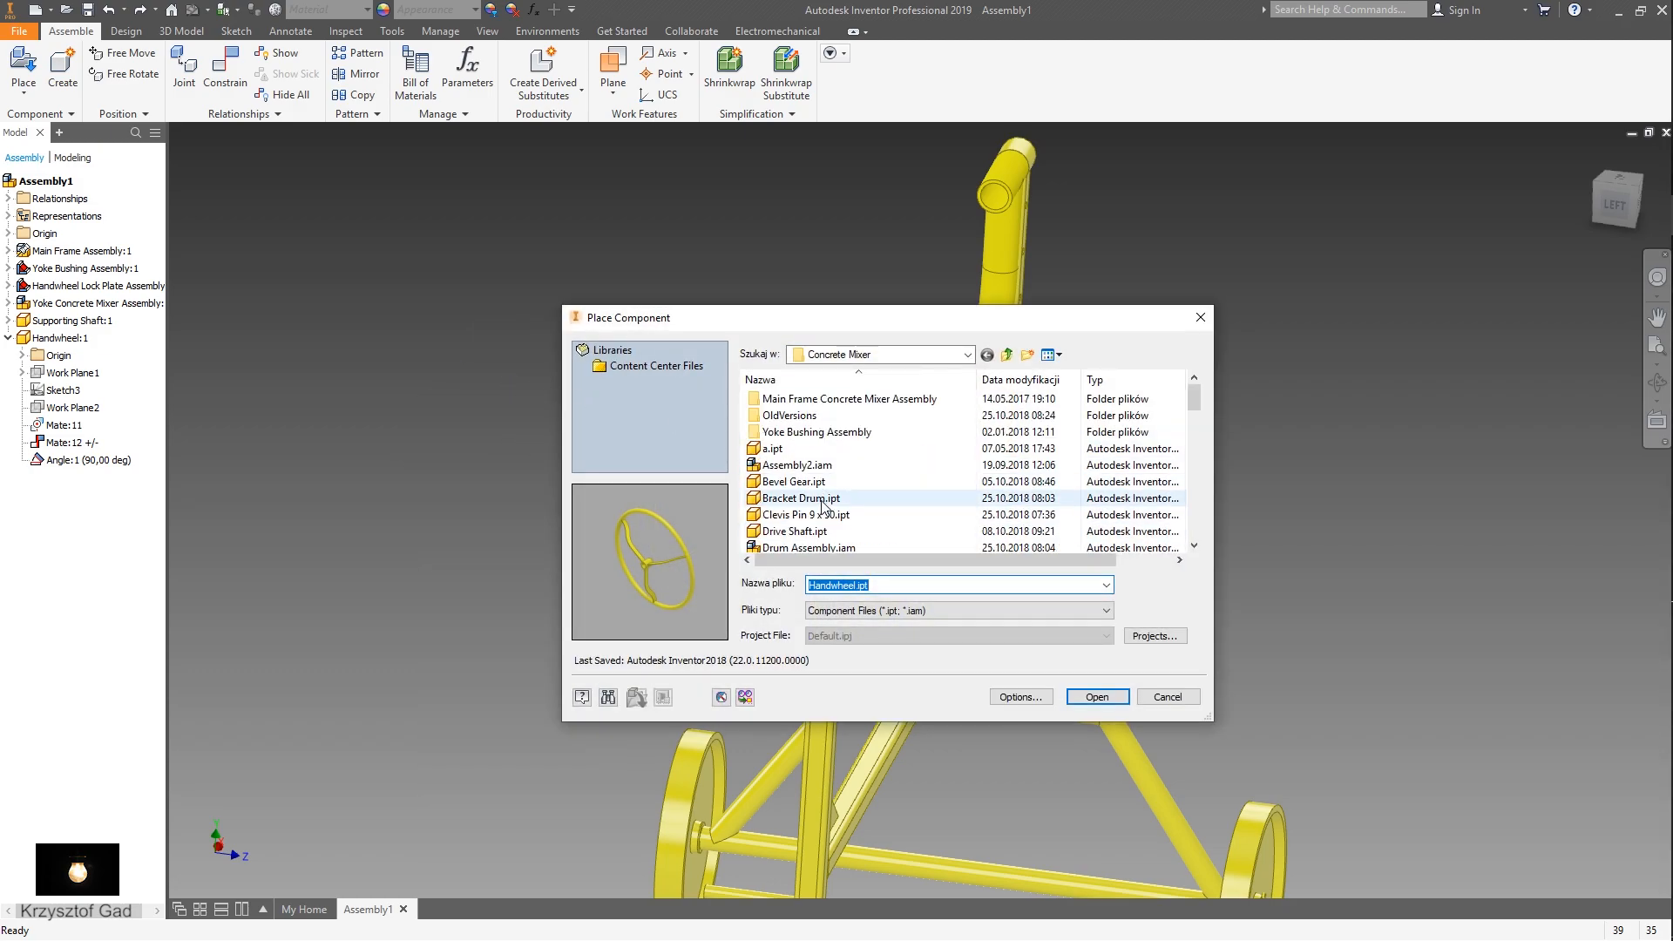
click(819, 515)
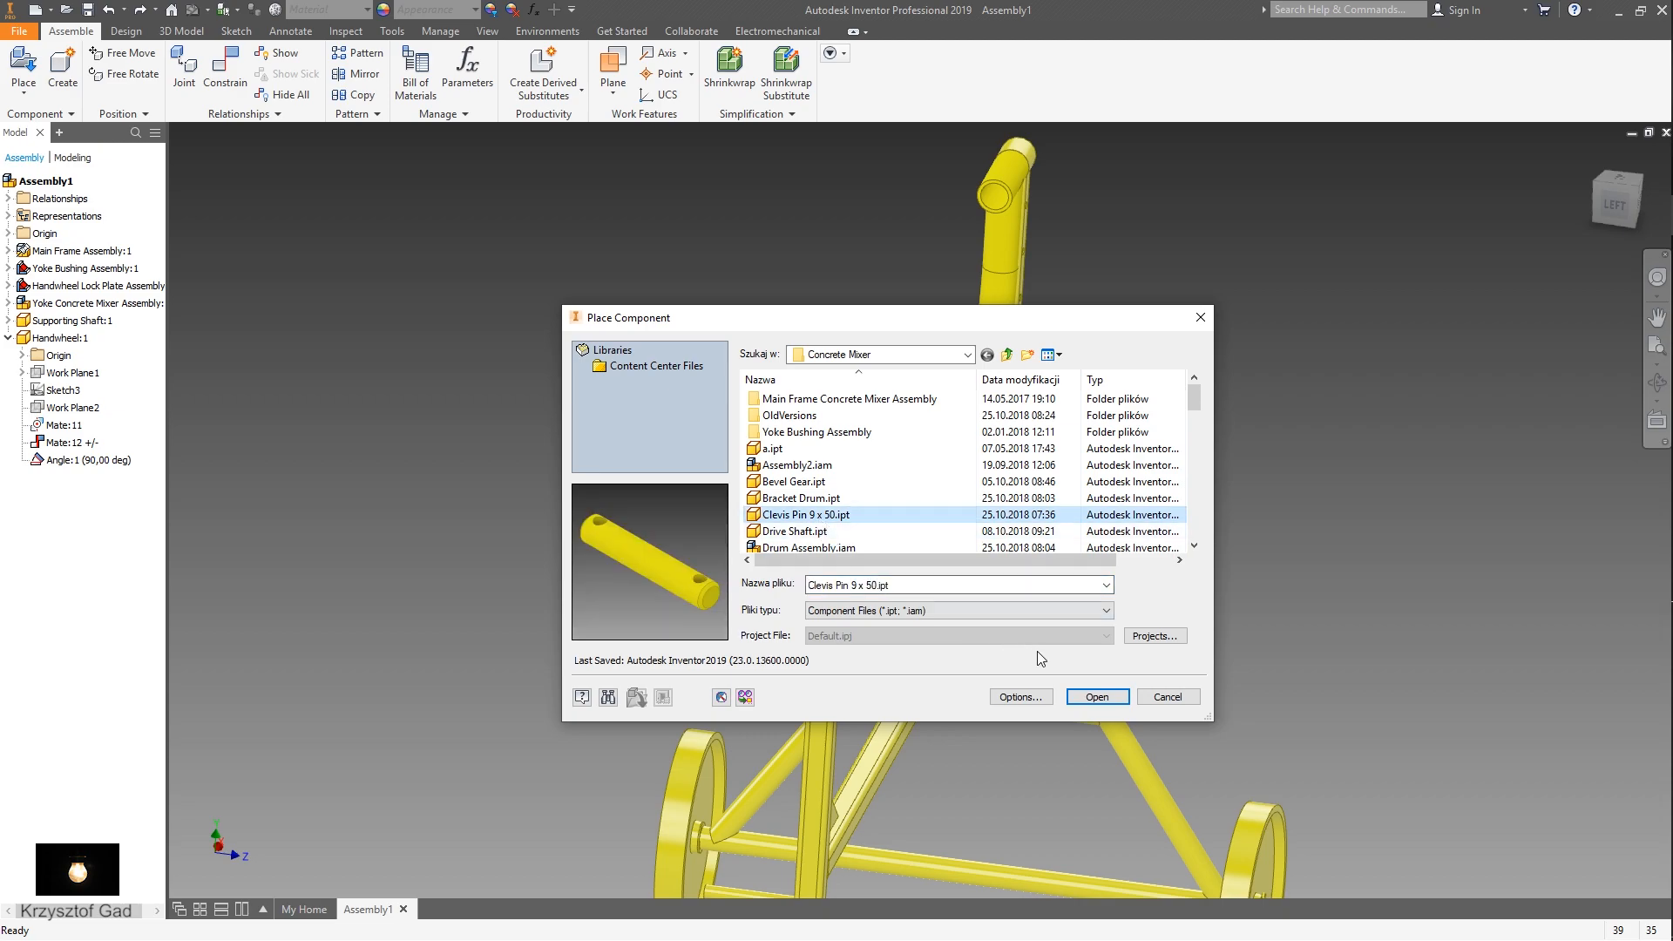
click(1105, 699)
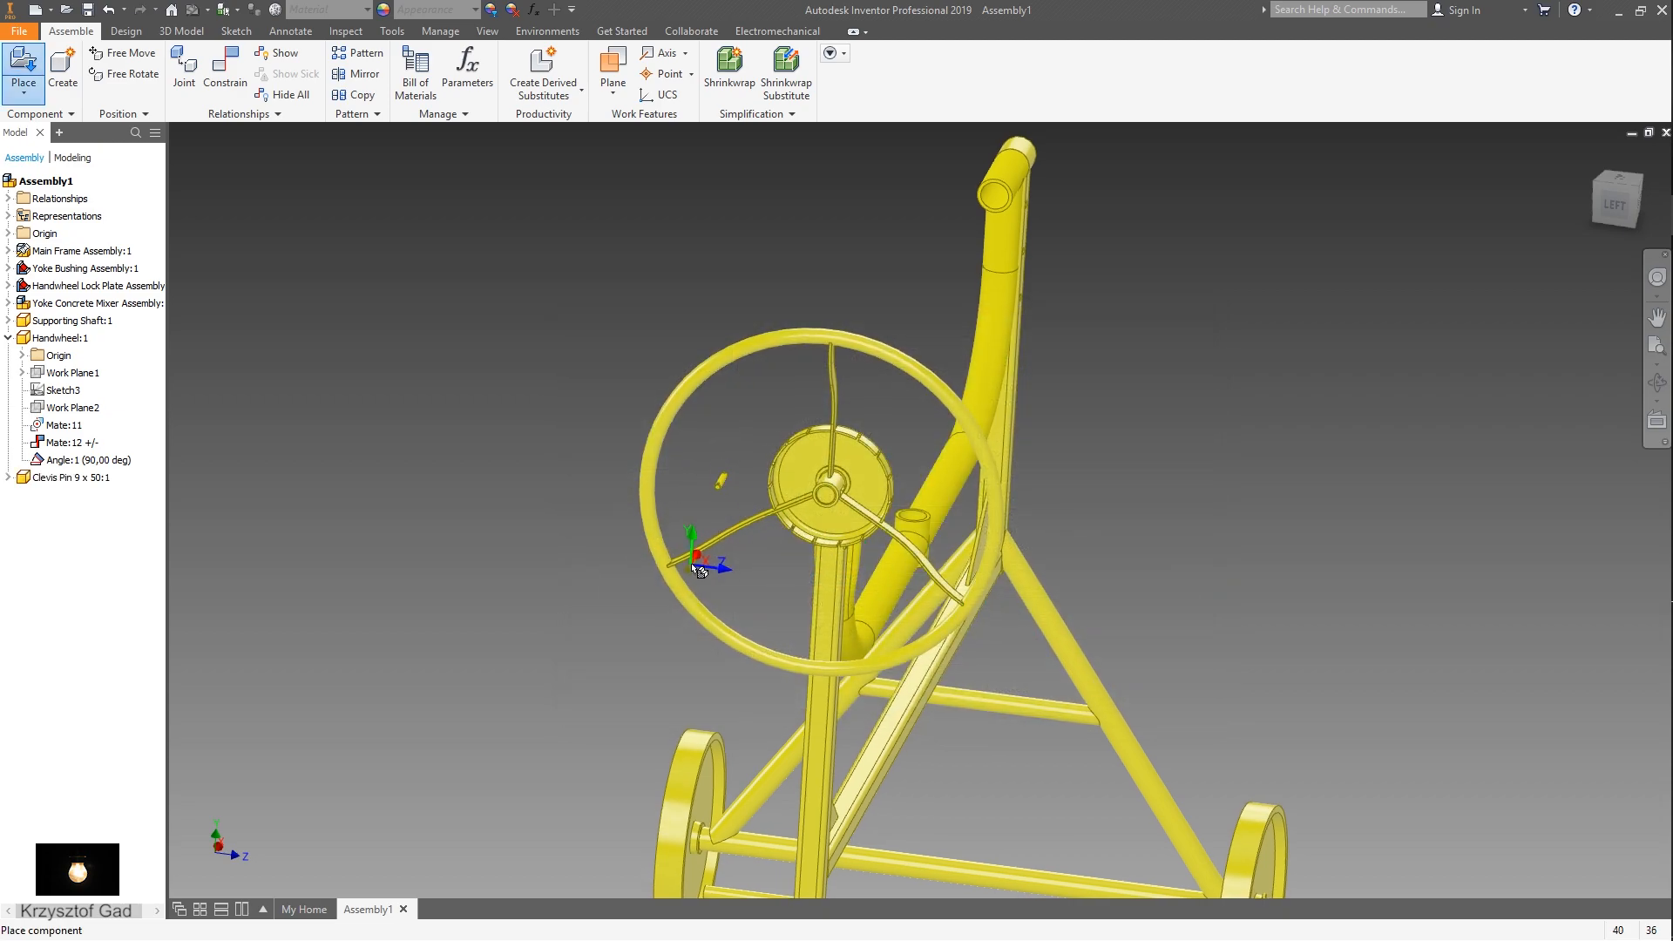
scroll(693, 566, up, 5)
right_click(584, 546)
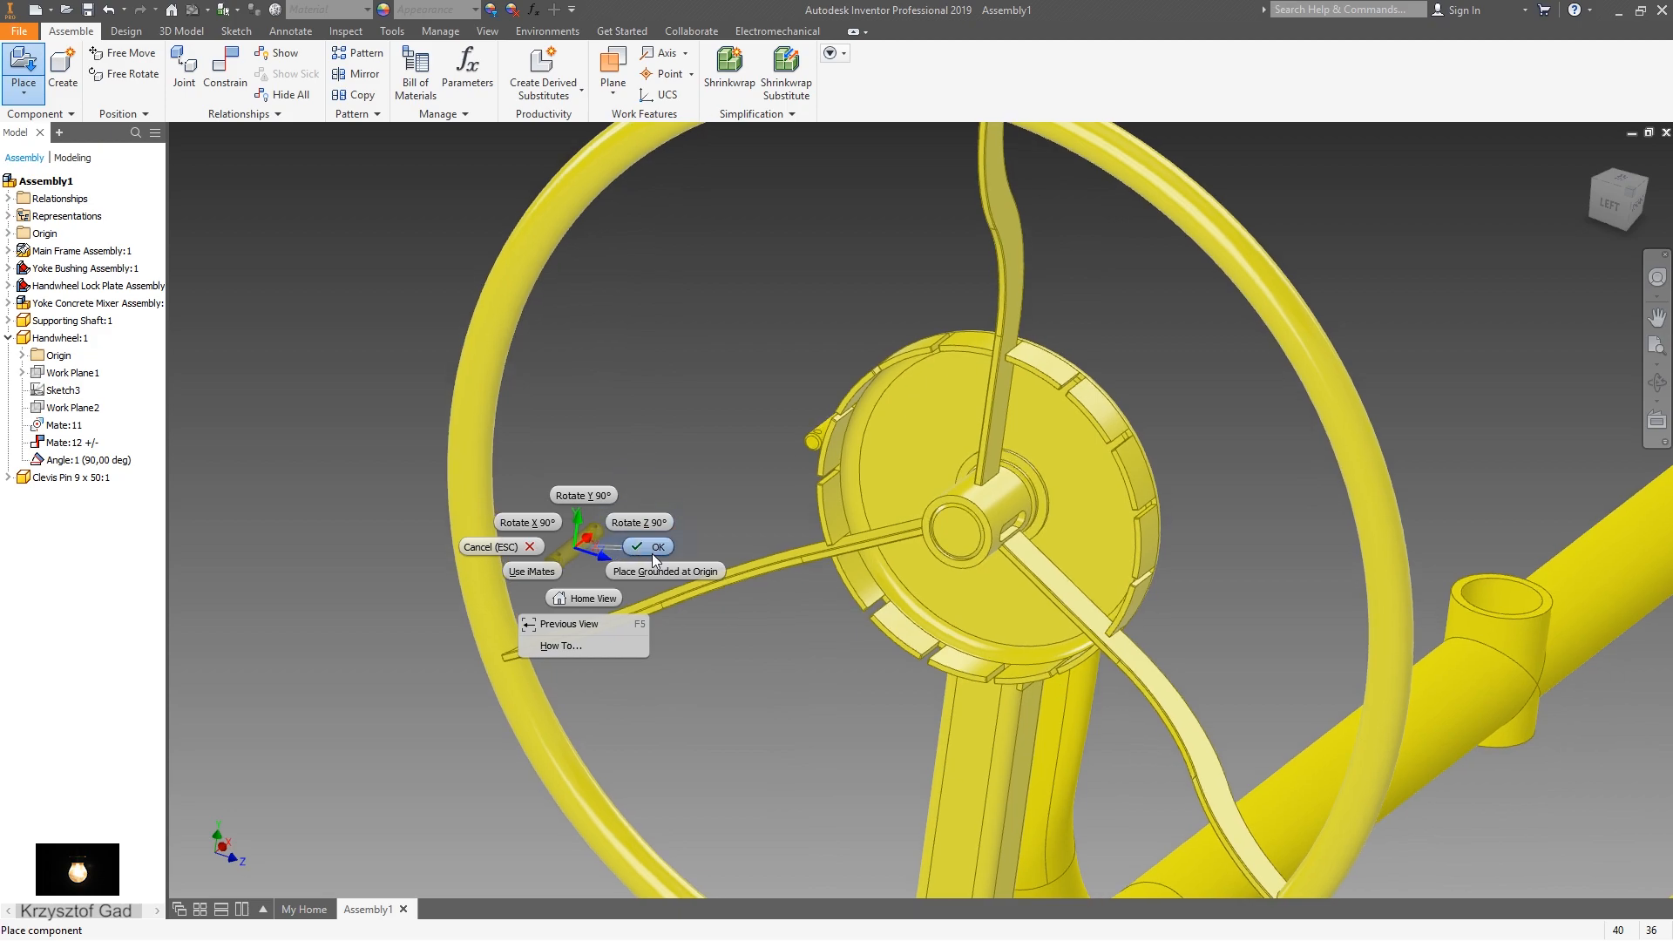
click(652, 547)
- Mate the clevis pin's axis to the axis of the supporting shaft's cross hole inside the handwheel hub
right_click(652, 547)
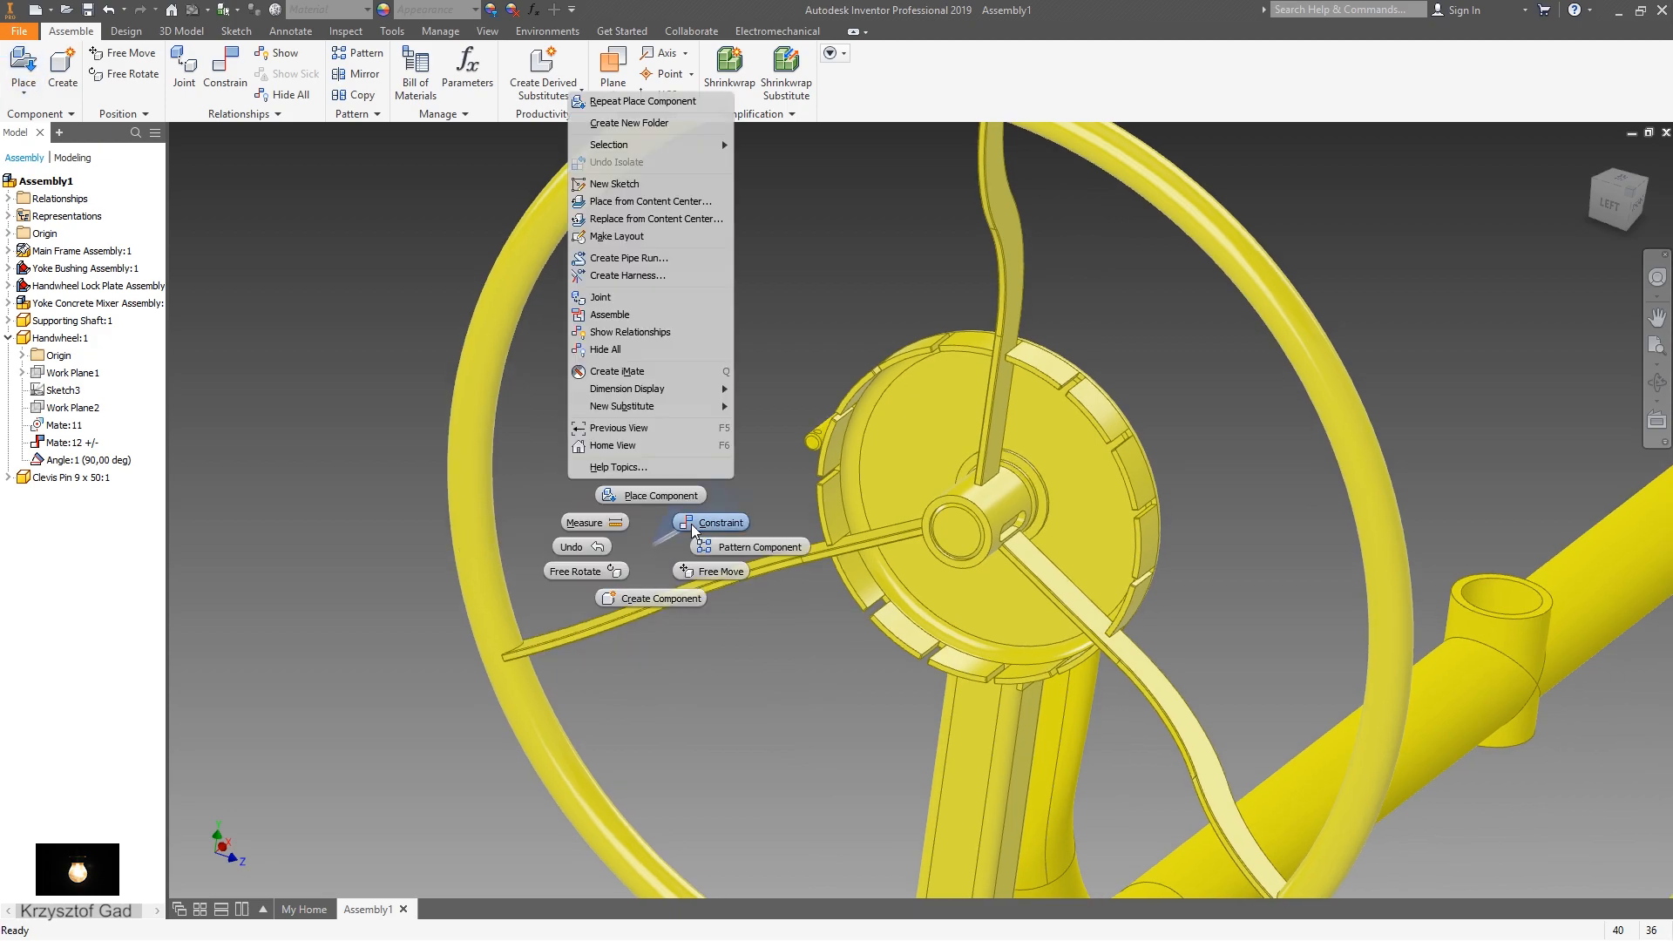
click(694, 522)
scroll(791, 549, up, 3)
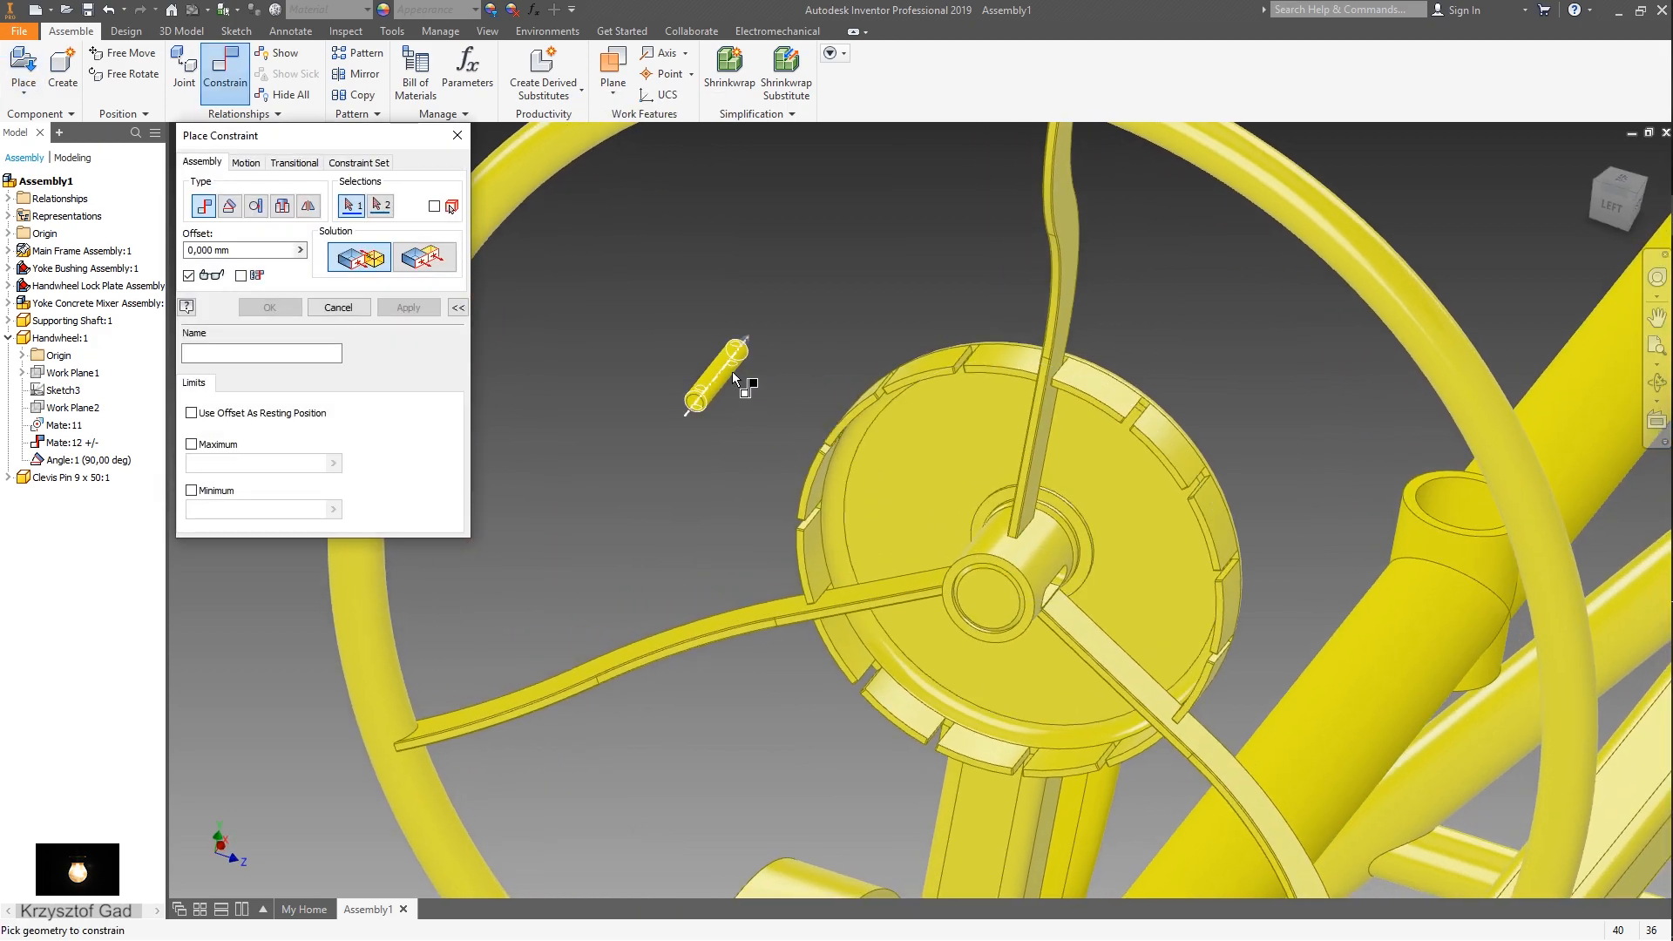
shift+middle_drag(754, 398, 384, 522)
scroll(875, 658, up, 2)
click(884, 647)
click(407, 311)
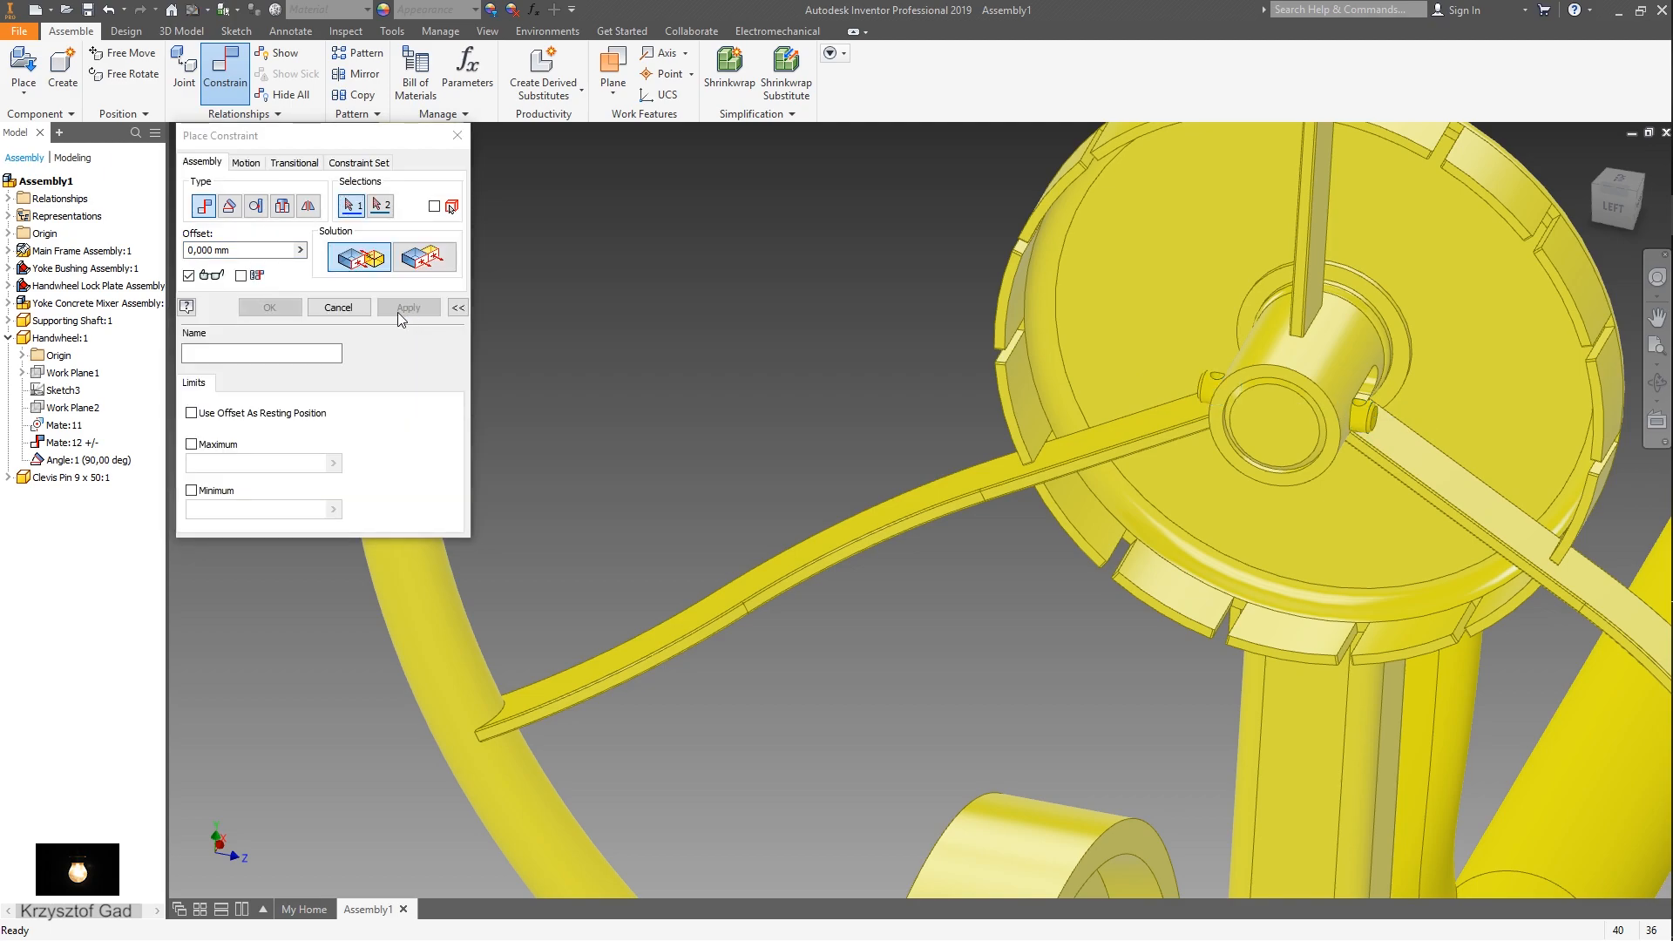
- Mate the supporting shaft's XY plane to the clevis pin's YZ plane with zero offset to center the pin
click(21, 495)
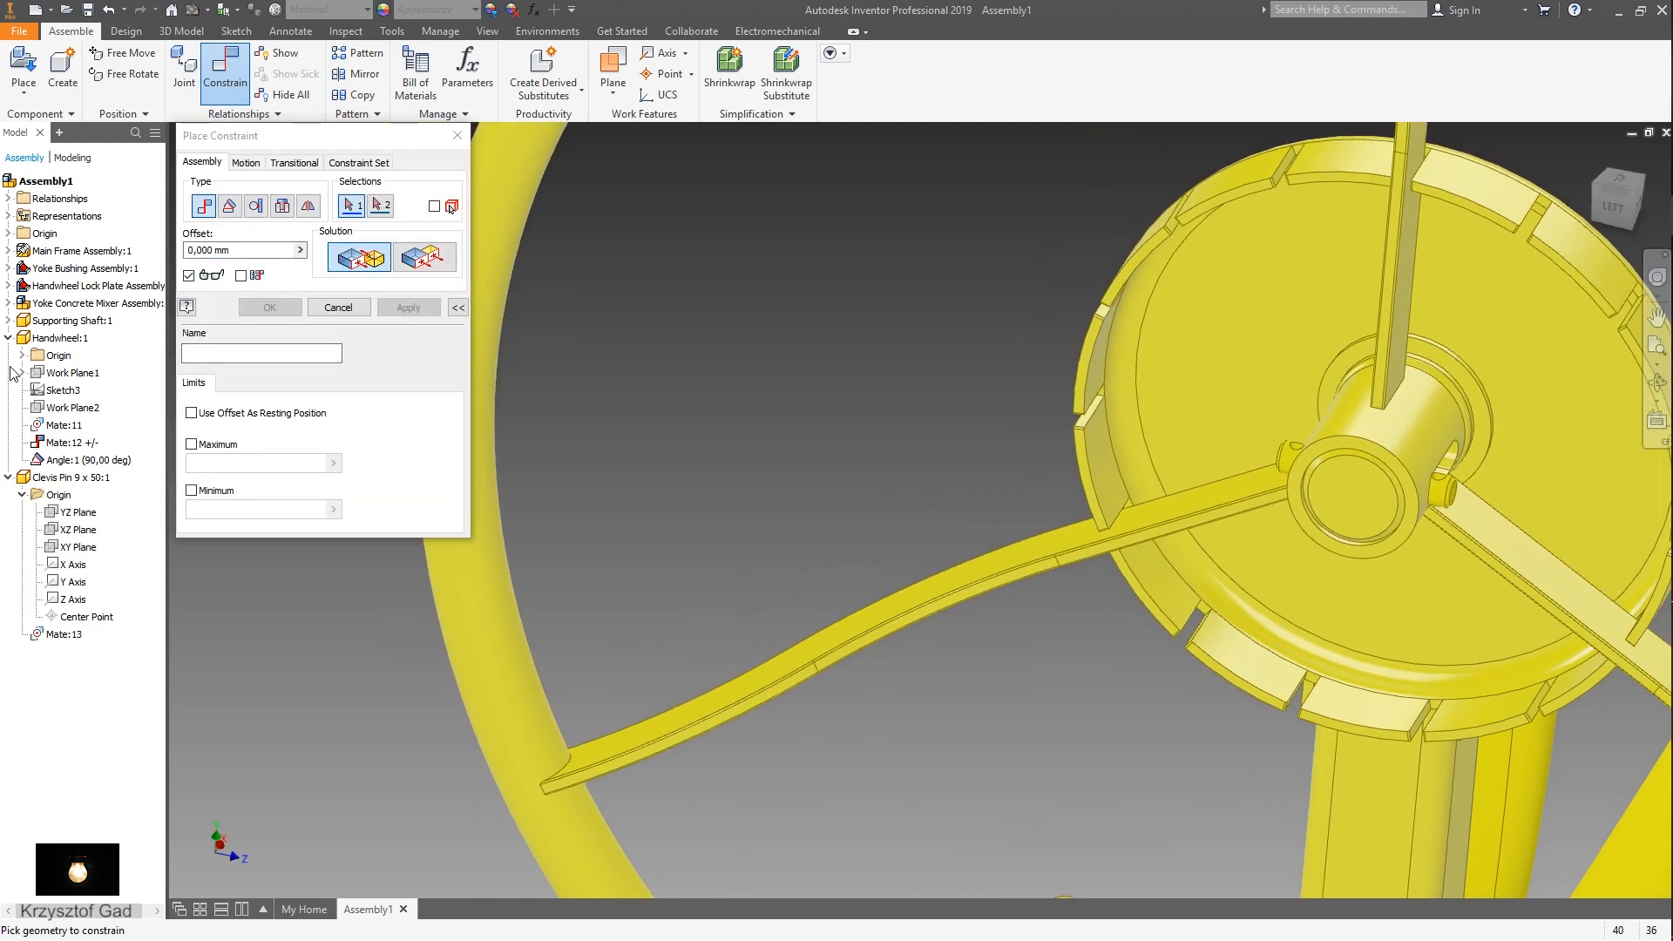
click(8, 338)
click(9, 321)
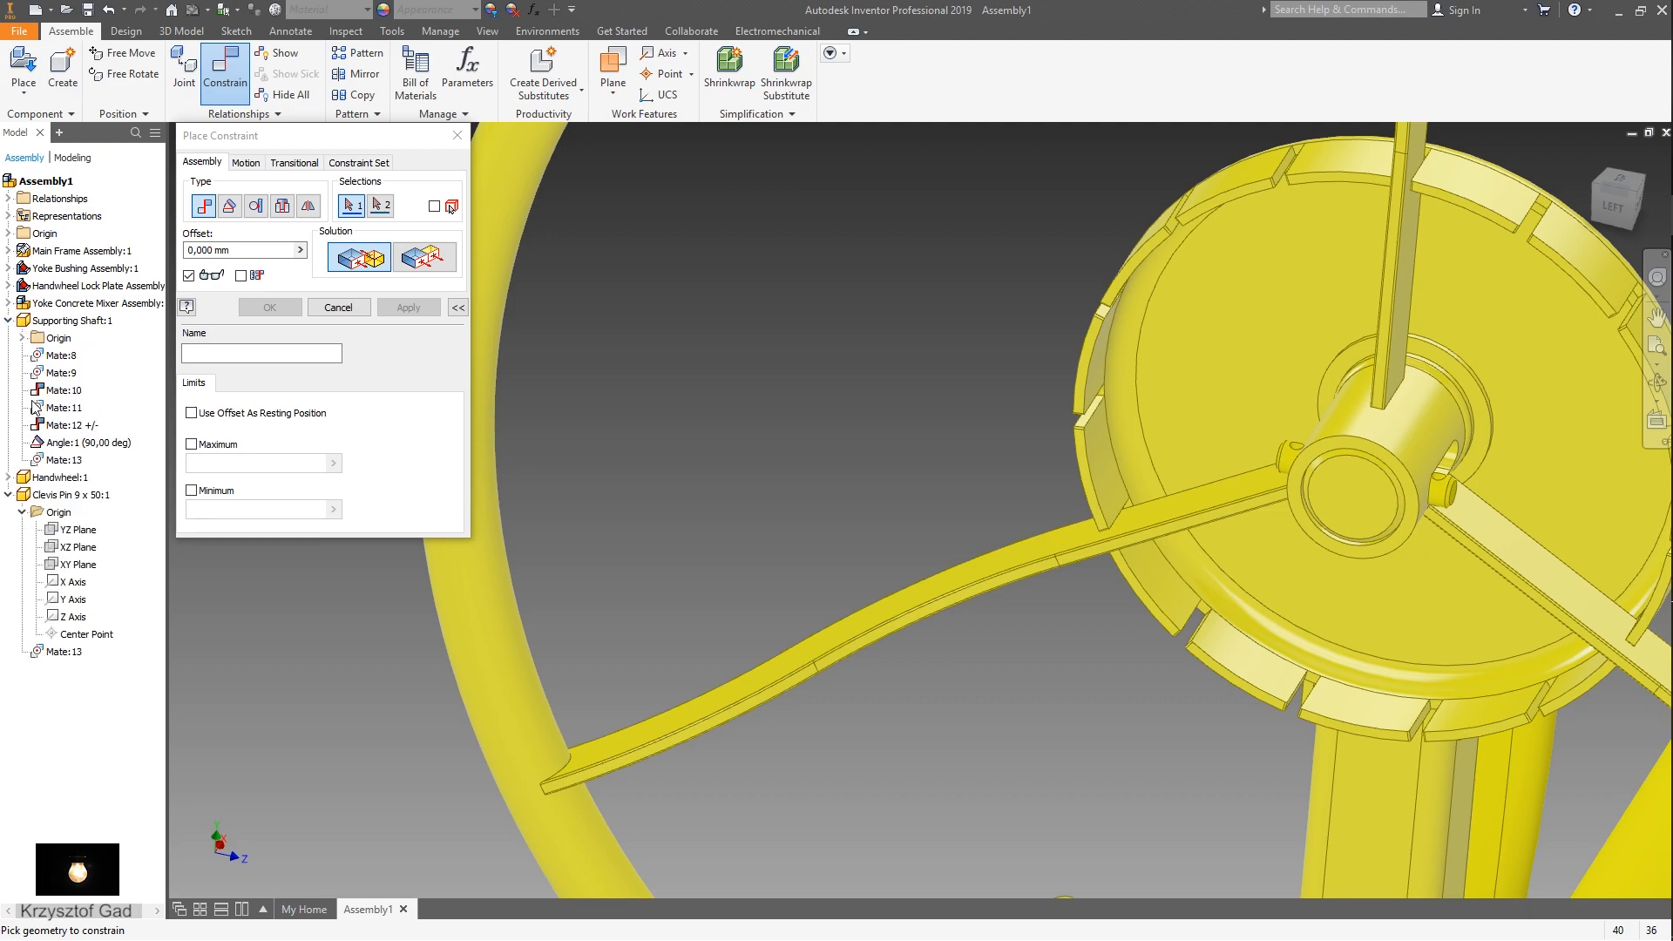
click(22, 338)
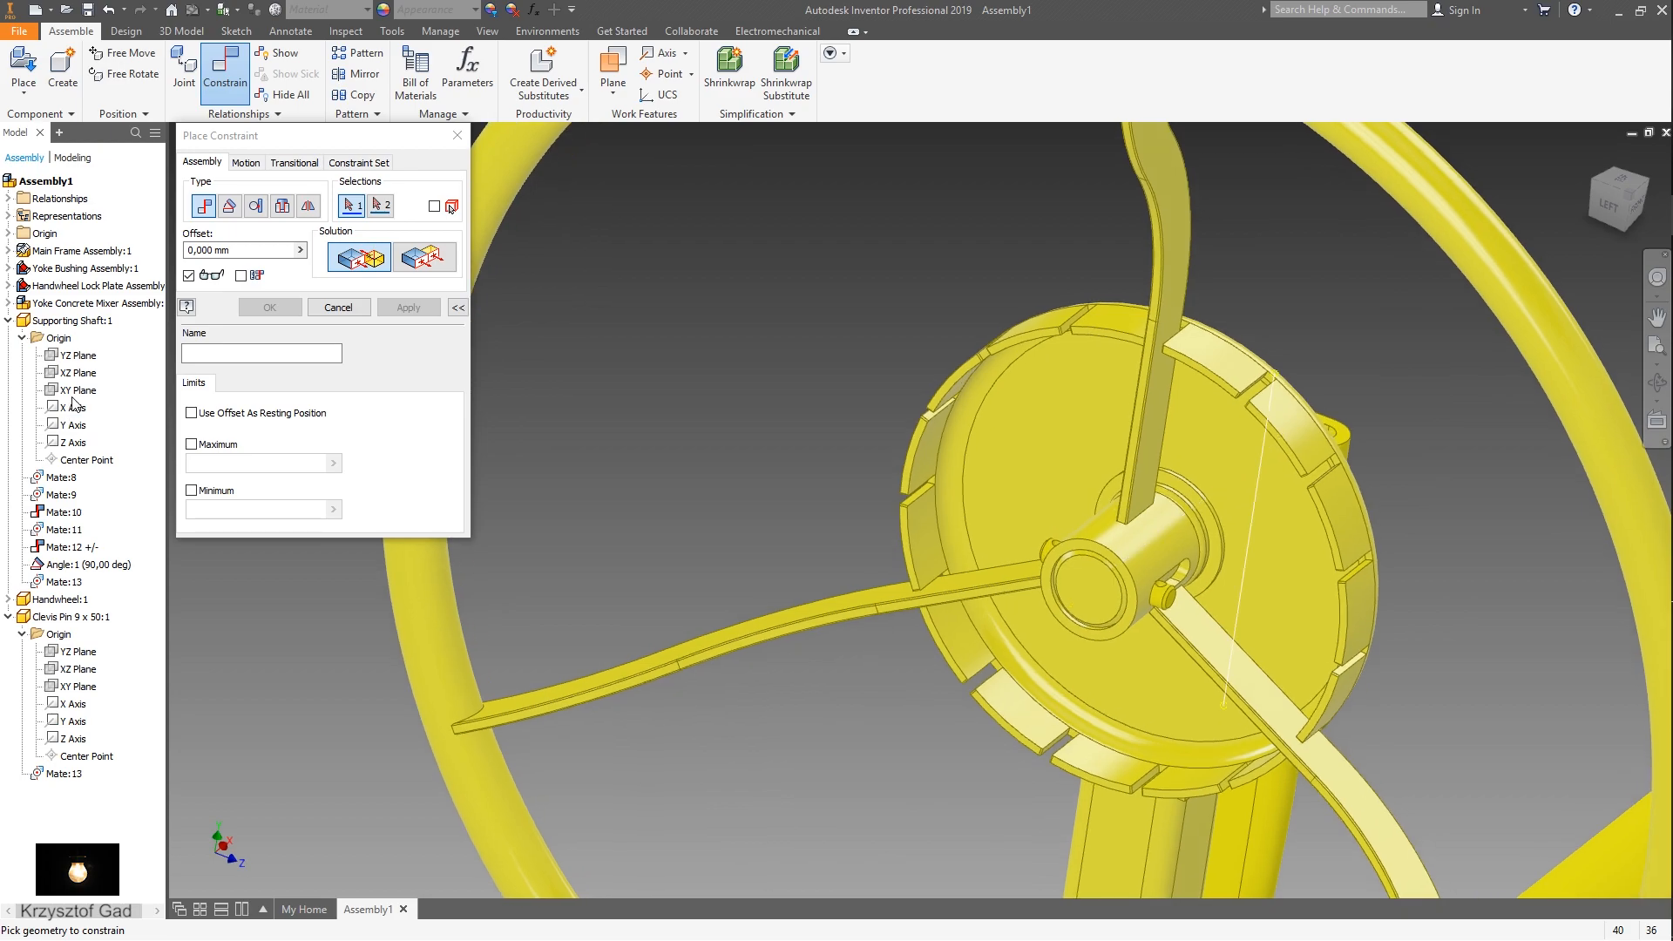
click(75, 395)
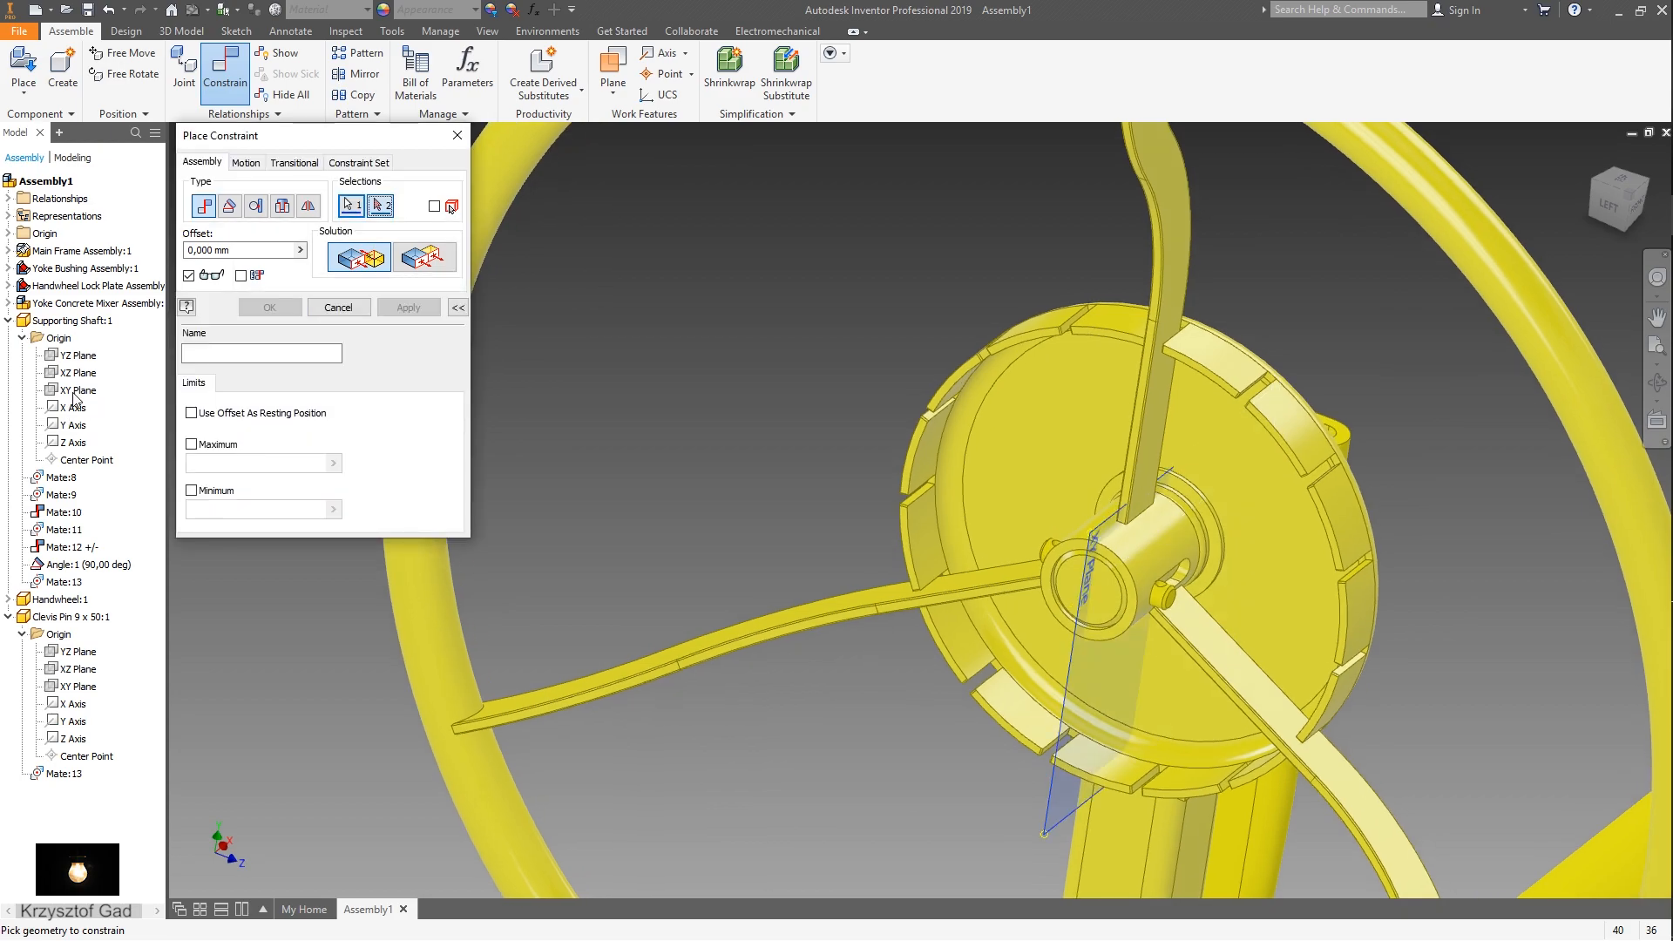
click(79, 655)
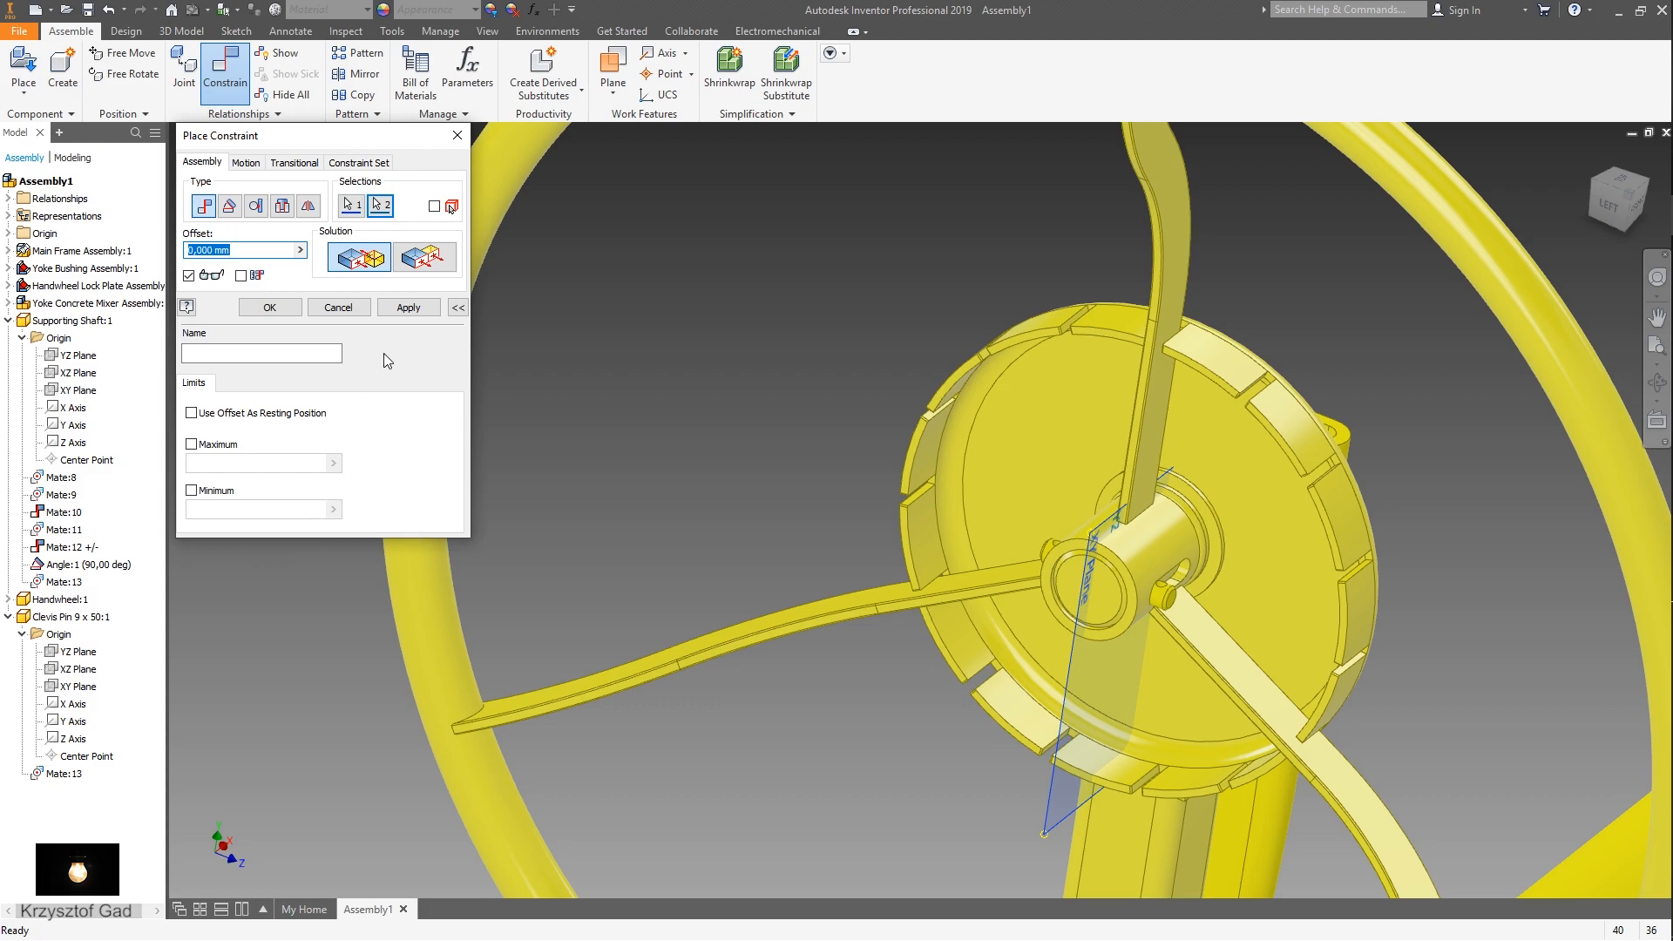
click(410, 308)
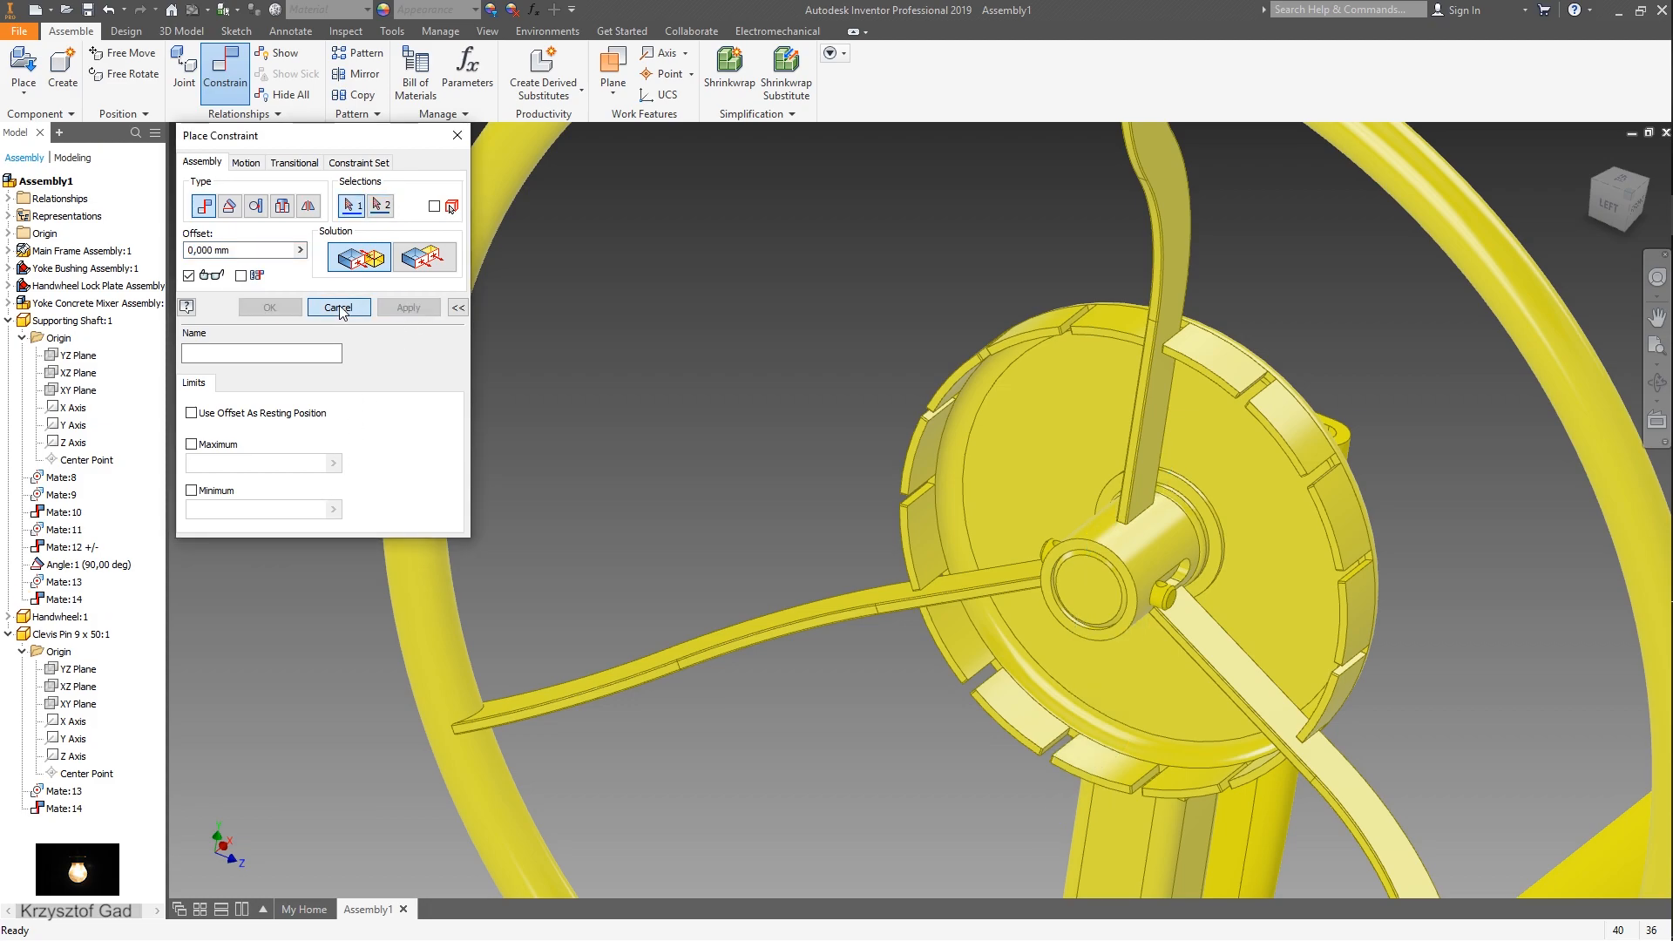
key(Escape)
- Place one instance of Split Pin_2.ipt in the assembly, beside the handwheel hub
right_click(685, 531)
click(700, 478)
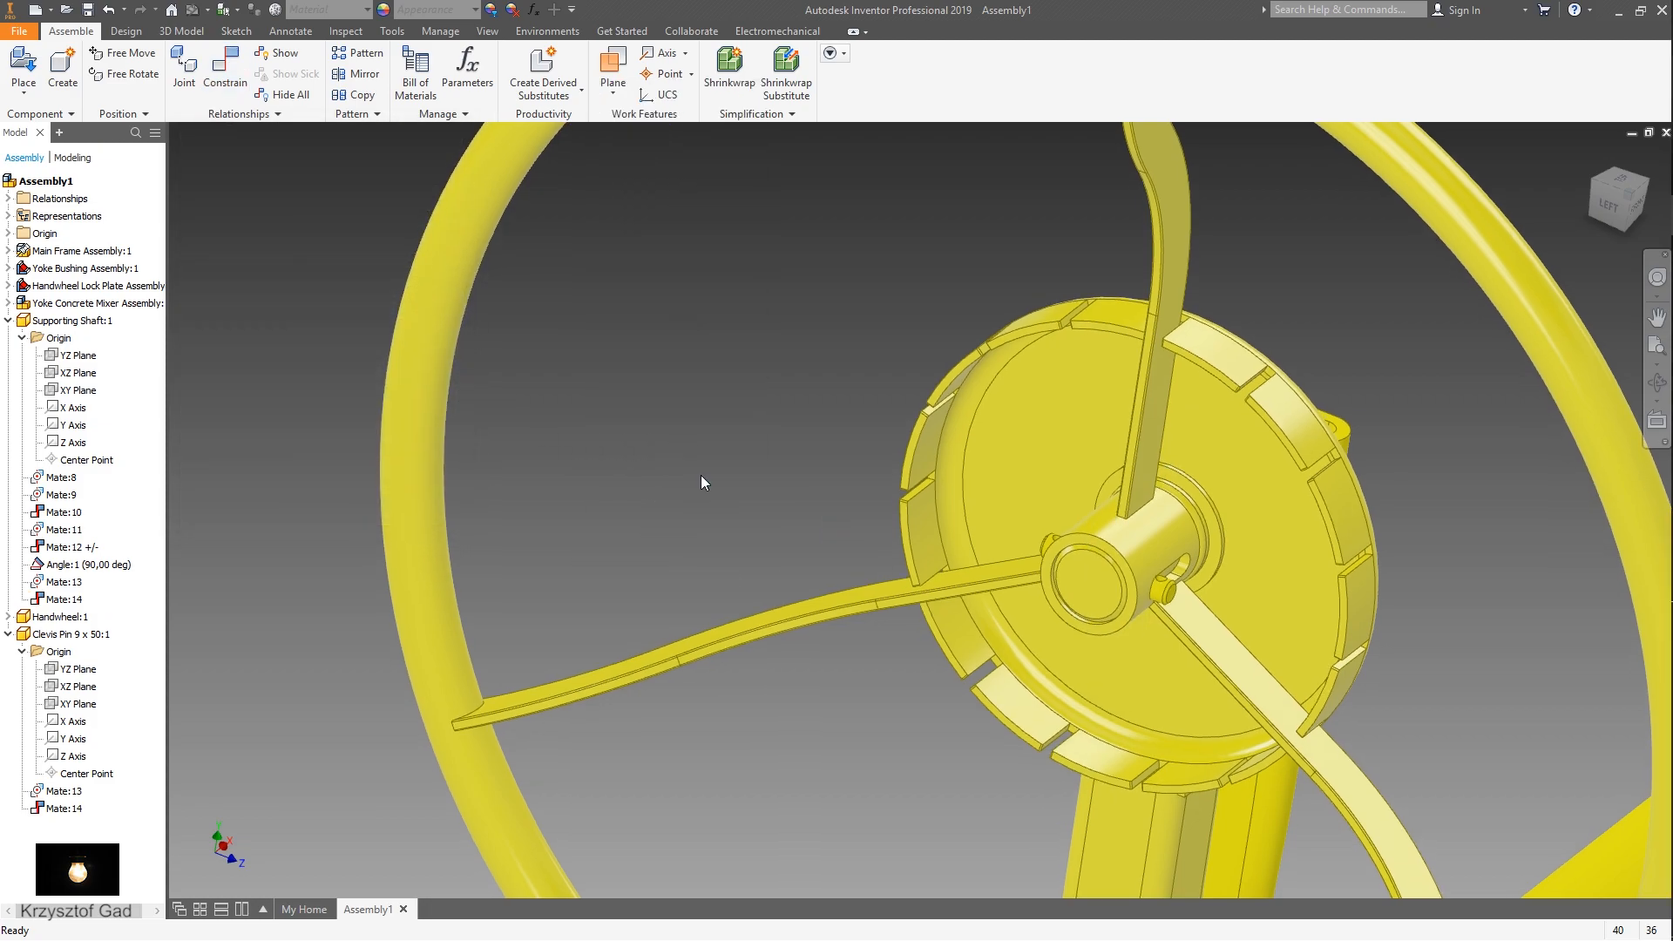
scroll(872, 479, down, 8)
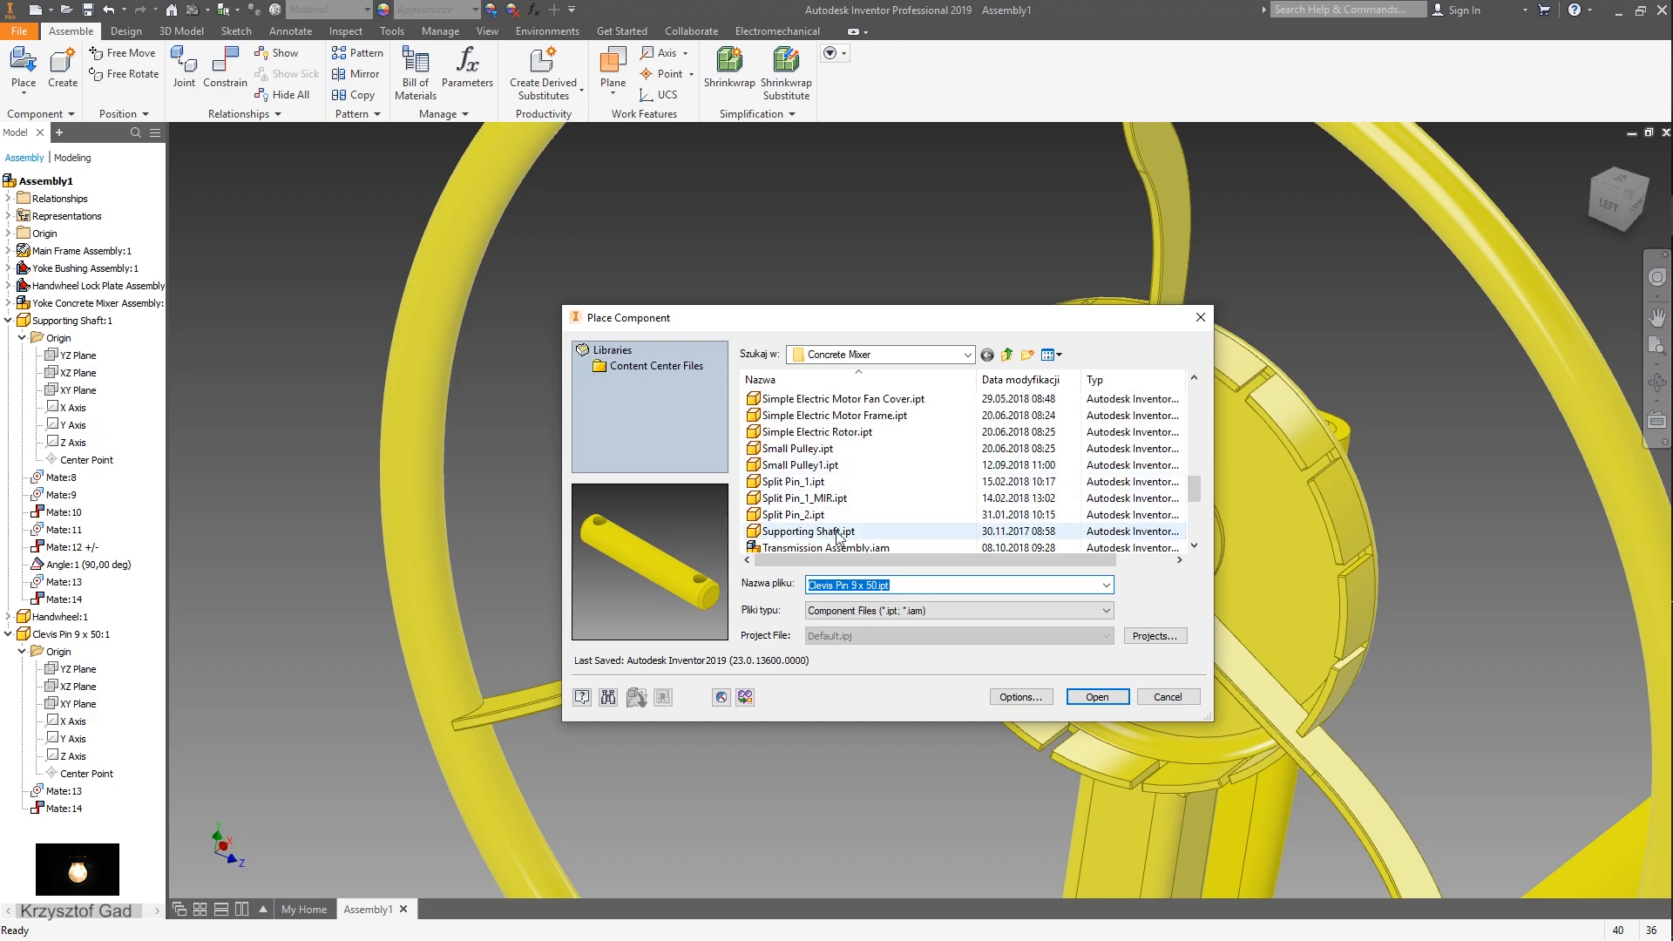
click(866, 514)
click(1089, 697)
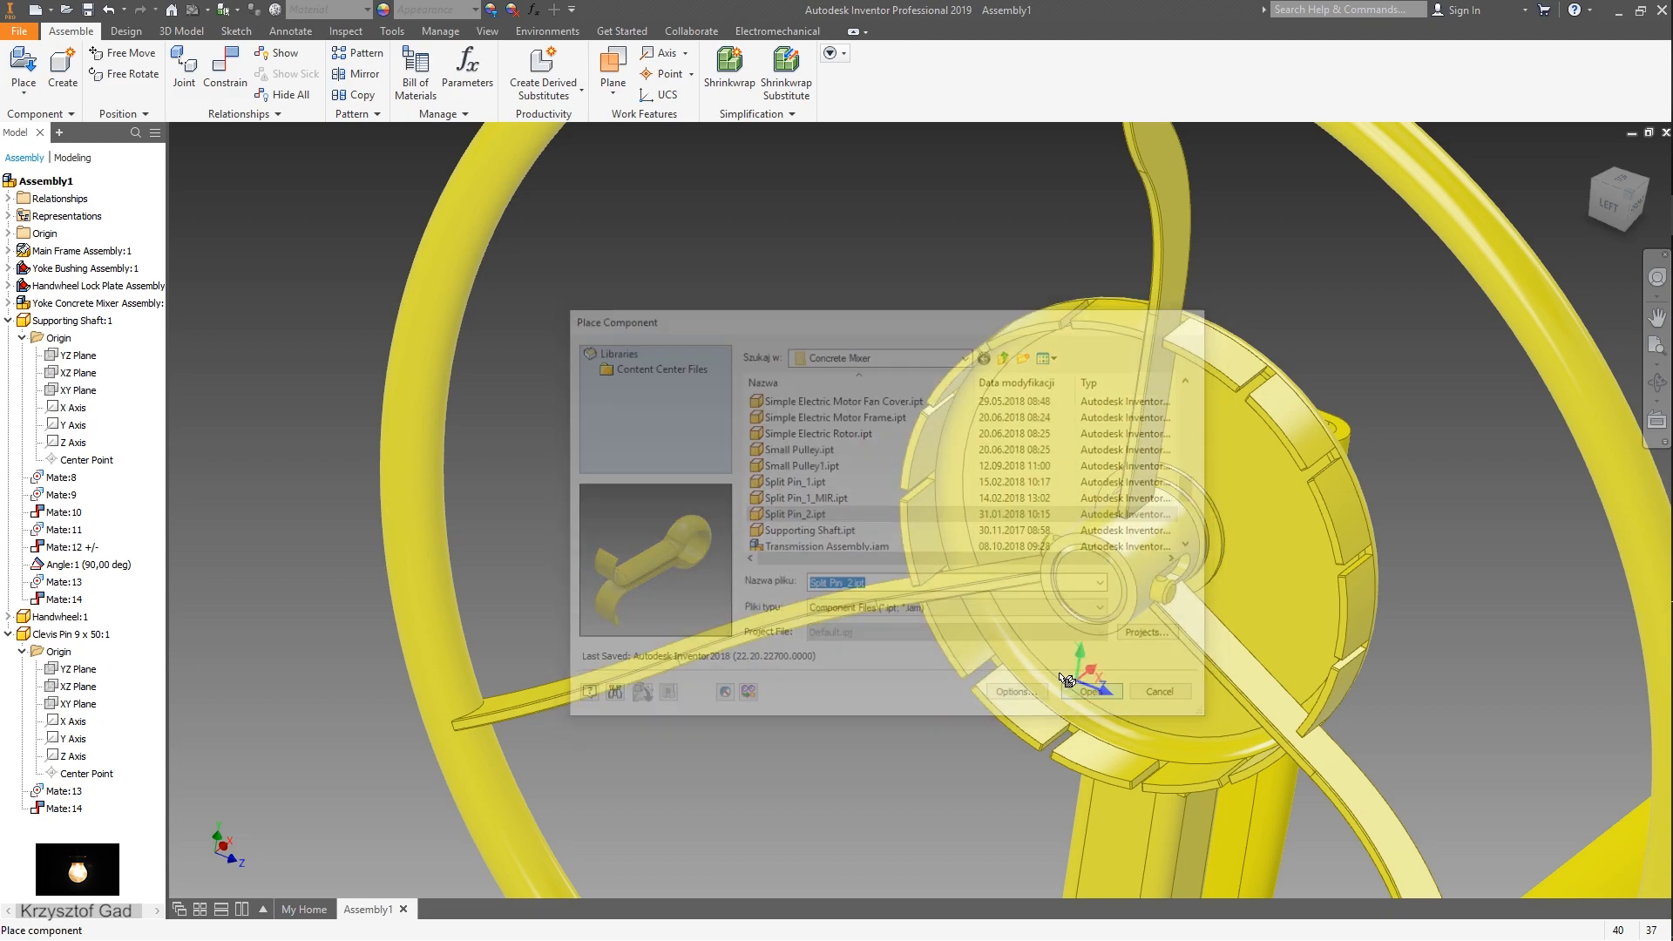
right_click(697, 503)
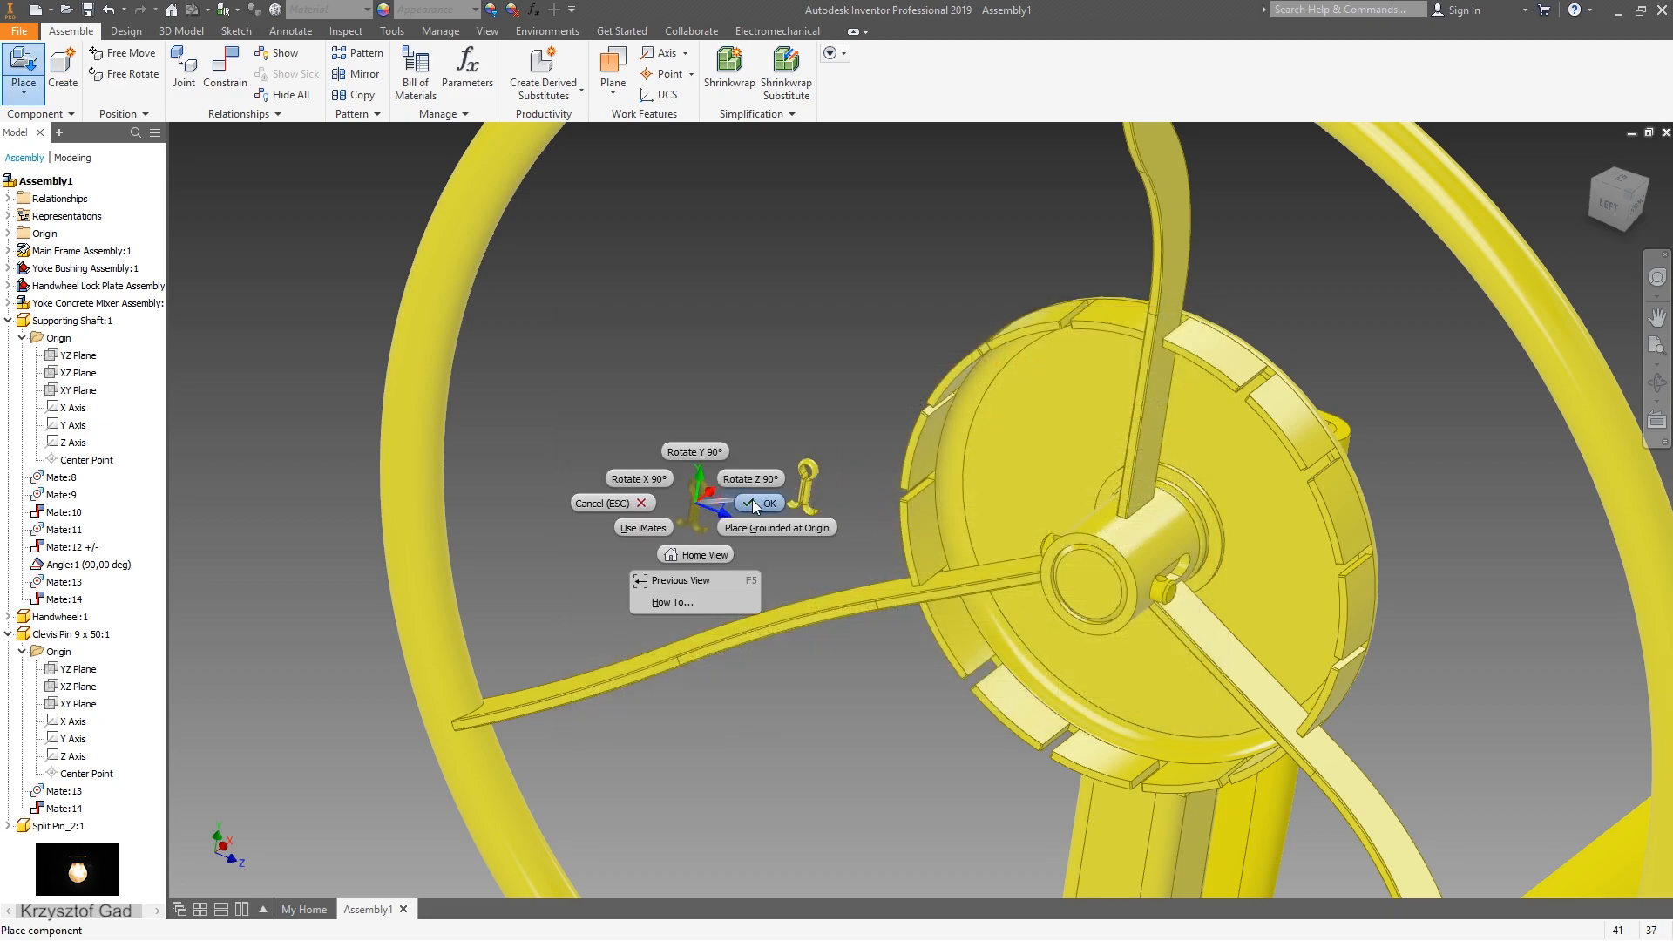
click(752, 502)
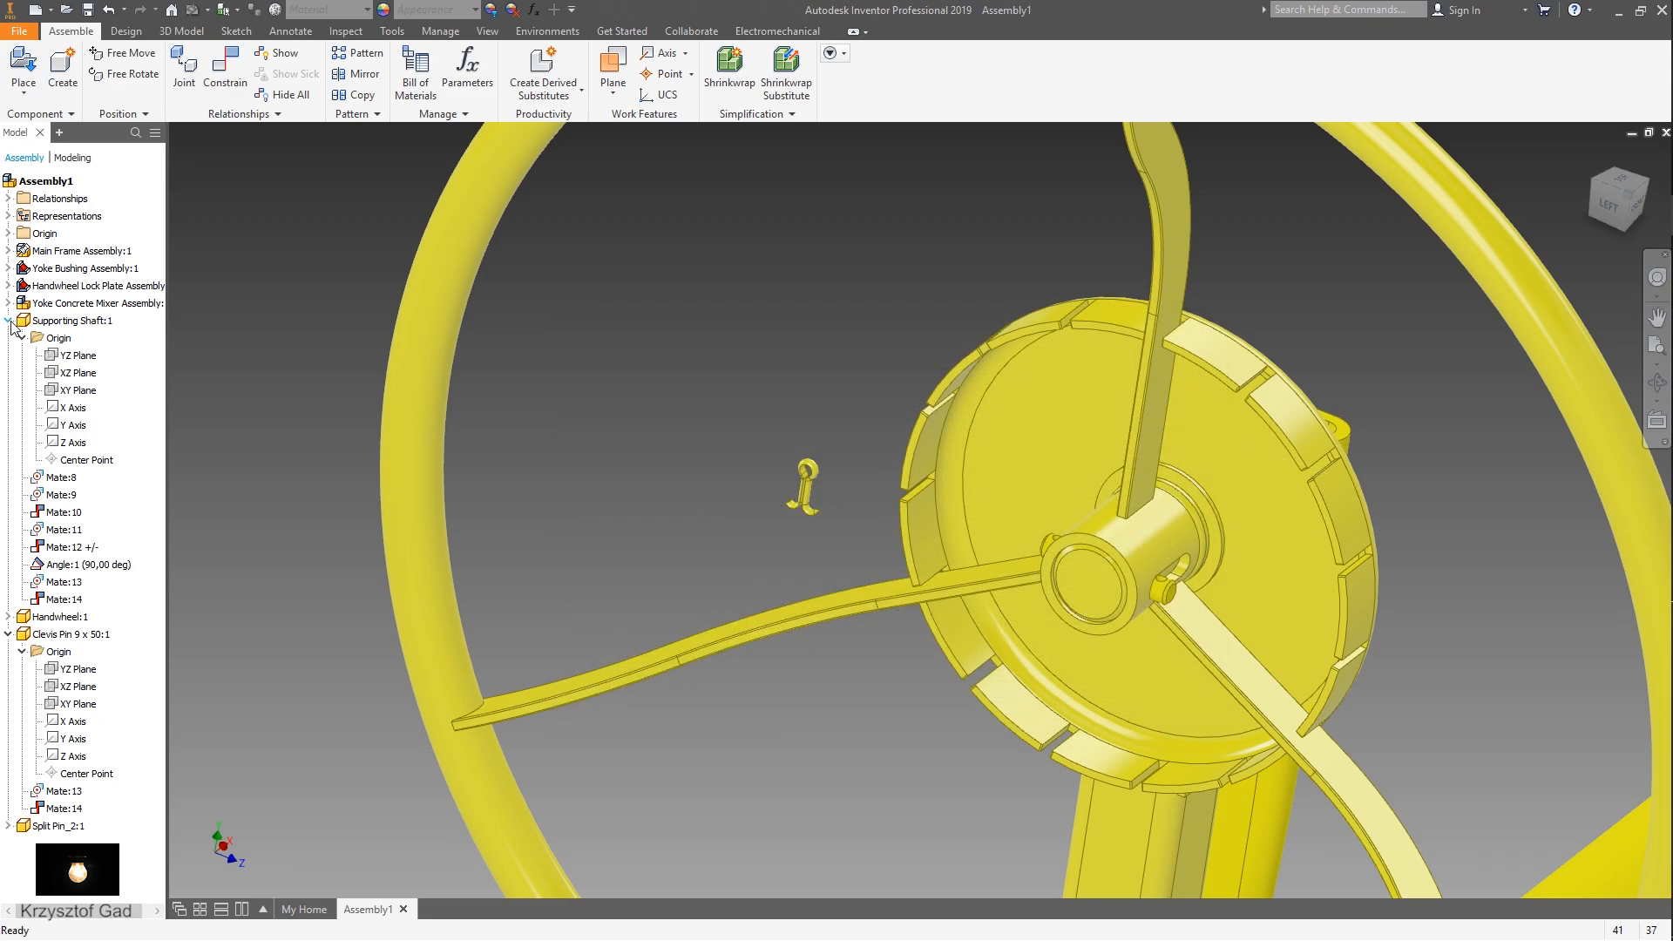
- Mate the split pin's Y axis to the axis of the small hole at one clevis pin end, using the aligned solution
click(8, 321)
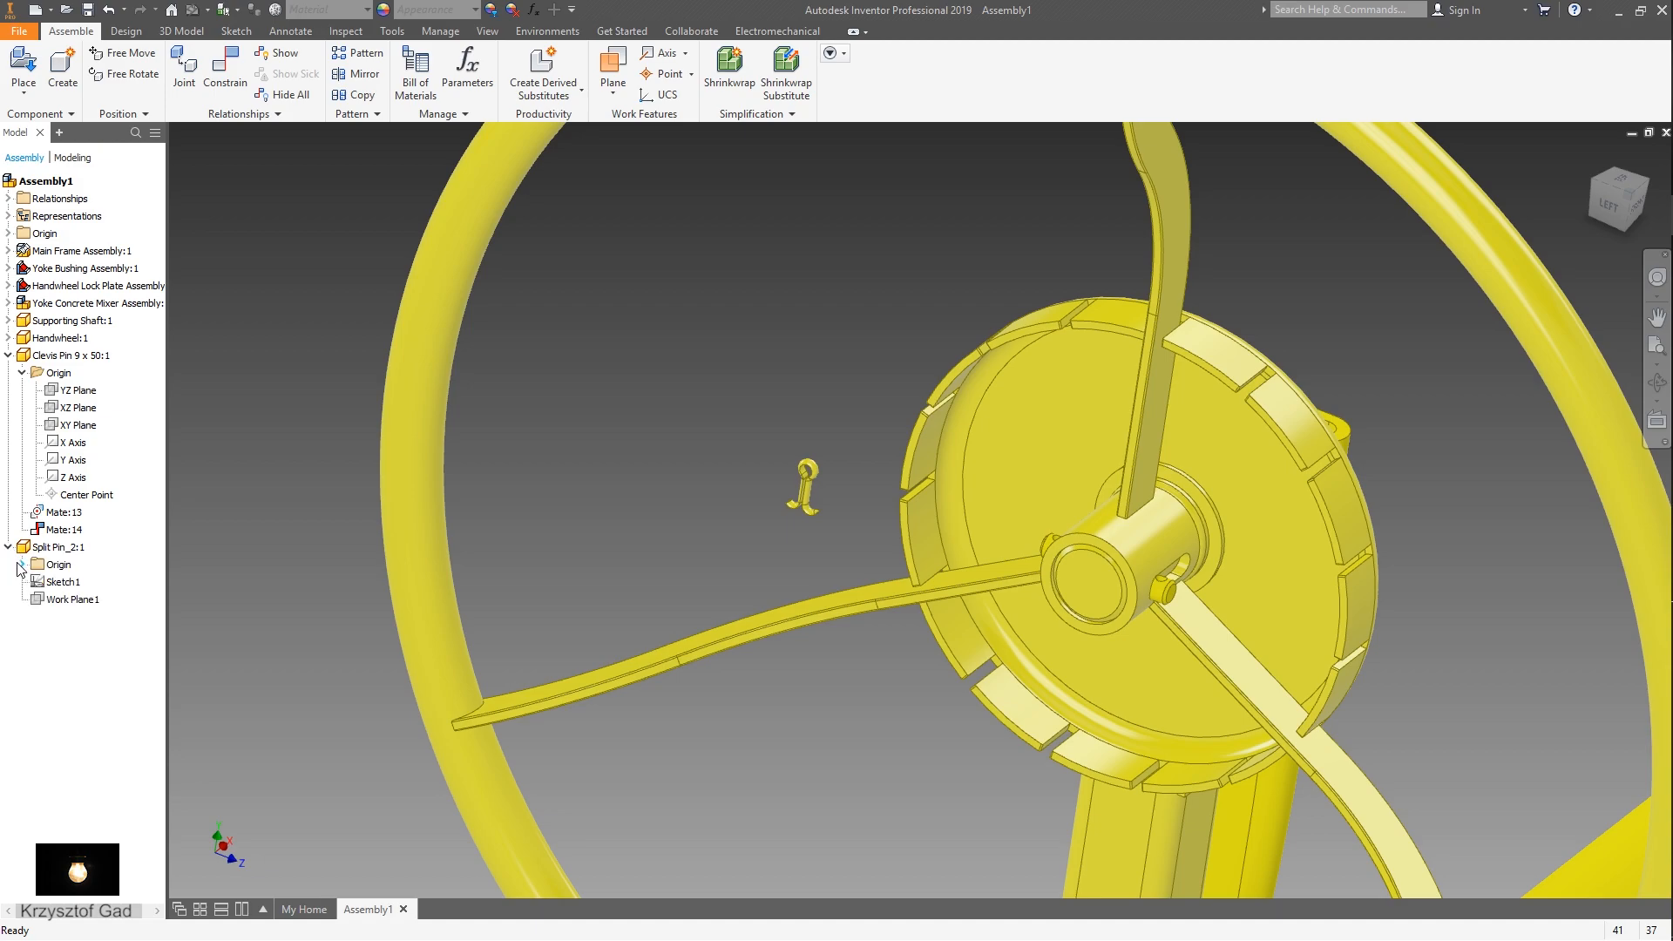
click(21, 564)
right_click(316, 716)
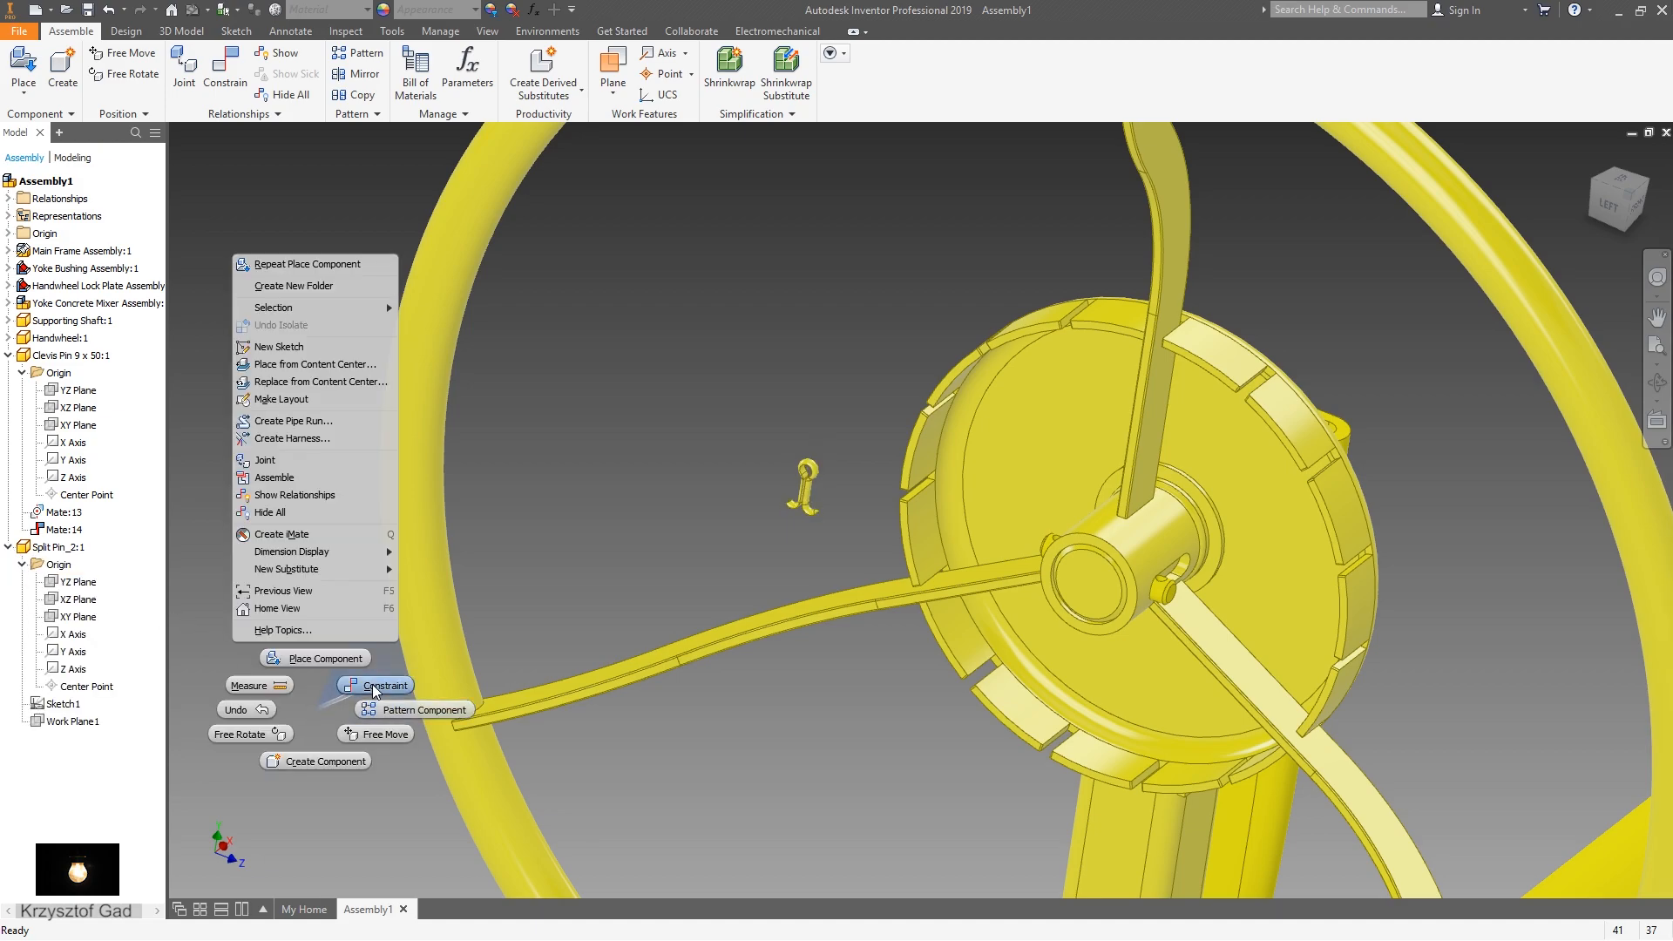
click(366, 687)
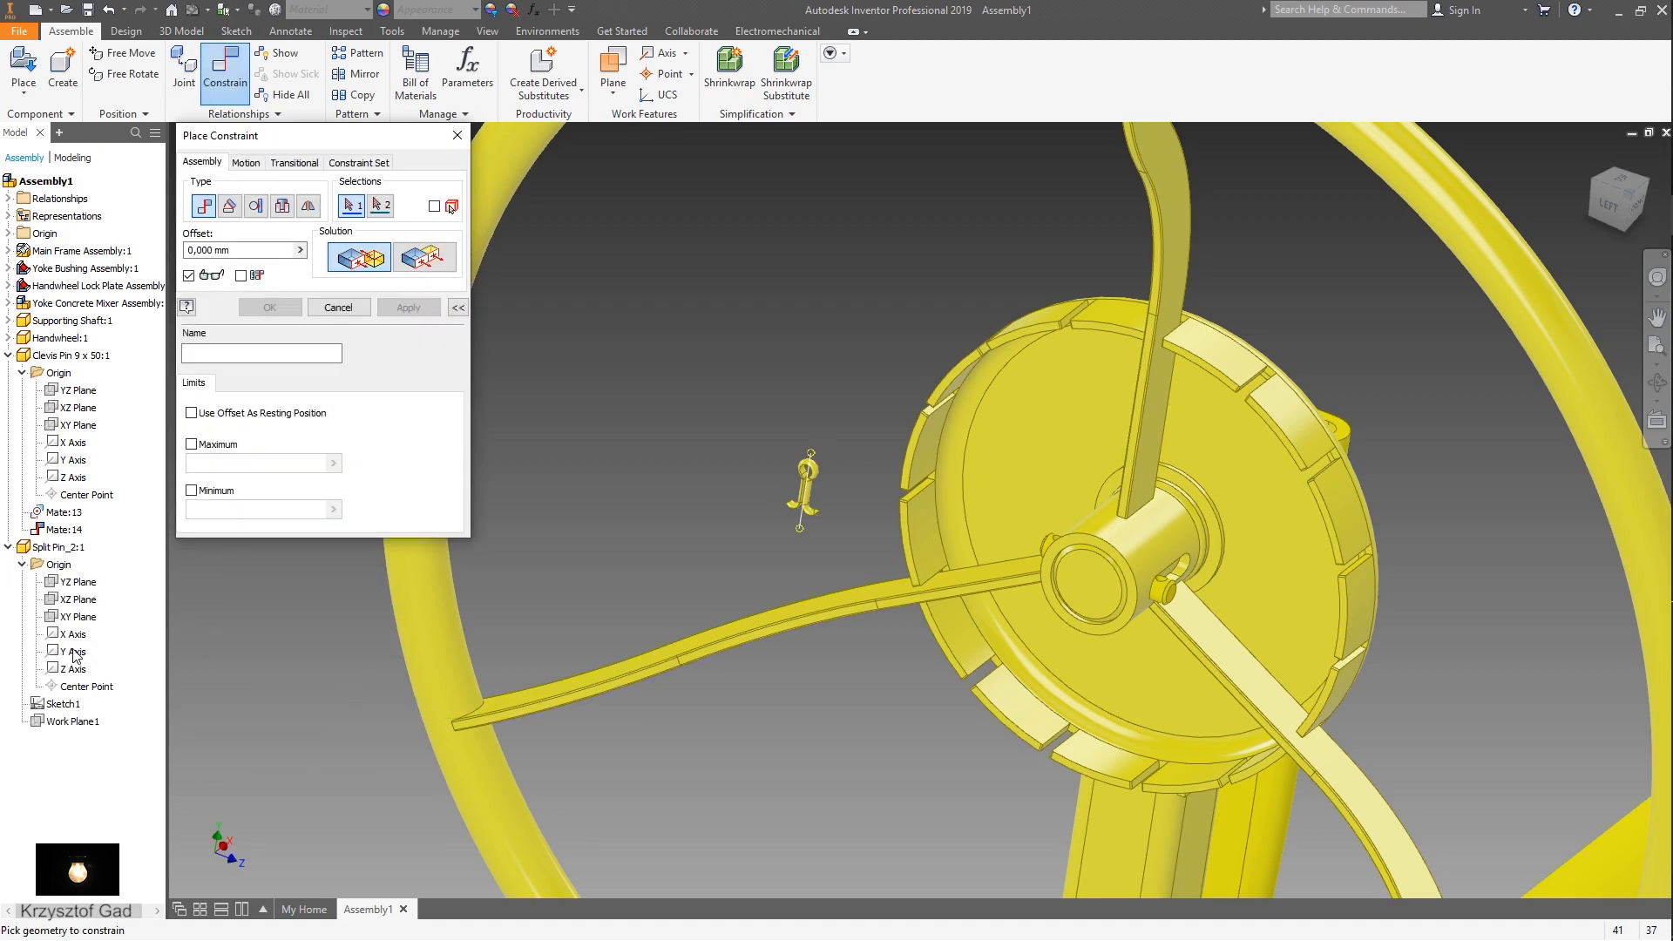
scroll(825, 694, down, 10)
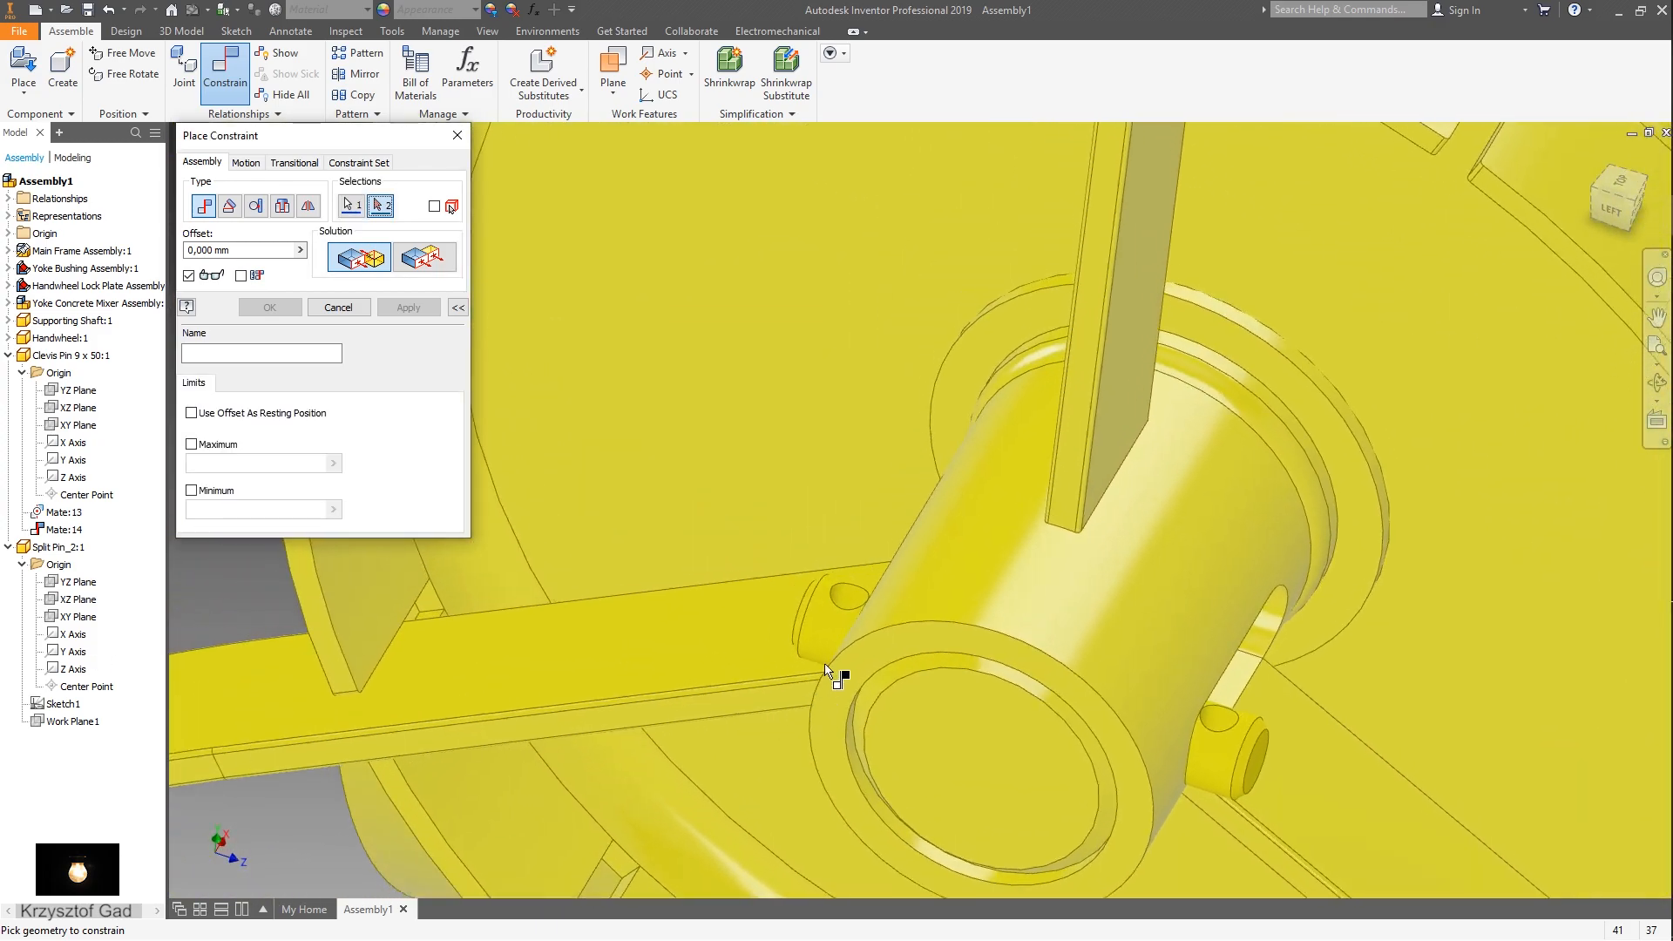
click(840, 665)
scroll(839, 658, up, 8)
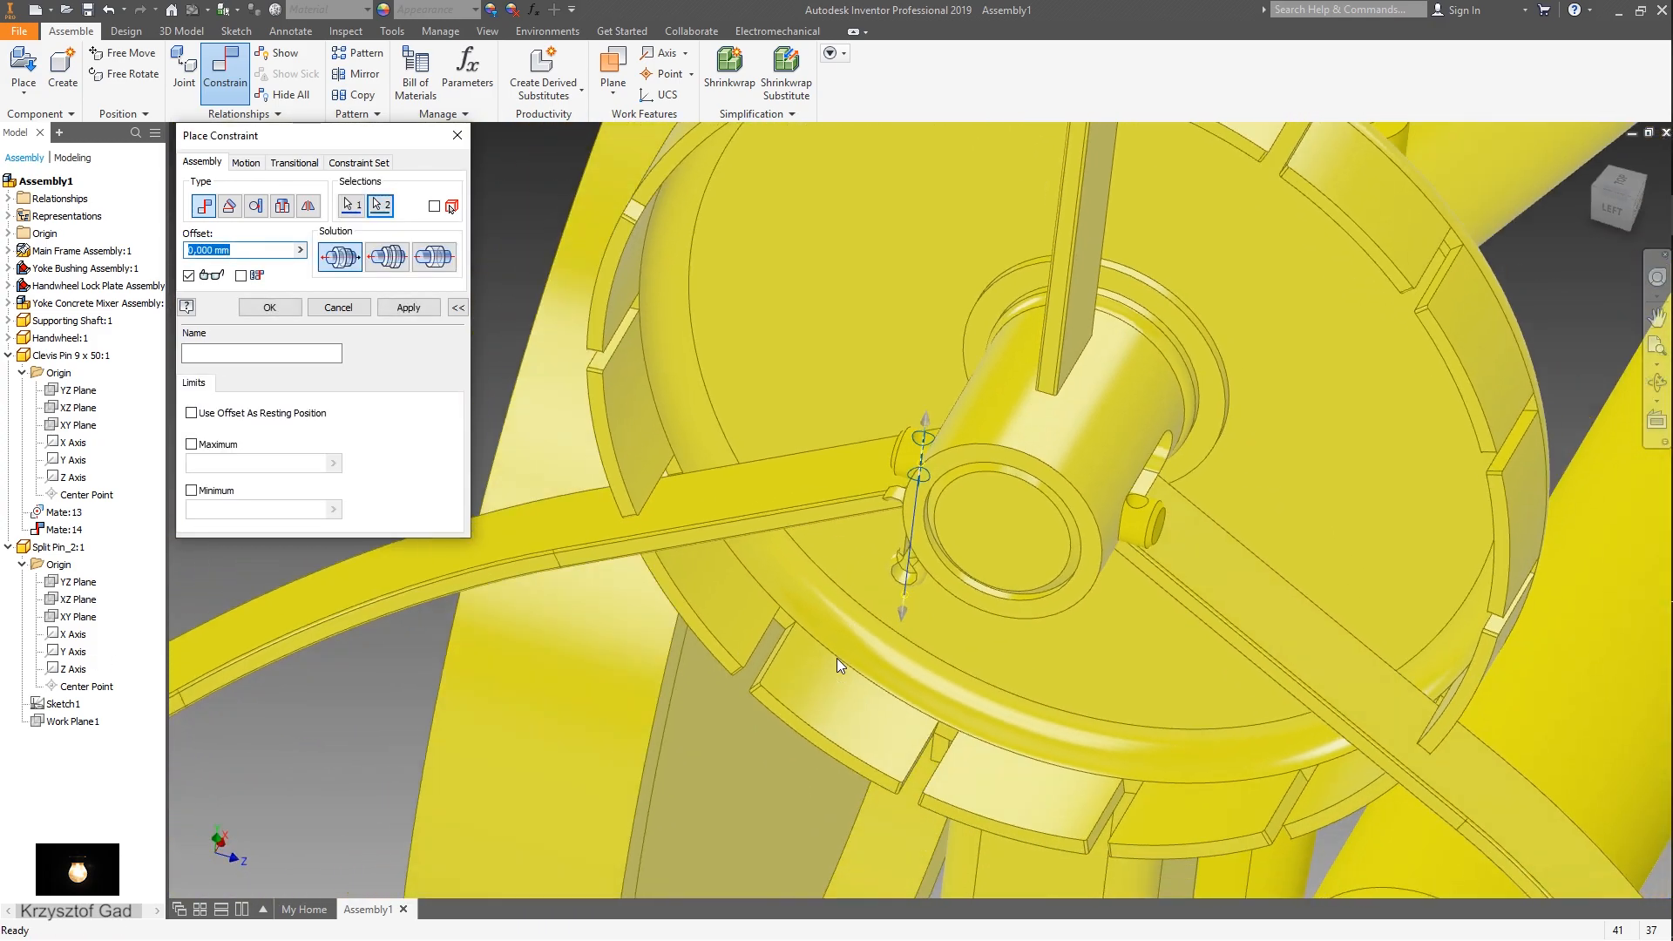
key(F5)
click(388, 261)
click(409, 308)
- Mate the split pin's eye to the clevis pin's axis with an offset of 8 mm
scroll(912, 534, down, 5)
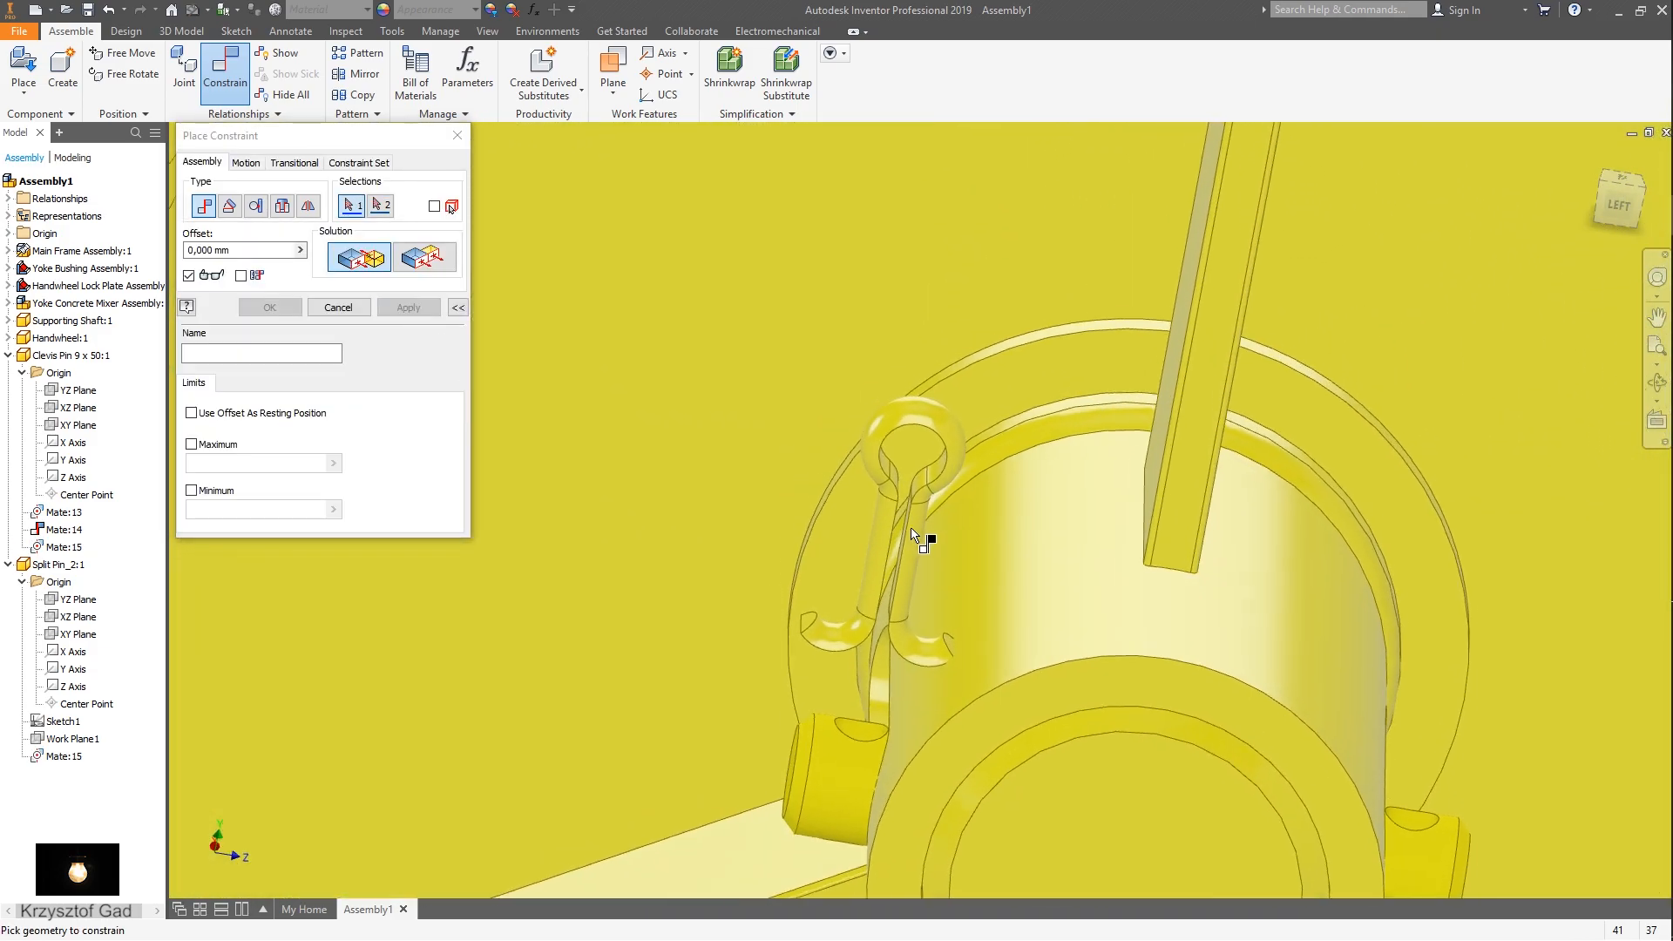
scroll(867, 479, up, 5)
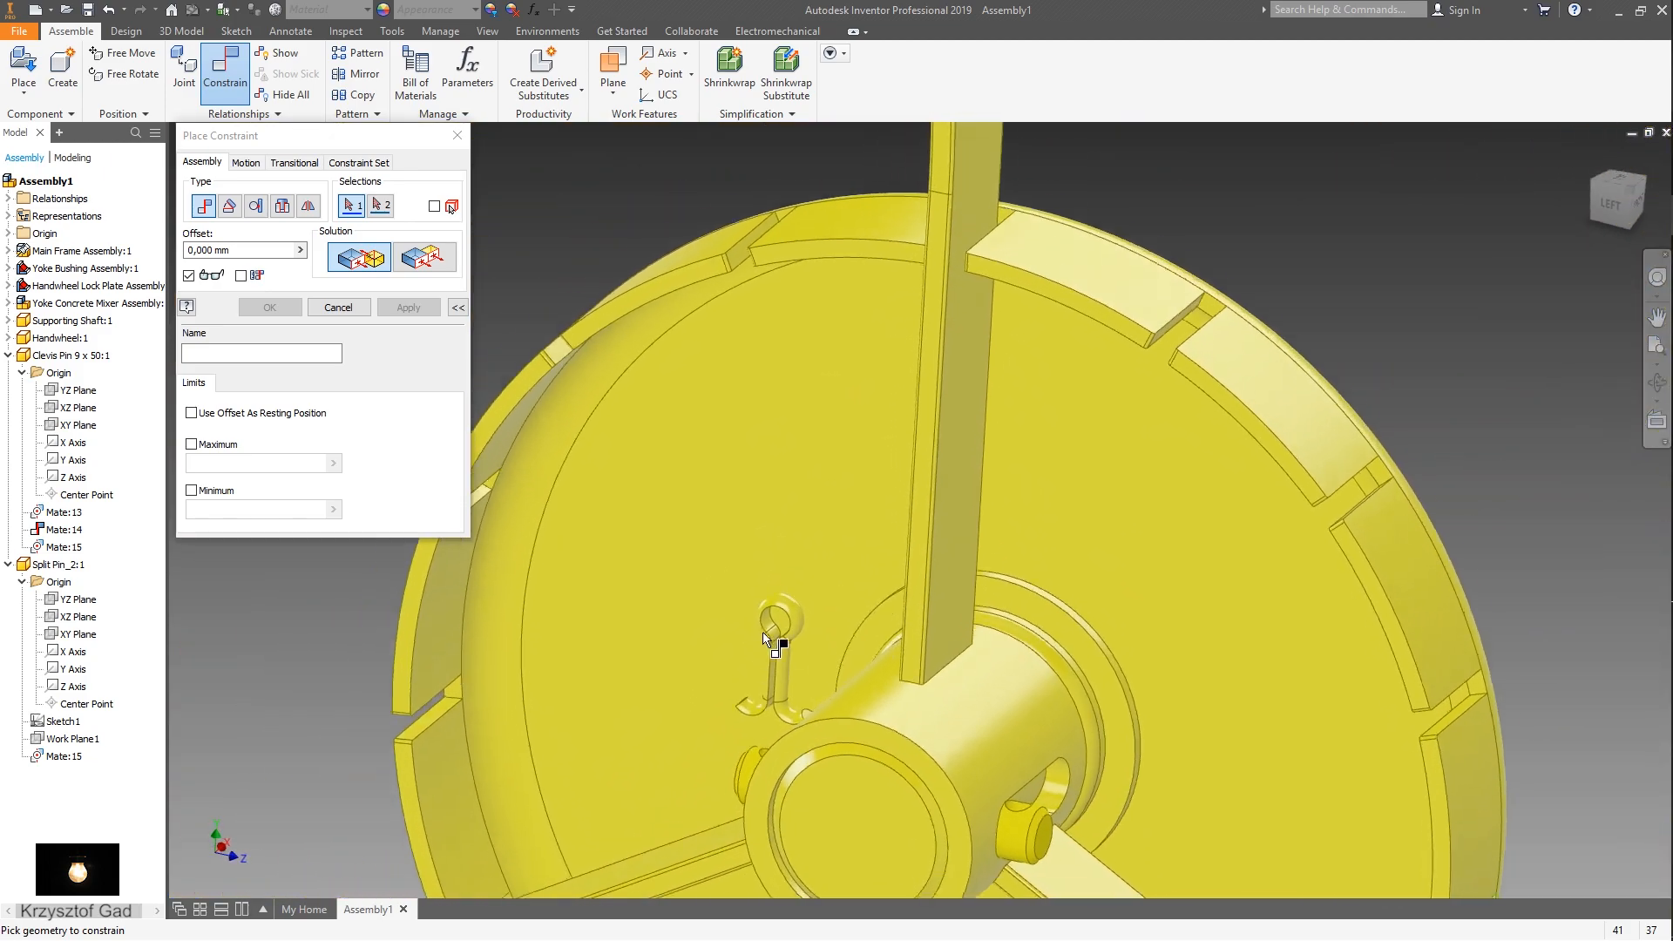
scroll(762, 639, down, 3)
click(729, 572)
scroll(728, 598, up, 2)
shift+middle_drag(729, 598, 869, 601)
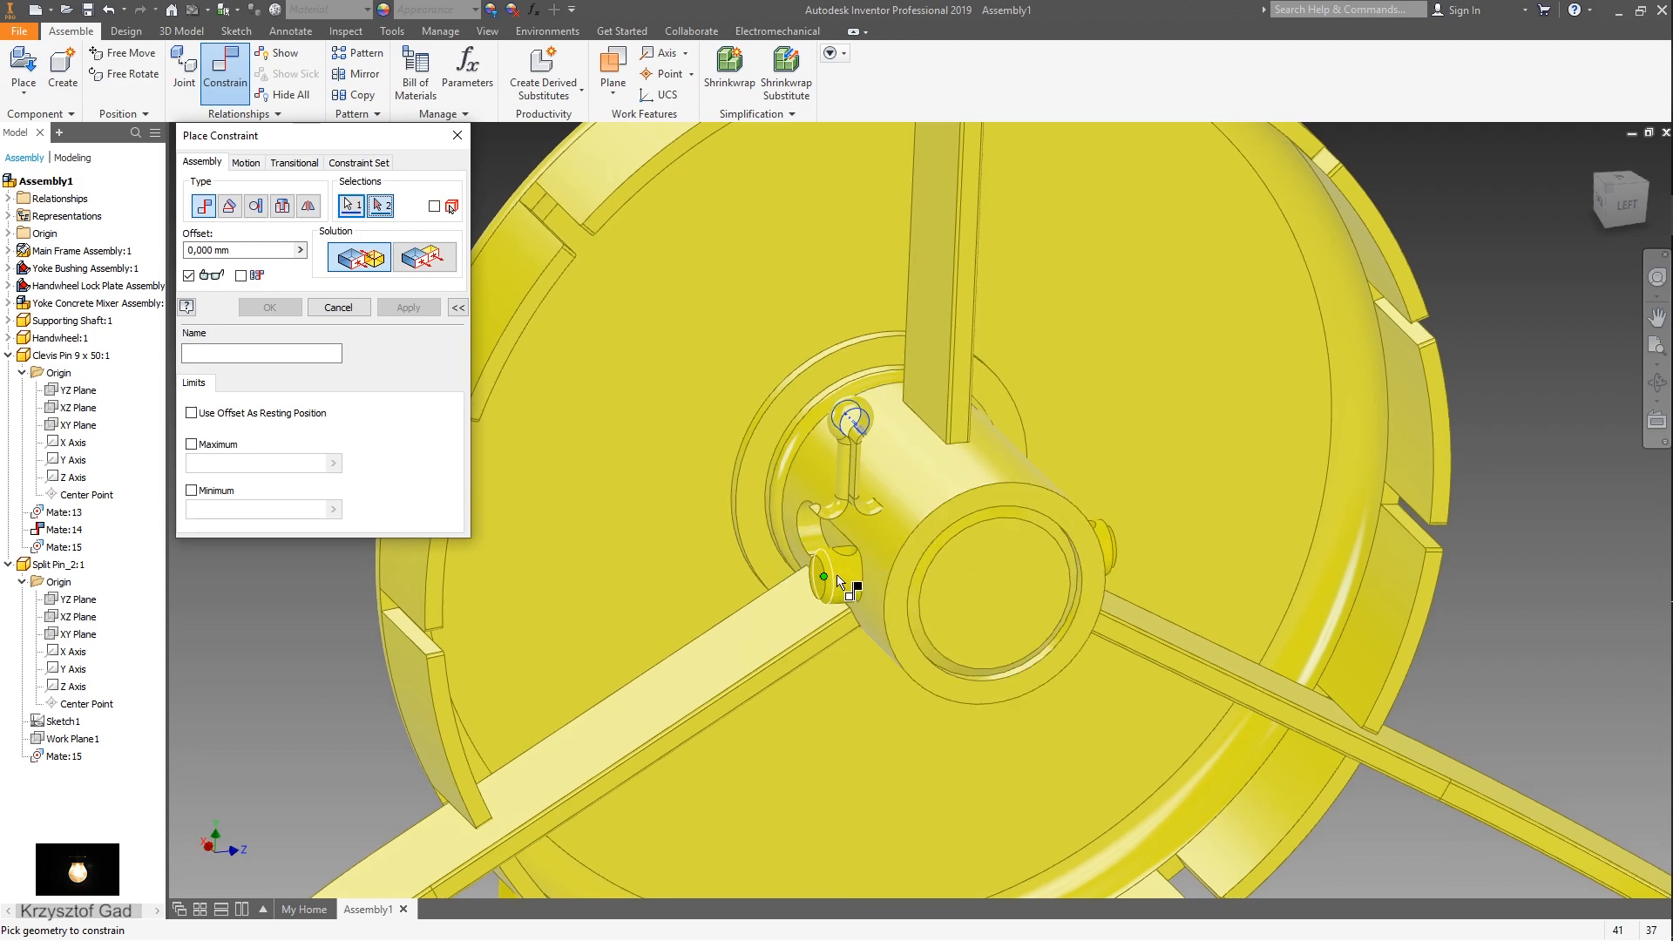
click(847, 580)
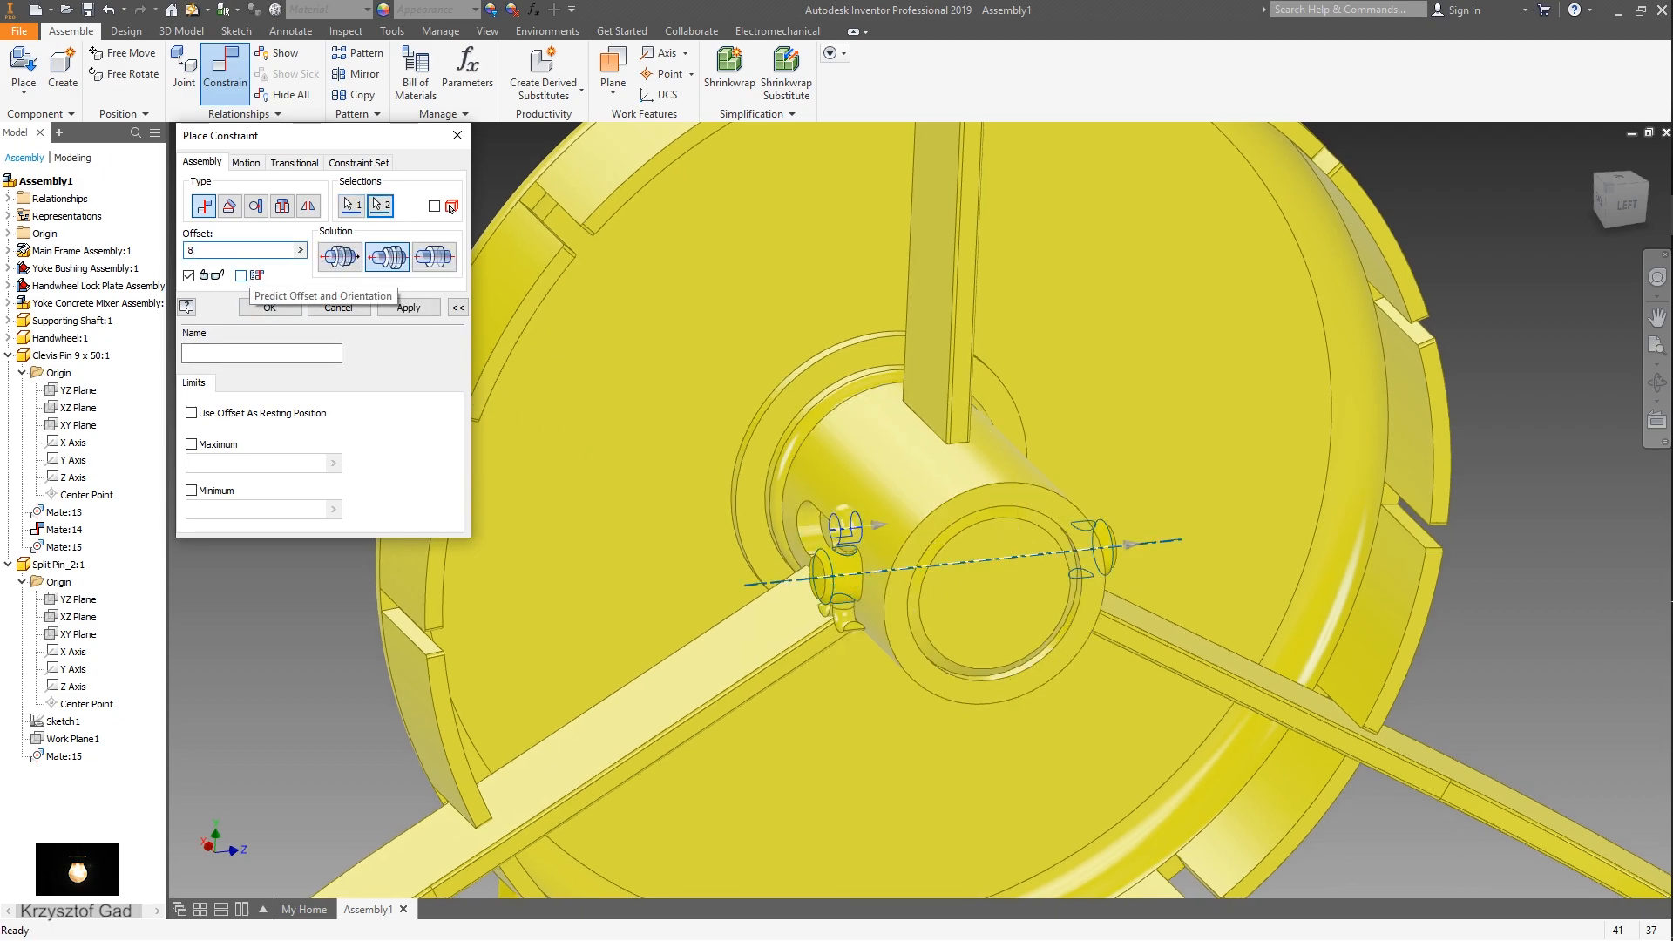
click(397, 309)
click(337, 308)
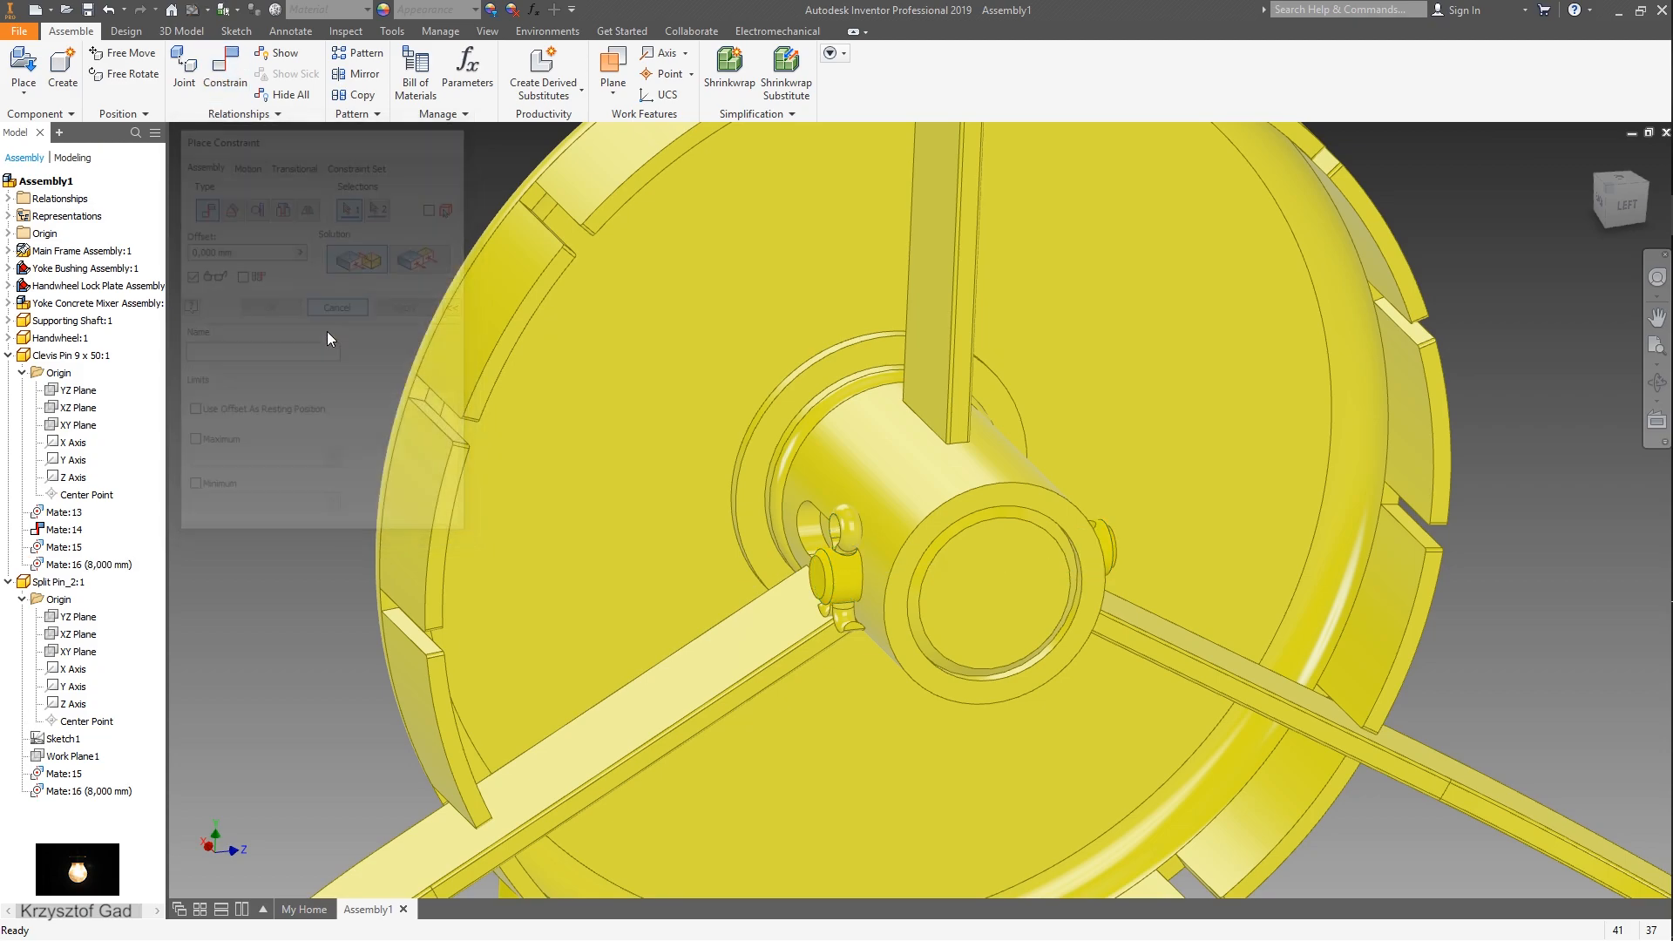
- Place a second instance of Split Pin_2.ipt in free space on the opposite side of the handwheel
right_click(269, 433)
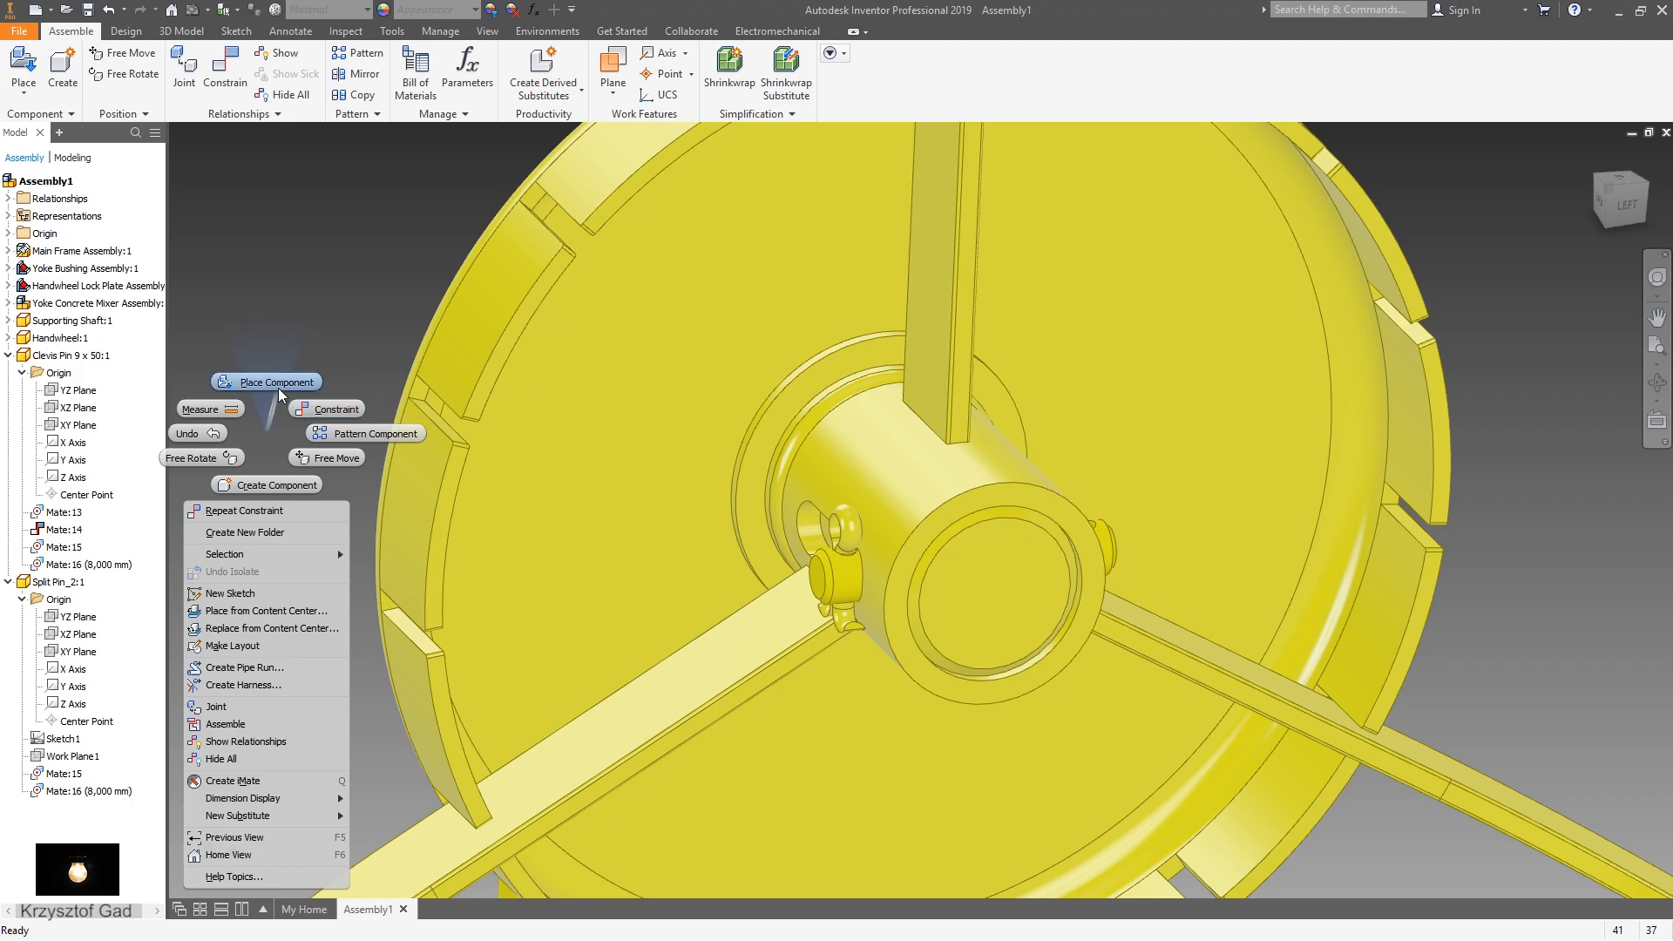
click(279, 389)
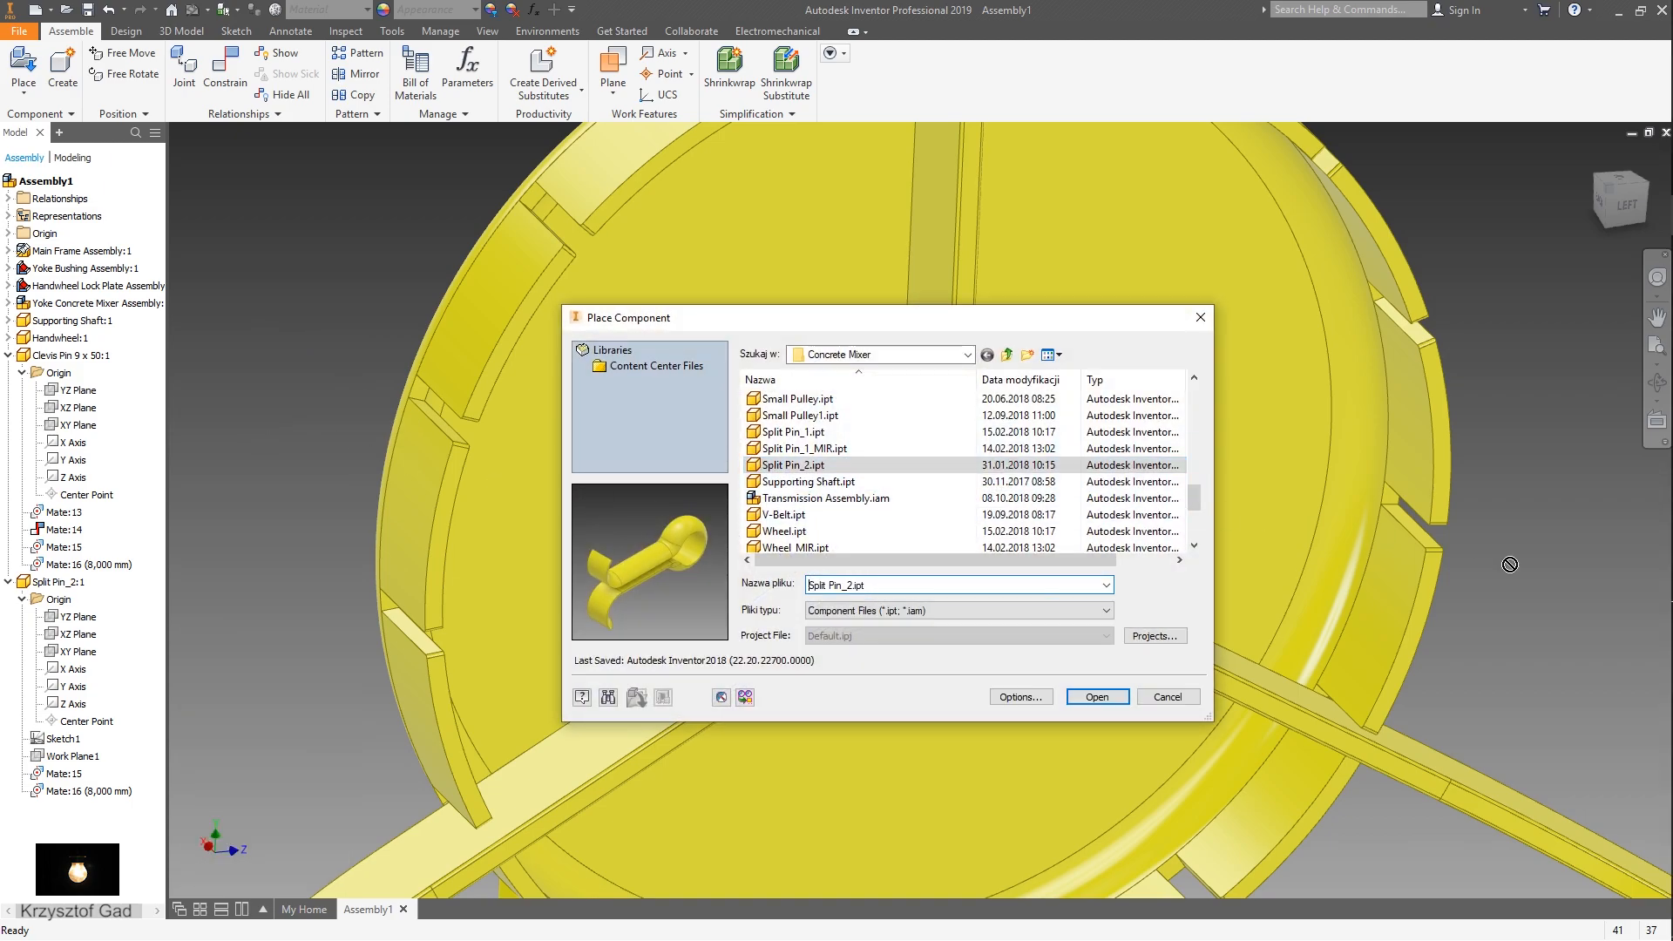
click(1094, 697)
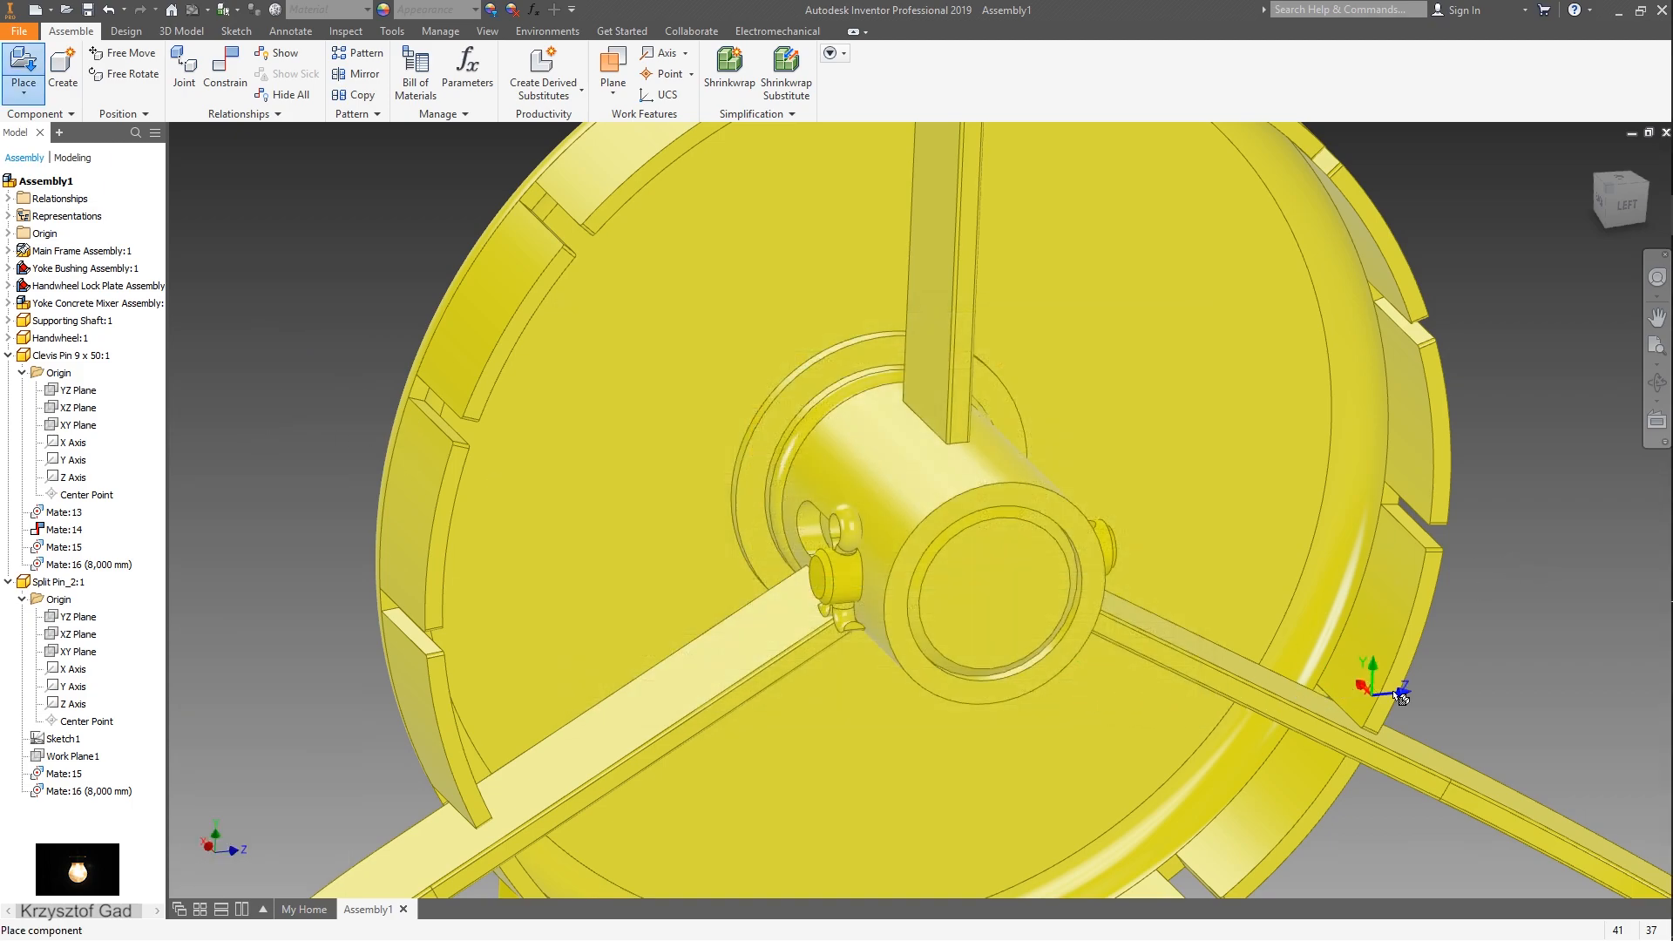
right_click(1456, 610)
click(1513, 613)
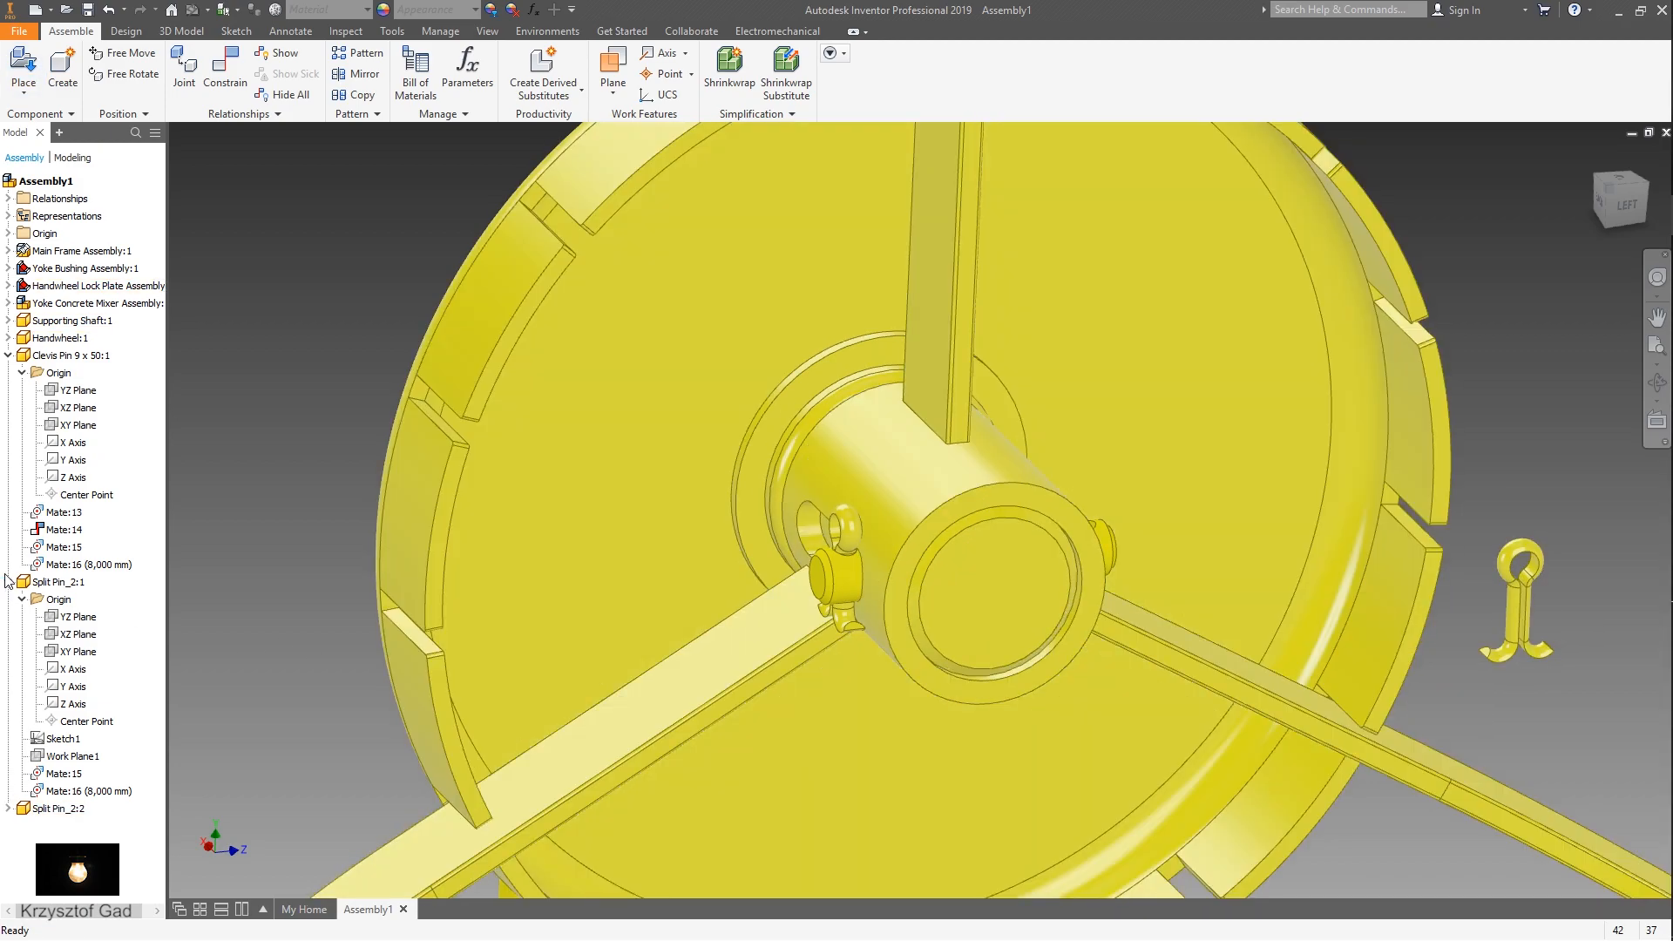
- Collapse the first split pin's features and expand the origin geometry of the second split pin
click(7, 582)
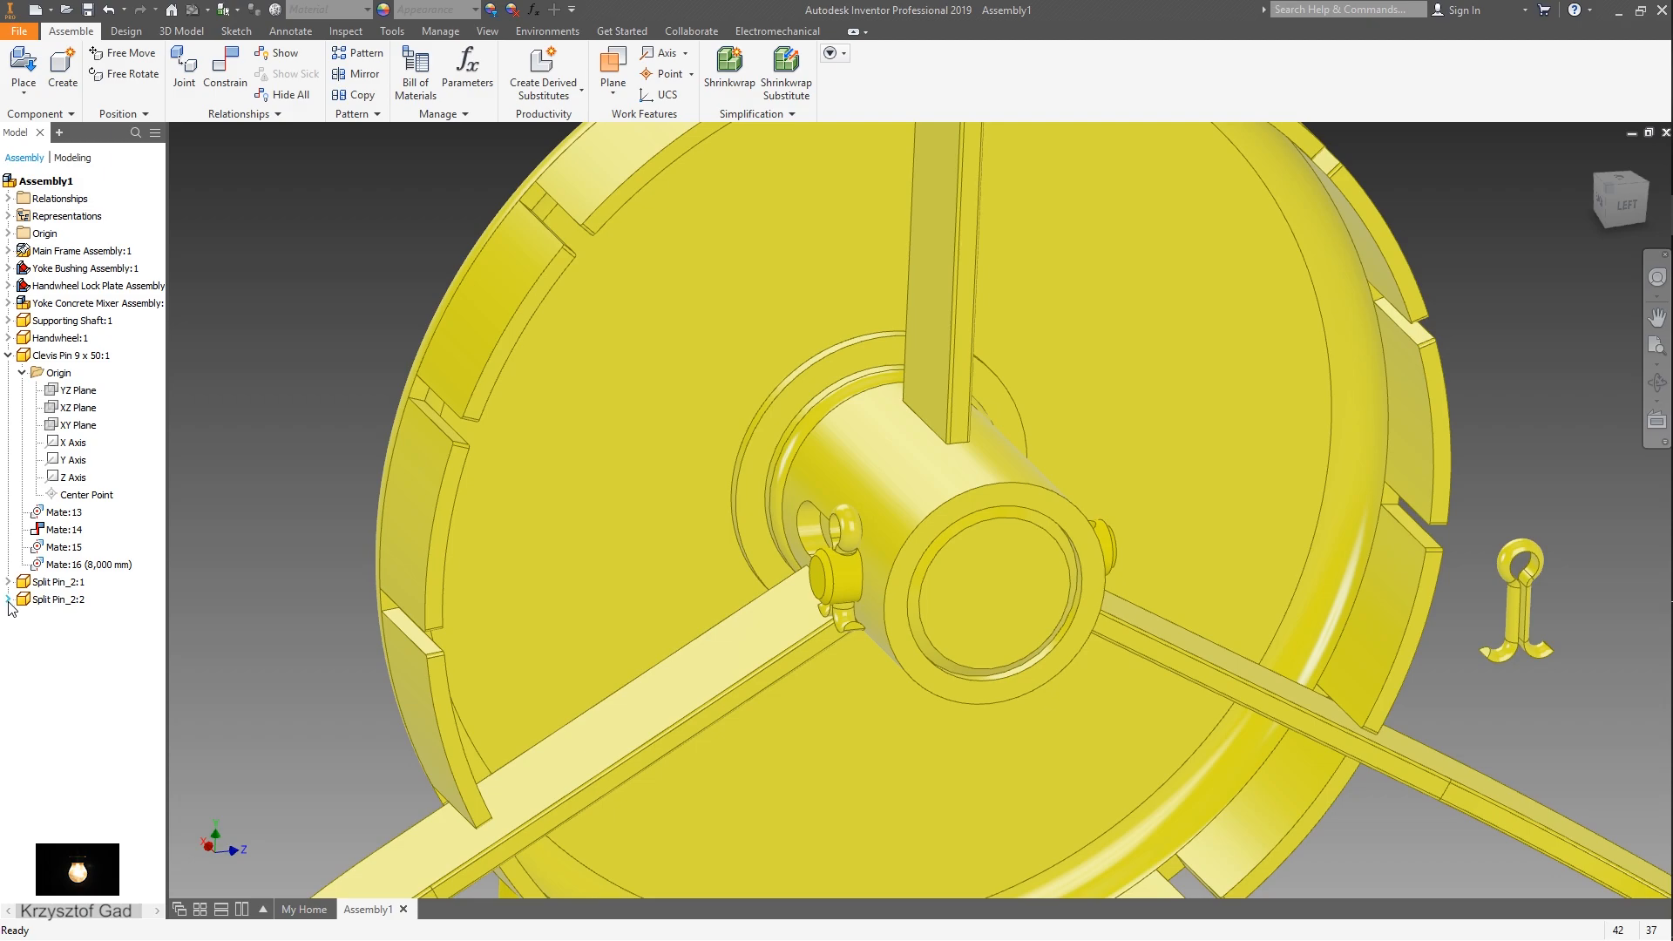
click(23, 617)
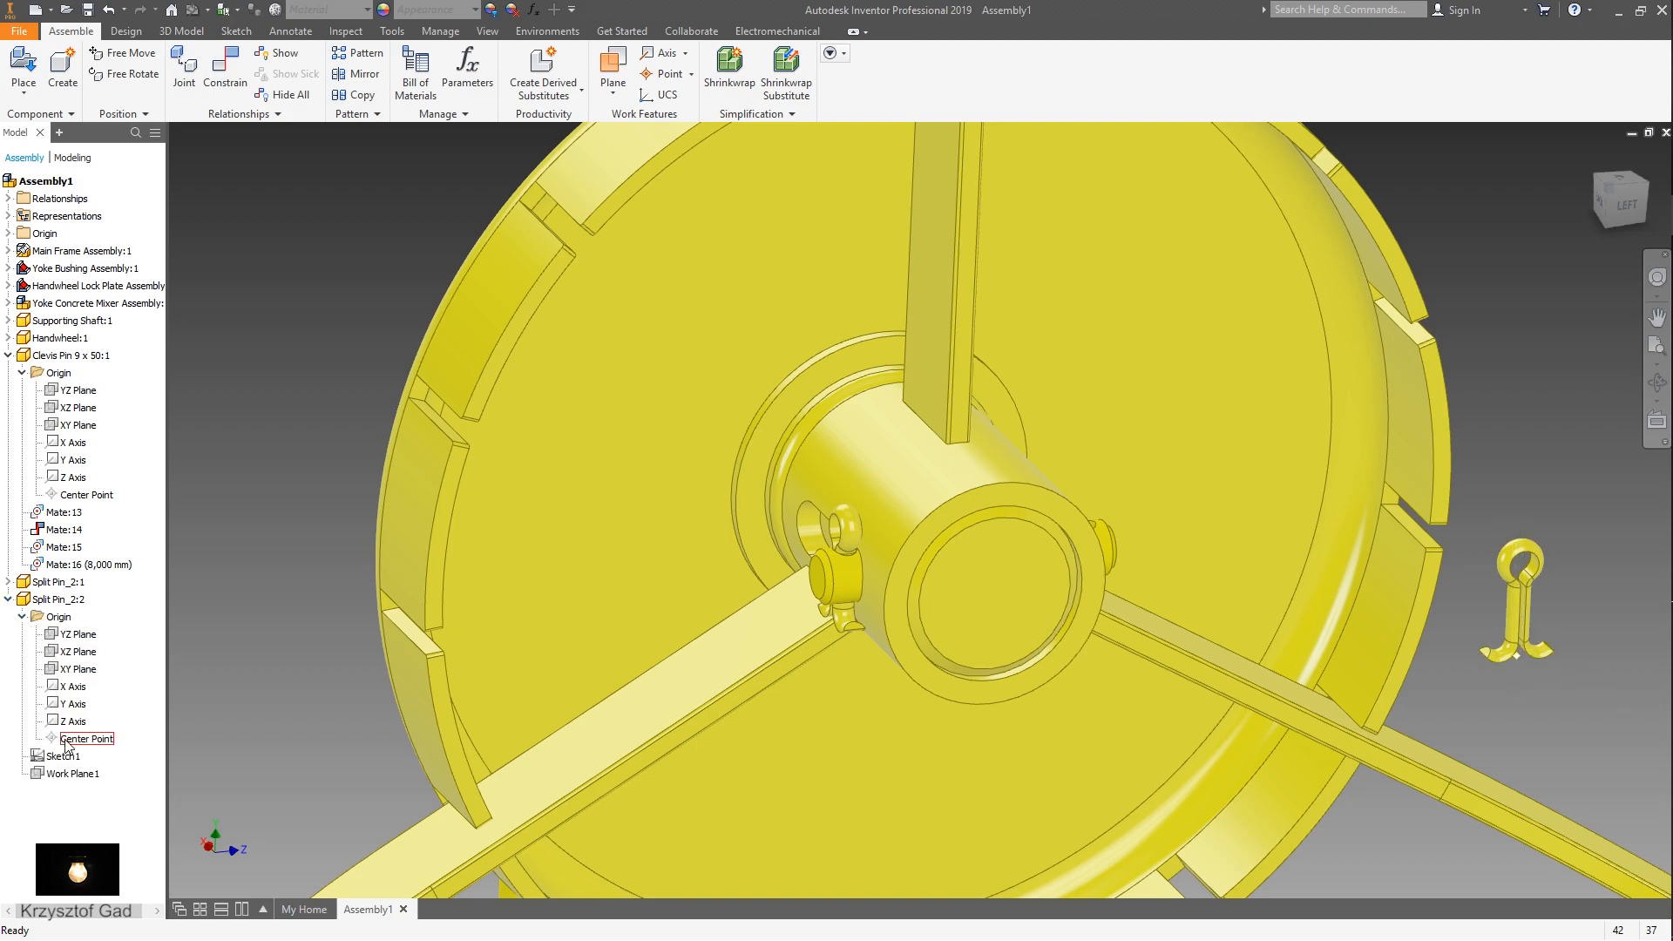
right_click(223, 601)
click(281, 575)
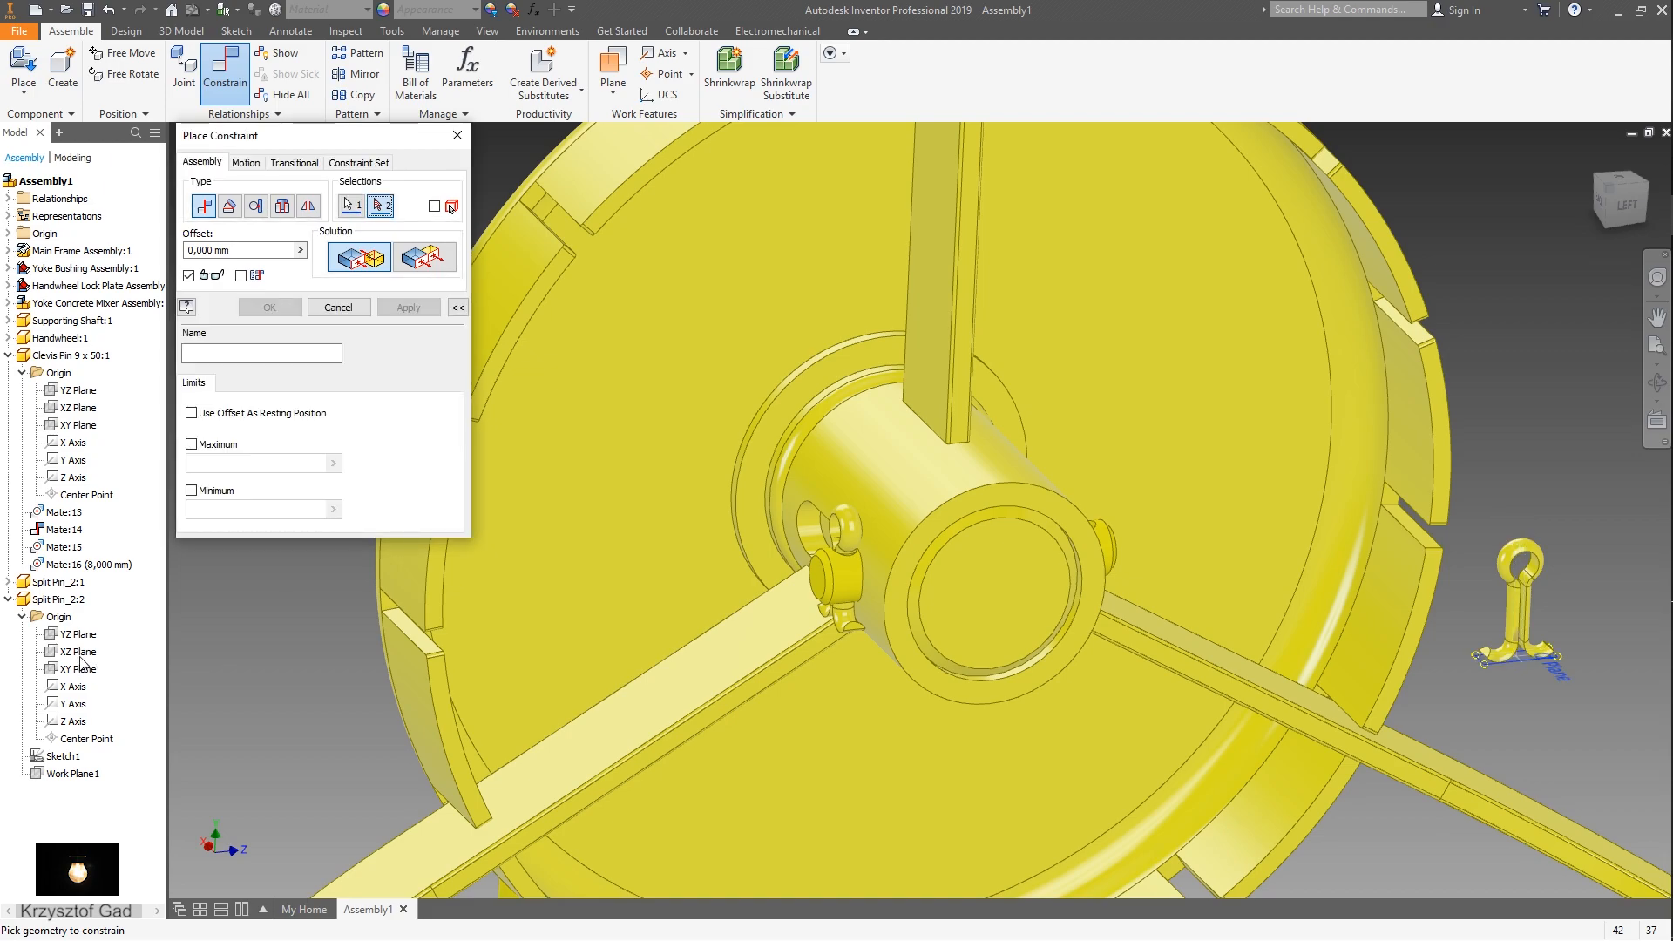
click(338, 308)
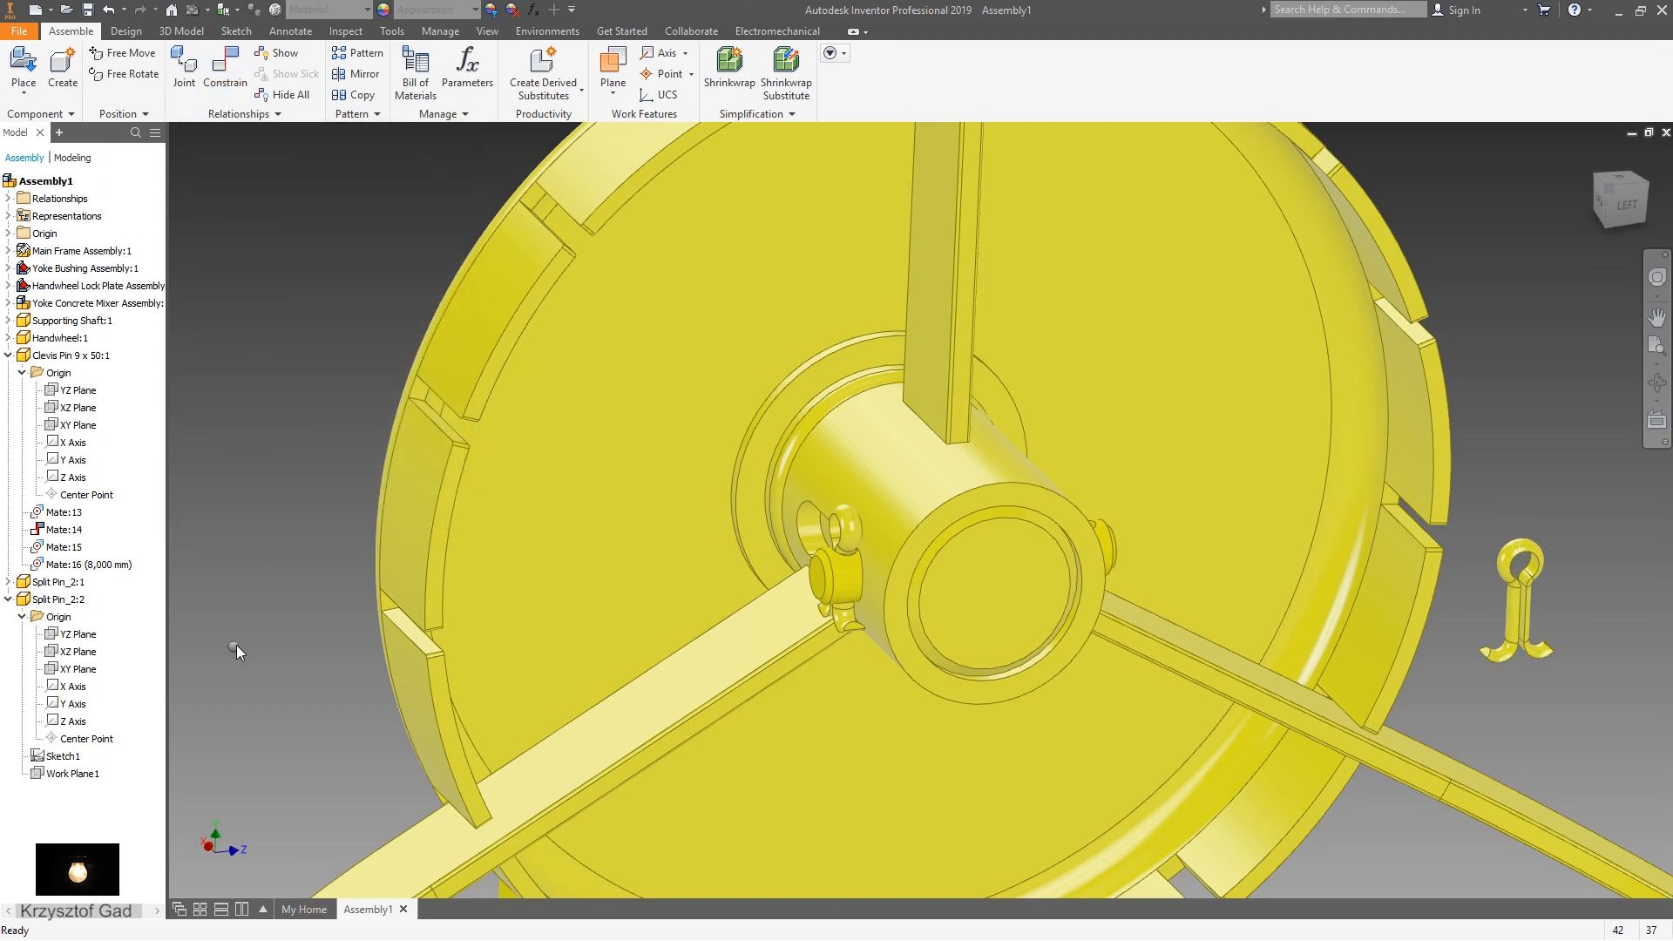
- Mate the second split pin's Y axis to the axis of the small hole at the clevis pin's other end, using the aligned solution
right_click(237, 644)
click(284, 620)
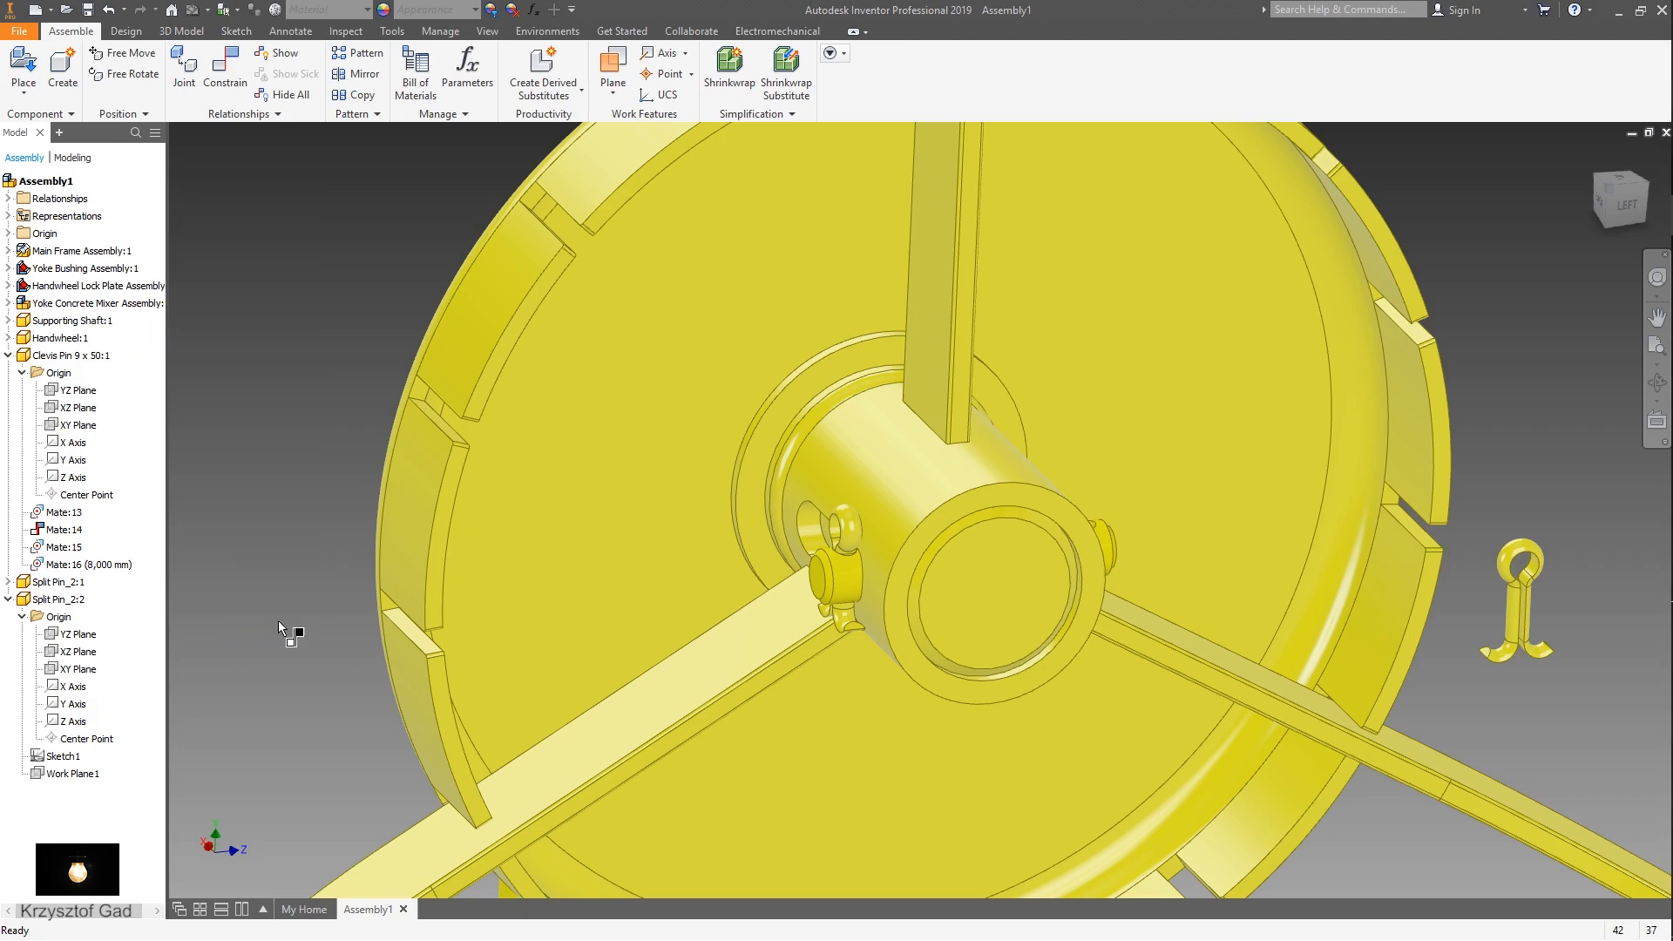
shift+middle_drag(411, 708, 728, 691)
scroll(773, 590, up, 3)
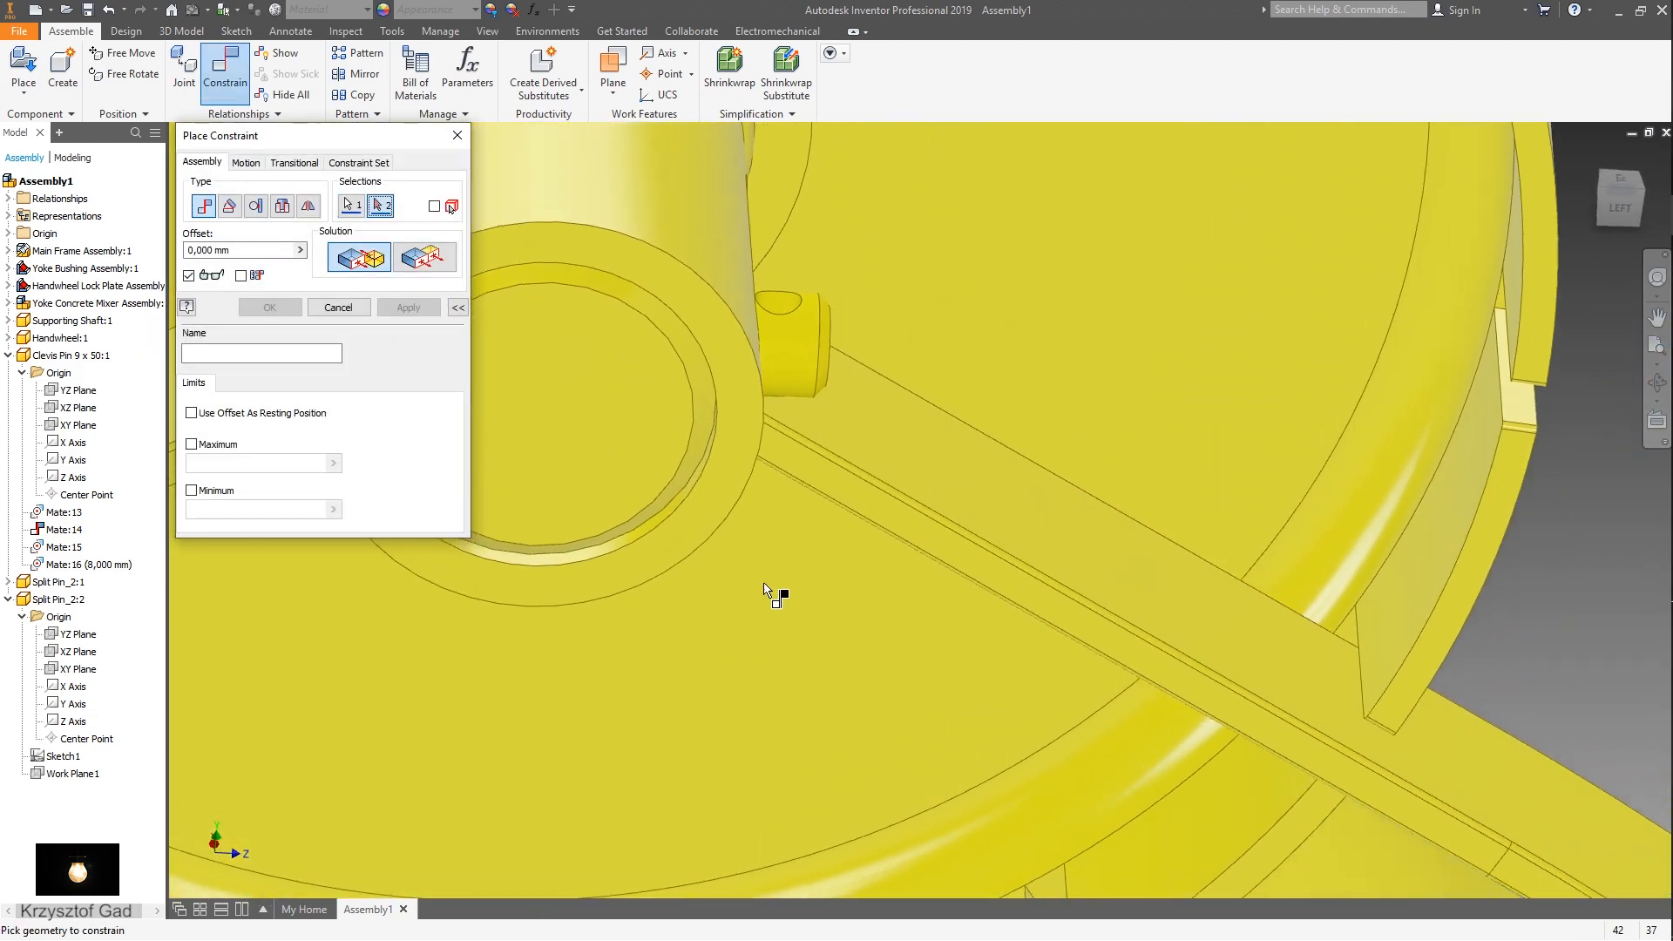
click(761, 294)
scroll(761, 293, down, 5)
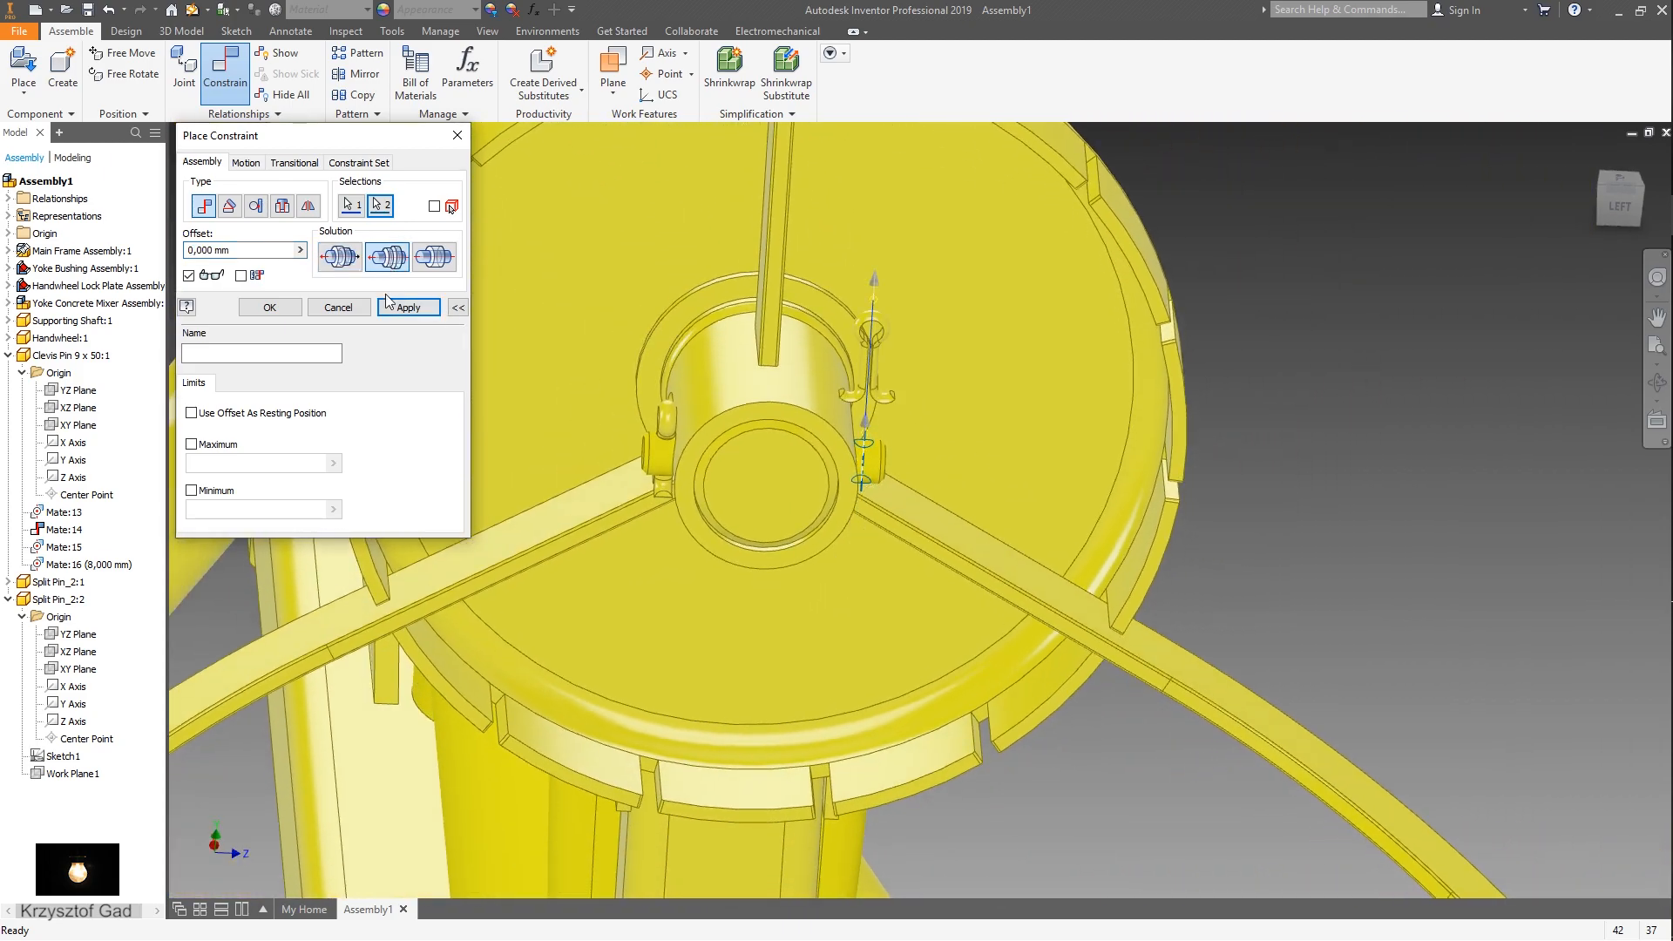
click(408, 307)
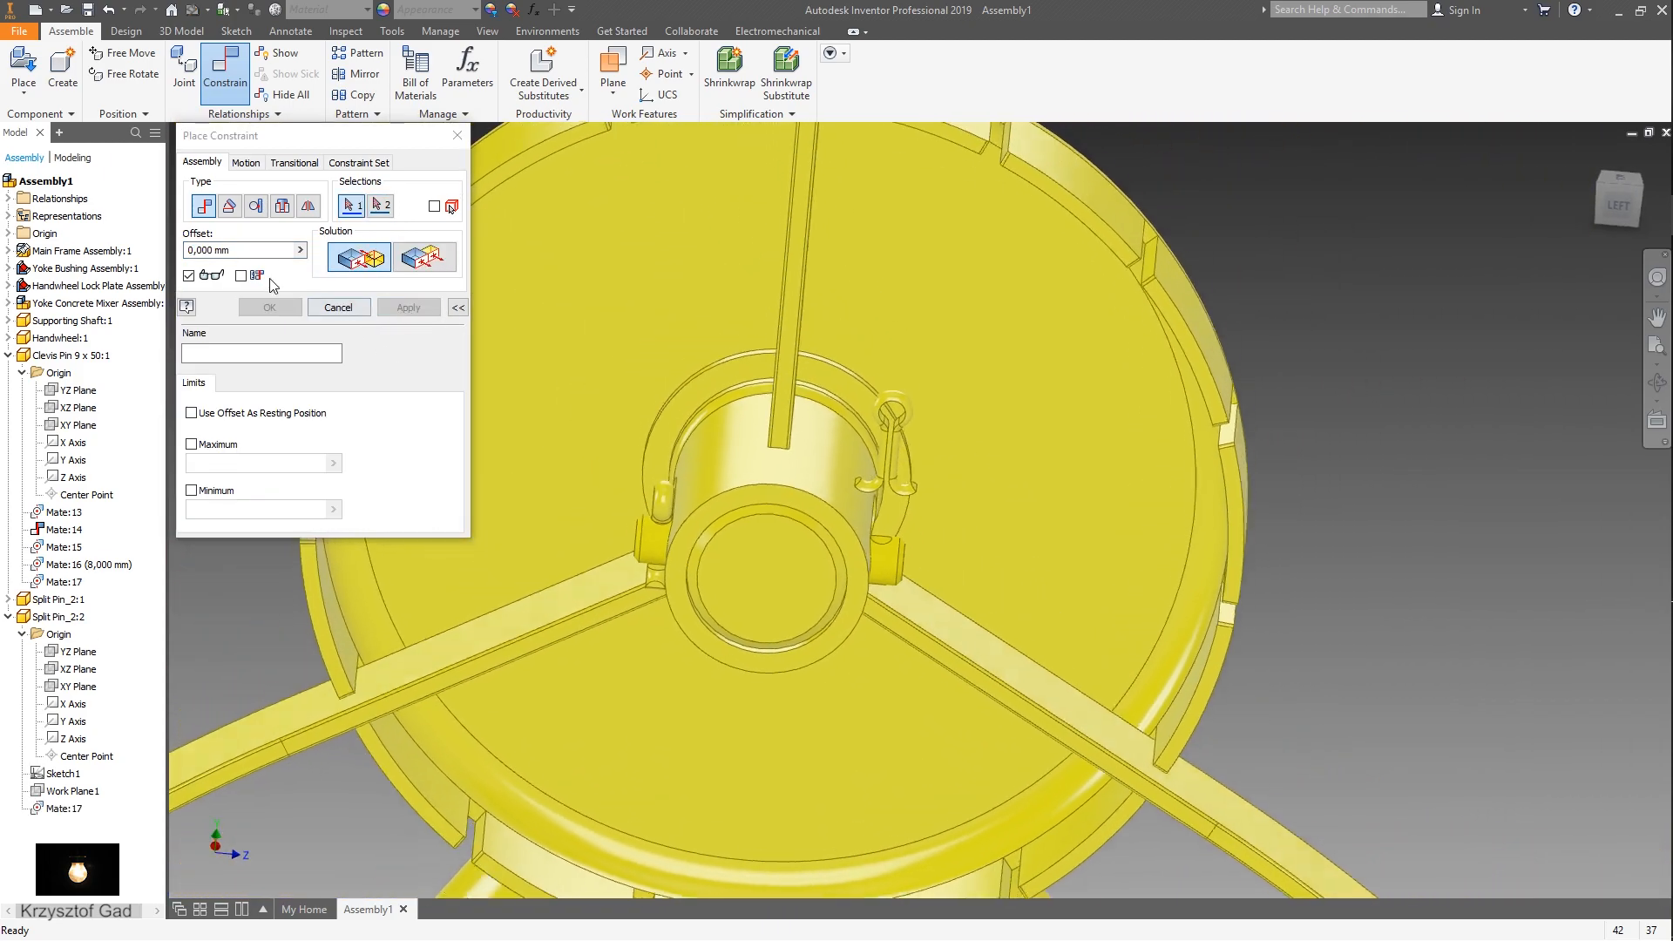
- Mate the second split pin's eye to the clevis pin's axis with an offset of 8 mm
shift+middle_drag(767, 423, 694, 454)
scroll(697, 457, up, 4)
middle_drag(695, 572, 672, 602)
click(531, 555)
click(675, 610)
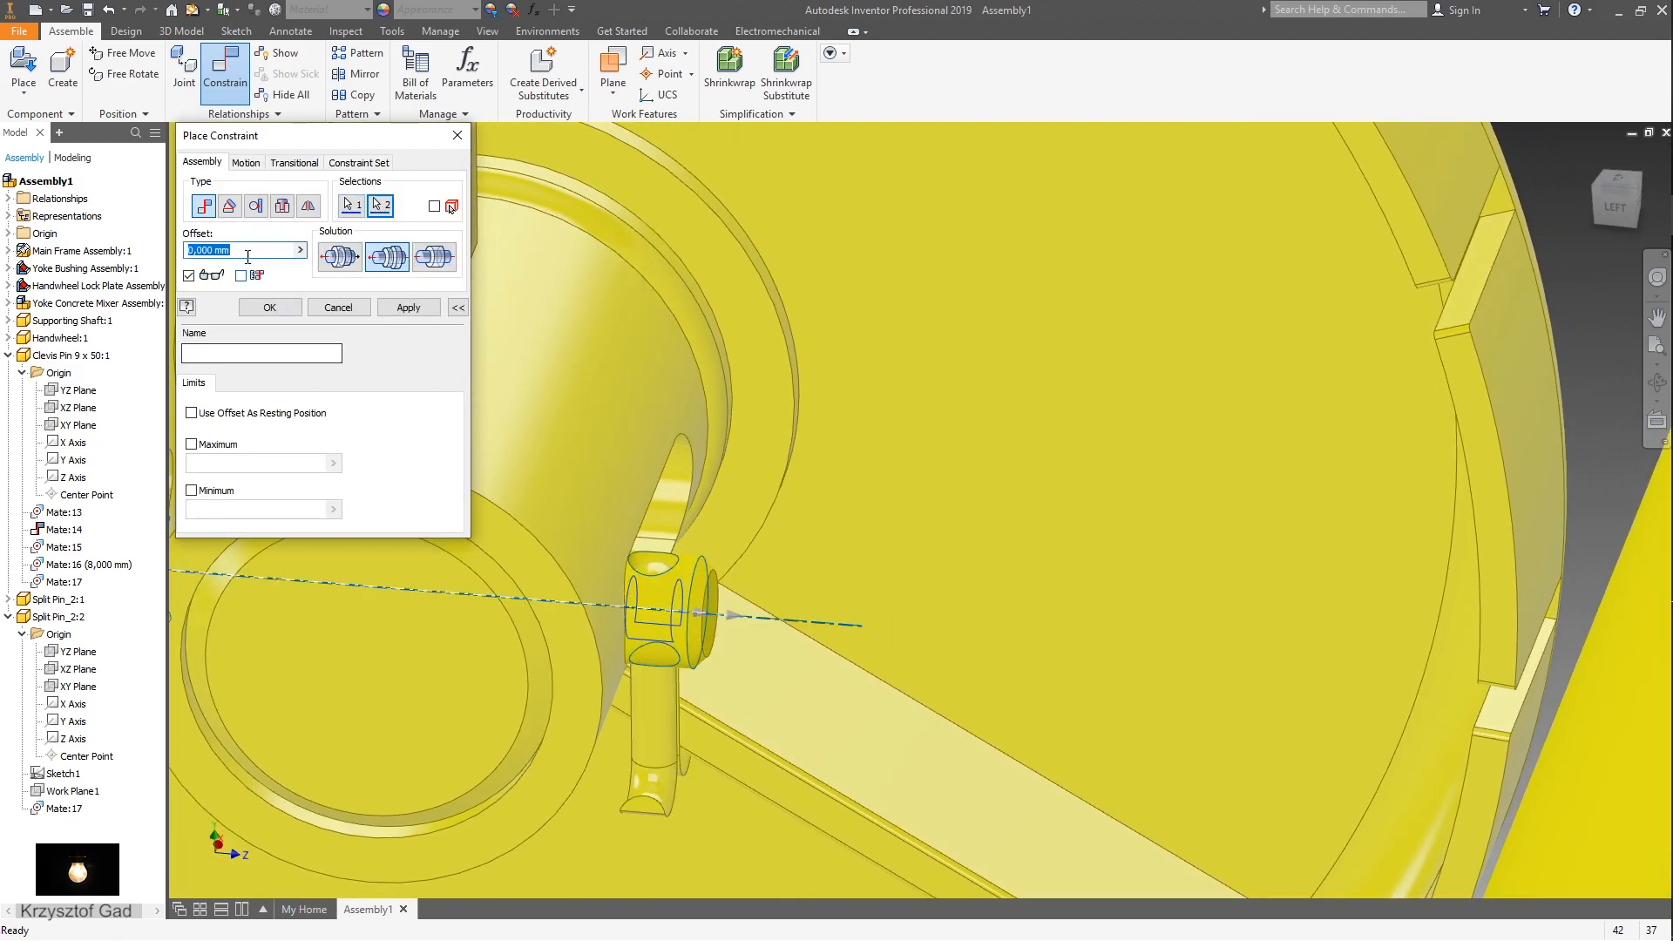
key(Return)
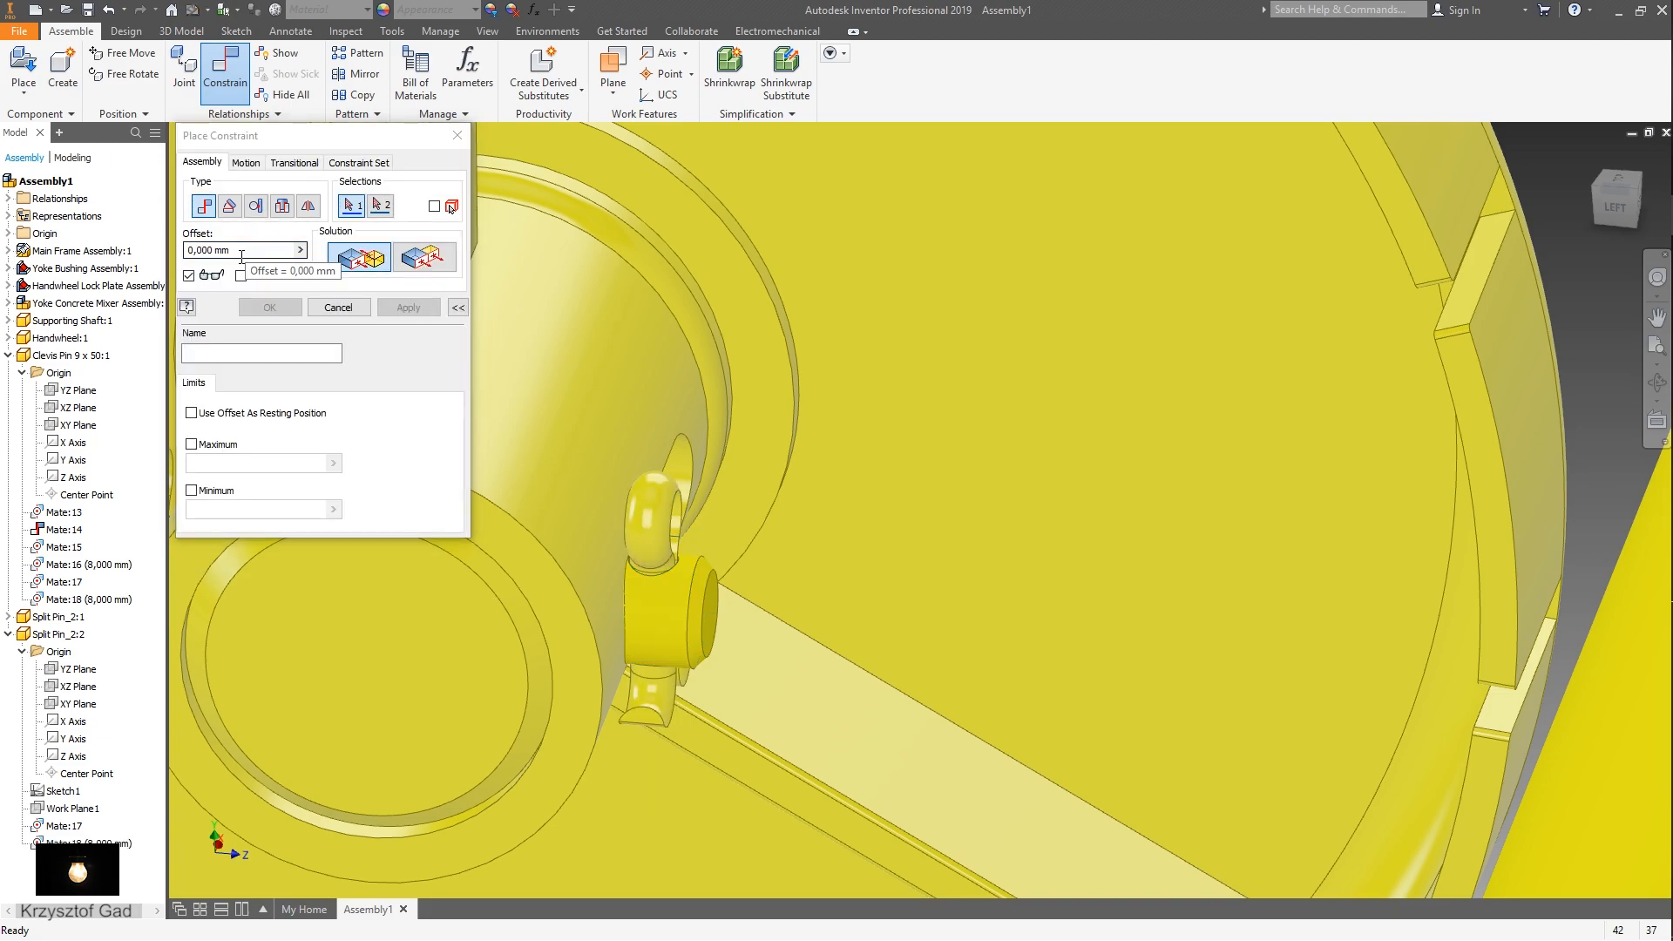
click(458, 308)
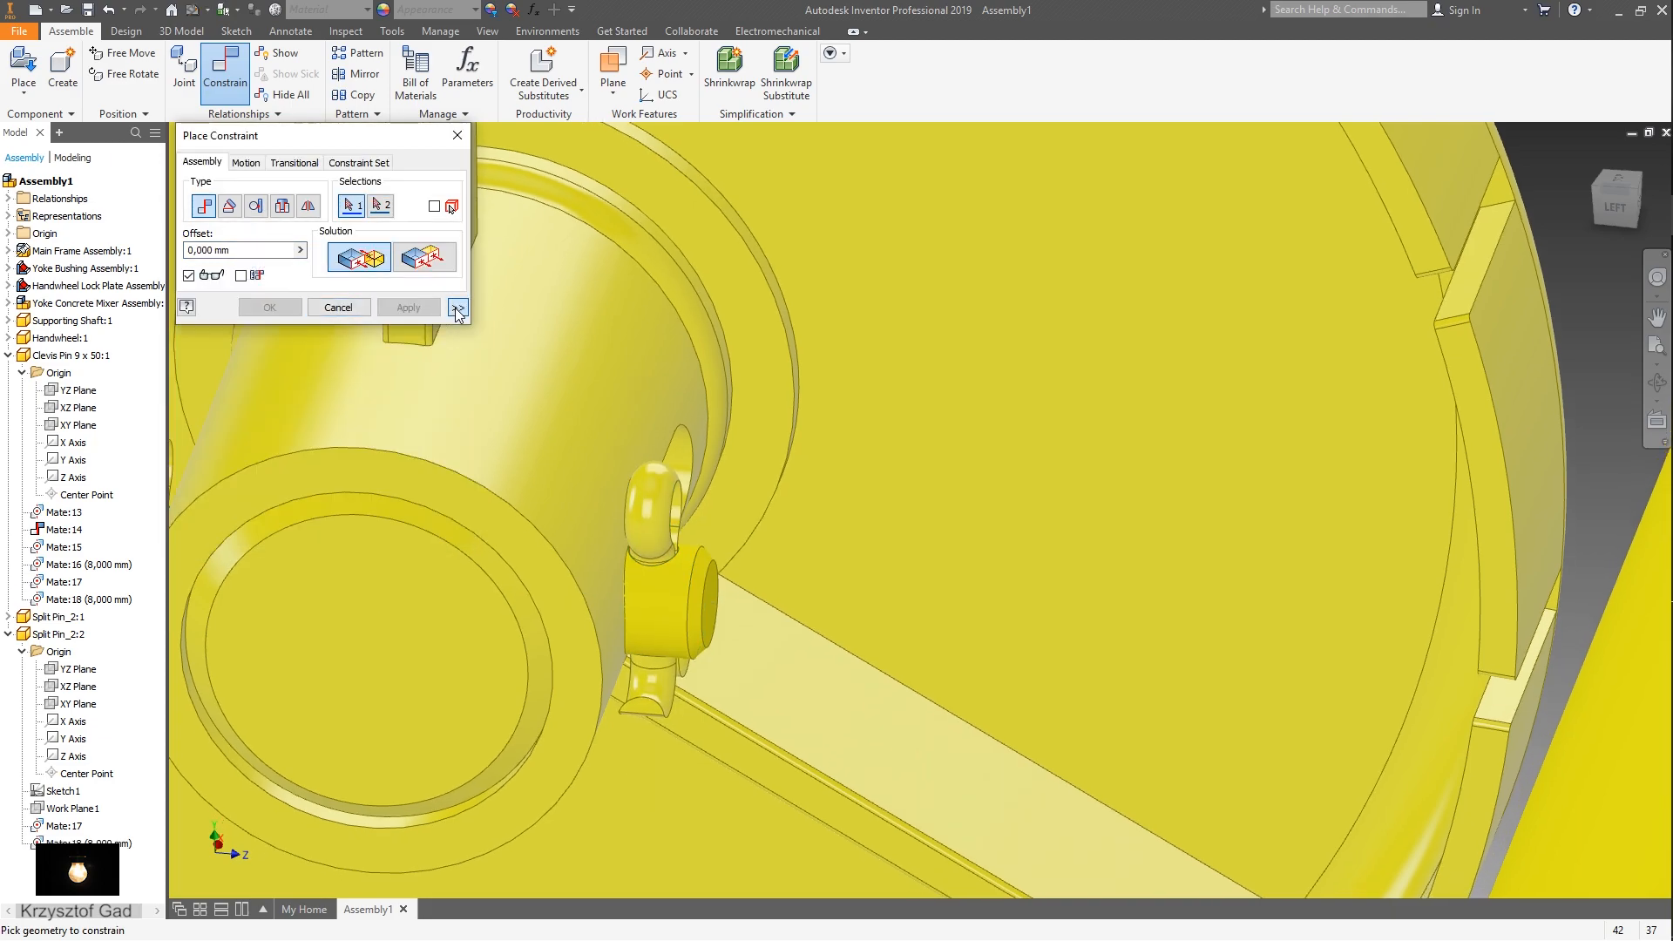
click(365, 310)
- Rotate the handwheel to test its motion, undo the rotation and return to the home view
scroll(356, 322, down, 10)
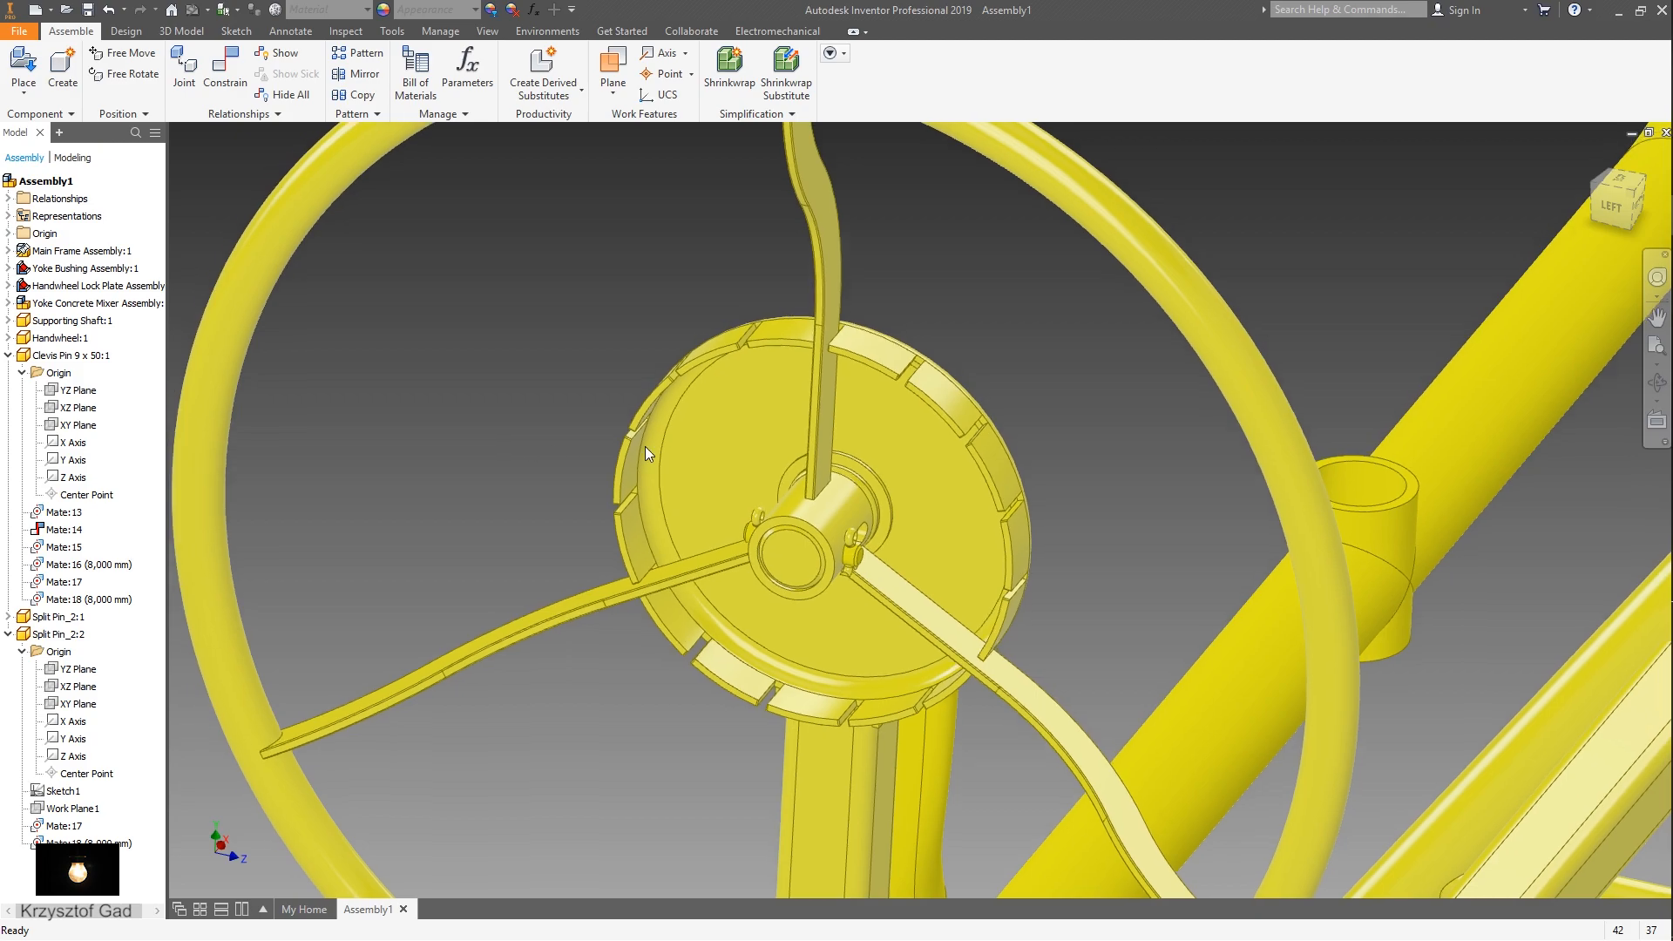
scroll(609, 448, down, 3)
drag(986, 278, 636, 242)
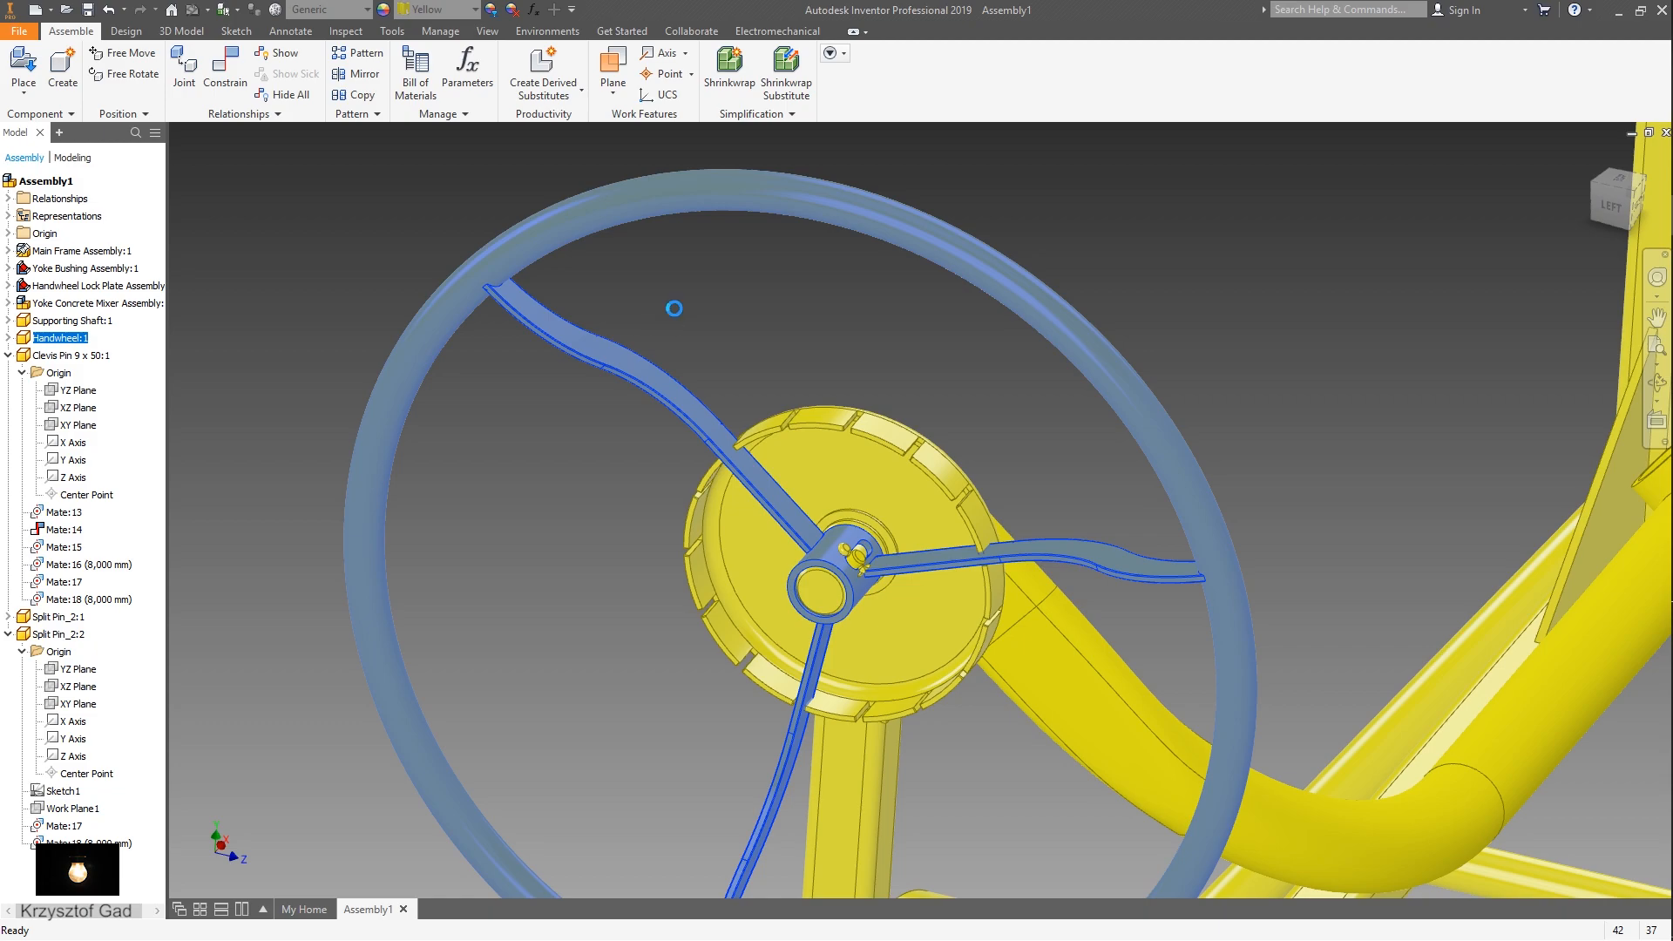
key(ctrl+z)
scroll(540, 410, down, 1)
key(F6)
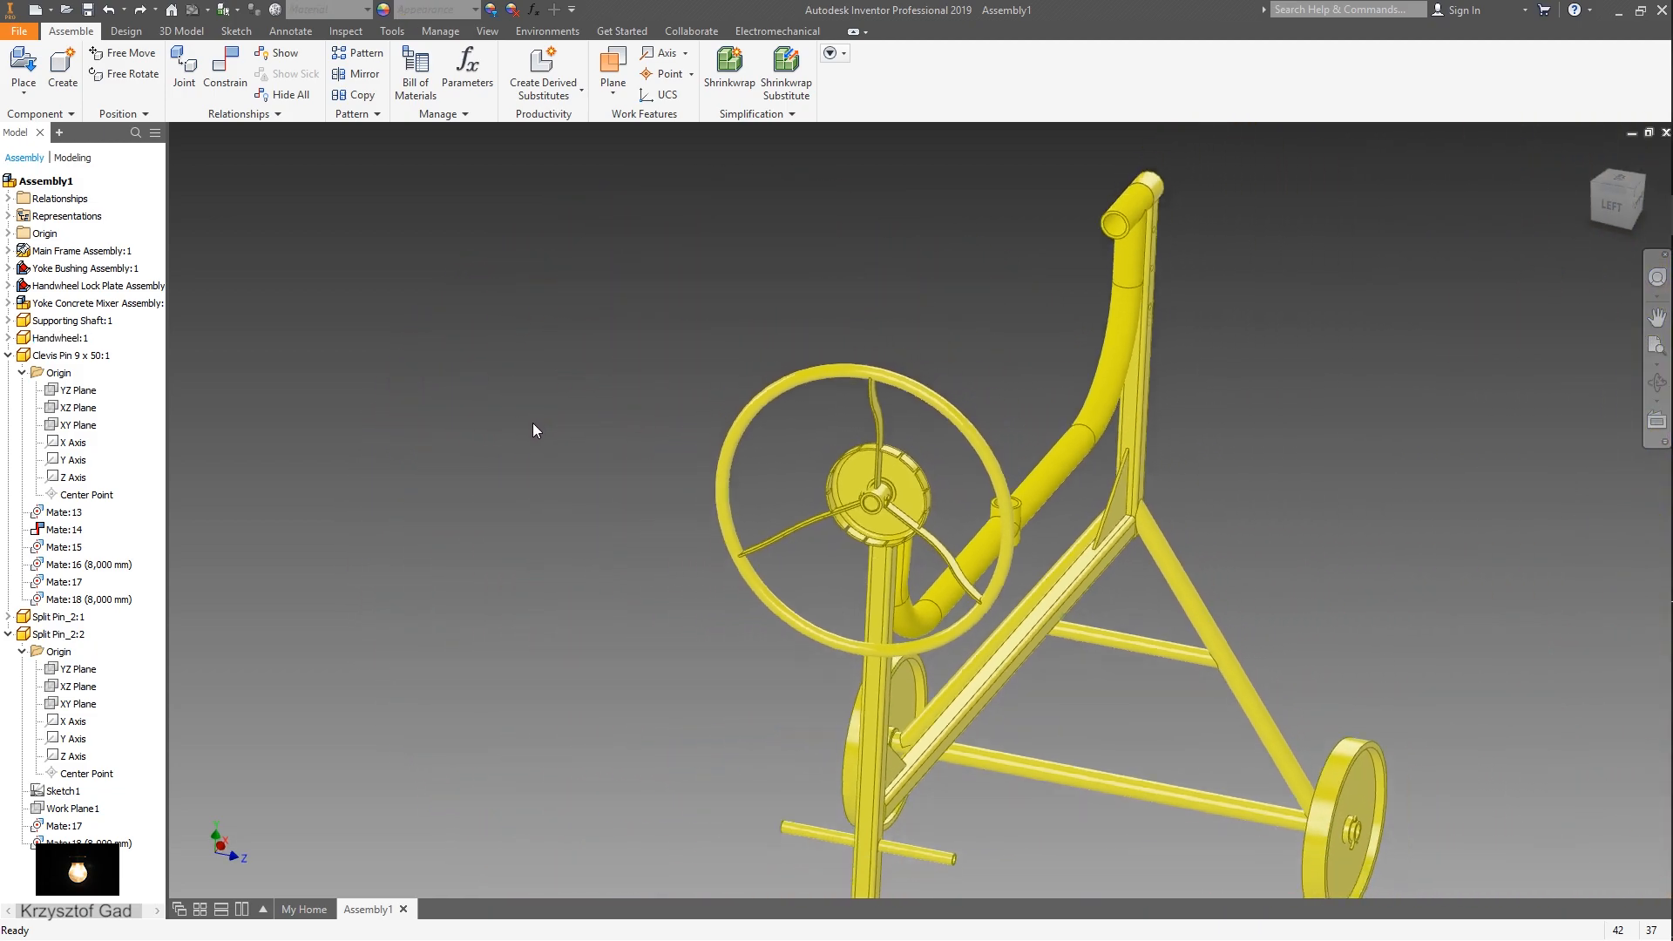
- Place one instance of Drum Assembly.iam in the assembly, above the yoke
right_click(583, 636)
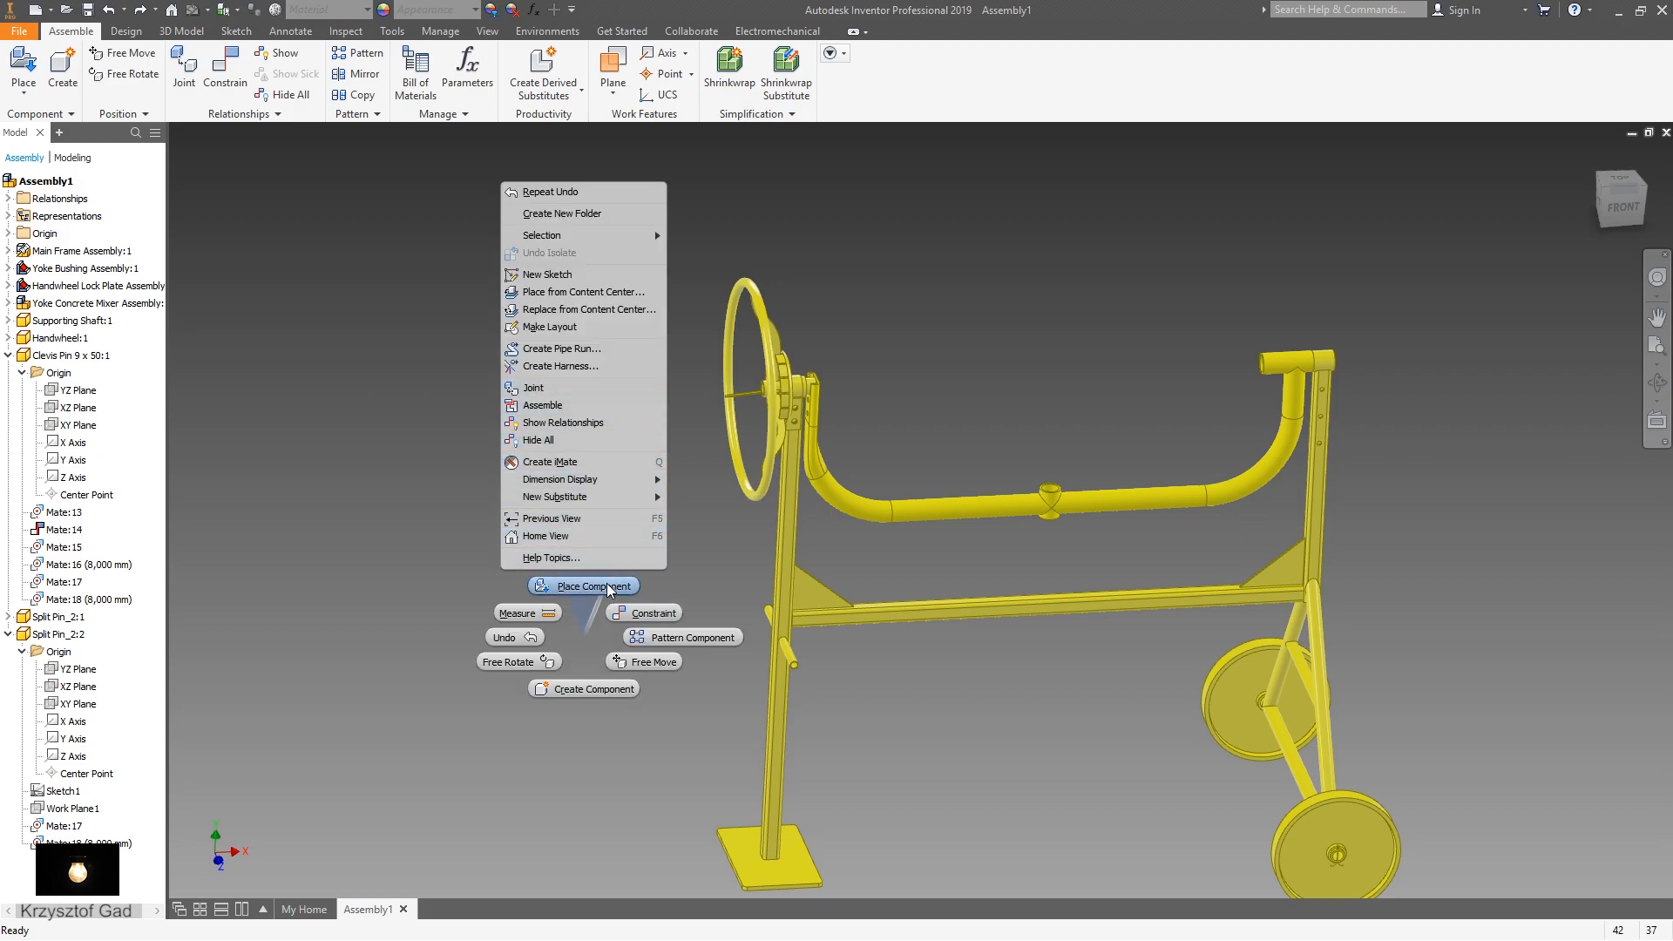
click(609, 586)
scroll(865, 502, up, 3)
scroll(865, 502, up, 6)
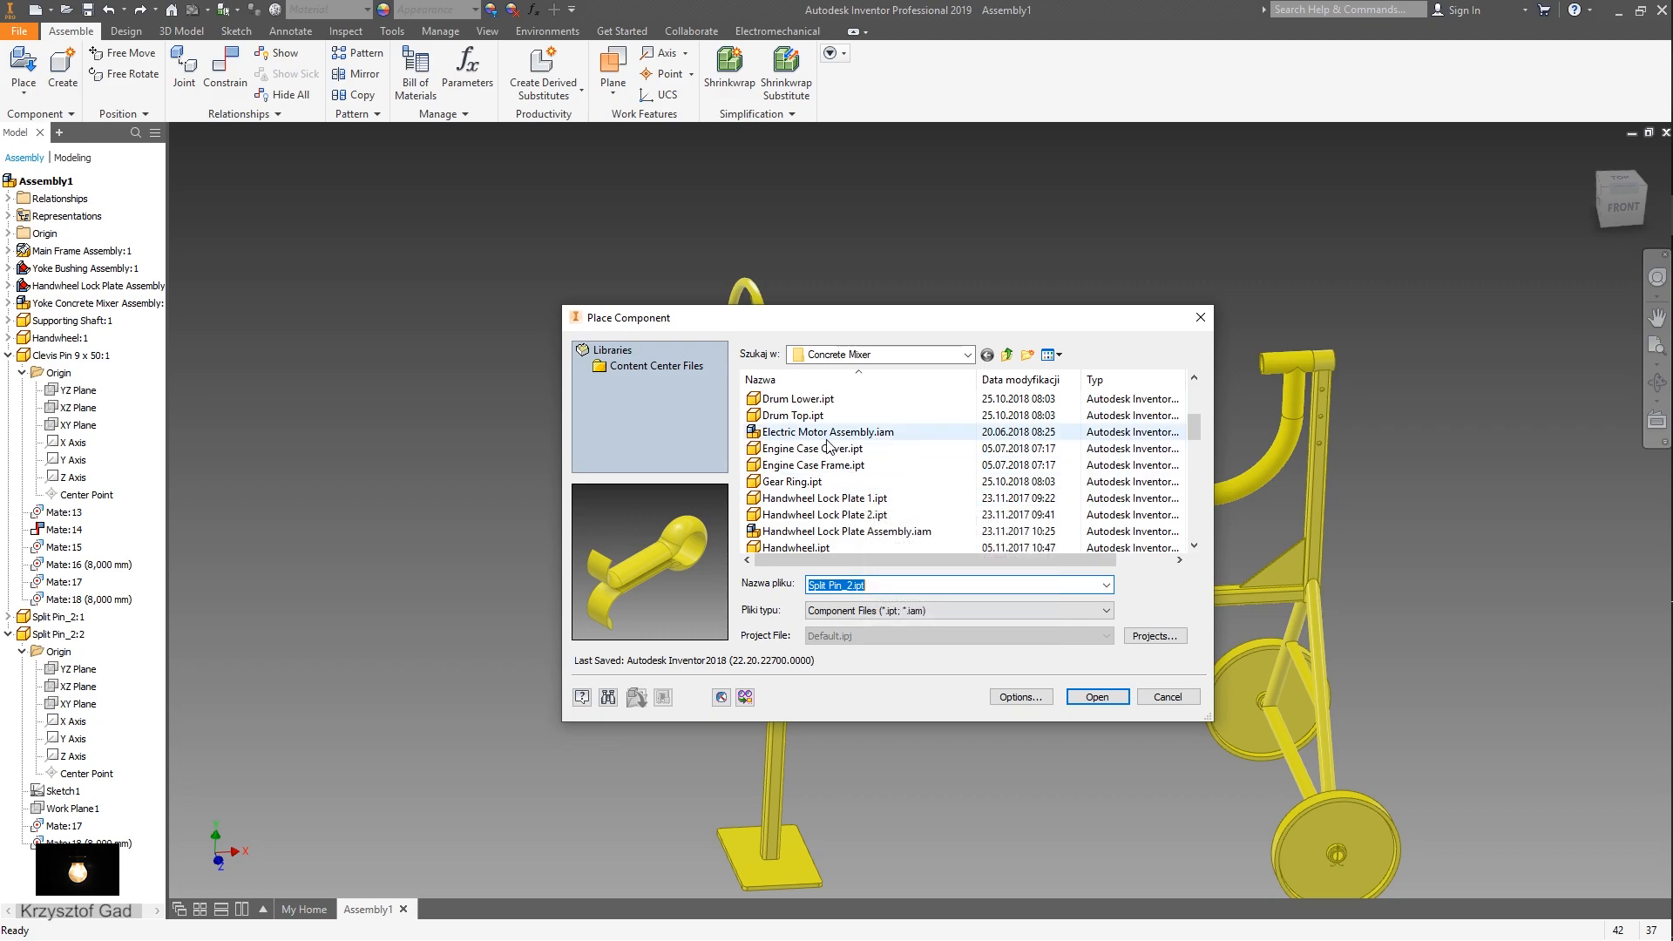
scroll(828, 446, up, 1)
click(828, 432)
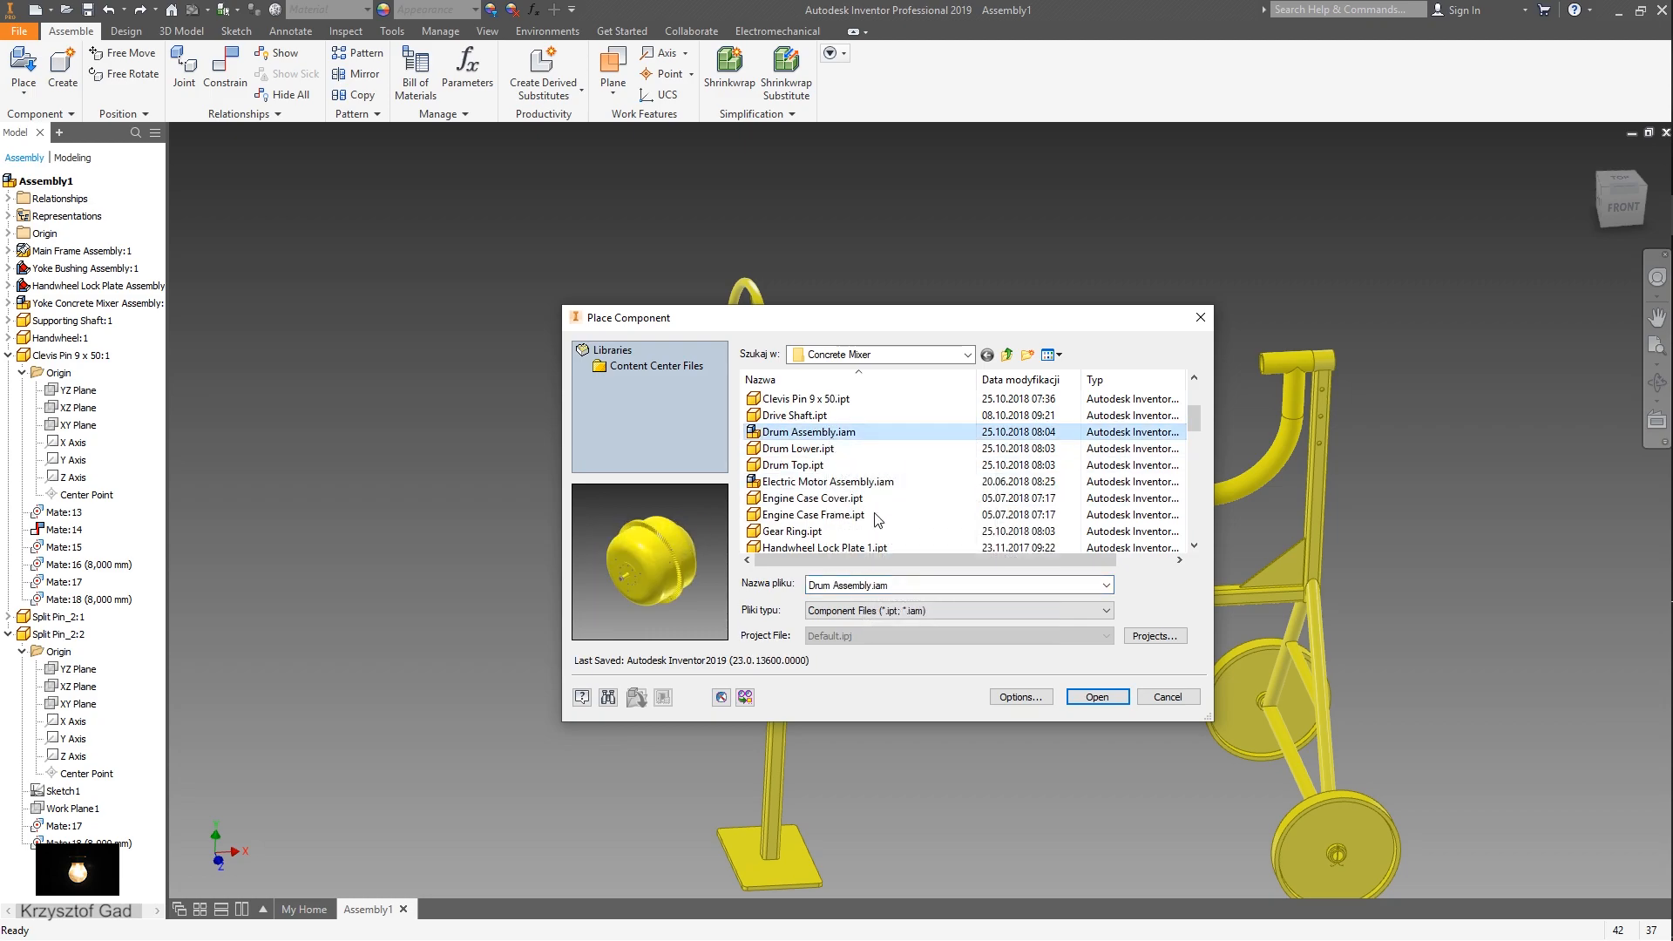
click(1108, 701)
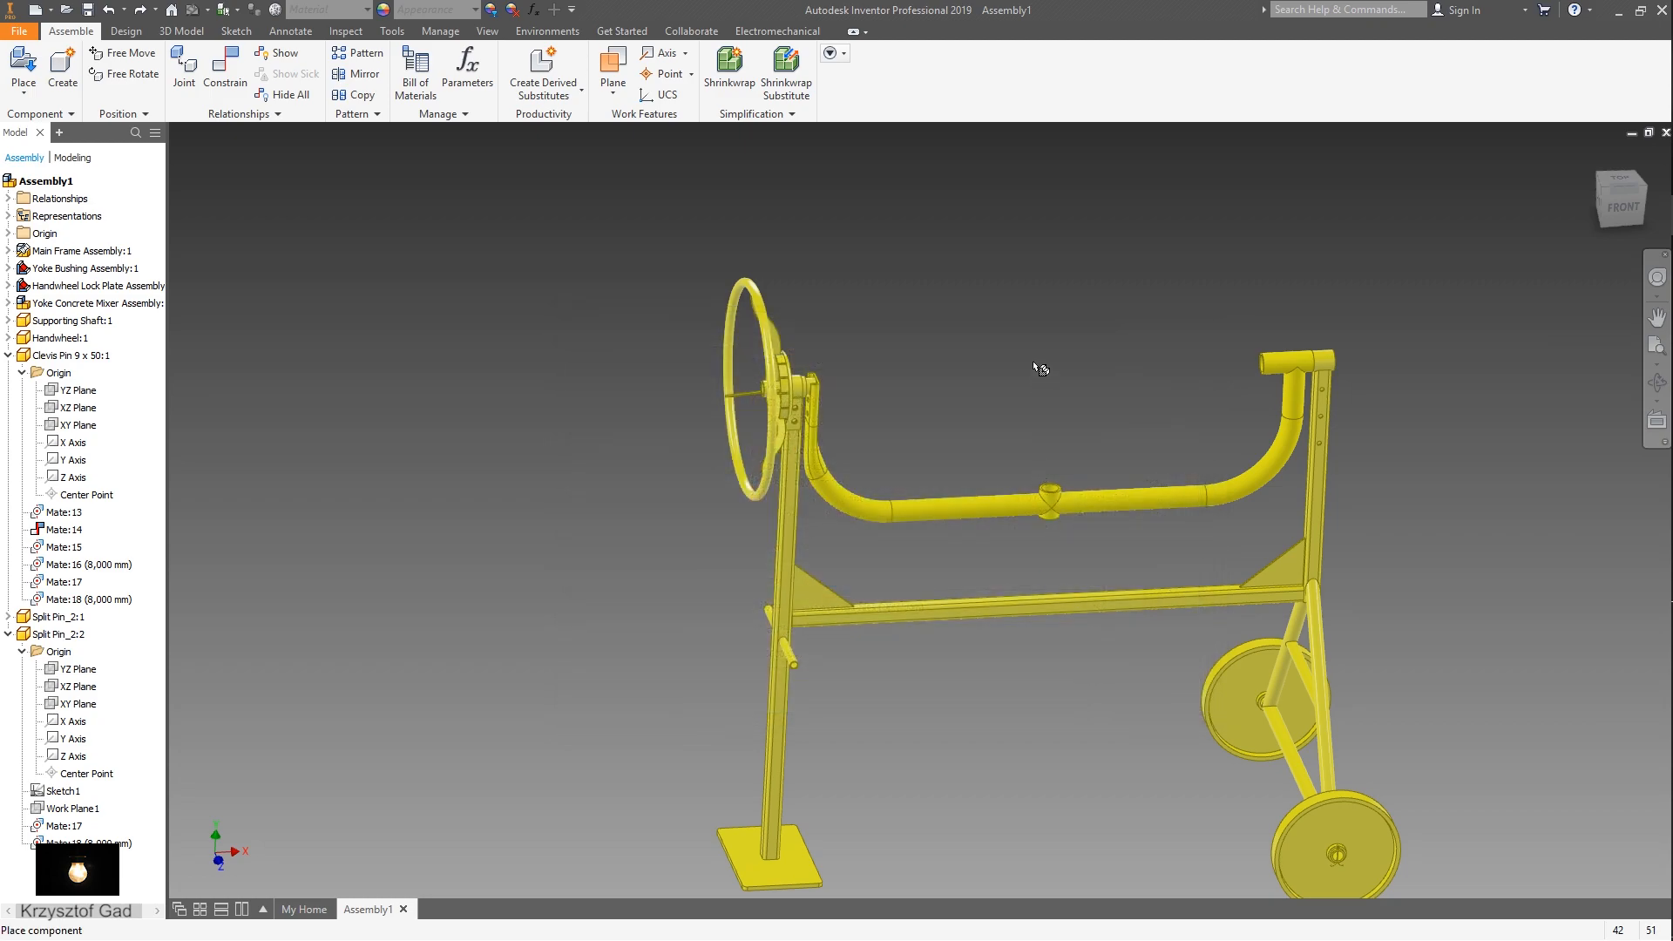
click(1017, 388)
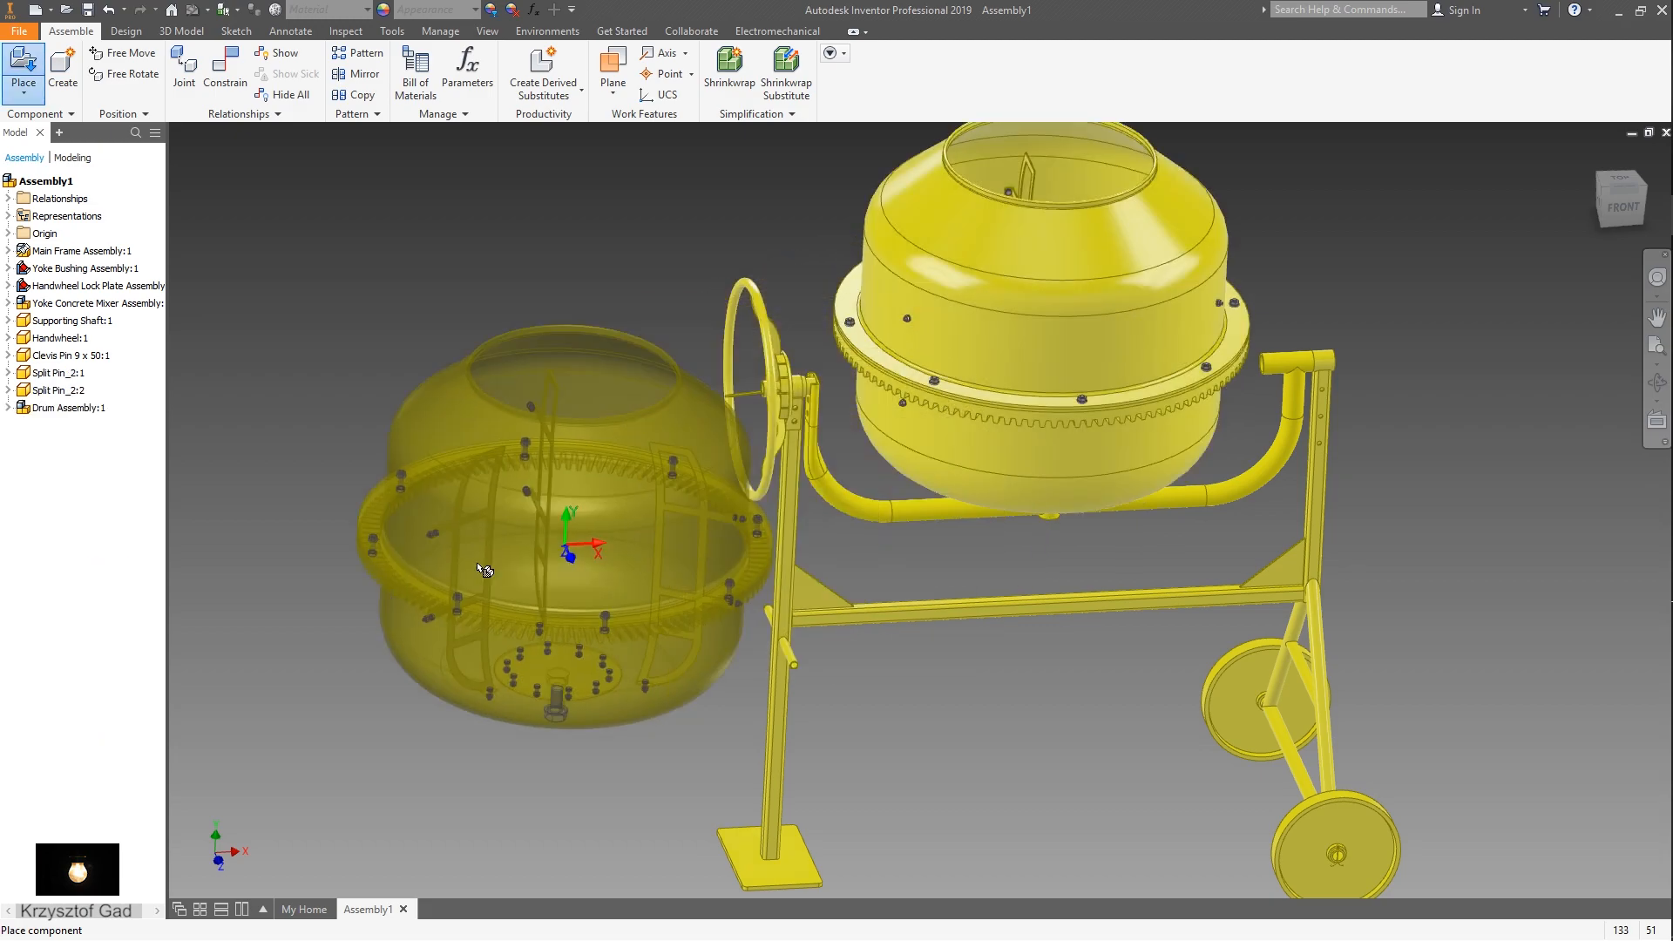
right_click(477, 559)
click(551, 564)
- Mate the axis of the drum's bottom shaft to the axis of the yoke's vertical sleeve, using the aligned solution
right_click(577, 624)
click(635, 597)
scroll(901, 644, down, 5)
scroll(963, 646, down, 4)
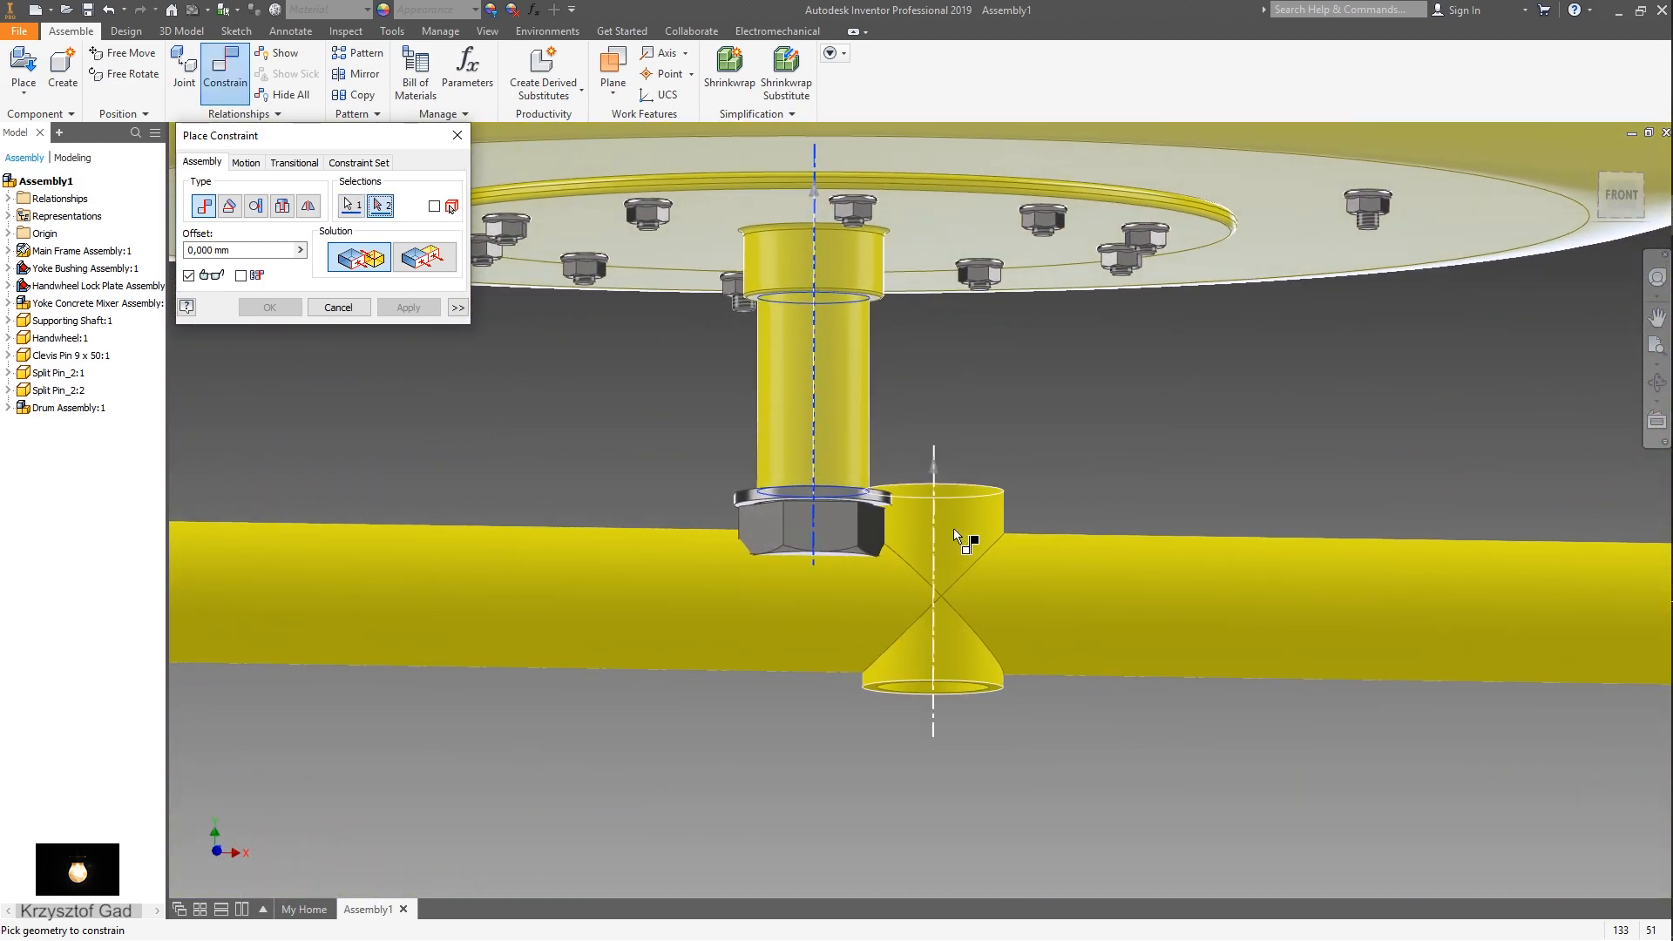
click(953, 527)
scroll(484, 286, up, 8)
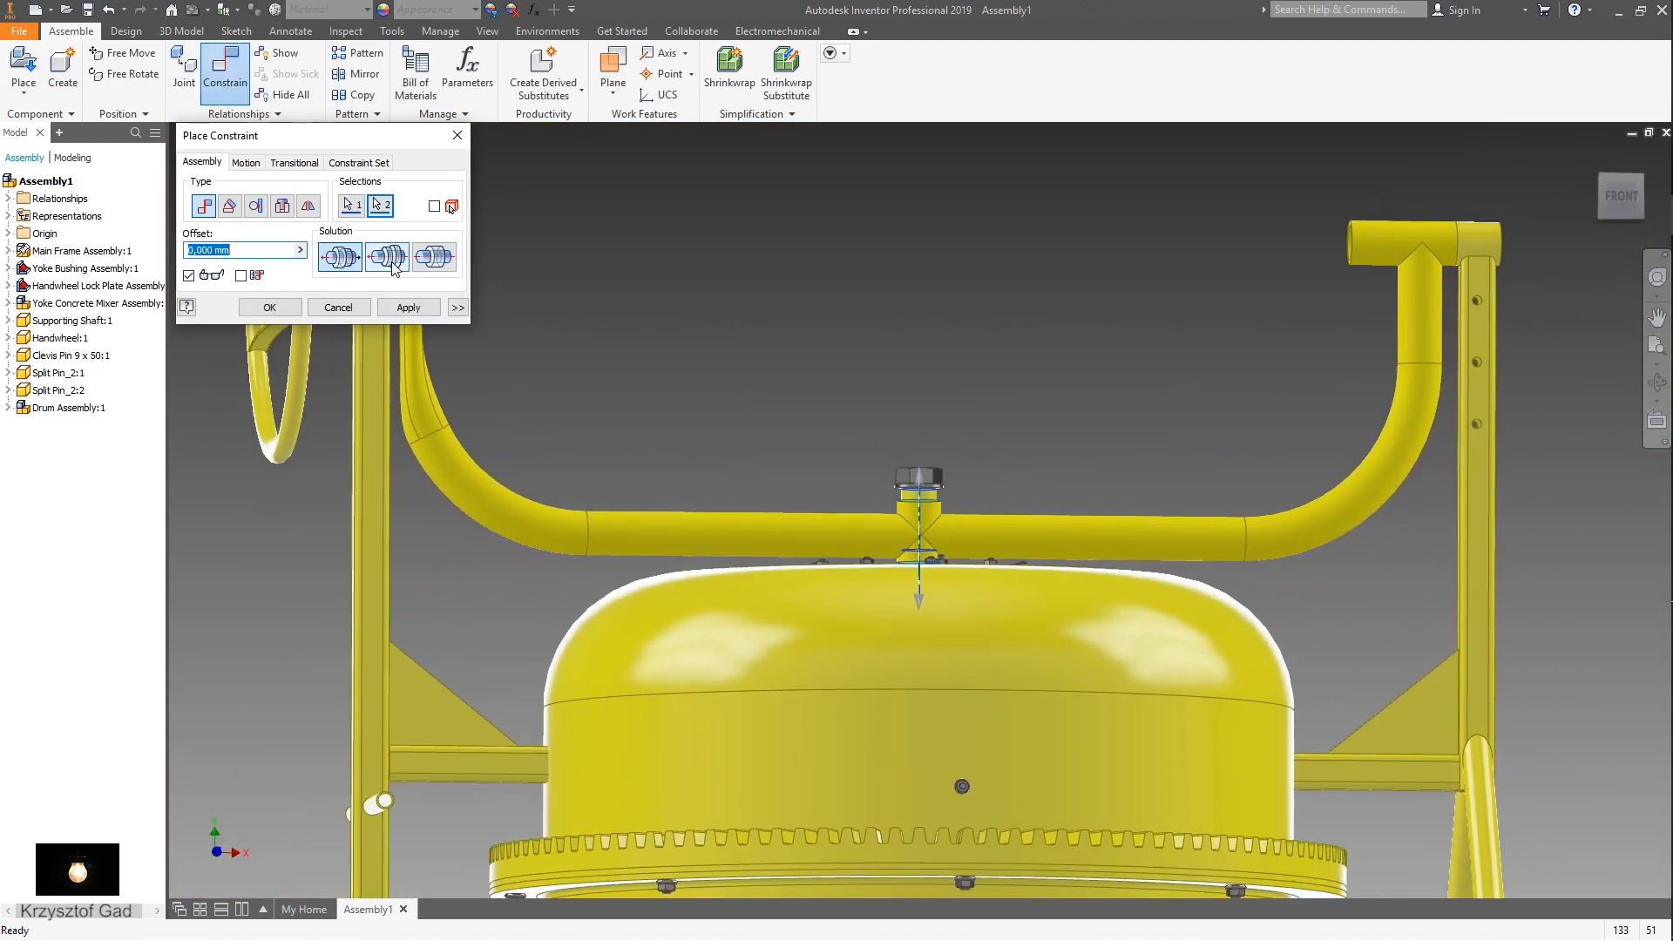
click(387, 257)
click(406, 307)
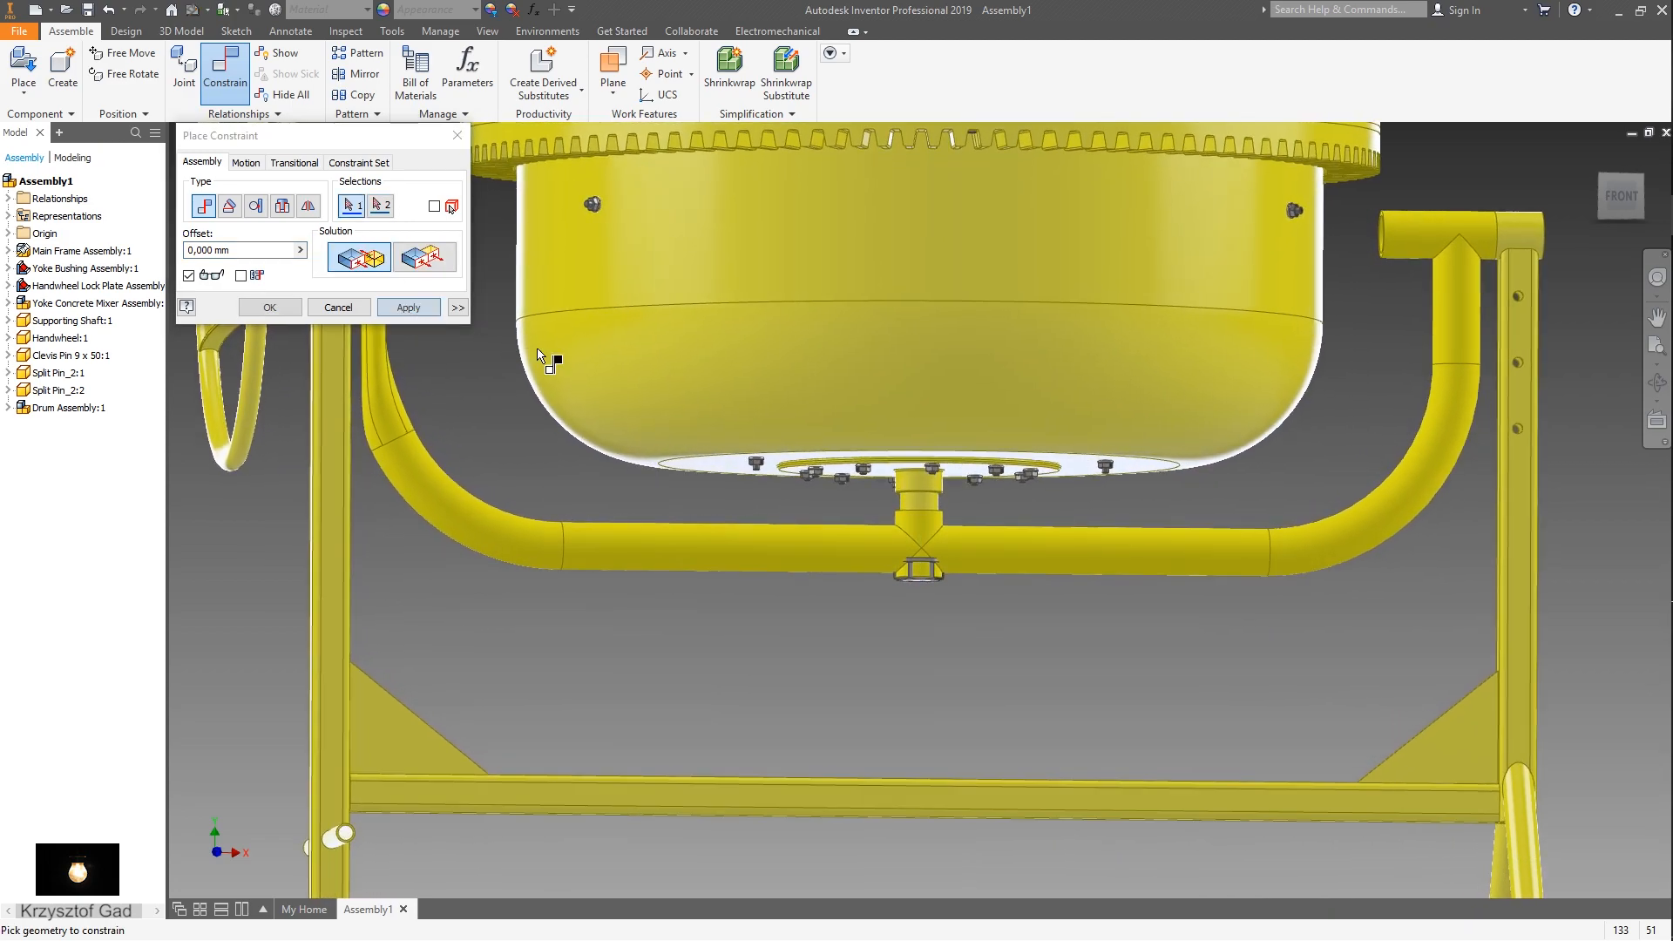
- Mate the shoulder face of the drum's bottom shaft to the top face of the yoke's sleeve with zero offset
scroll(955, 526, down, 6)
scroll(866, 363, down, 3)
click(862, 343)
scroll(918, 413, down, 2)
shift+middle_drag(918, 413, 911, 261)
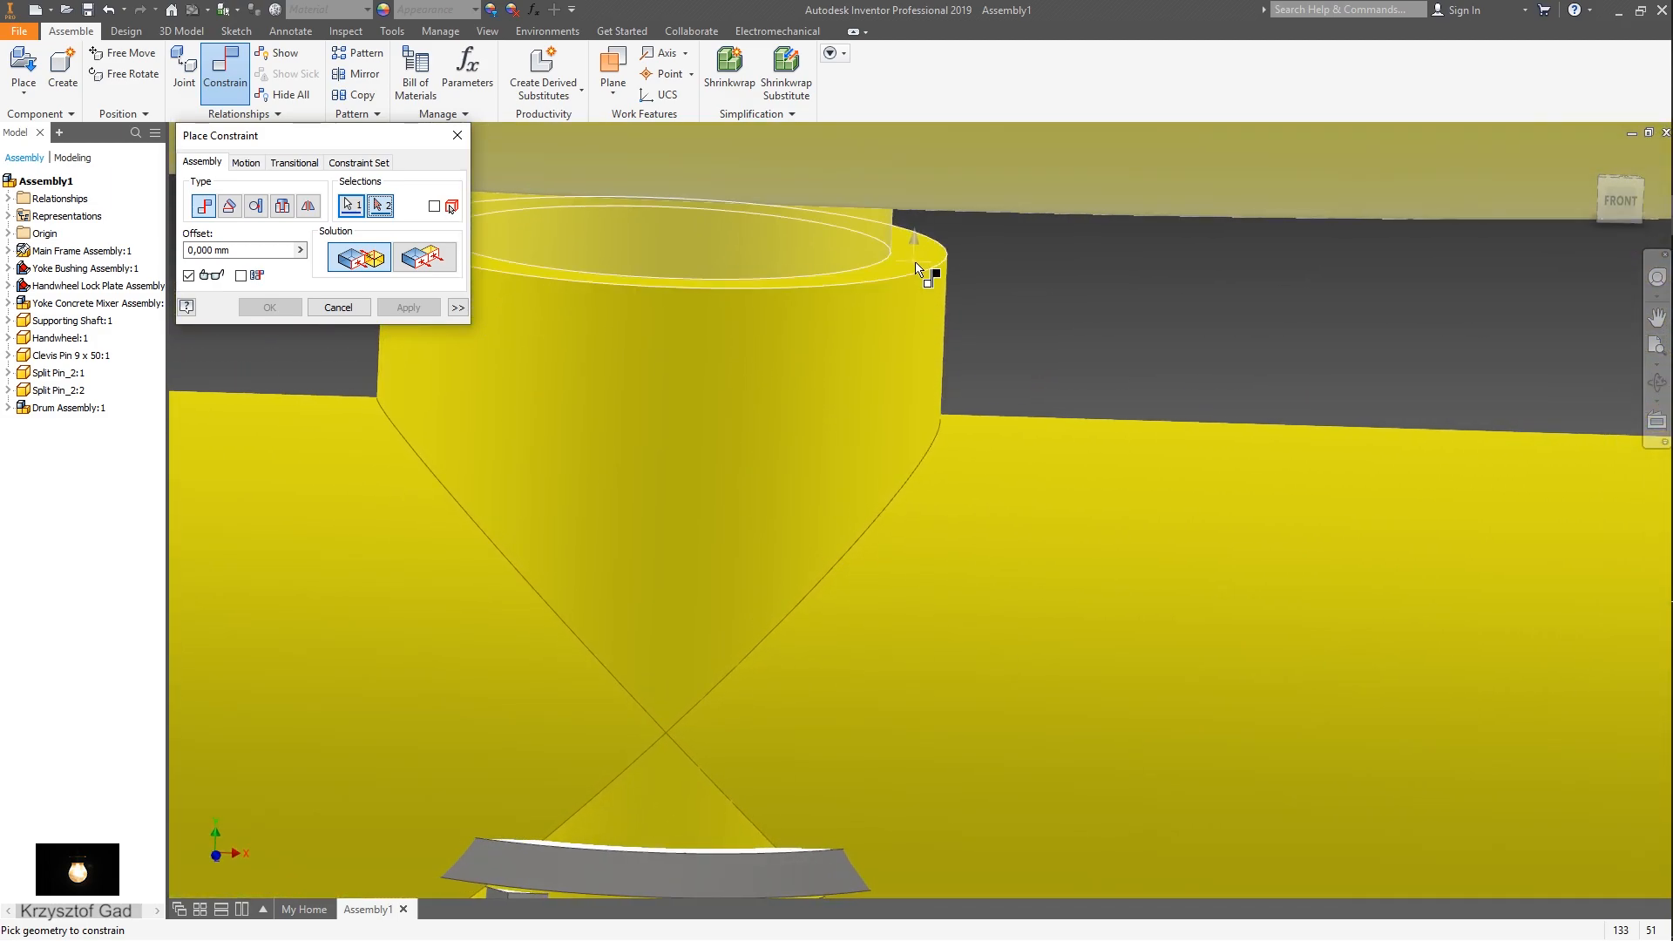
click(912, 262)
scroll(537, 374, up, 6)
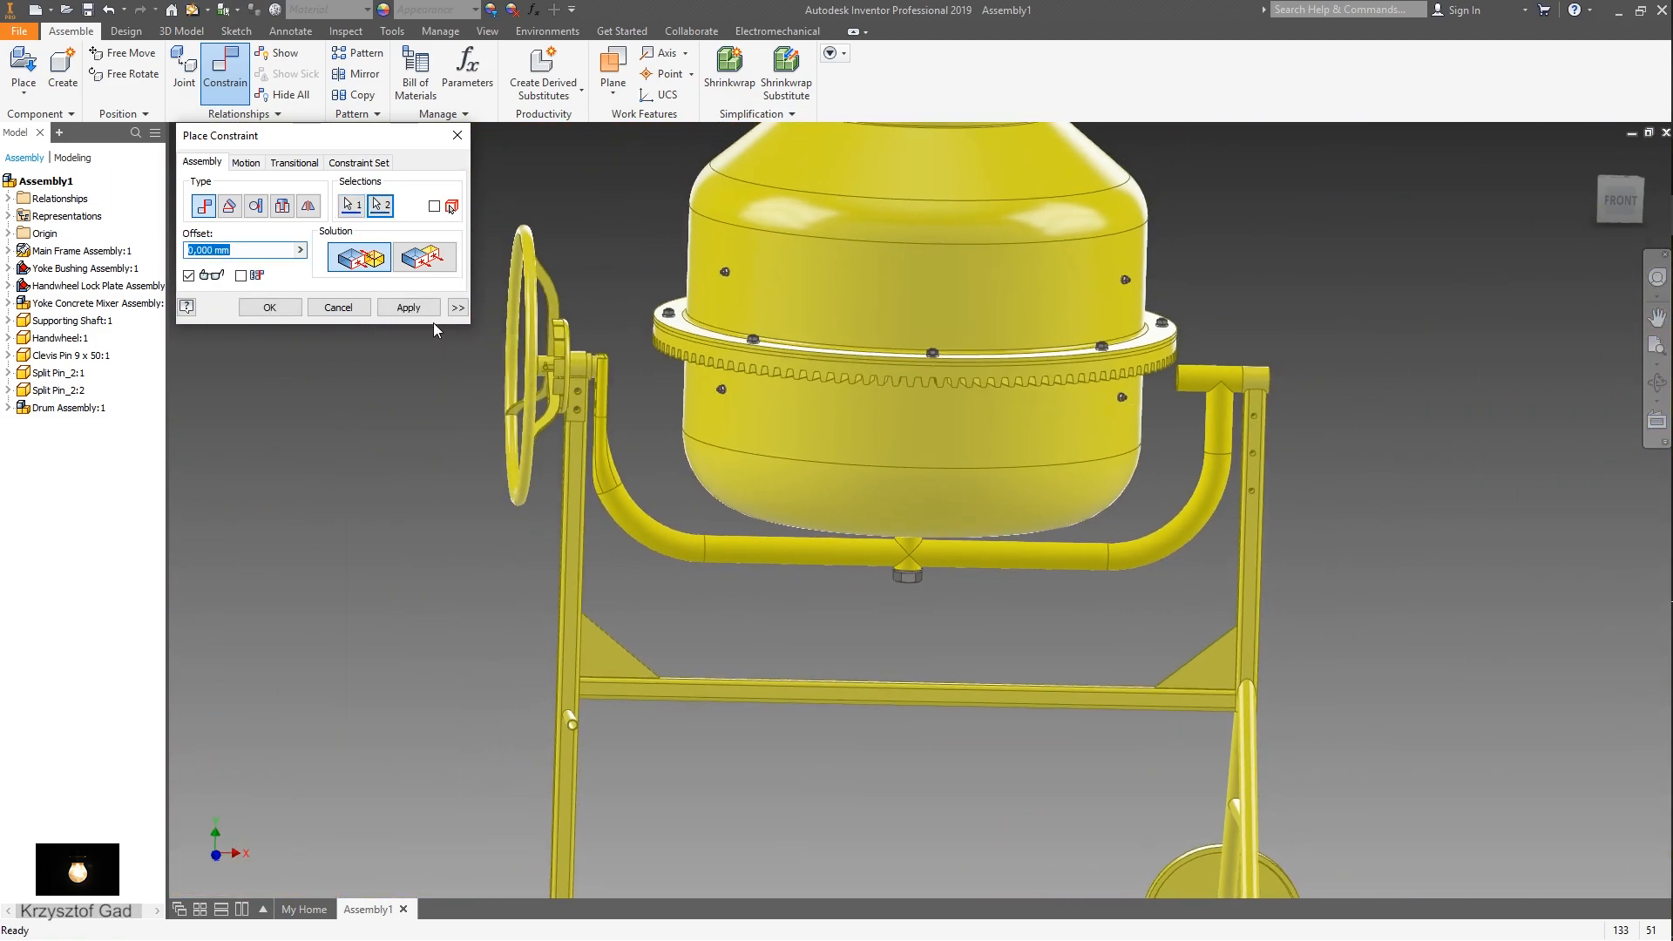
click(416, 310)
click(338, 307)
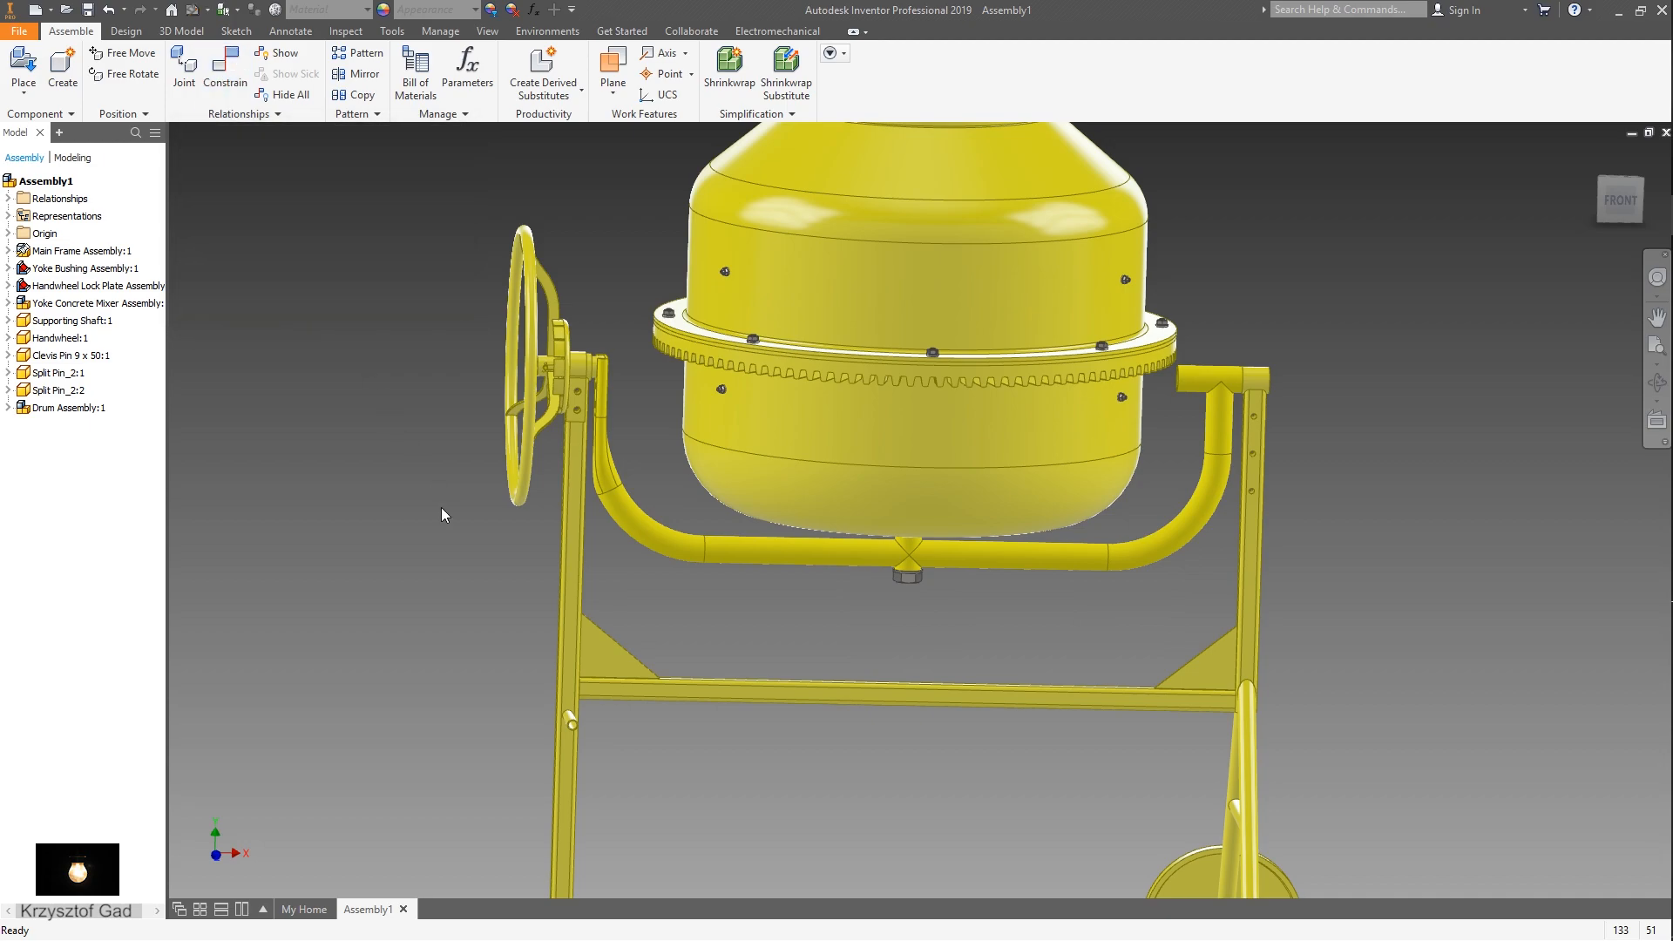
- Place one instance of Motor Cover Assembly.iam beside the frame's wheel-side upright
right_click(407, 581)
click(415, 524)
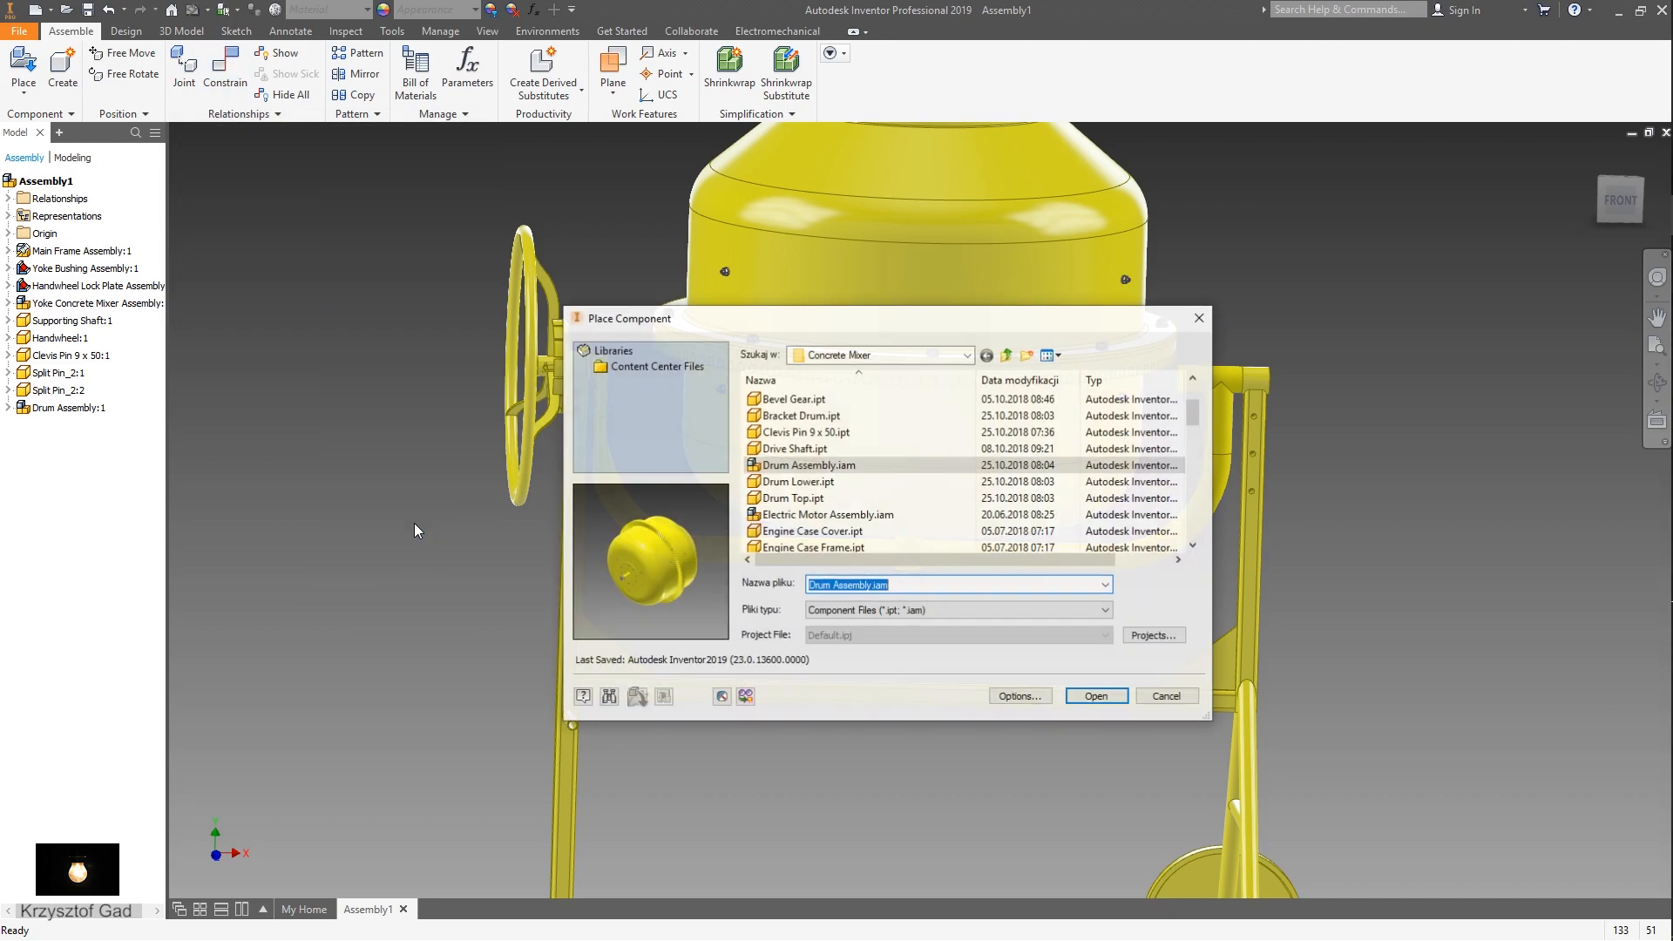
scroll(897, 522, down, 3)
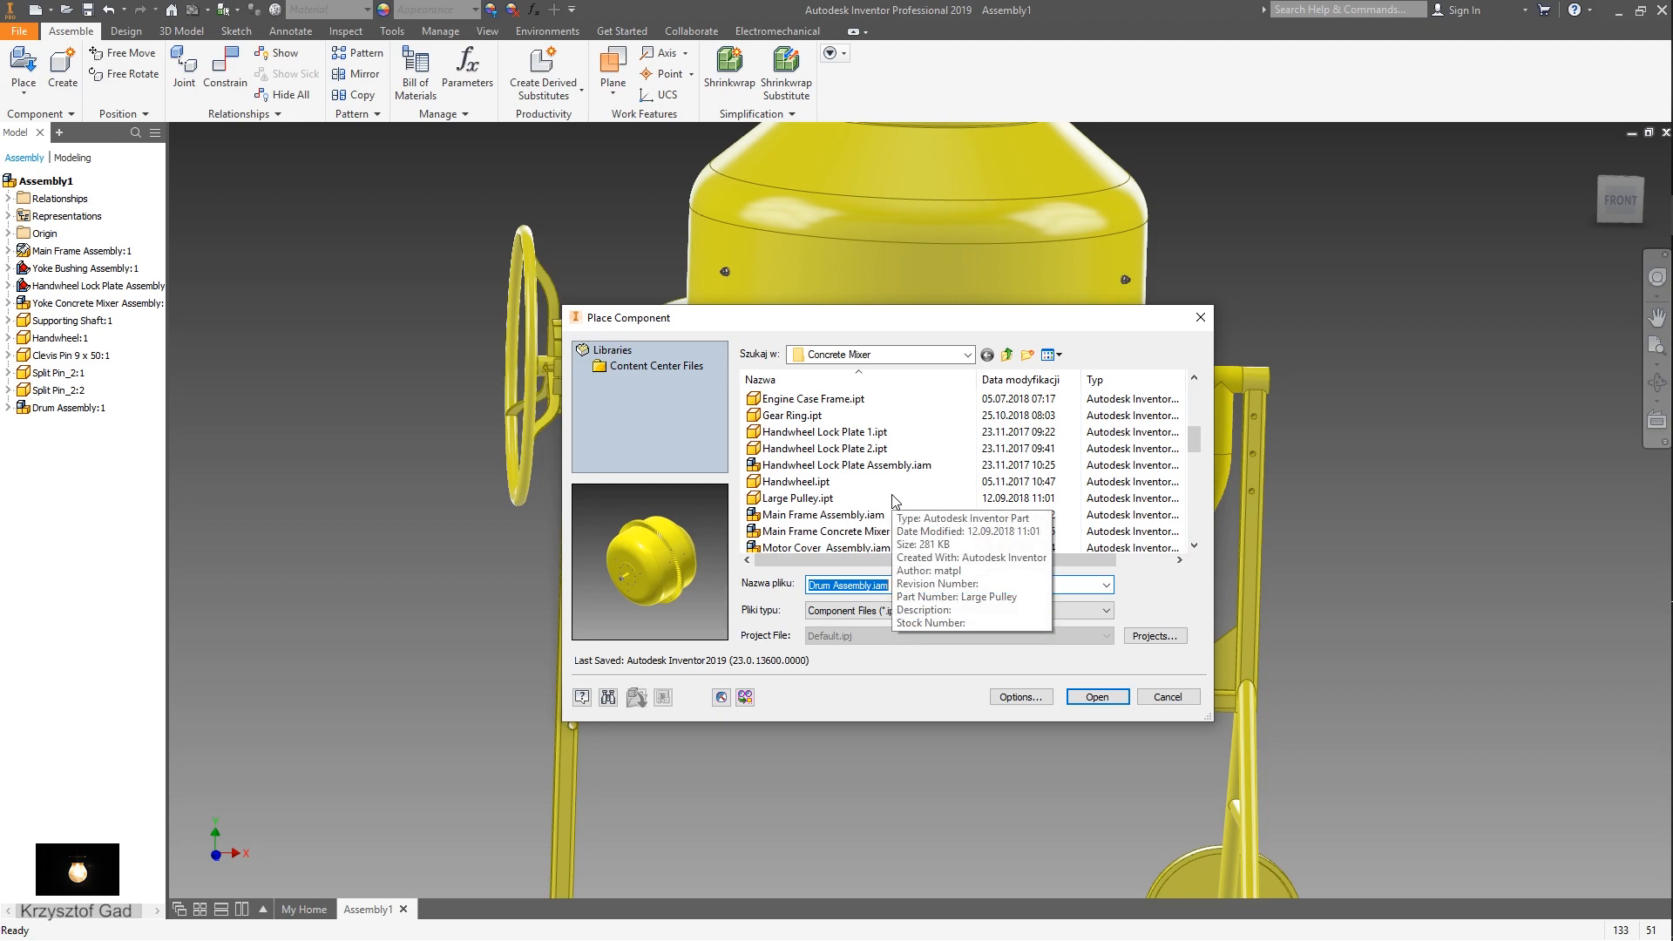
scroll(897, 522, down, 1)
click(876, 499)
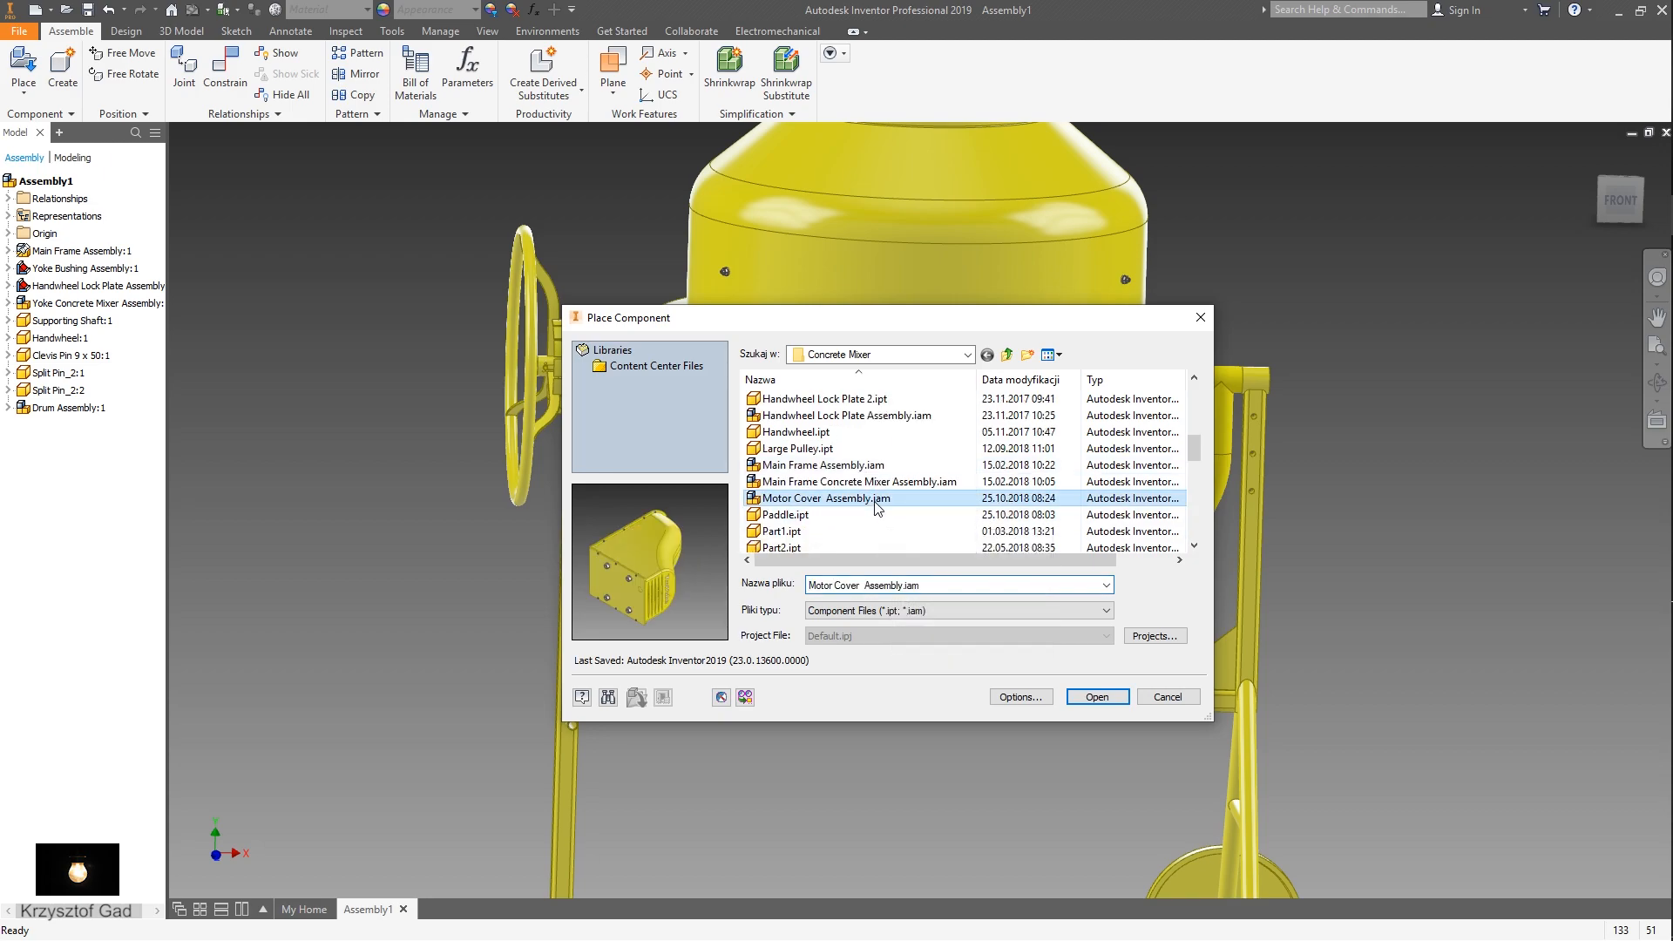
click(1096, 697)
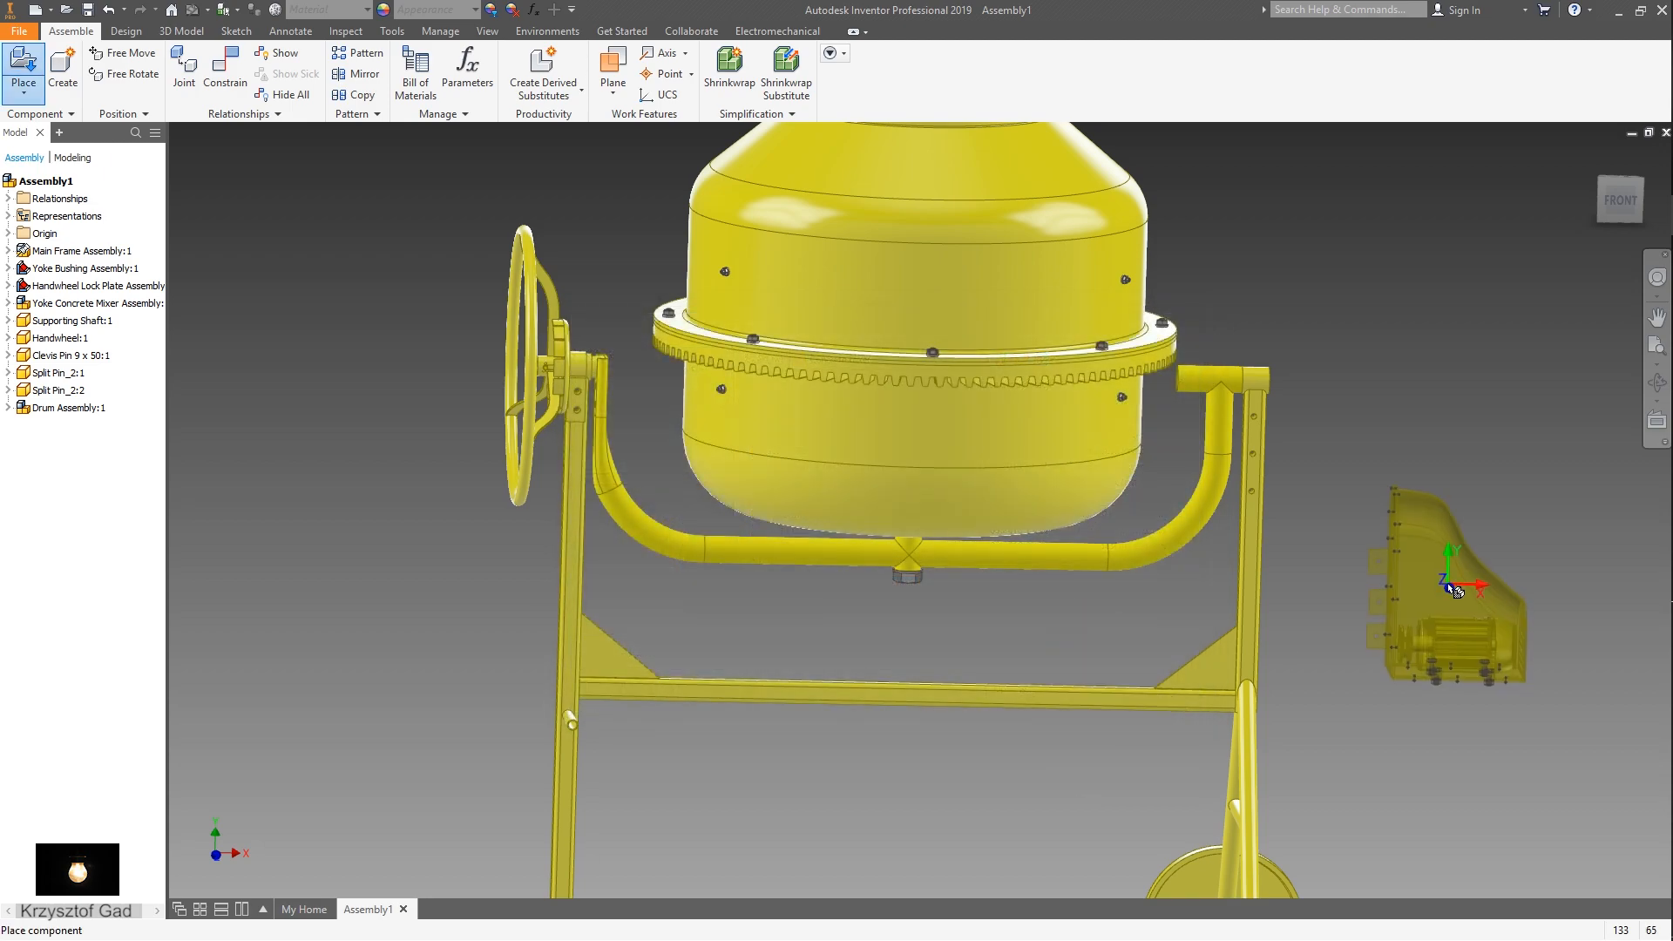
click(1388, 498)
right_click(1367, 434)
click(1415, 430)
- Mate the motor cover's flat mounting side to the outer face of the frame's wheel-side upright with zero offset
right_click(1401, 402)
click(1448, 382)
scroll(1313, 588, down, 3)
shift+middle_drag(1063, 558, 1176, 462)
click(1146, 548)
click(1167, 443)
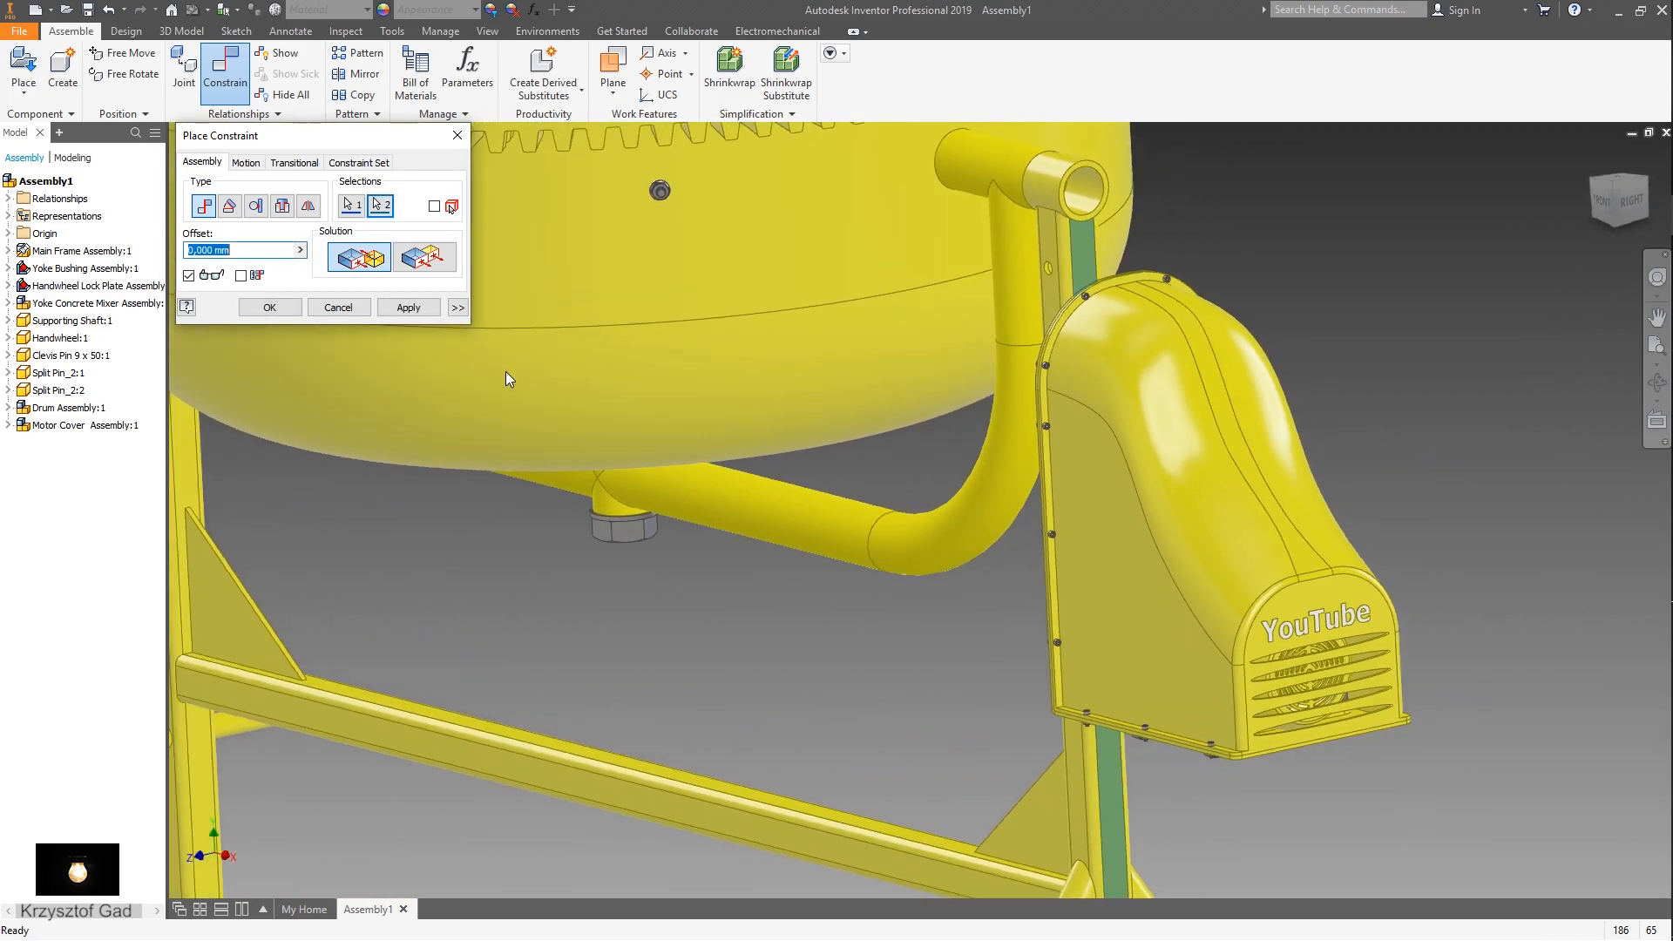
click(428, 308)
- Mate the motor cover's bracket face to the rear face of the same upright with zero offset
shift+middle_drag(559, 347, 819, 353)
scroll(885, 424, down, 3)
scroll(867, 407, down, 3)
click(834, 302)
click(896, 361)
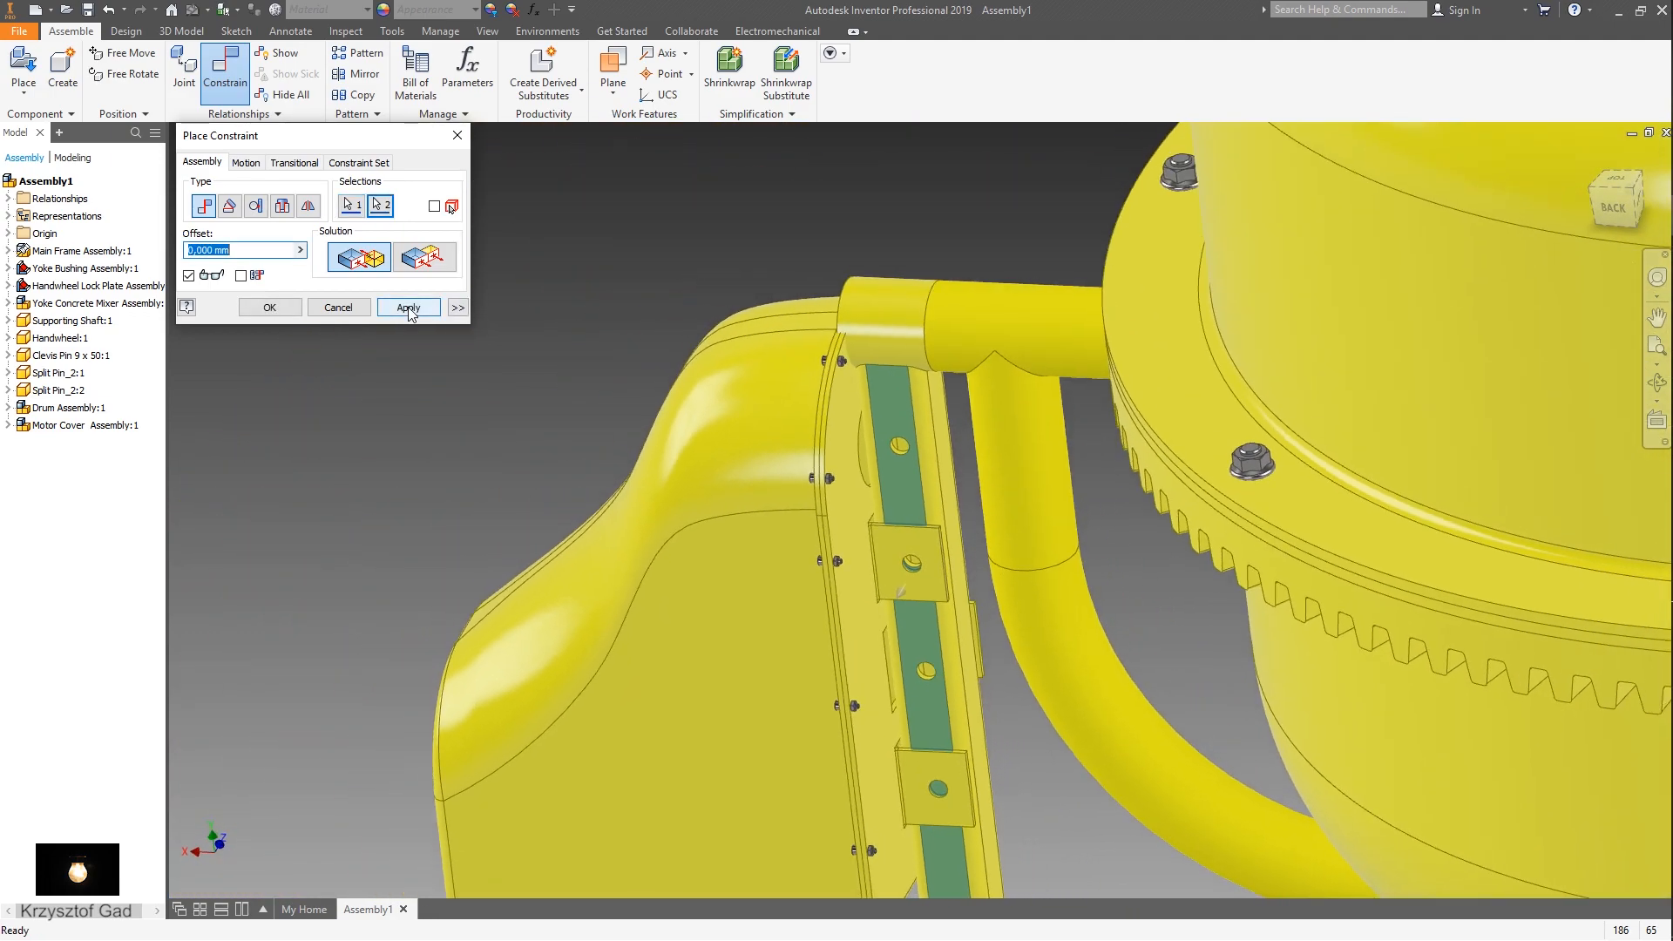
click(409, 309)
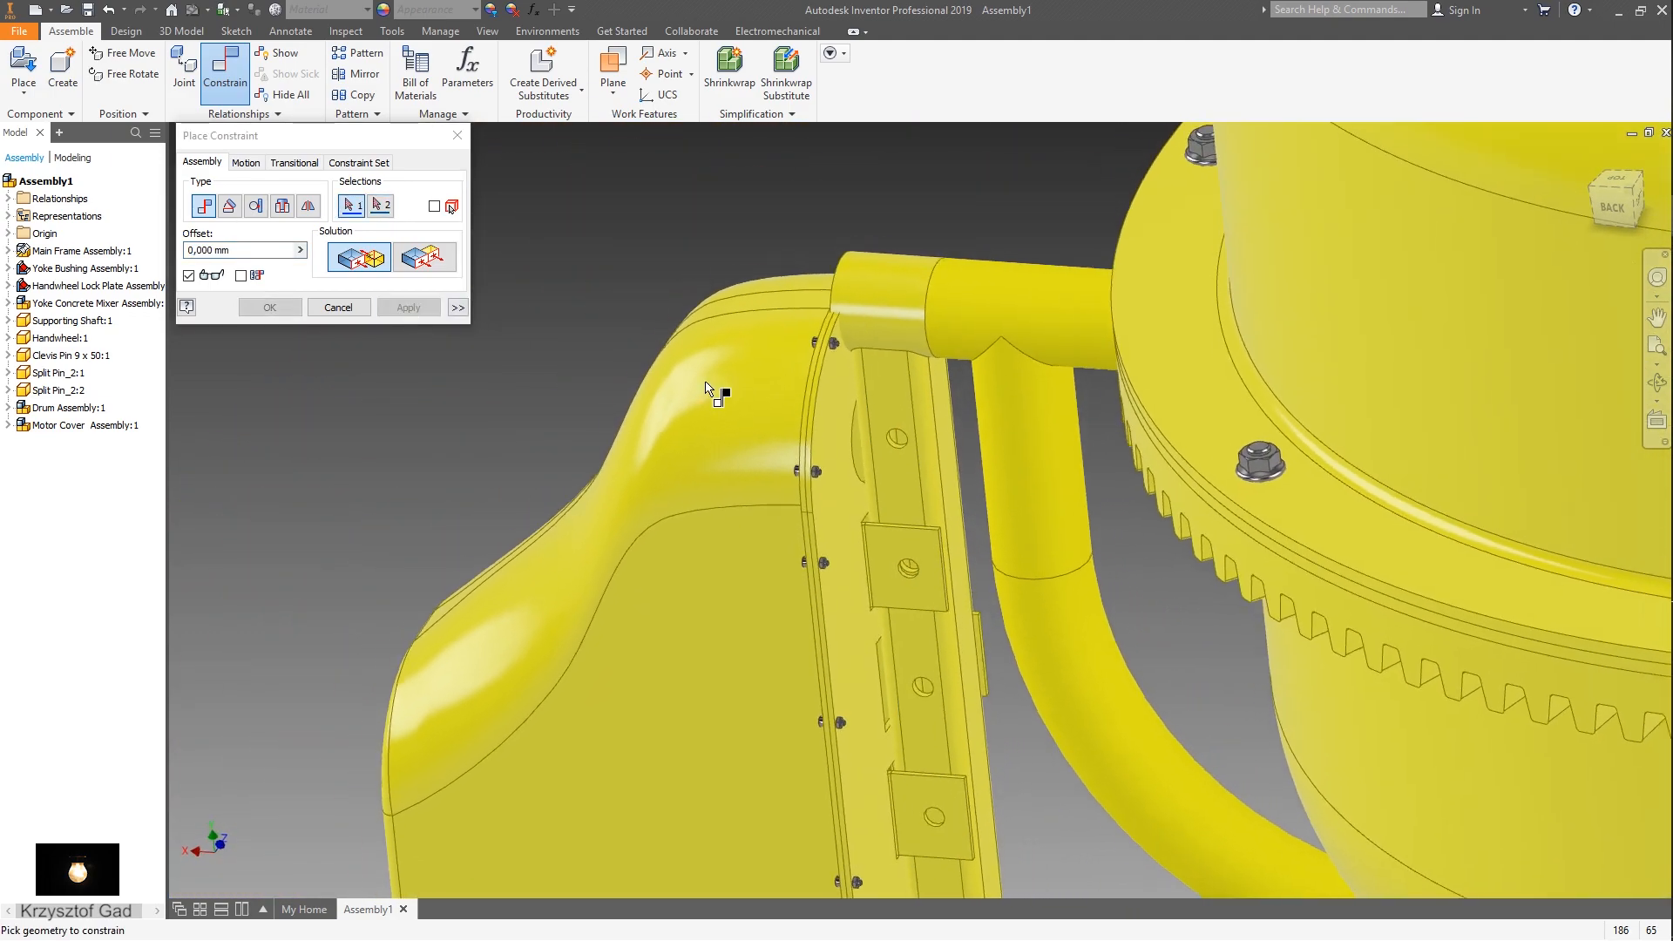
- Mate the axis of the motor cover's upper bracket hole to the axis of the upright's upper hole with zero offset
scroll(874, 553, up, 8)
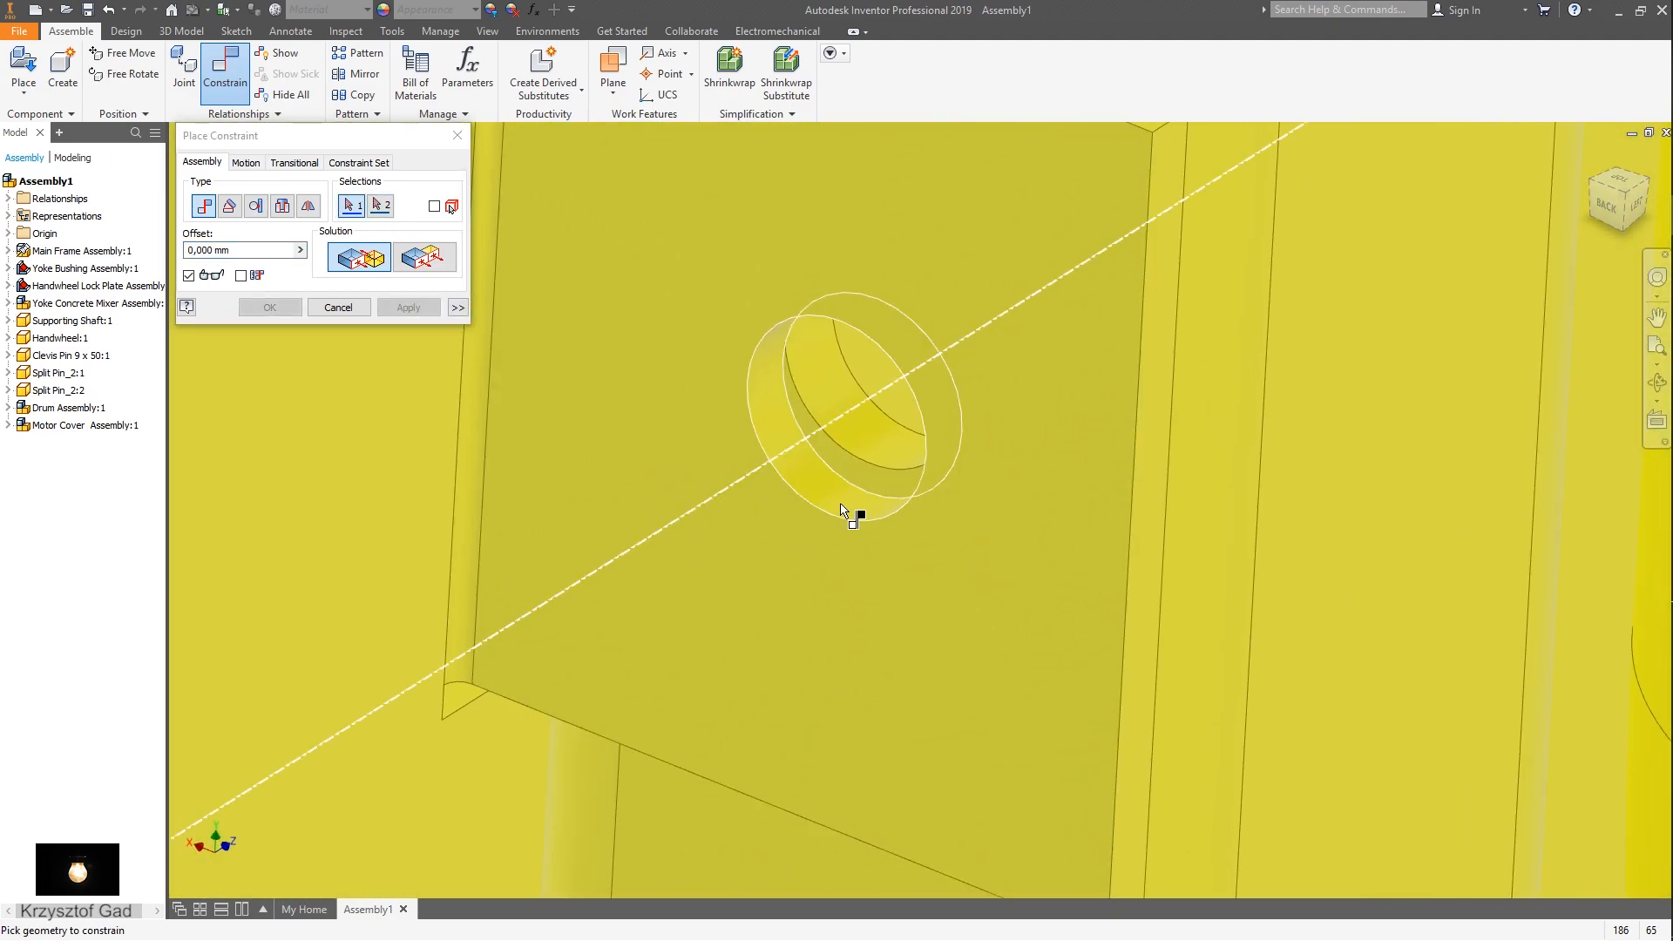
click(841, 509)
scroll(863, 521, down, 3)
scroll(958, 466, up, 6)
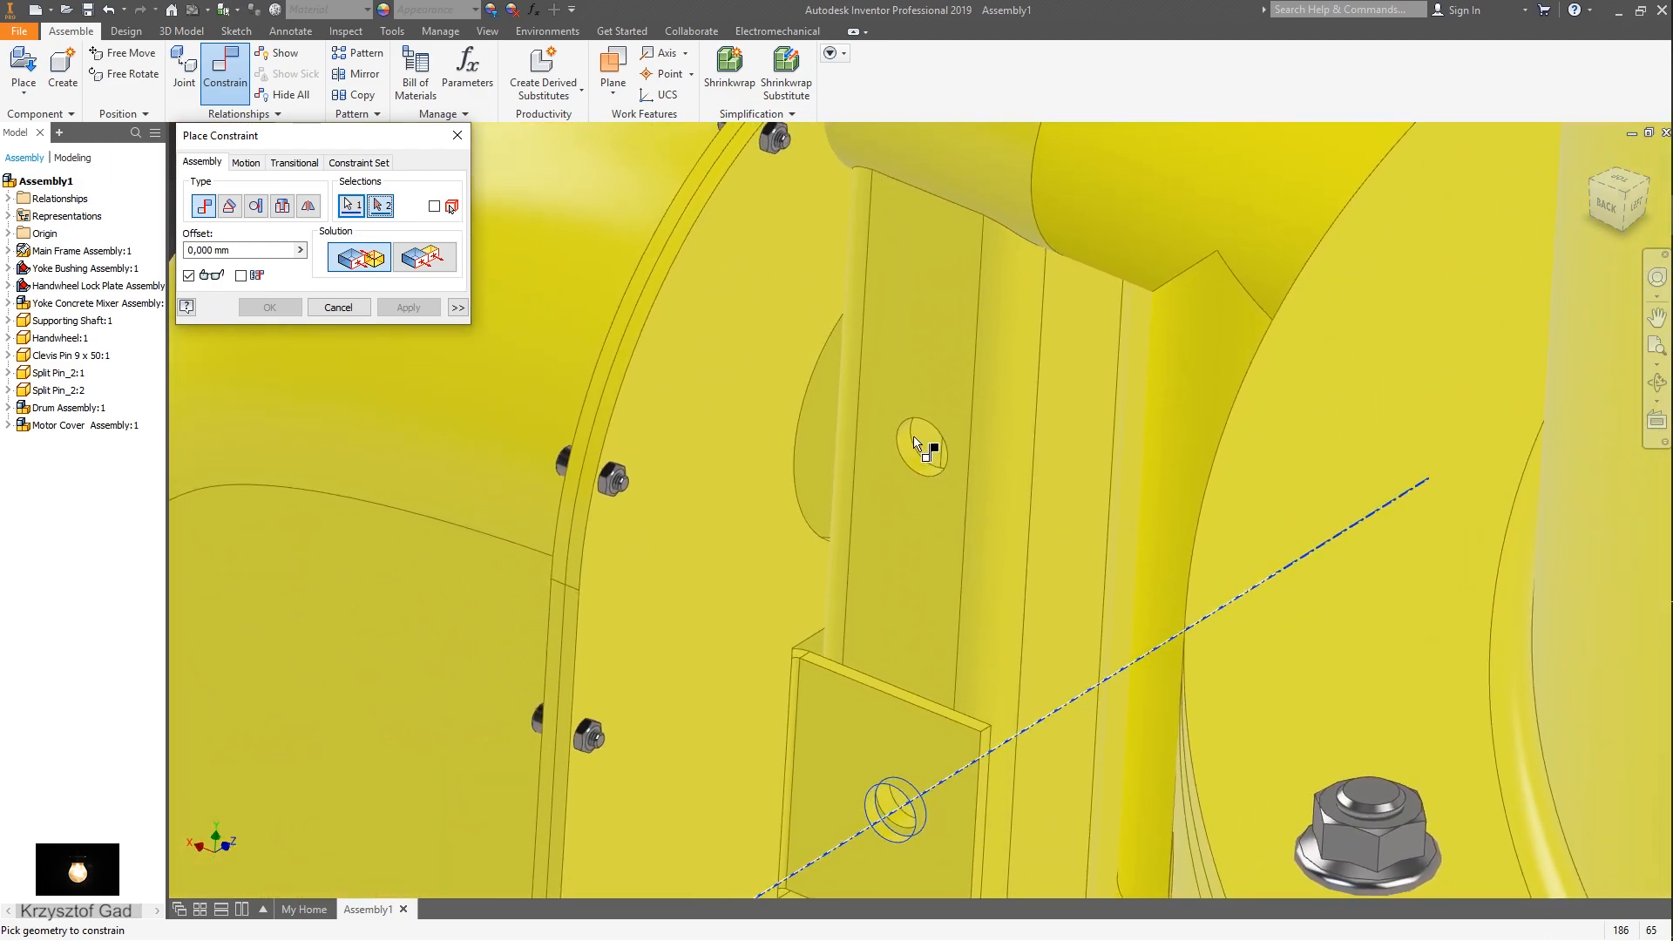
click(906, 455)
scroll(792, 443, down, 5)
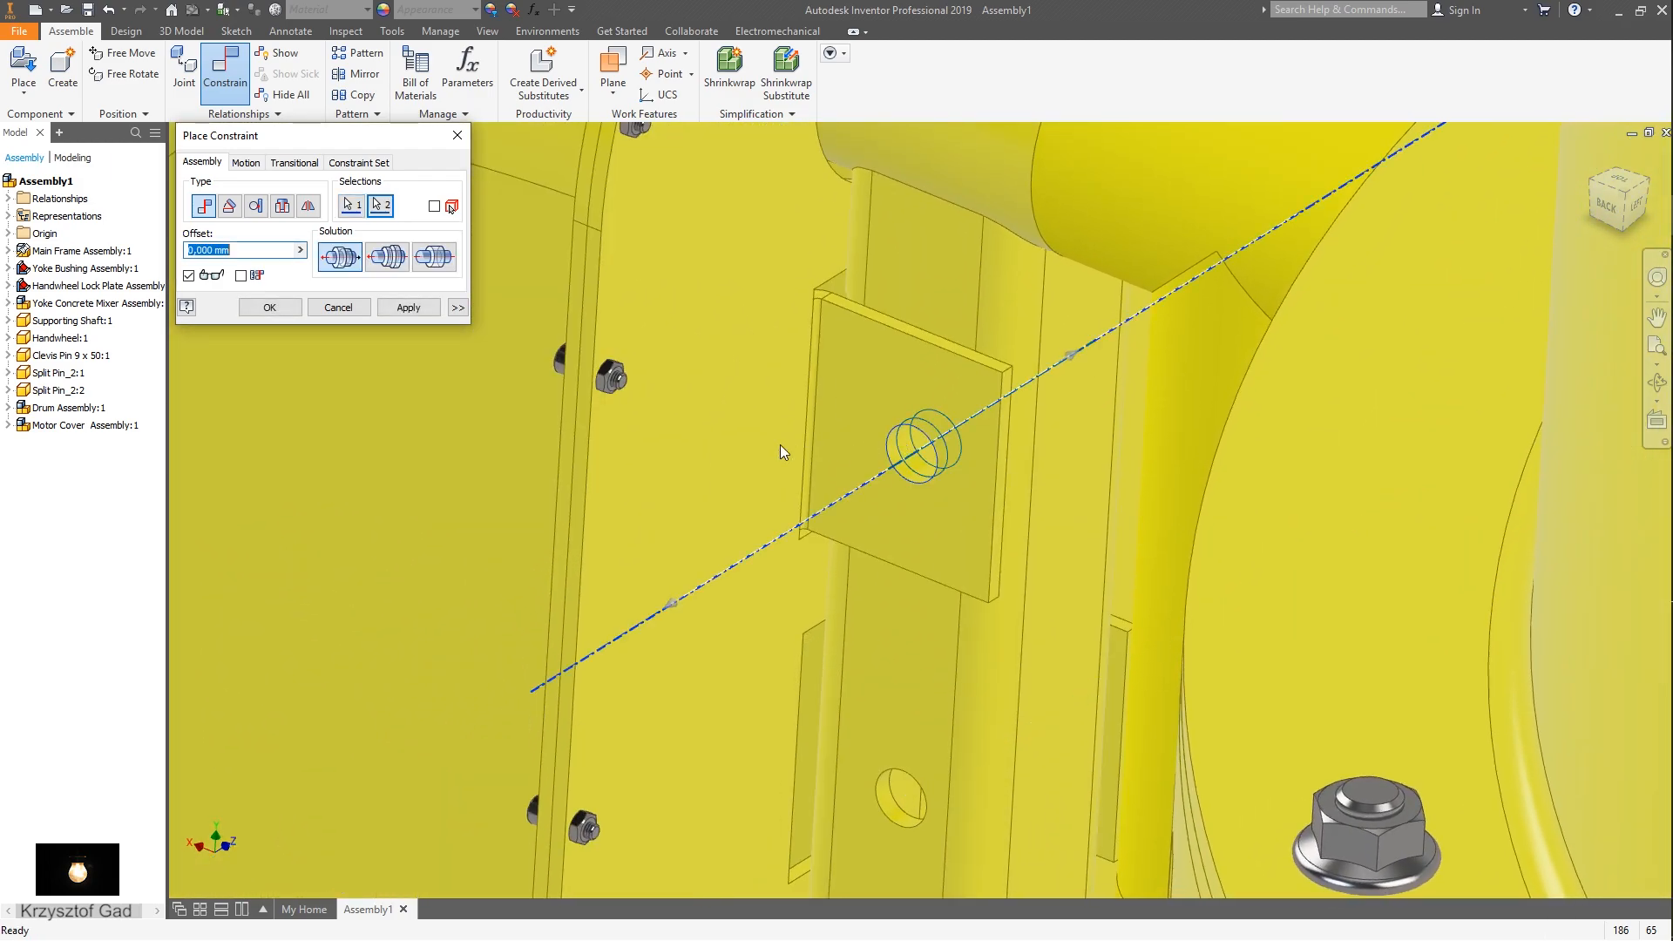
scroll(431, 338, down, 3)
click(409, 306)
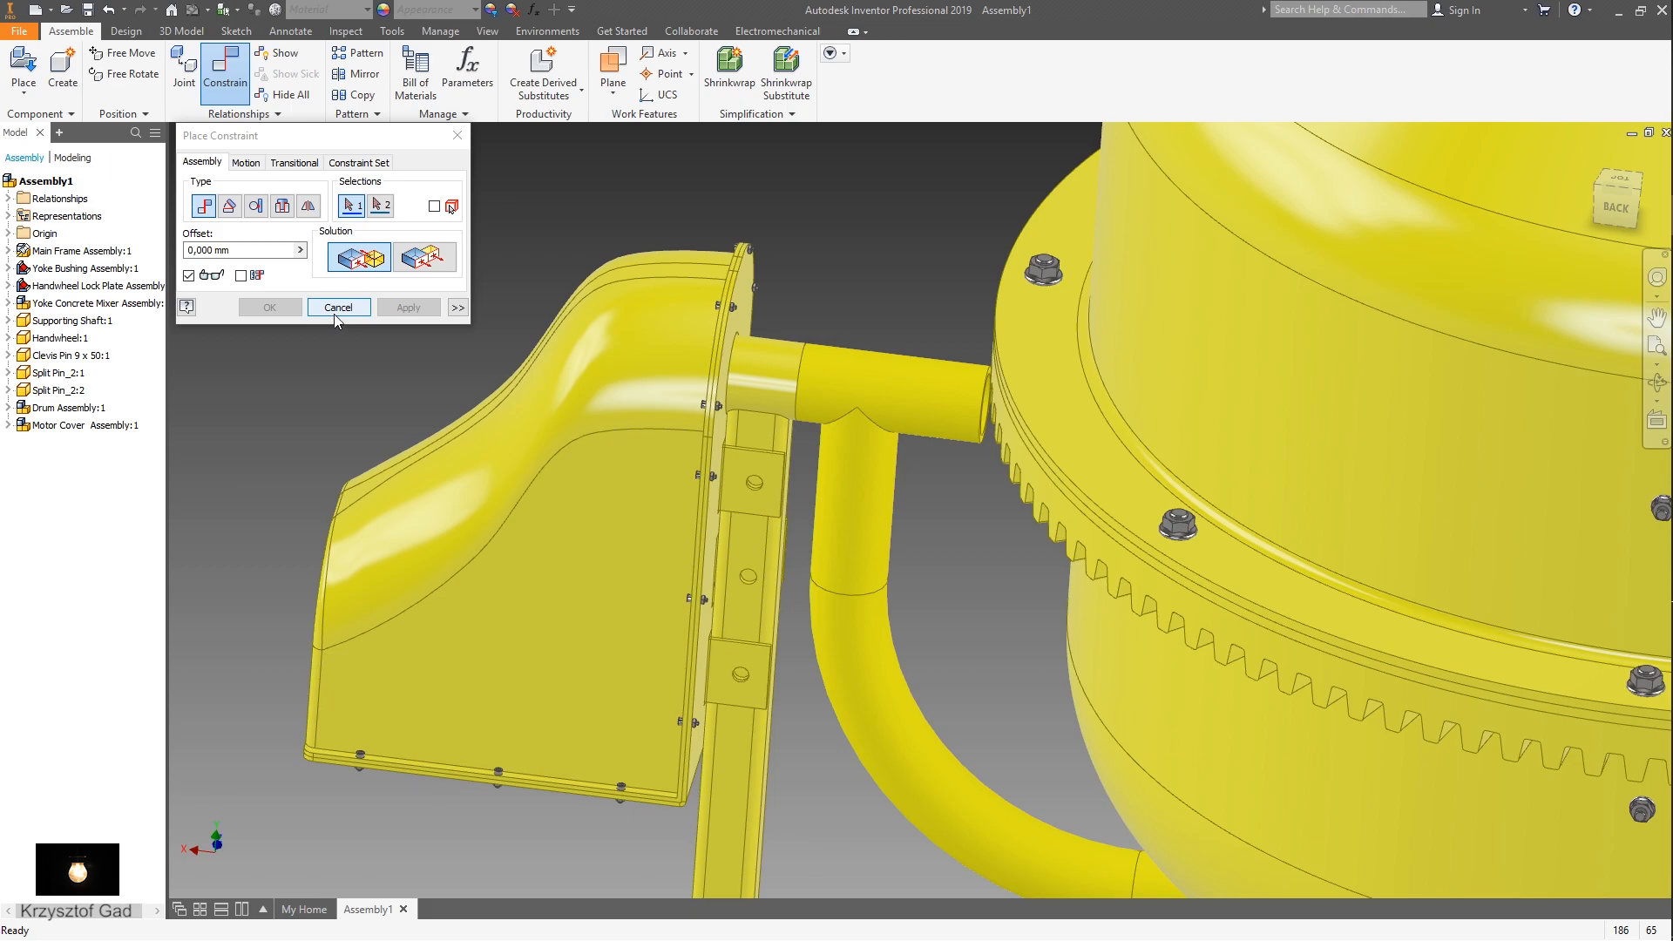
click(334, 308)
- Hide the Engine Case Cover part inside the motor cover assembly, removing the design view associativity
scroll(353, 395, down, 2)
shift+middle_drag(353, 396, 78, 427)
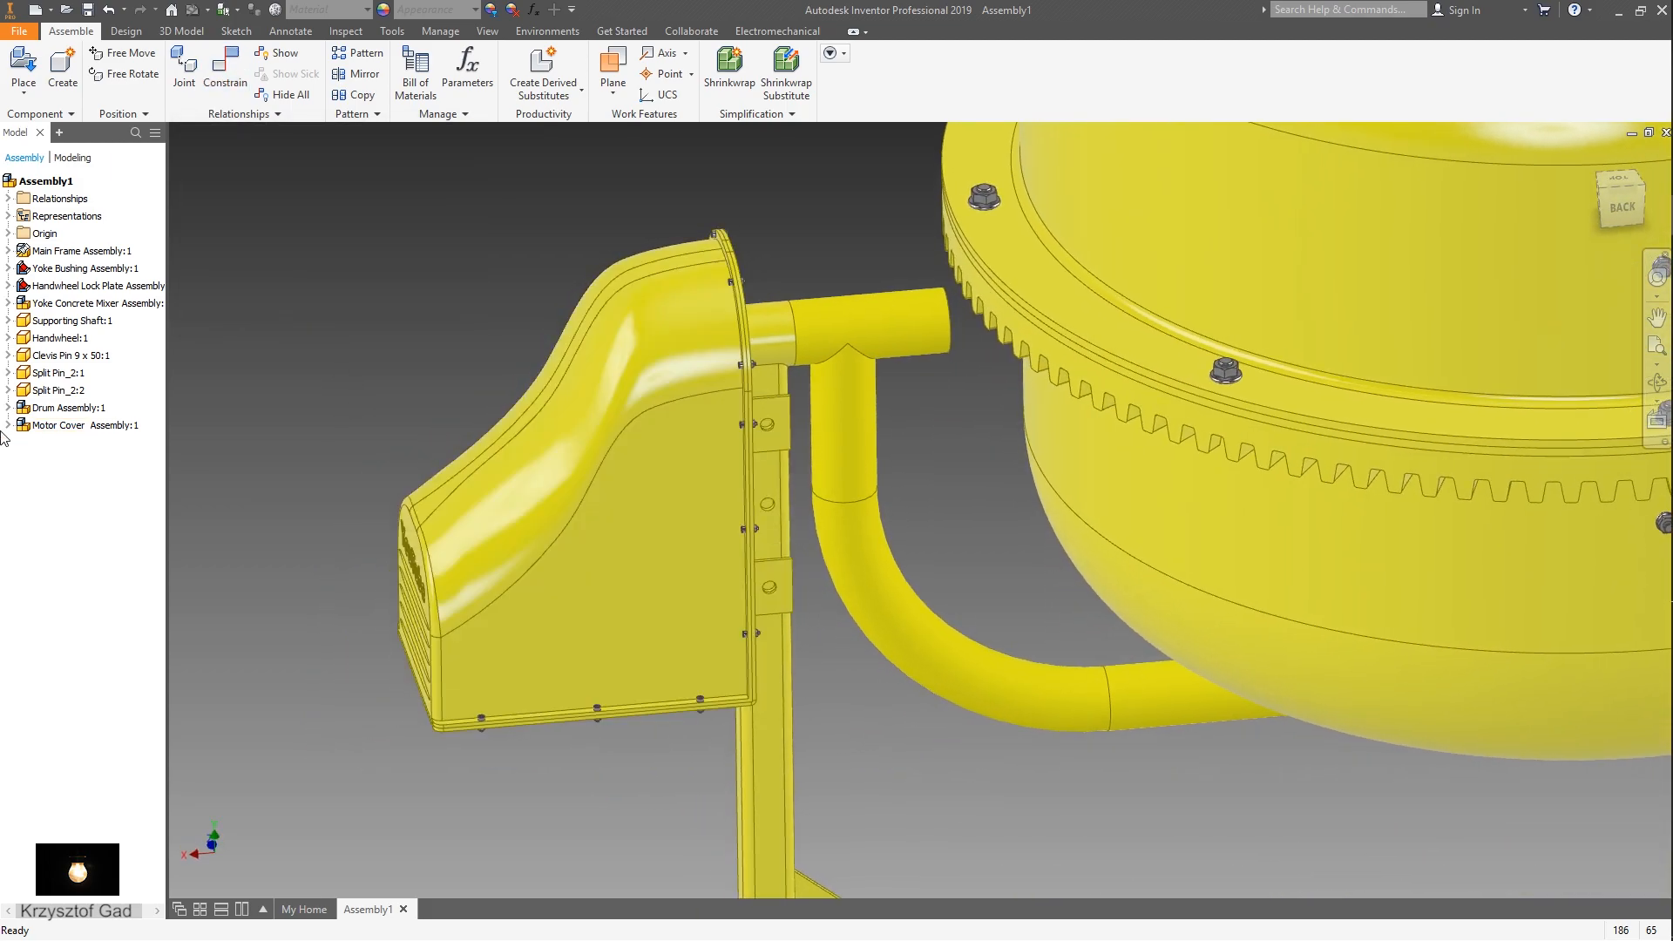
click(8, 425)
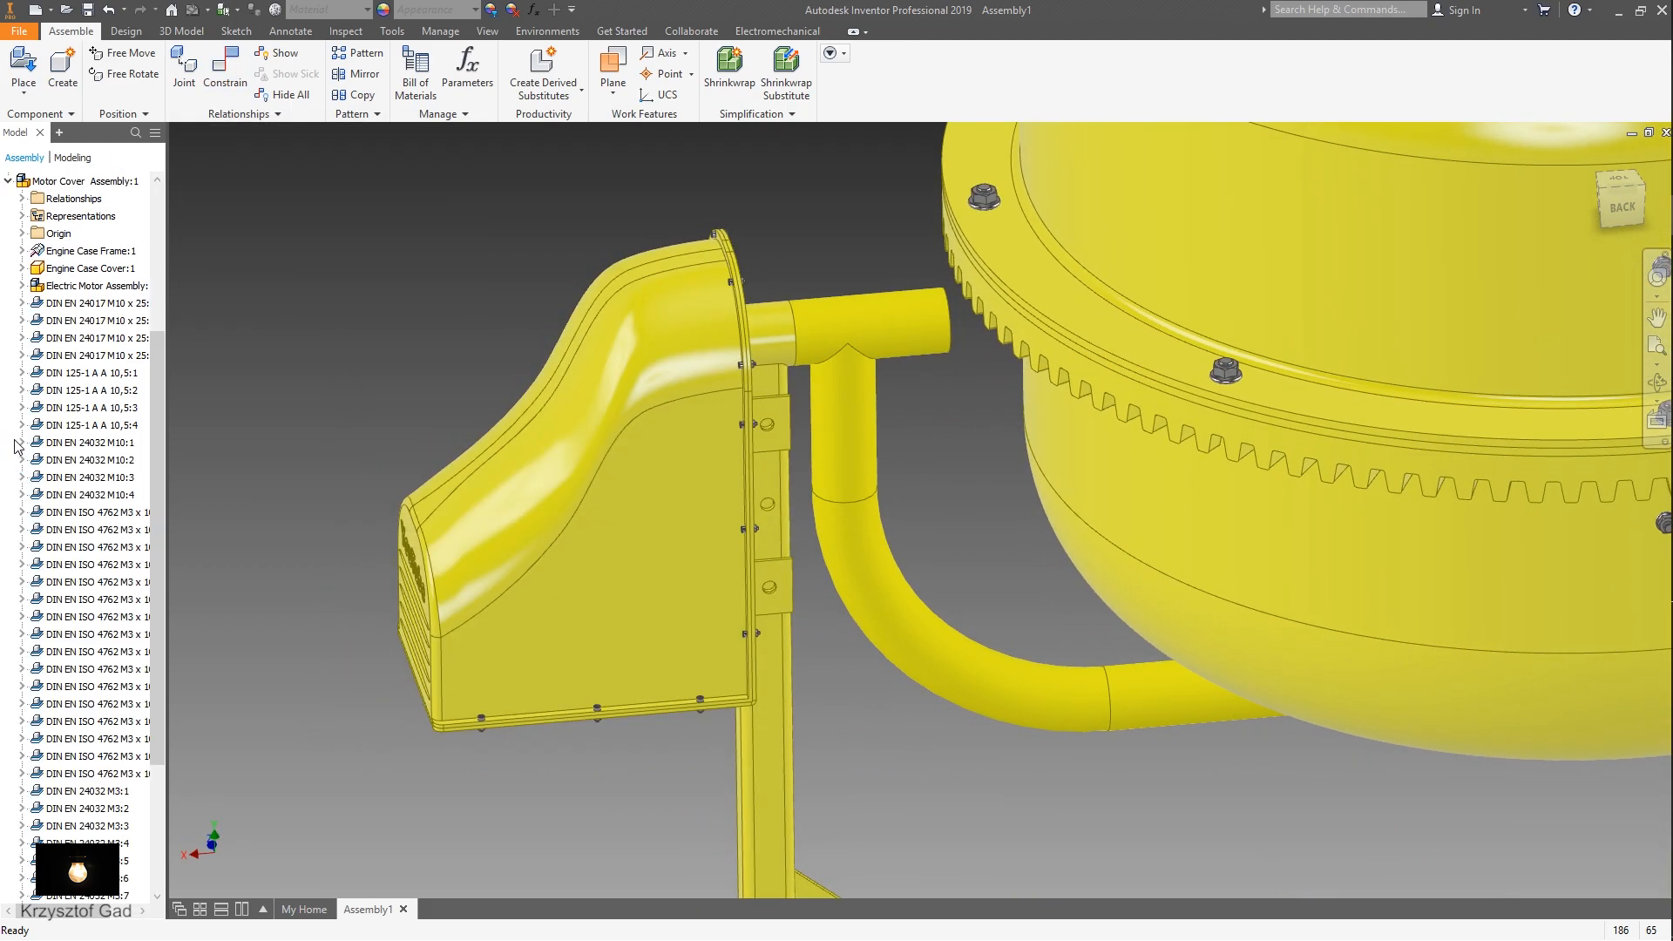
click(24, 269)
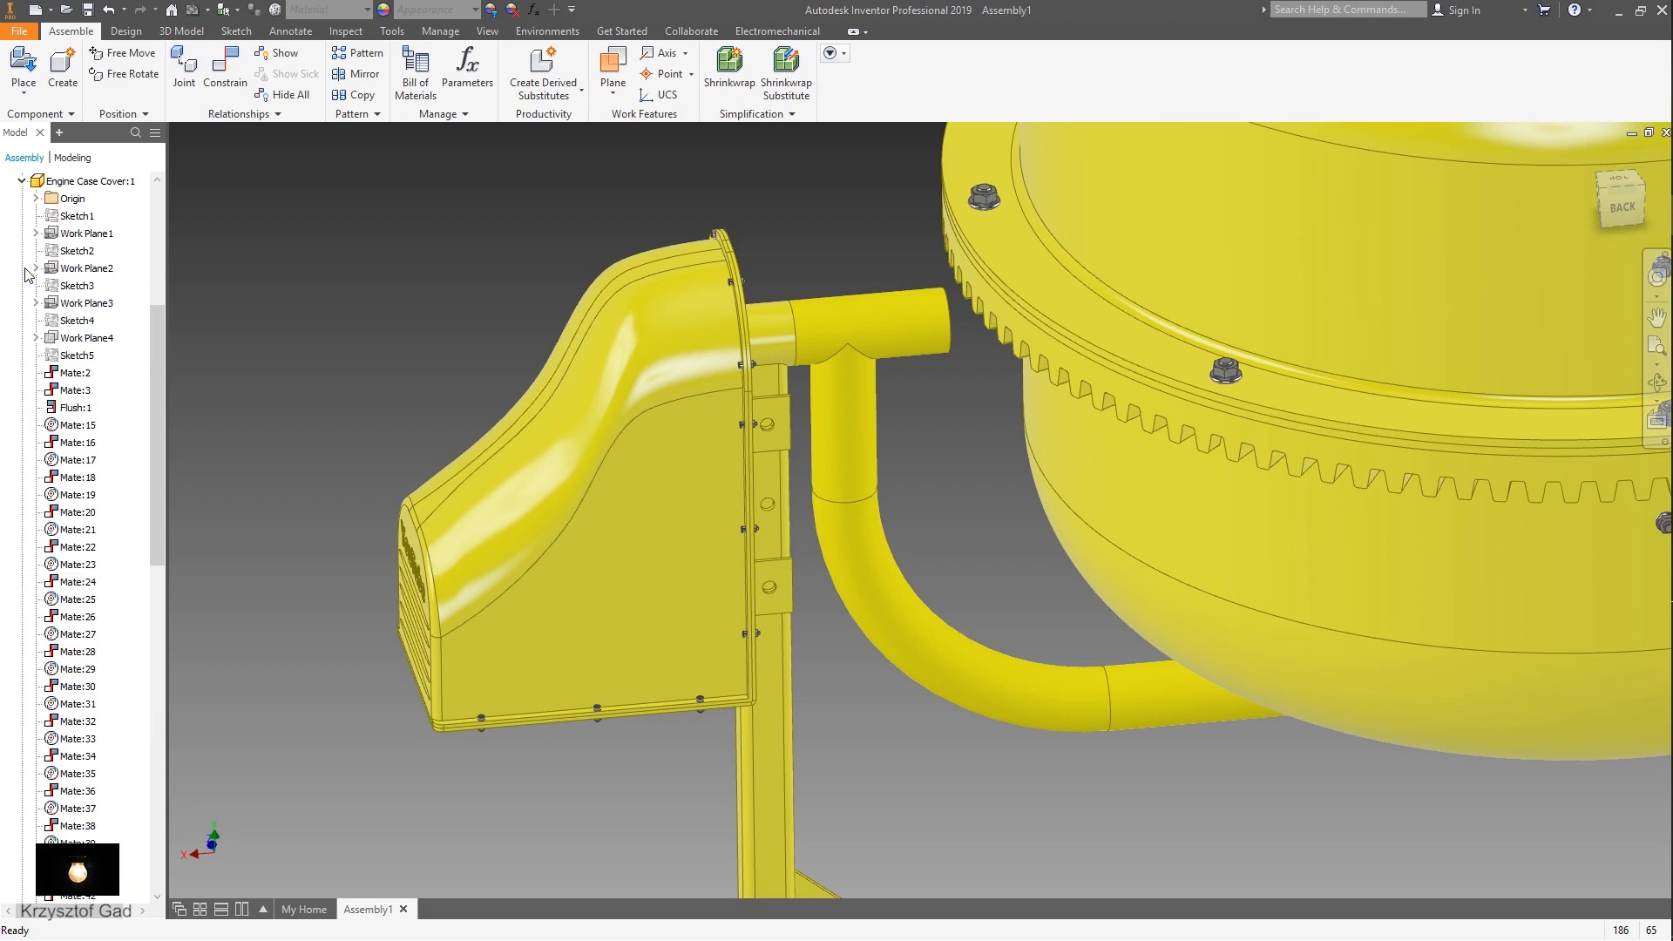
click(24, 181)
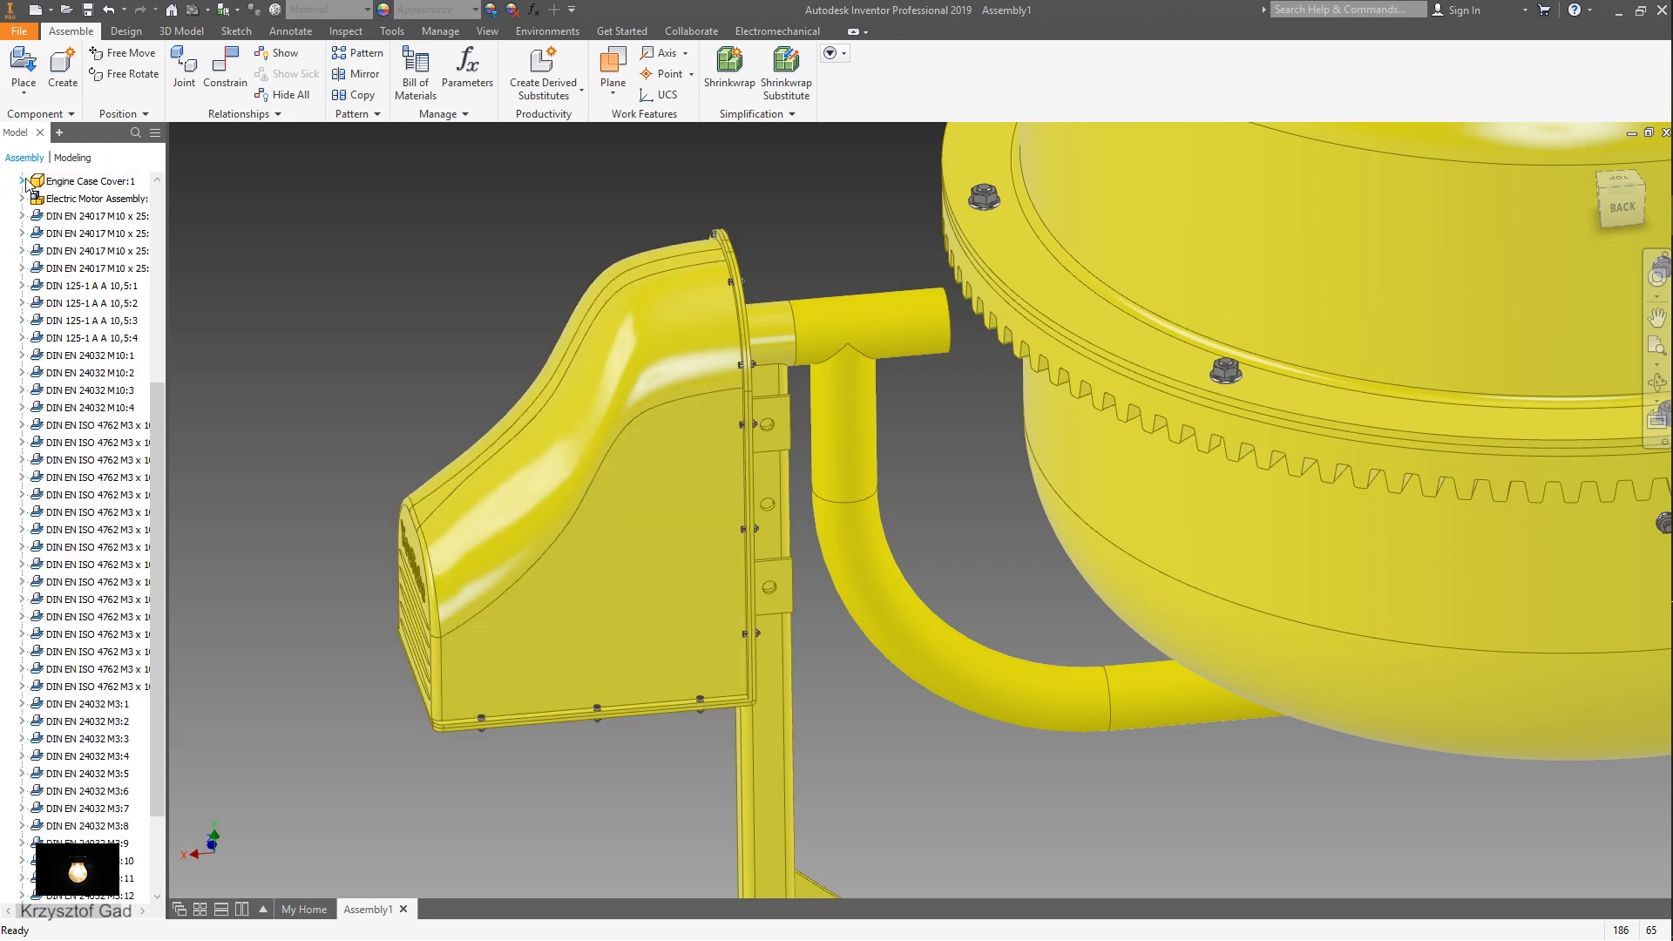
right_click(94, 189)
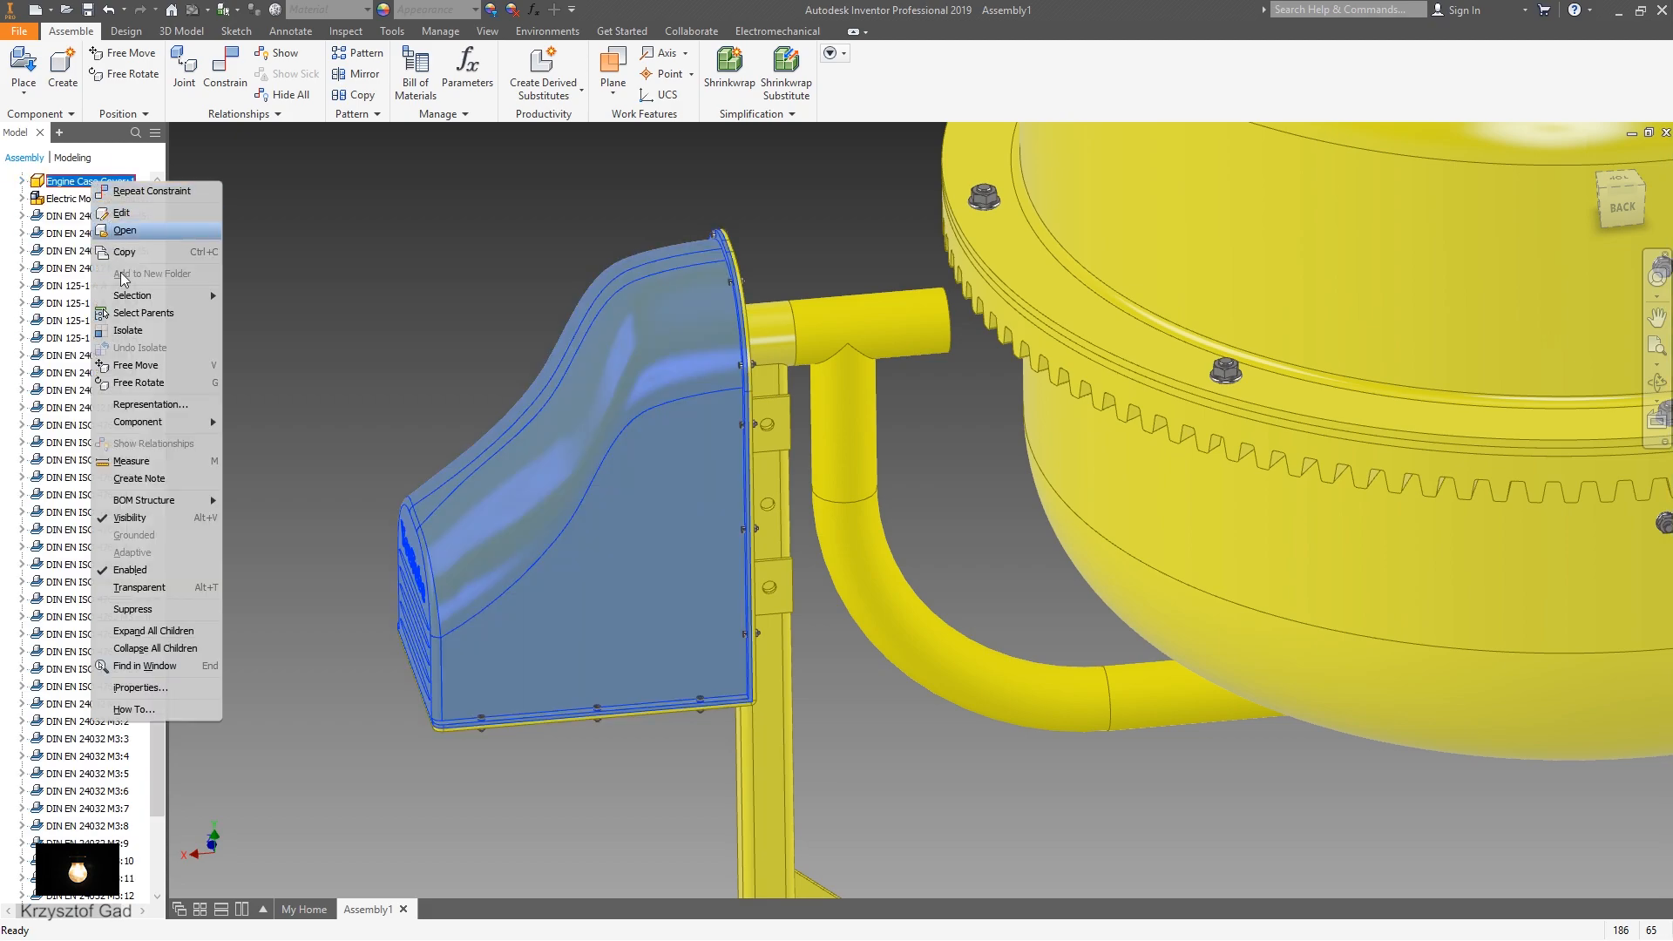
click(179, 523)
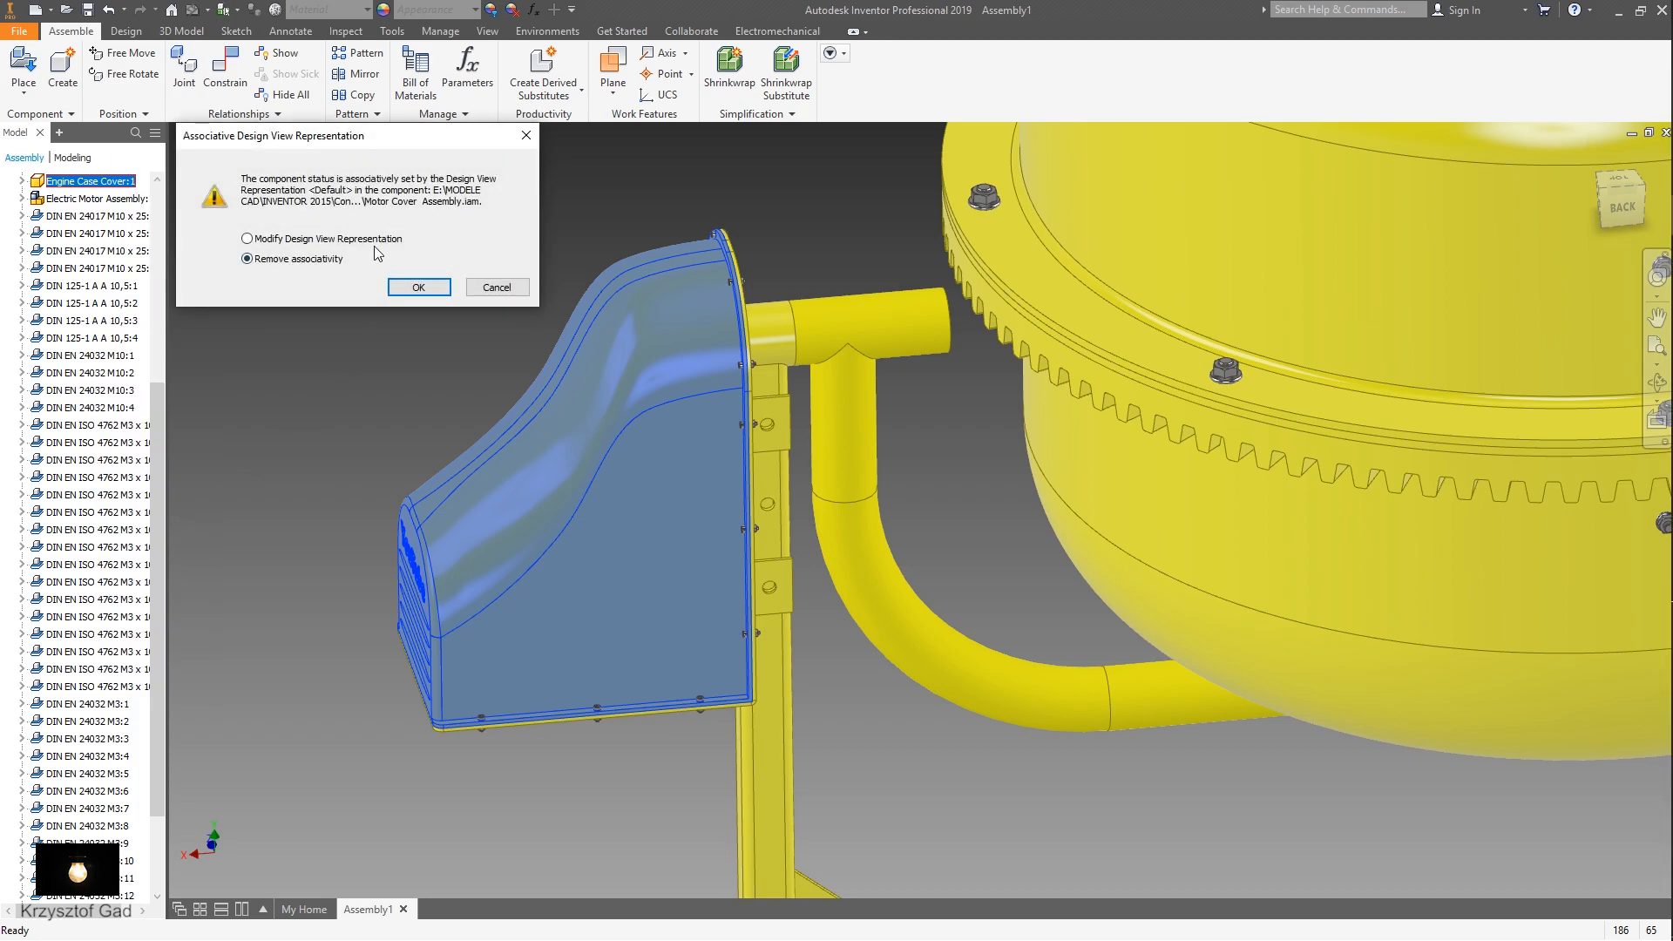
click(419, 287)
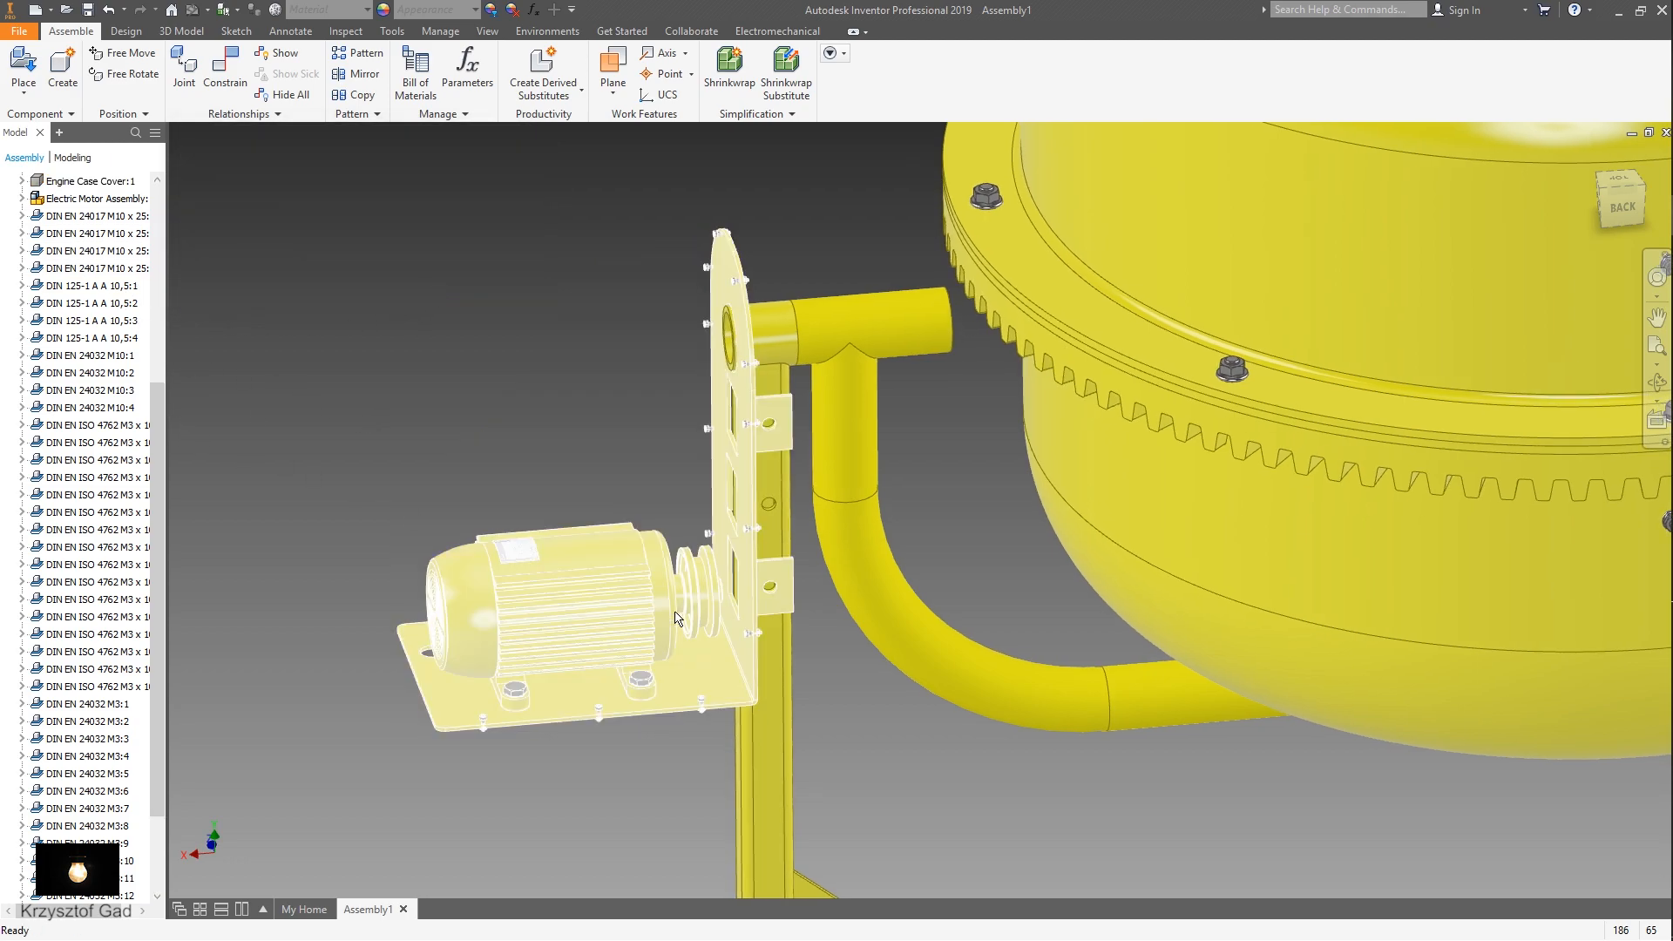
scroll(257, 494, down, 5)
scroll(259, 495, up, 5)
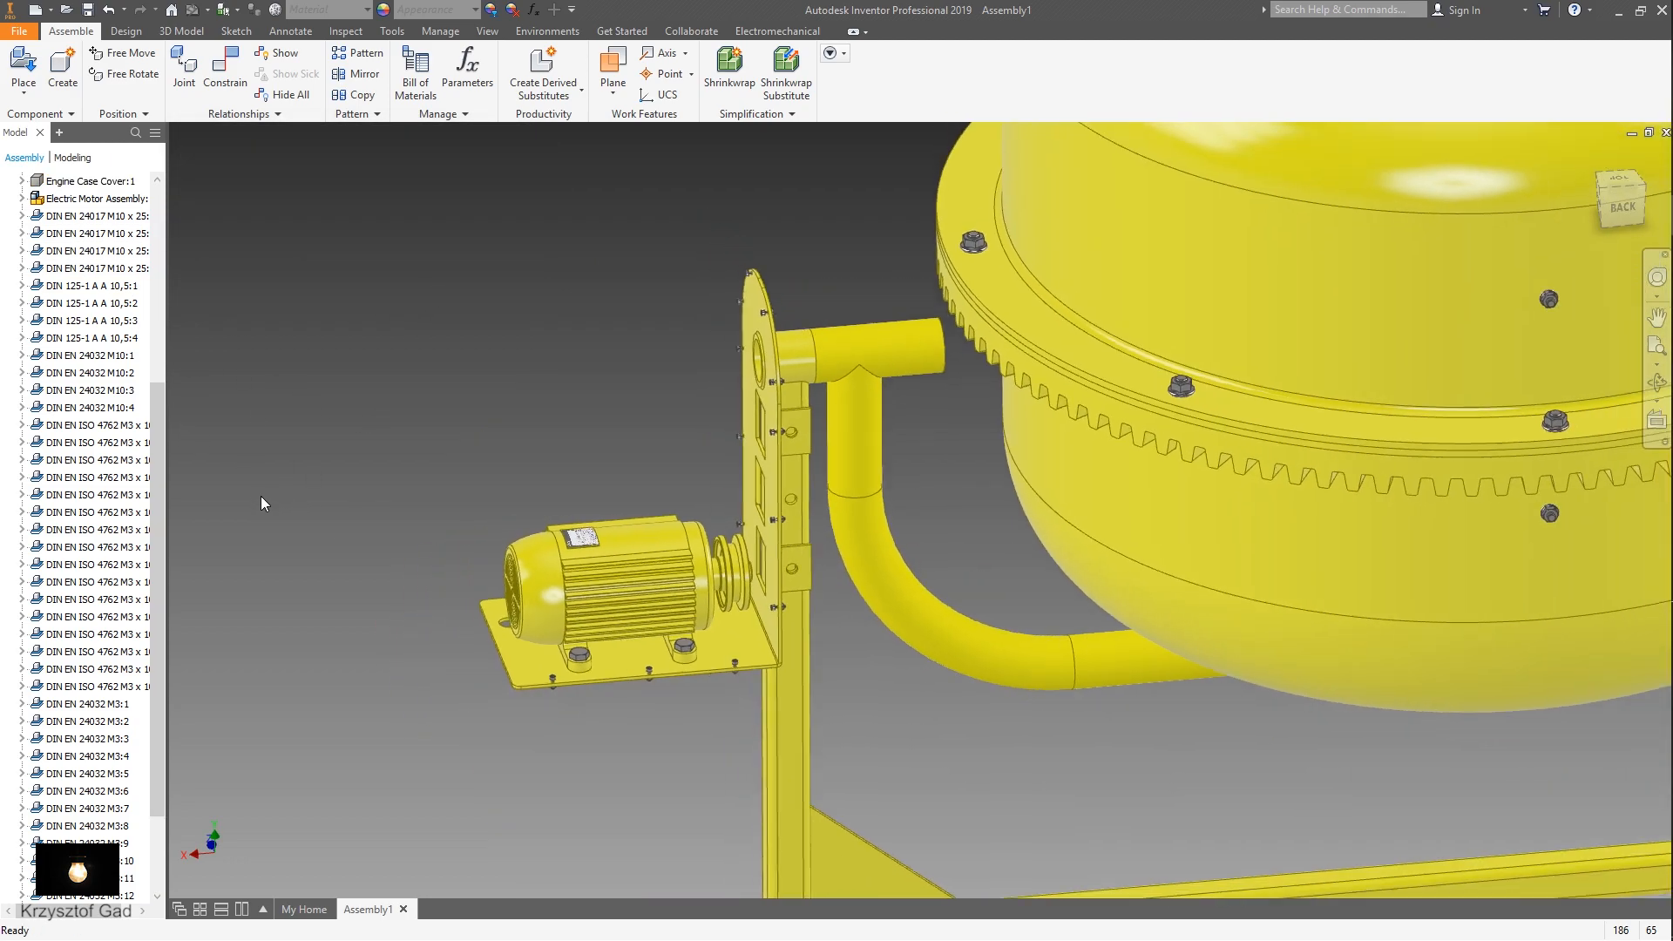
scroll(29, 421, up, 3)
scroll(27, 421, up, 1)
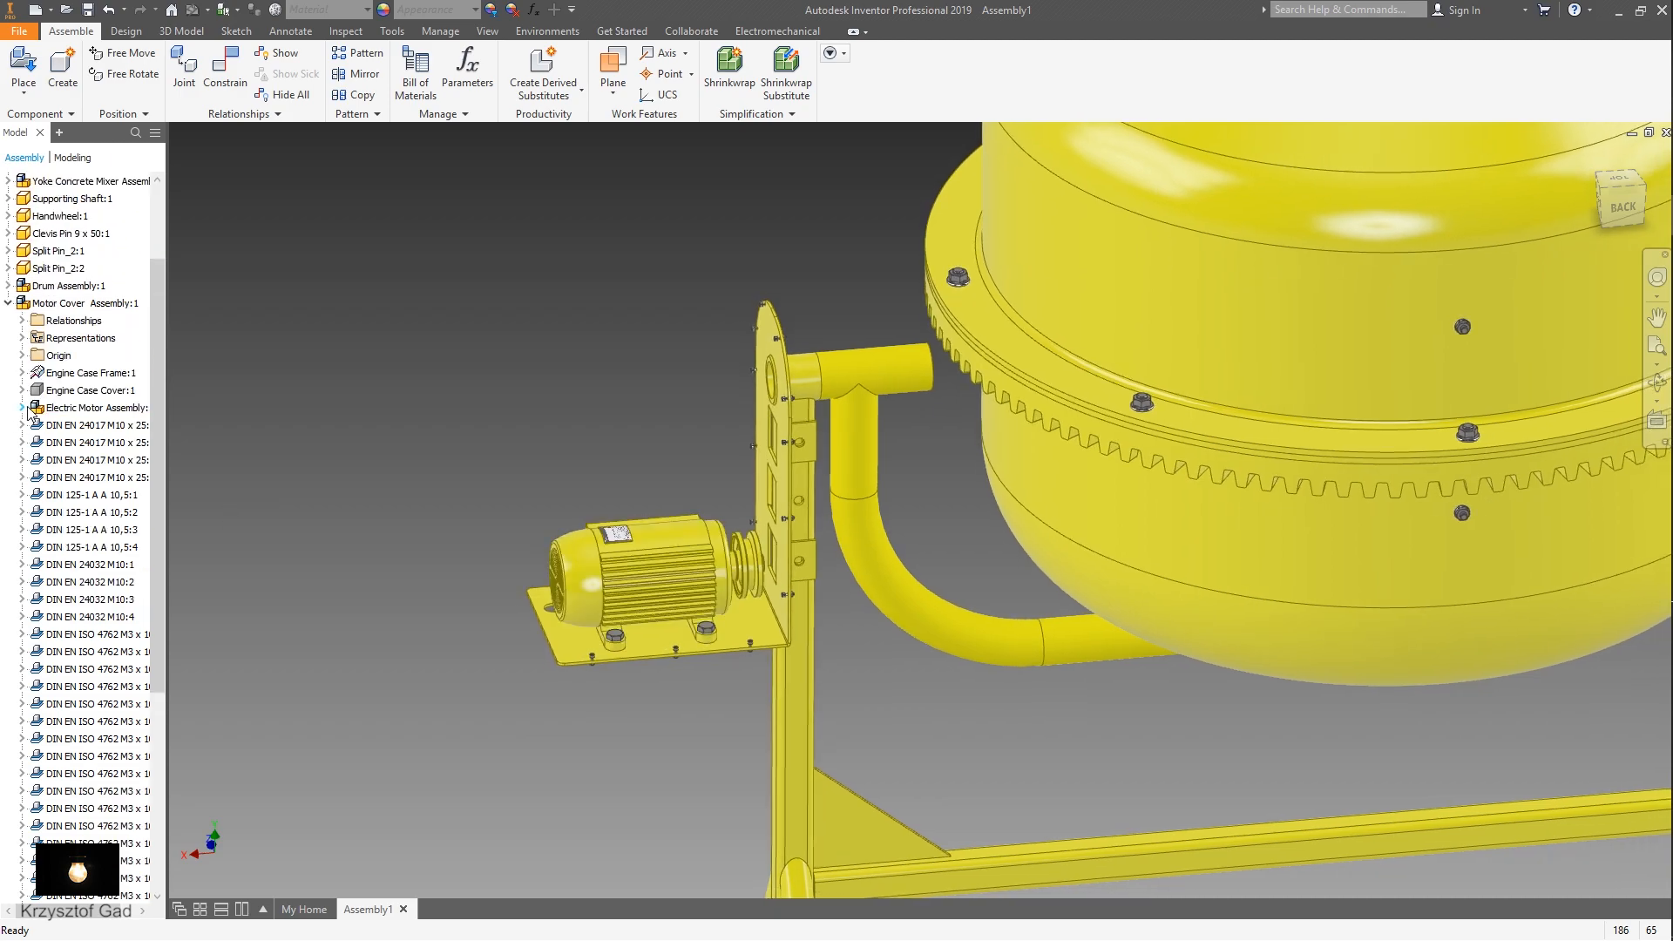
click(22, 408)
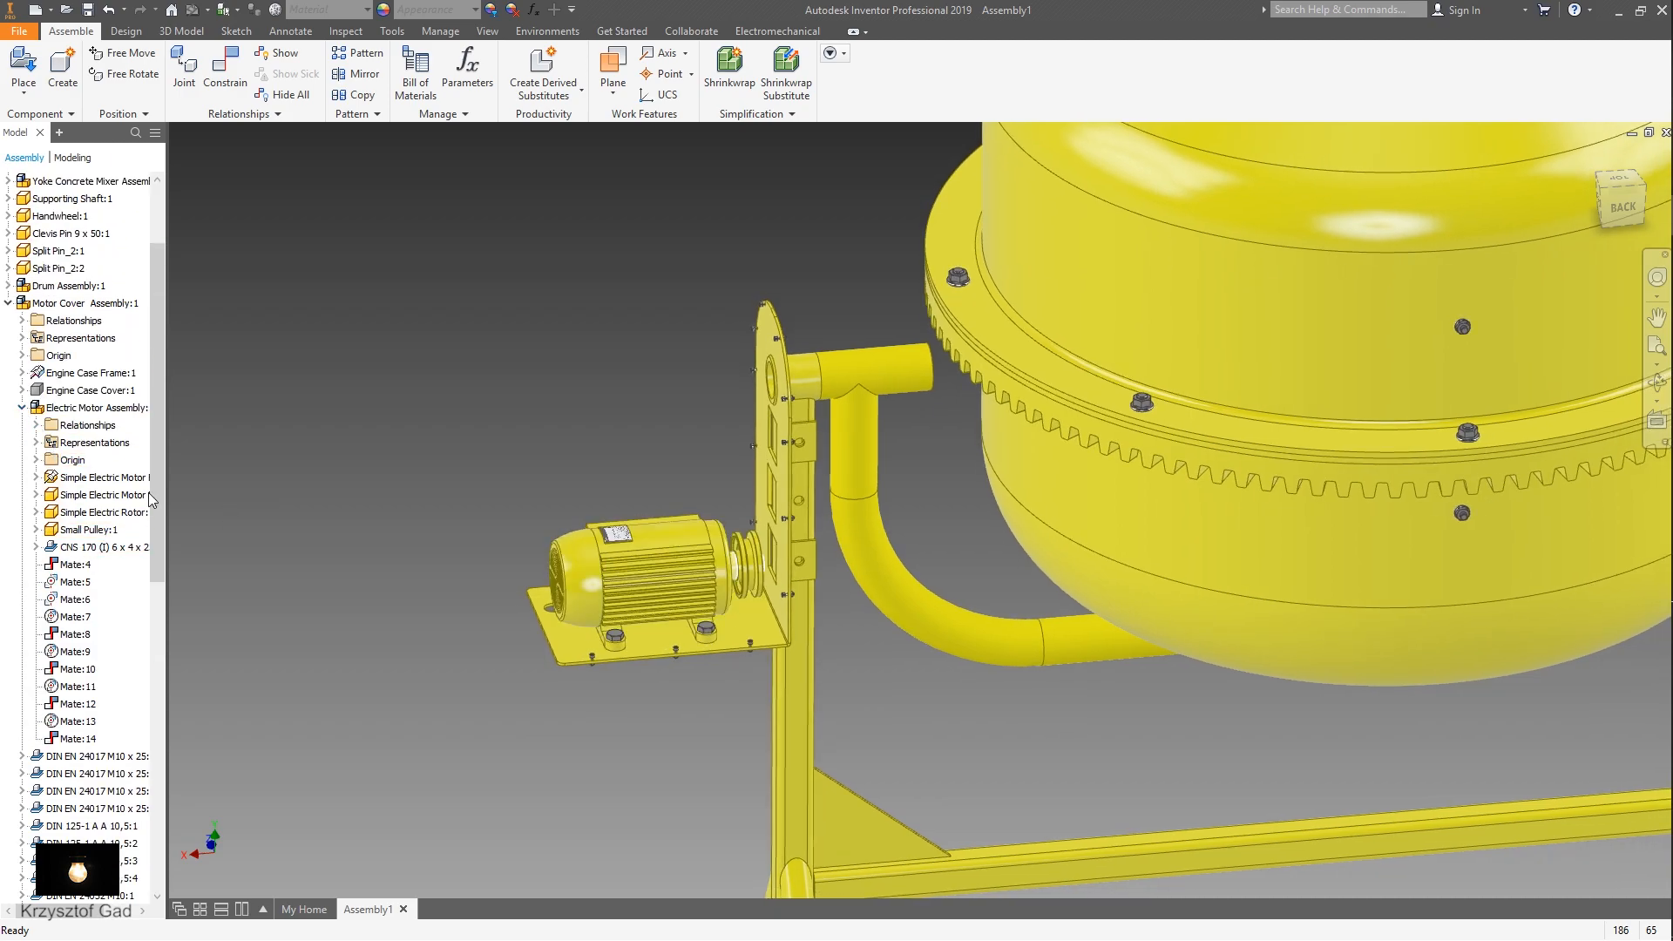
- Place one instance of Transmission Assembly.iam above the electric motor
right_click(351, 476)
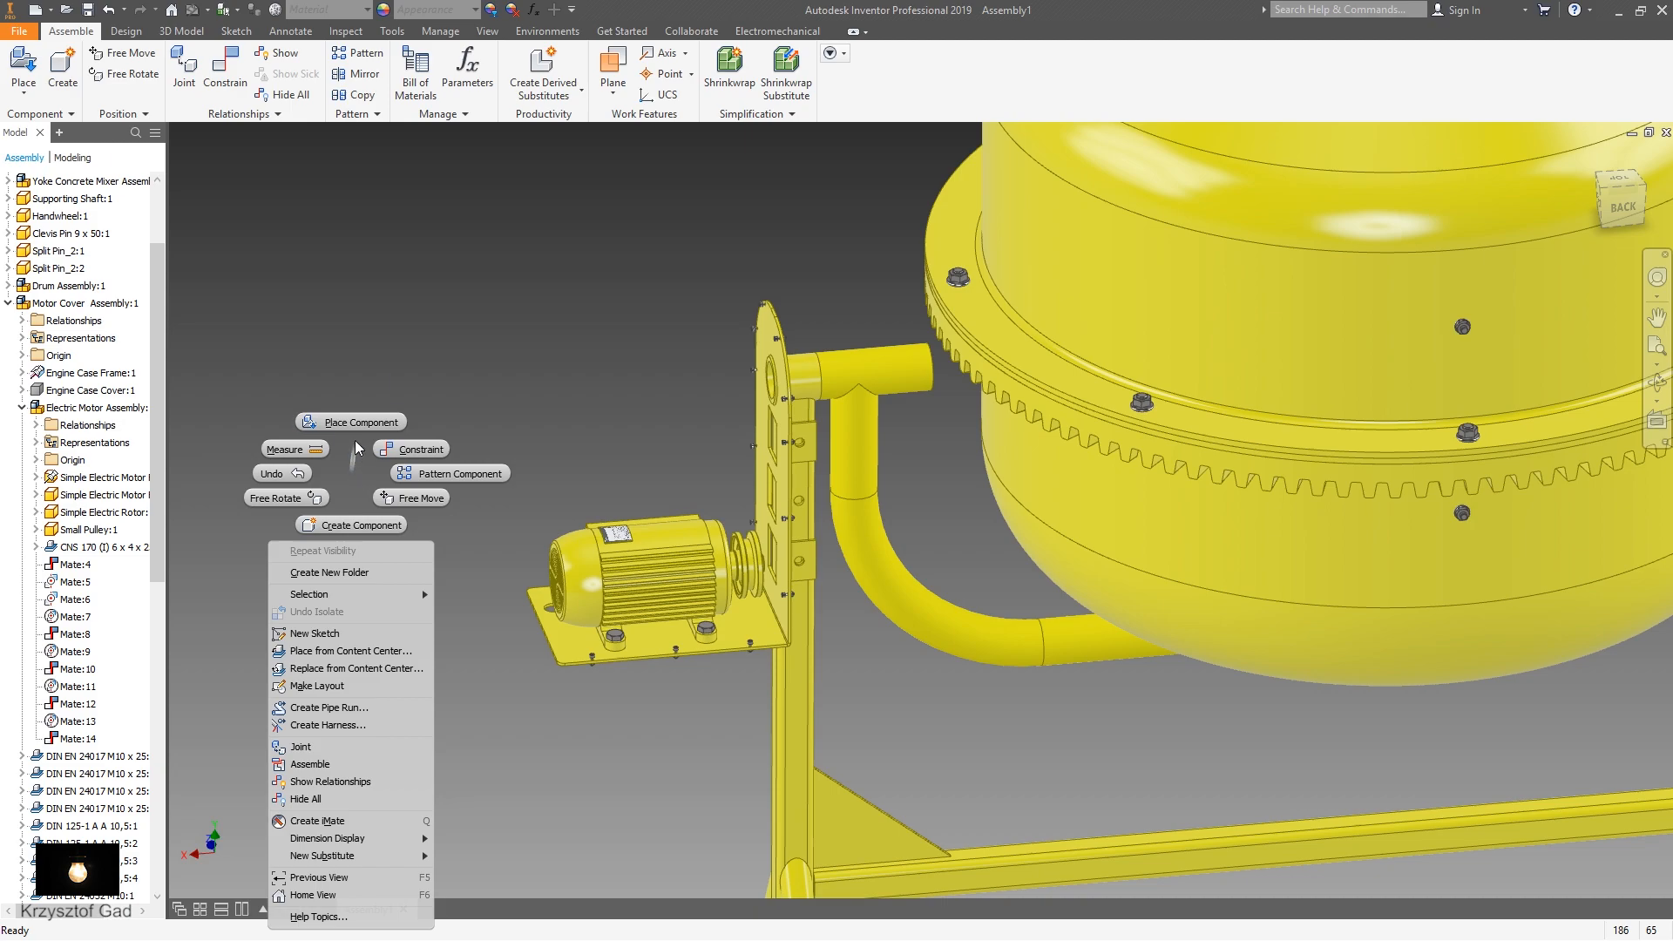
click(373, 422)
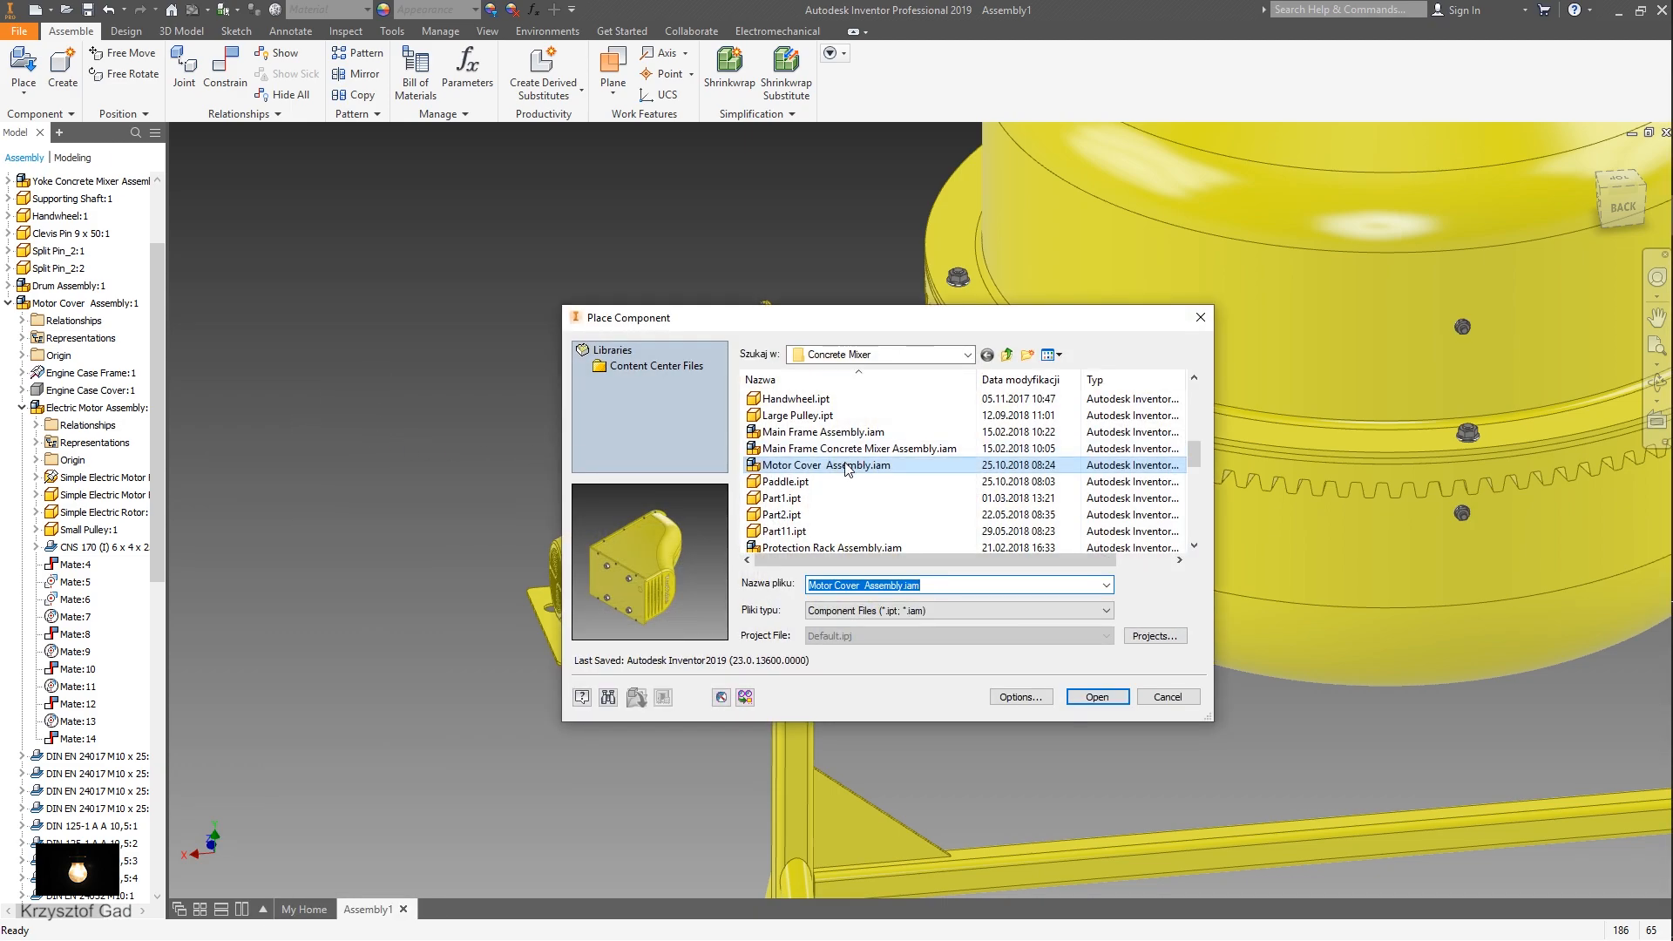
scroll(849, 471, down, 6)
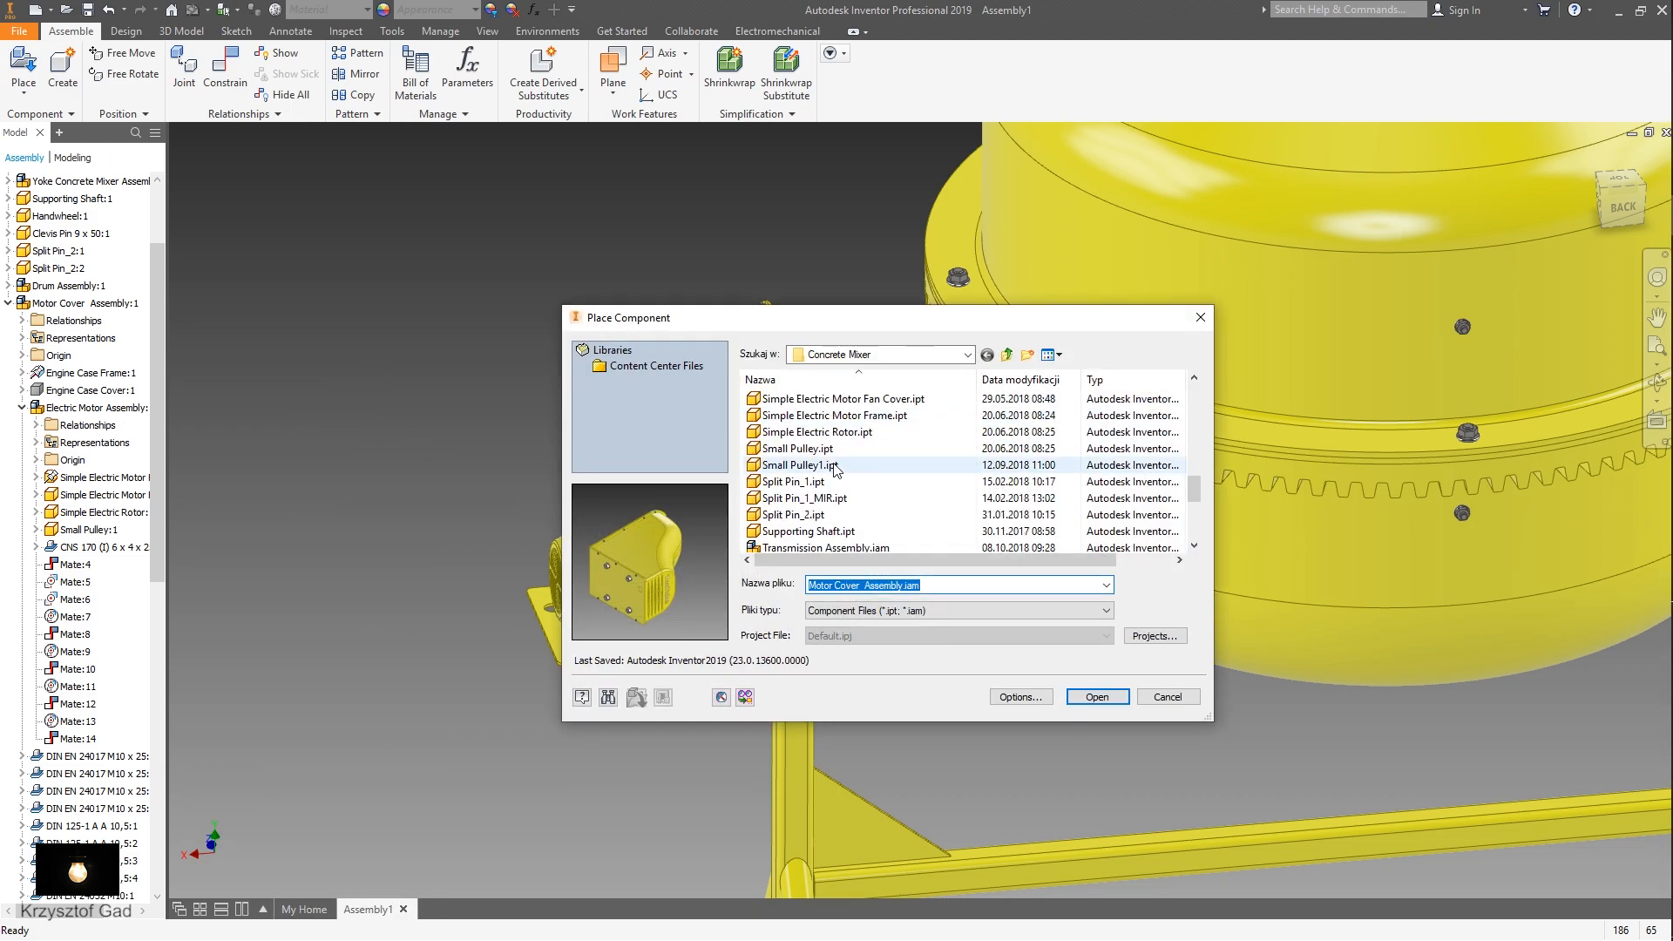
click(837, 498)
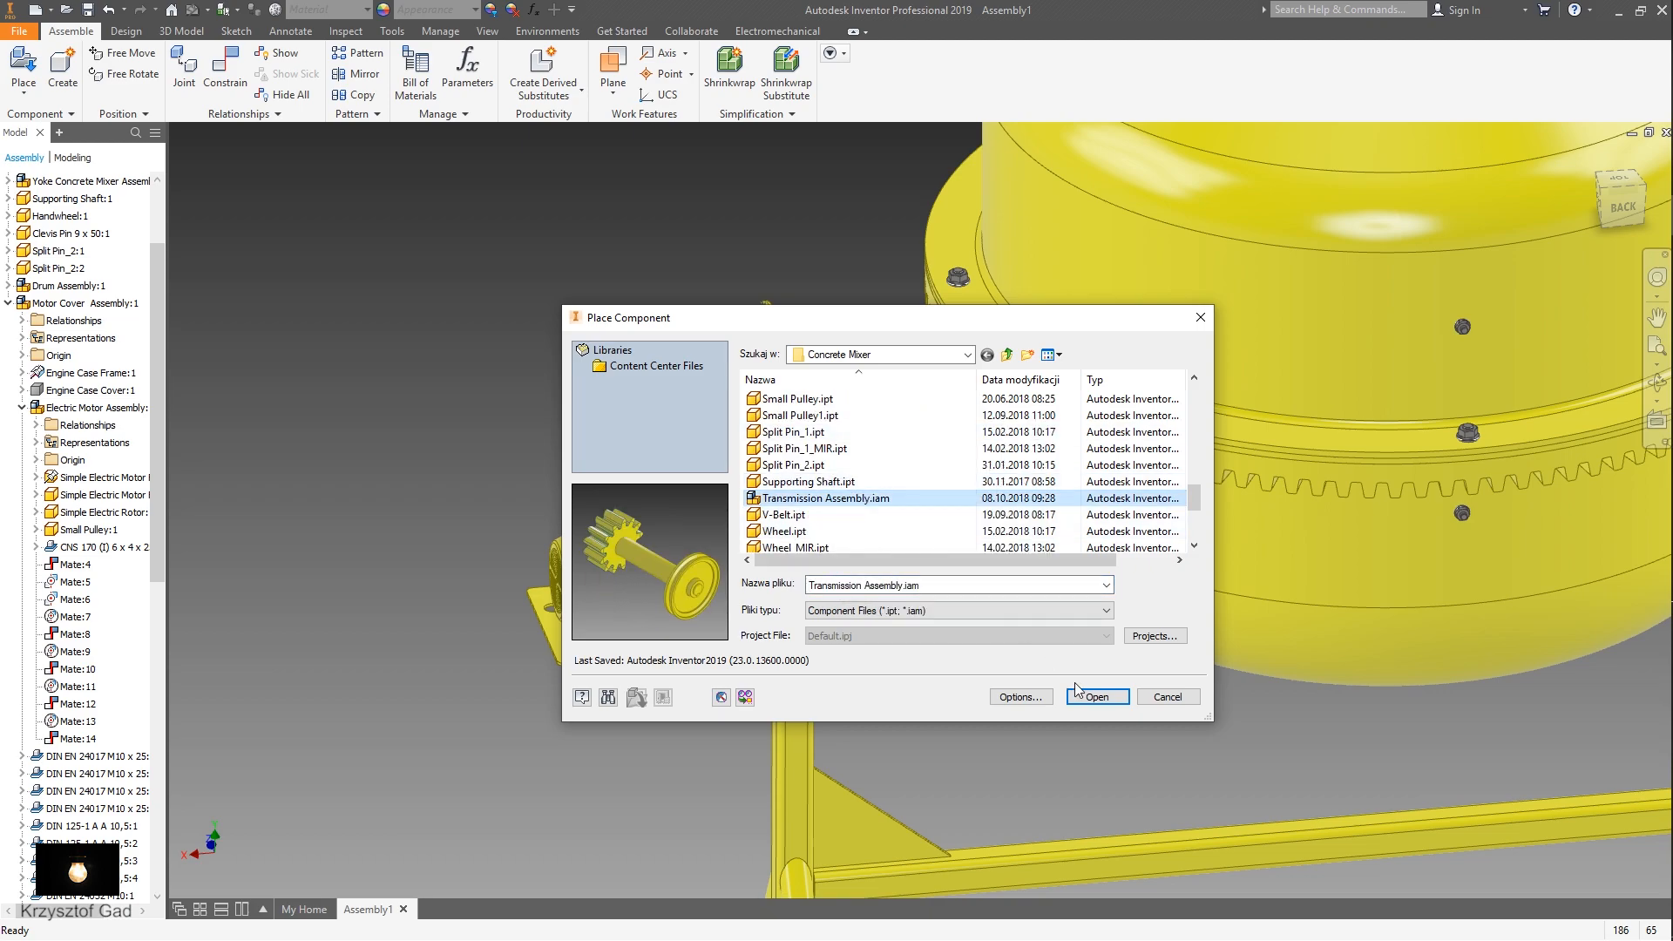
click(1096, 697)
click(621, 307)
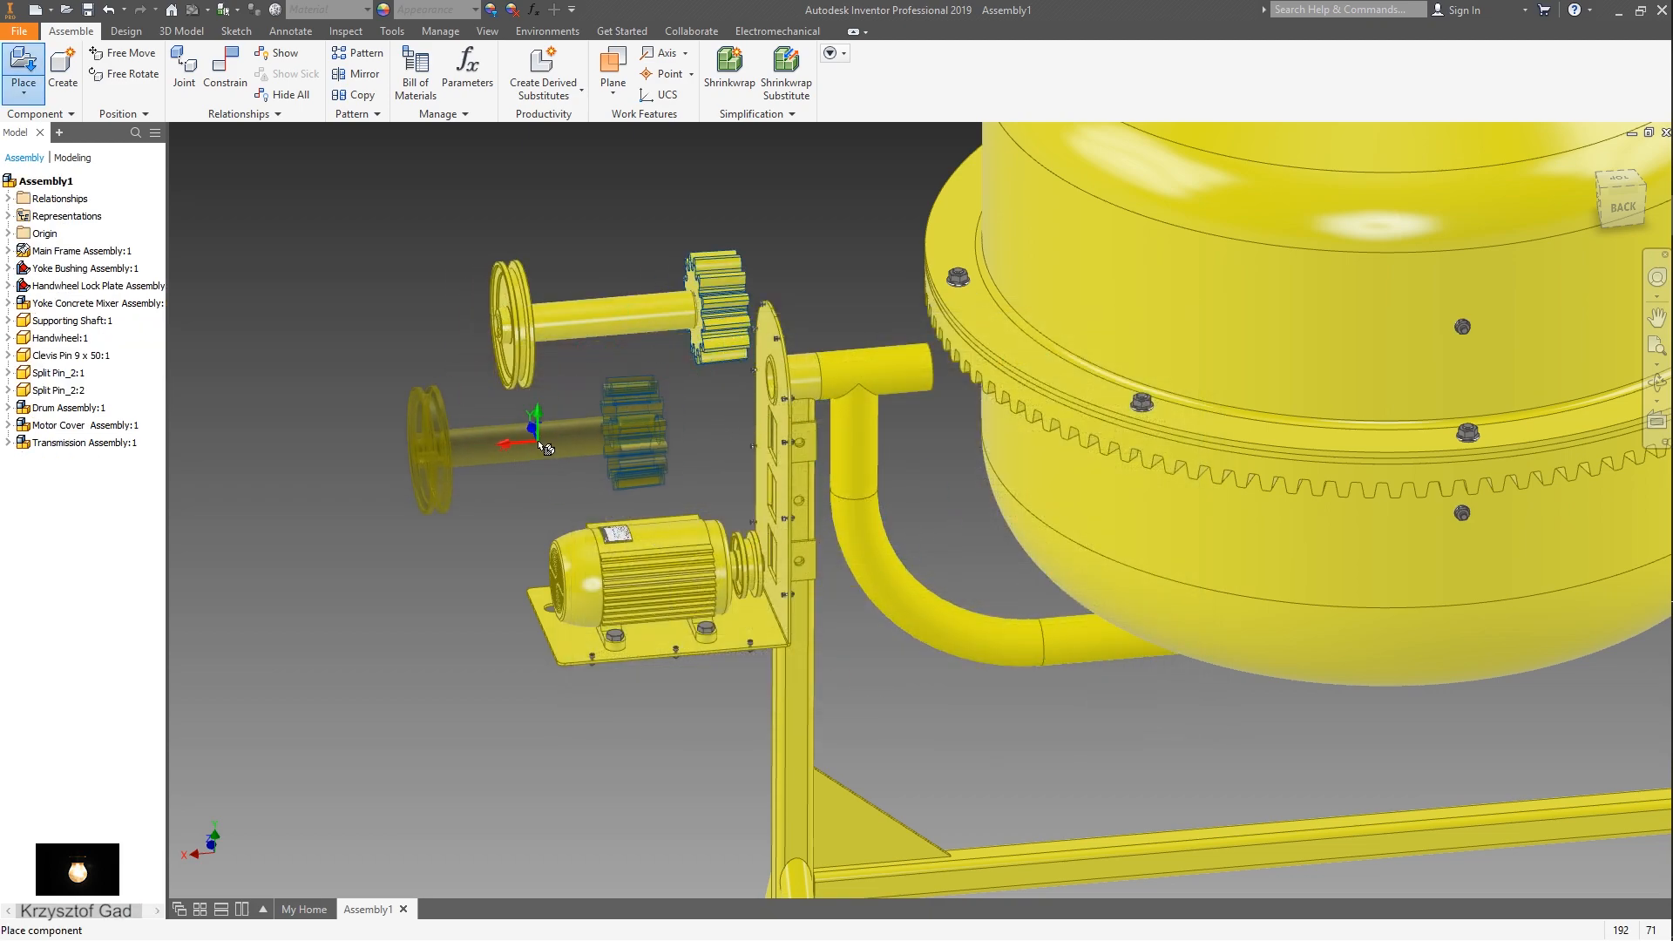
right_click(538, 440)
click(610, 441)
- Mate the transmission shaft's axis to the axis of the horizontal tube above the upright with zero offset, reversing the direction so the gear faces the drum
right_click(609, 446)
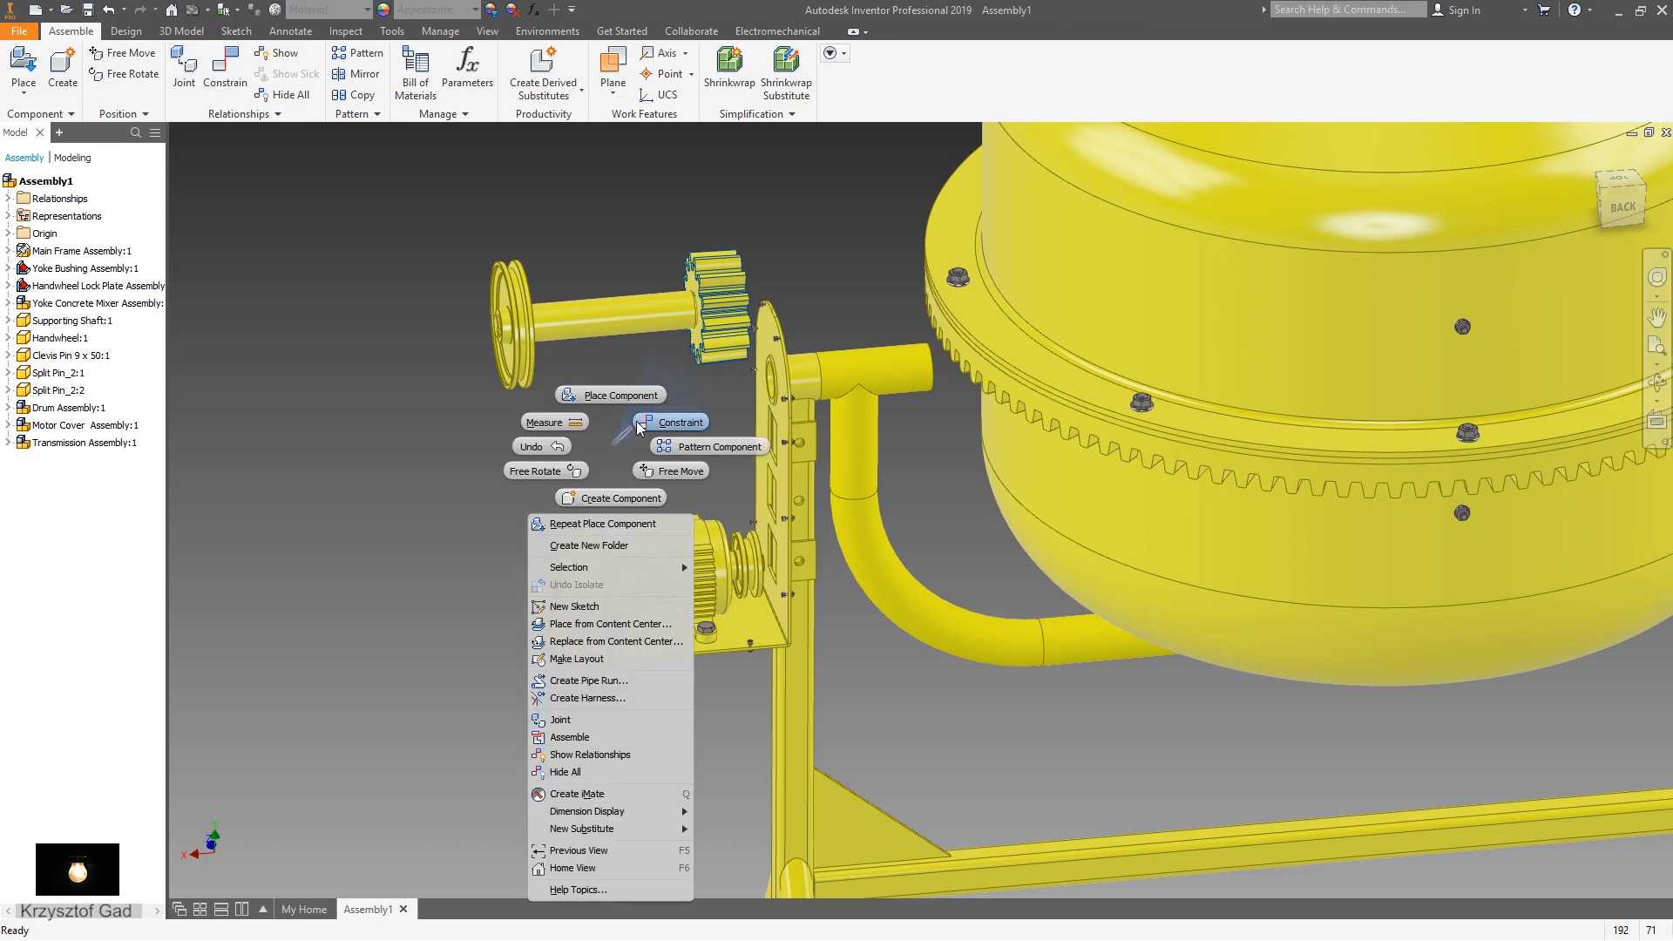
click(671, 422)
click(635, 324)
click(798, 381)
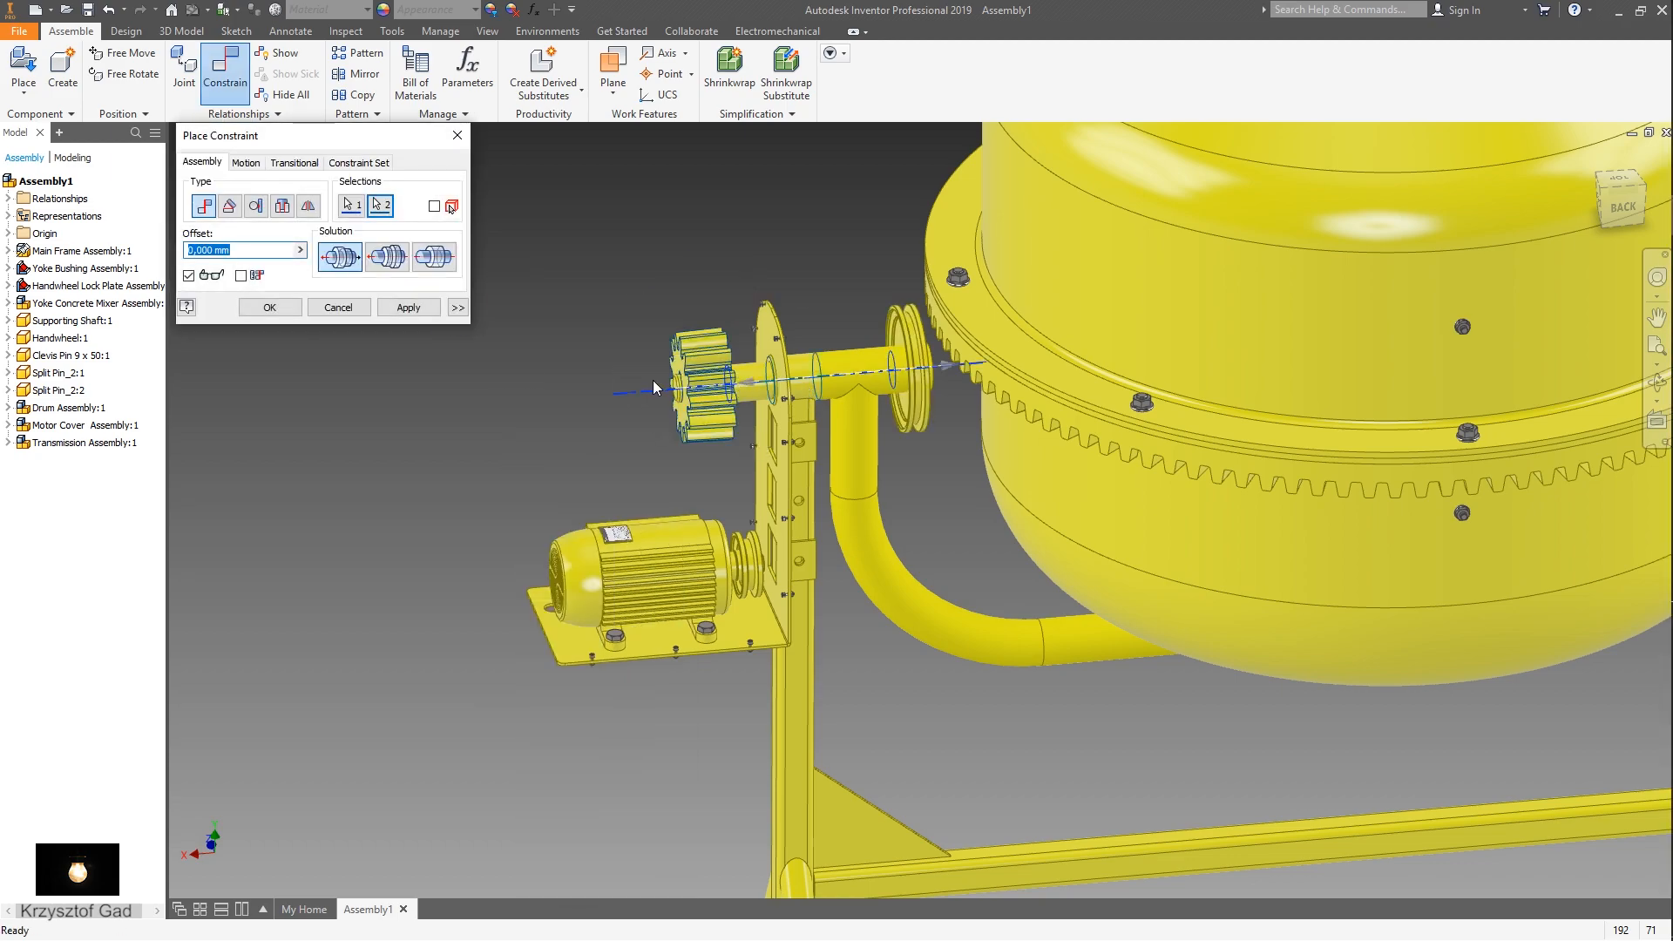
click(387, 257)
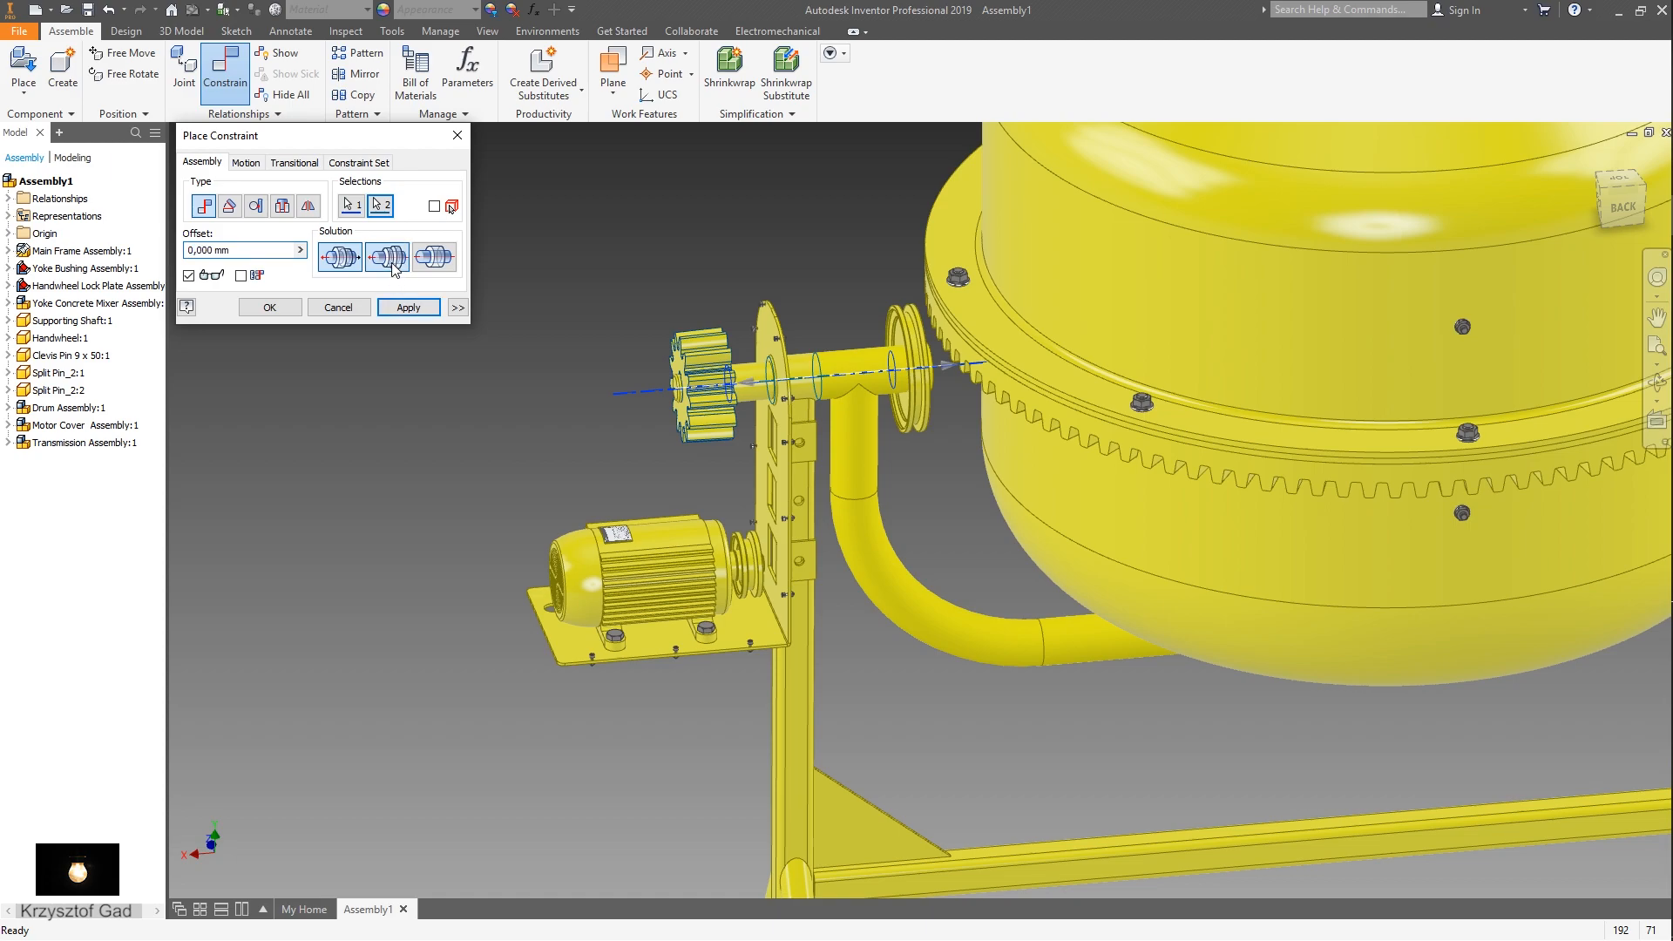
click(408, 308)
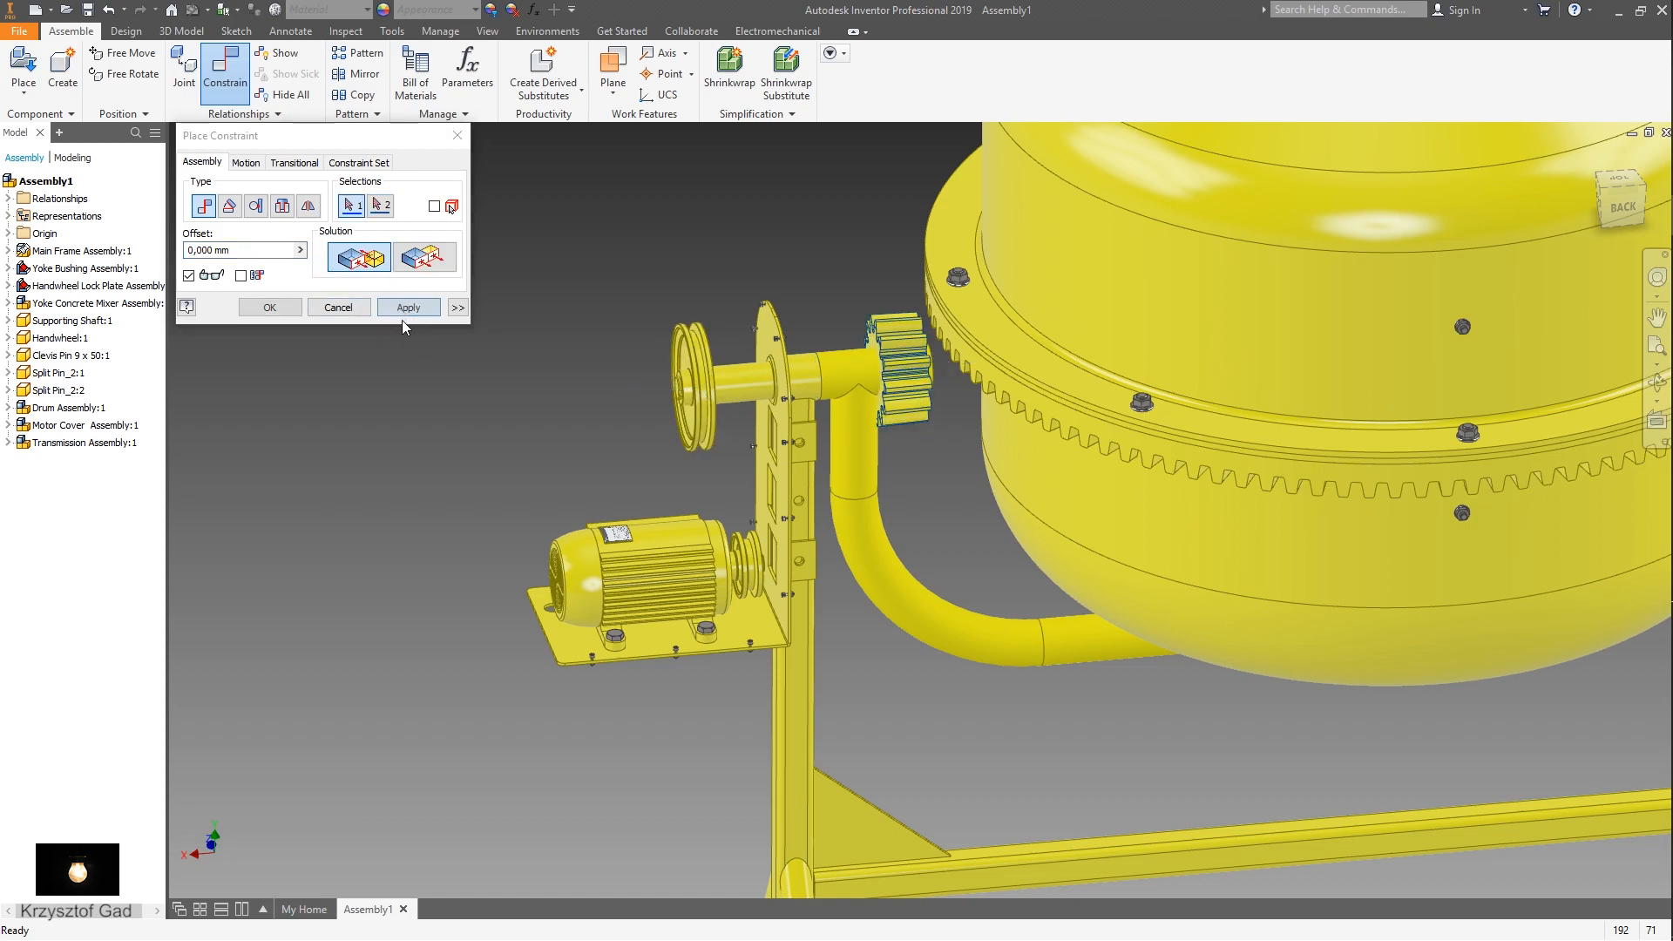
- Mate the YZ Plane of the transmission's Large Pulley to the YZ Plane of the motor's Small Pulley with zero offset
click(8, 443)
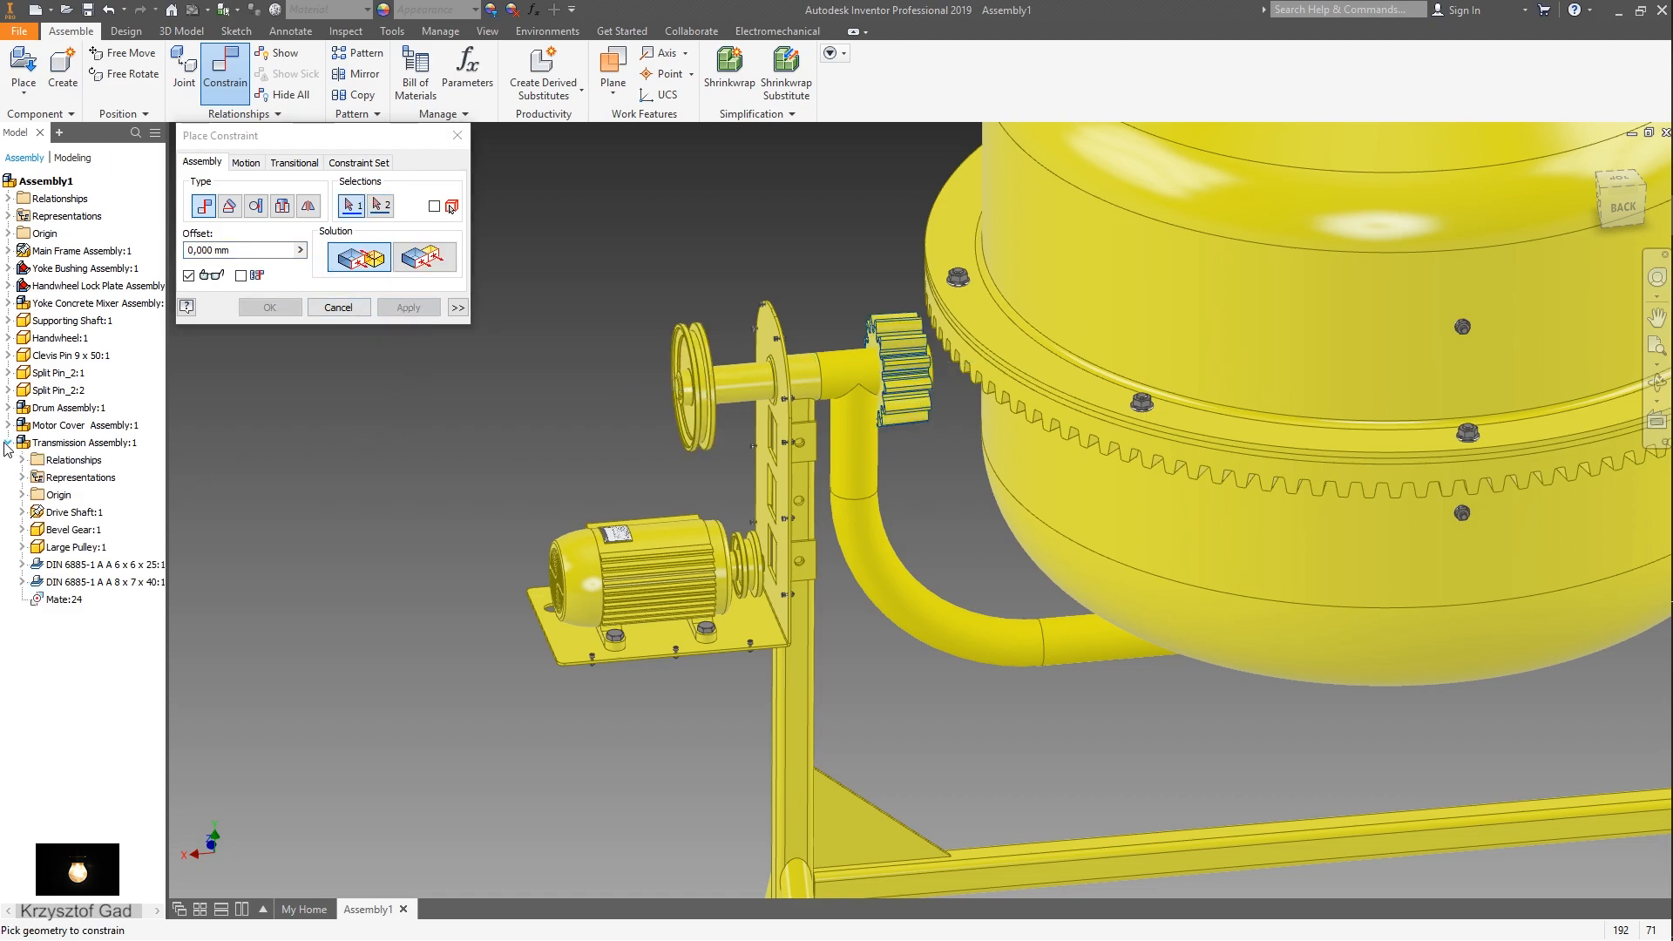
click(22, 547)
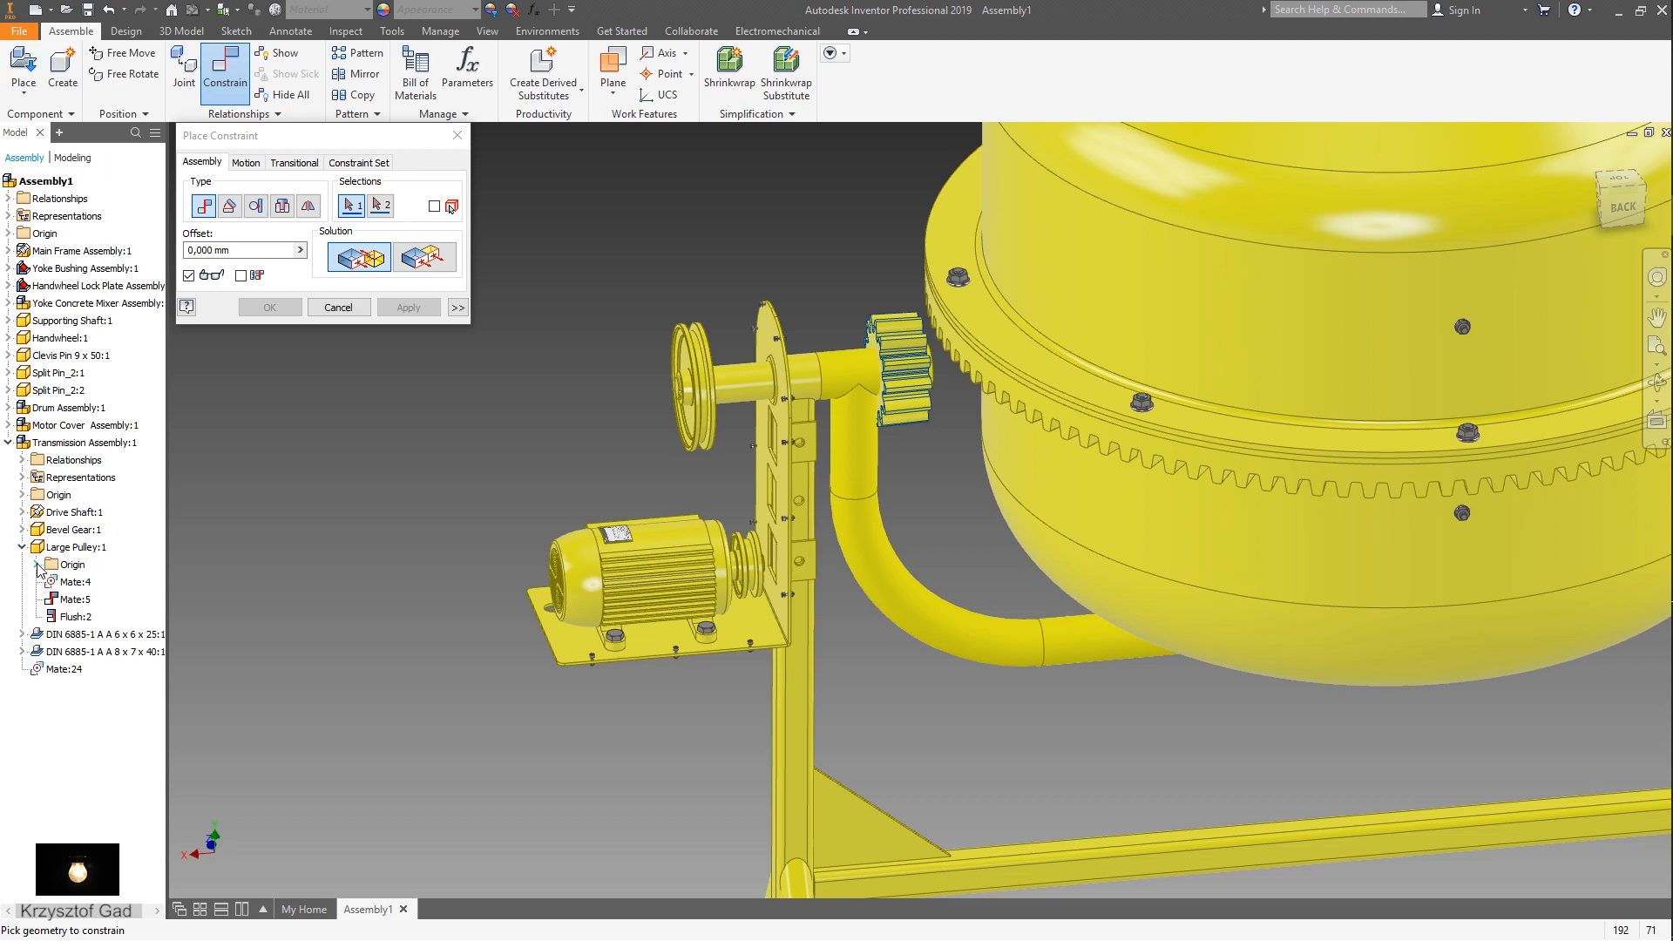
click(35, 564)
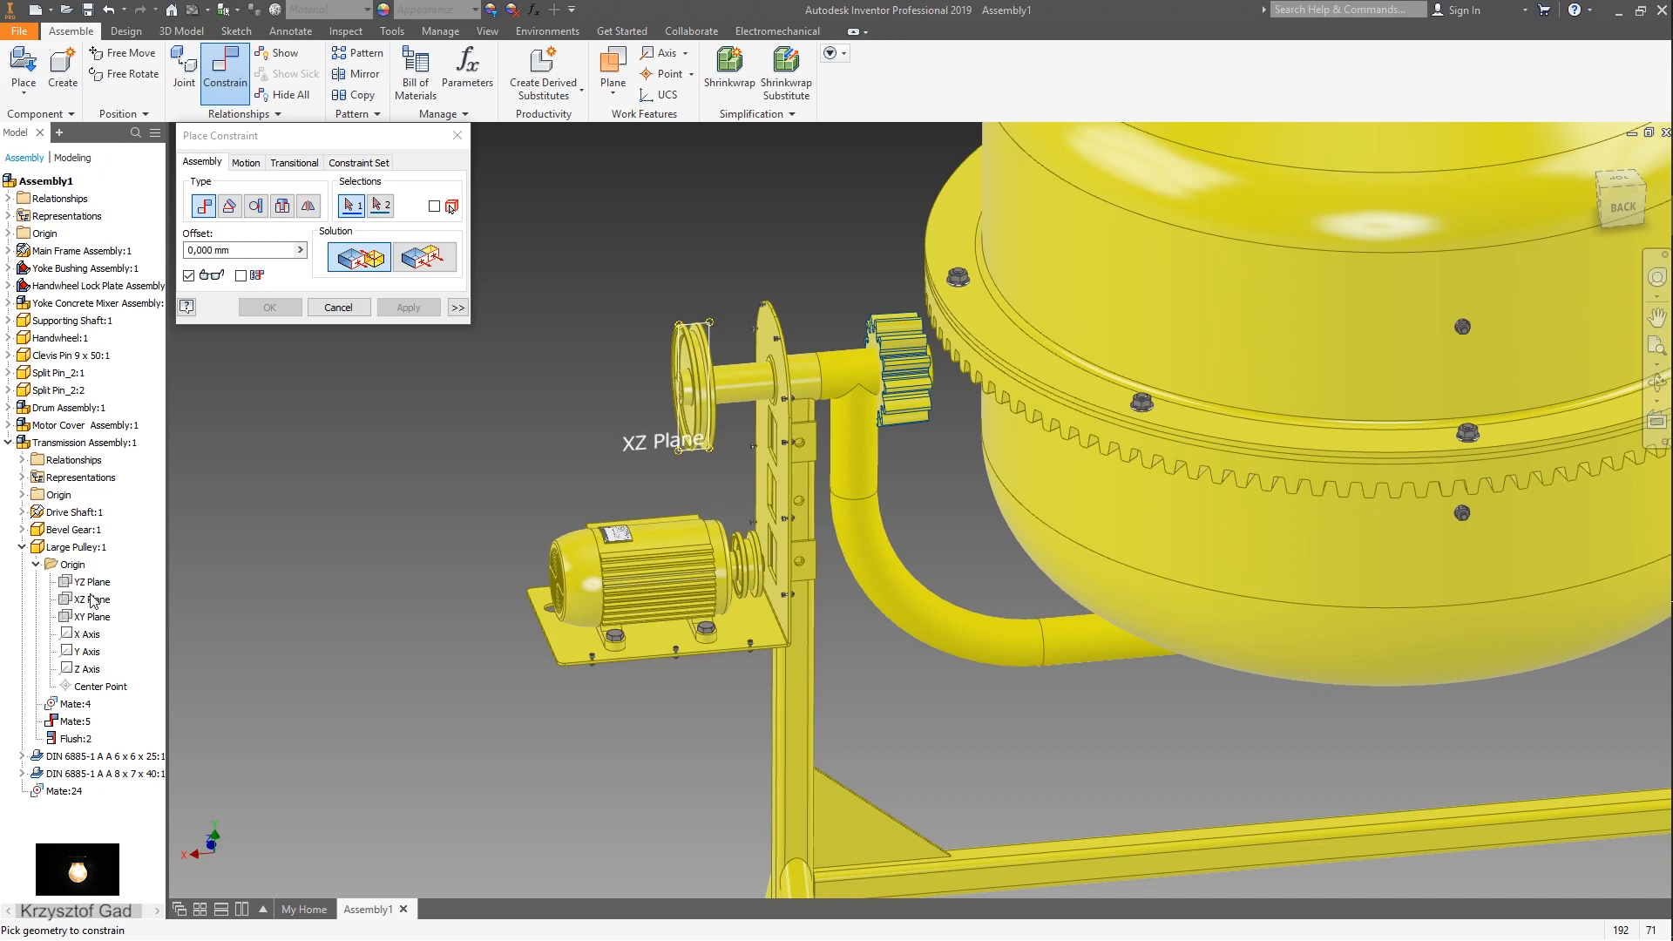
click(94, 582)
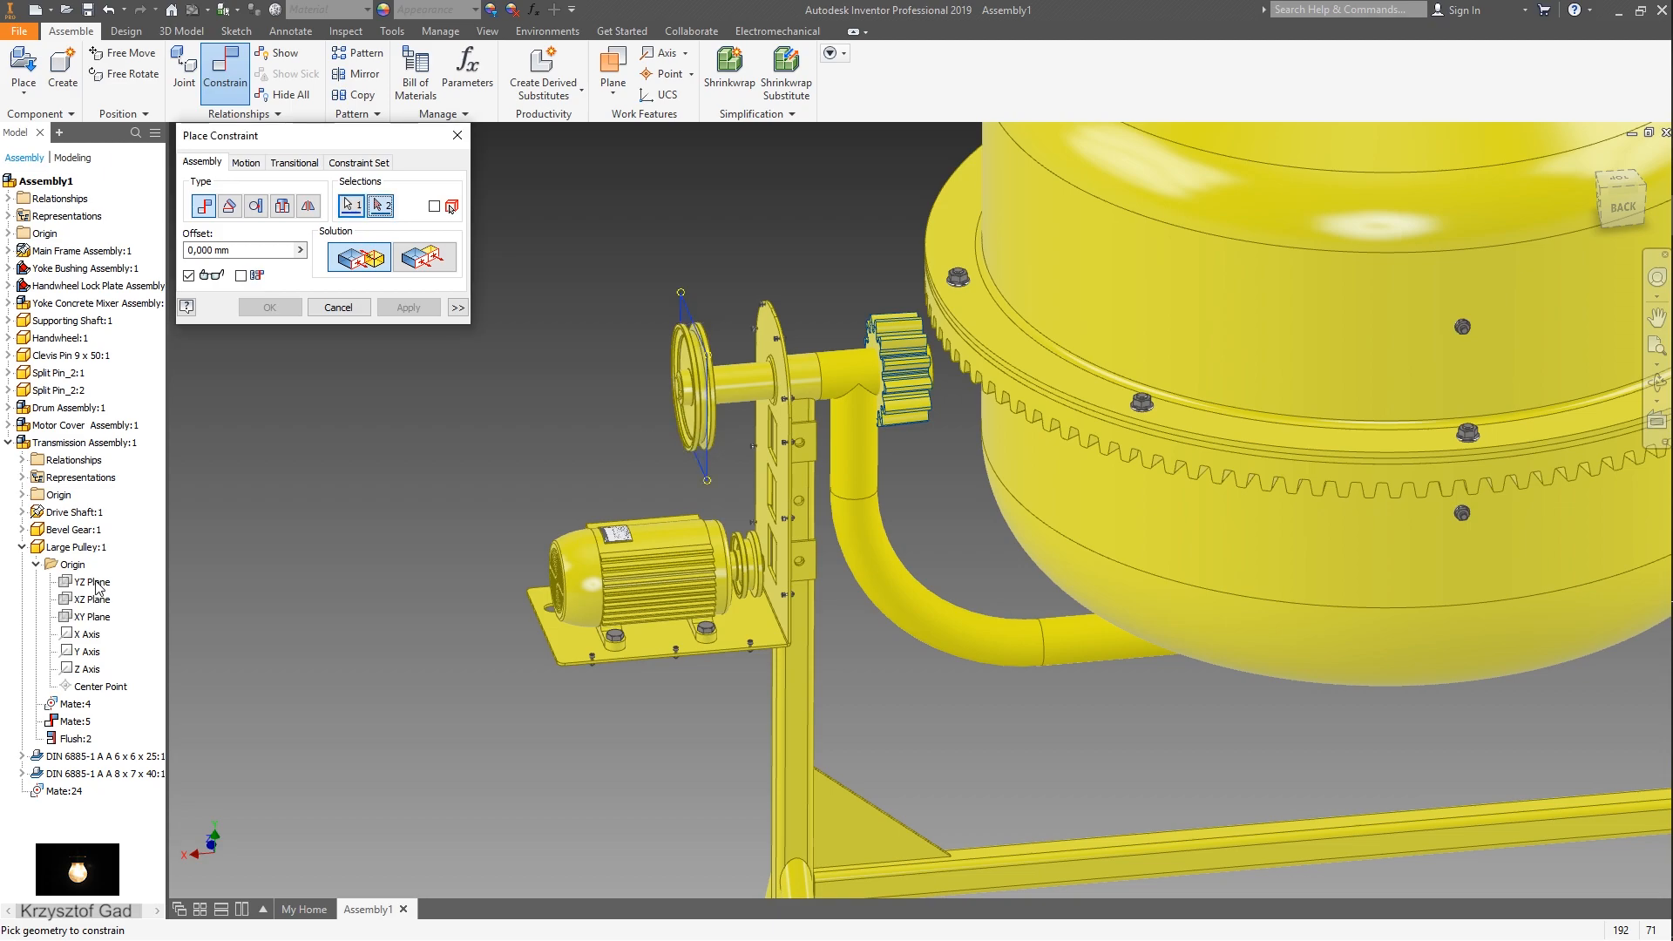
click(8, 425)
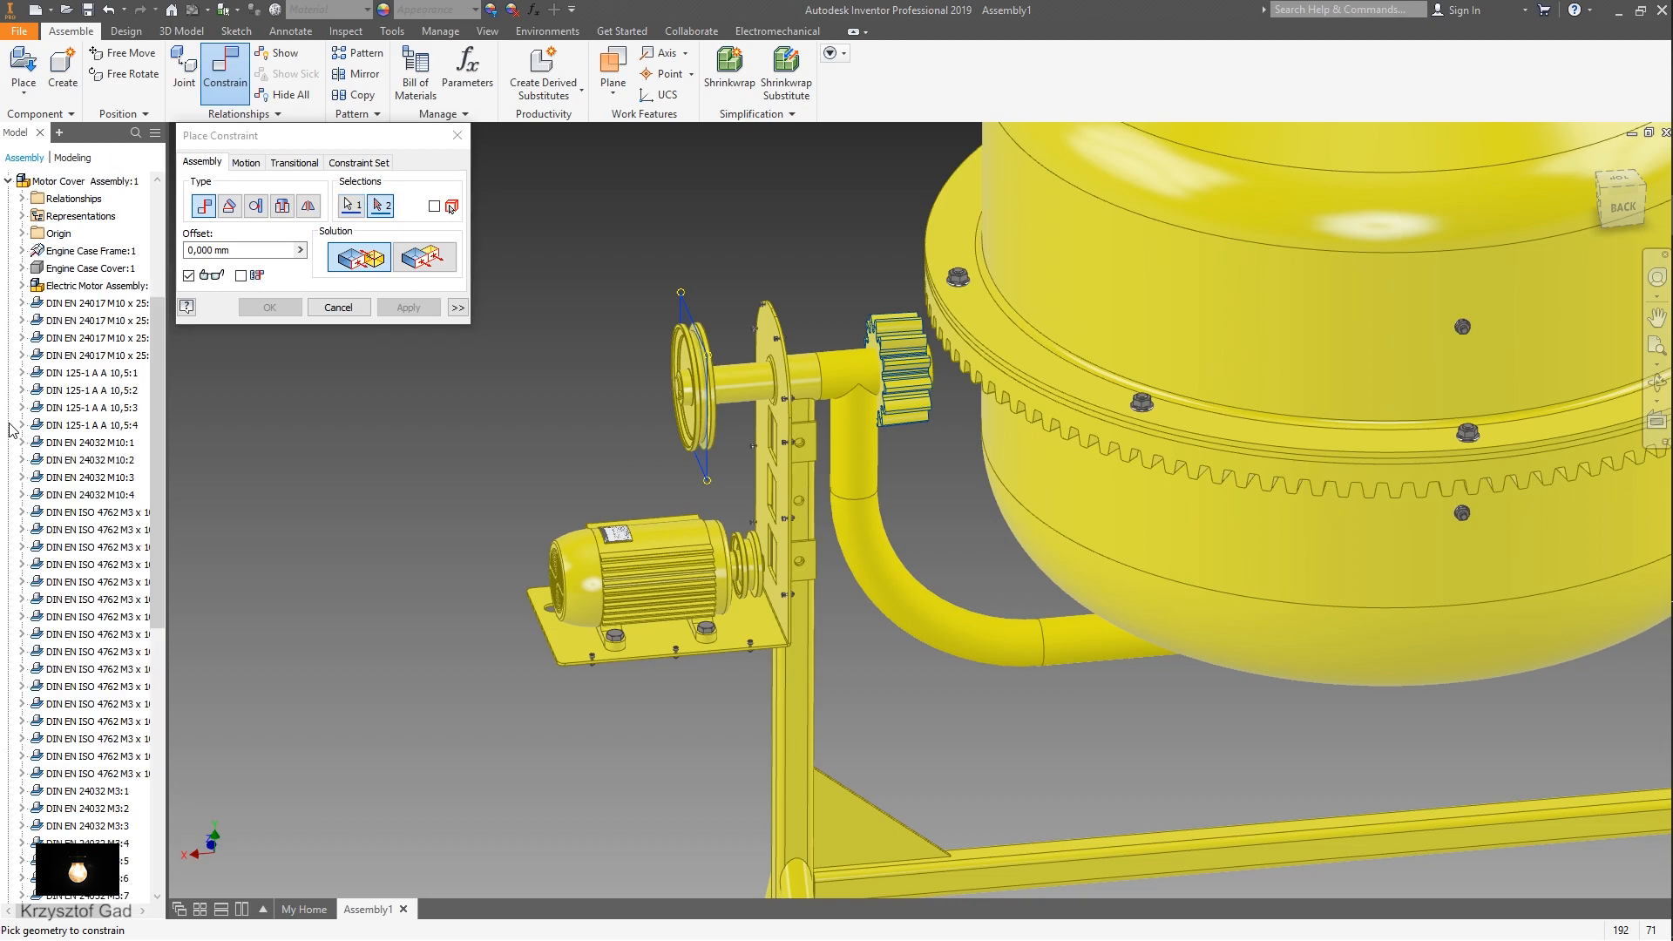
click(23, 287)
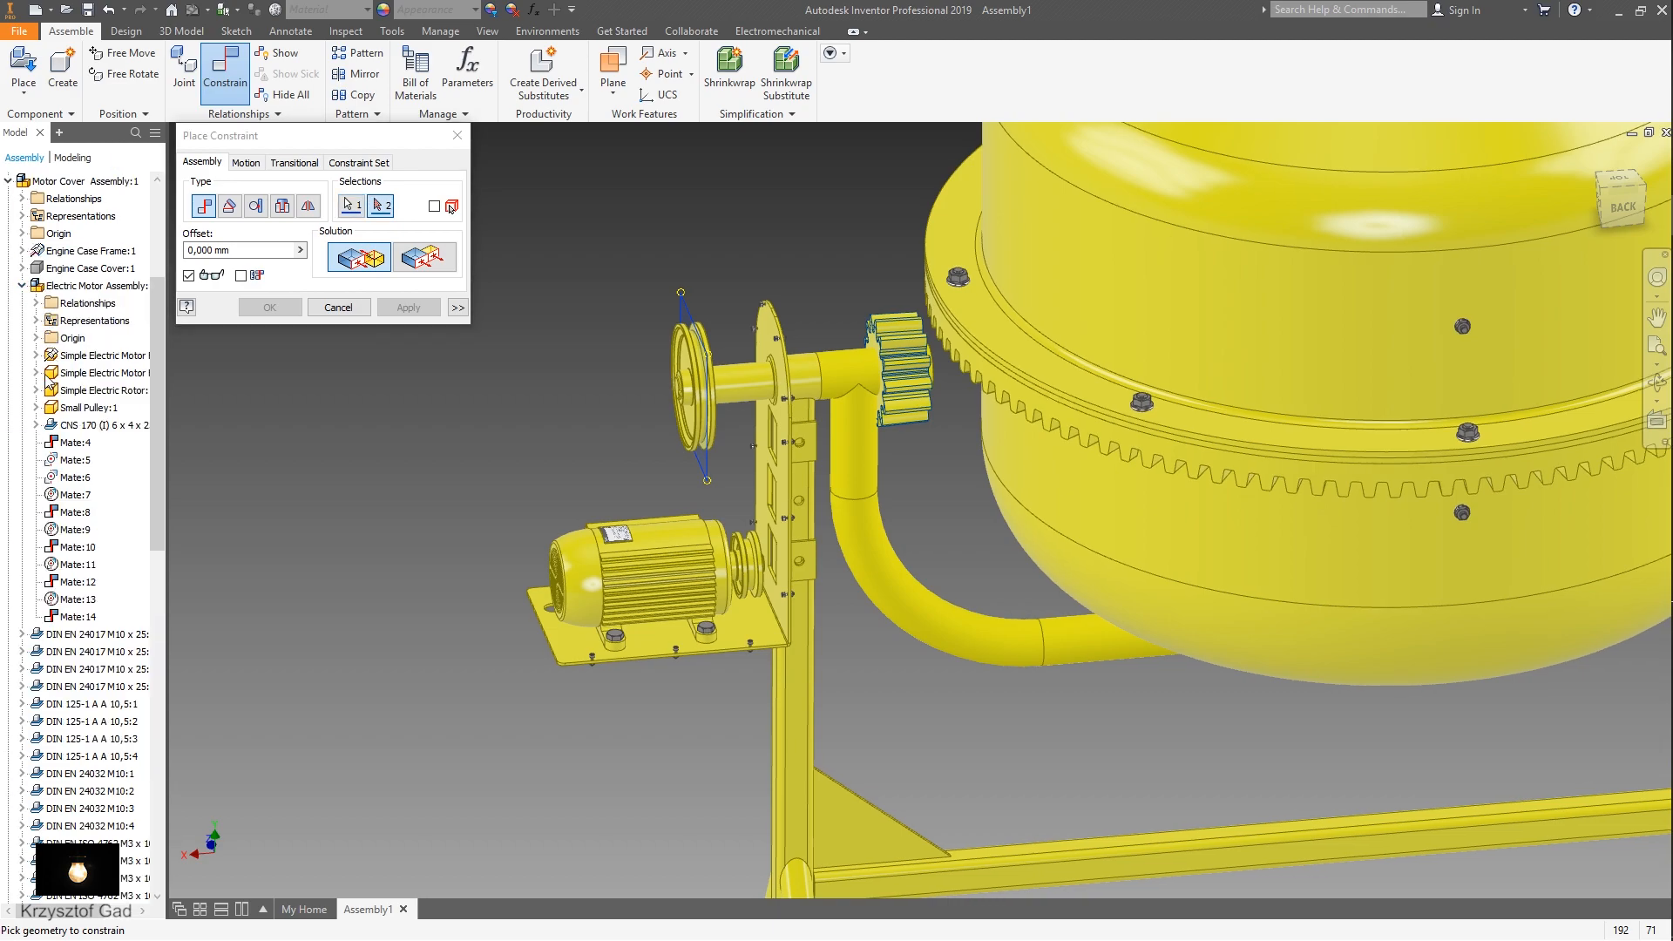
click(37, 407)
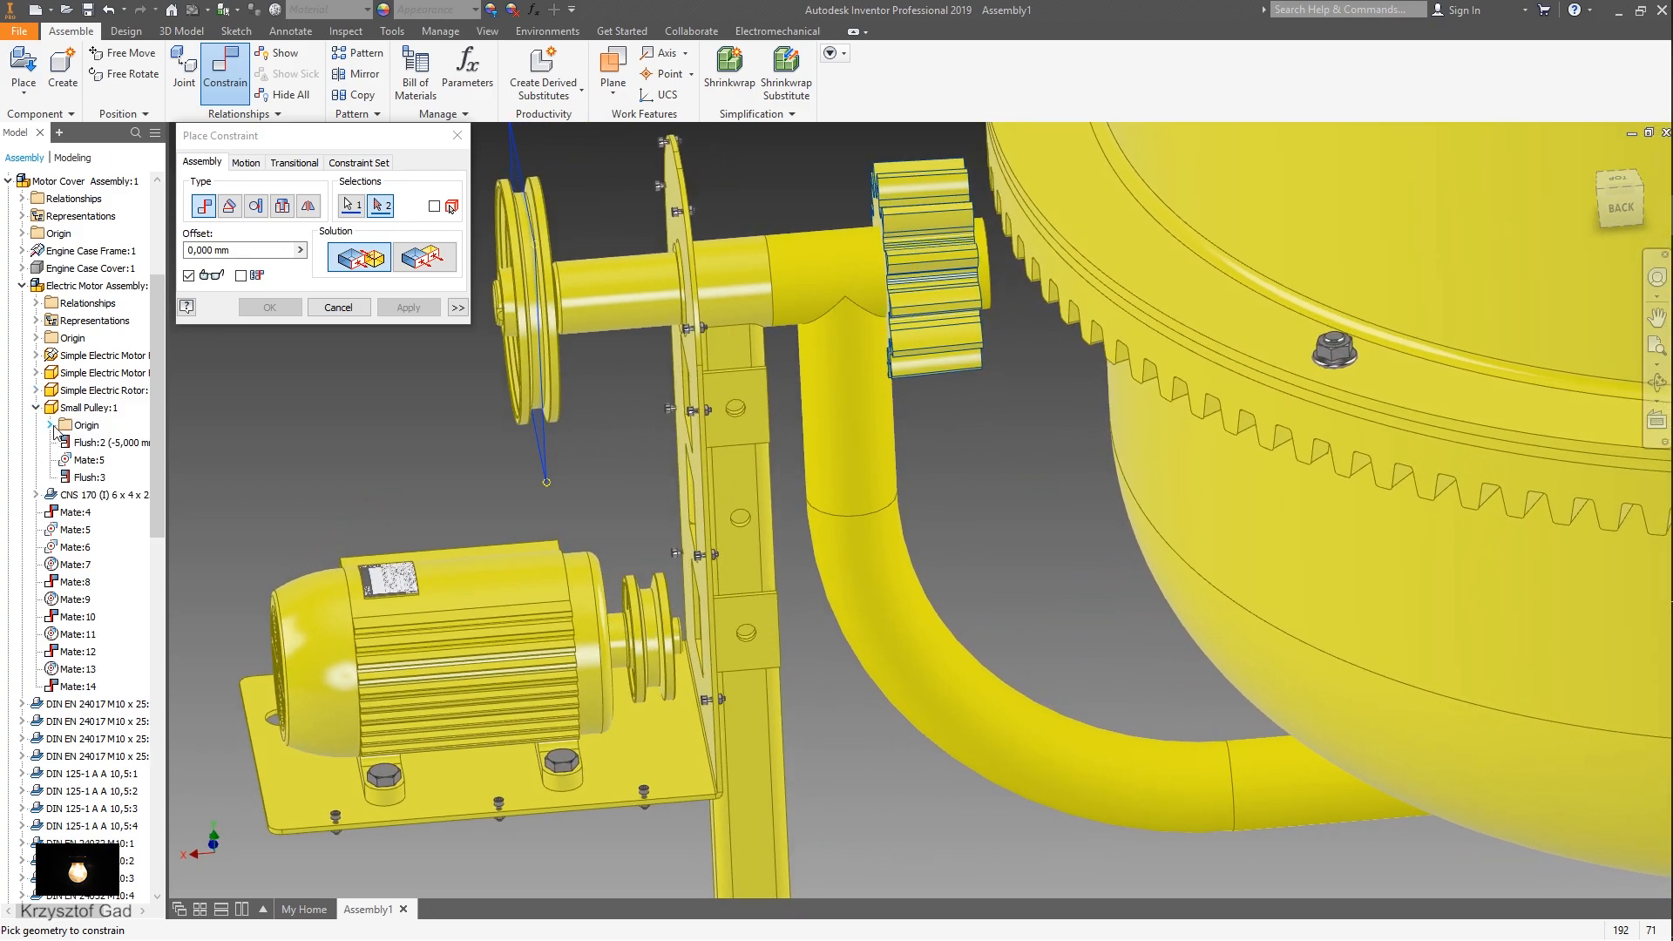
click(50, 425)
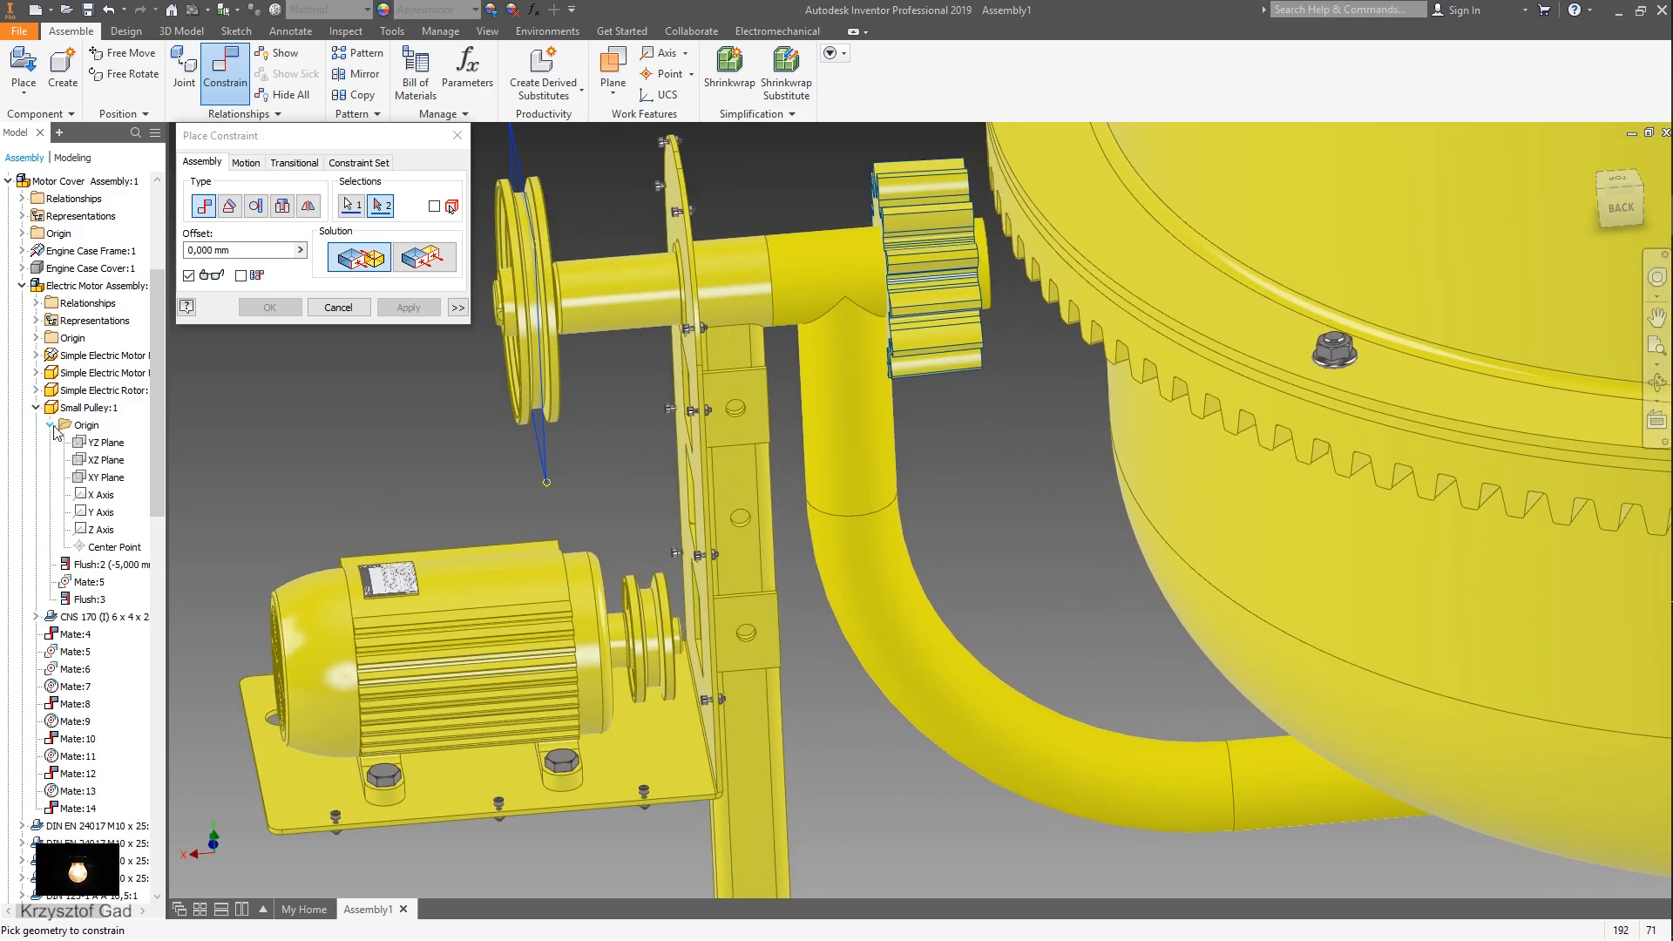
click(106, 445)
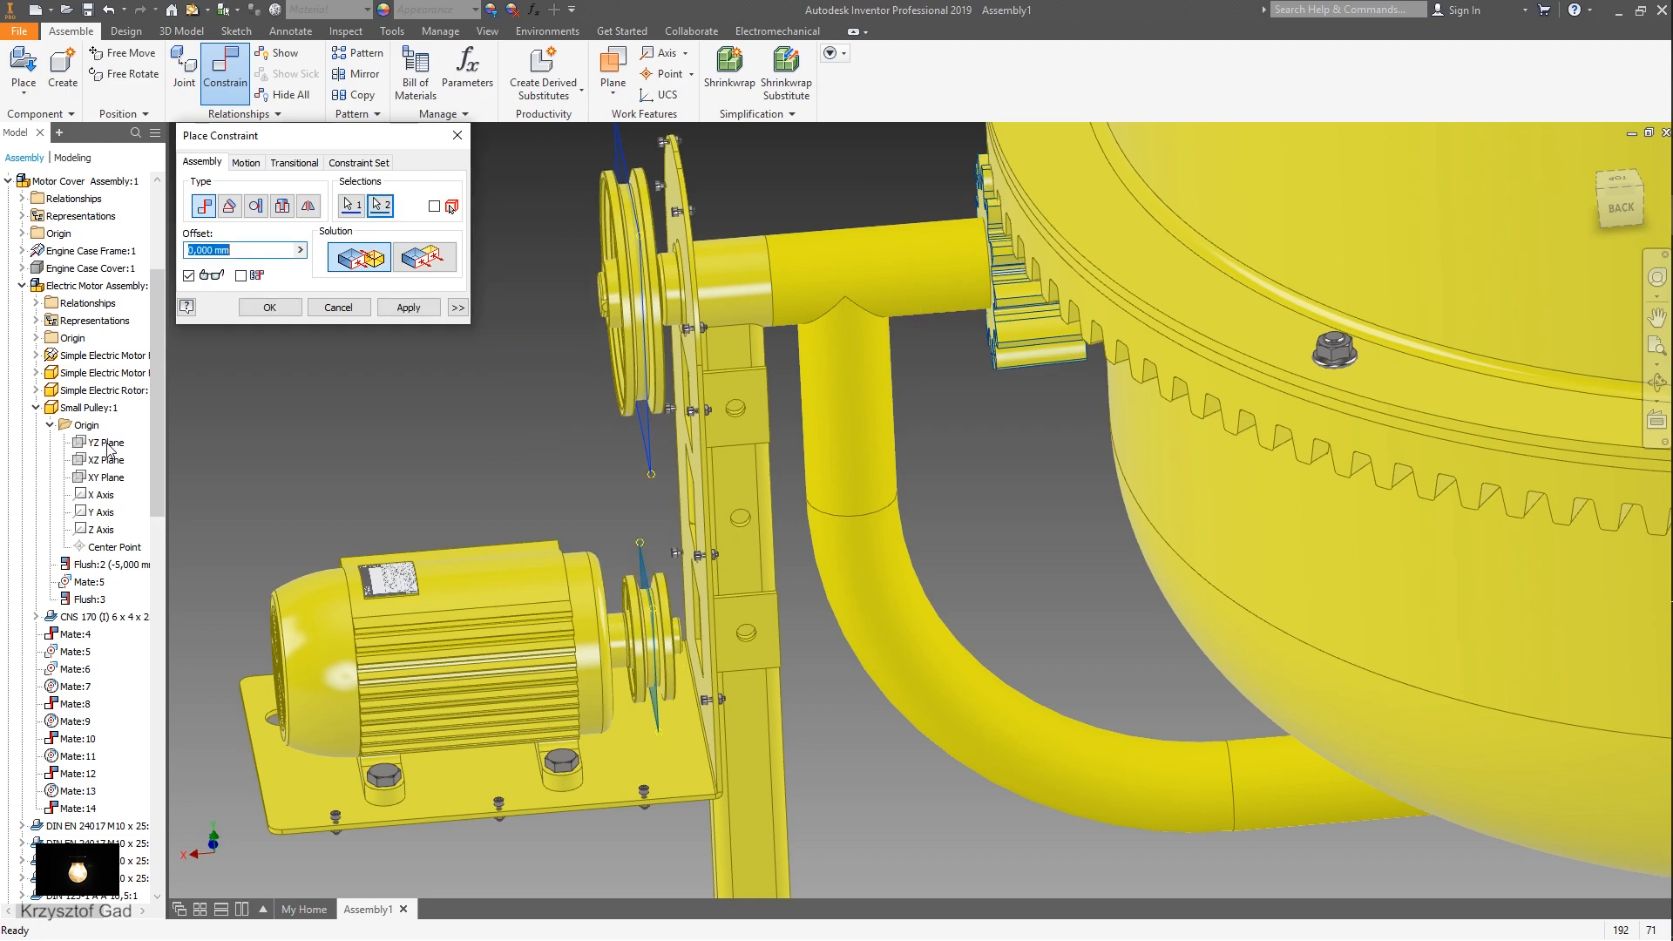
click(406, 307)
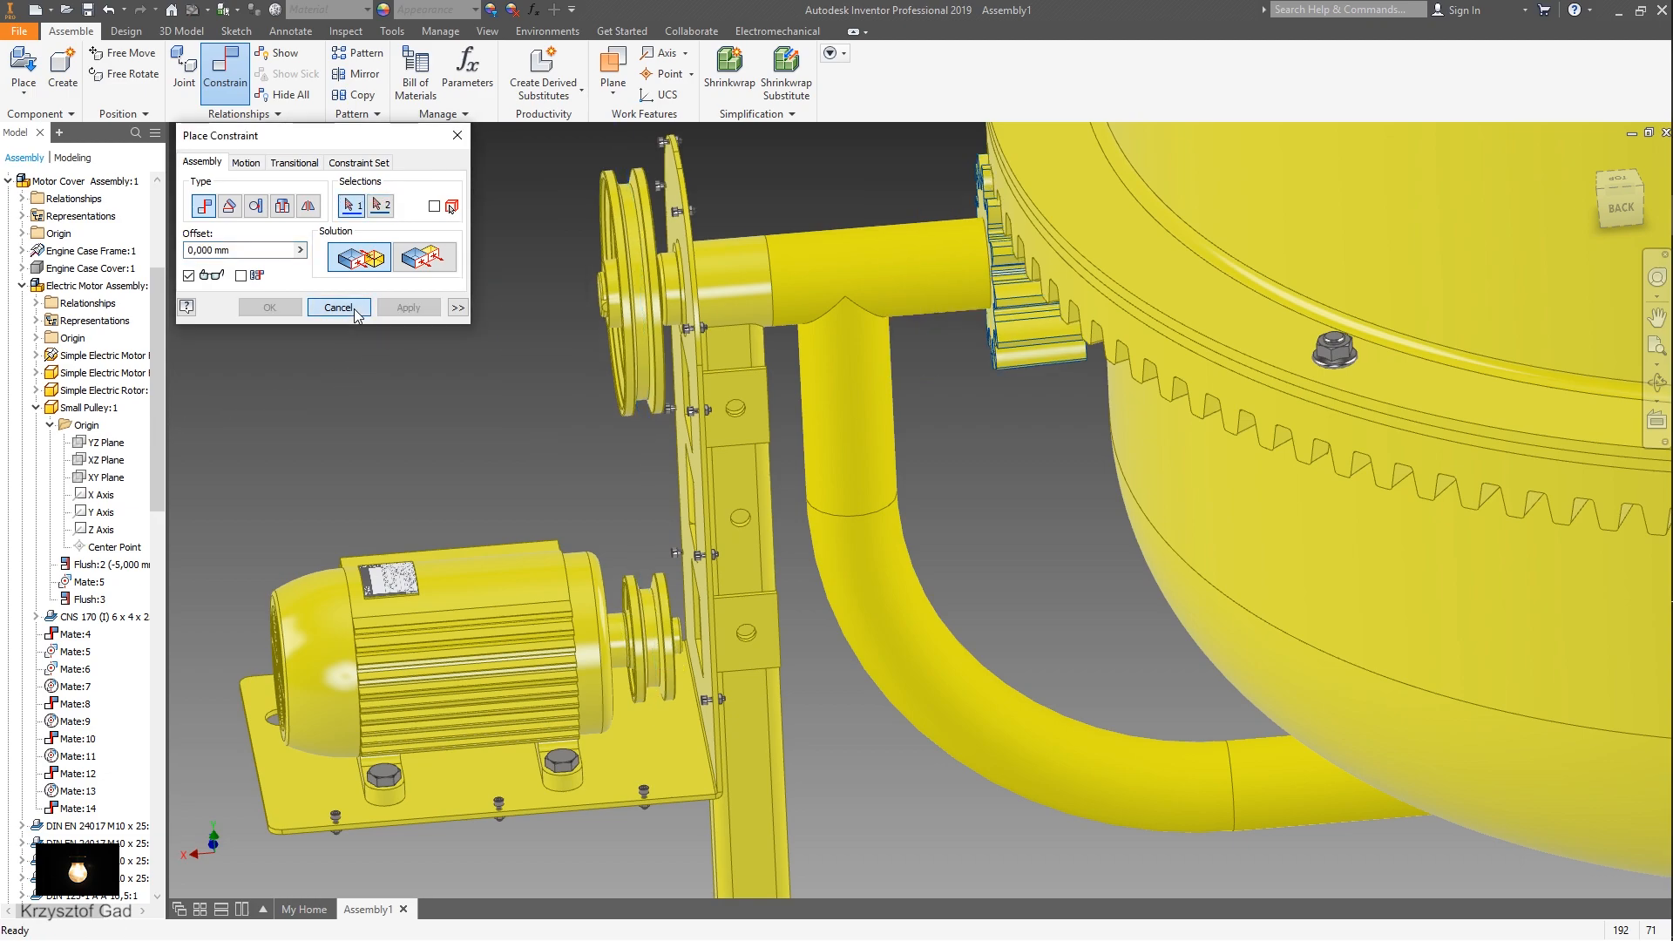
click(338, 306)
- Place one instance of V-Belt.ipt above the electric motor, beside the large pulley
right_click(431, 399)
click(426, 350)
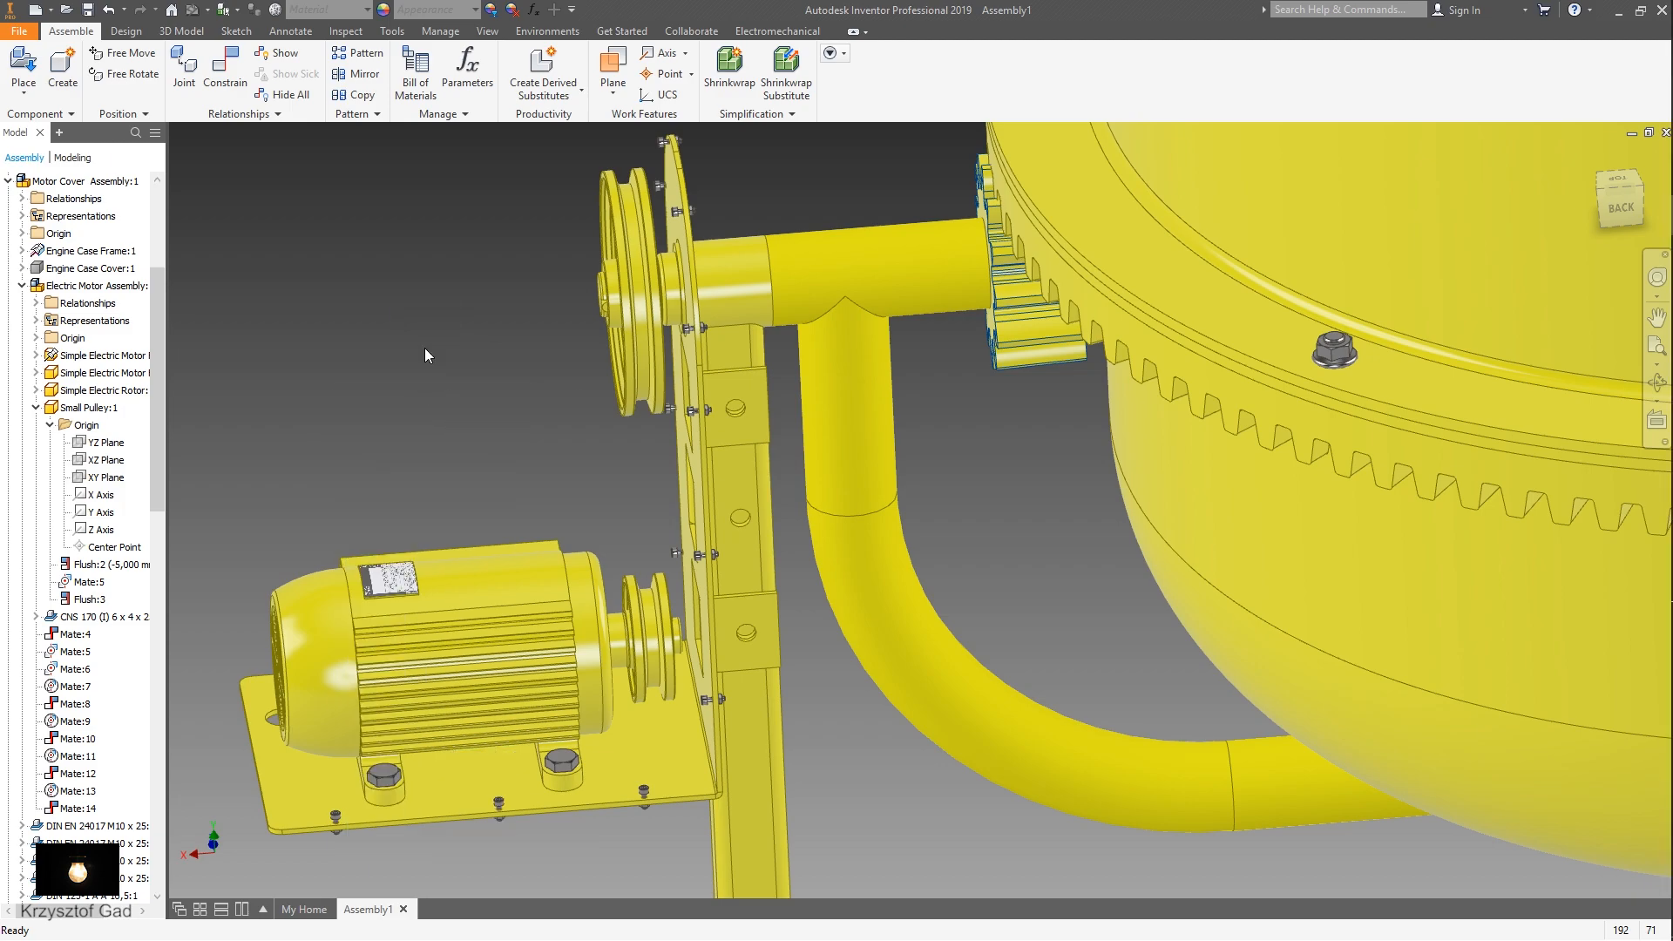
click(772, 484)
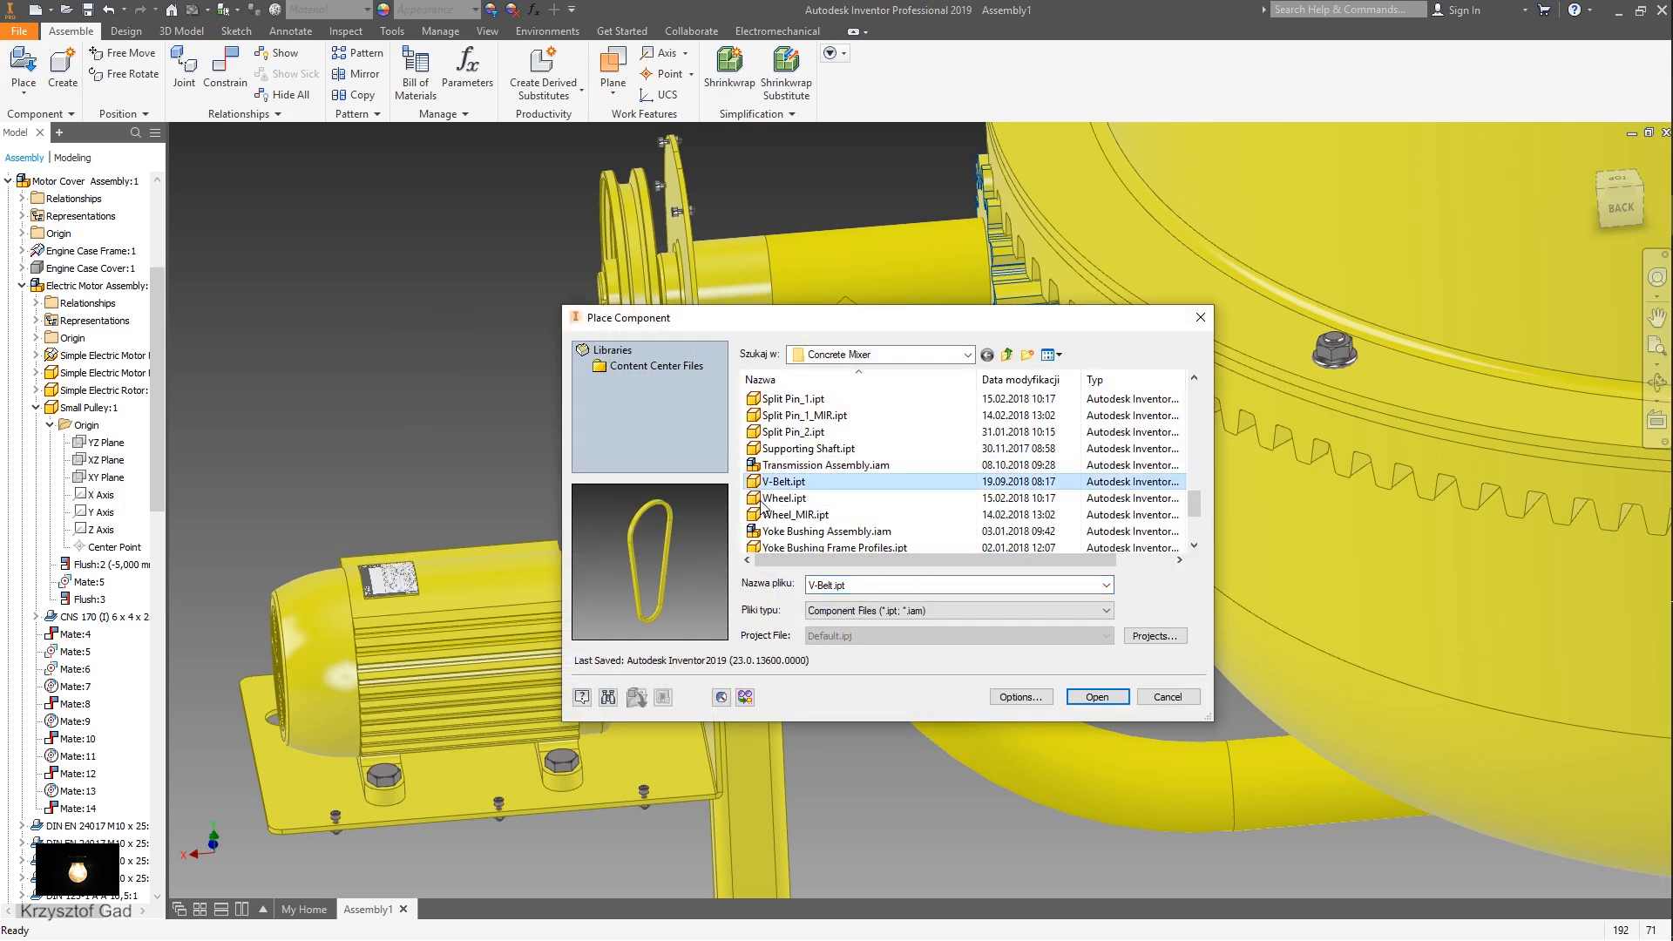
click(1097, 697)
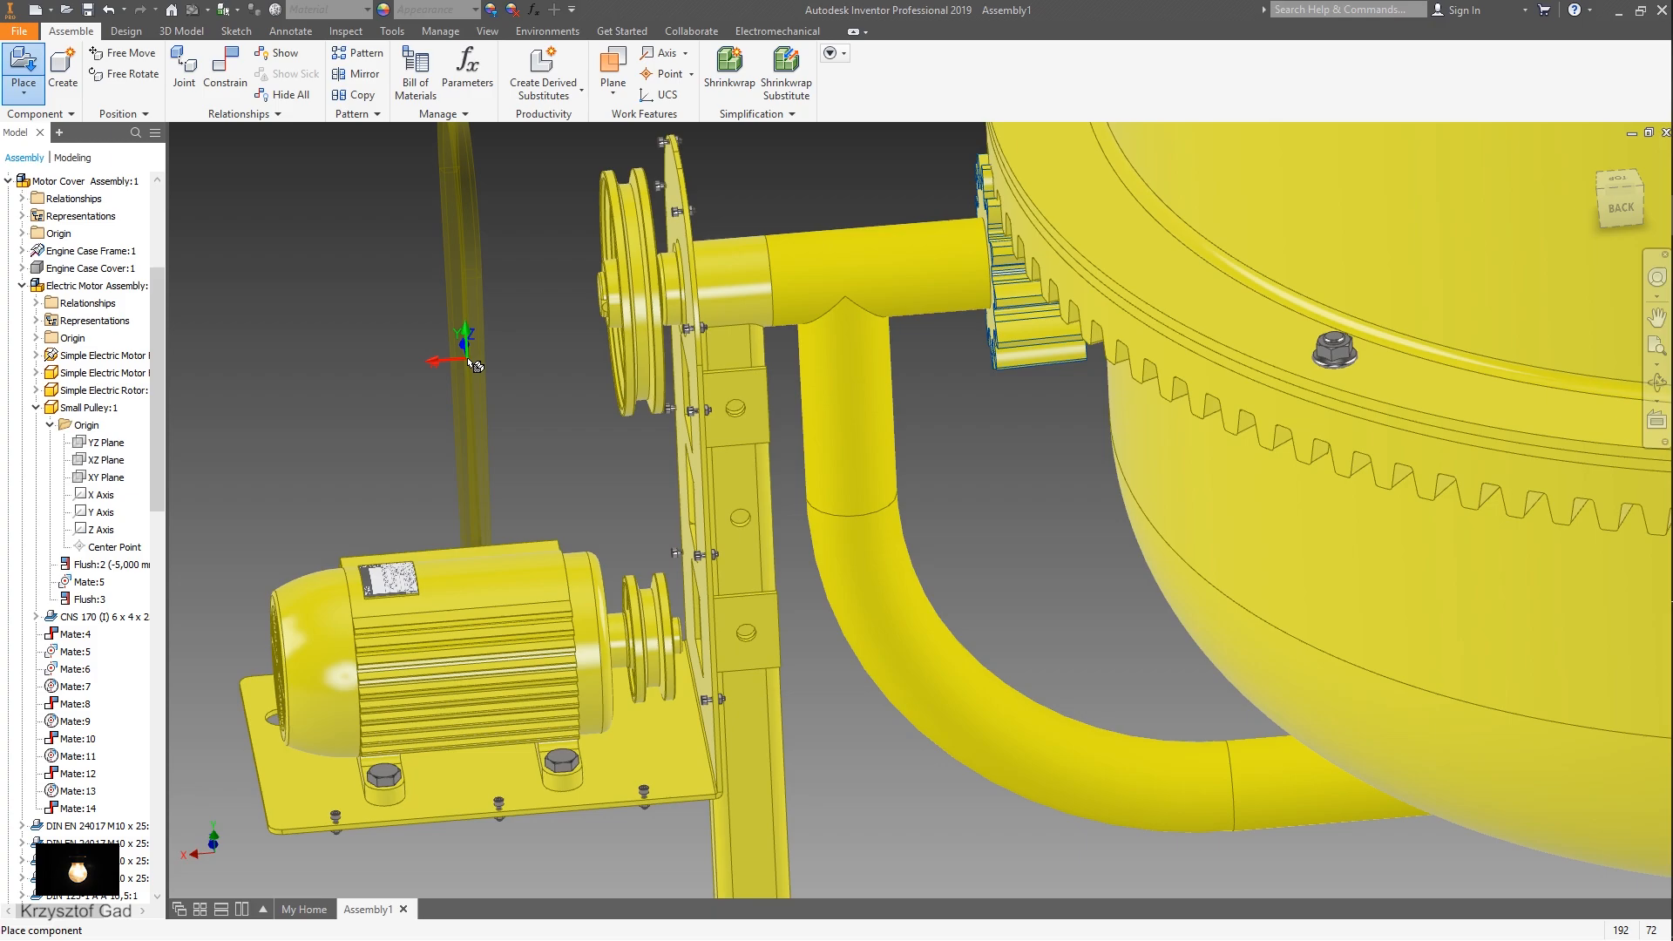
scroll(446, 437, up, 3)
right_click(446, 437)
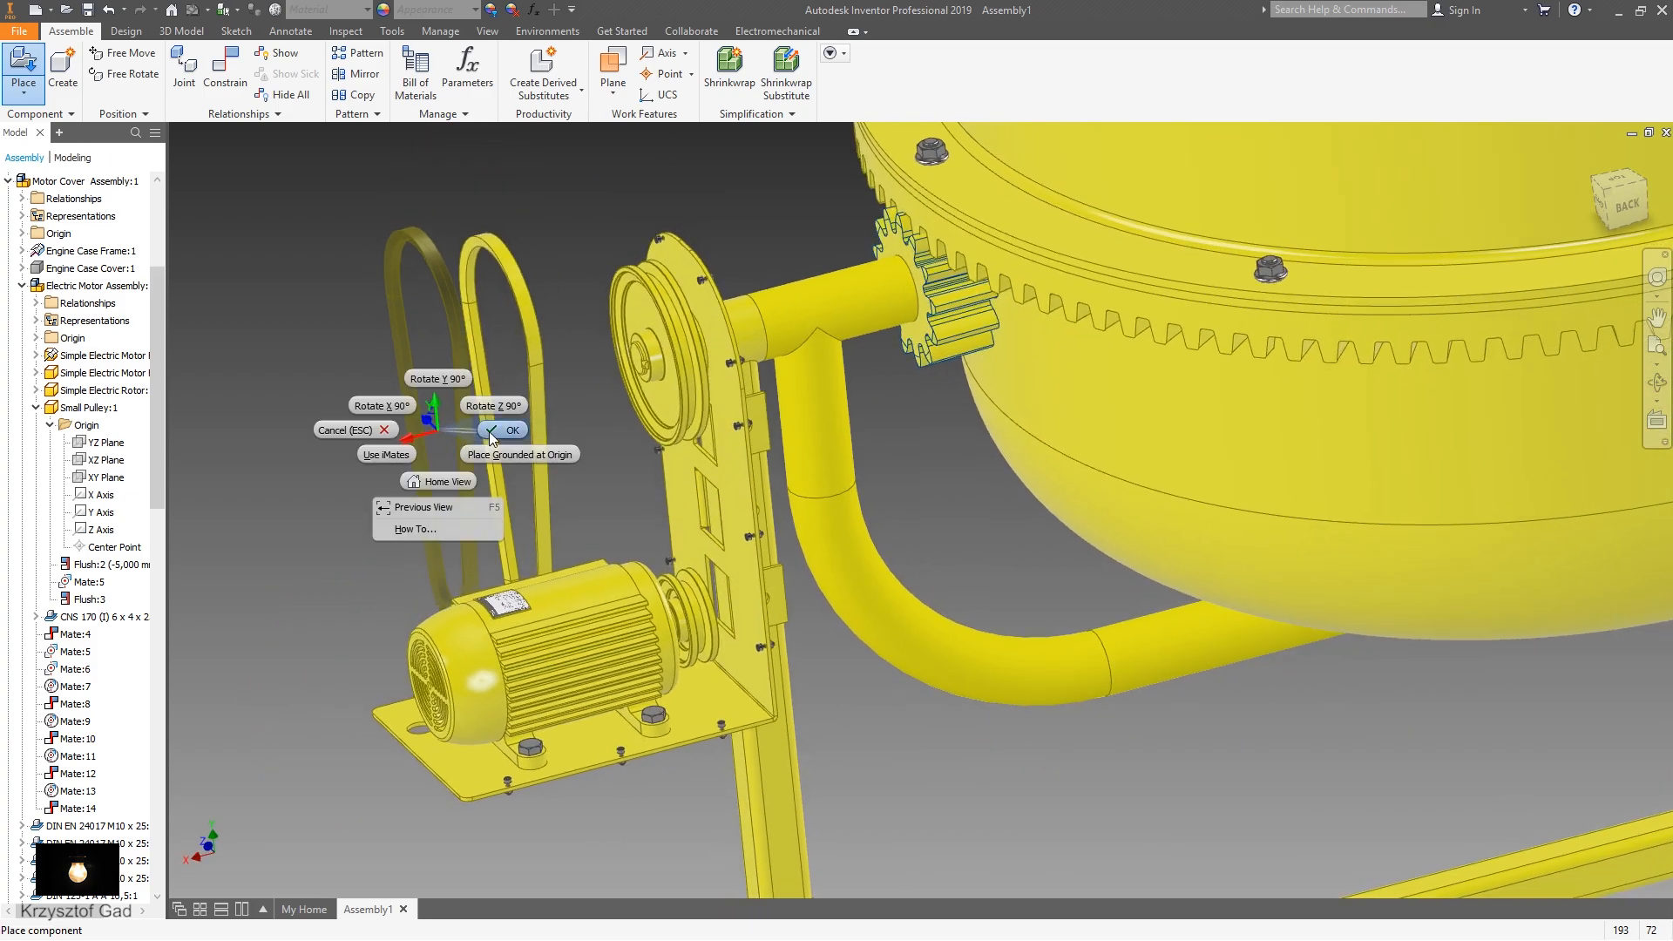
click(489, 432)
- Mate the axis of the V-belt's lower rounded end to the electric motor's shaft axis with zero offset
scroll(391, 505, up, 3)
right_click(373, 511)
click(435, 485)
scroll(562, 520, up, 3)
scroll(562, 514, up, 1)
middle_drag(562, 514, 654, 533)
click(532, 521)
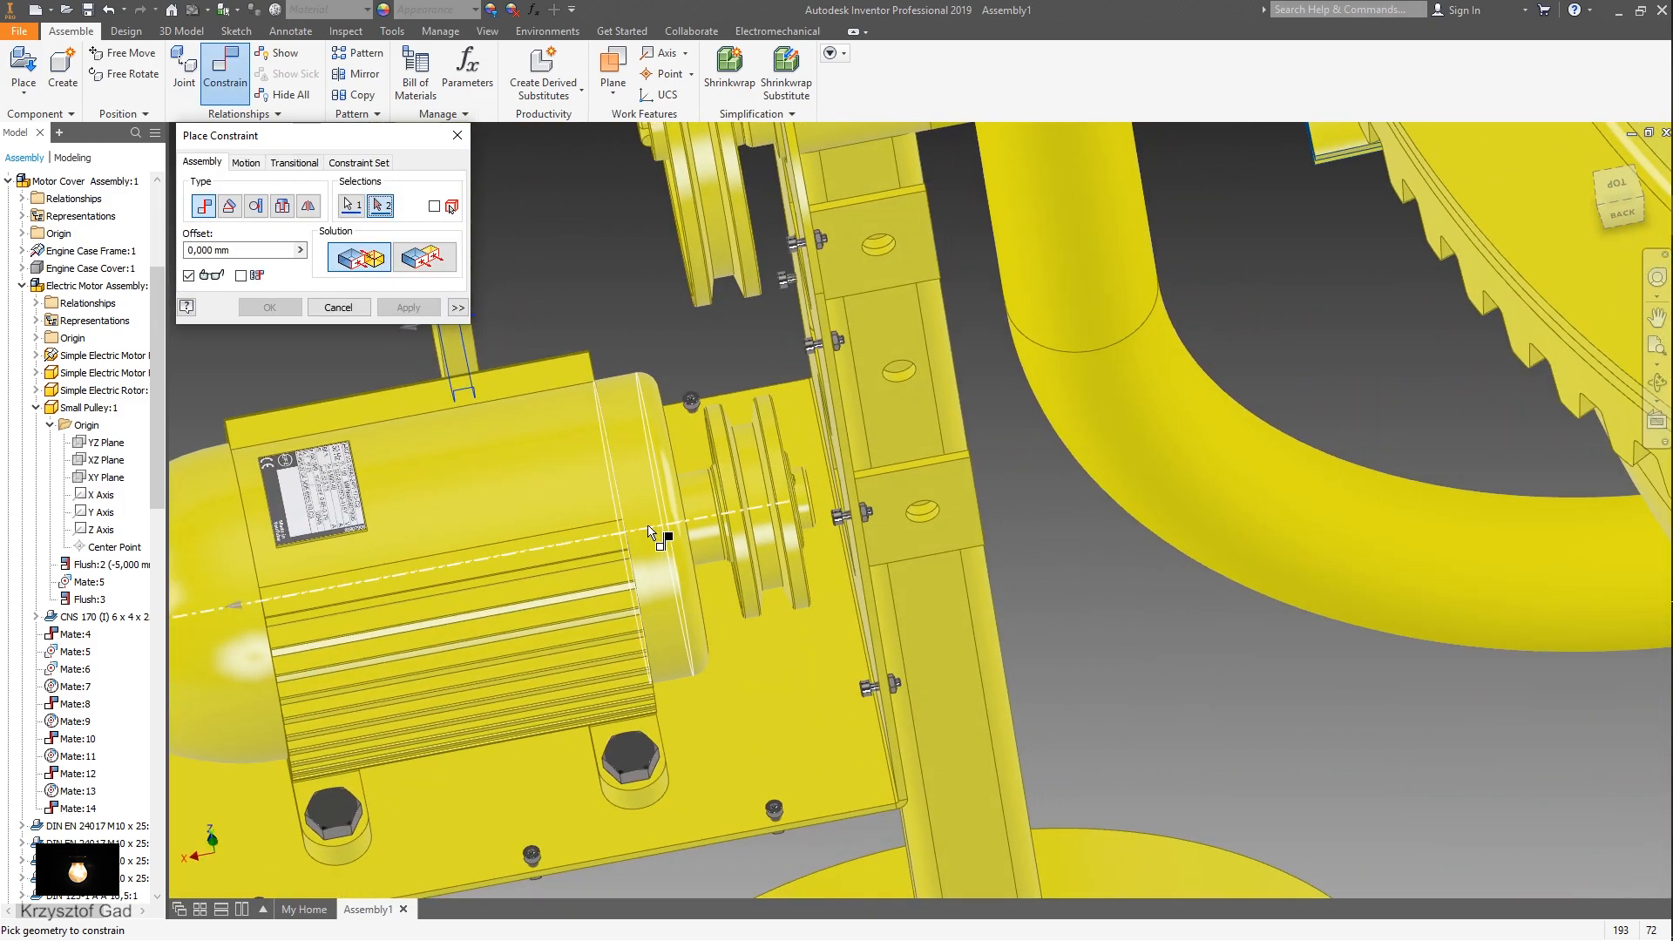
click(647, 526)
key(F5)
click(415, 308)
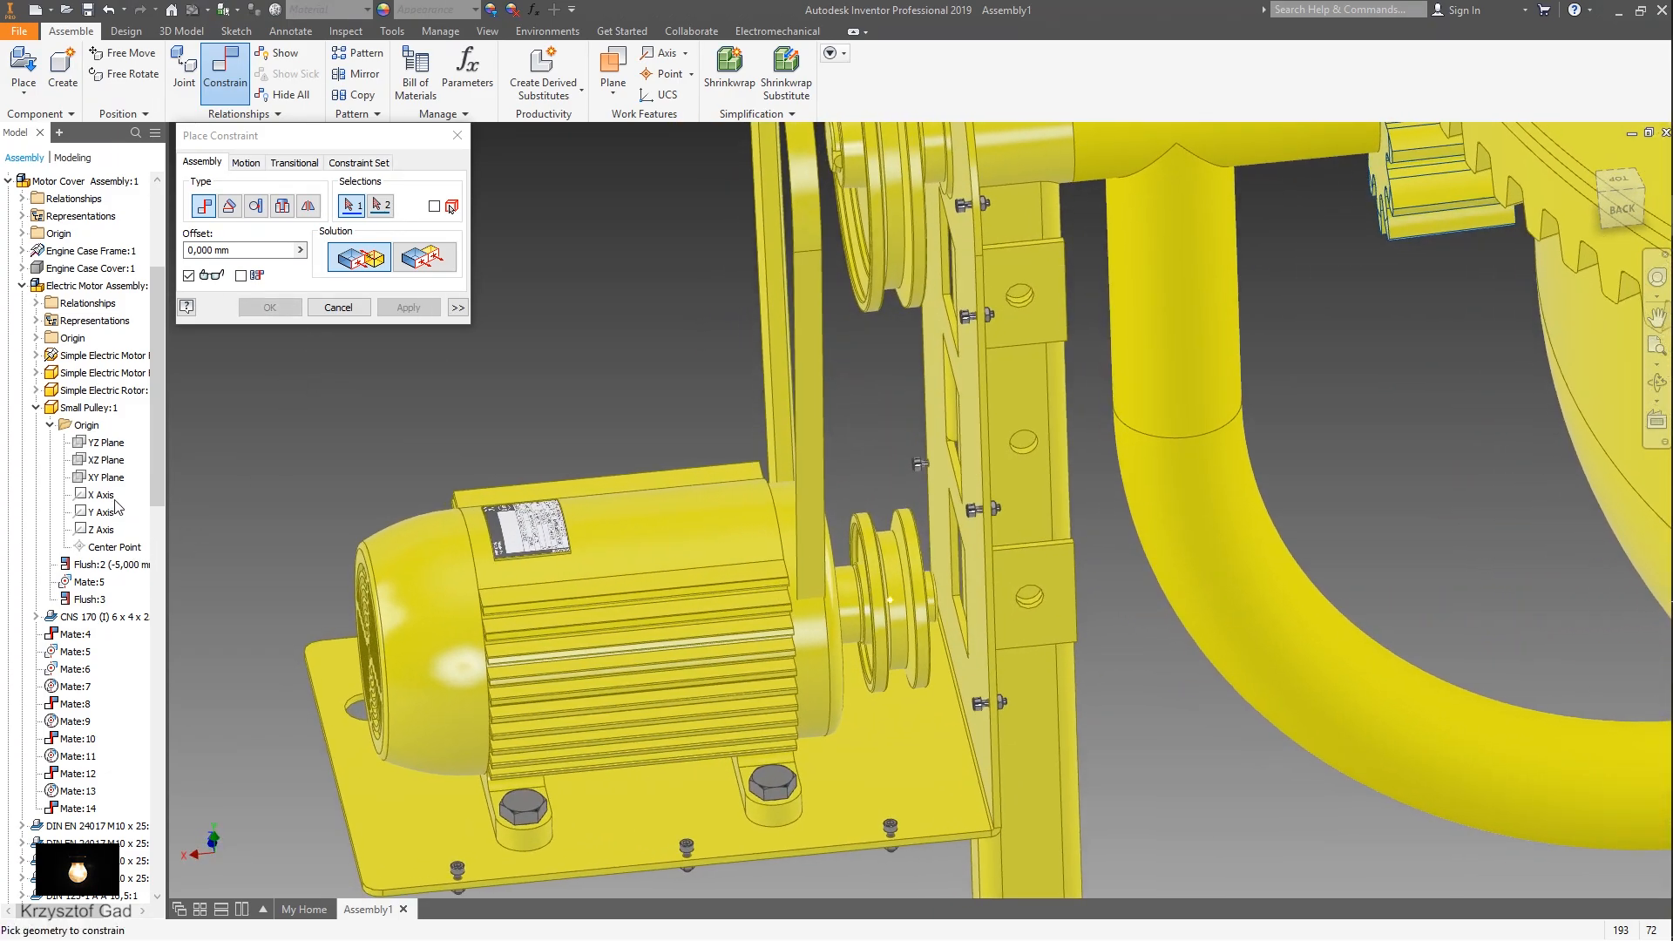
- Mate the YZ Plane of the motor's Small Pulley to the YZ Plane of the V-Belt with zero offset
click(110, 447)
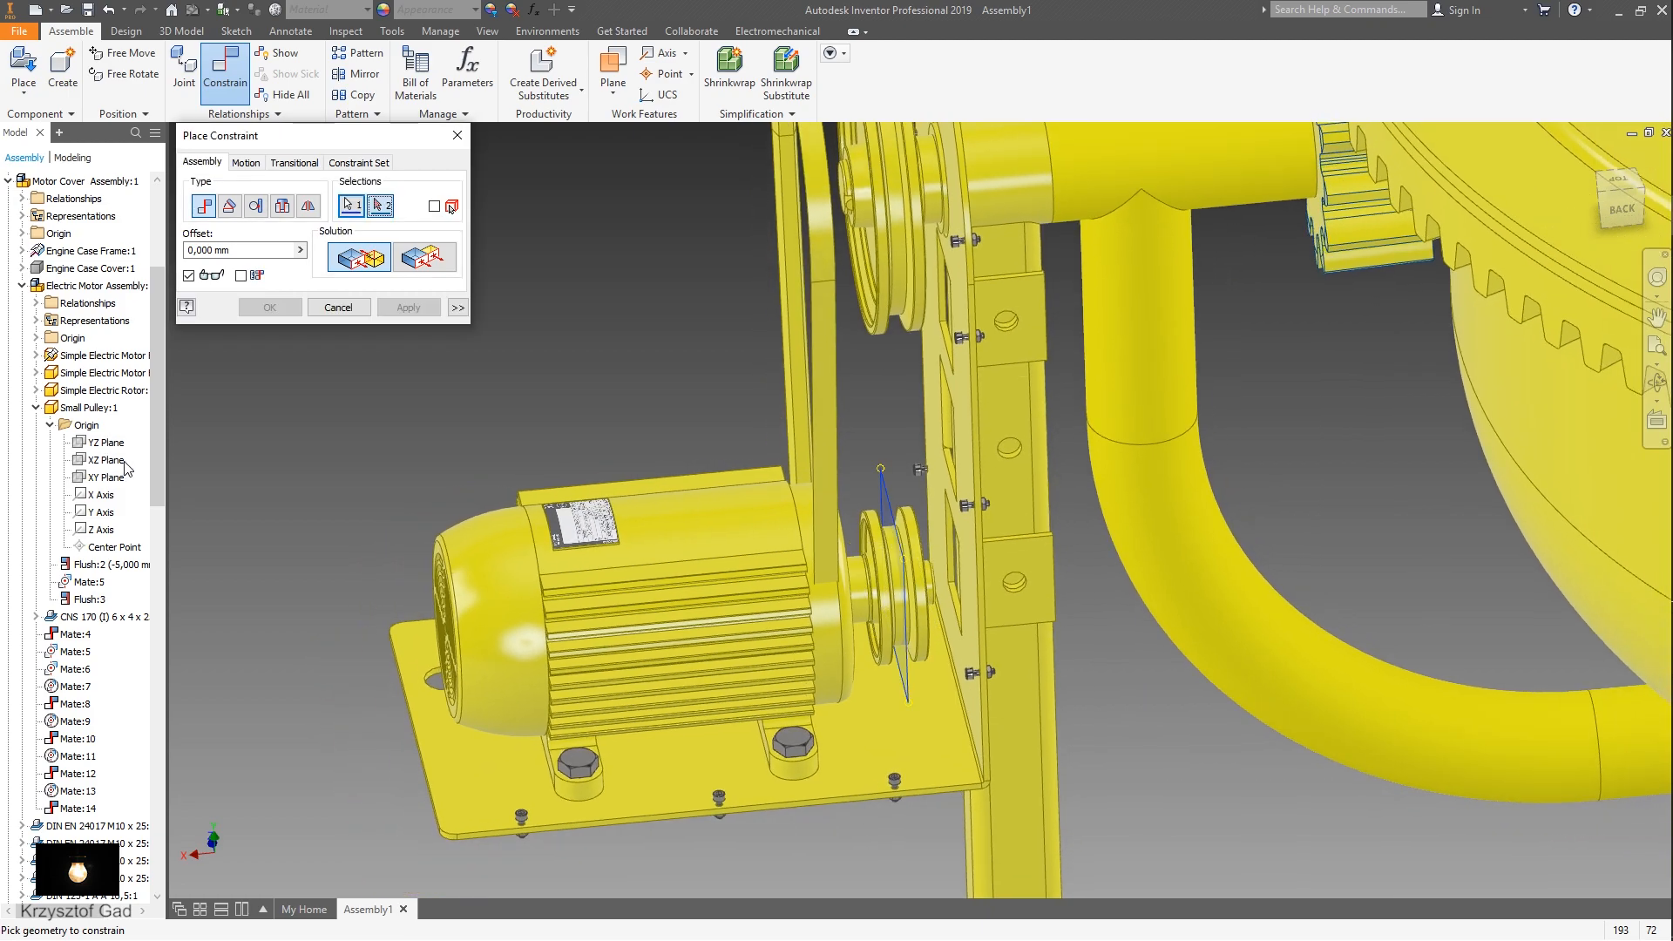
scroll(125, 468, down, 15)
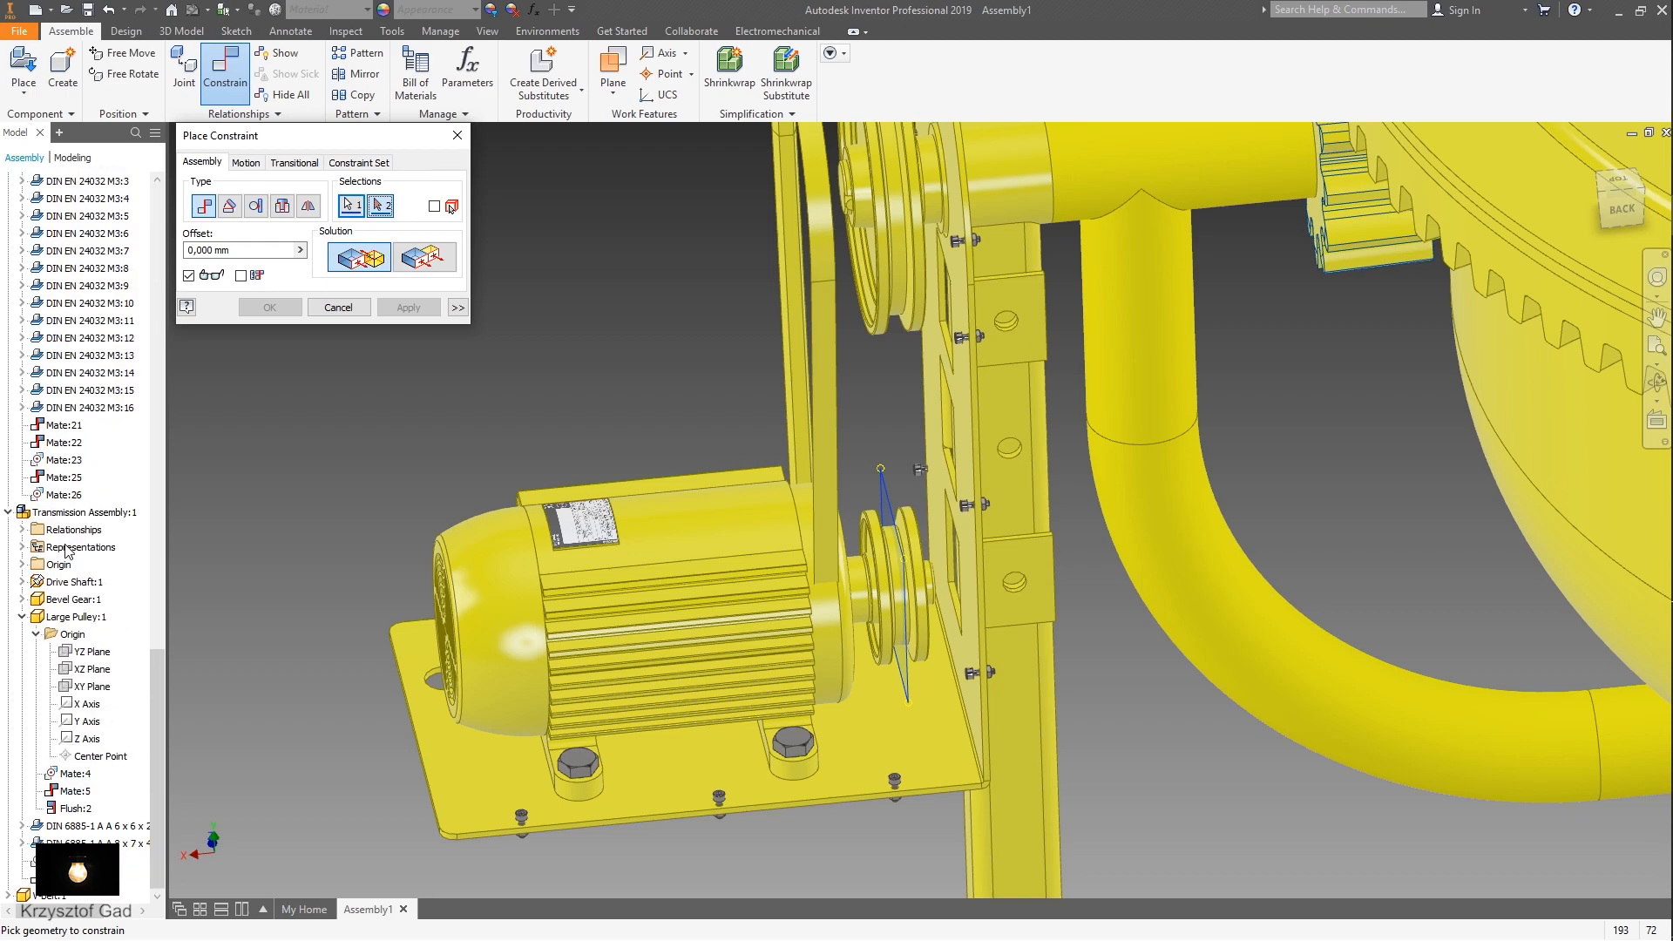
scroll(24, 871, down, 1)
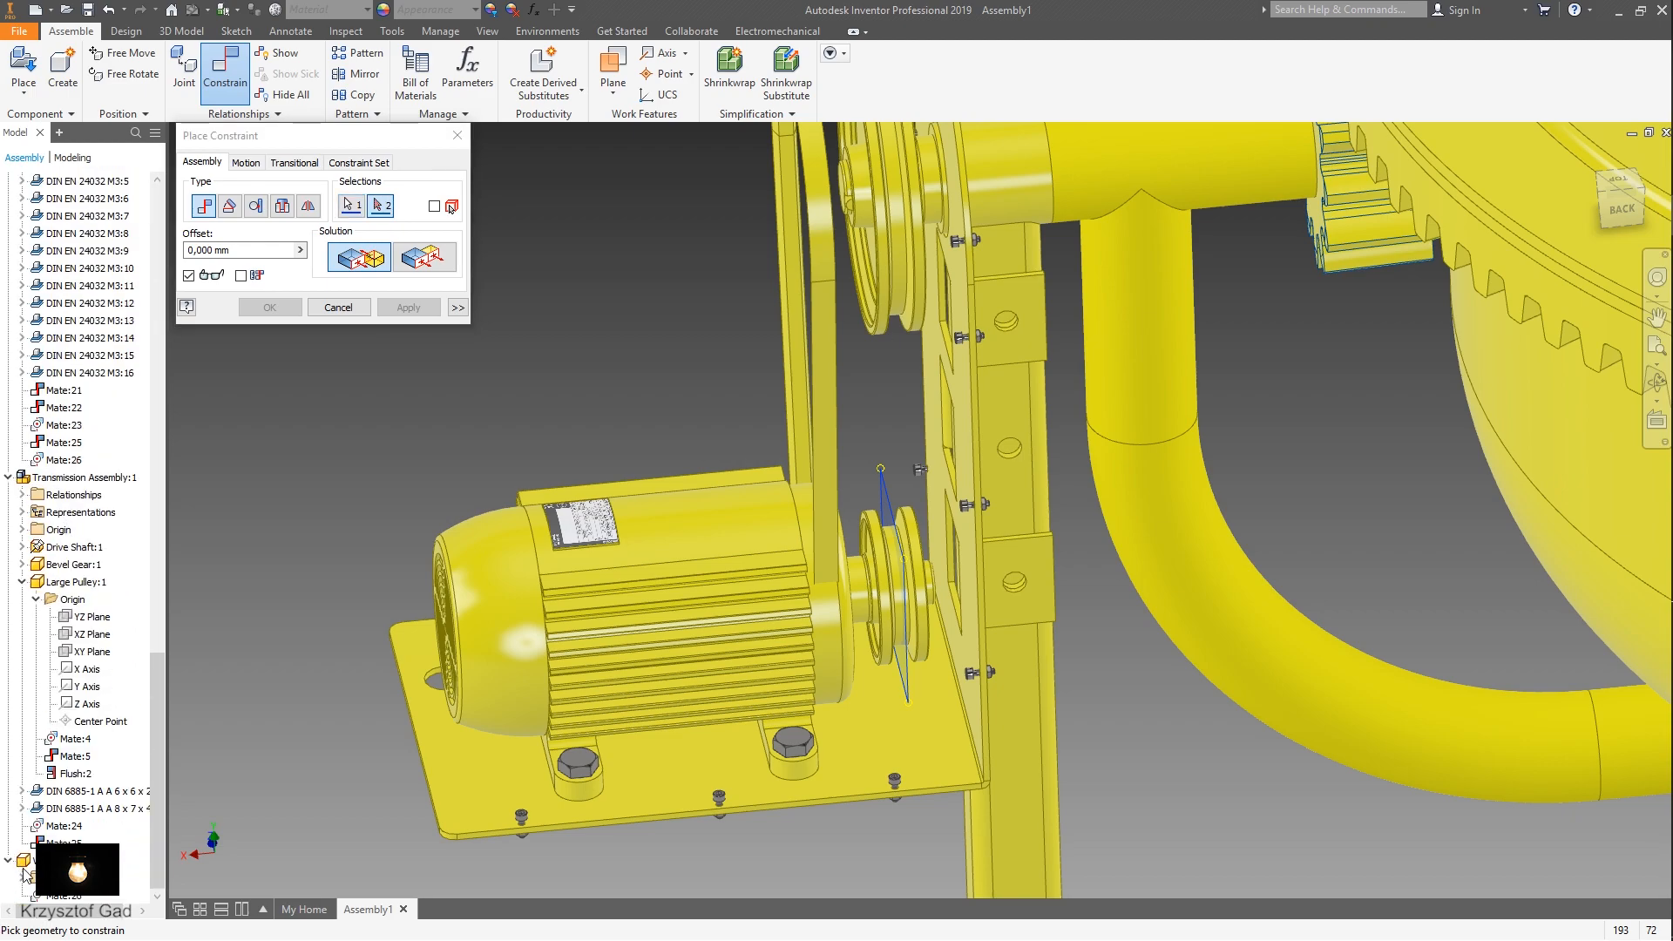
scroll(24, 886, down, 3)
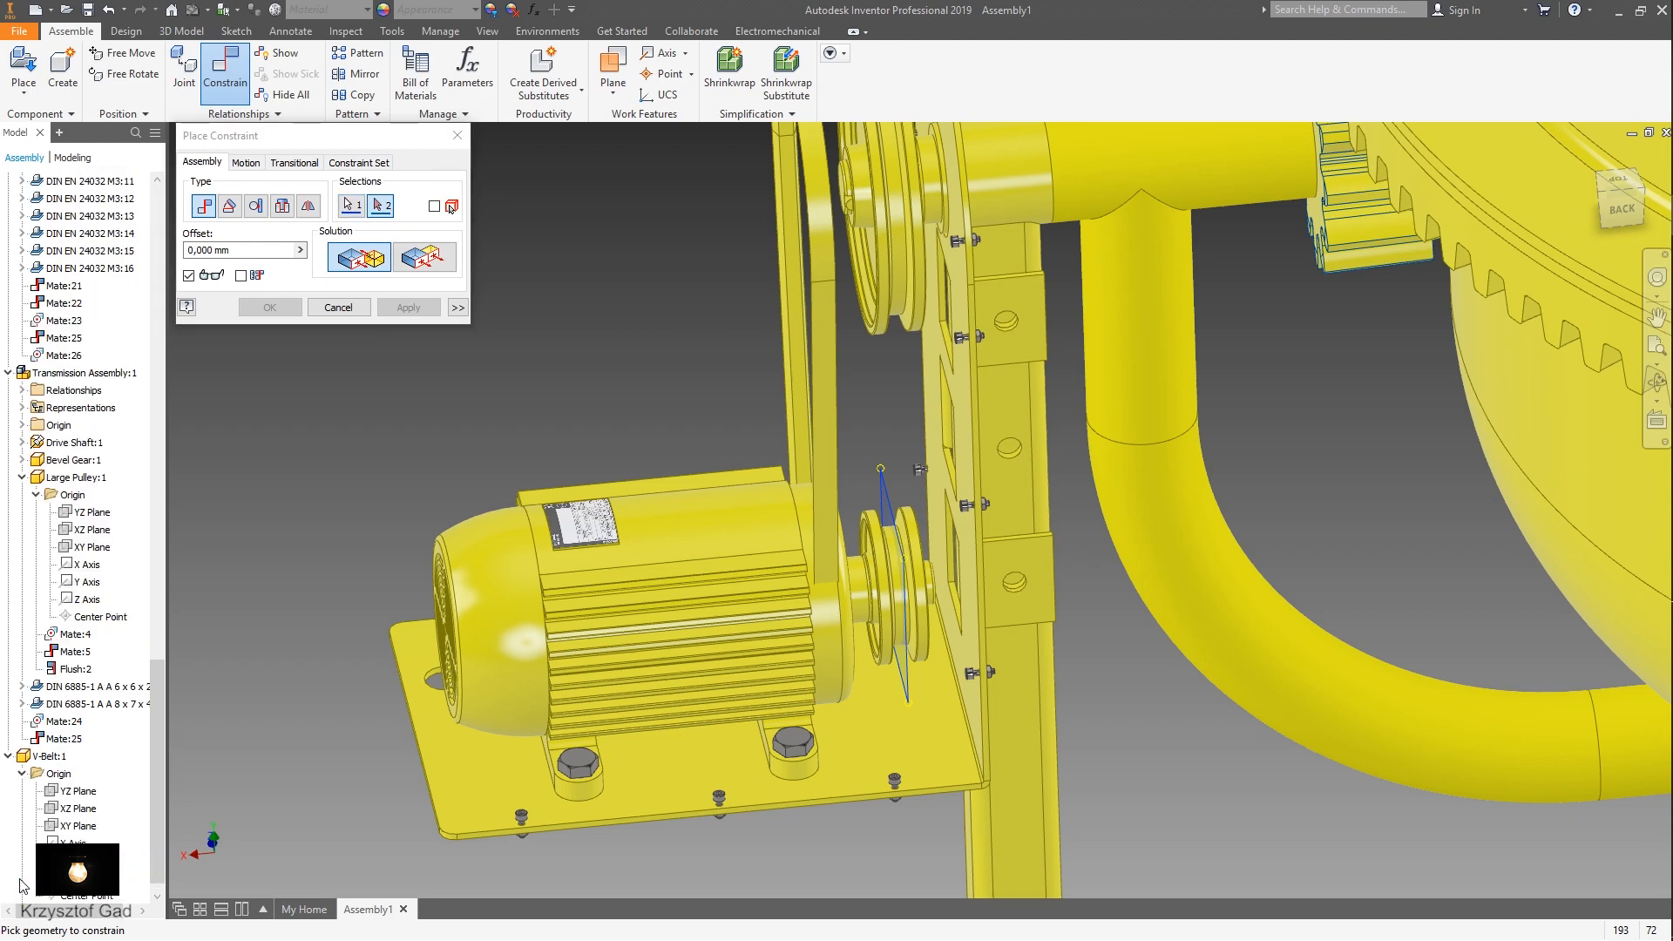
click(80, 792)
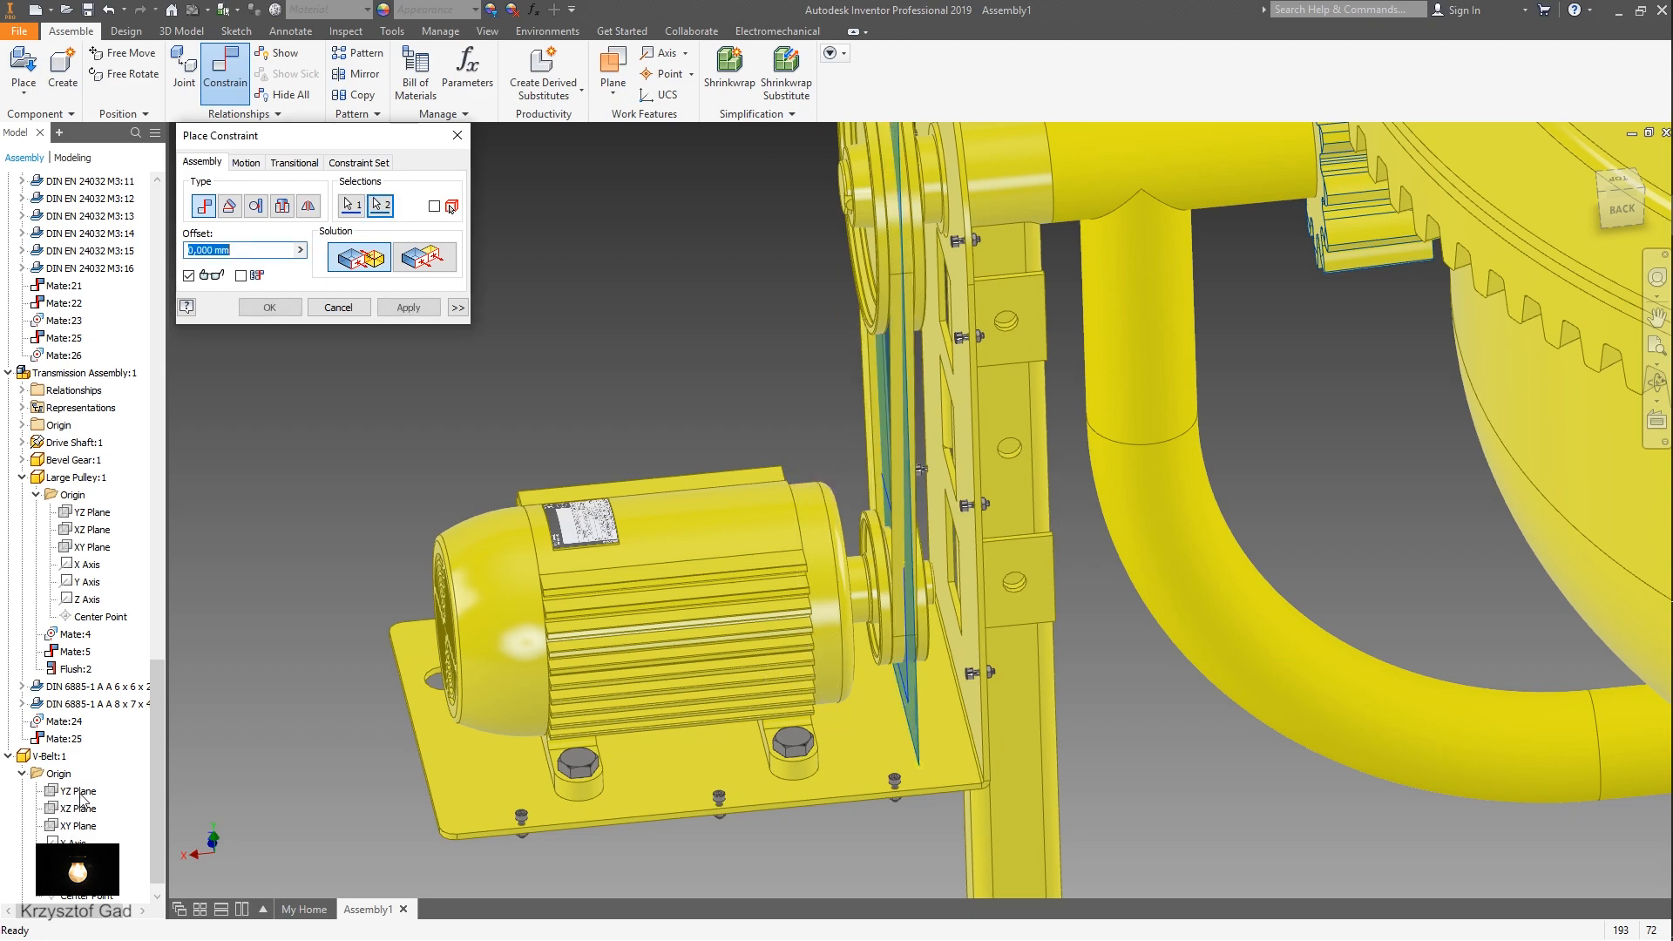
click(405, 307)
- Add a 0 deg directed angle constraint between the V-Belt's XY Plane and the motor base plate's outer edge
click(229, 205)
shift+middle_drag(466, 440, 601, 496)
click(339, 257)
click(87, 843)
scroll(901, 701, down, 1)
scroll(824, 766, down, 2)
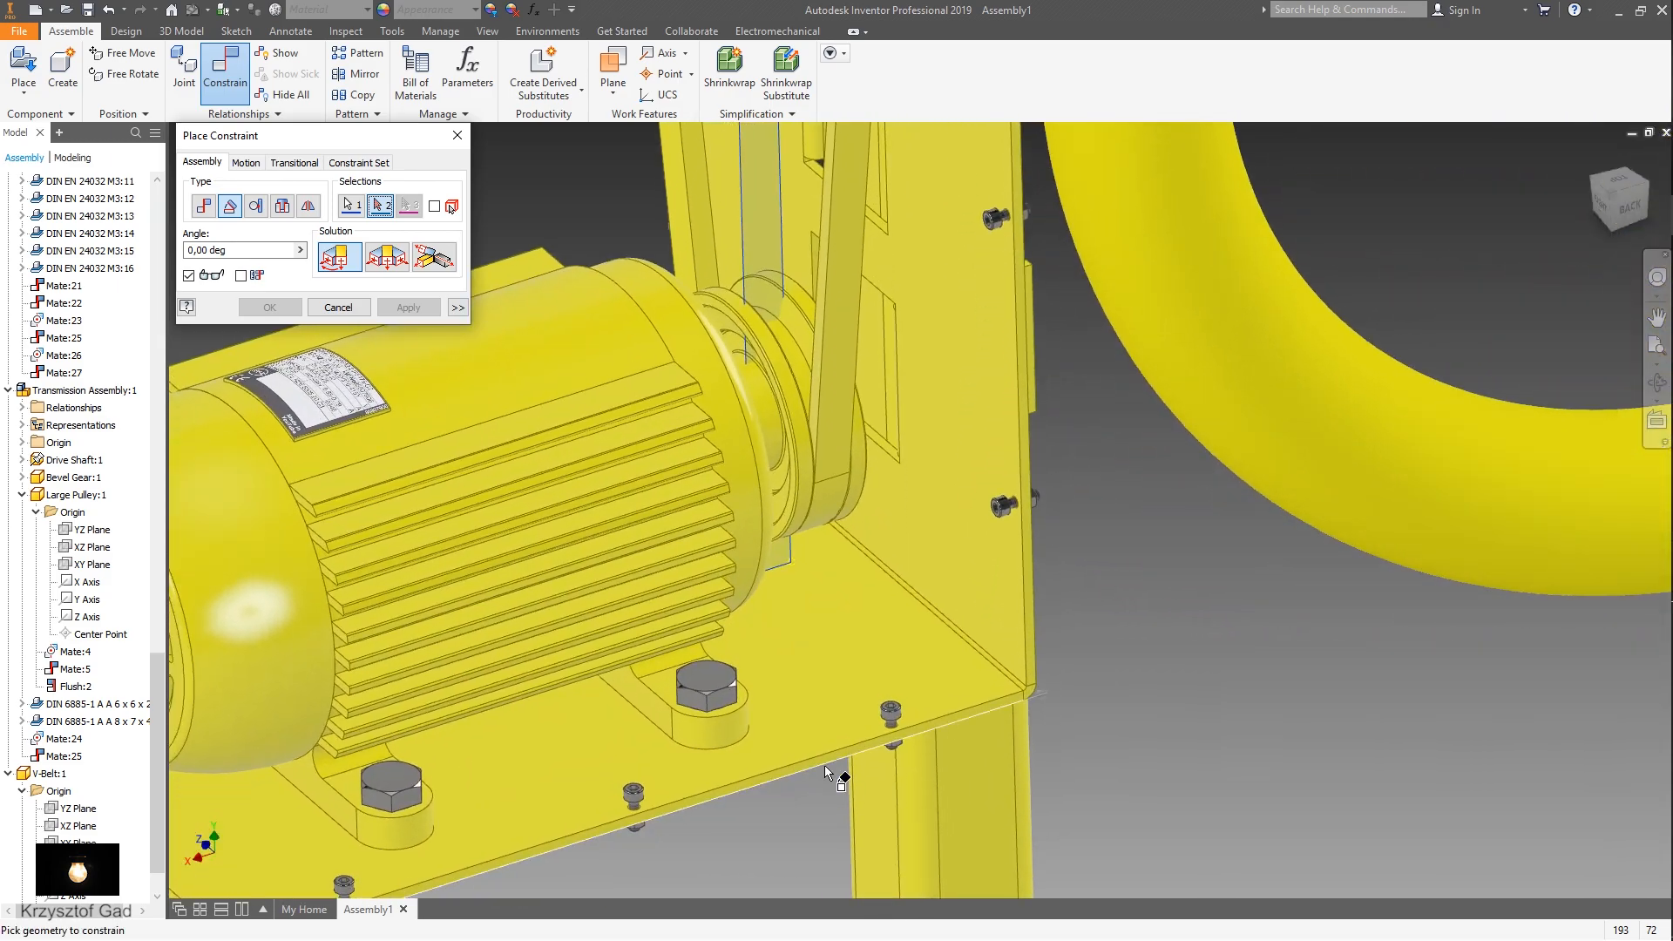
scroll(822, 758, down, 2)
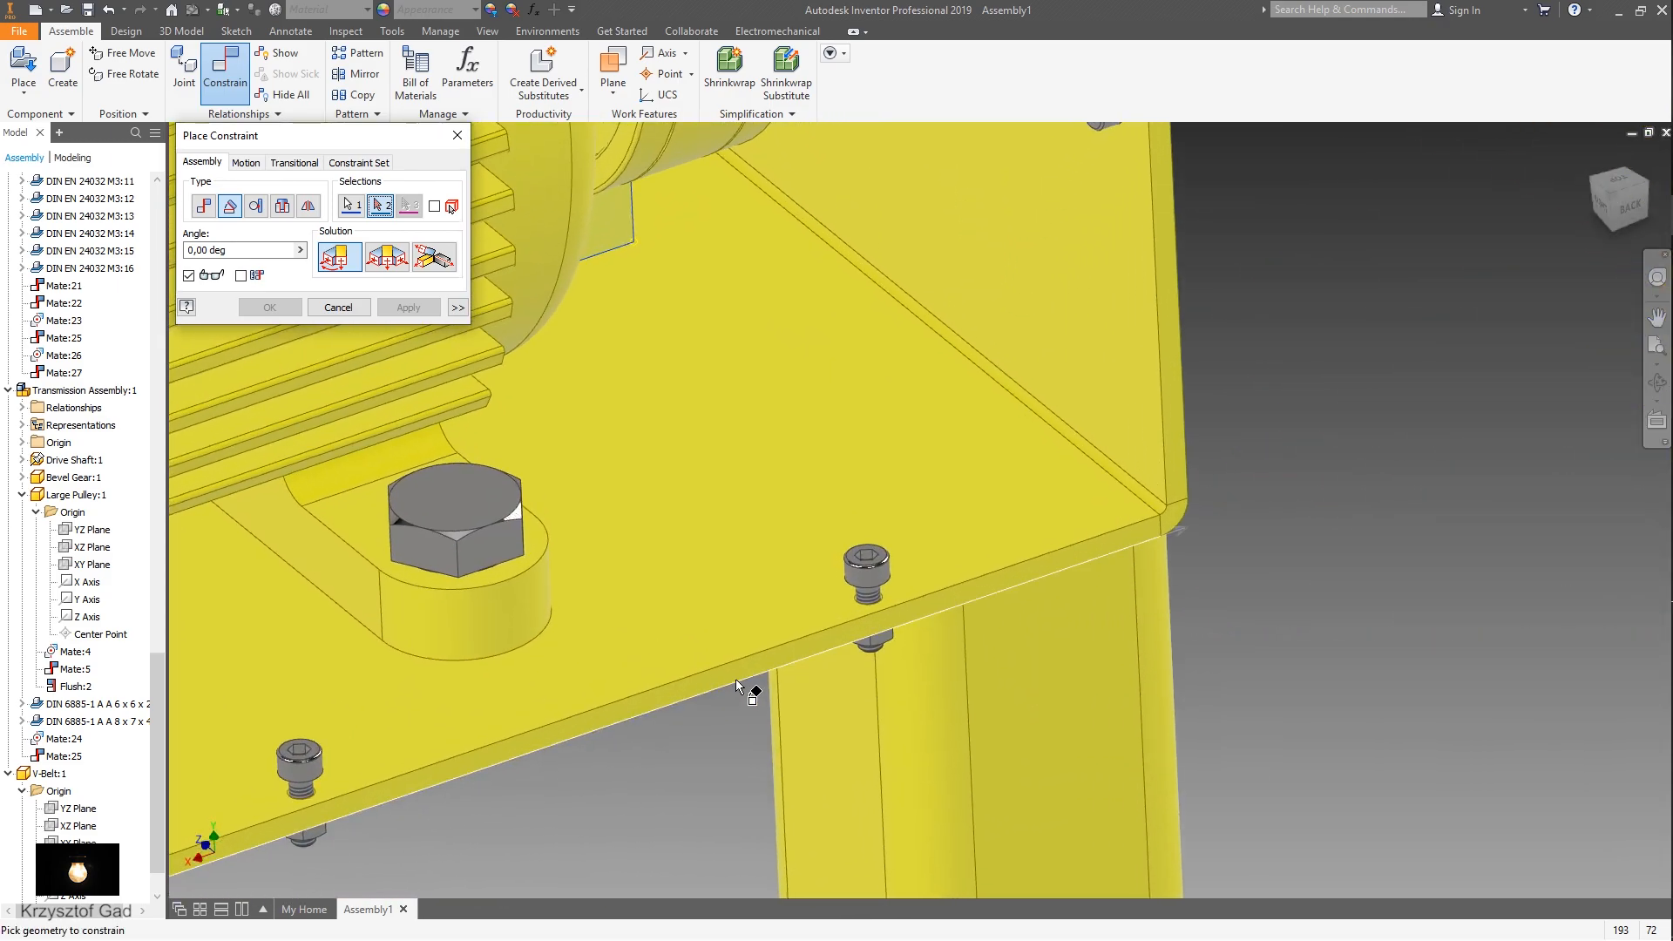
click(734, 673)
scroll(733, 673, up, 4)
scroll(733, 673, up, 3)
shift+middle_drag(729, 677, 495, 467)
click(407, 308)
click(333, 310)
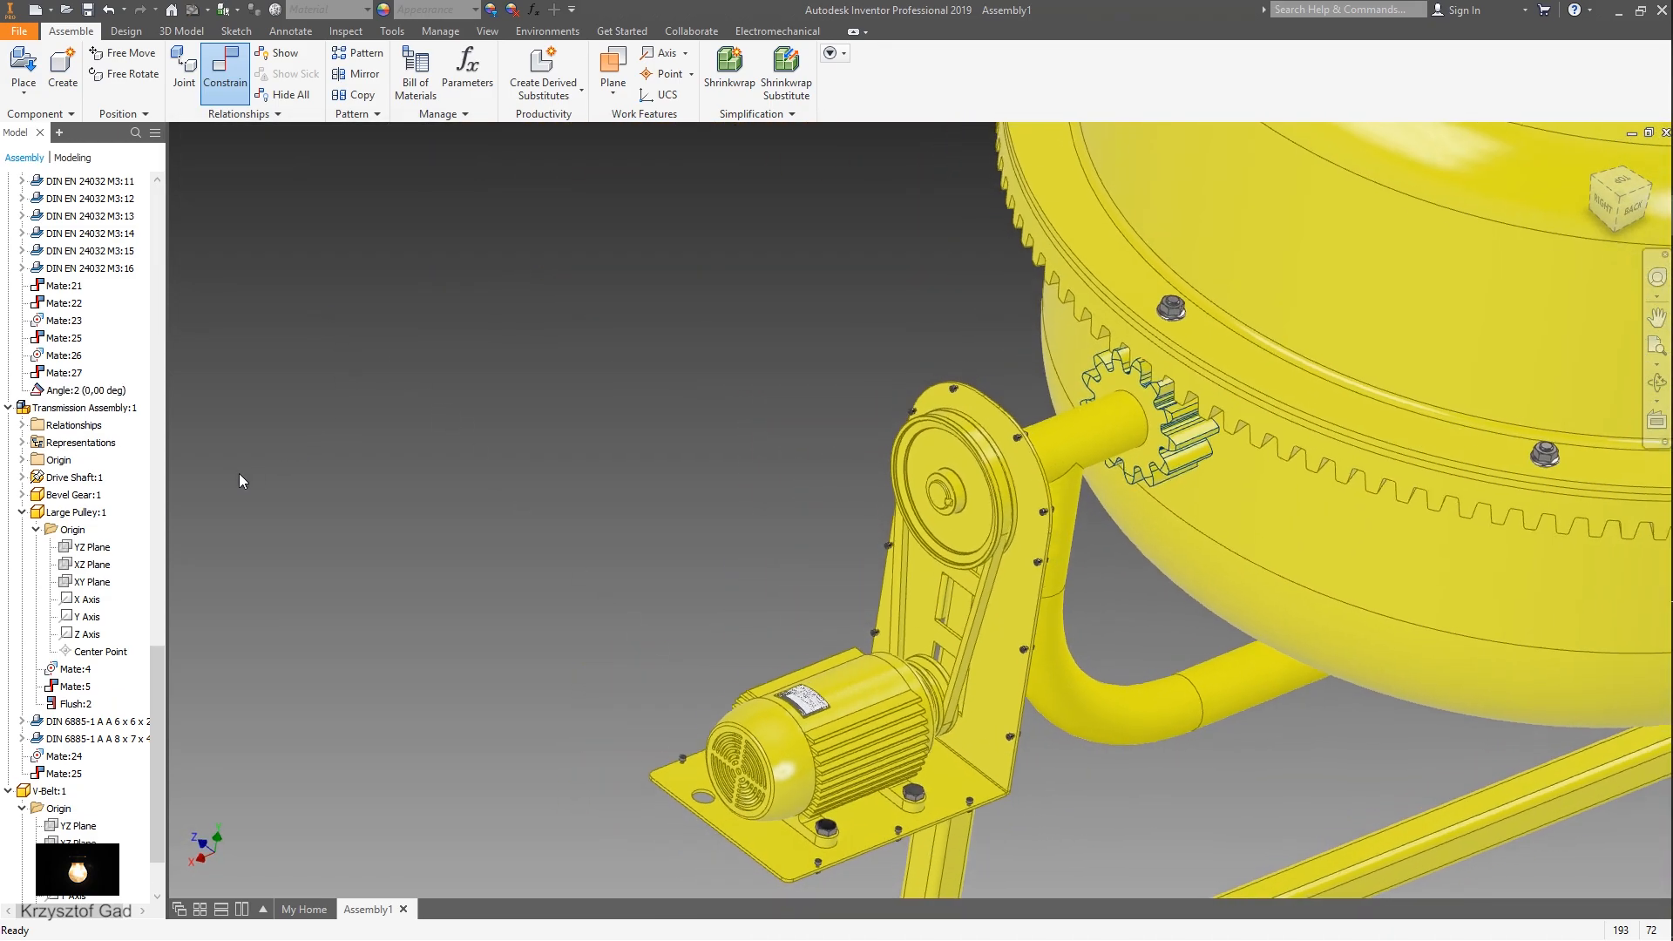
- Collapse the expanded transmission, V-belt and electric motor nodes, and make the Engine Case Cover visible by modifying the design view representation
click(8, 407)
click(7, 710)
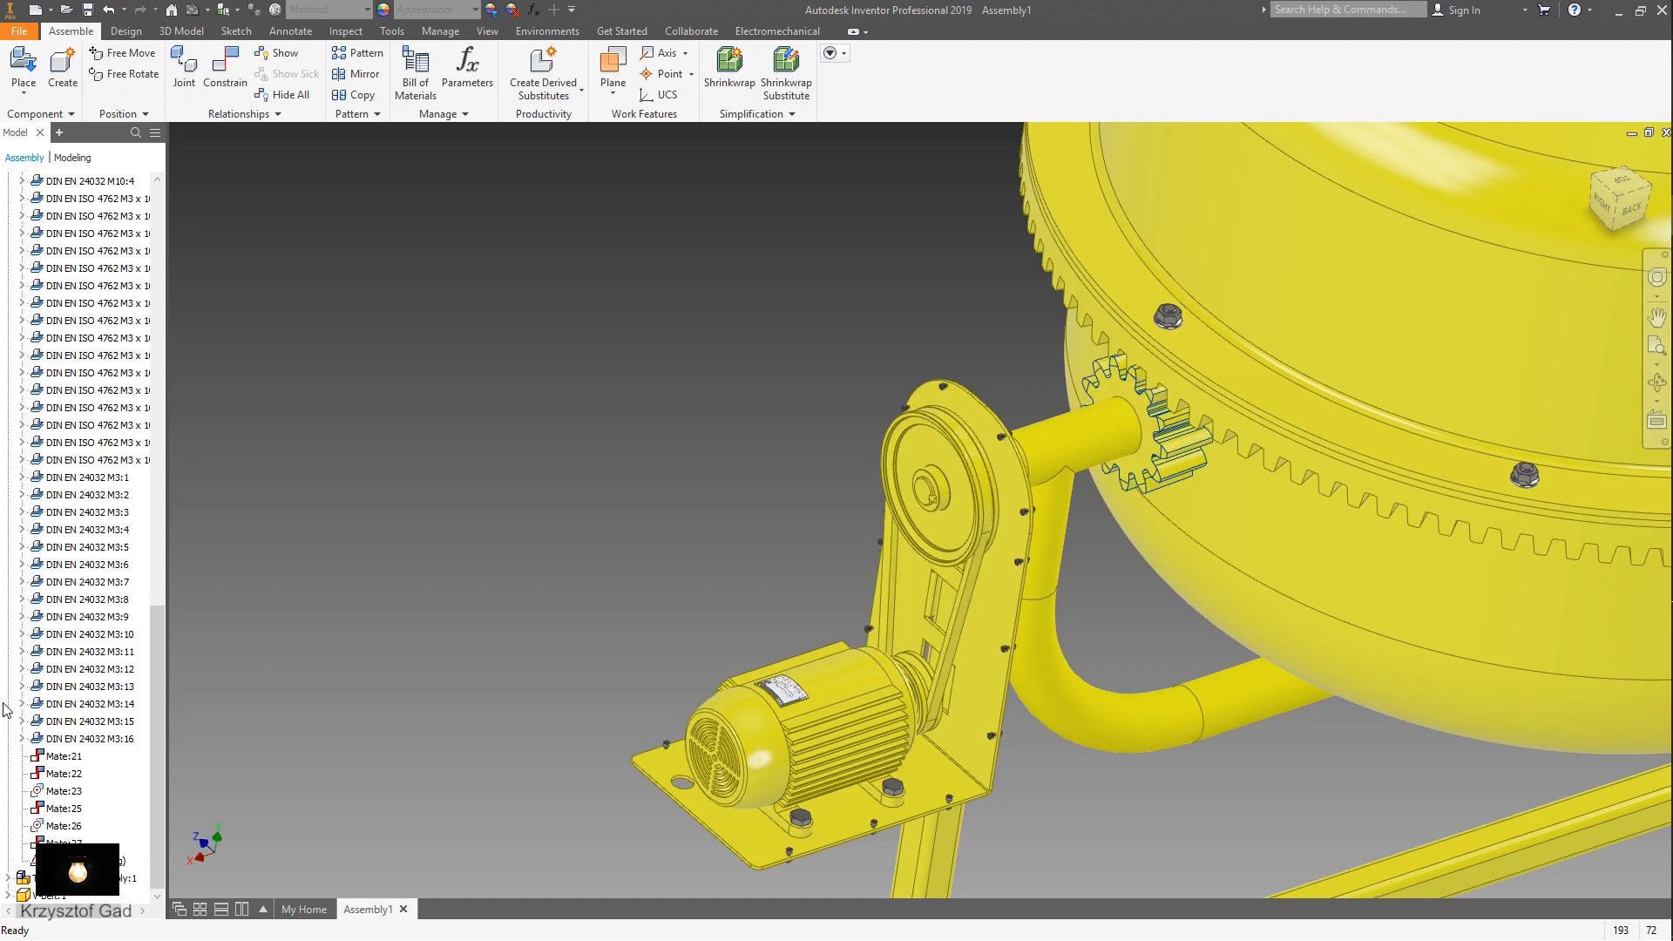
scroll(69, 497, up, 13)
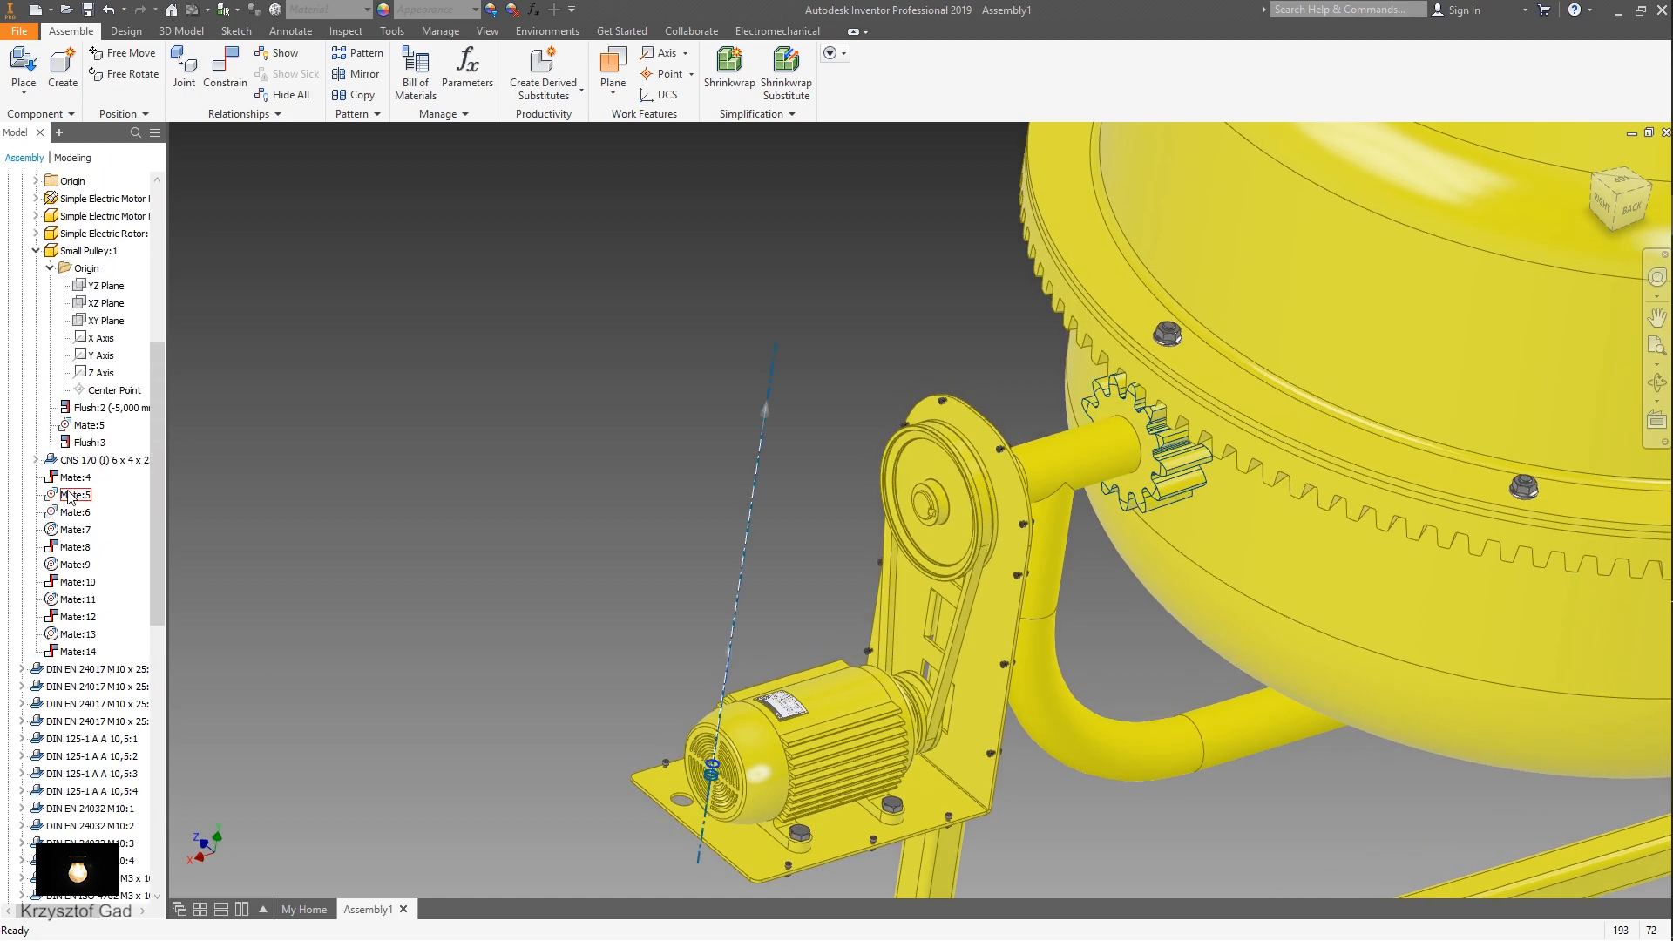
scroll(54, 453, up, 2)
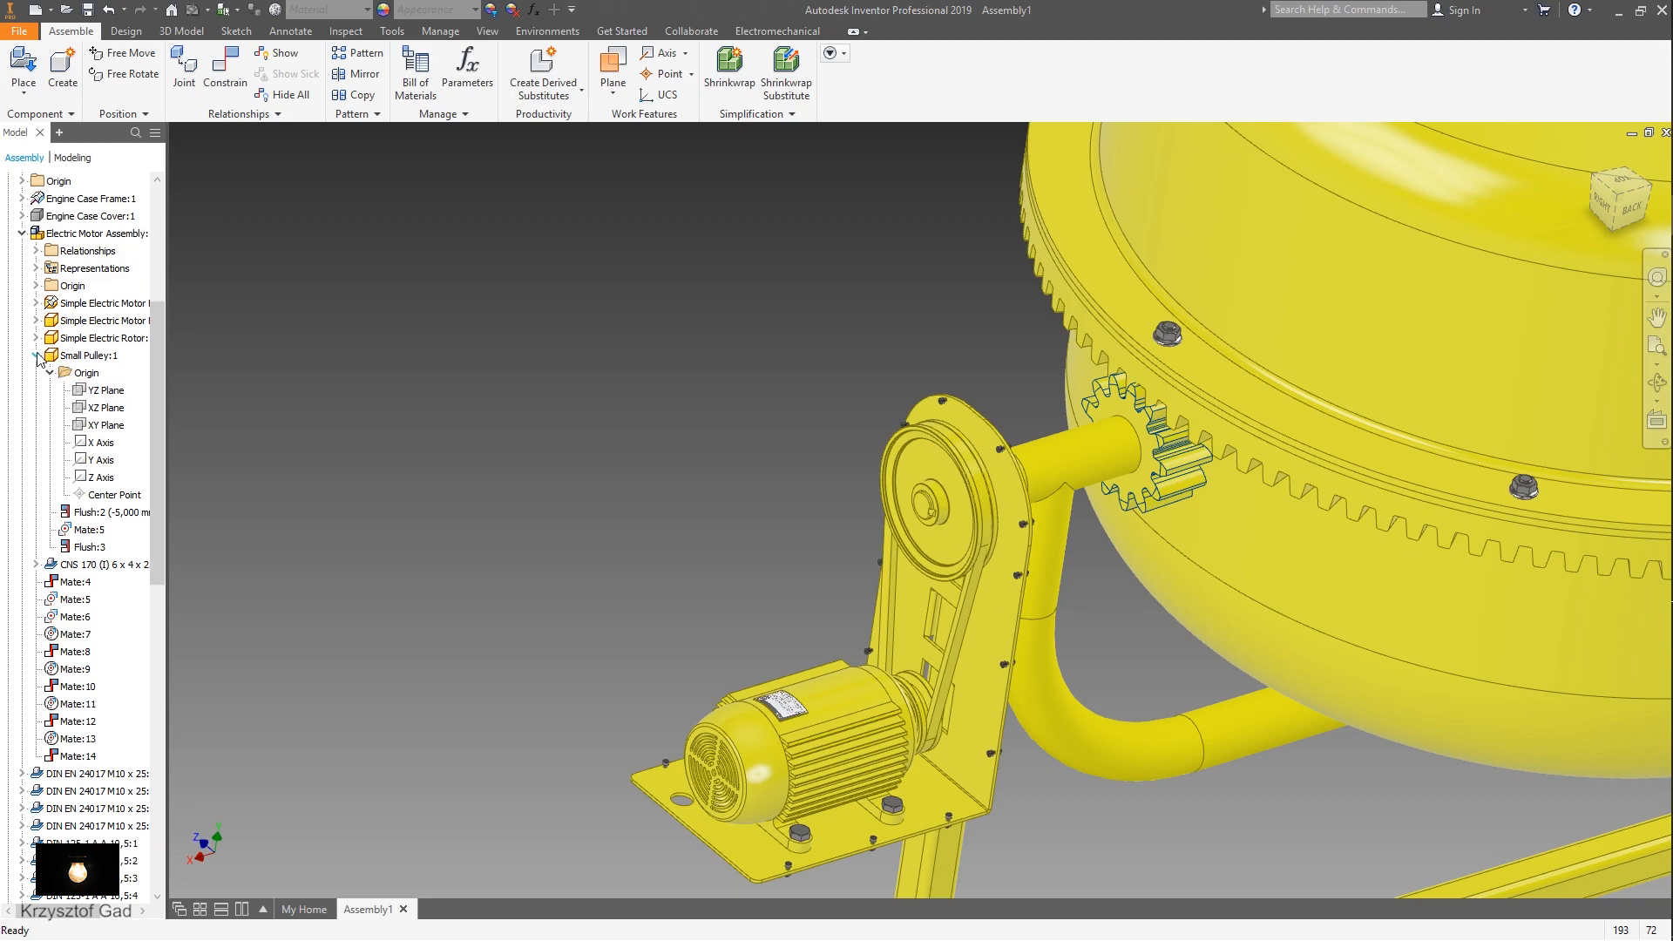
click(36, 356)
click(22, 234)
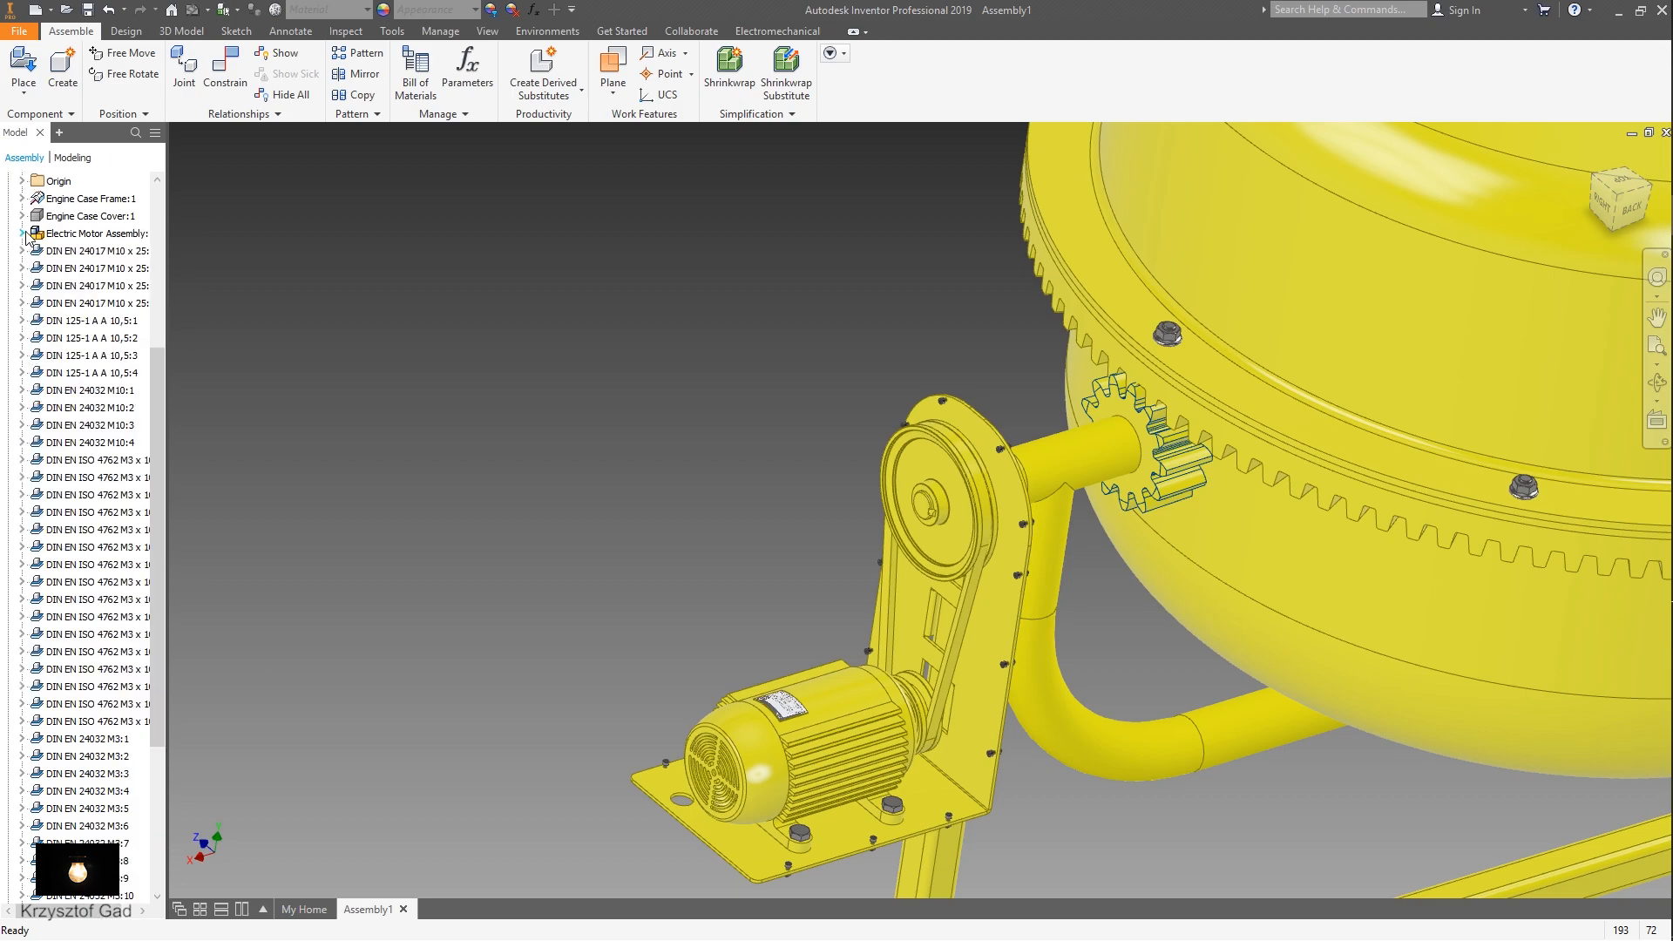
right_click(48, 220)
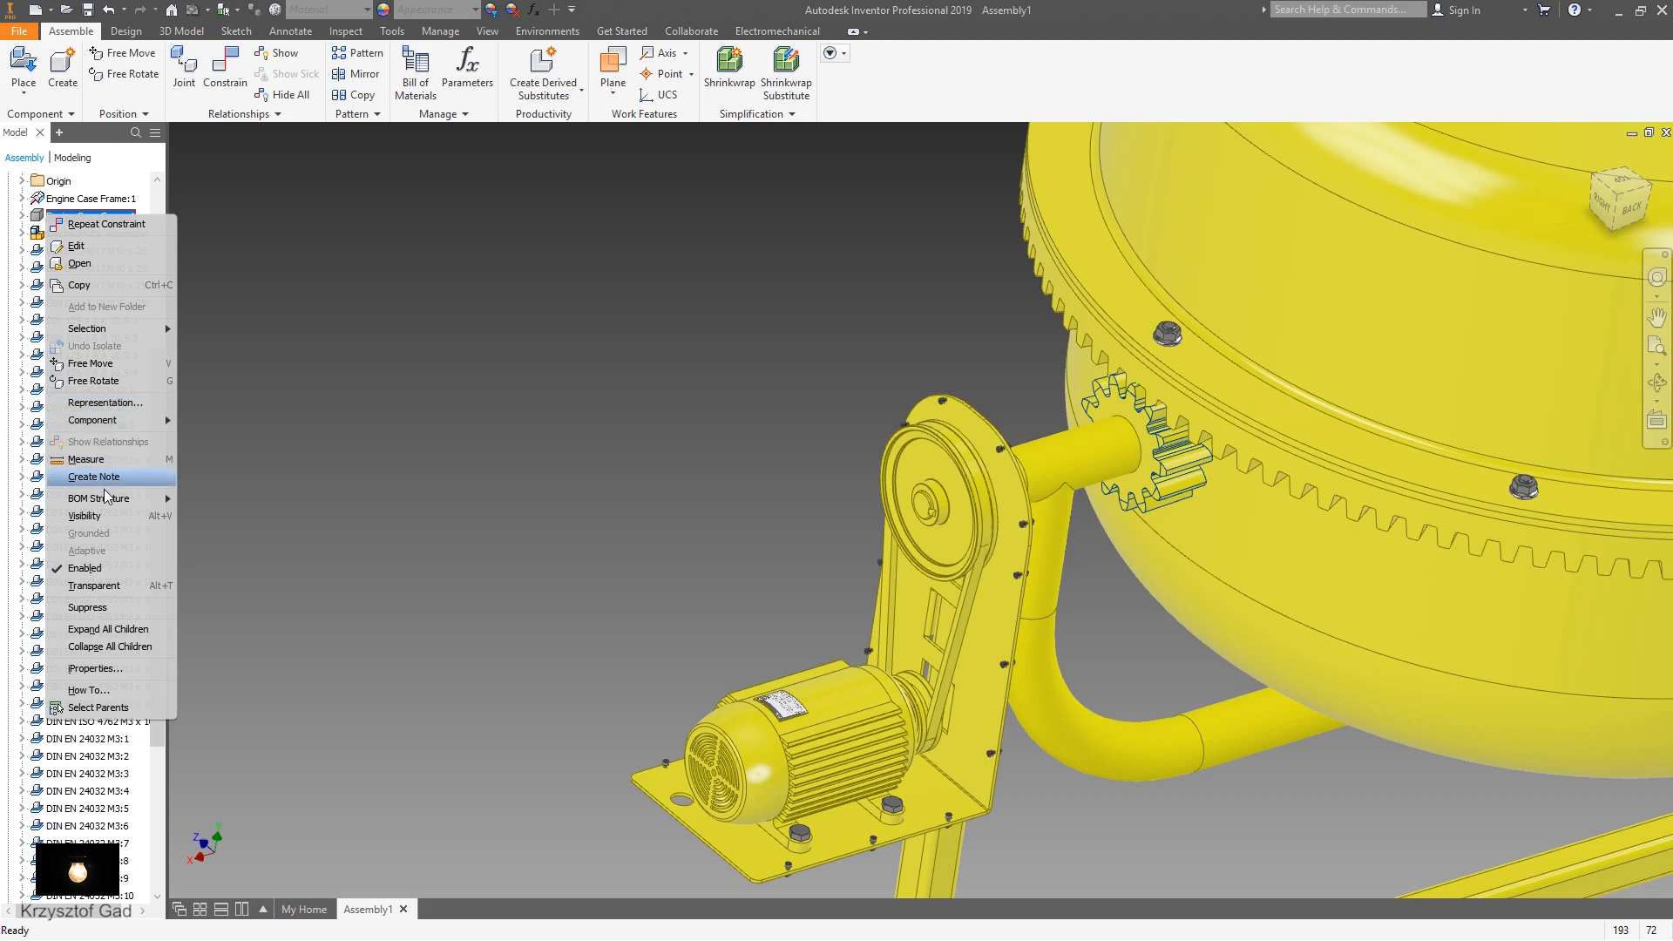
click(106, 517)
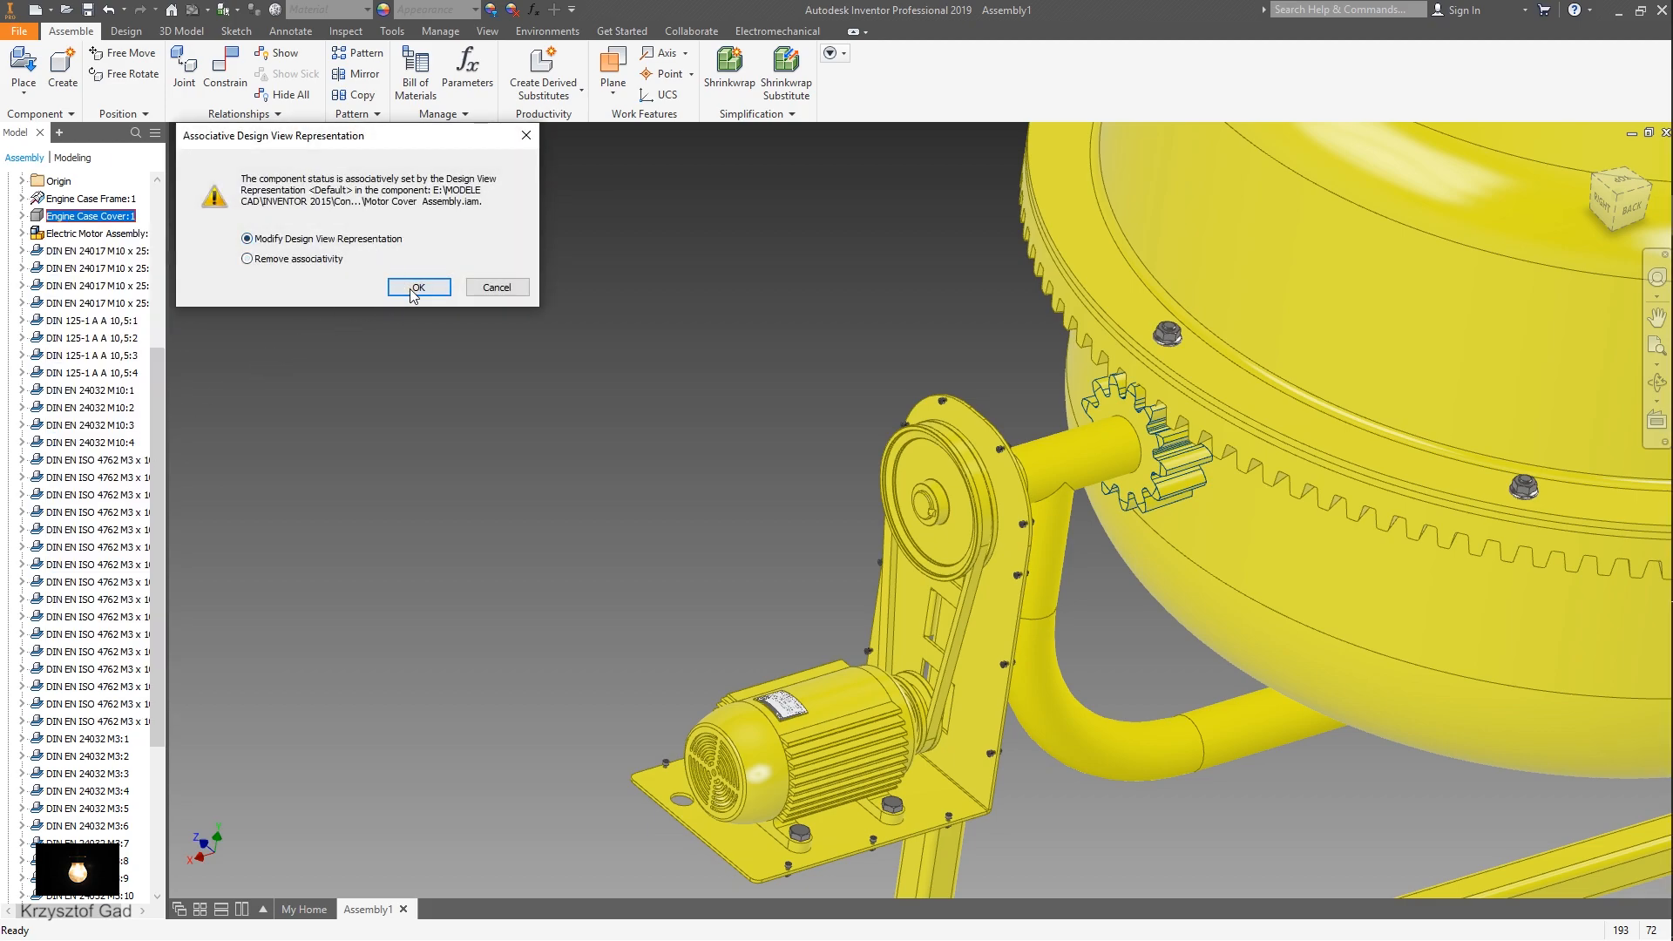
click(418, 287)
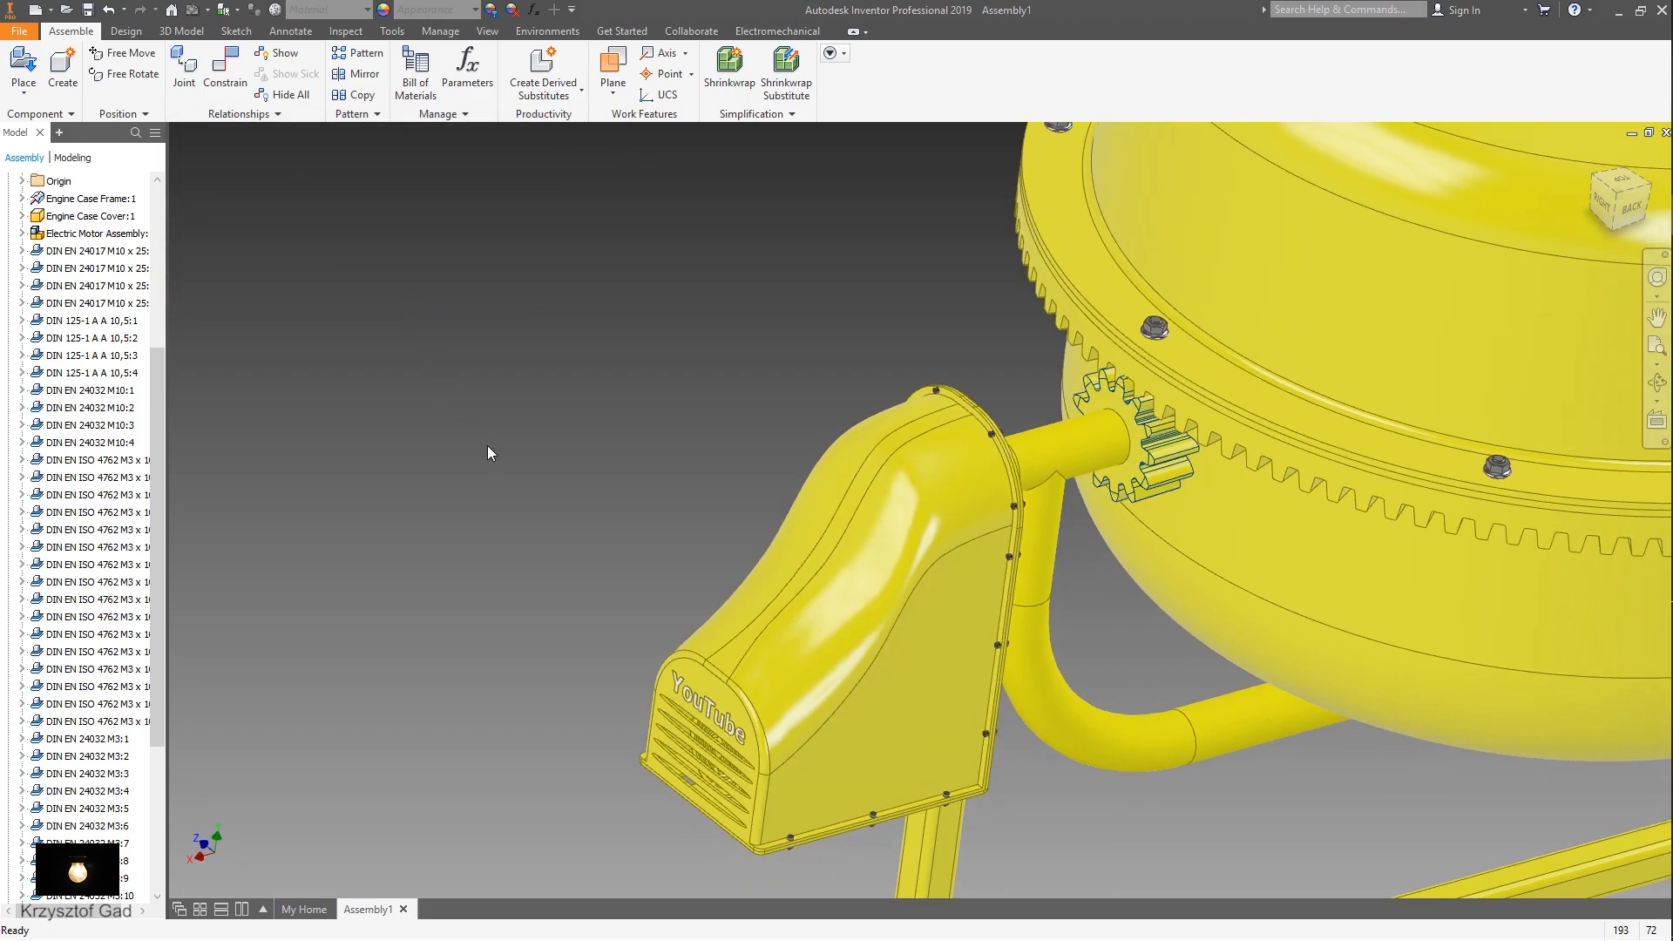
- Place one instance of Protection Rack Assembly.iam near the bevel gear, above the motor cover
key(F6)
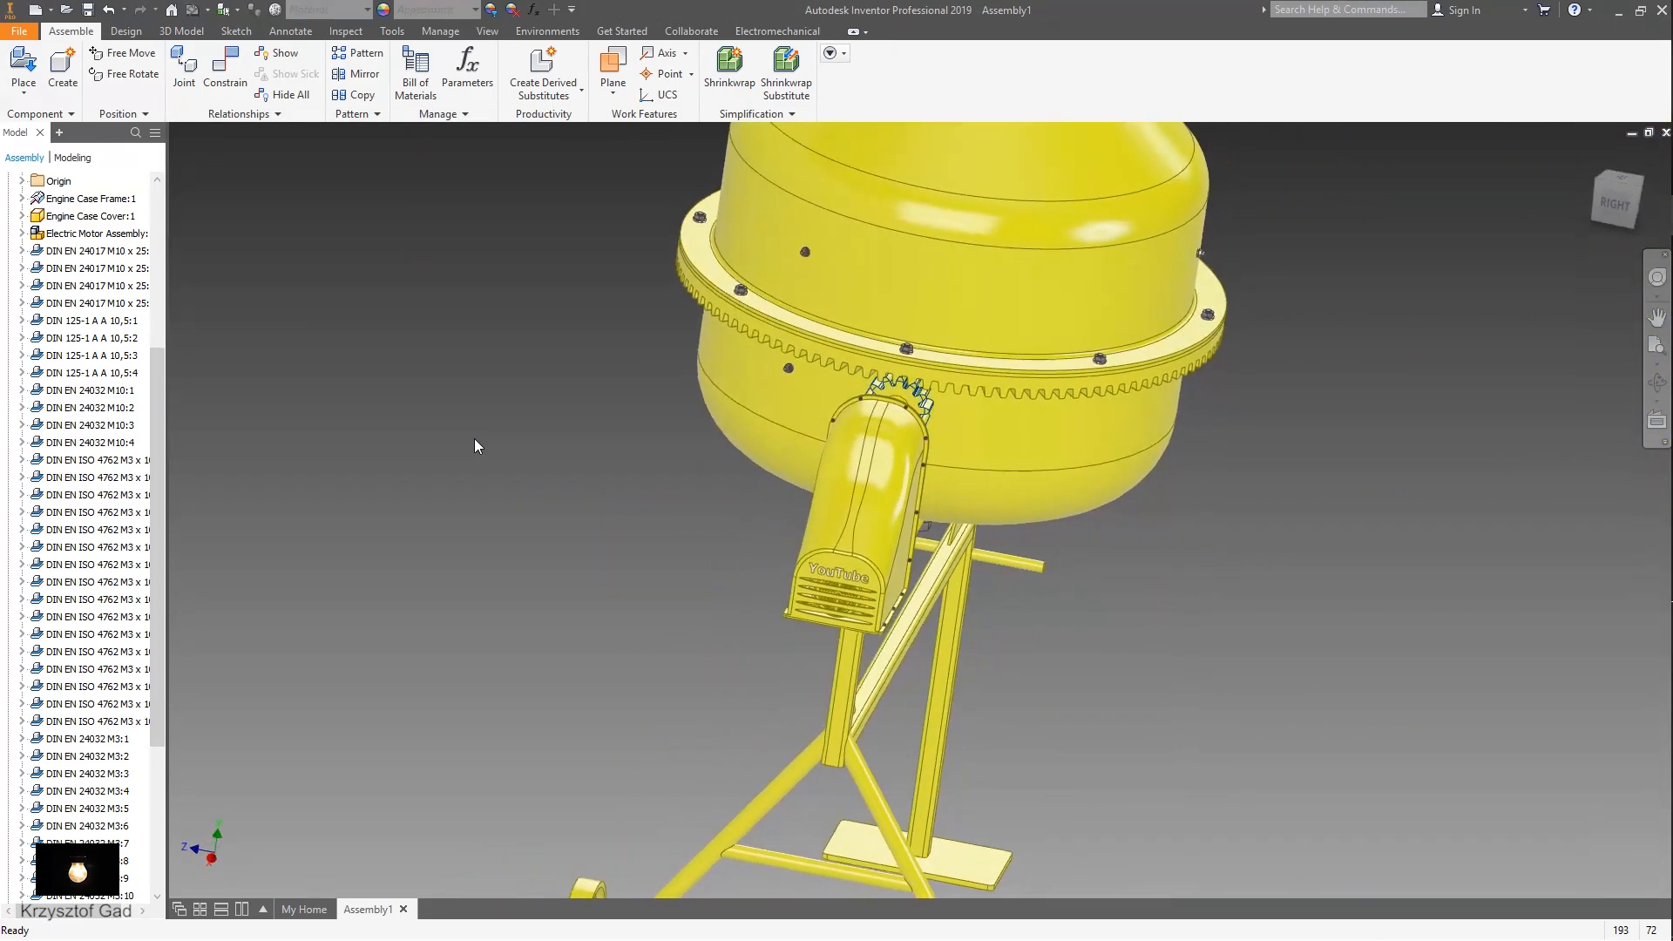
right_click(483, 522)
click(493, 475)
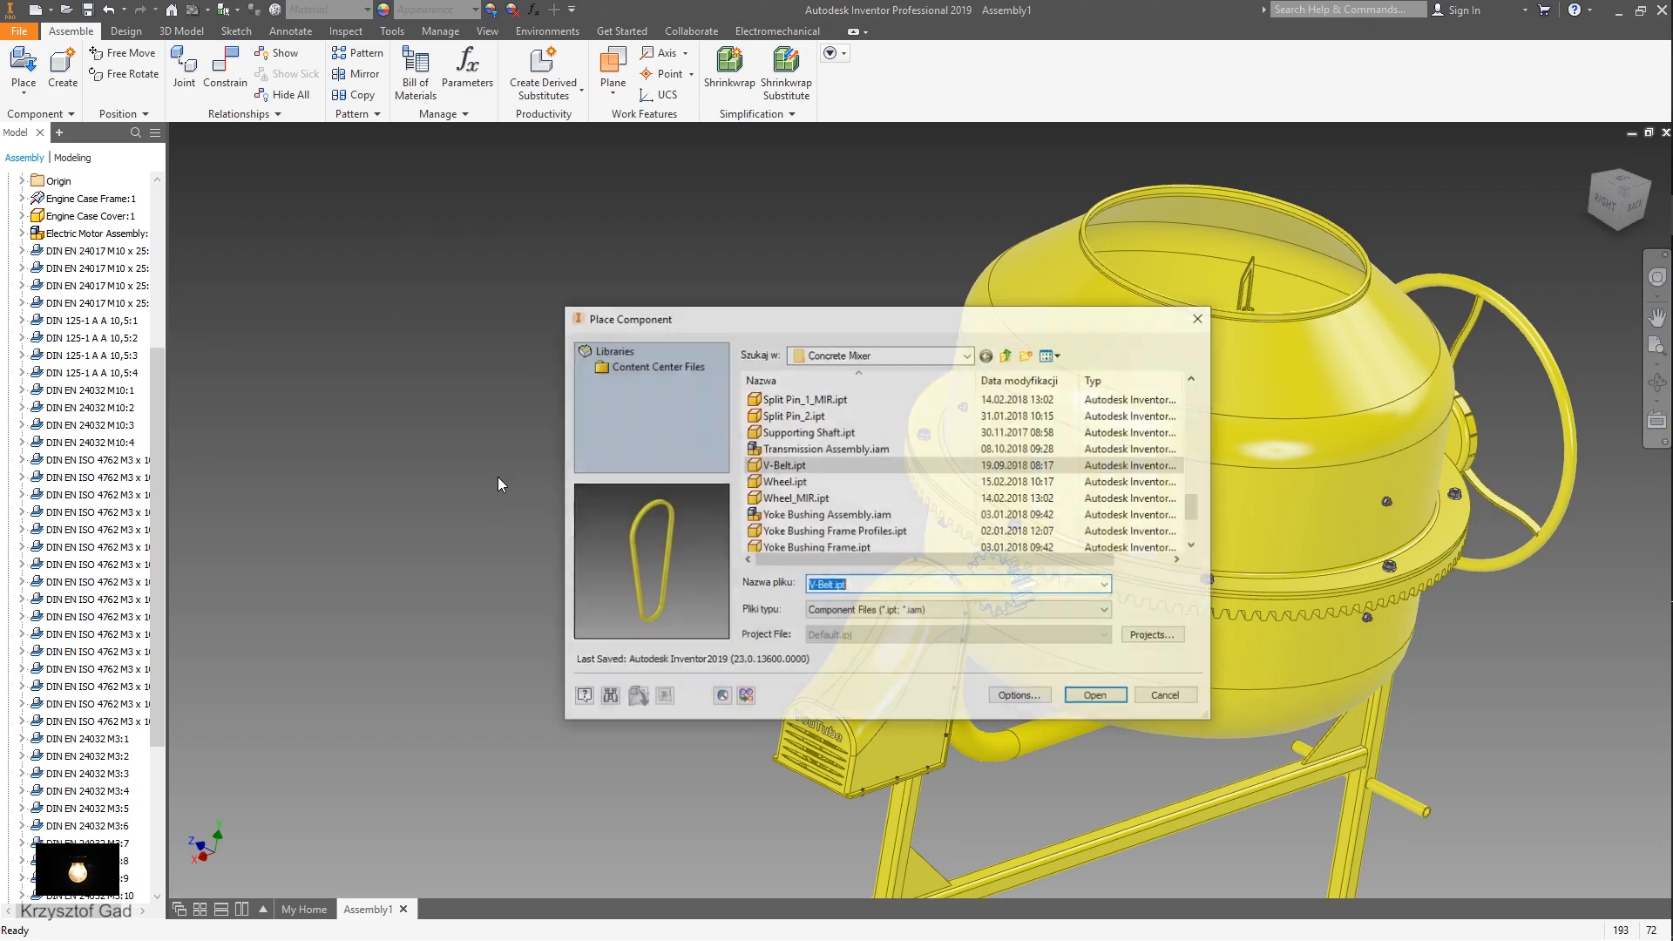
scroll(758, 486, up, 3)
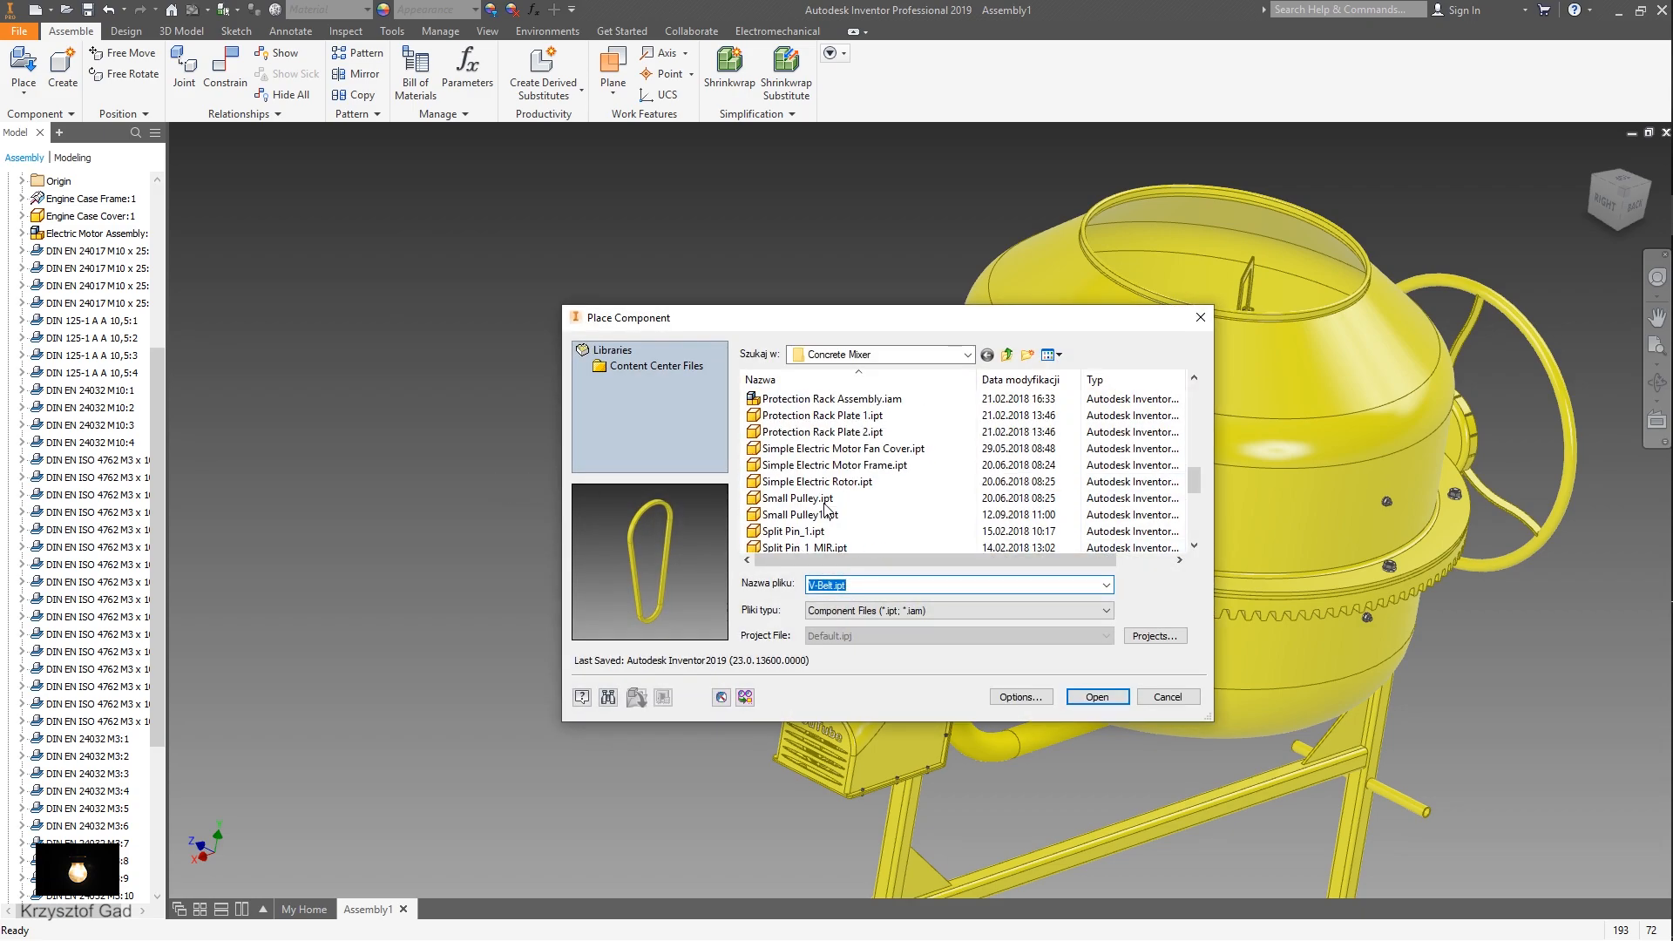
click(832, 399)
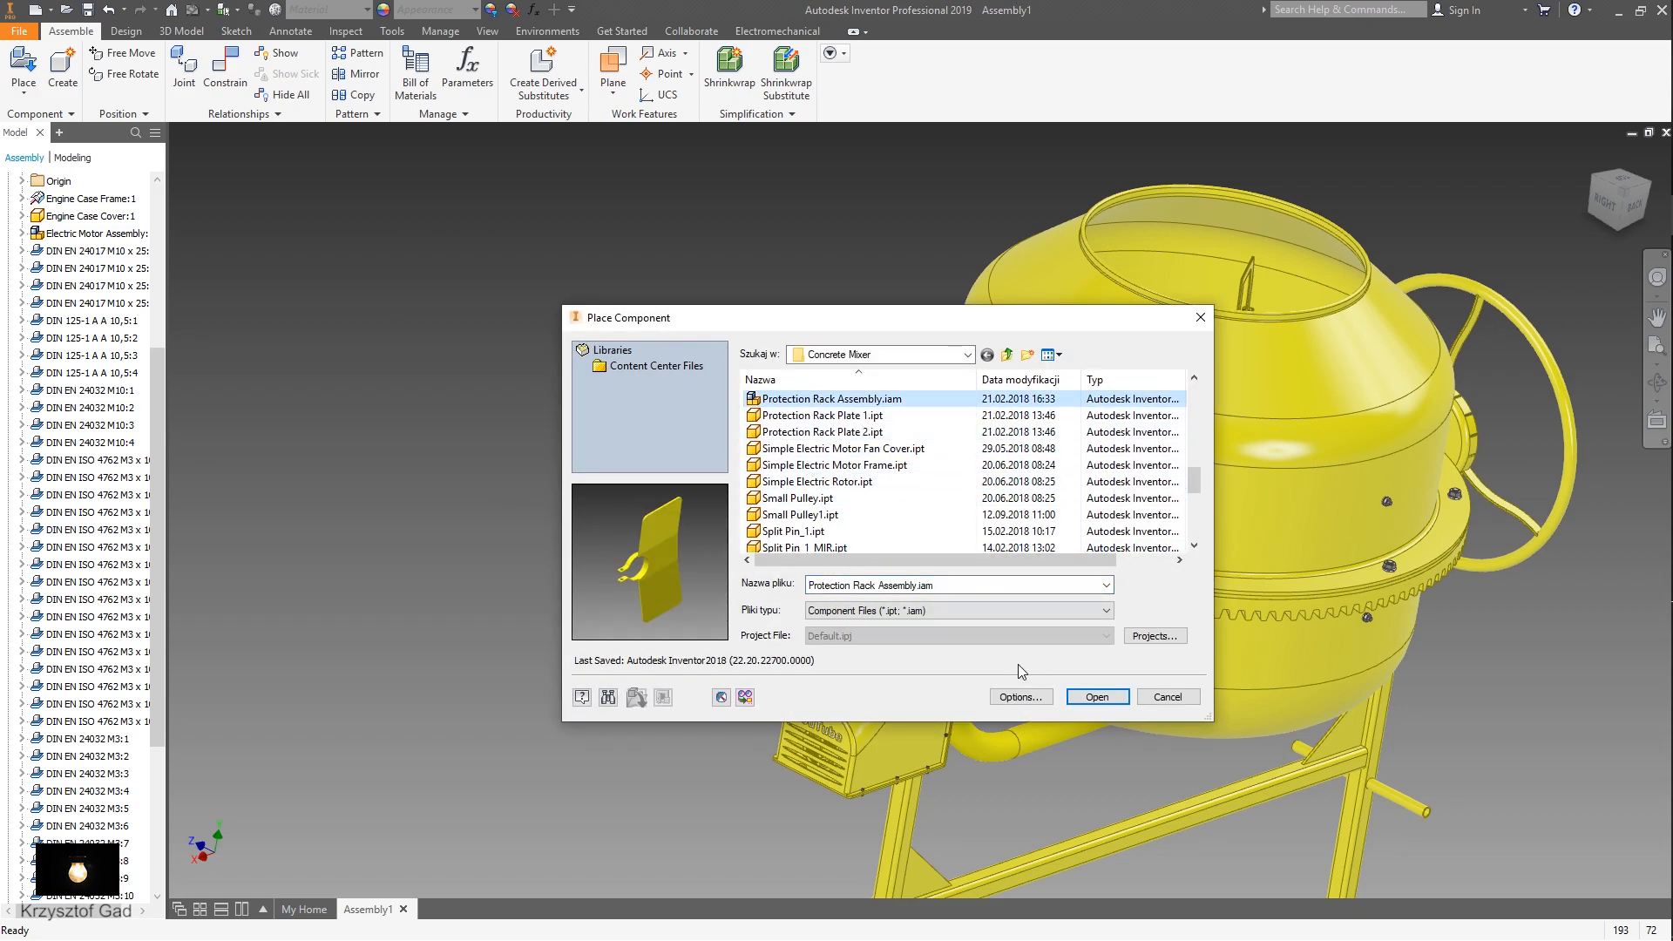
click(1096, 697)
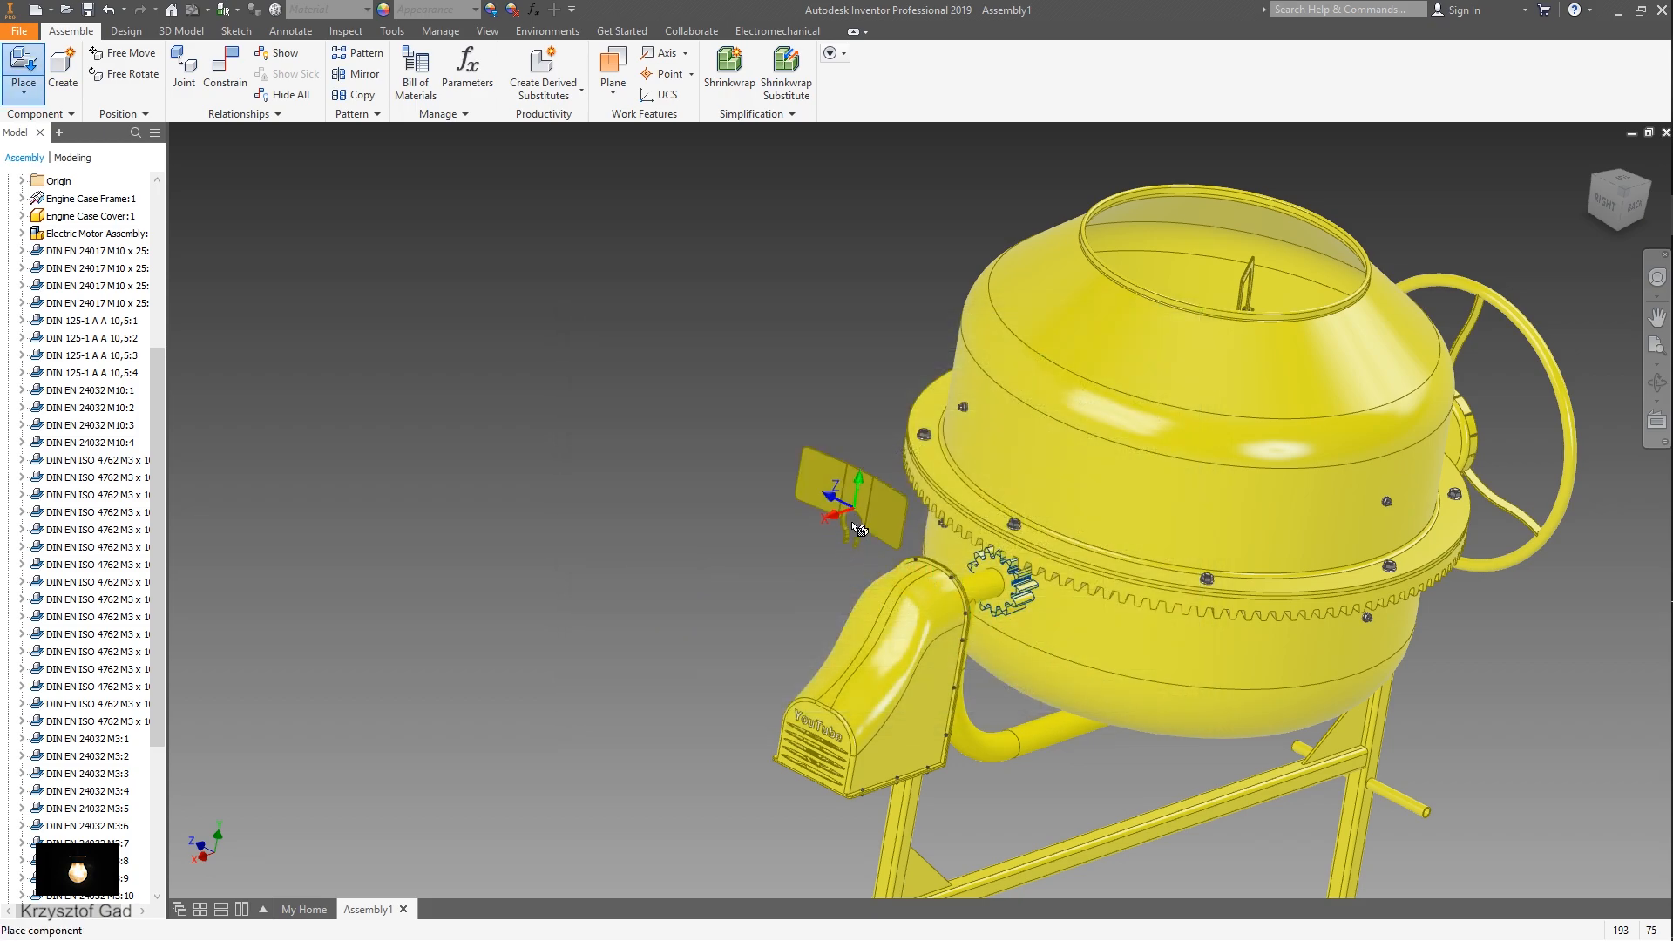
right_click(781, 595)
click(816, 587)
- Mate the axis of the protection rack's clamp ring to the horizontal tube's axis behind the gear with zero offset
right_click(809, 587)
click(875, 562)
scroll(819, 603, up, 5)
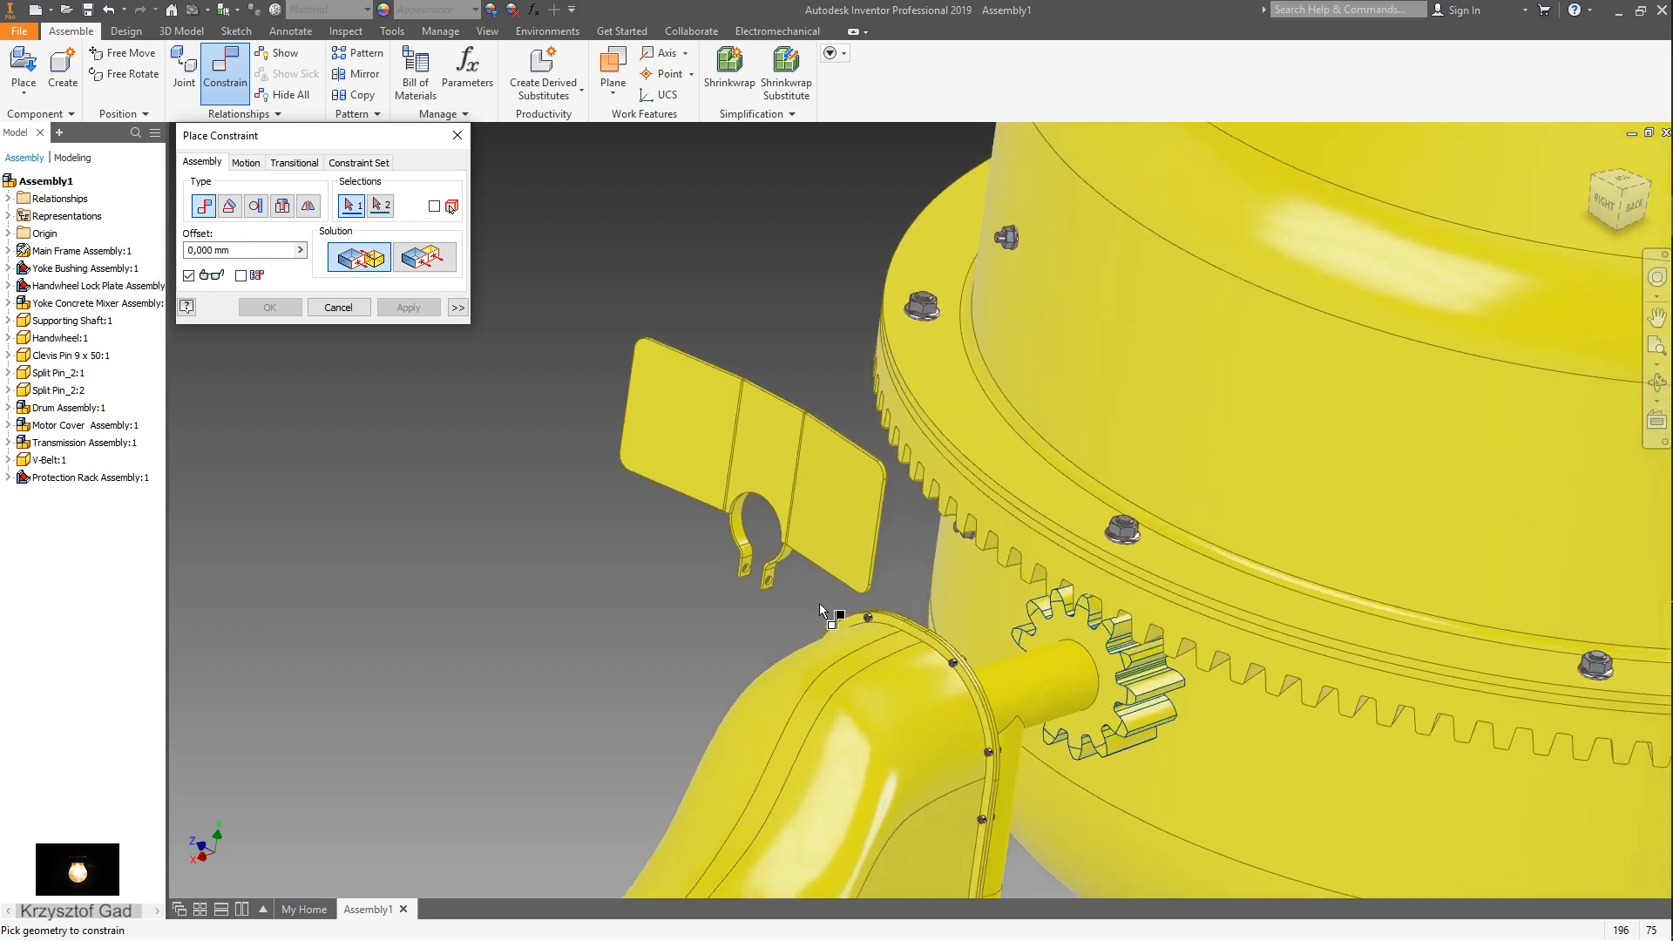
click(723, 549)
scroll(765, 573, down, 3)
shift+middle_drag(766, 573, 924, 523)
click(815, 514)
scroll(816, 514, down, 3)
click(409, 307)
key(F5)
key(F5)
key(F5)
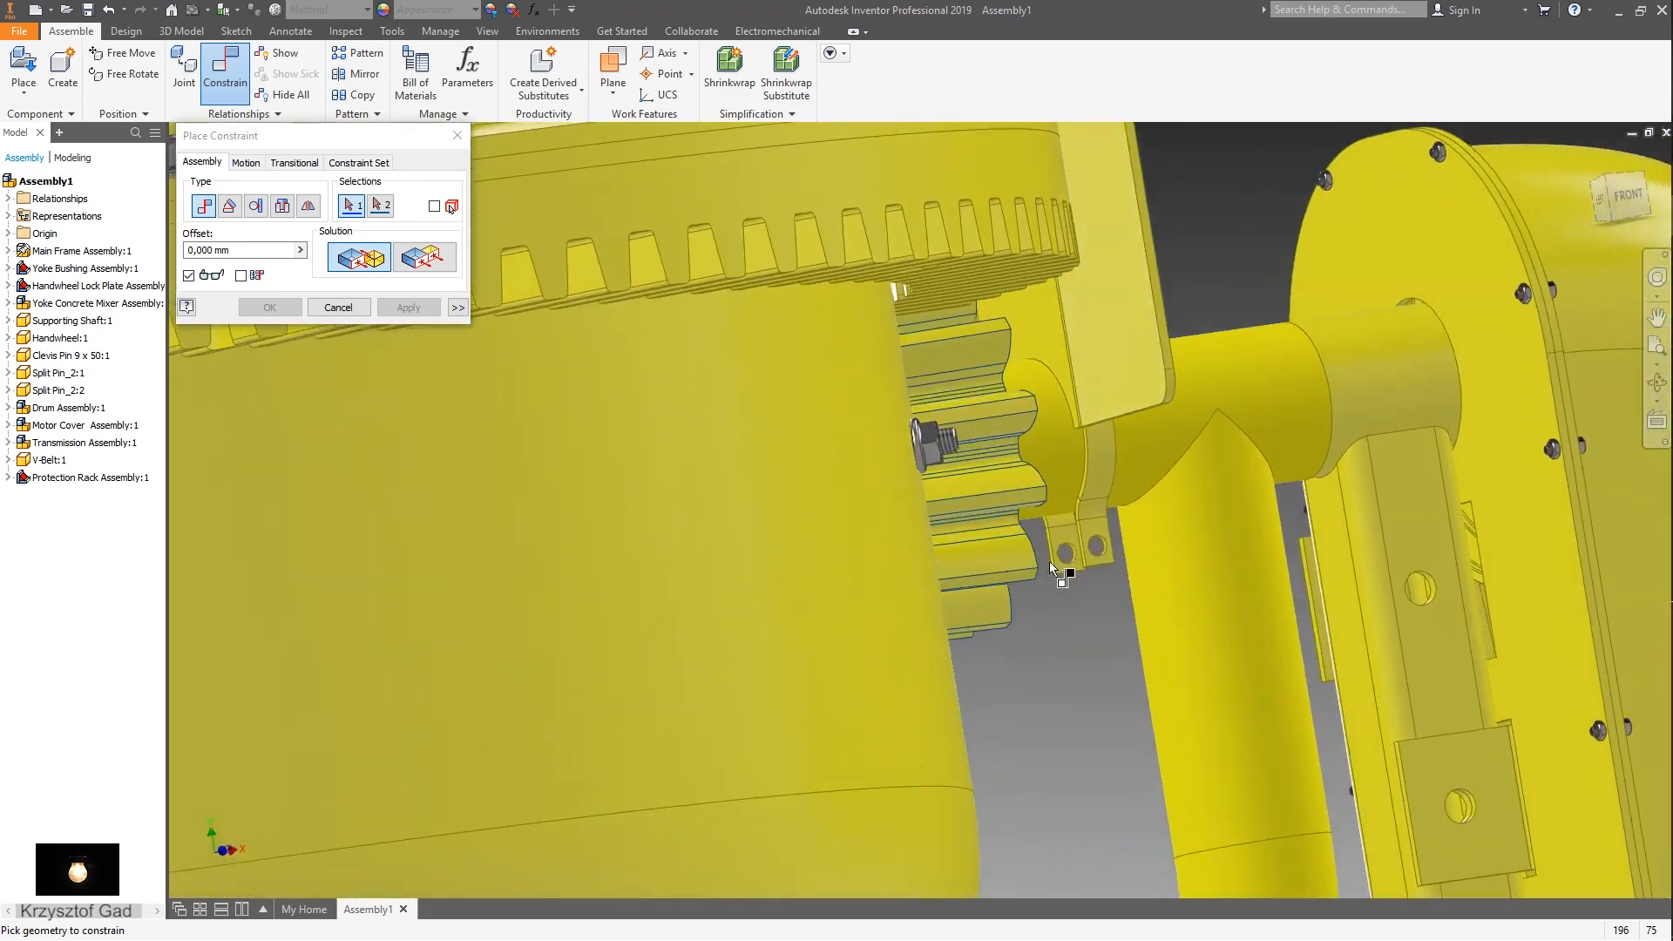
- Try to mate the side face of the protection rack's clamp to the end face of the transmission shaft
scroll(1098, 540, up, 5)
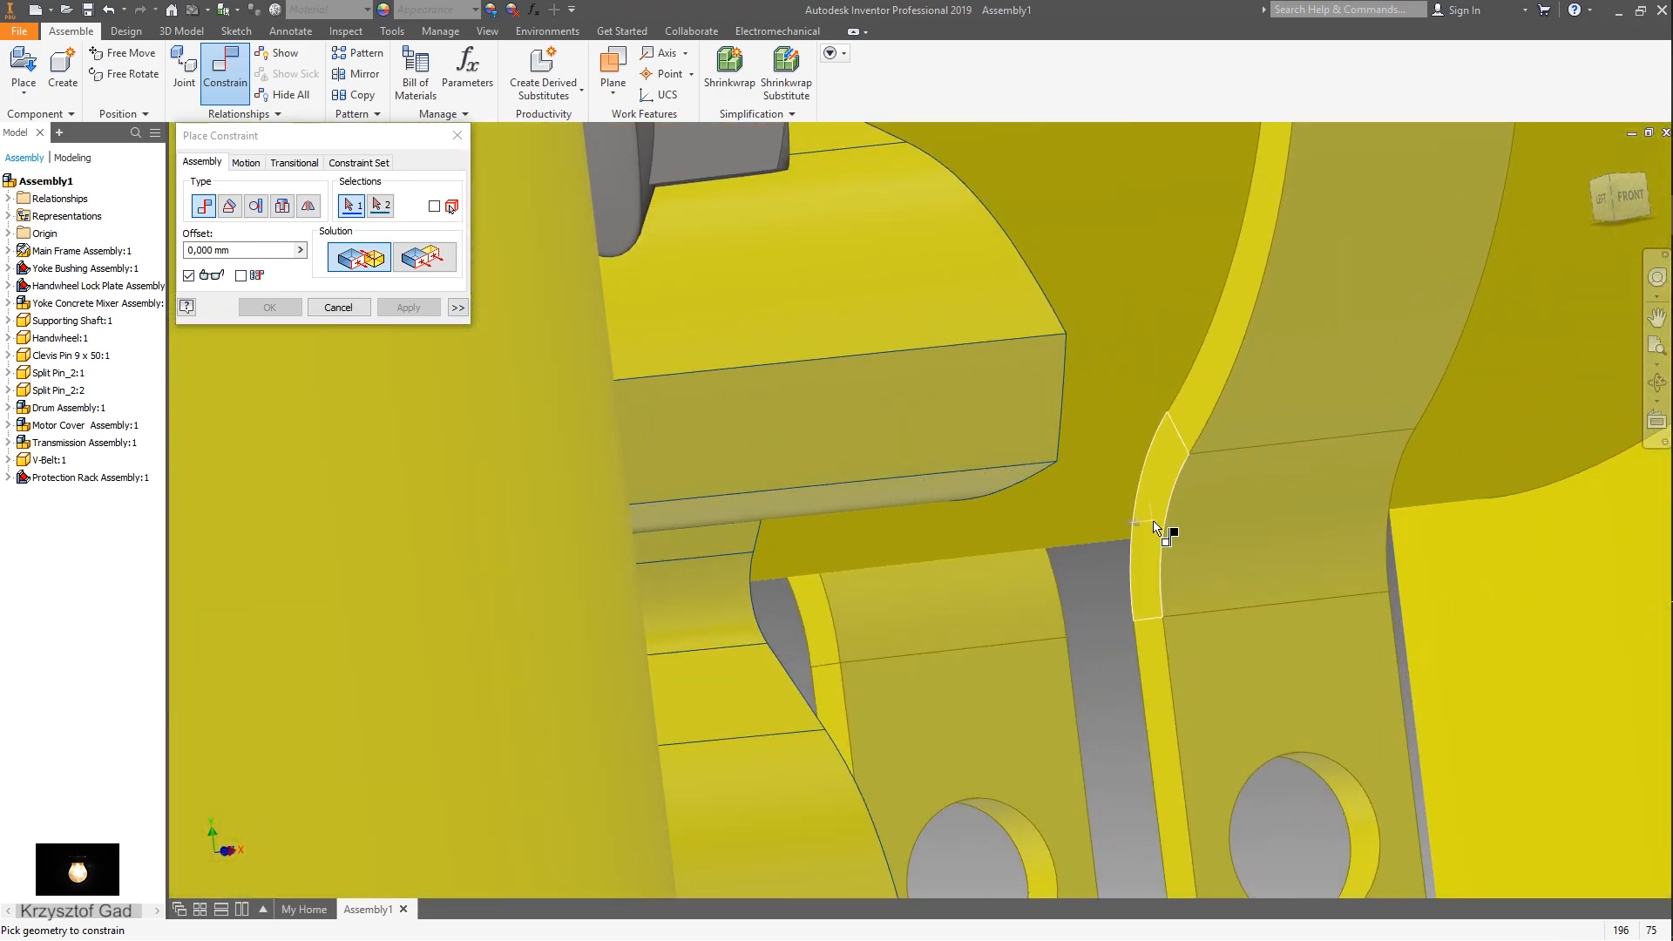
click(1152, 515)
key(F5)
key(F5)
key(F5)
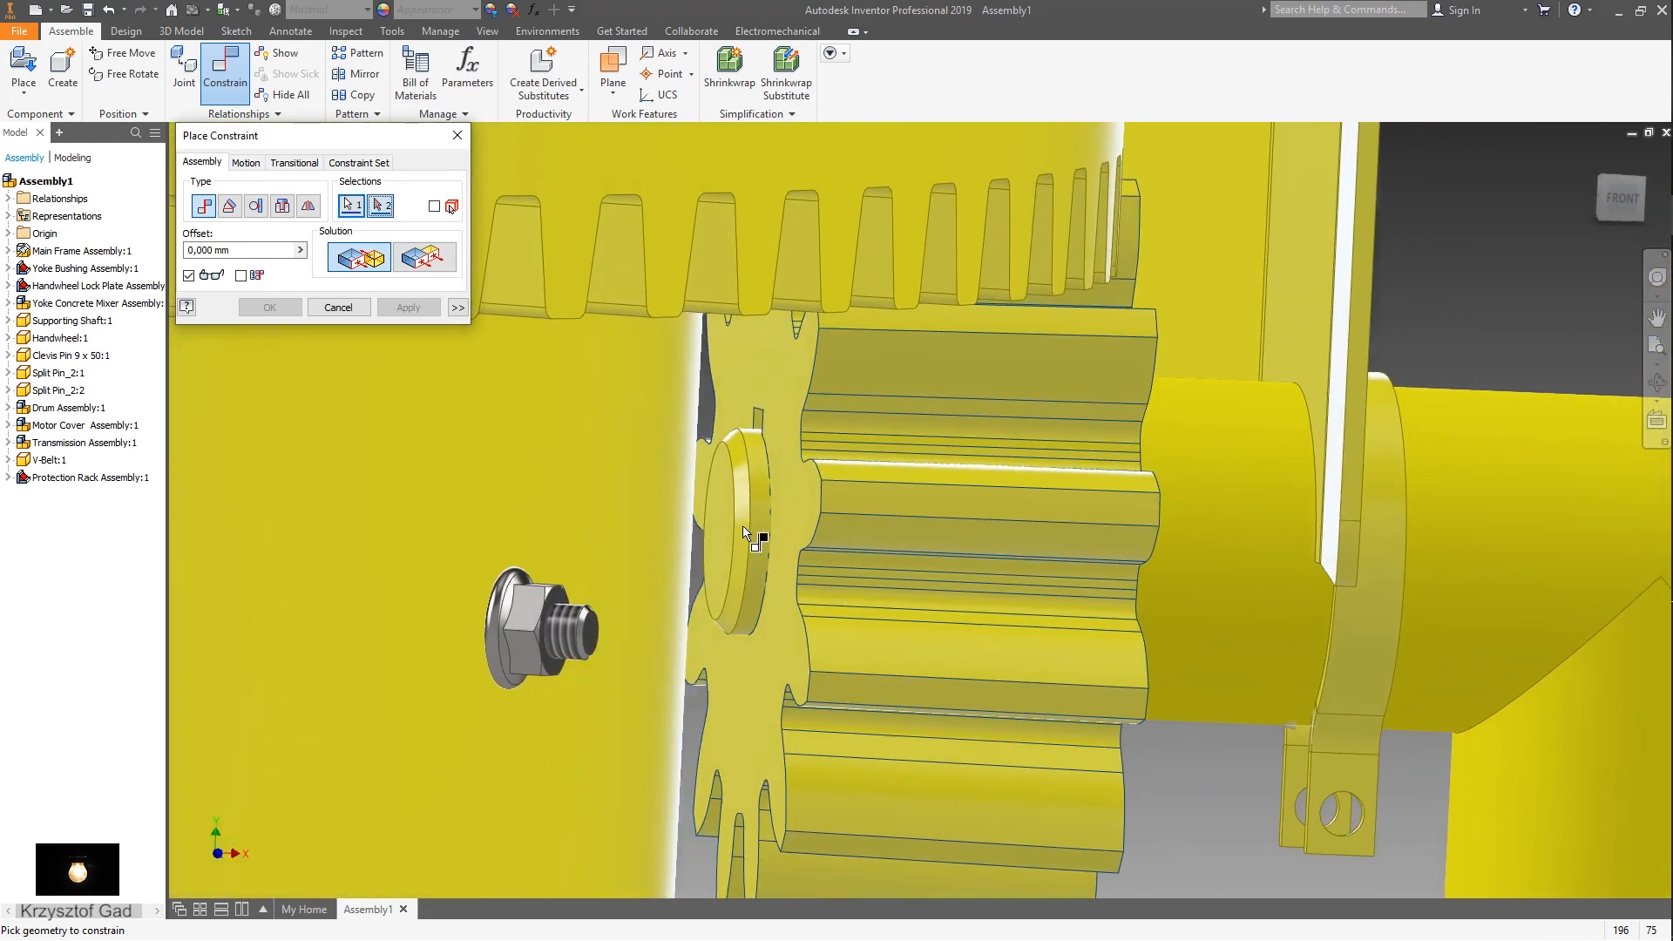
click(721, 517)
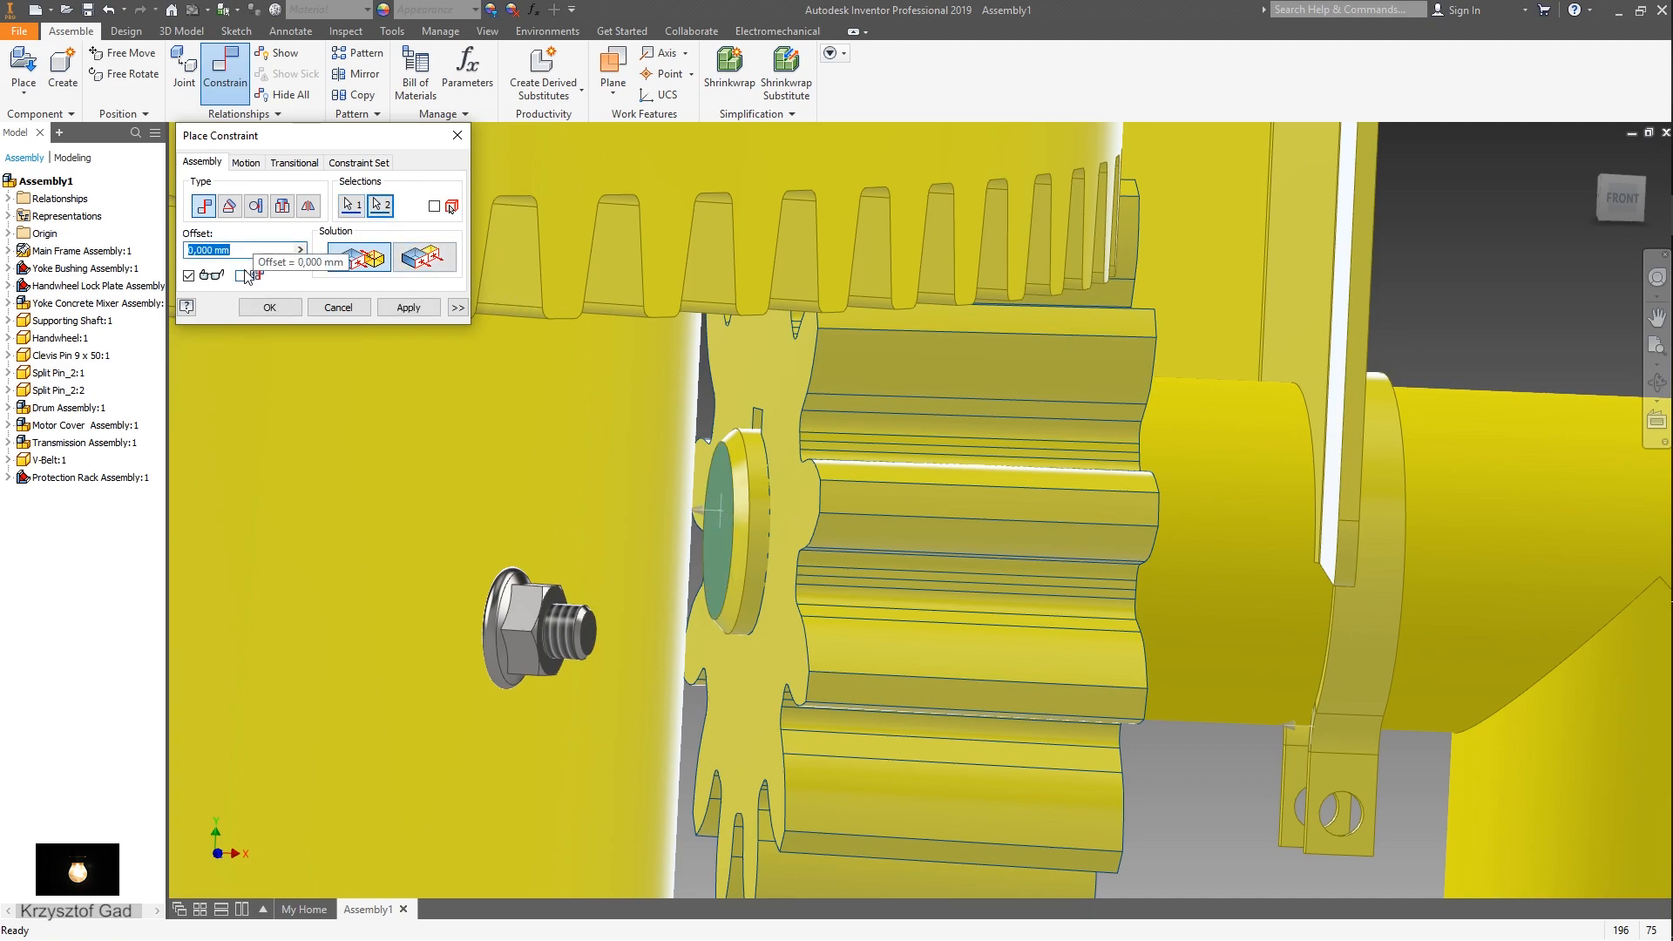
key(Return)
- Try to mate the protection rack's clamp to the transmission shaft's end face with a 75 mm offset
right_click(1231, 775)
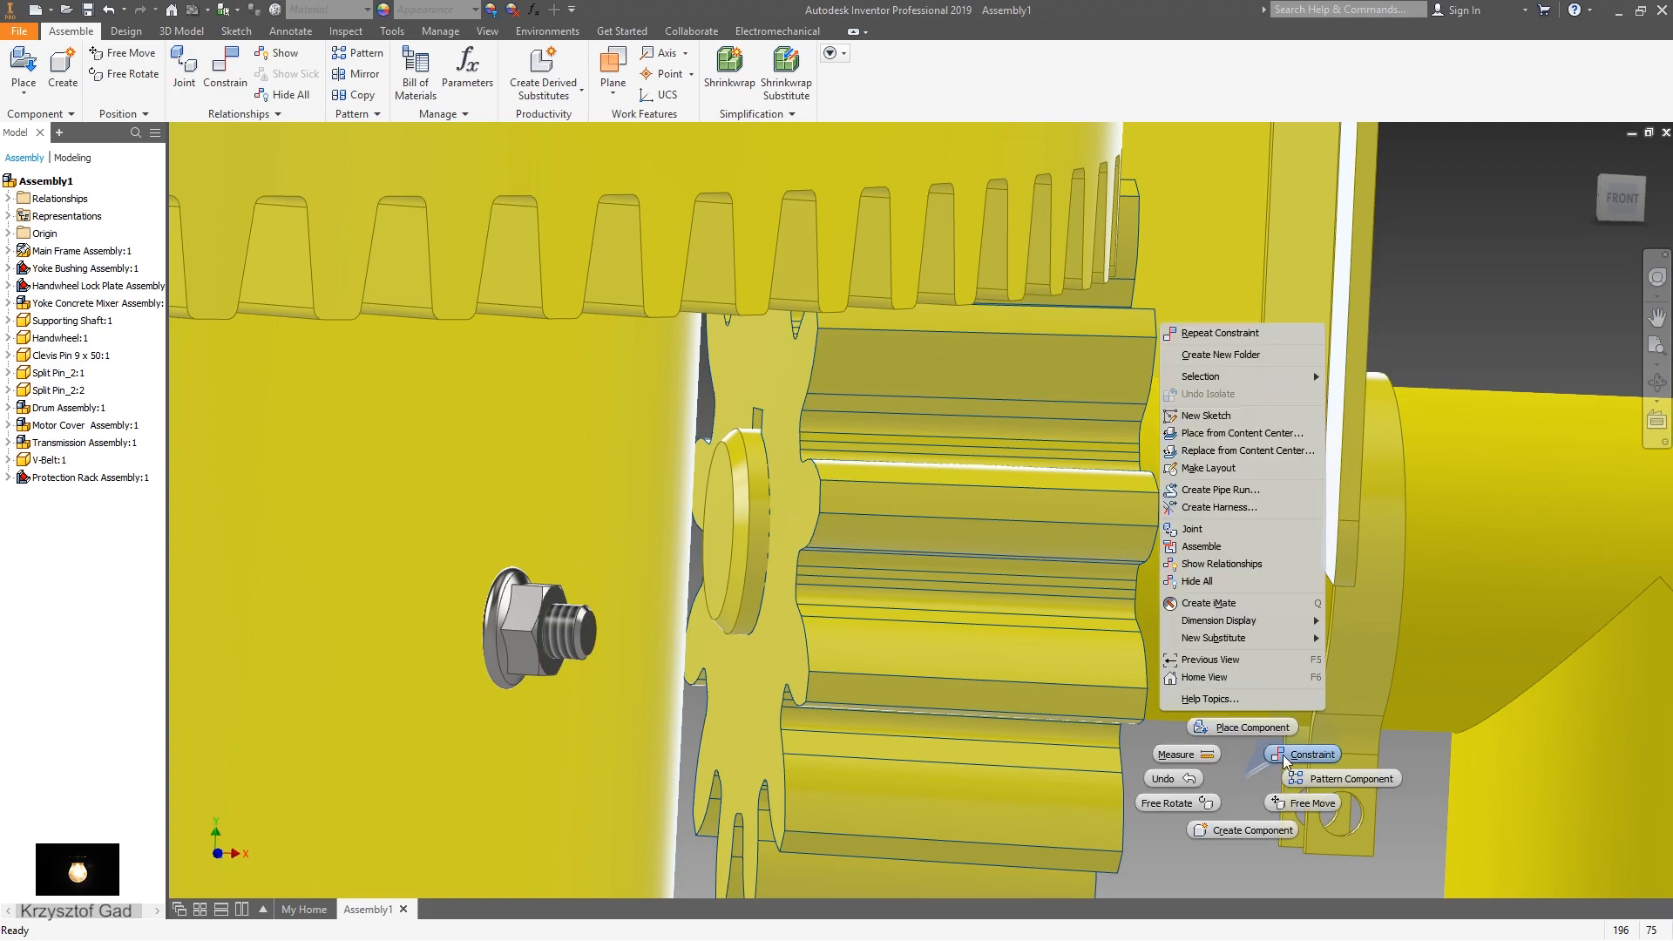
click(1284, 755)
shift+middle_drag(1284, 761, 1108, 666)
click(1100, 638)
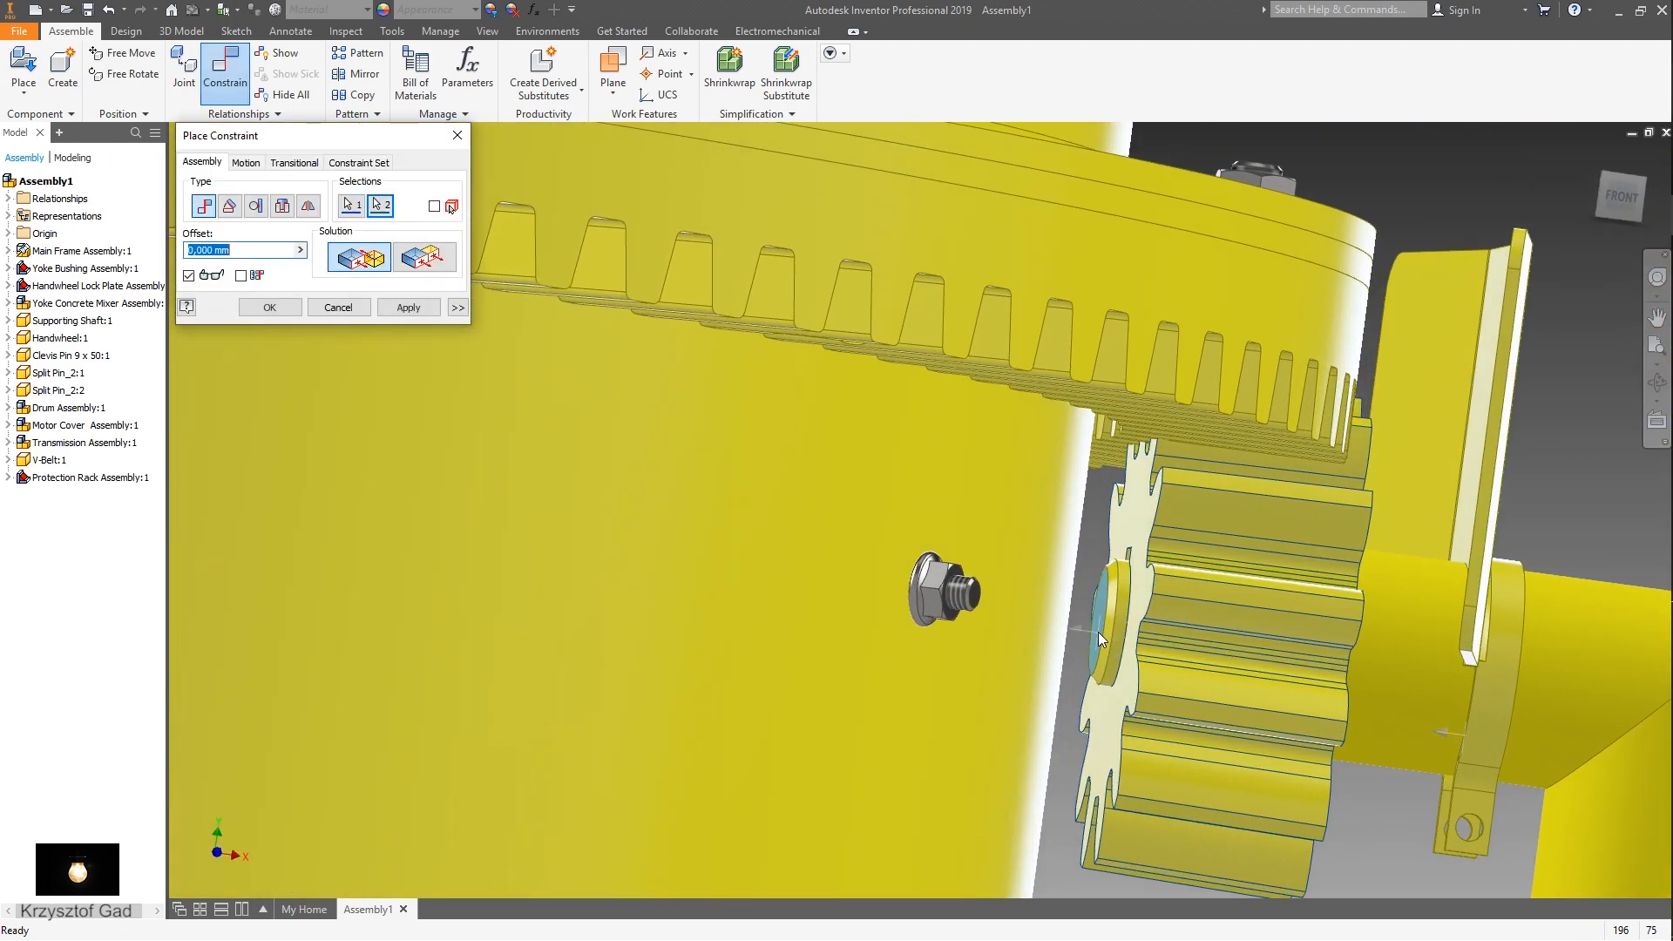
text(75)
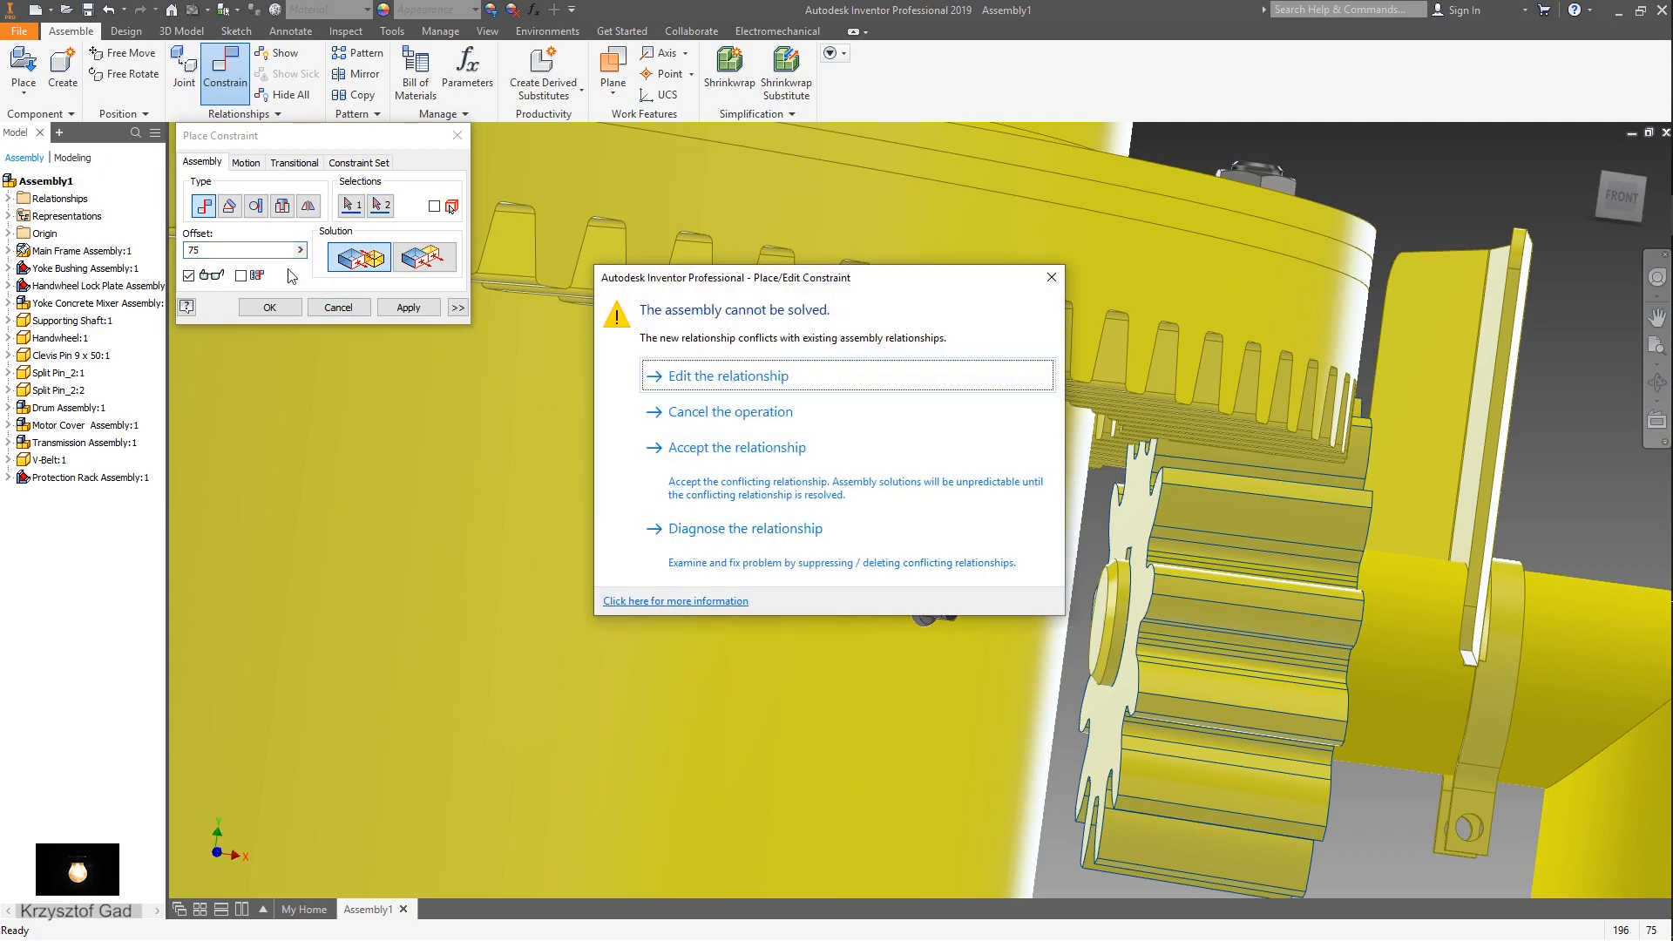
click(1052, 278)
click(338, 306)
- Try to mate the protection rack's upper edge face to the top face of the drum's gear ring with zero offset
click(8, 477)
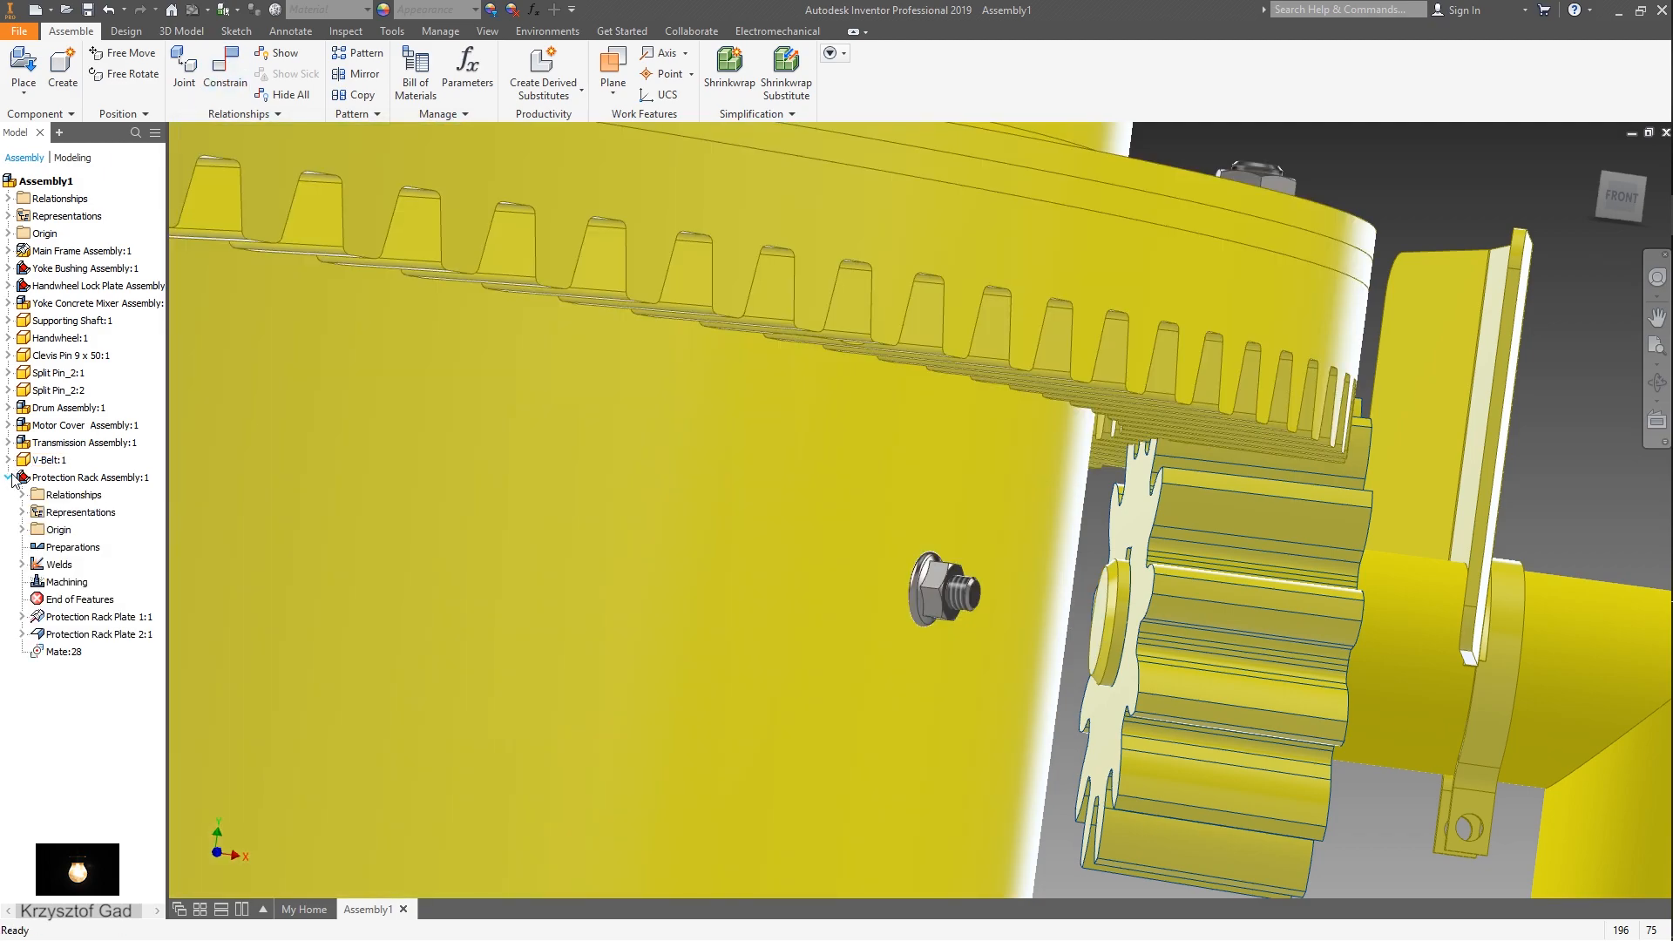
click(63, 653)
click(131, 706)
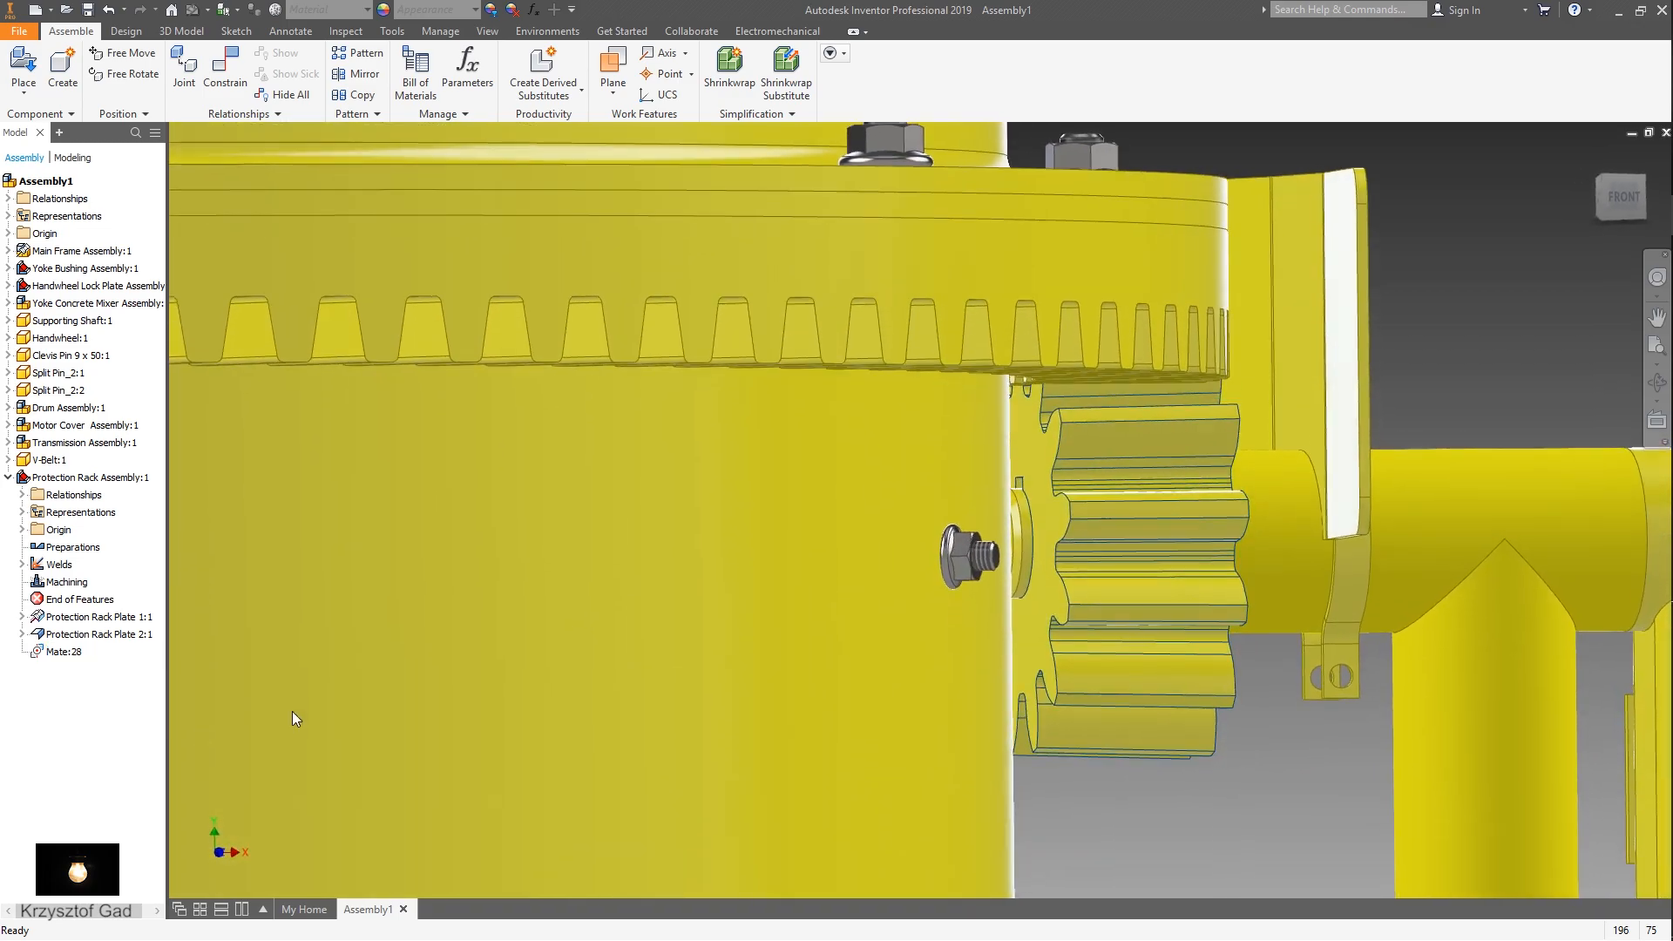
right_click(1090, 861)
click(1139, 833)
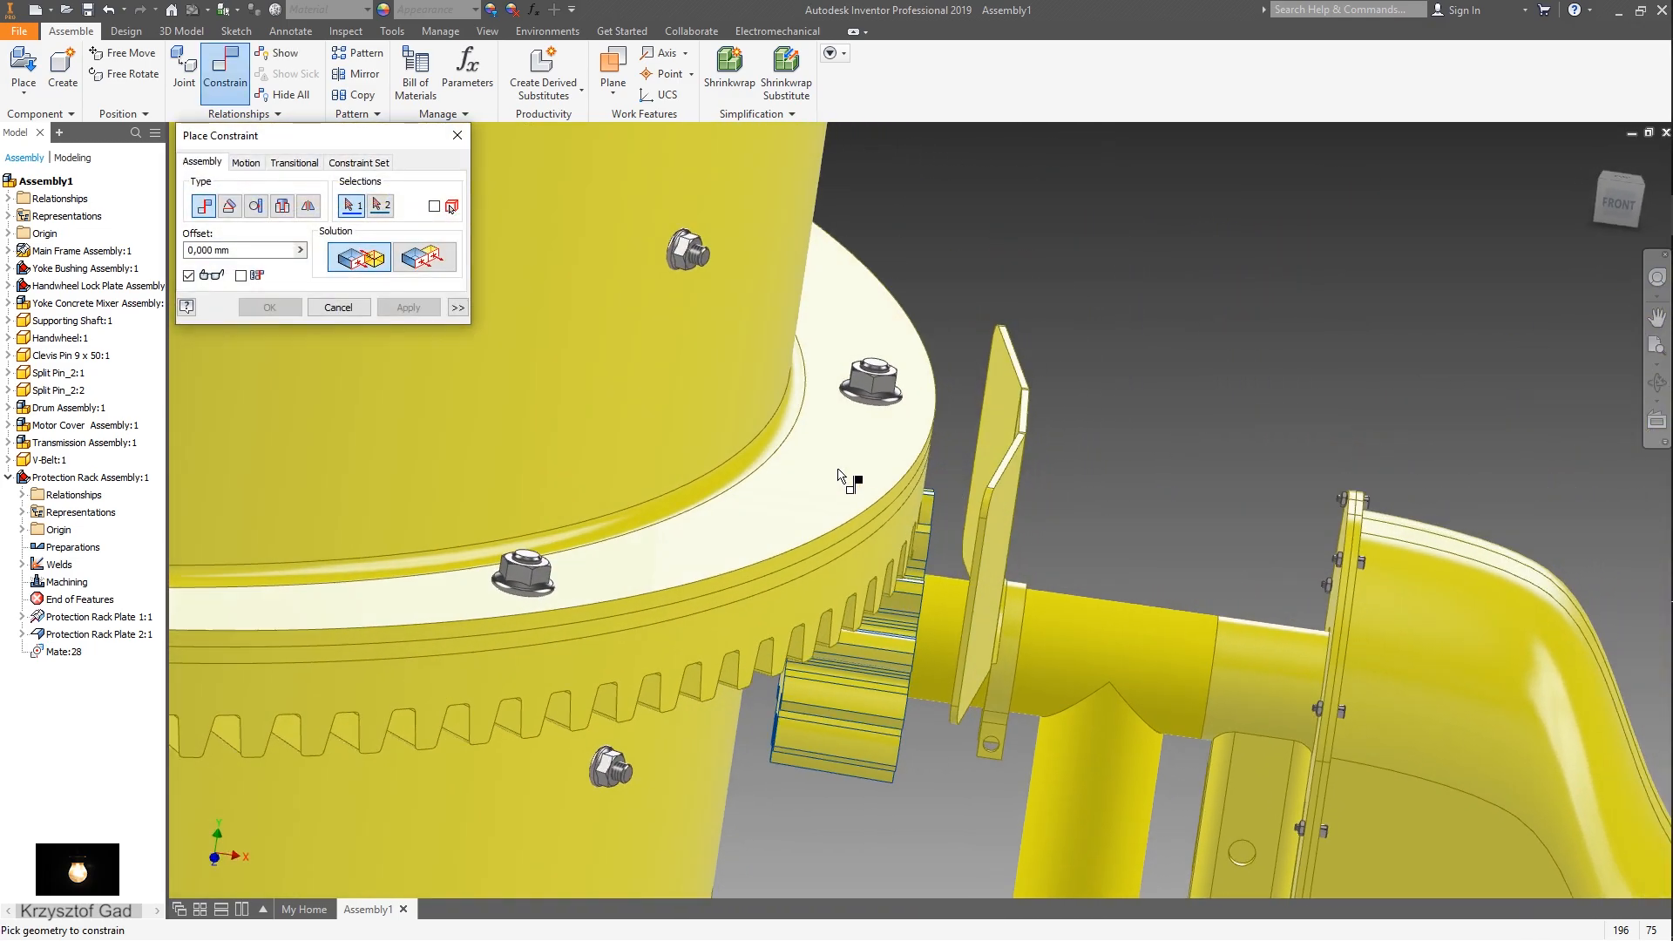
click(1078, 247)
click(814, 302)
click(407, 307)
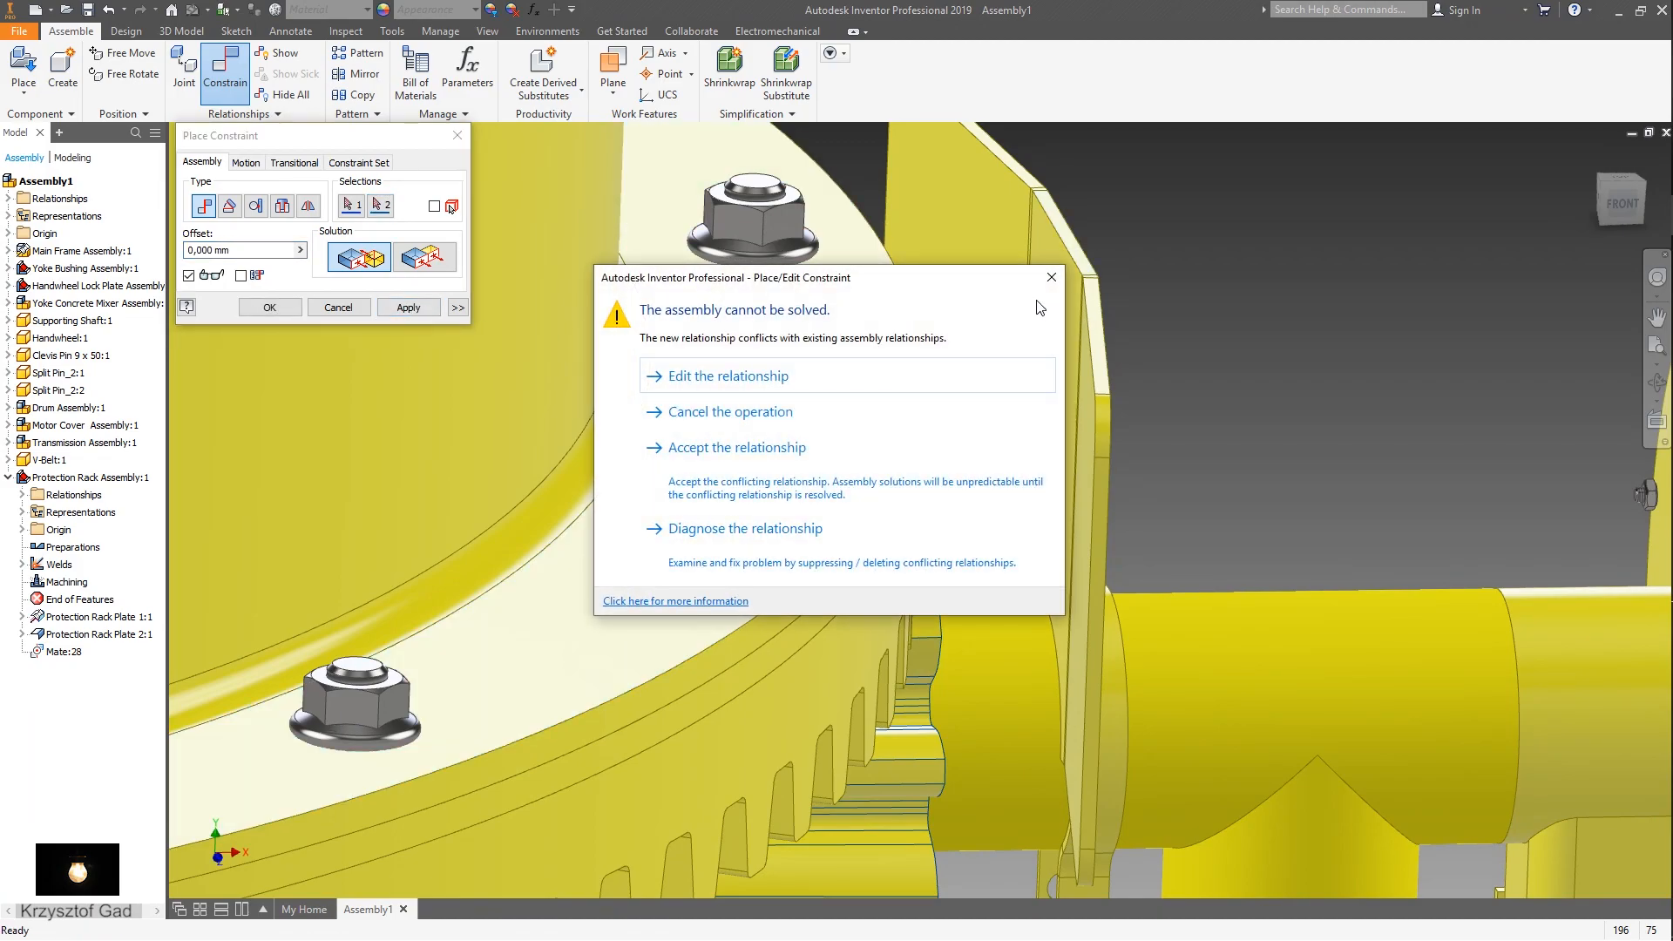
click(1049, 276)
click(345, 308)
- Delete the axis mate between the protection rack and the horizontal tube
click(850, 522)
click(68, 654)
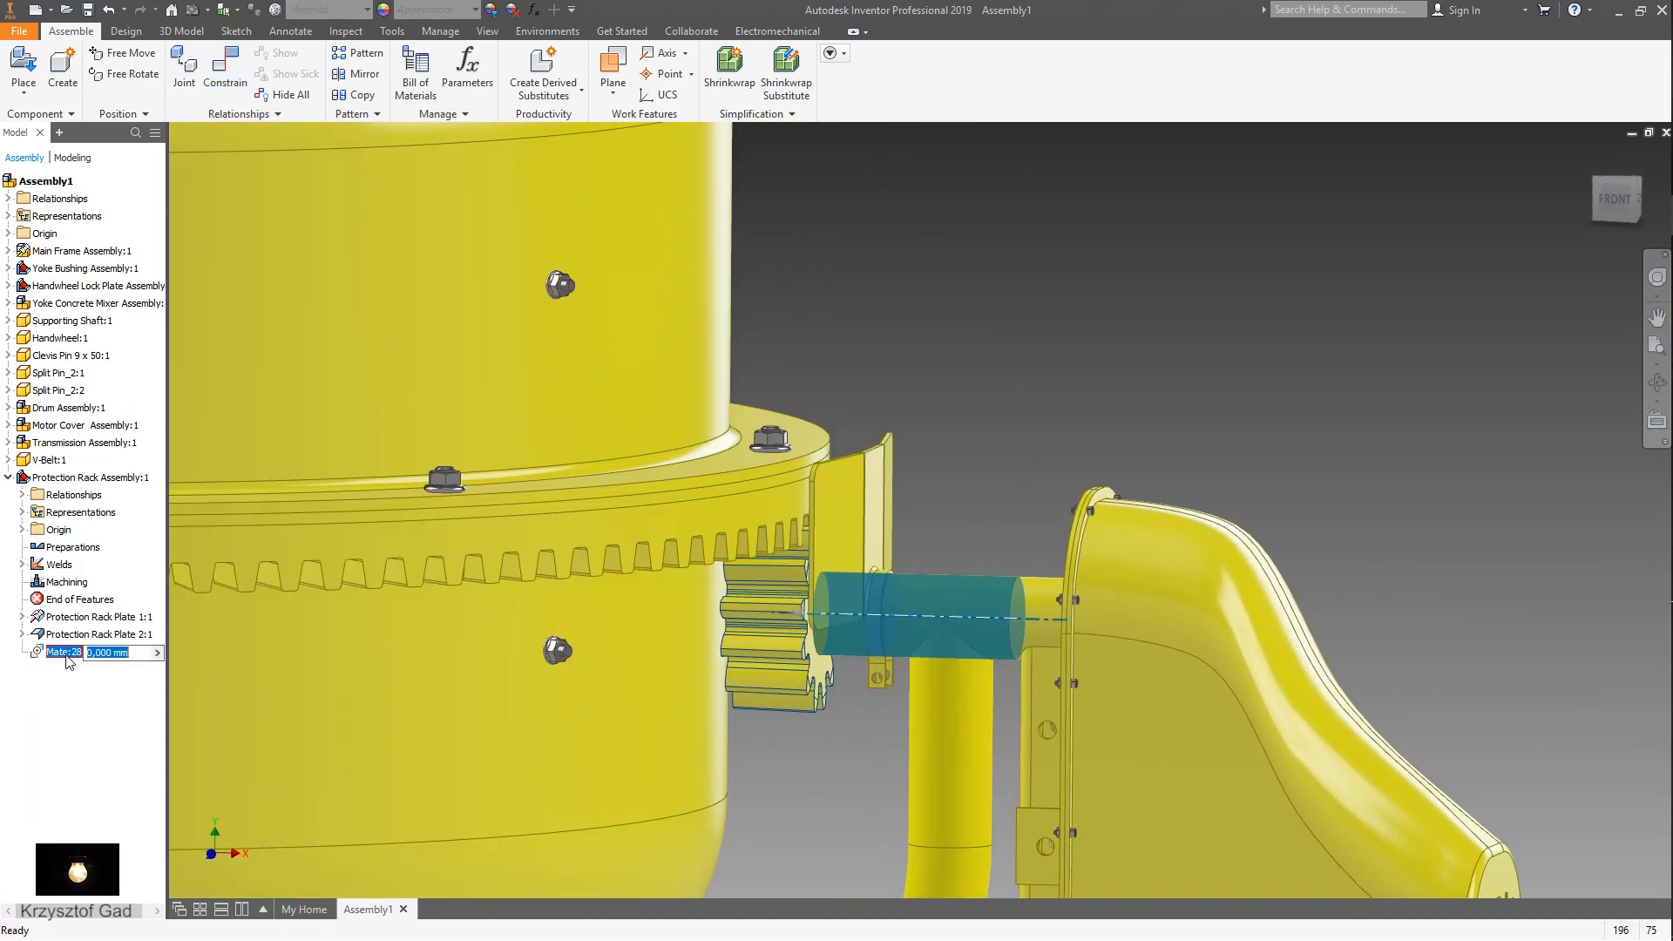
click(79, 738)
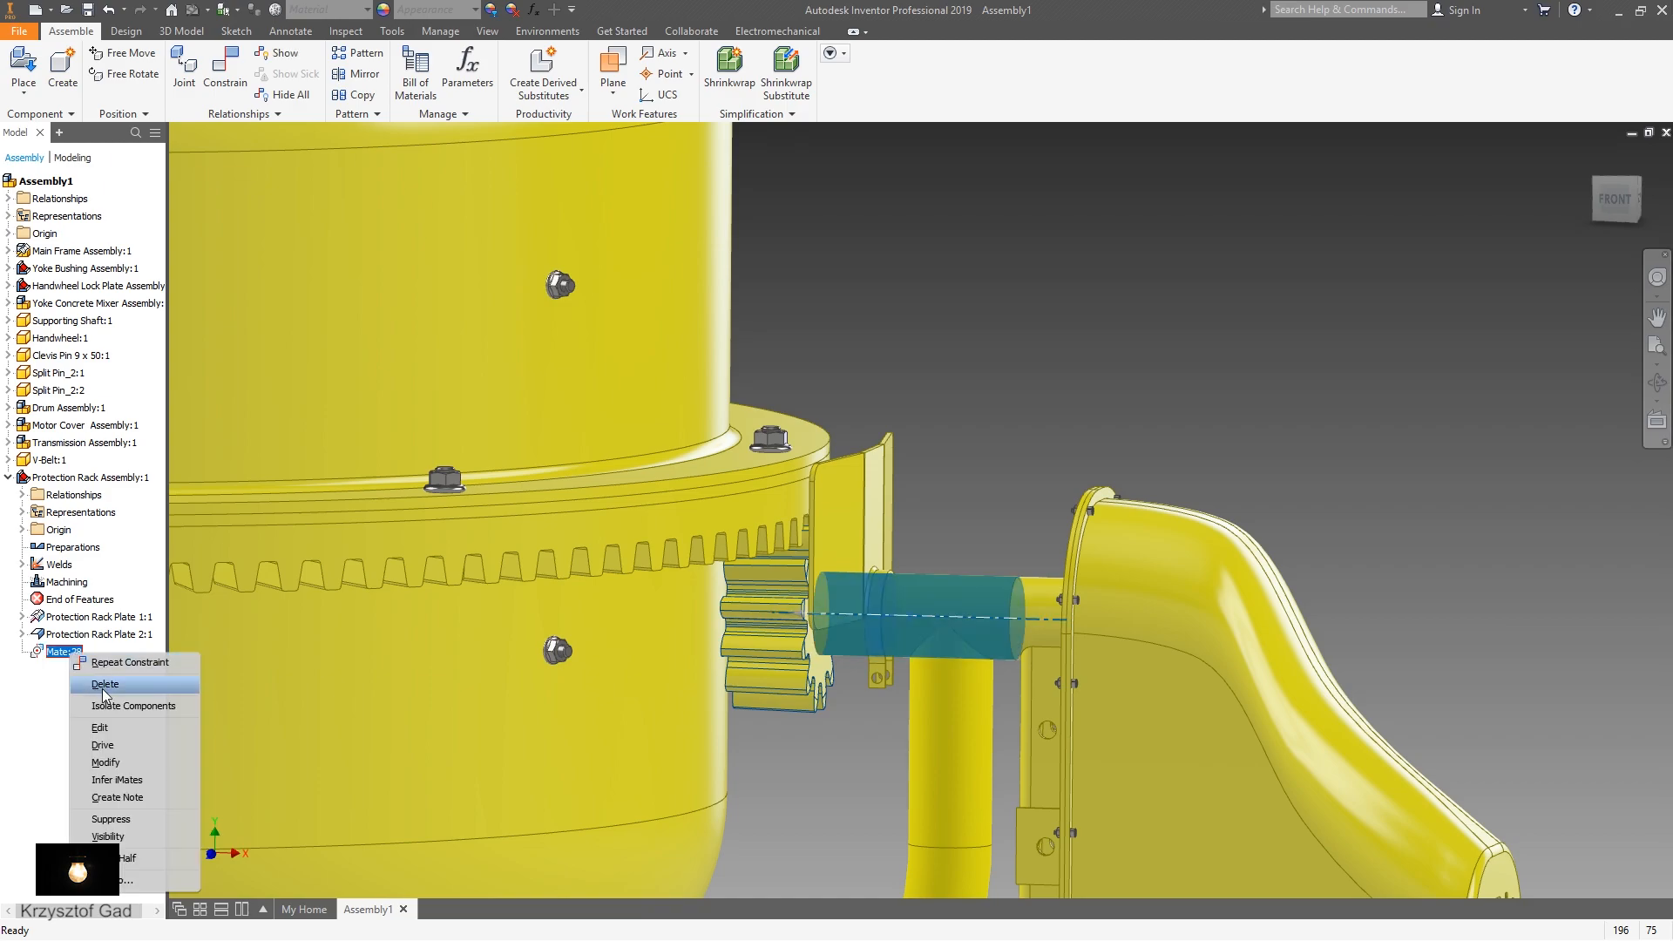
click(104, 684)
- Constrain the side face of the protection rack's clamp flush with the transmission shaft's end face at a 75 mm offset
scroll(767, 633, up, 3)
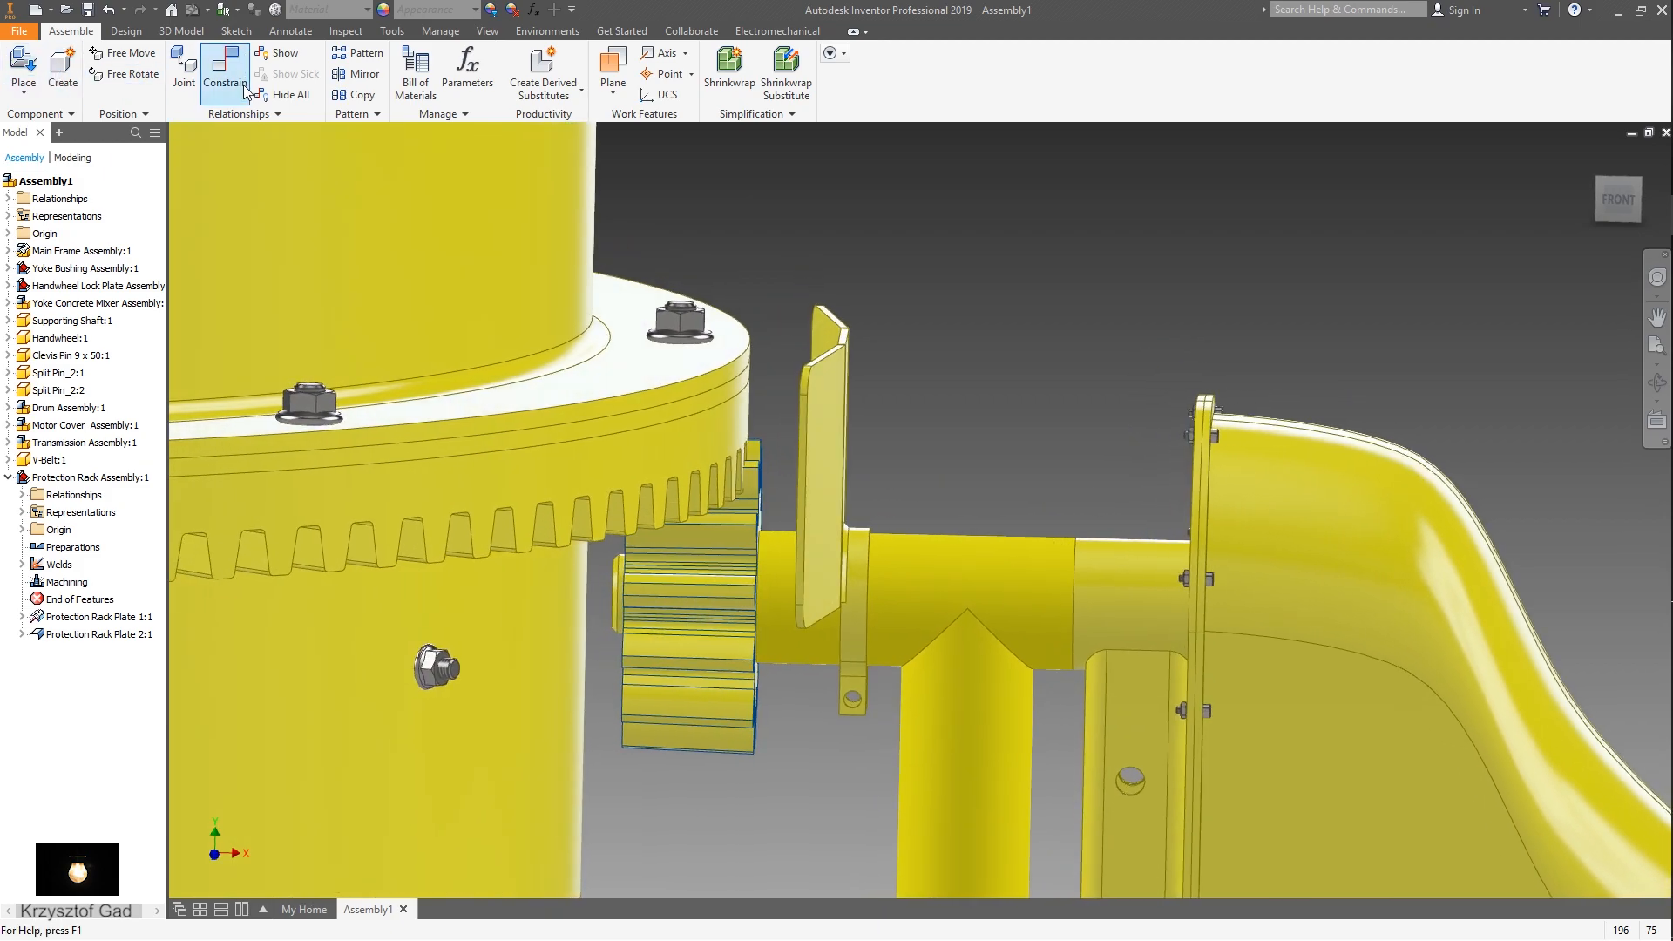
click(224, 65)
scroll(784, 662, up, 5)
scroll(749, 532, down, 5)
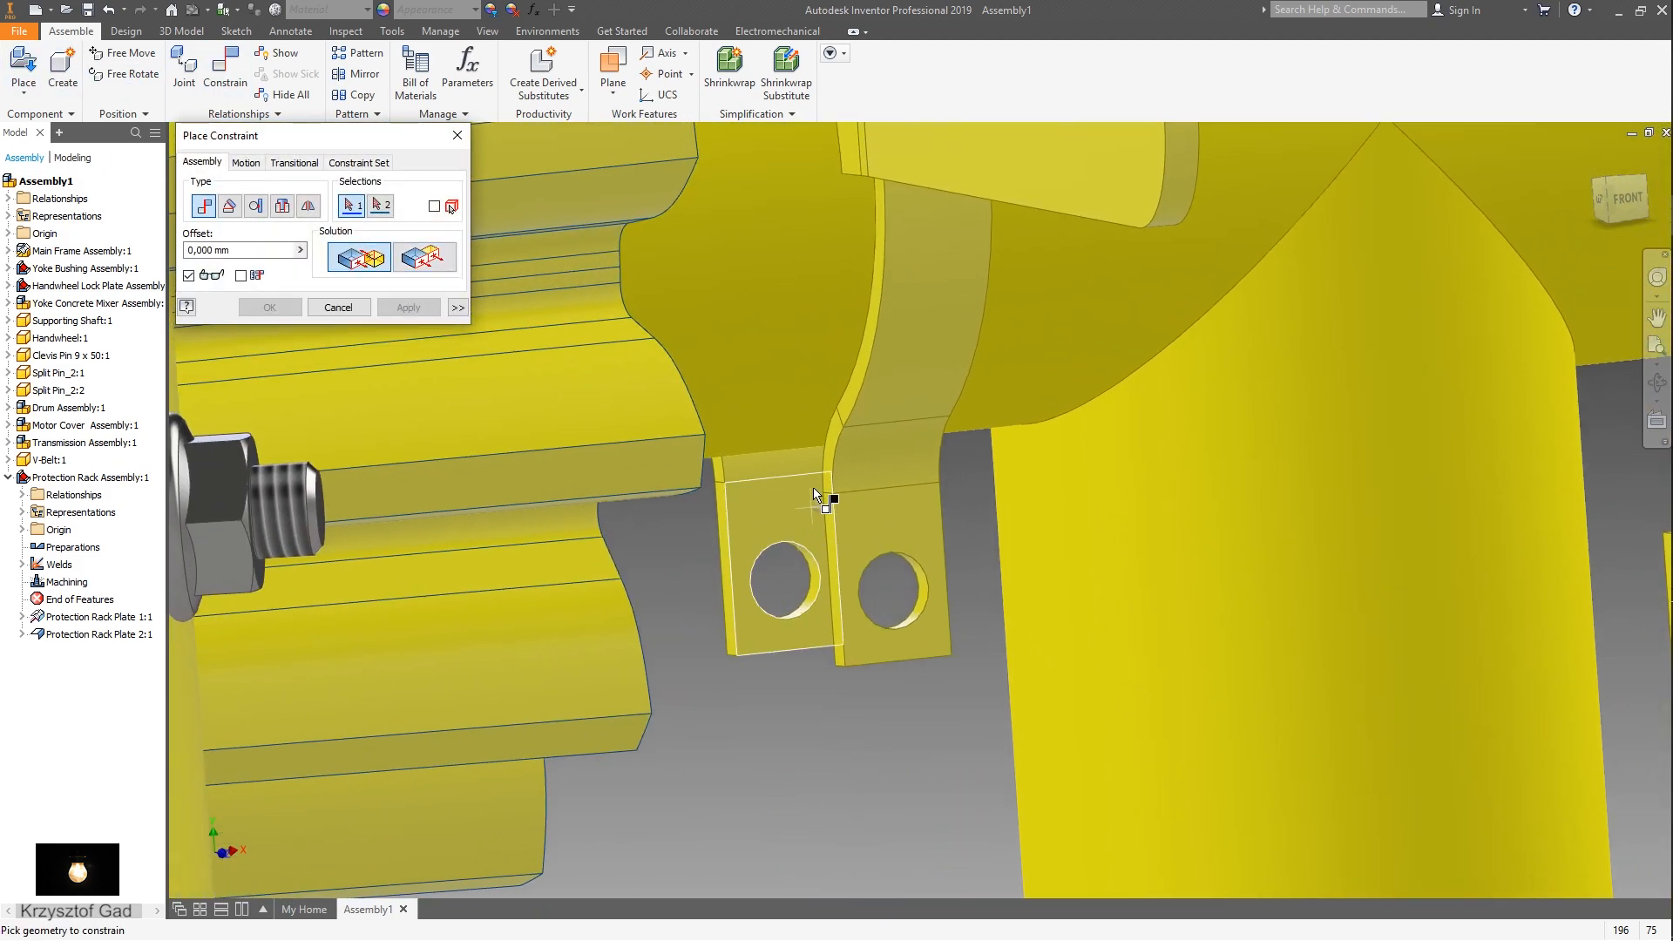
click(838, 477)
scroll(777, 530, up, 3)
shift+middle_drag(777, 530, 619, 560)
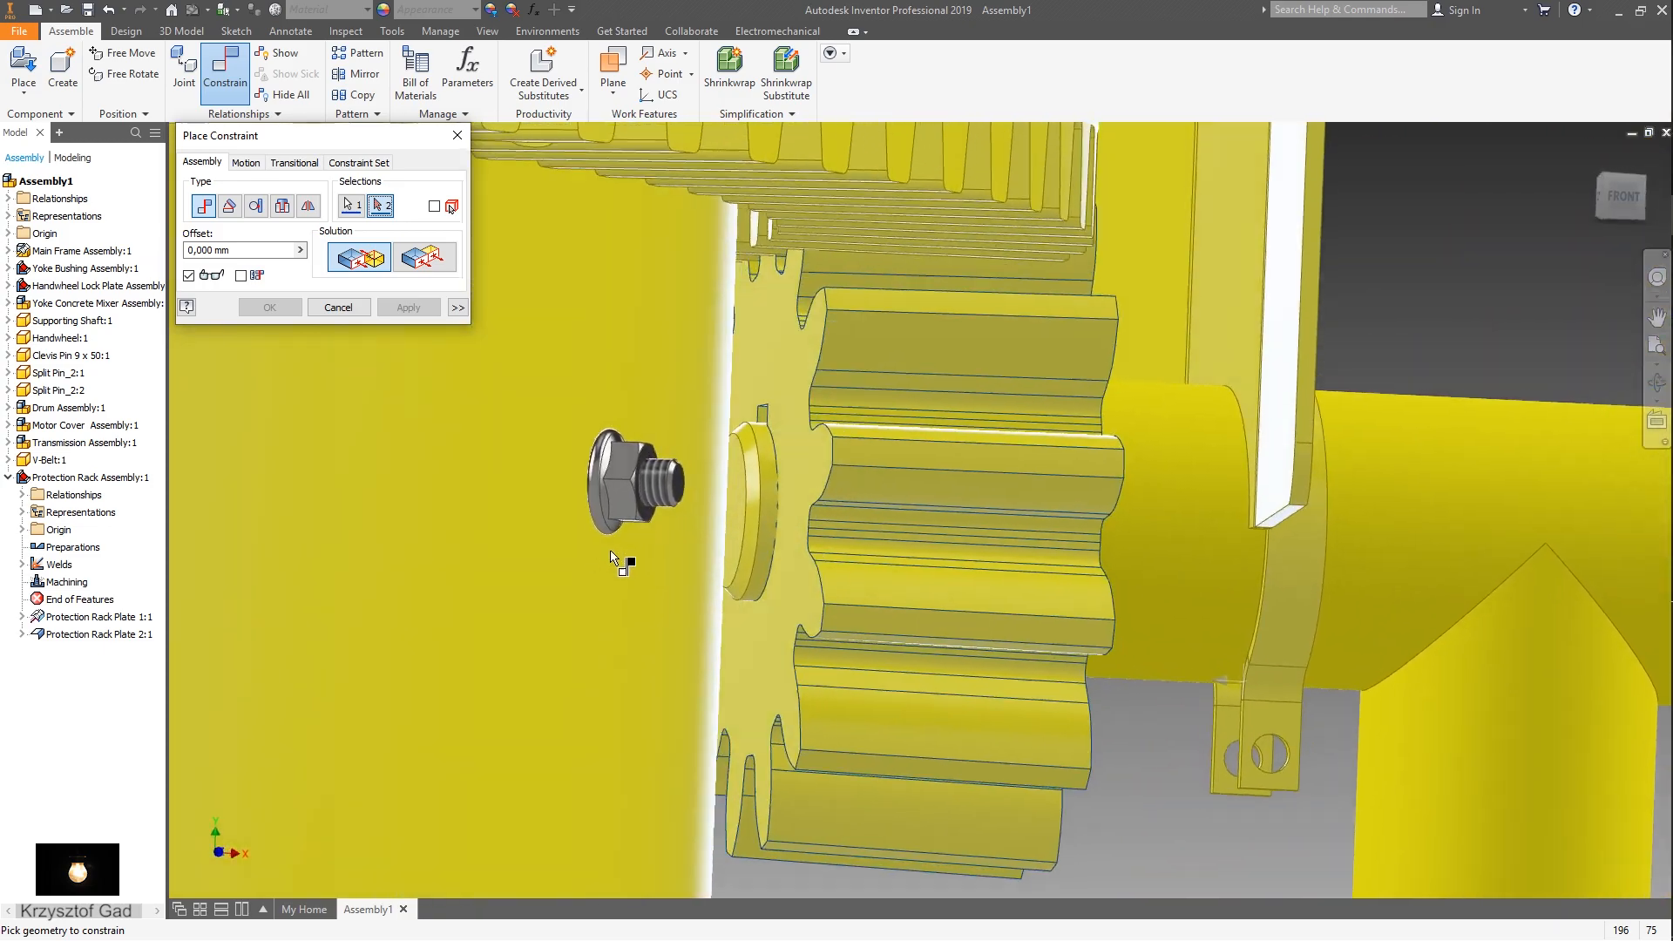
scroll(716, 558, up, 3)
click(714, 554)
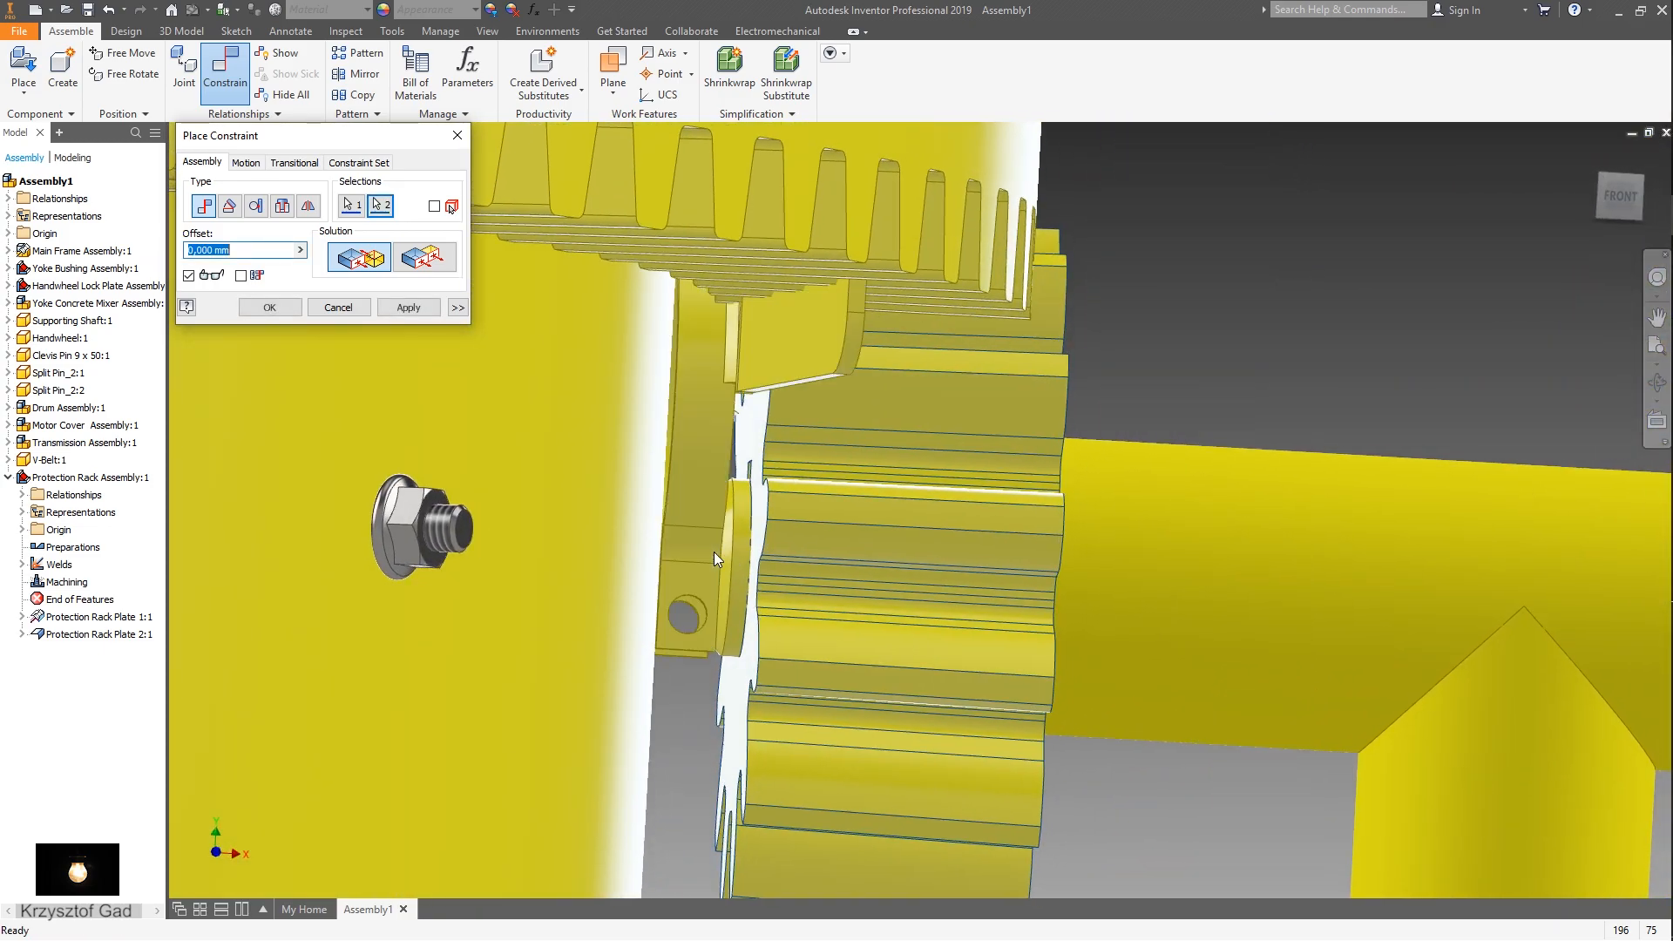
scroll(610, 470, down, 3)
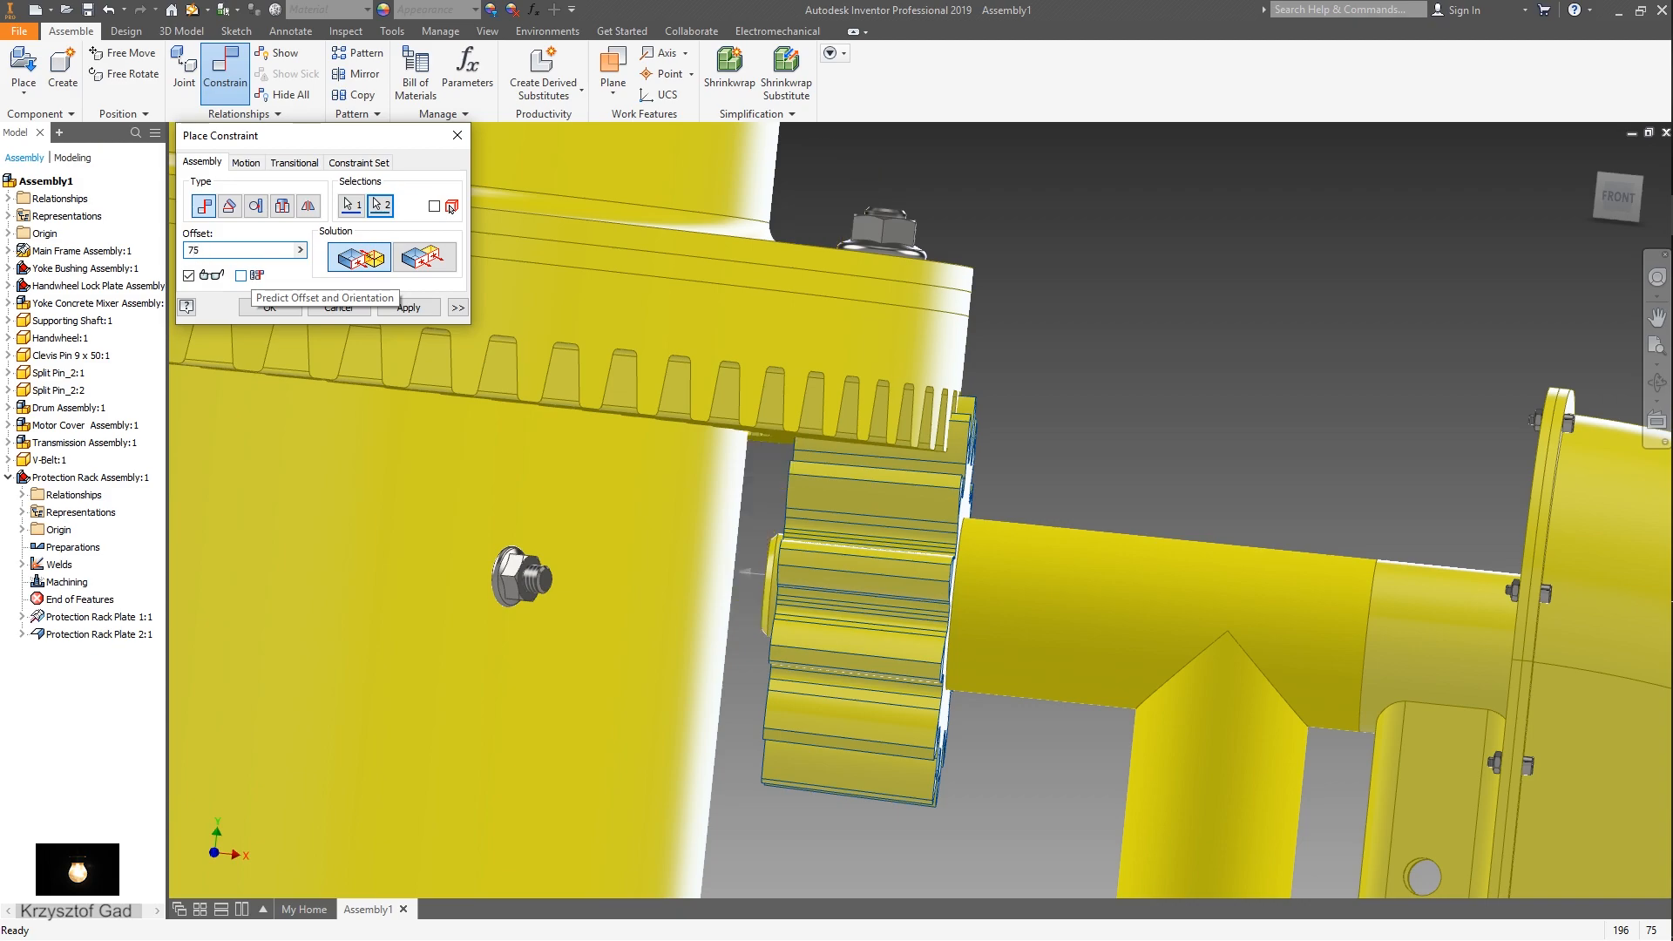
click(424, 258)
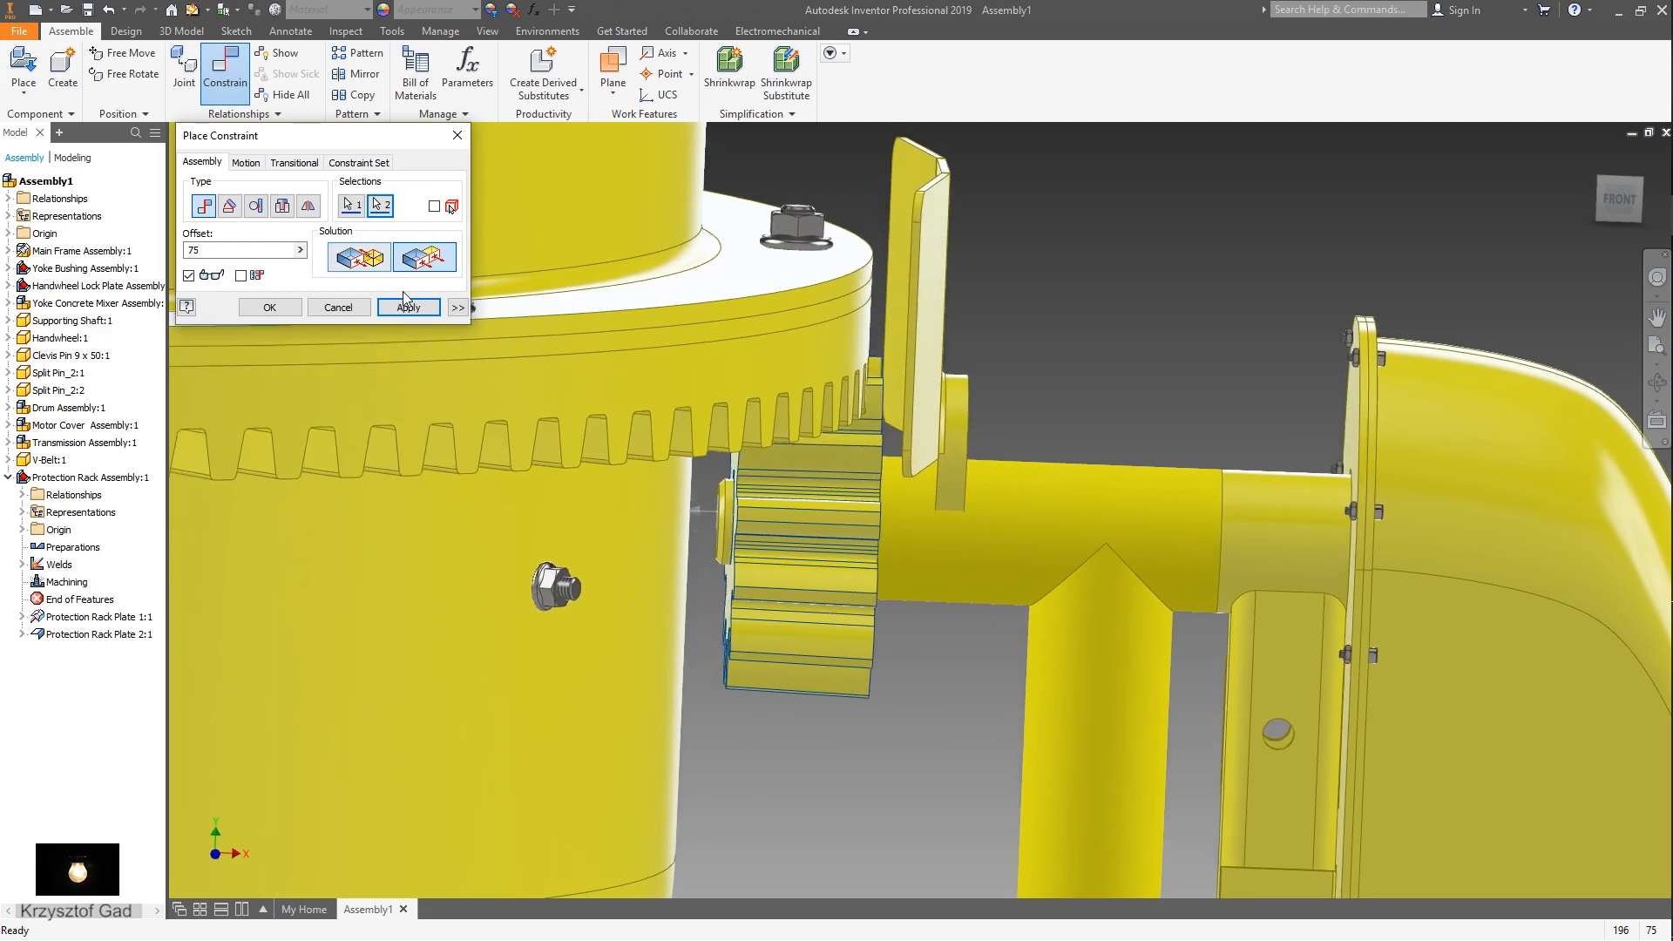
click(408, 308)
- Mate the axis of the protection rack's clamp ring to the horizontal tube's axis with zero offset
scroll(797, 464, up, 5)
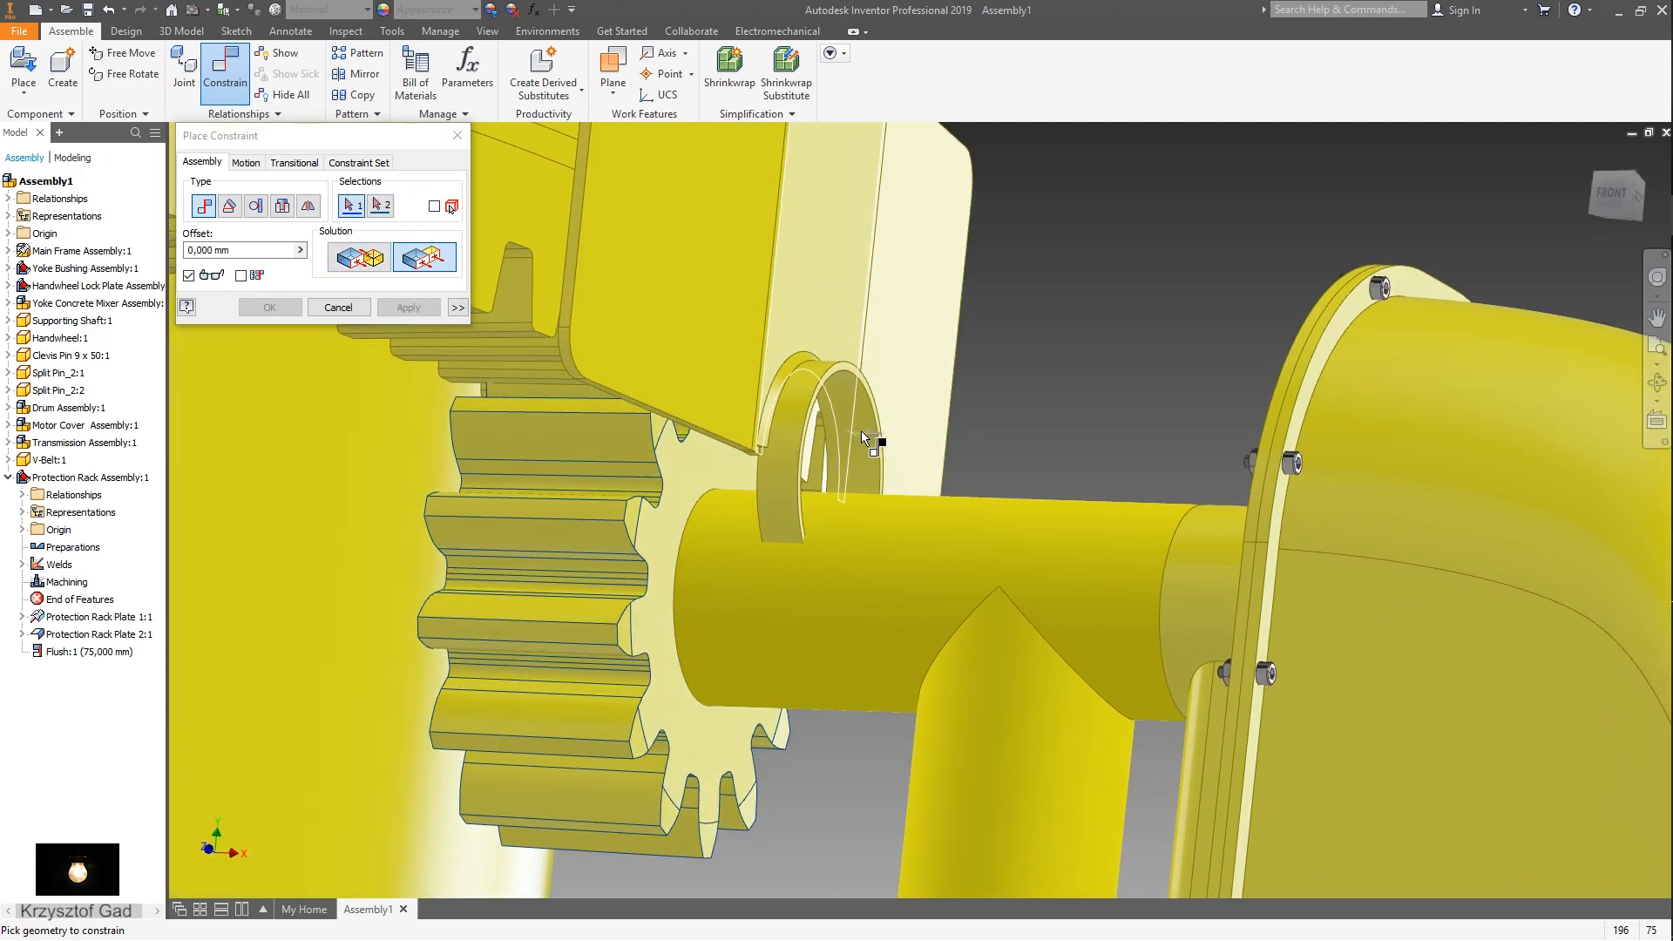
scroll(849, 436, up, 2)
scroll(896, 590, down, 2)
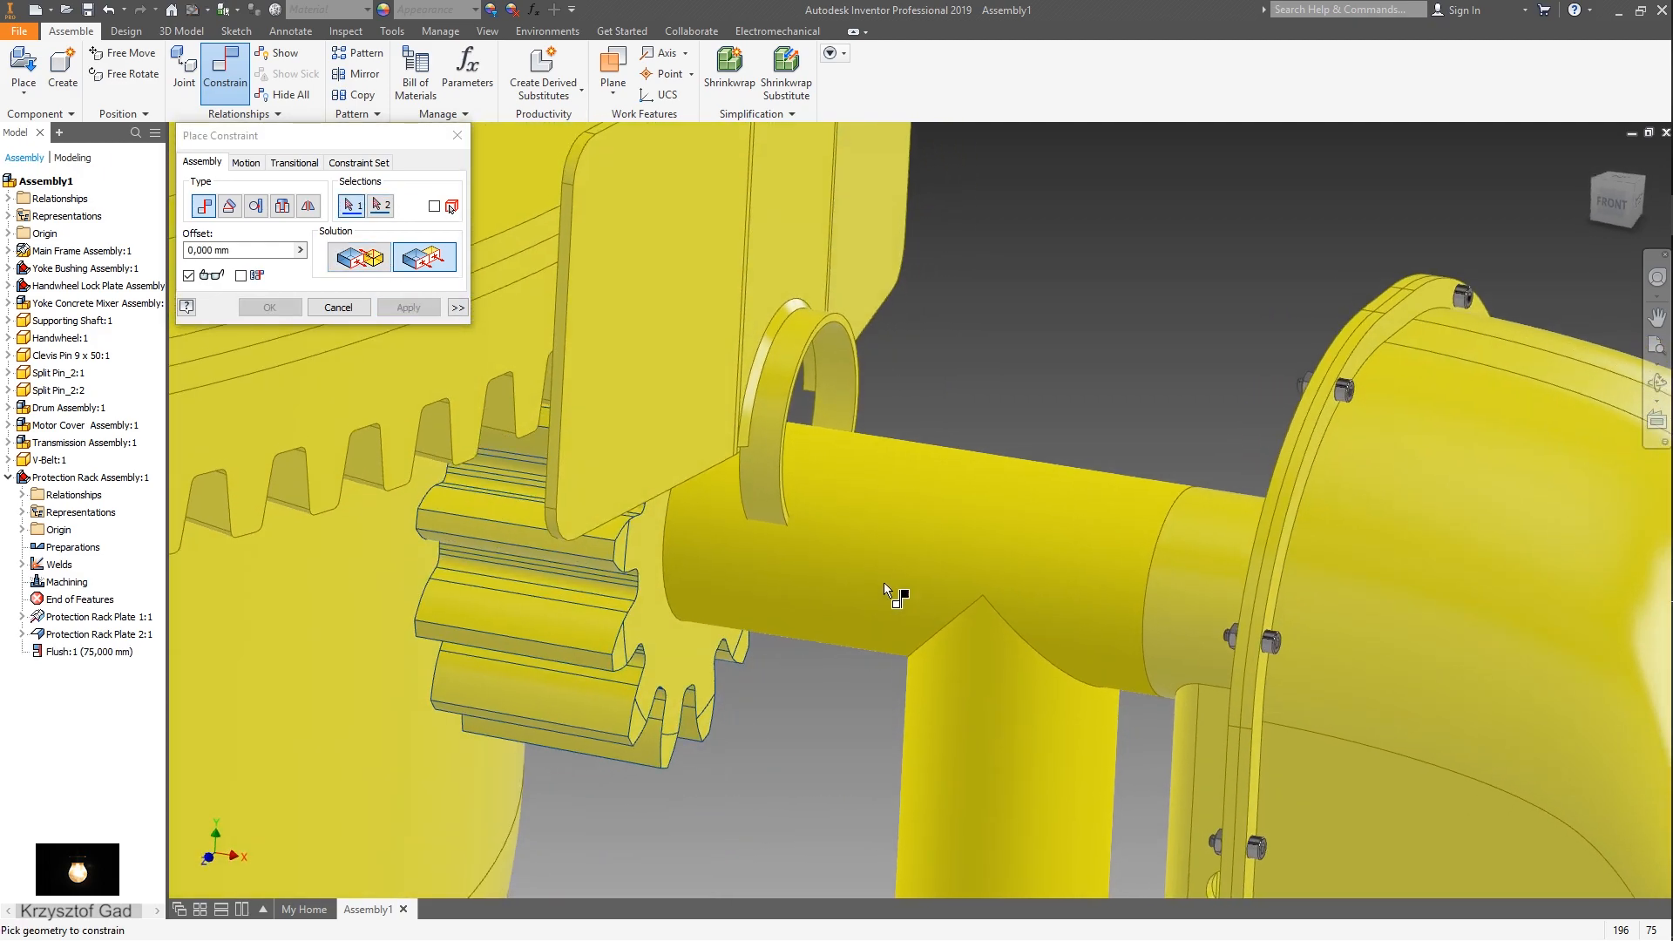
click(357, 258)
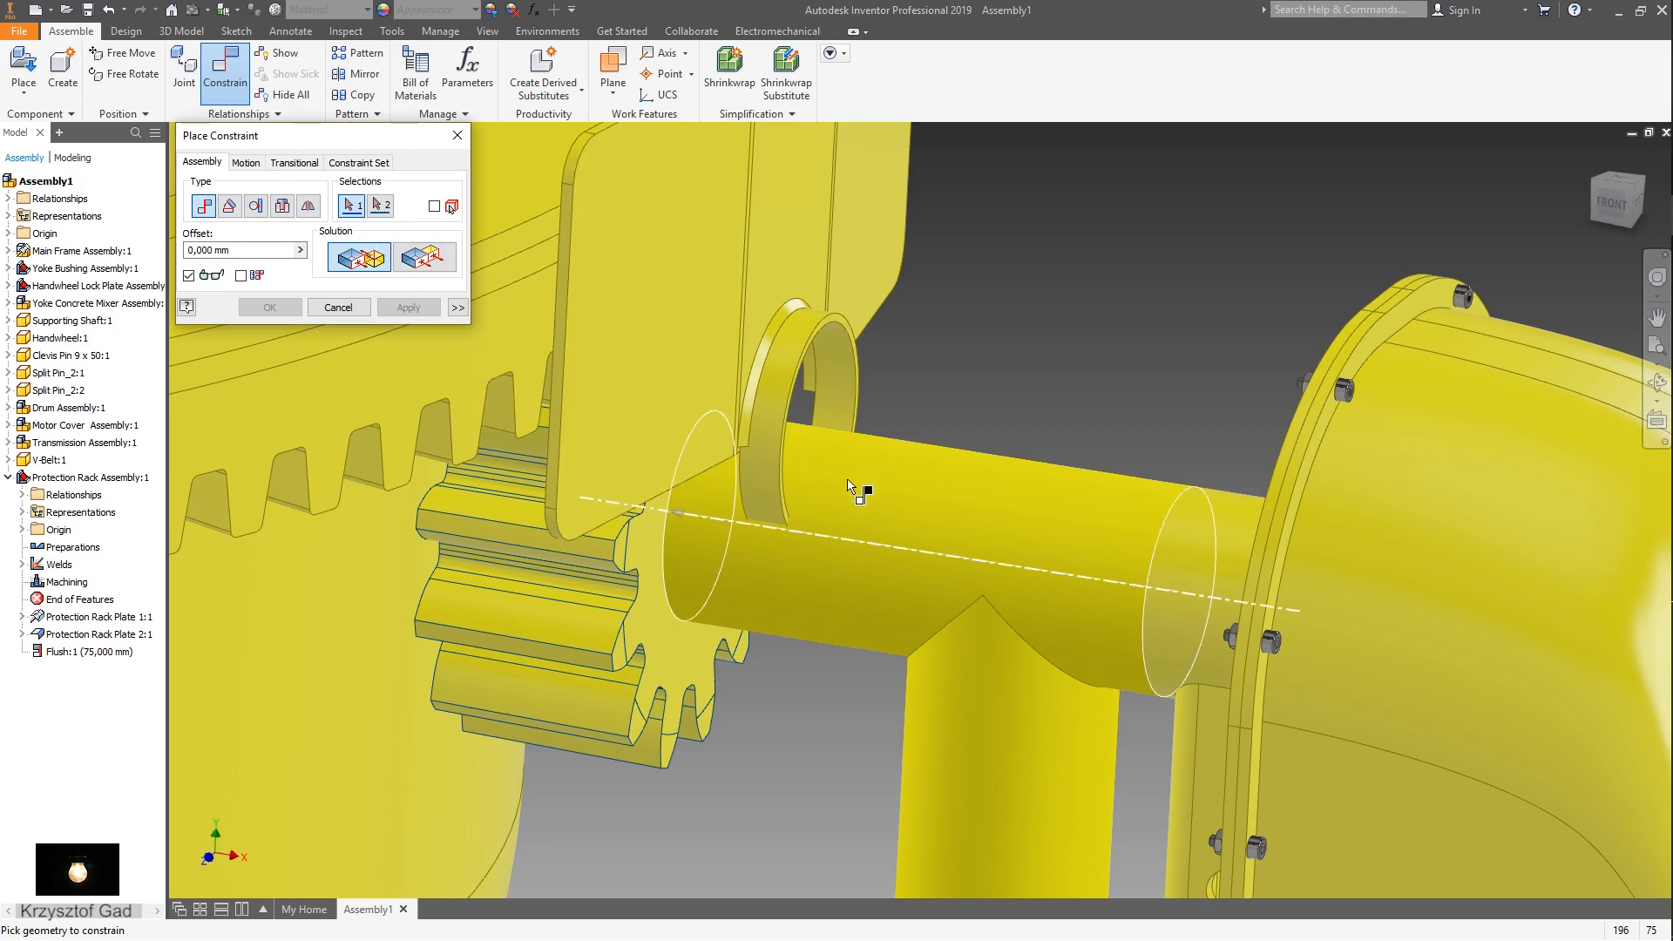
click(828, 373)
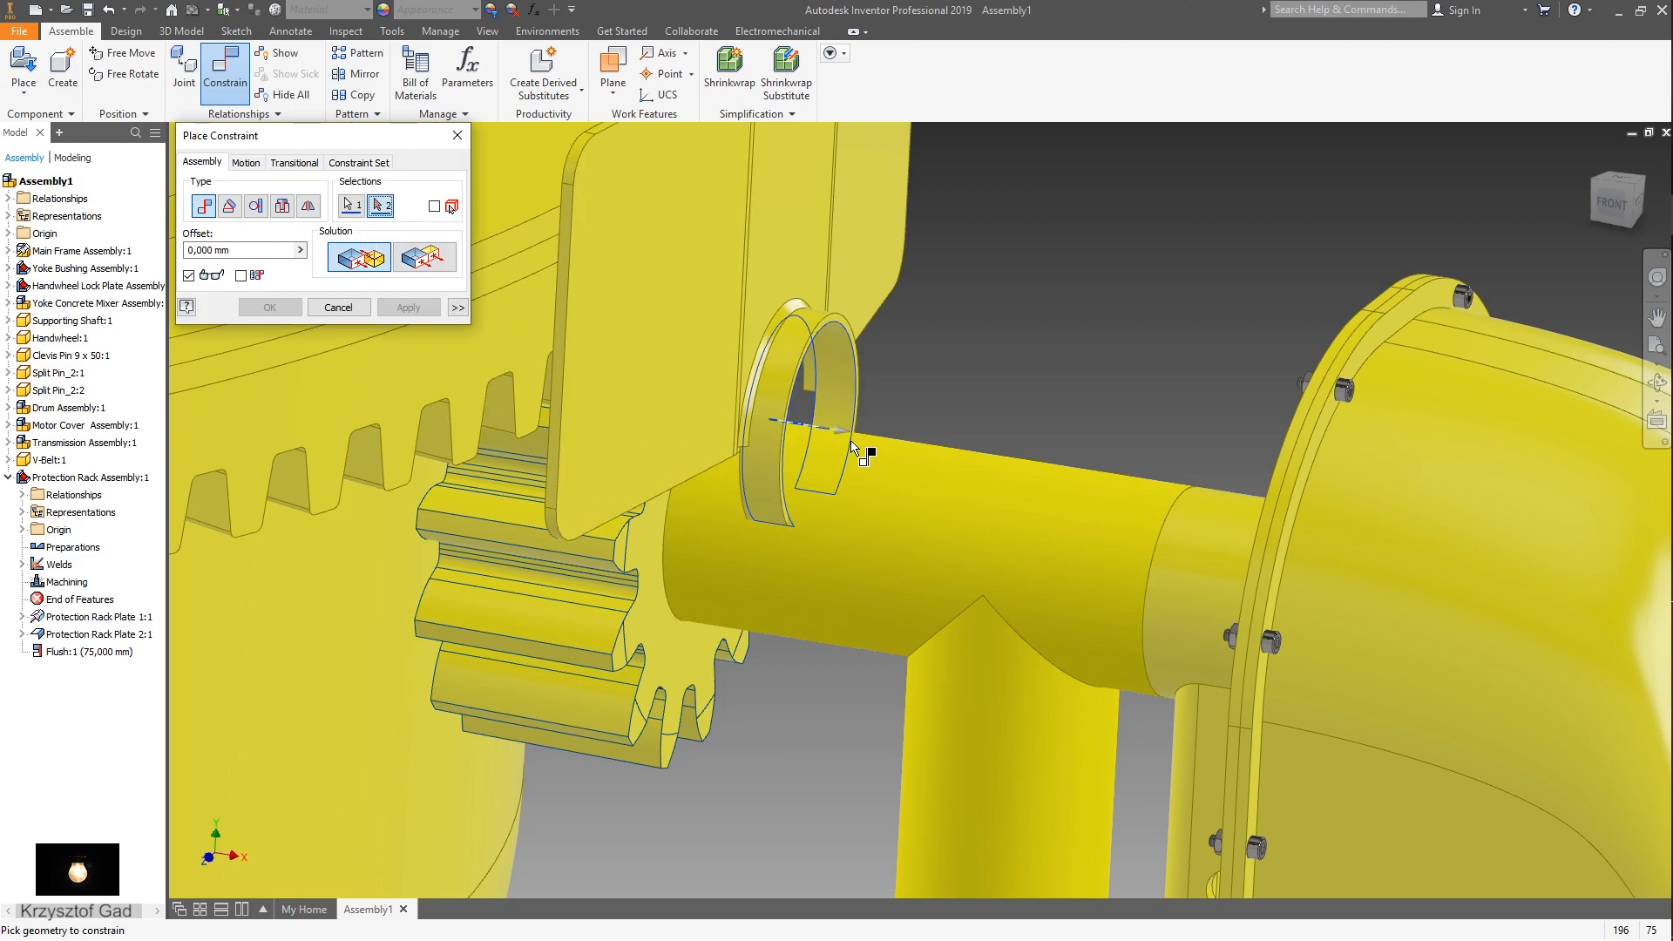
click(861, 494)
scroll(668, 416, down, 1)
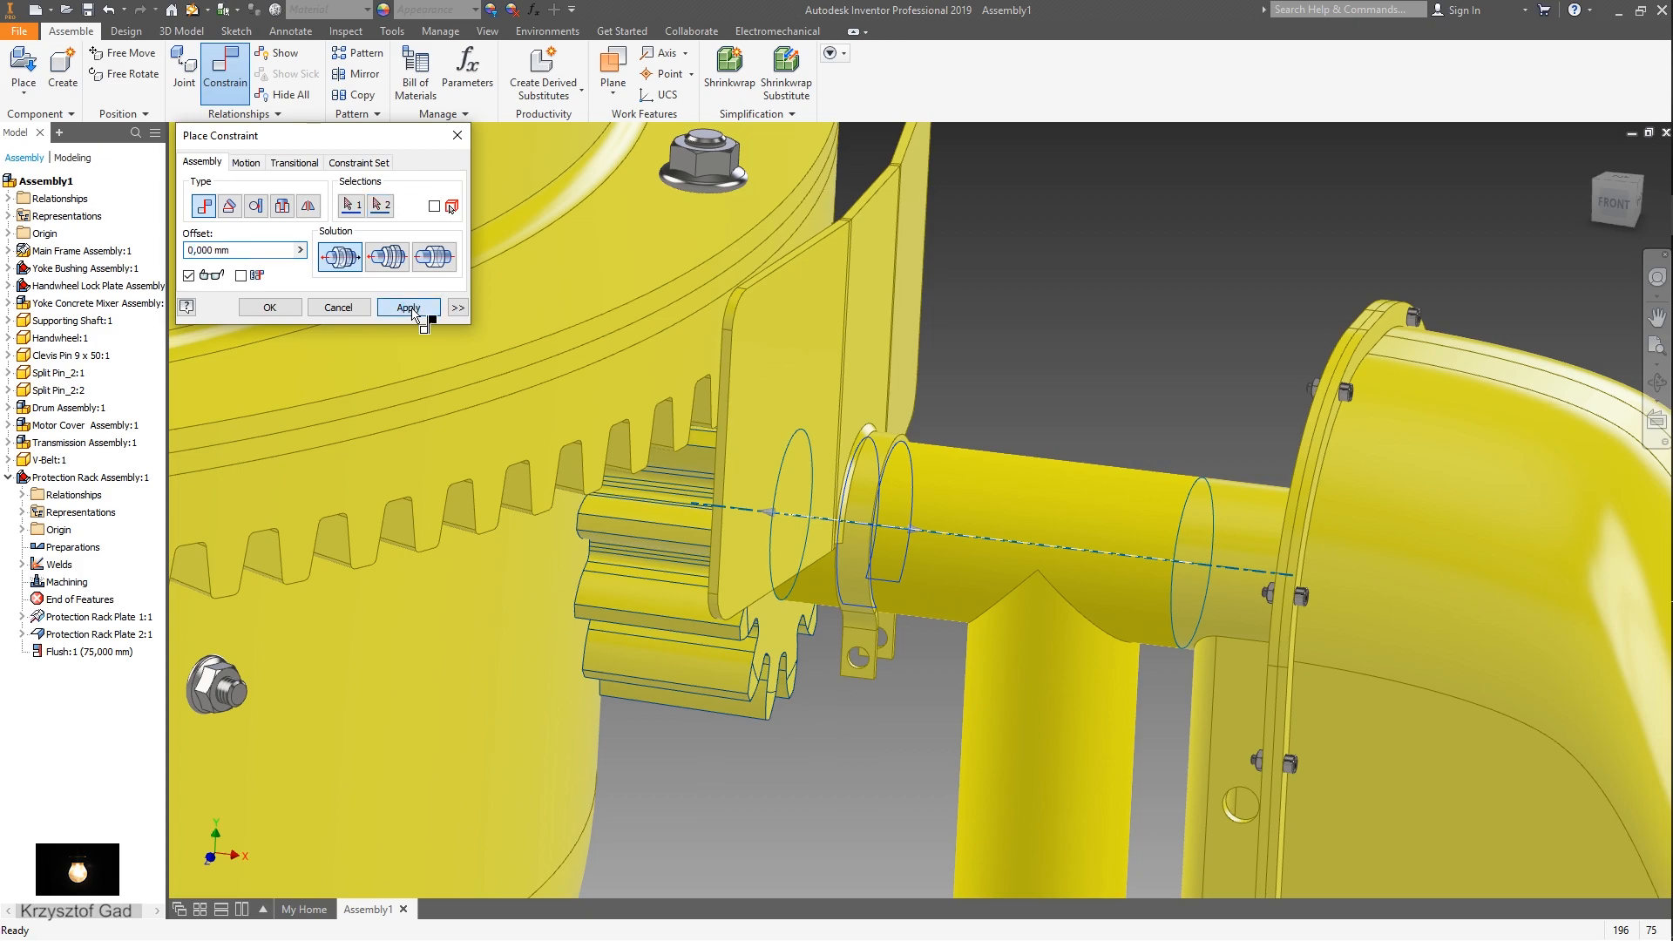
click(410, 306)
- Add a 0 degree directed angle constraint between the protection rack's upper edge face and the top face of the drum's gear ring
scroll(852, 355, up, 1)
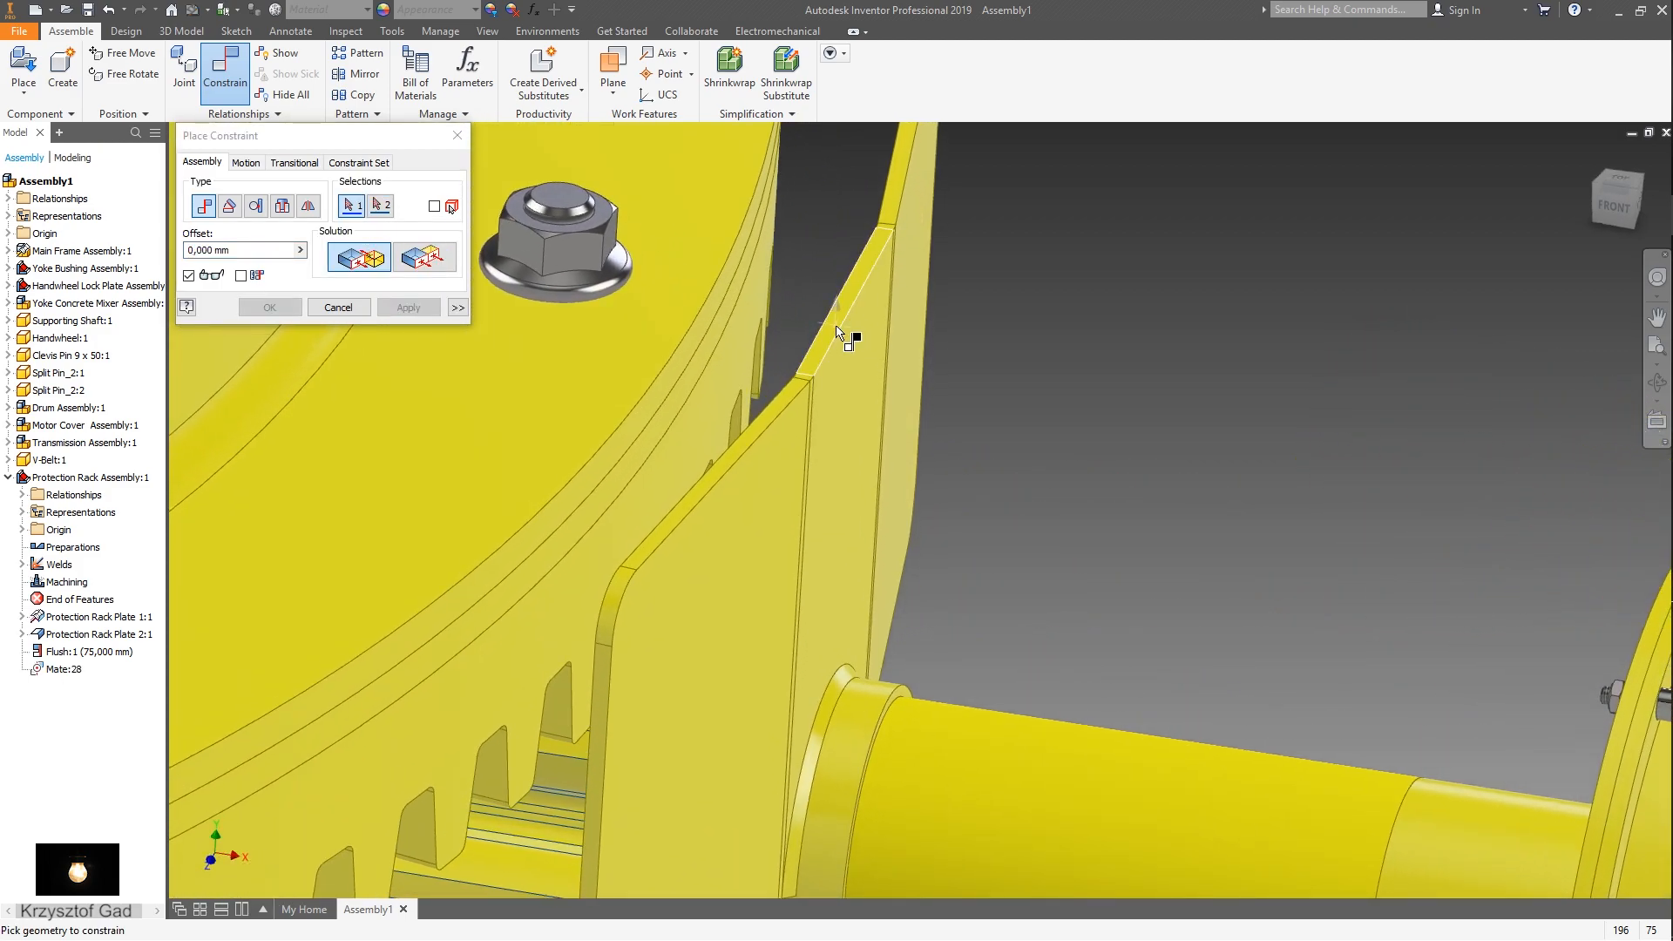
click(235, 210)
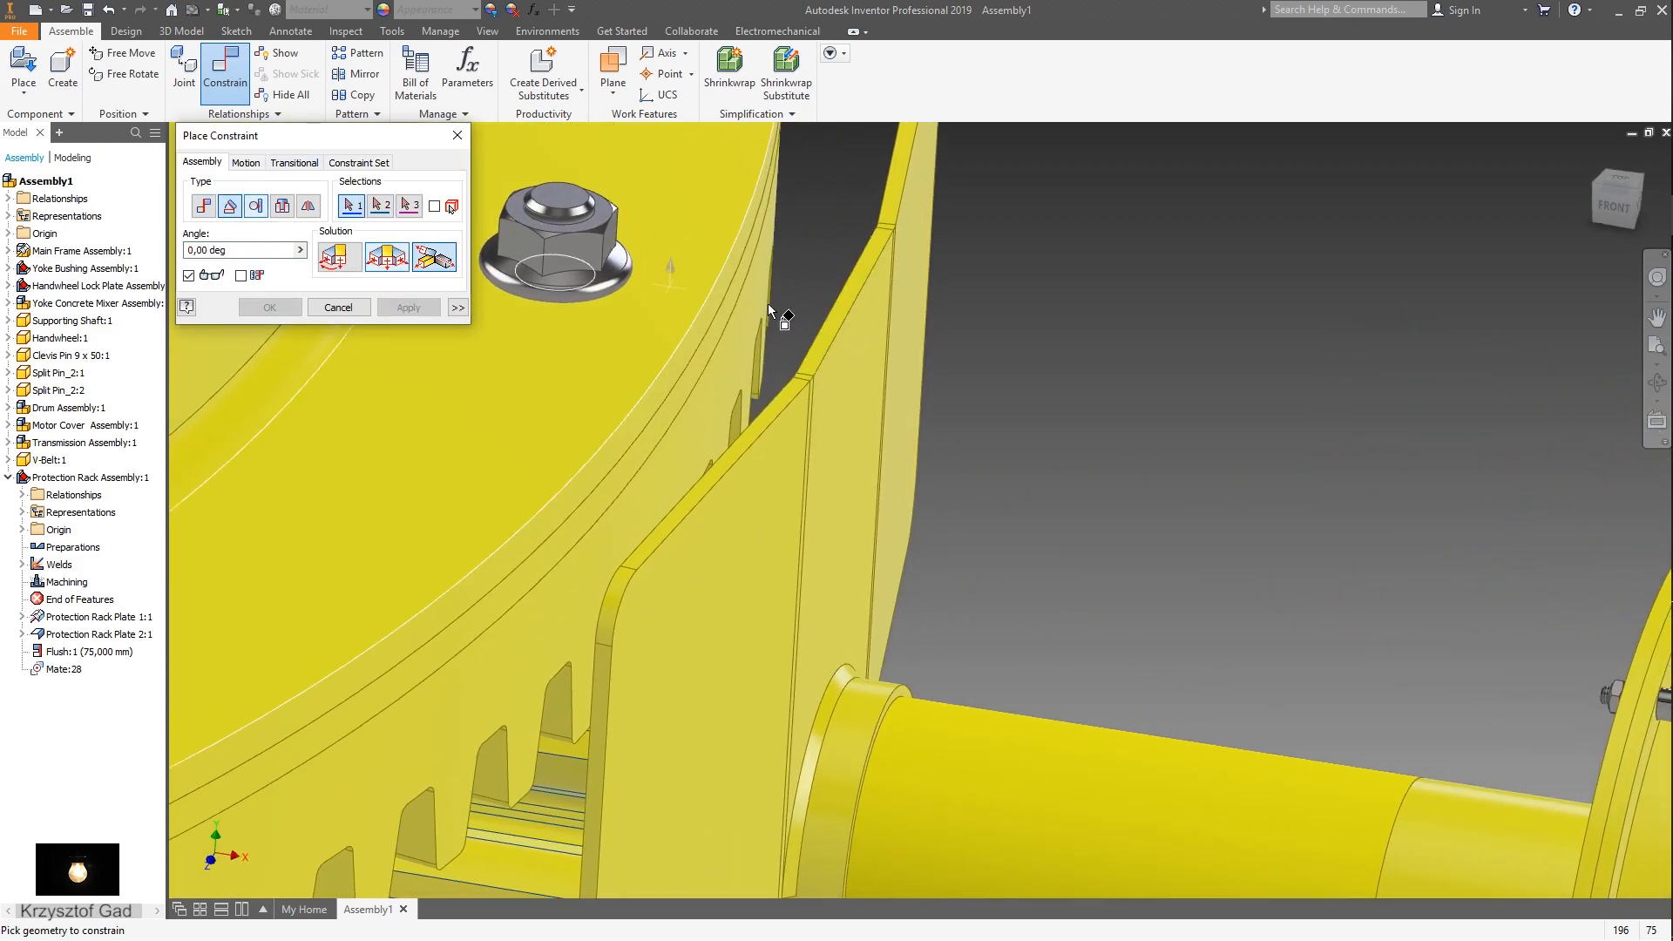
click(836, 324)
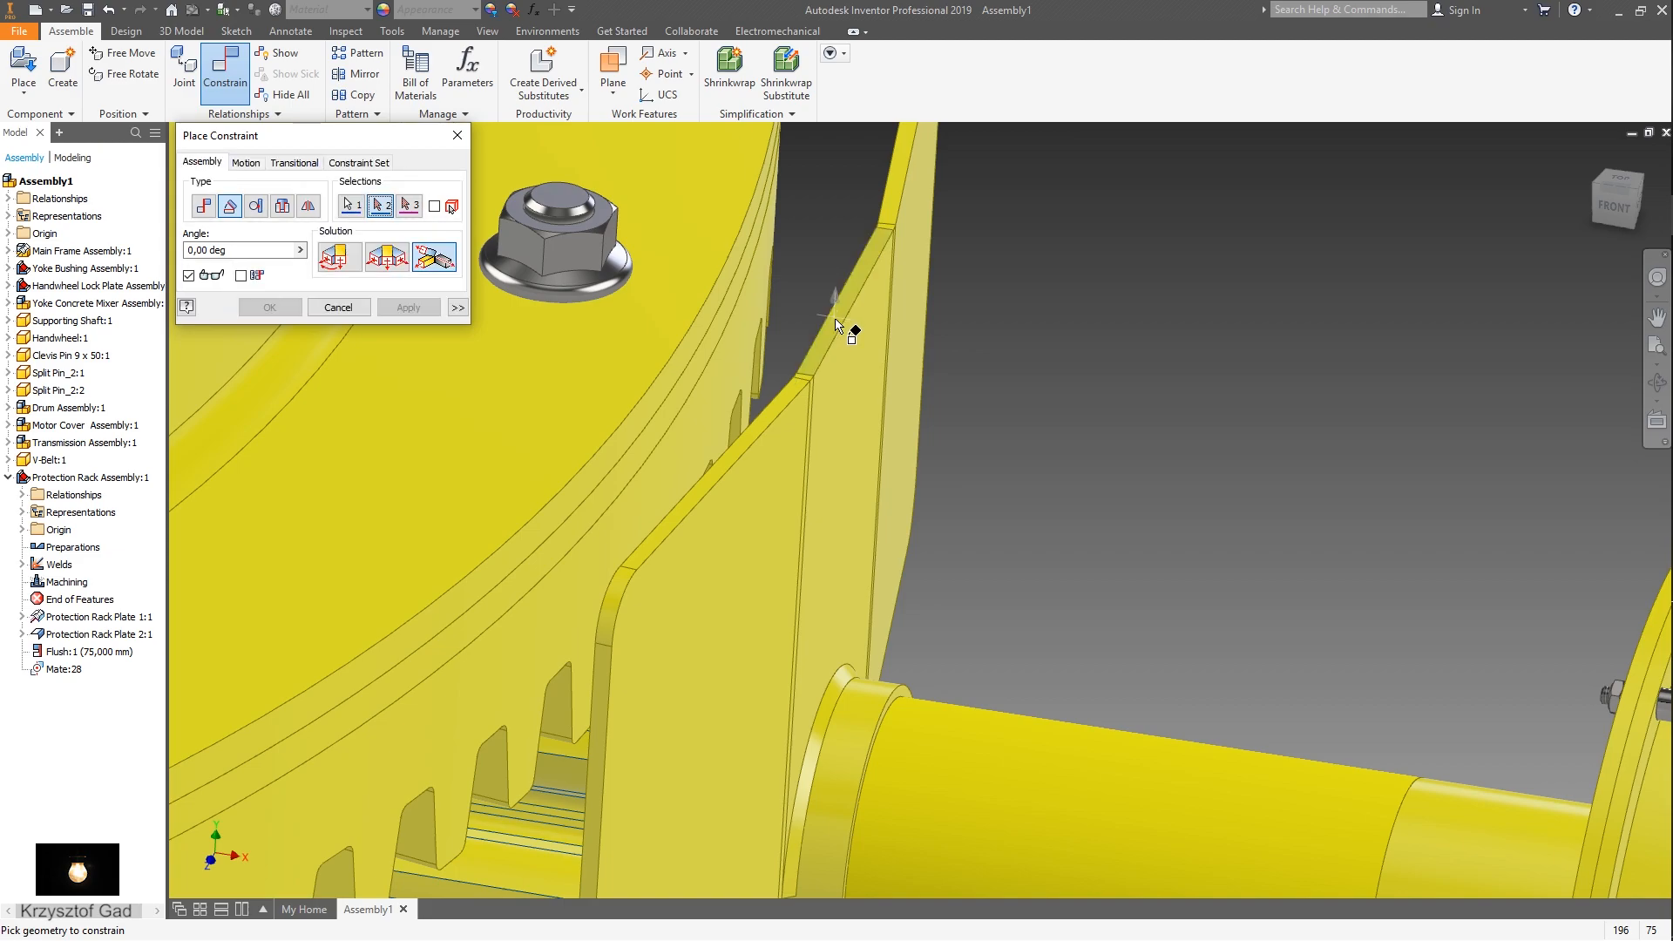
click(633, 314)
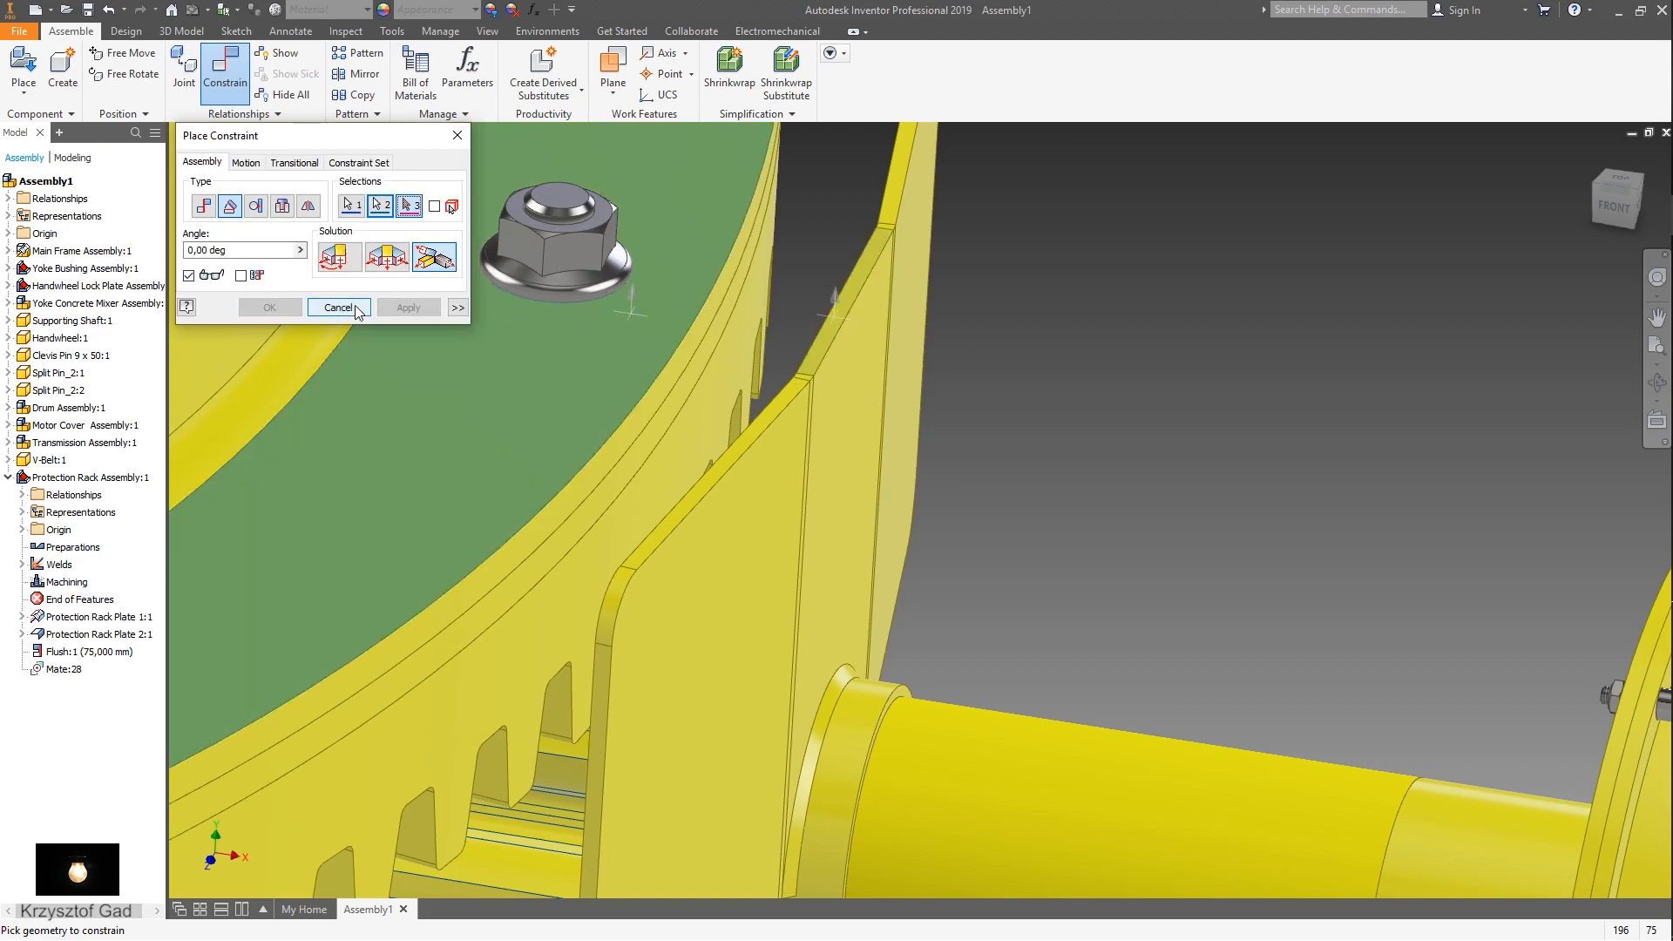
click(339, 257)
click(269, 307)
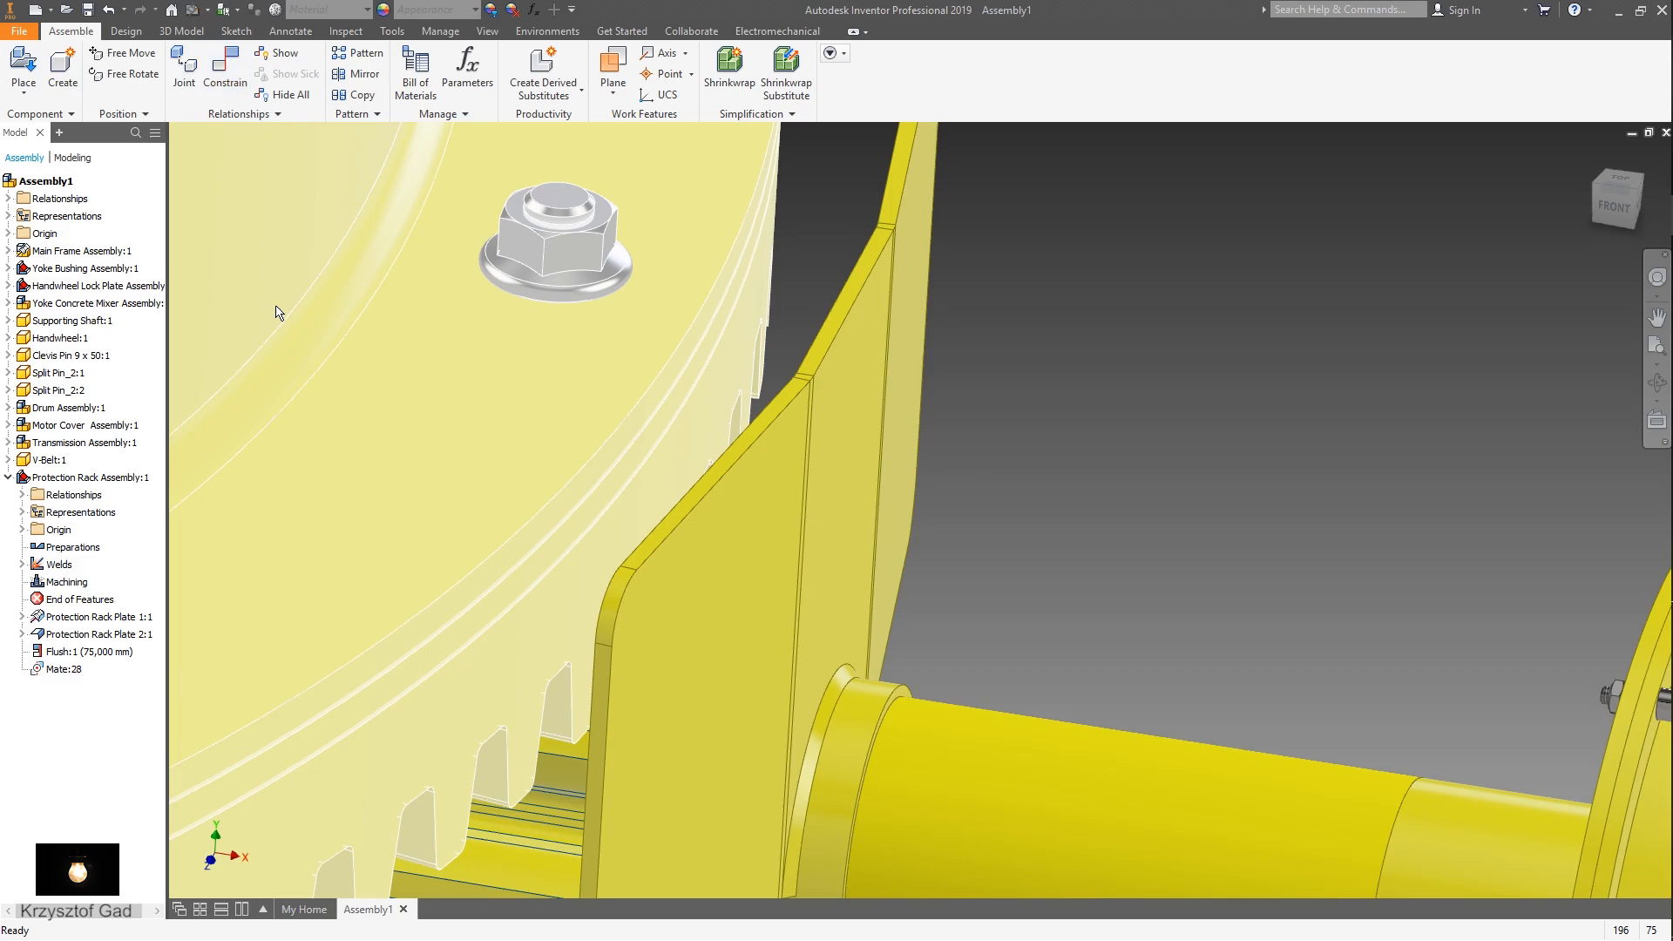
scroll(599, 347, down, 6)
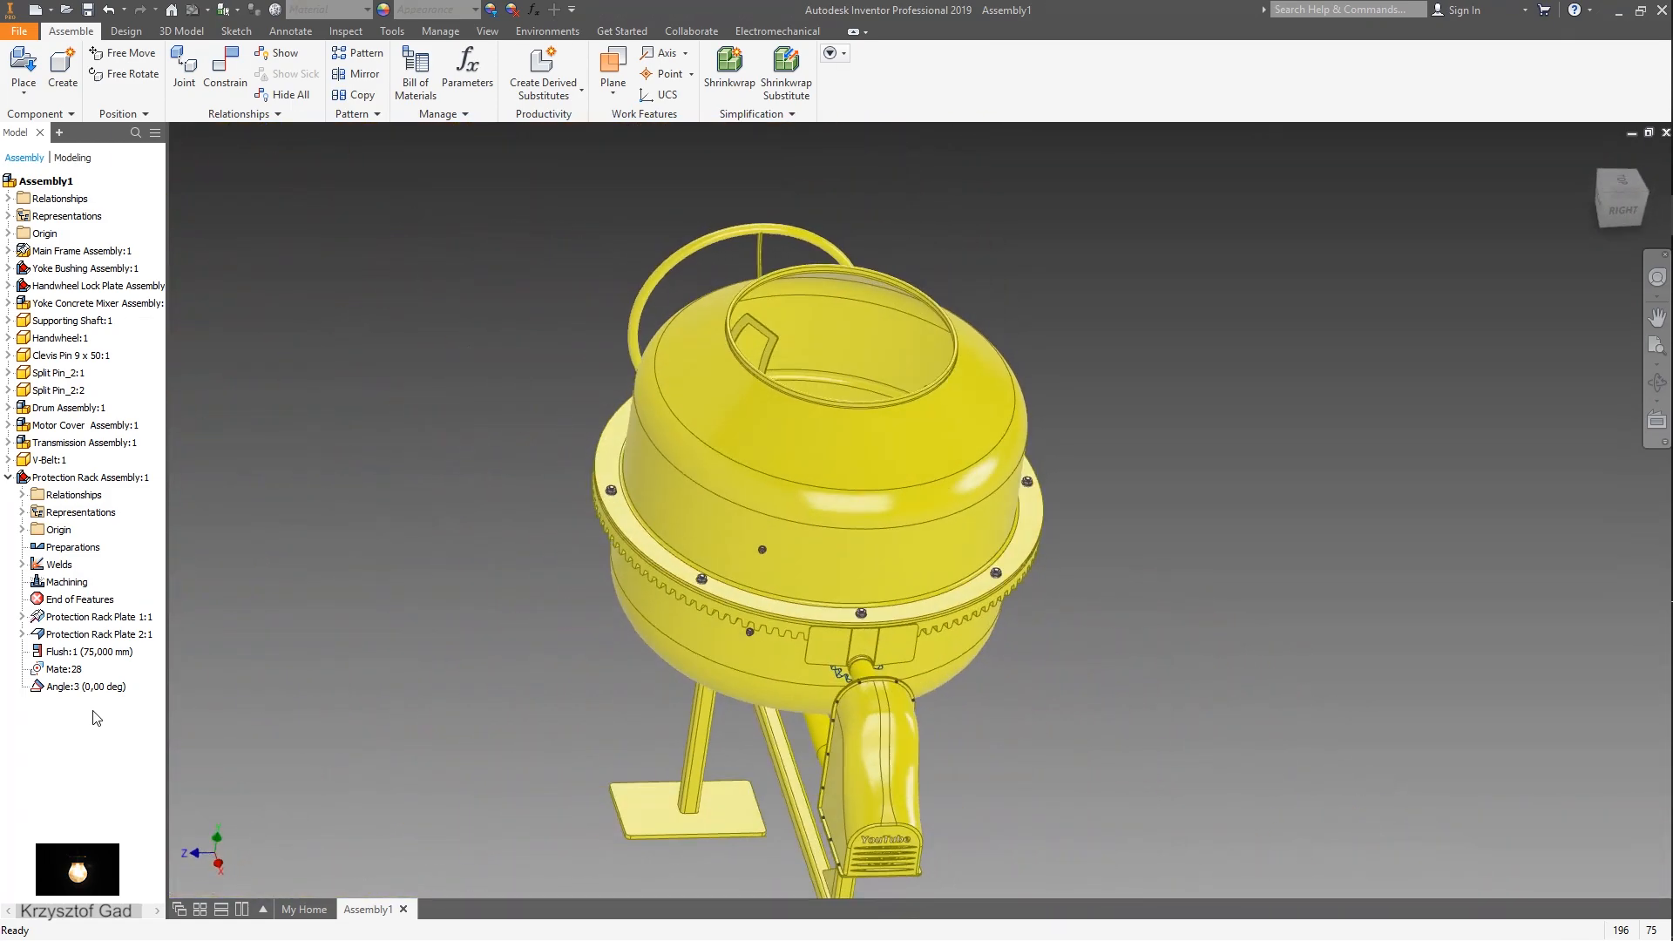
click(8, 478)
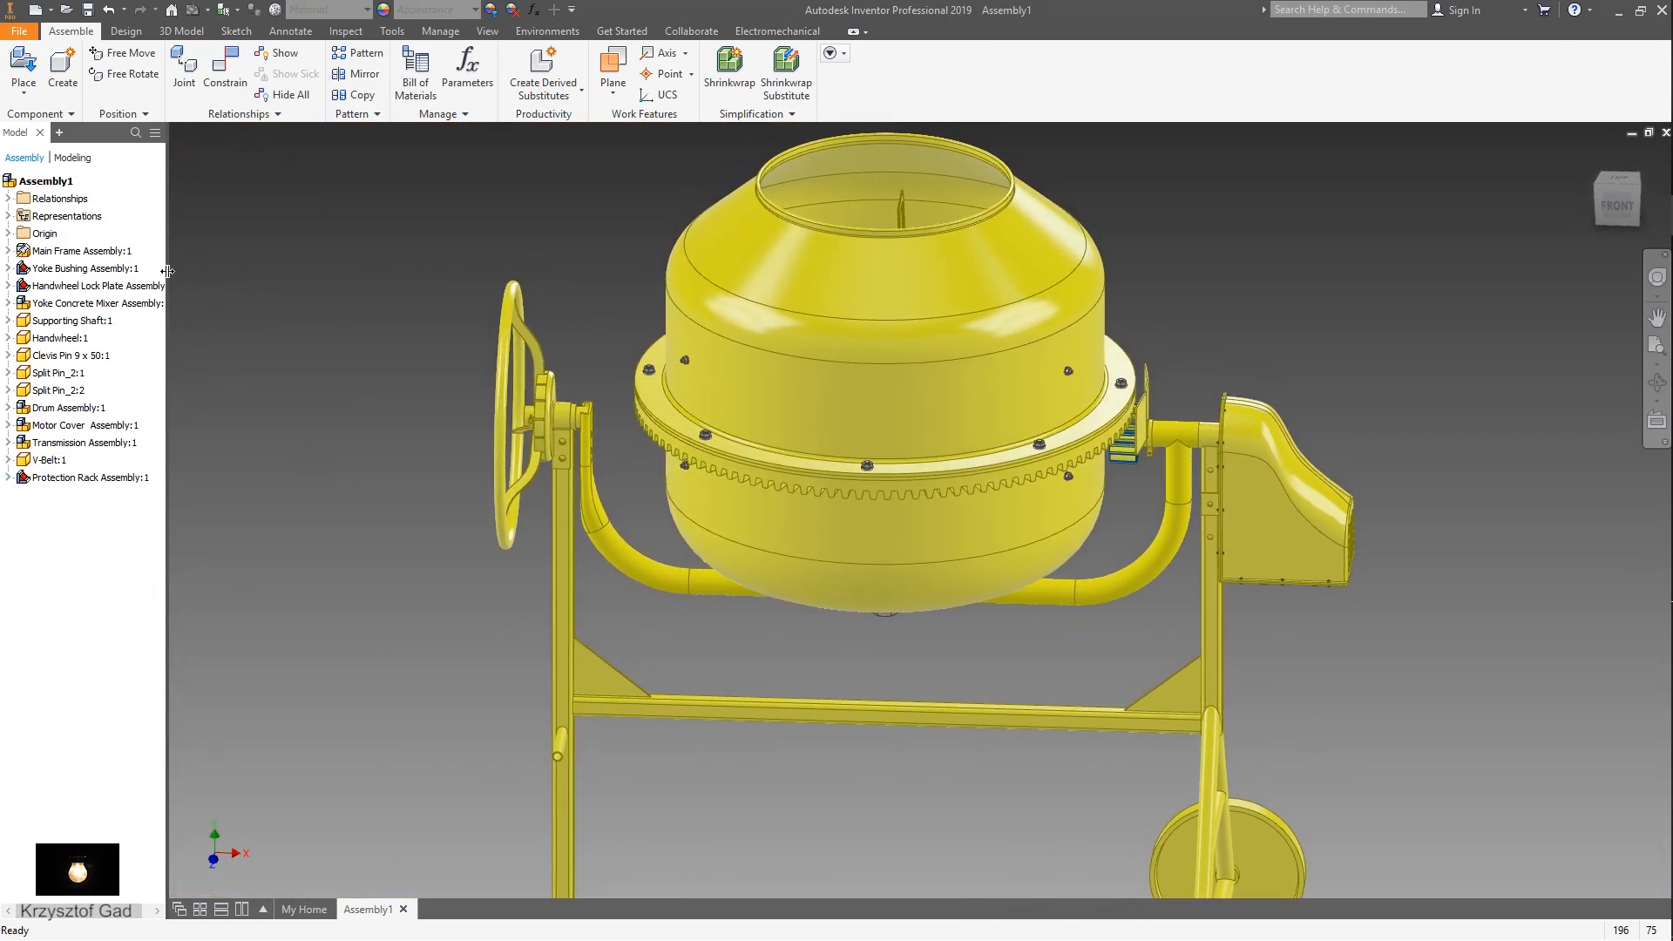
- Choose the ISO 4014 hex head bolt from the Content Center for placement
click(23, 88)
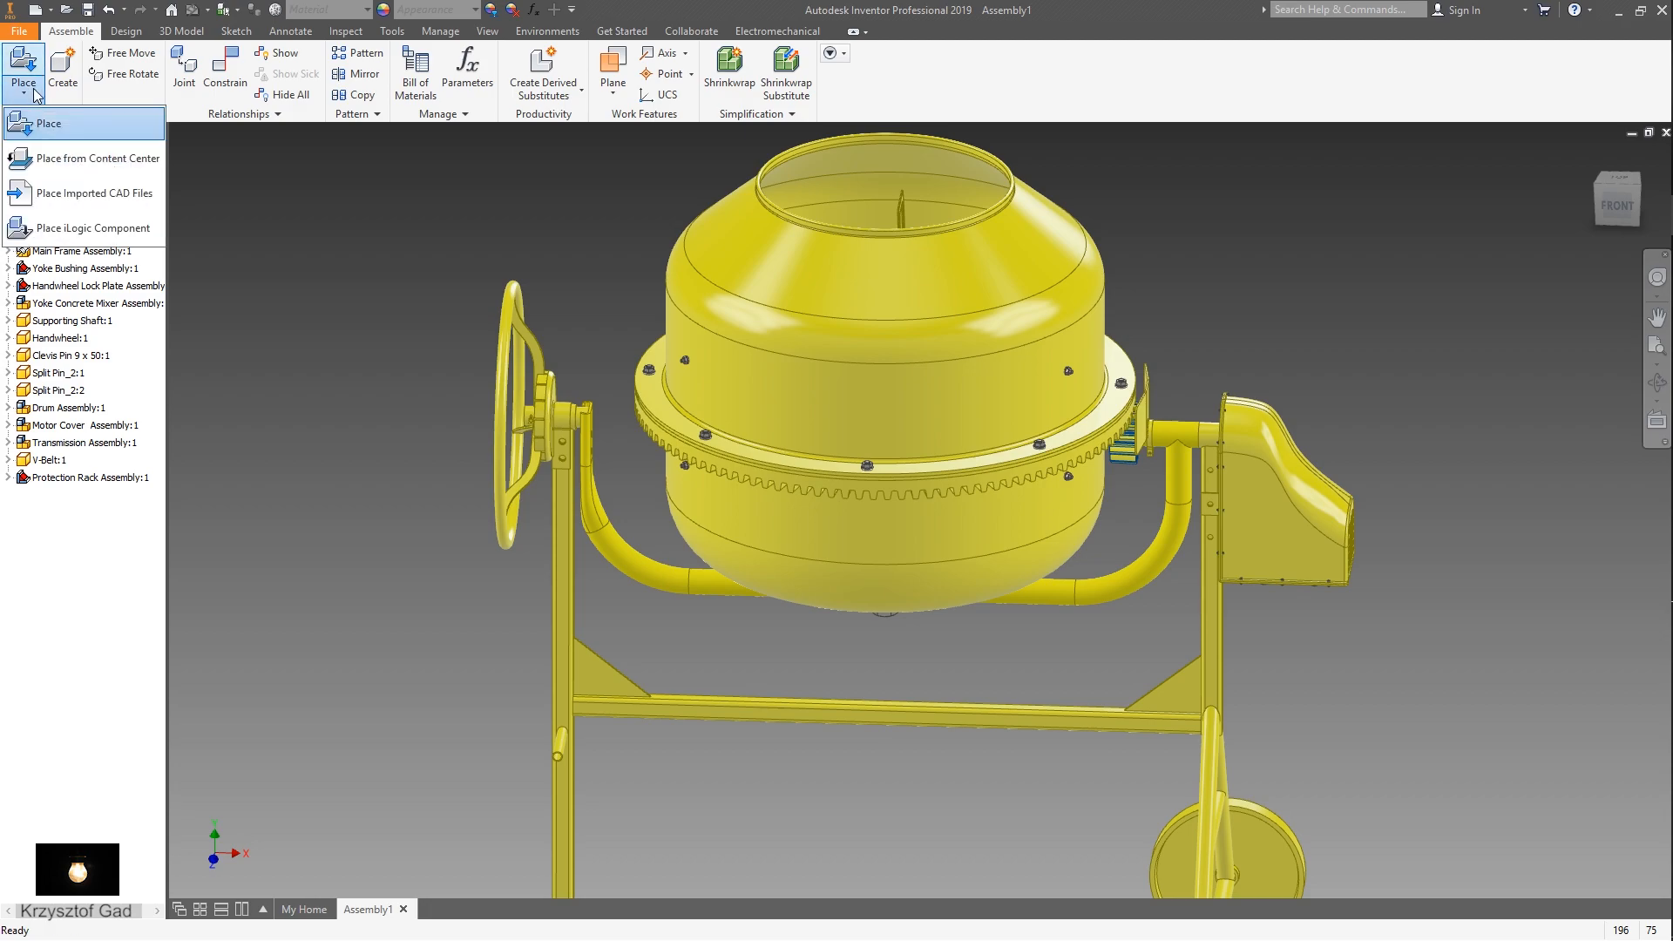
click(54, 159)
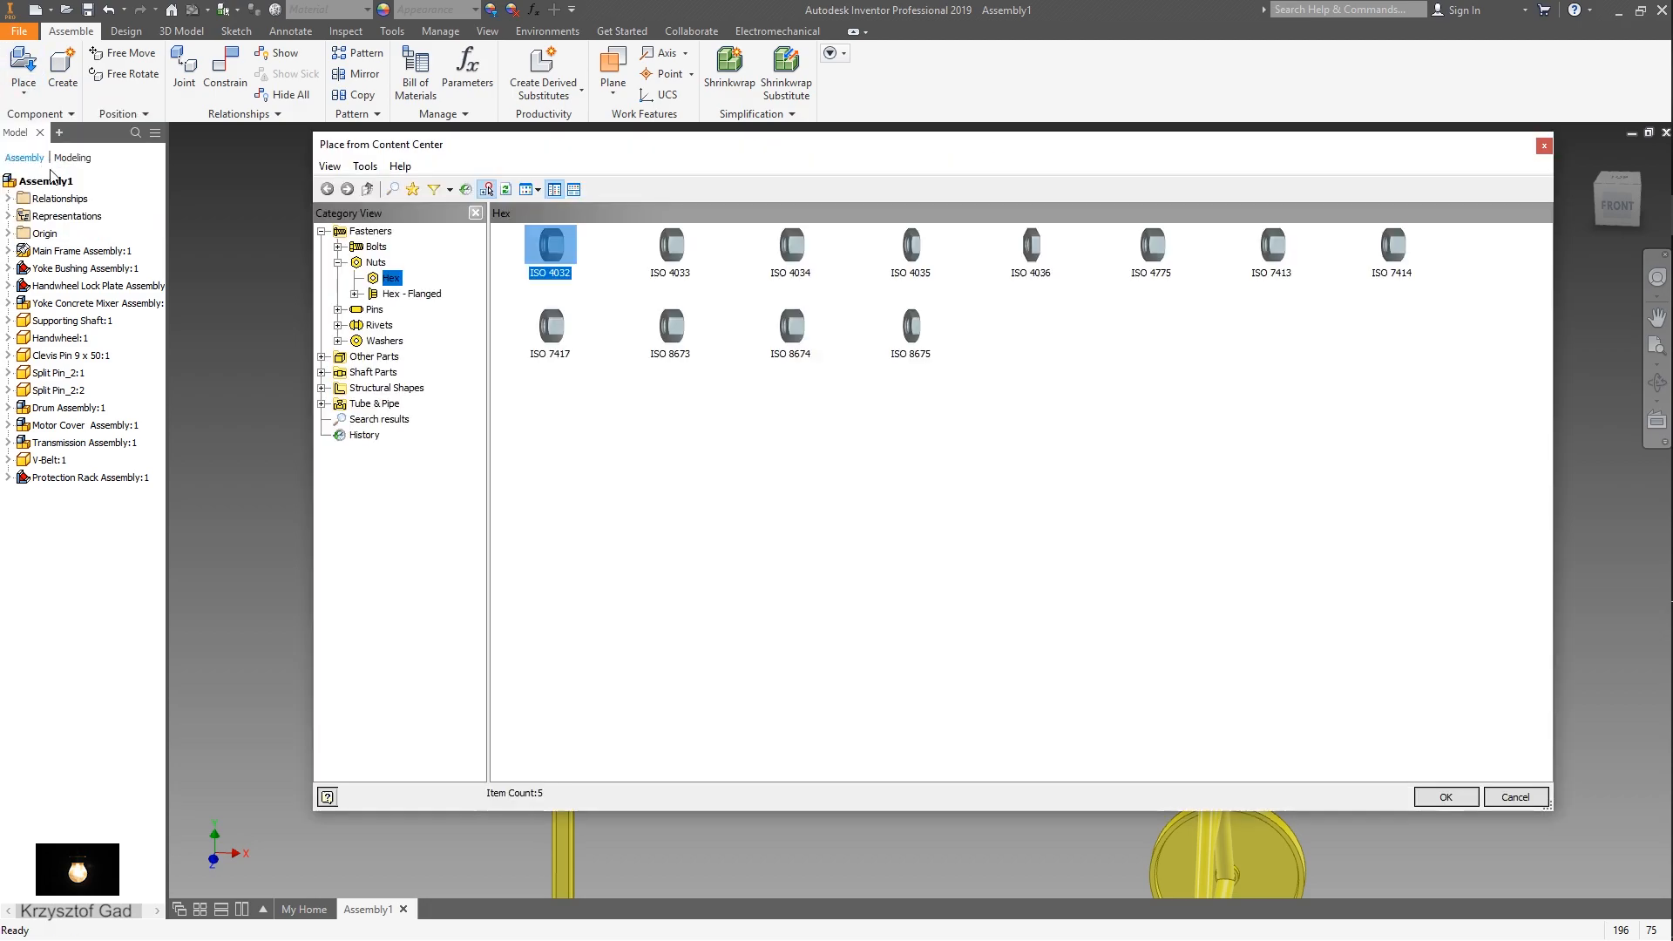
click(338, 246)
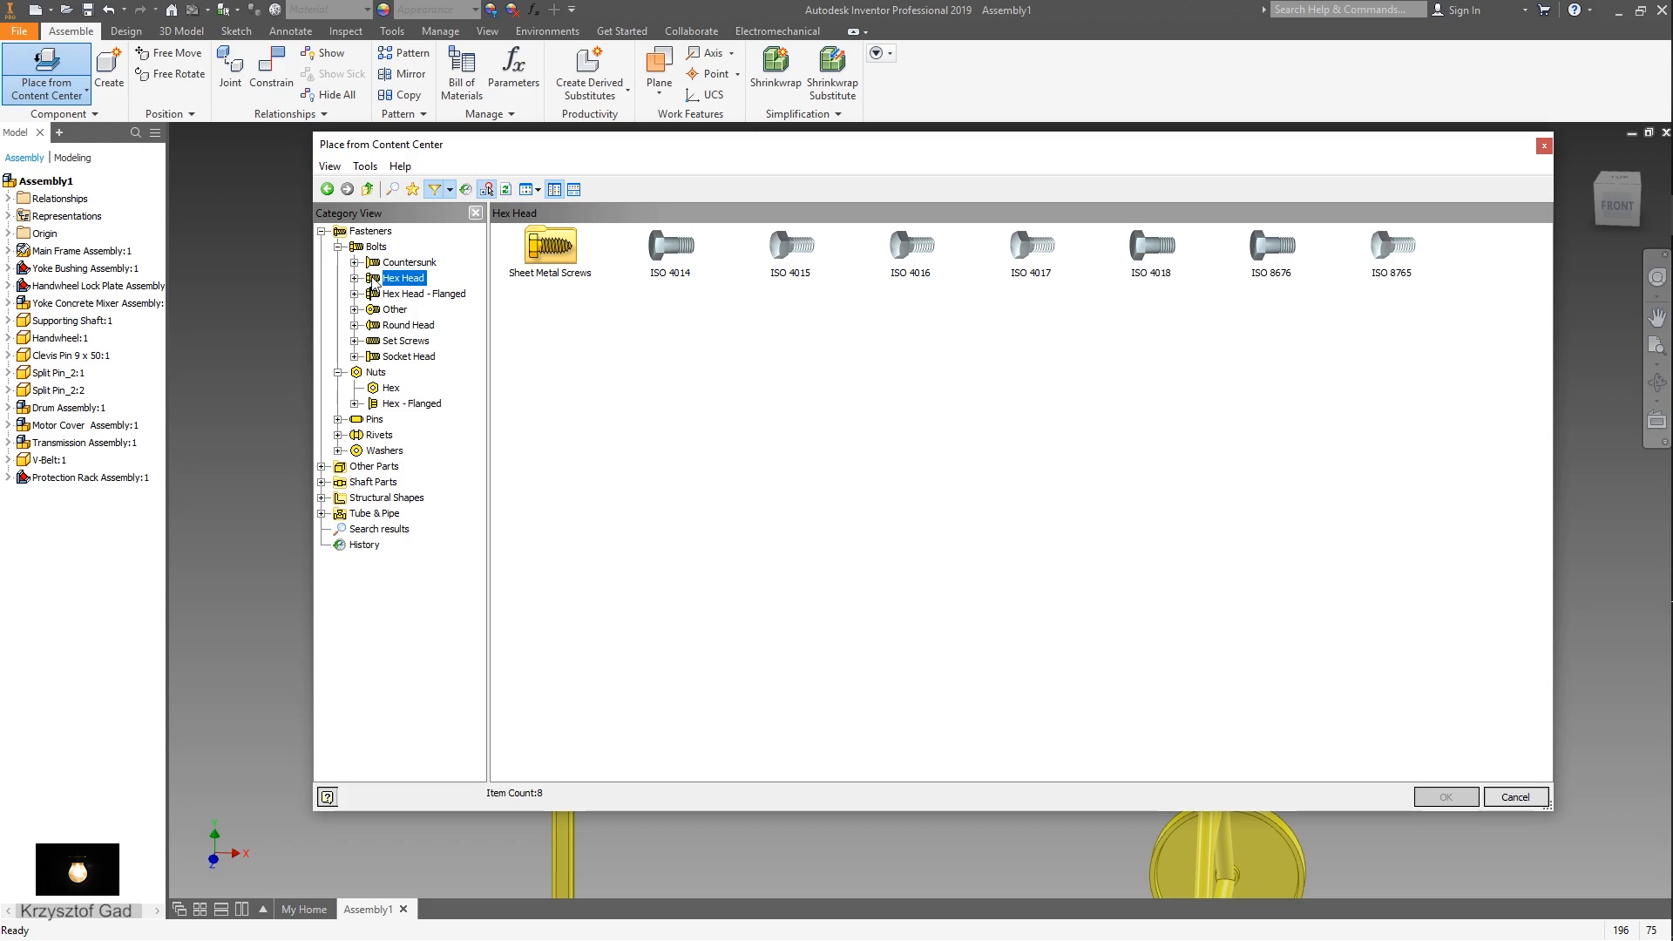
double_click(671, 247)
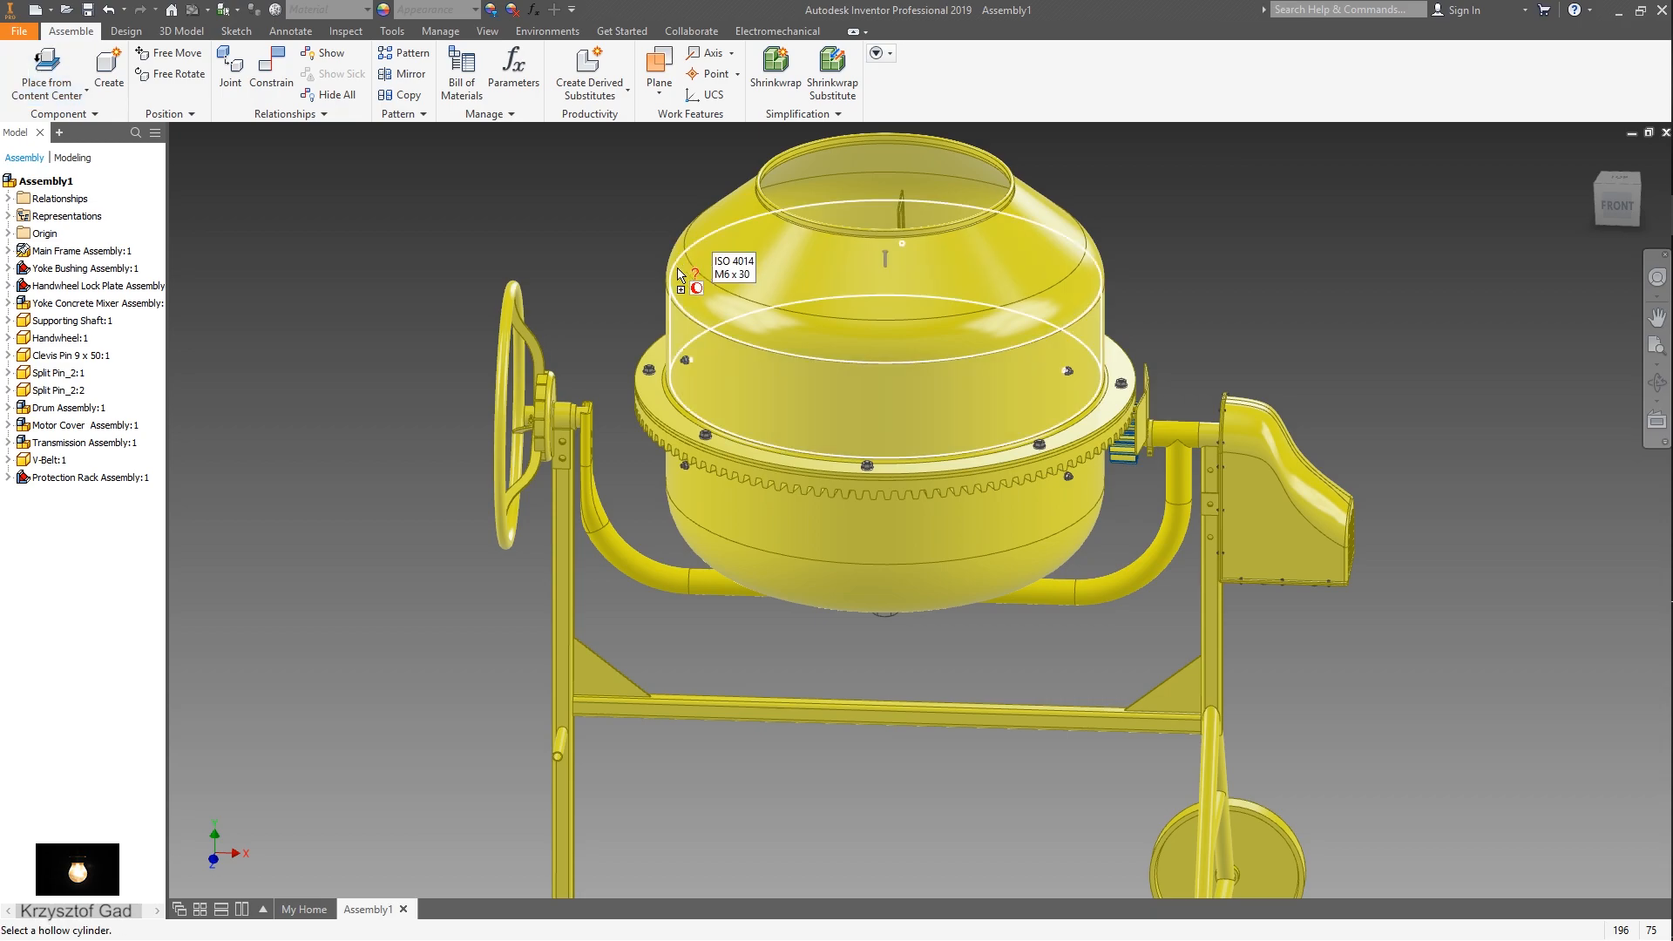
- Insert ISO 4014 M12 x 60 bolts into the two holes of the yoke bushing bracket on the handwheel side
scroll(589, 463, up, 10)
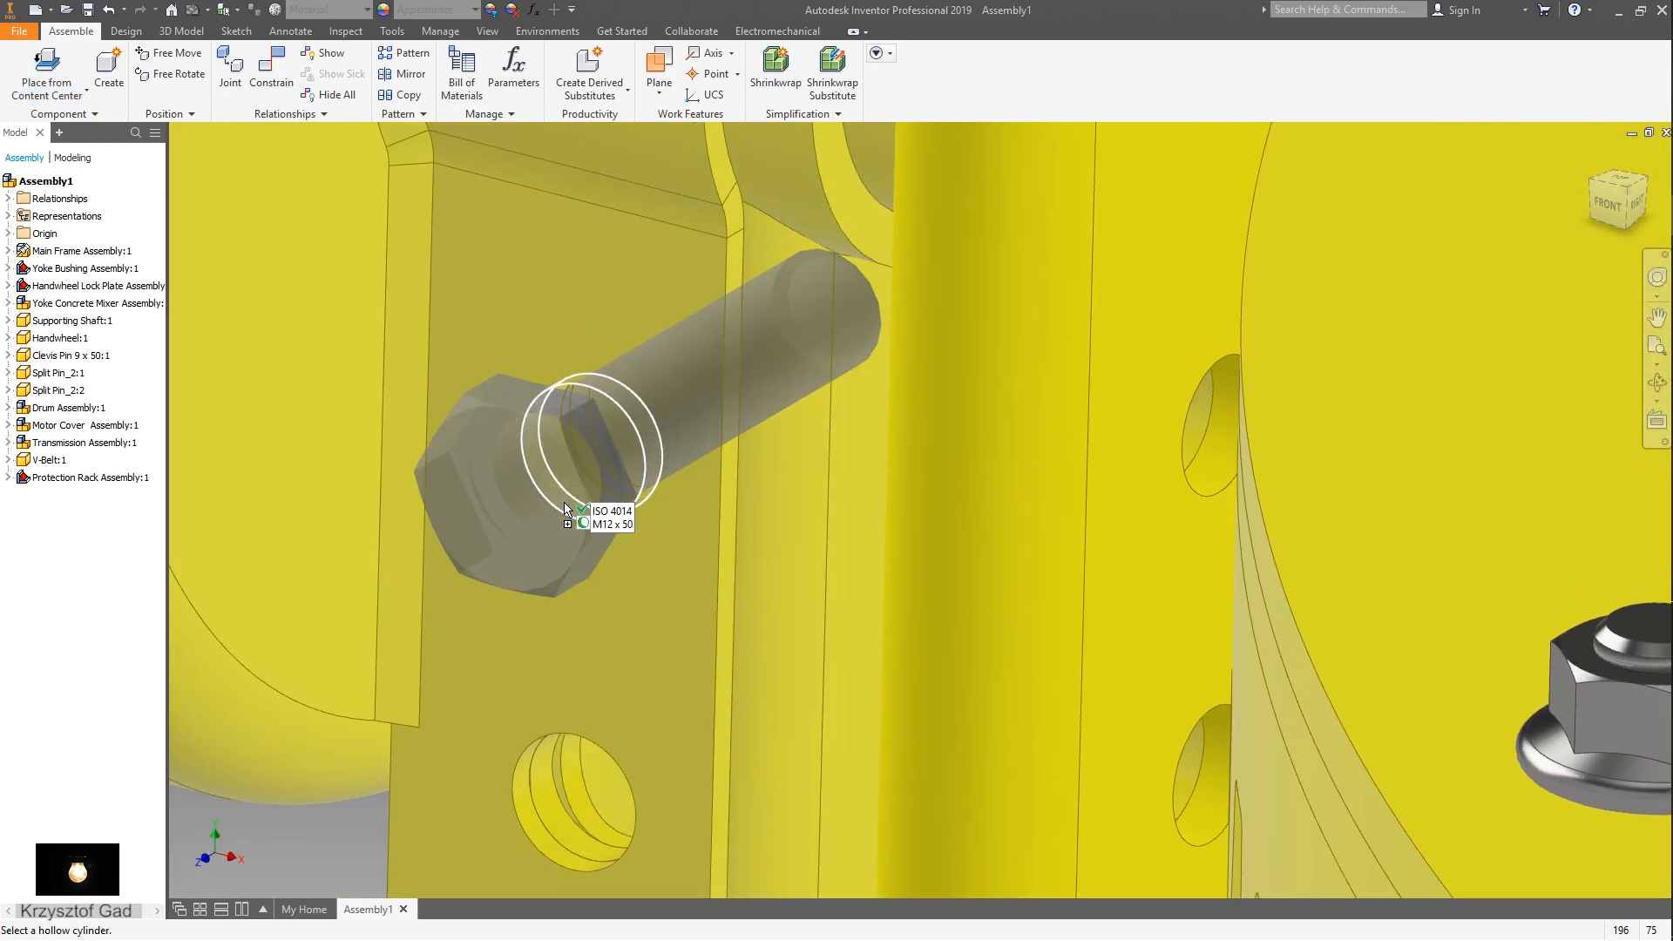
click(563, 505)
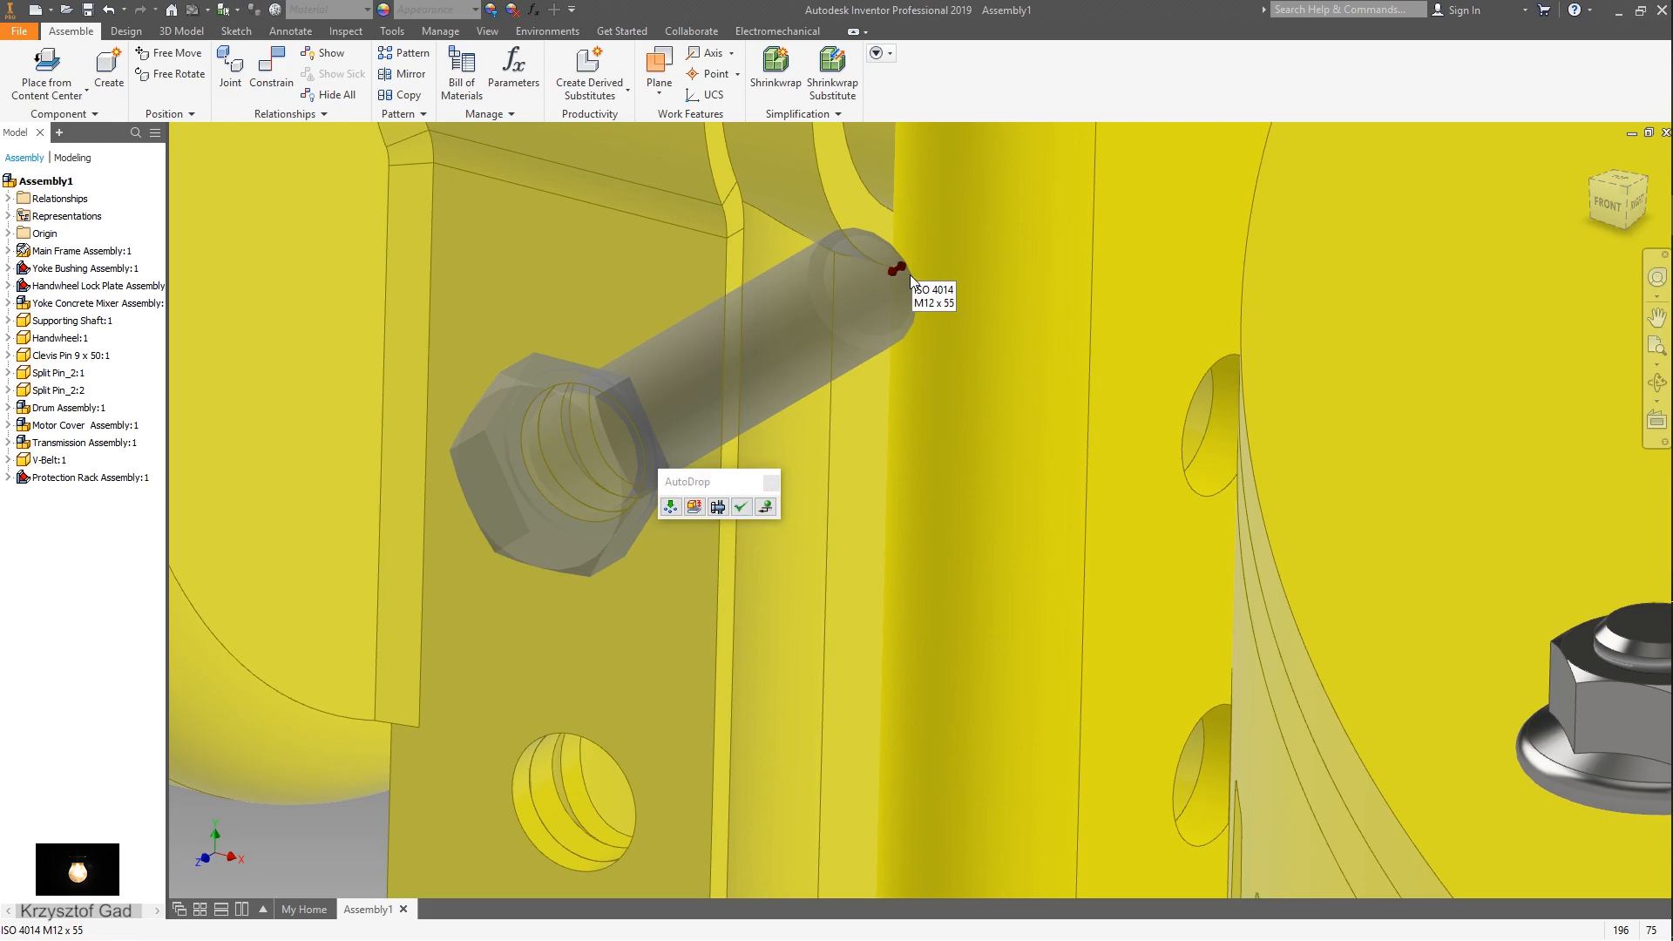
drag(911, 274, 942, 261)
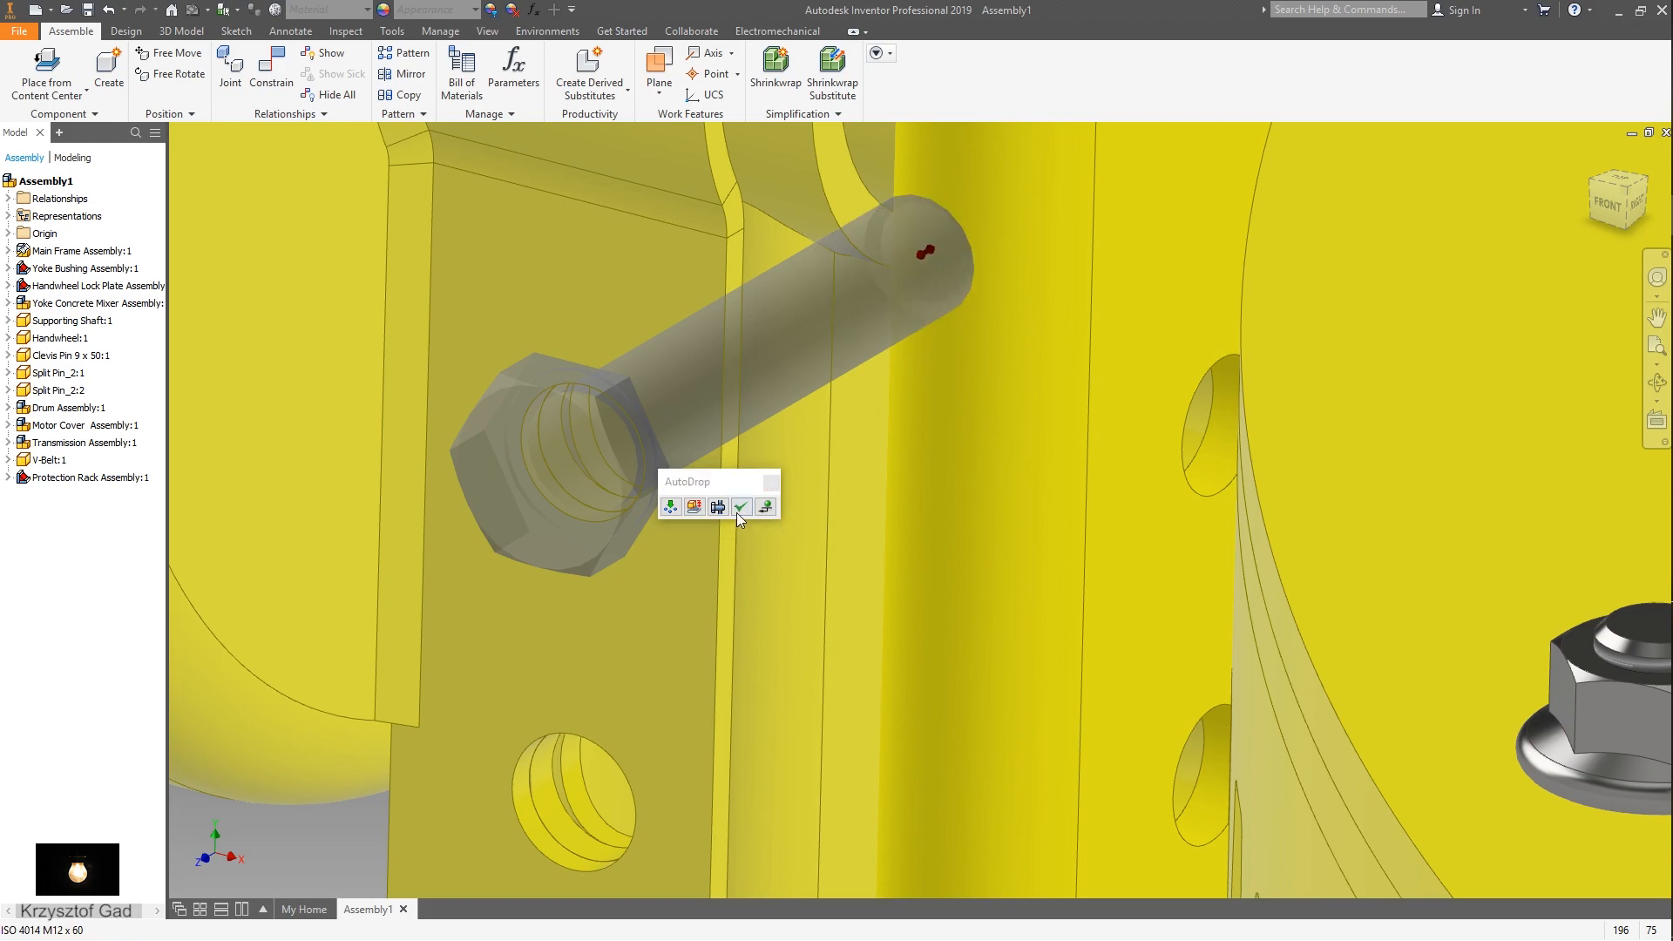
click(677, 512)
click(766, 508)
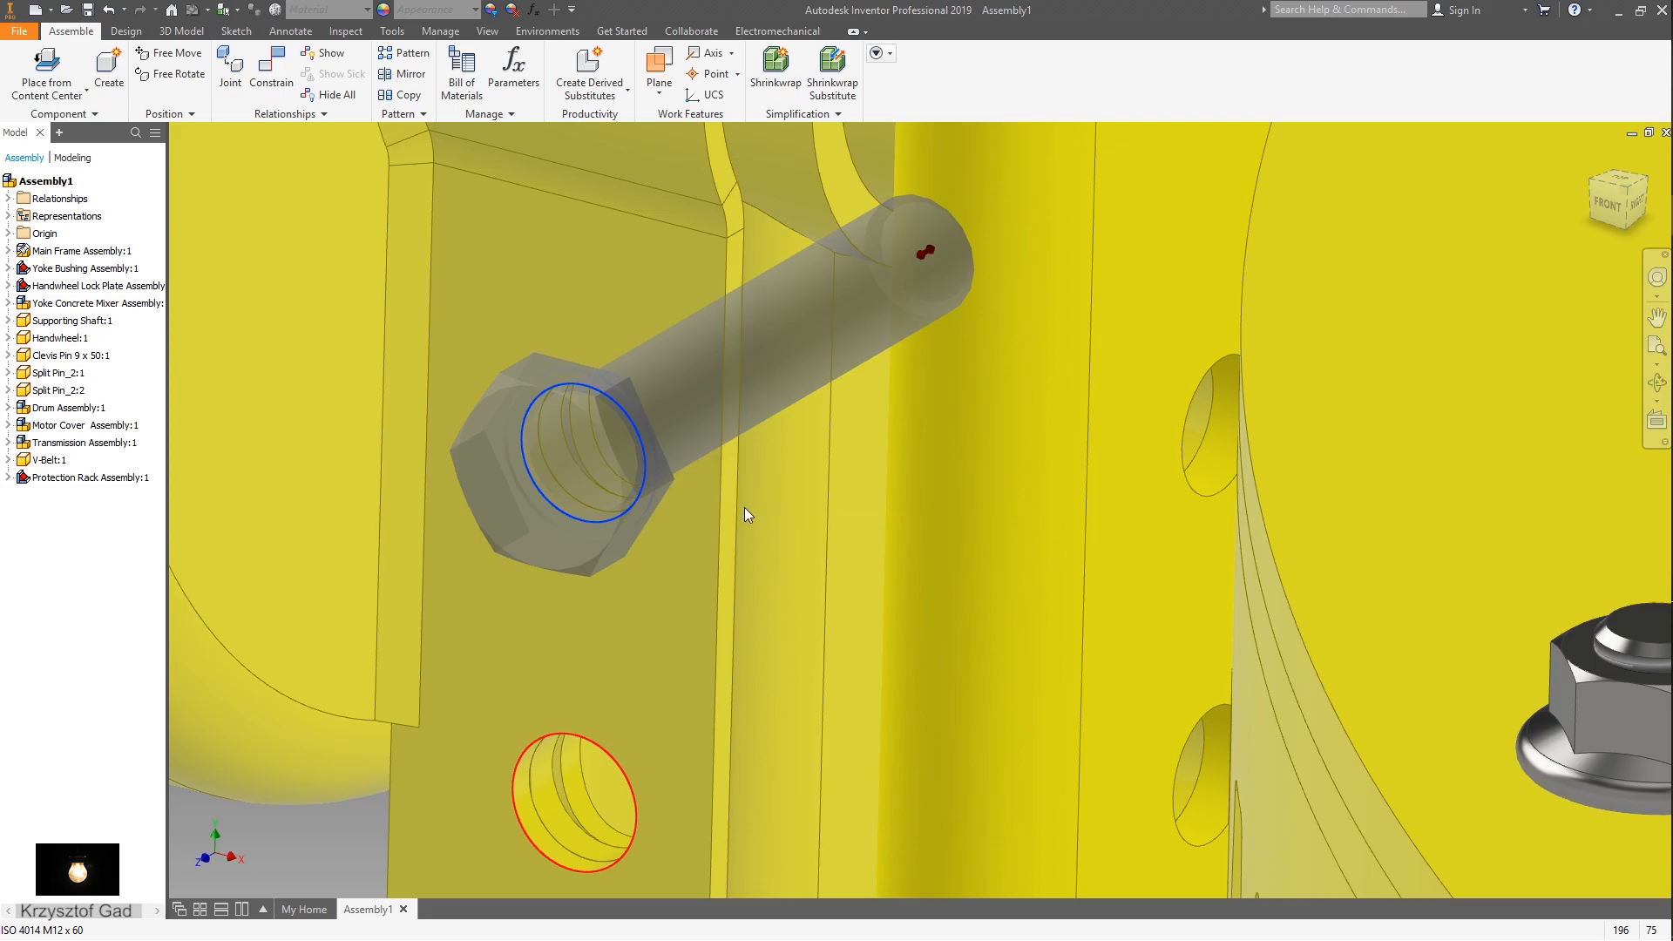
scroll(746, 511, down, 5)
shift+middle_drag(746, 511, 721, 437)
right_click(719, 500)
key(Escape)
key(Escape)
- Choose the ISO 7089 plain washer from the Content Center for placement
right_click(718, 451)
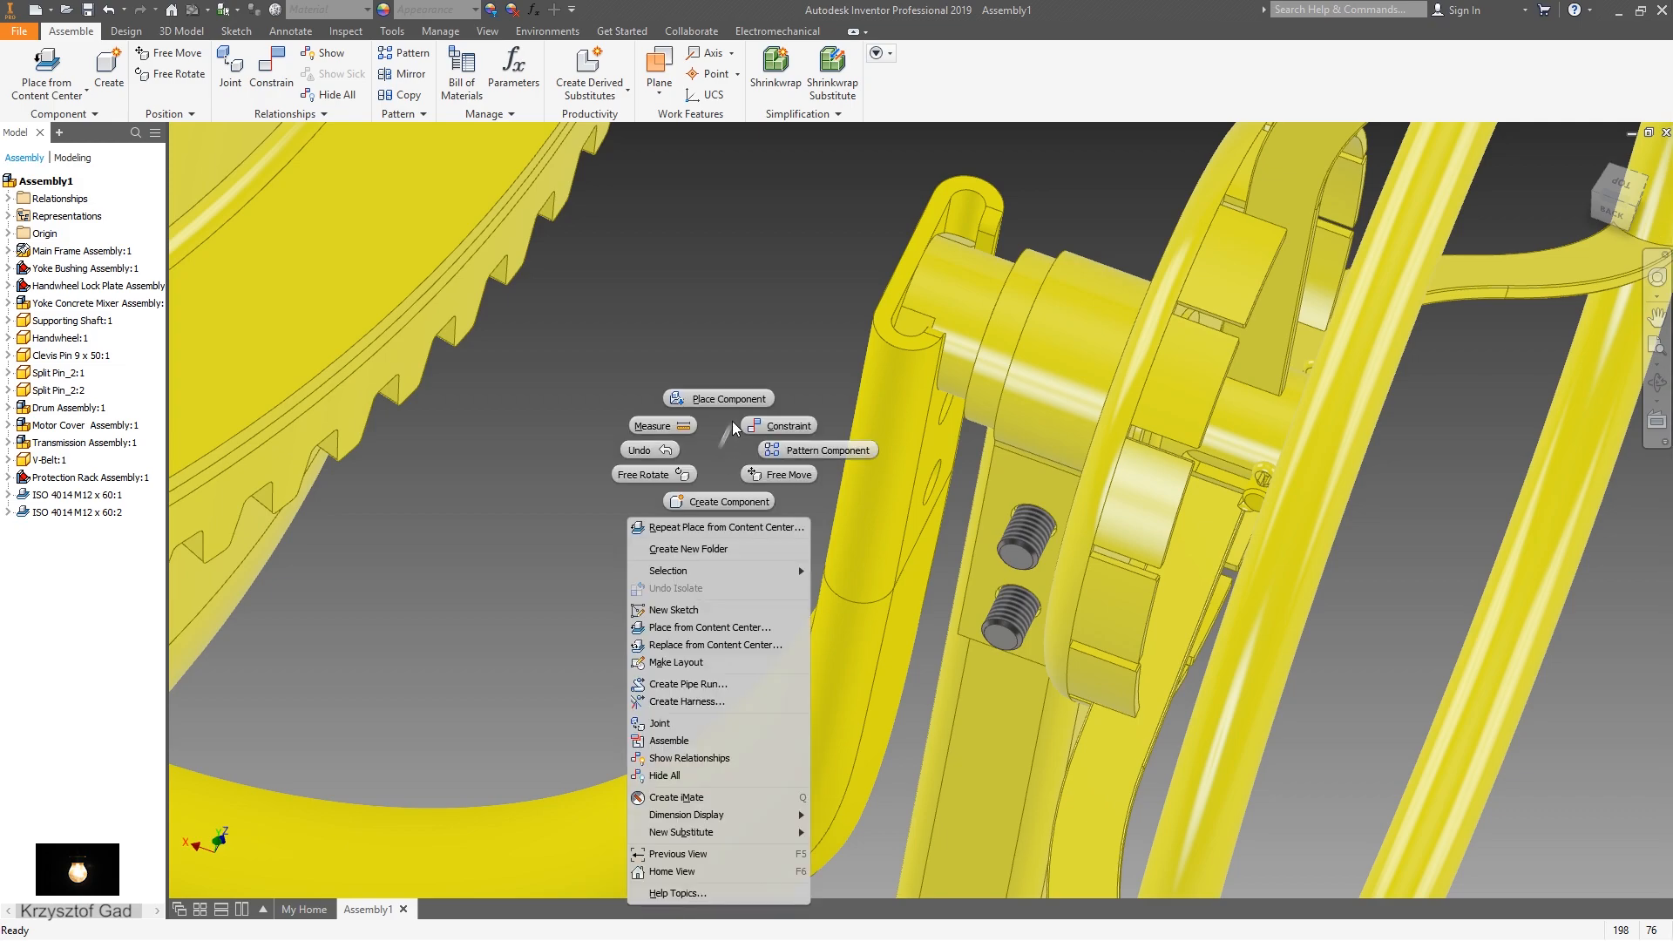
click(553, 408)
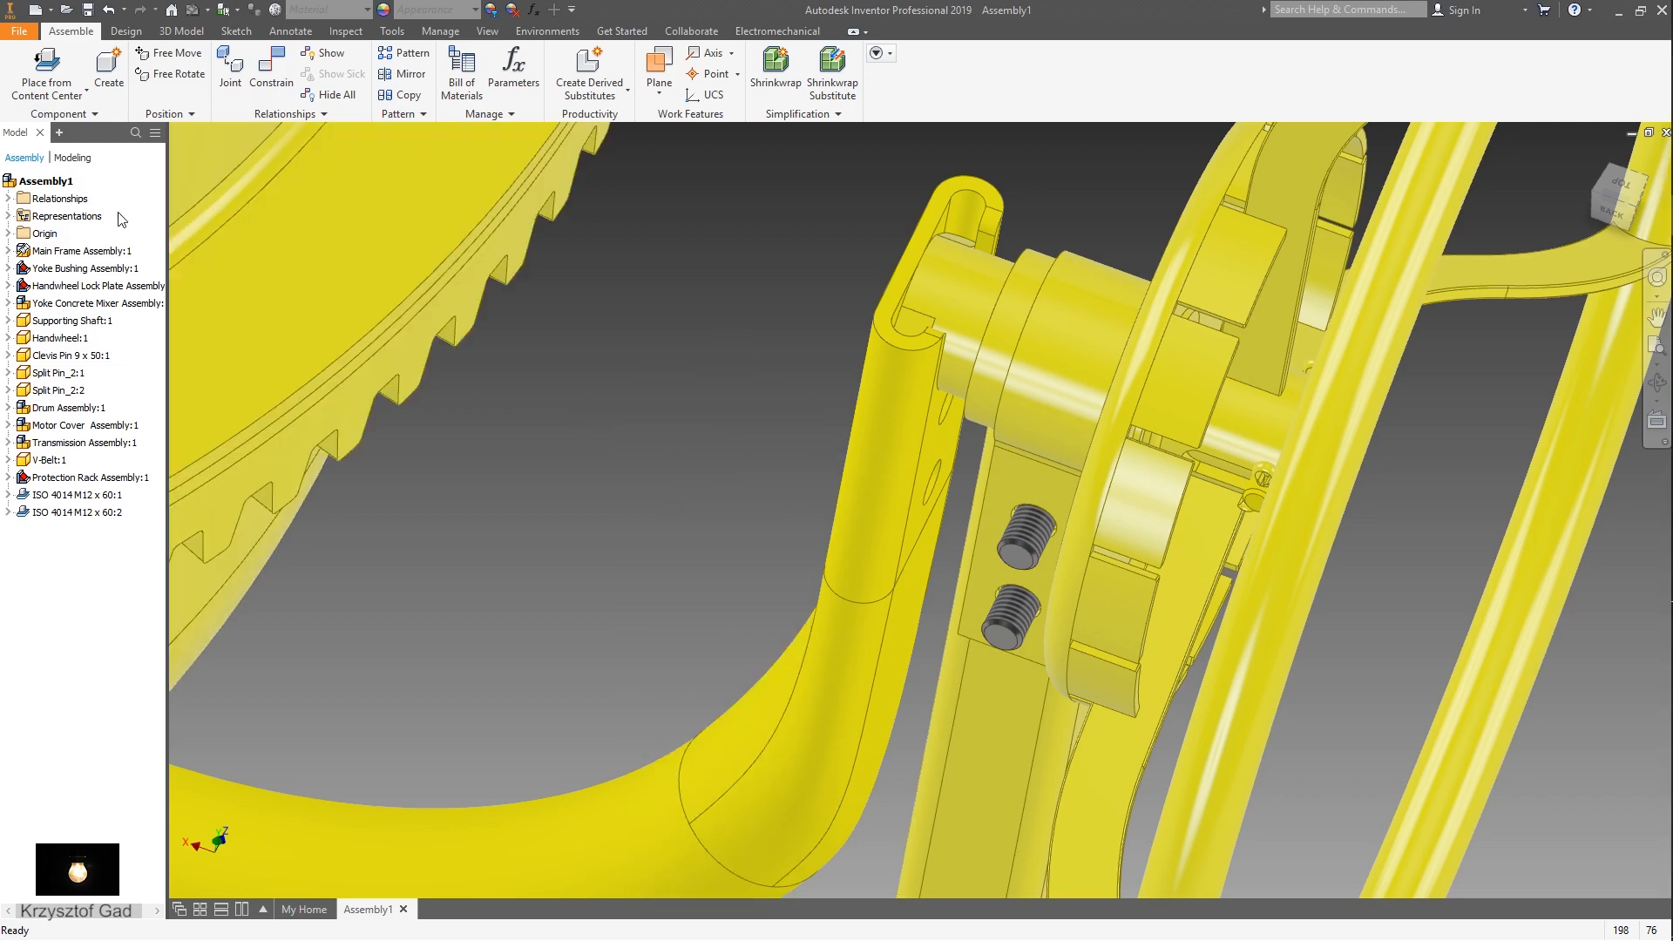
click(34, 98)
click(63, 160)
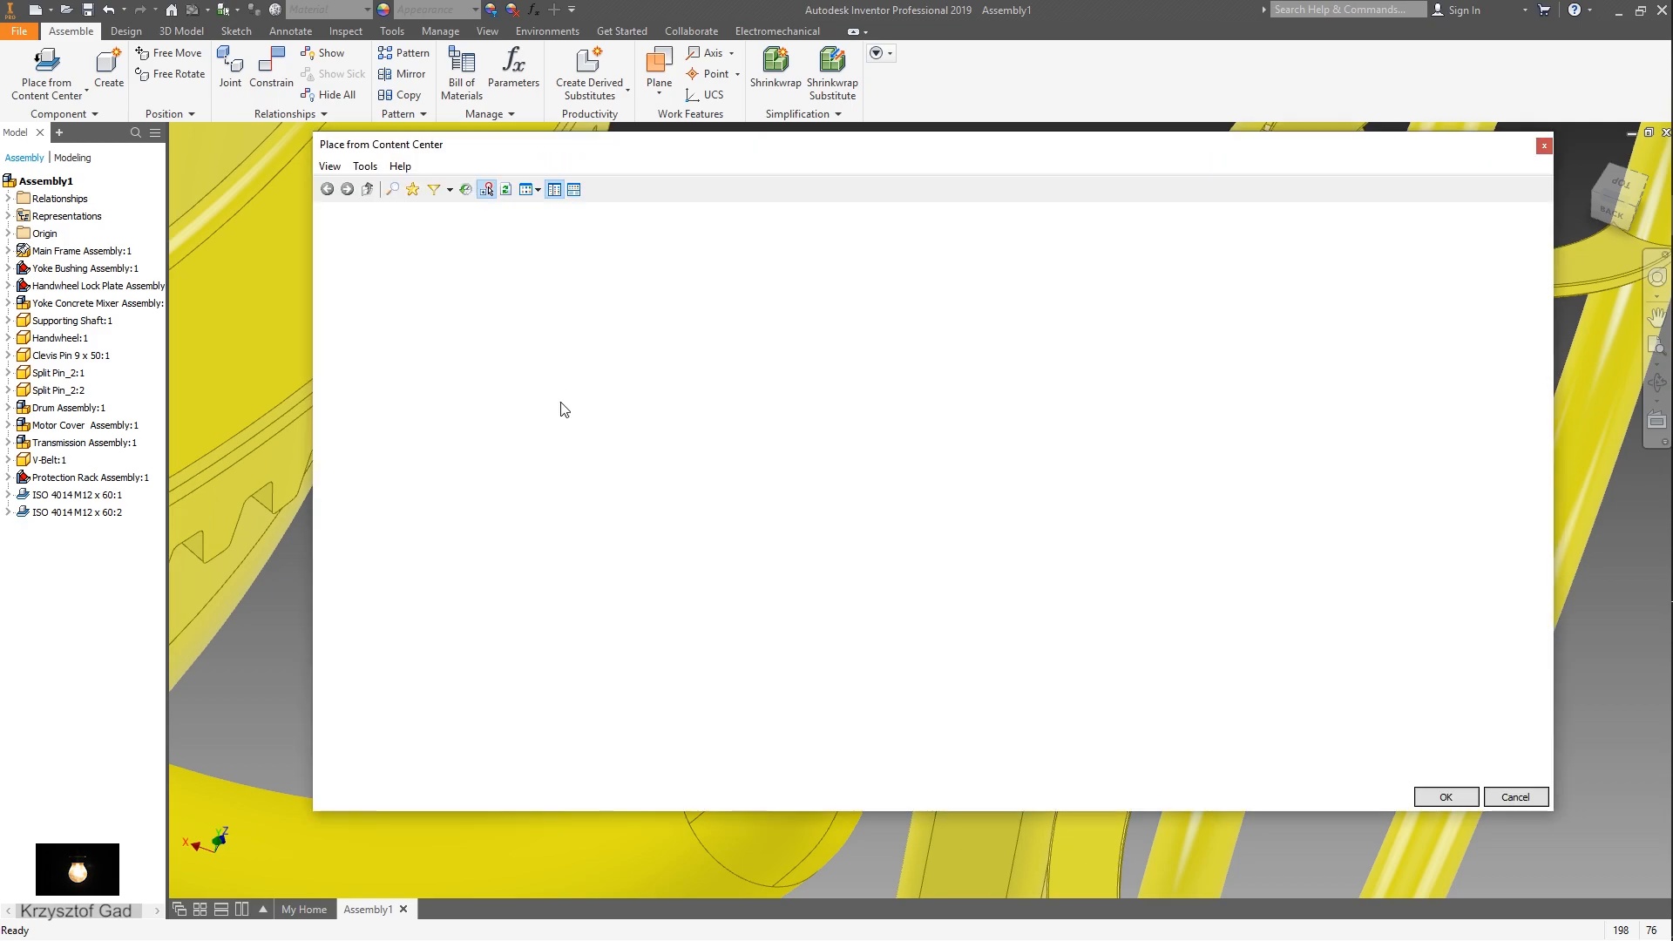
click(339, 420)
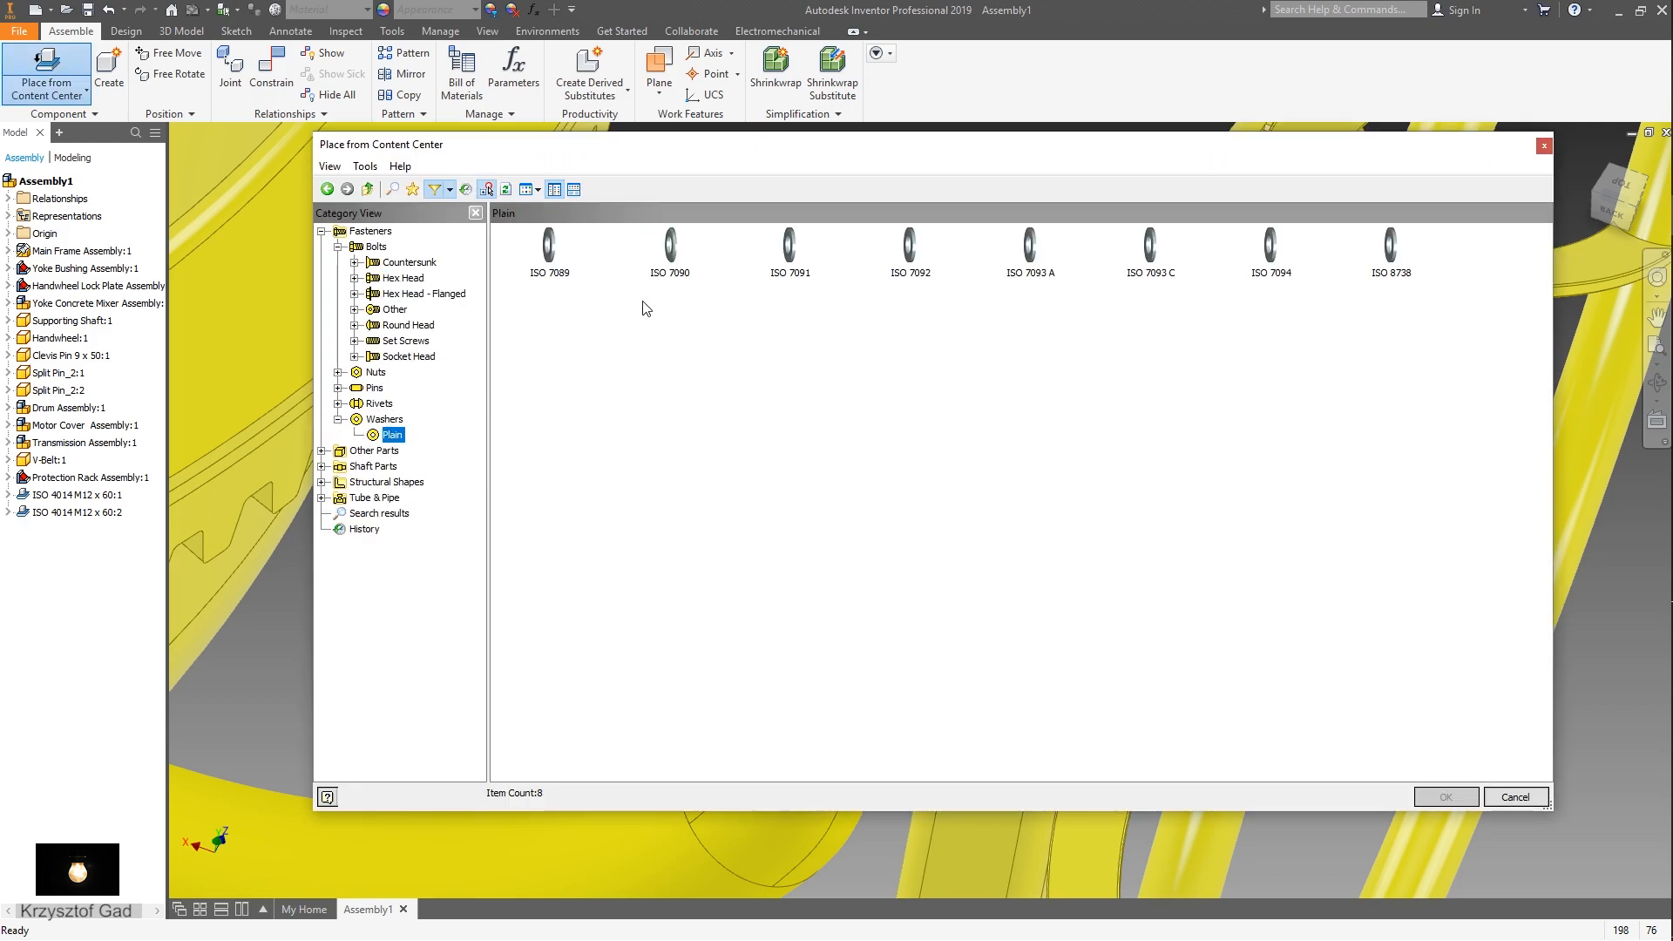
double_click(549, 247)
- Insert ISO 7089 size 12 washers over both threaded bolt ends on the back of the yoke bushing bracket
scroll(808, 441, up, 5)
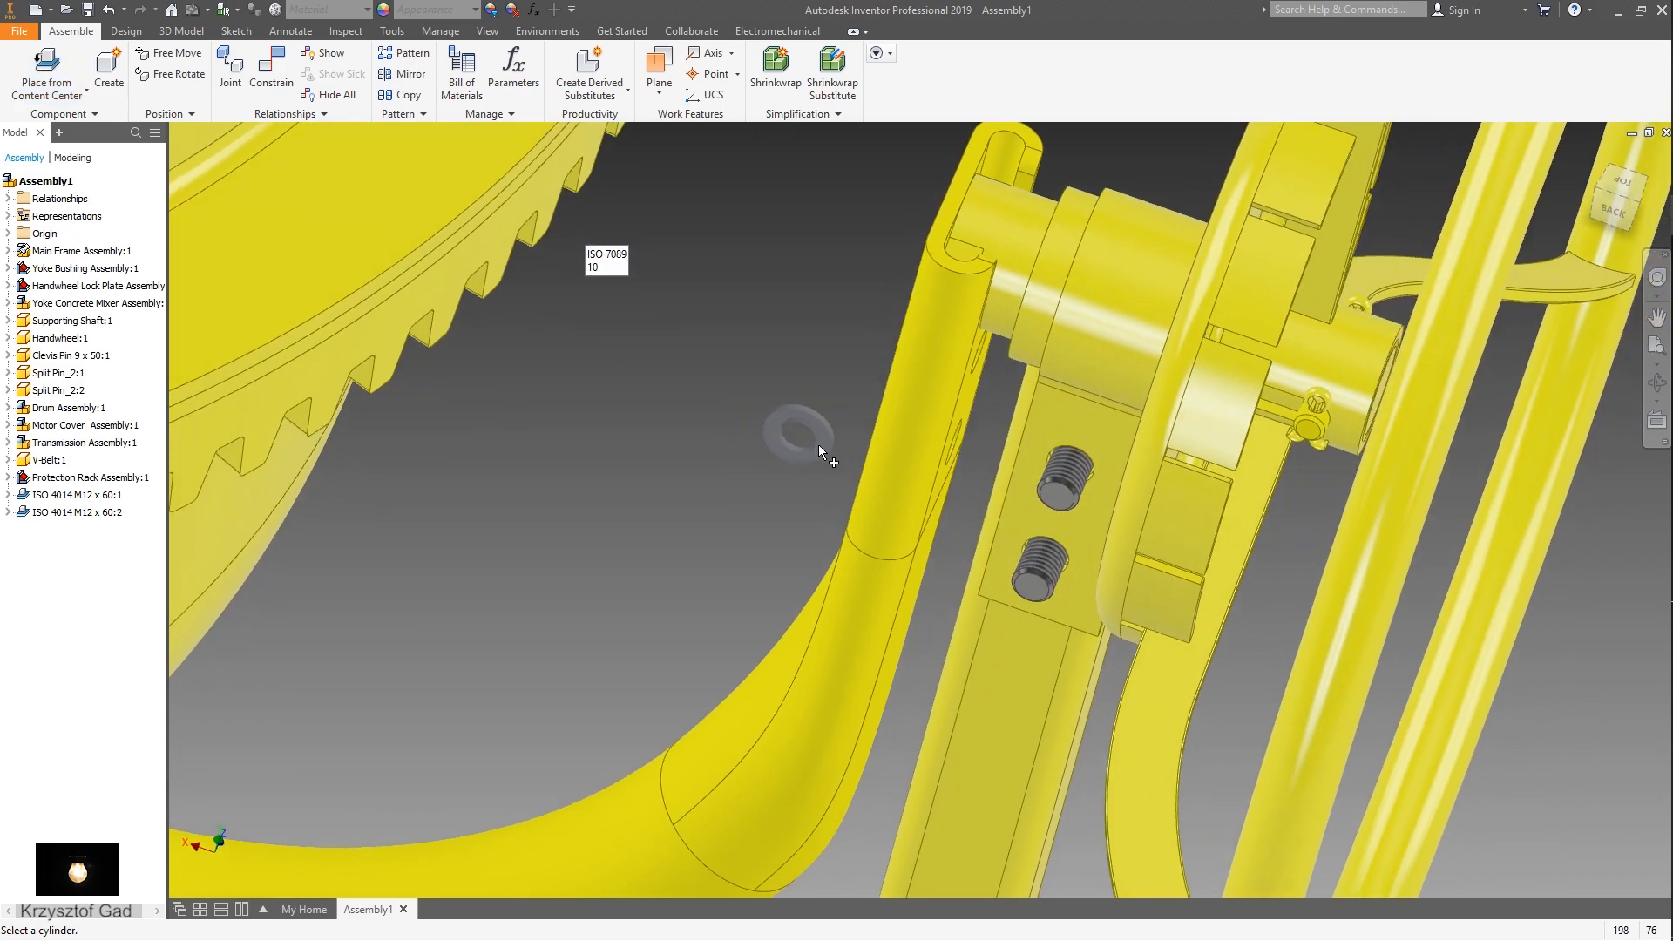
scroll(924, 468, up, 4)
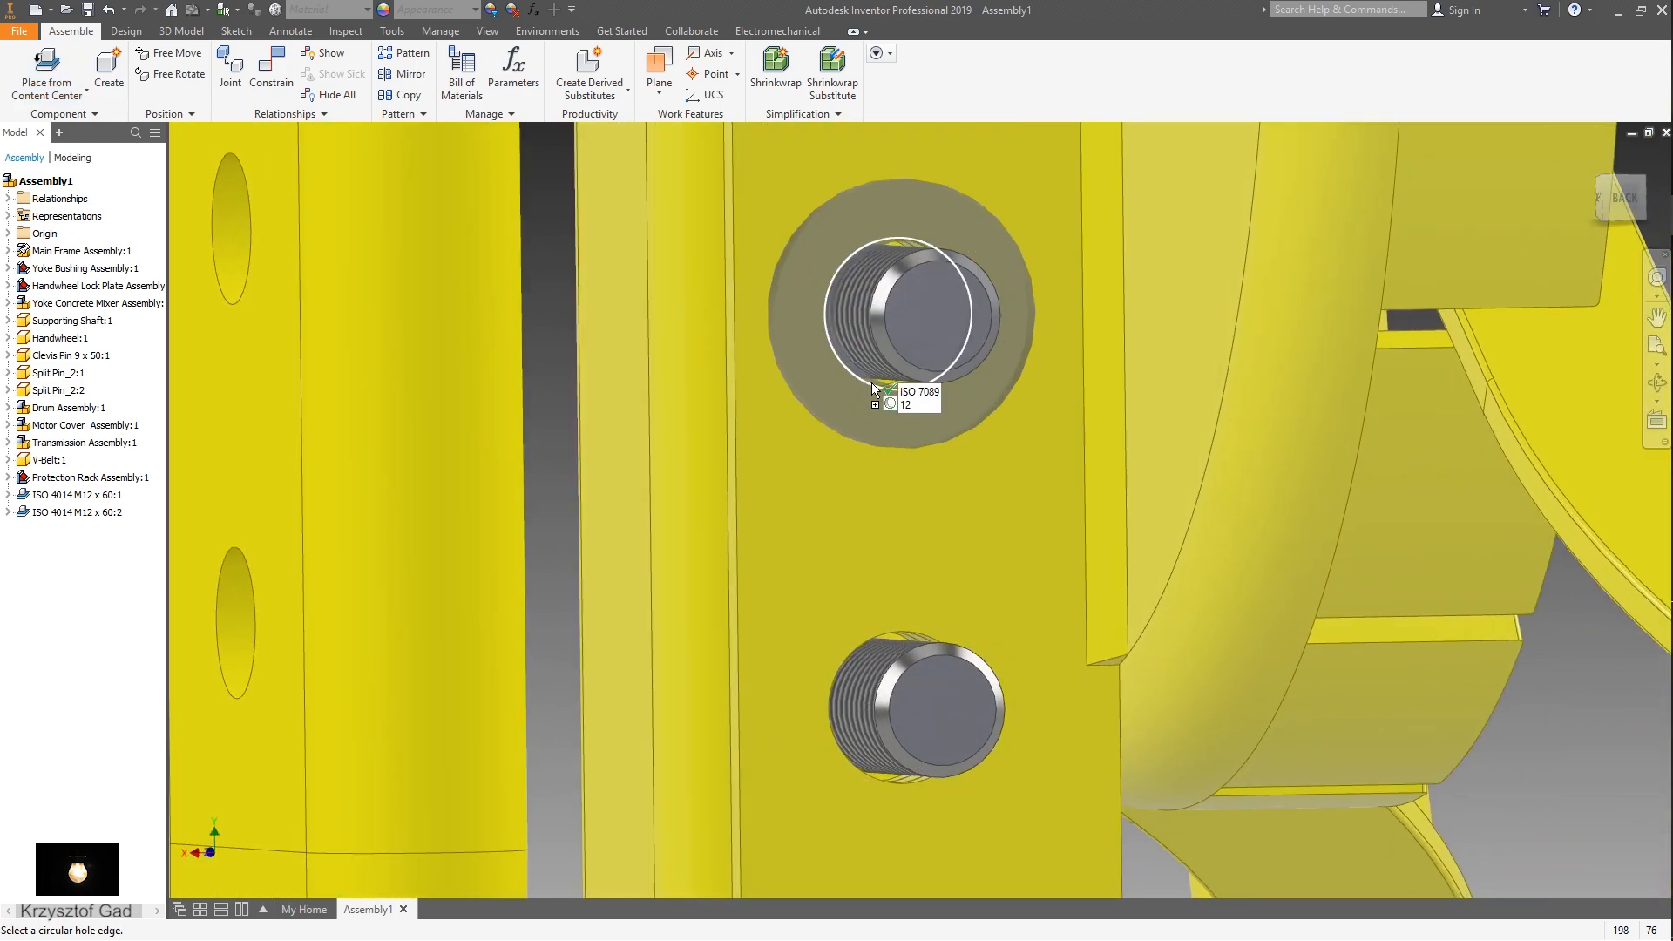
click(871, 382)
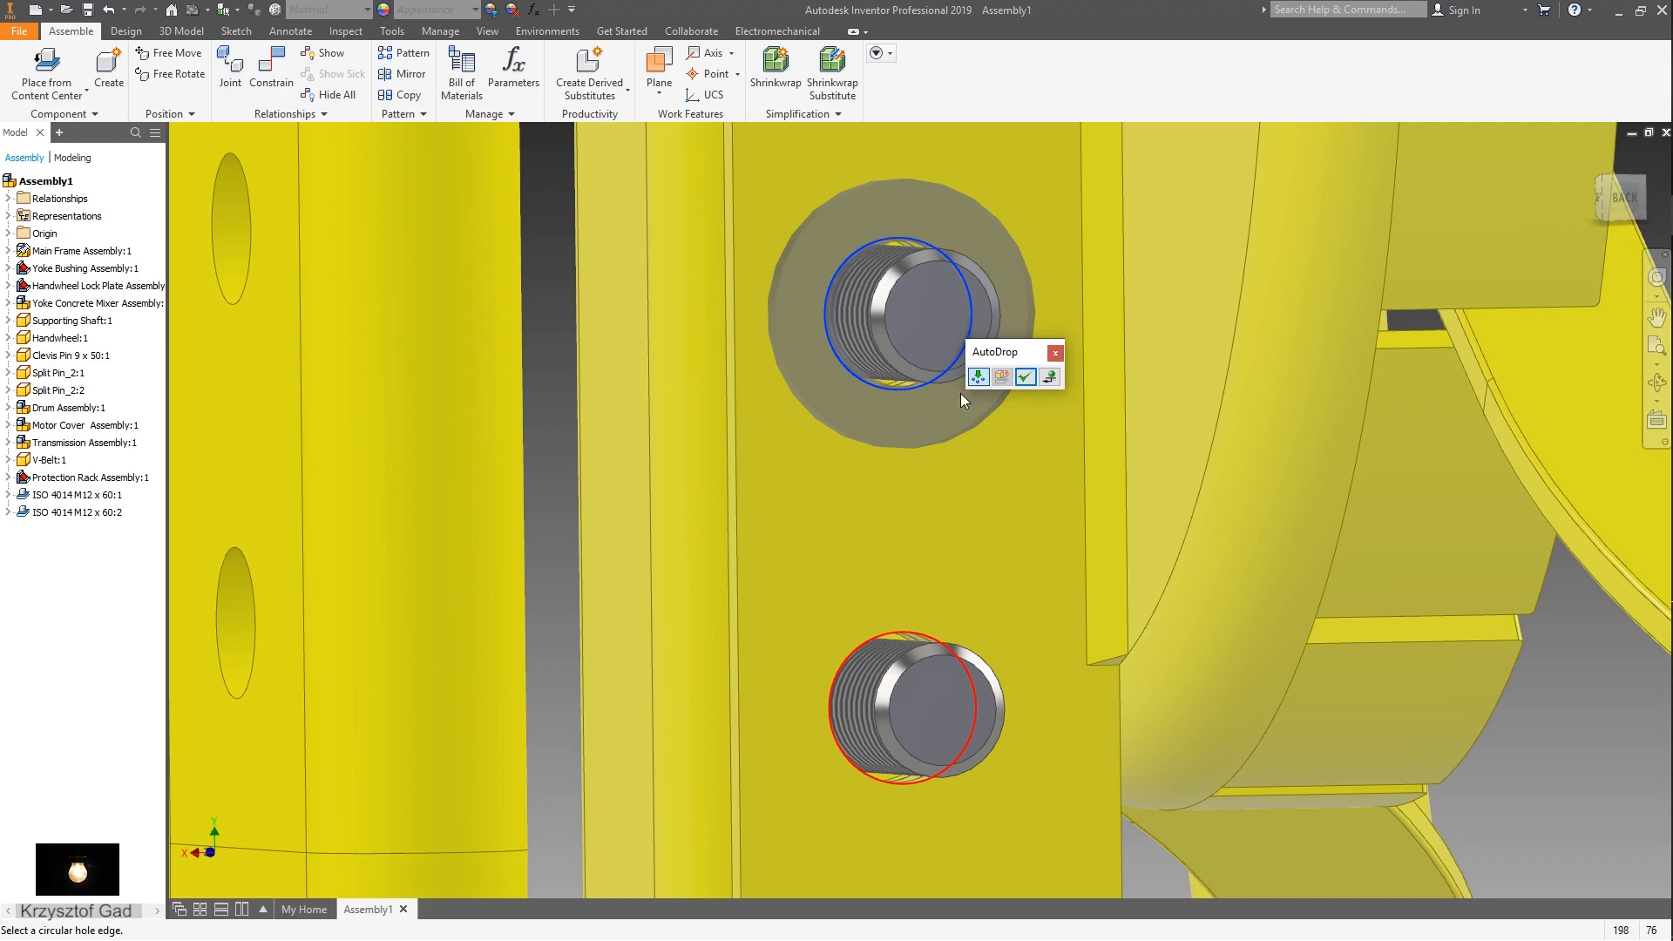
click(978, 378)
click(1026, 377)
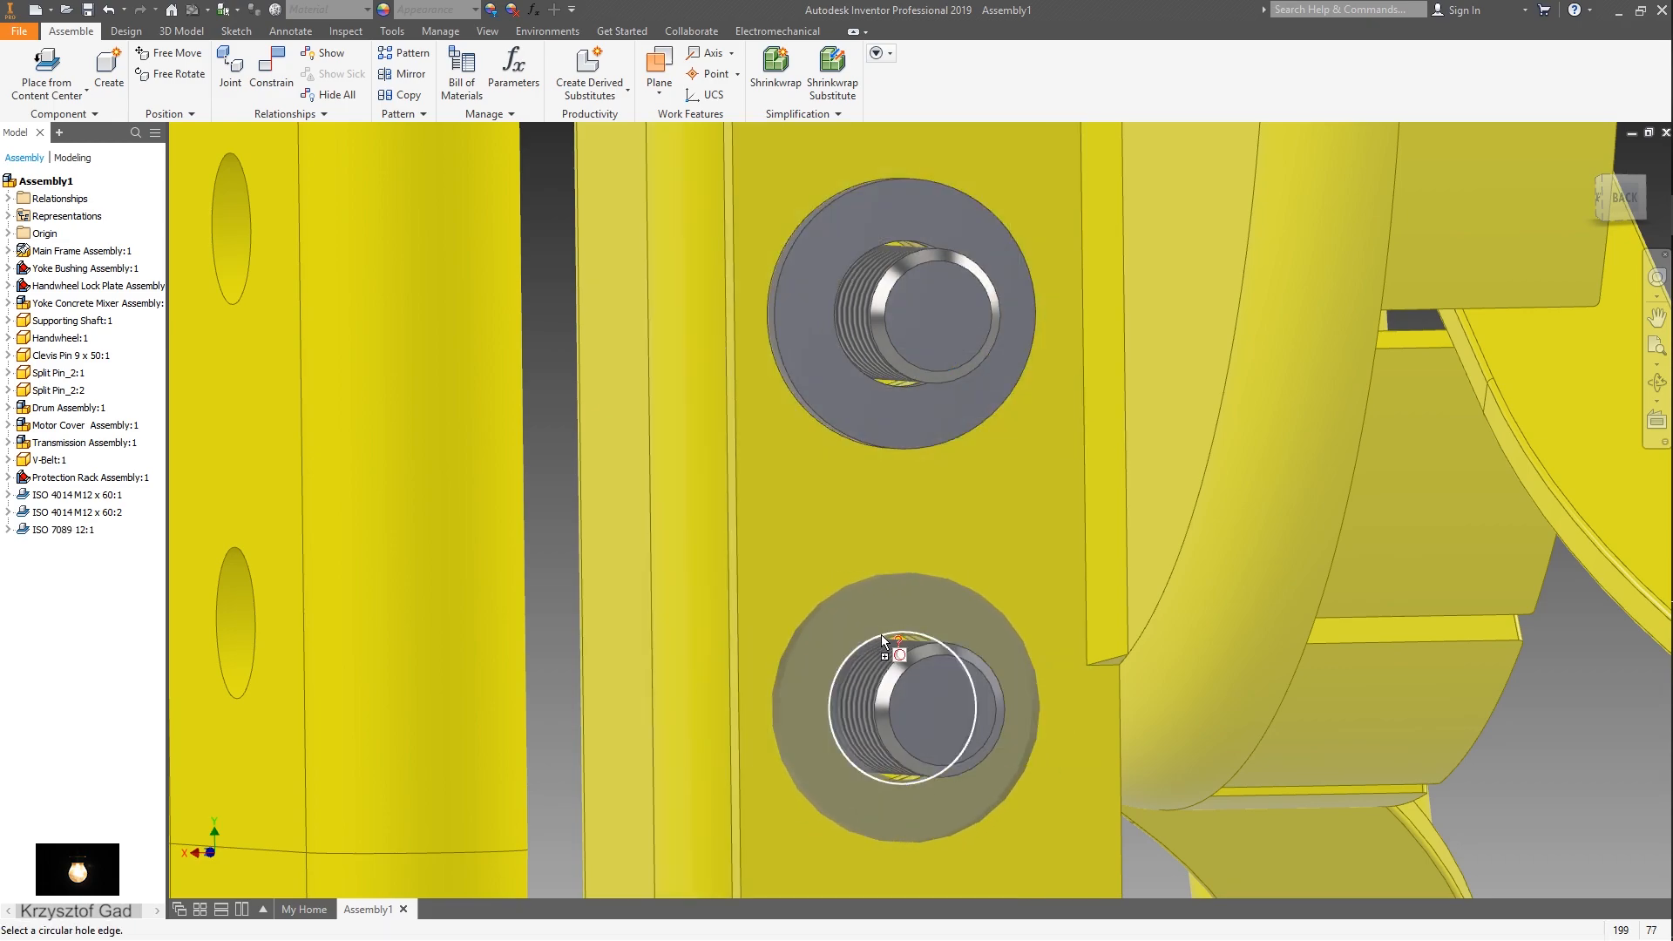
click(881, 634)
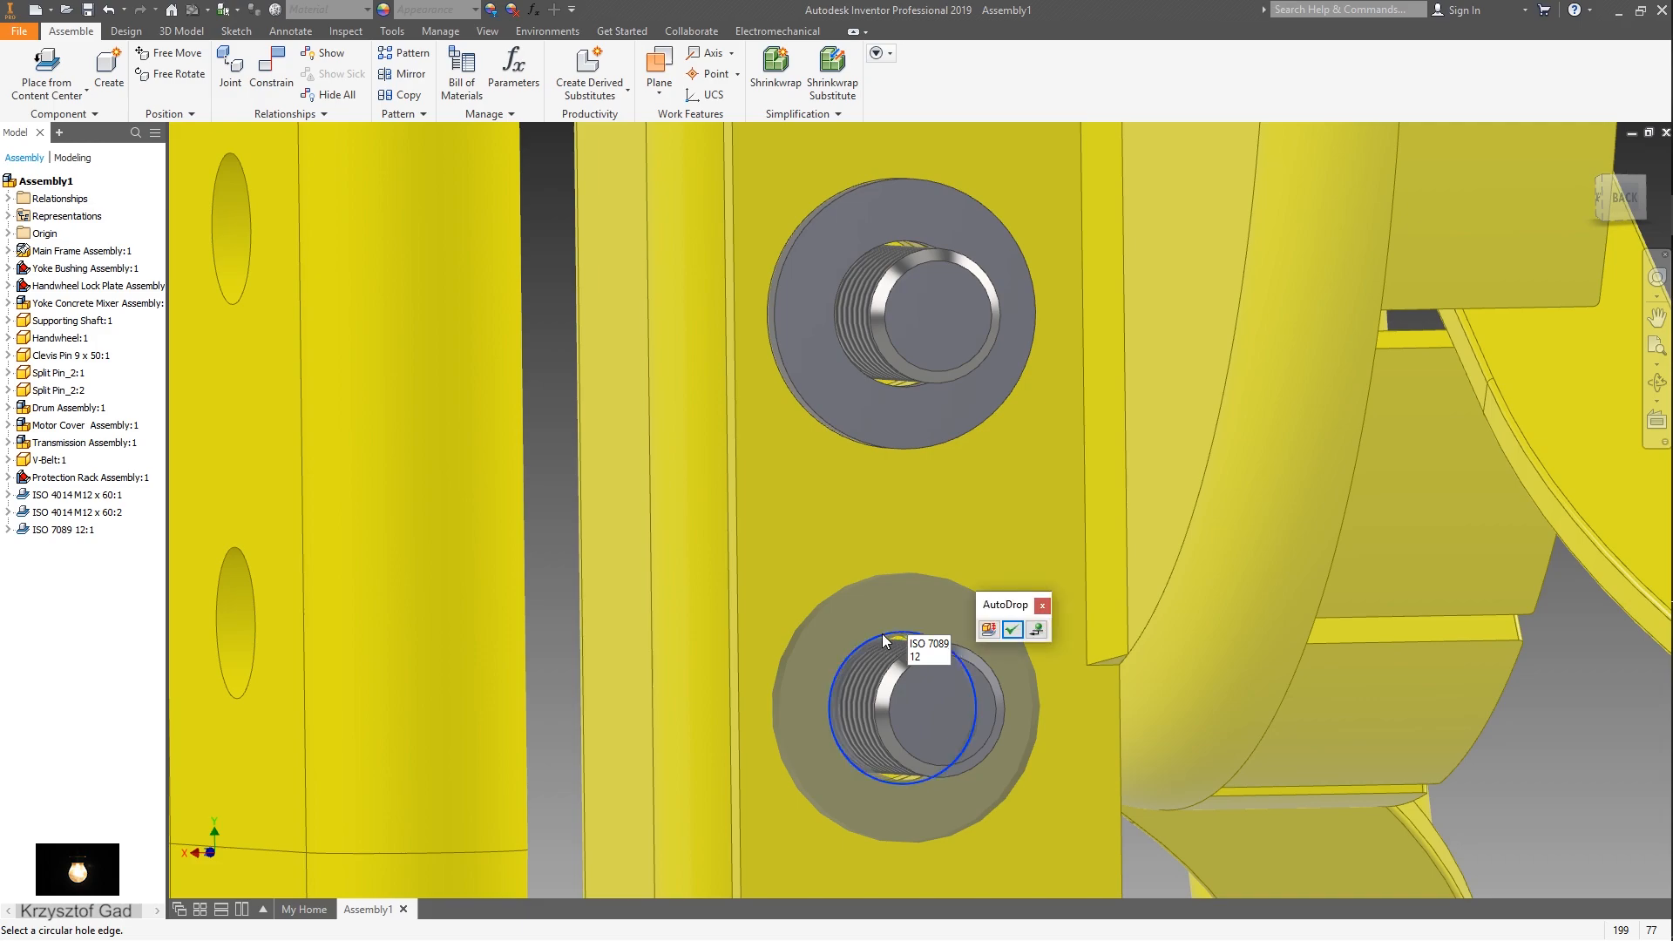
click(1002, 626)
scroll(993, 627, down, 5)
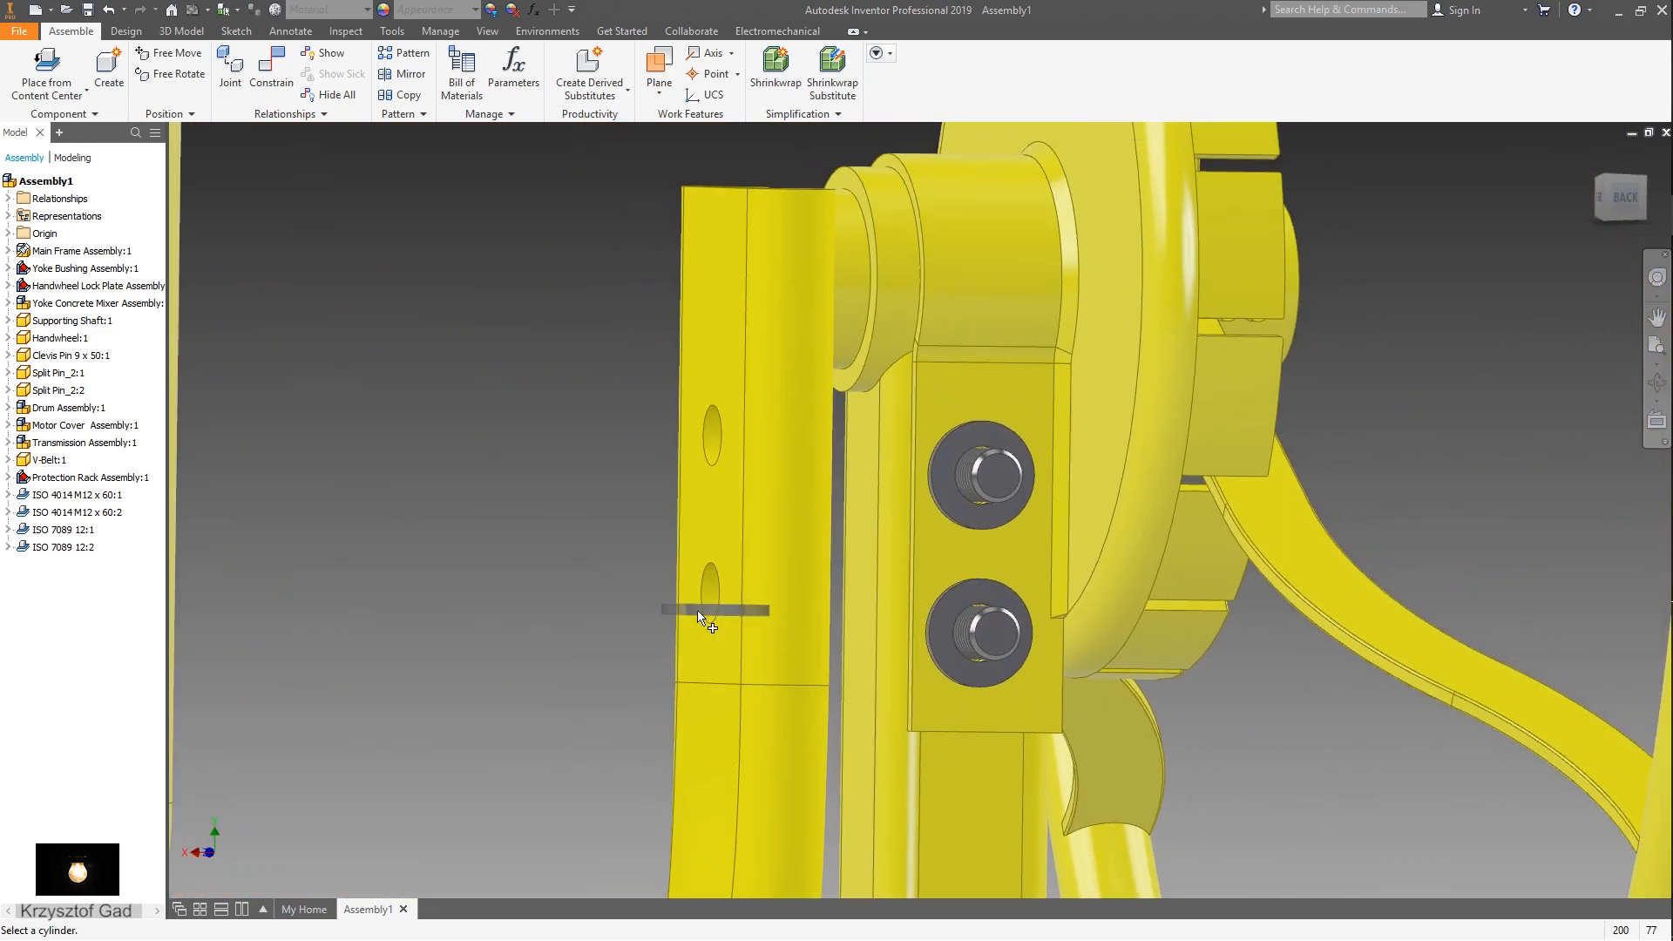
- Choose the ISO 4032 hex nut from the Content Center for placement
right_click(642, 582)
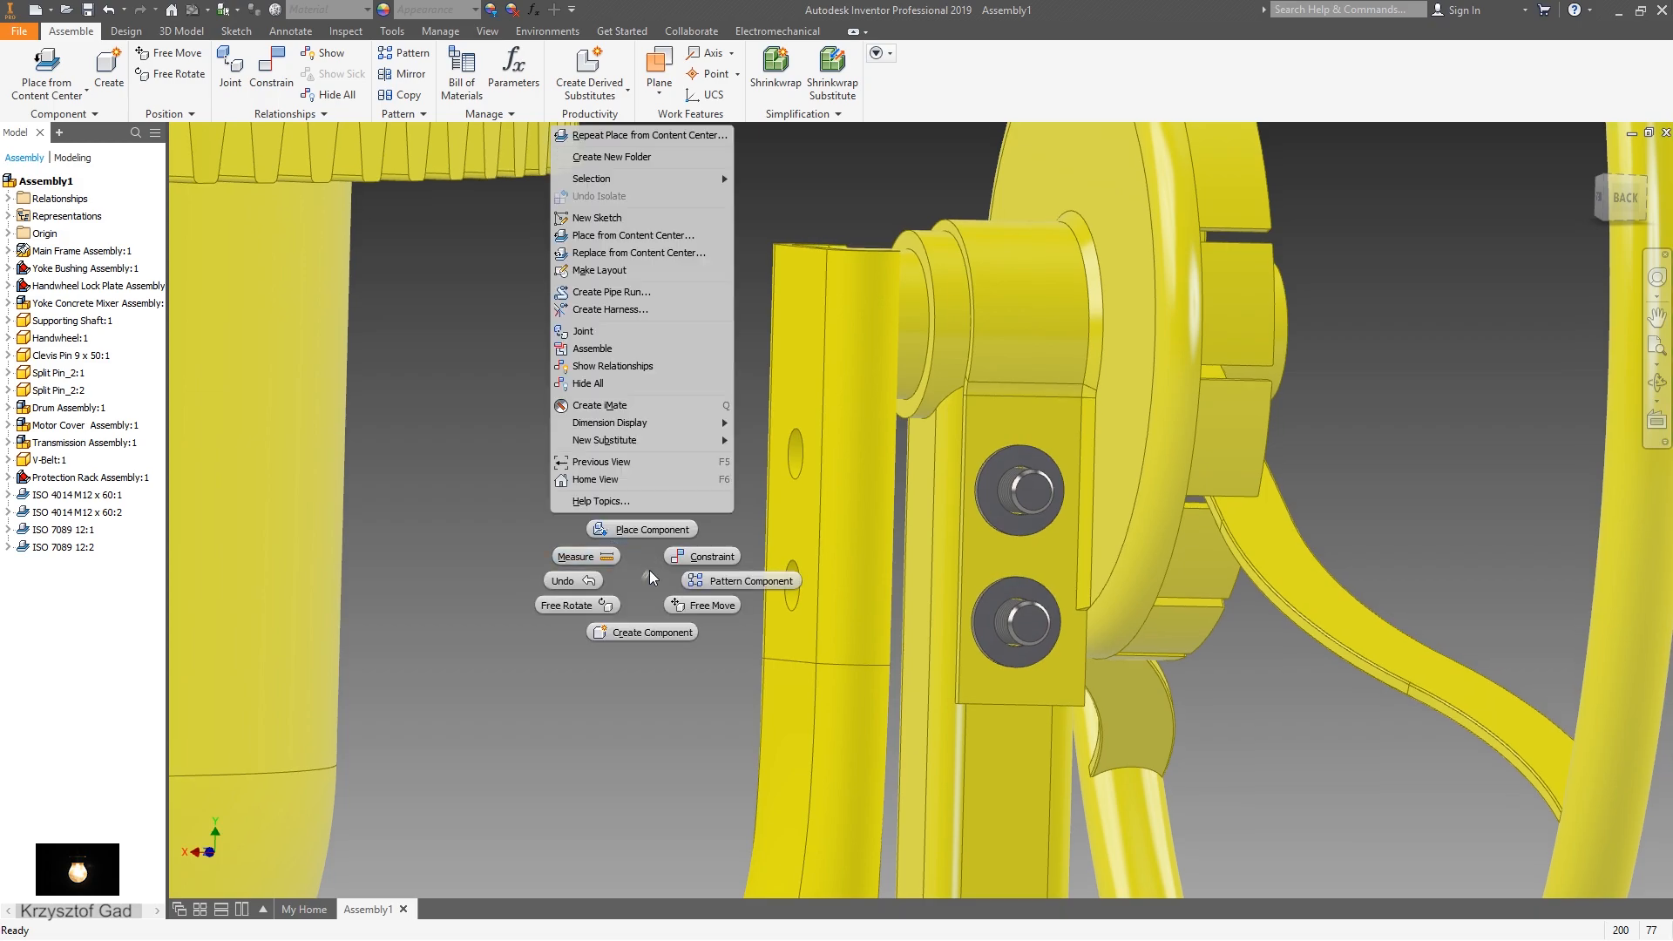
click(650, 570)
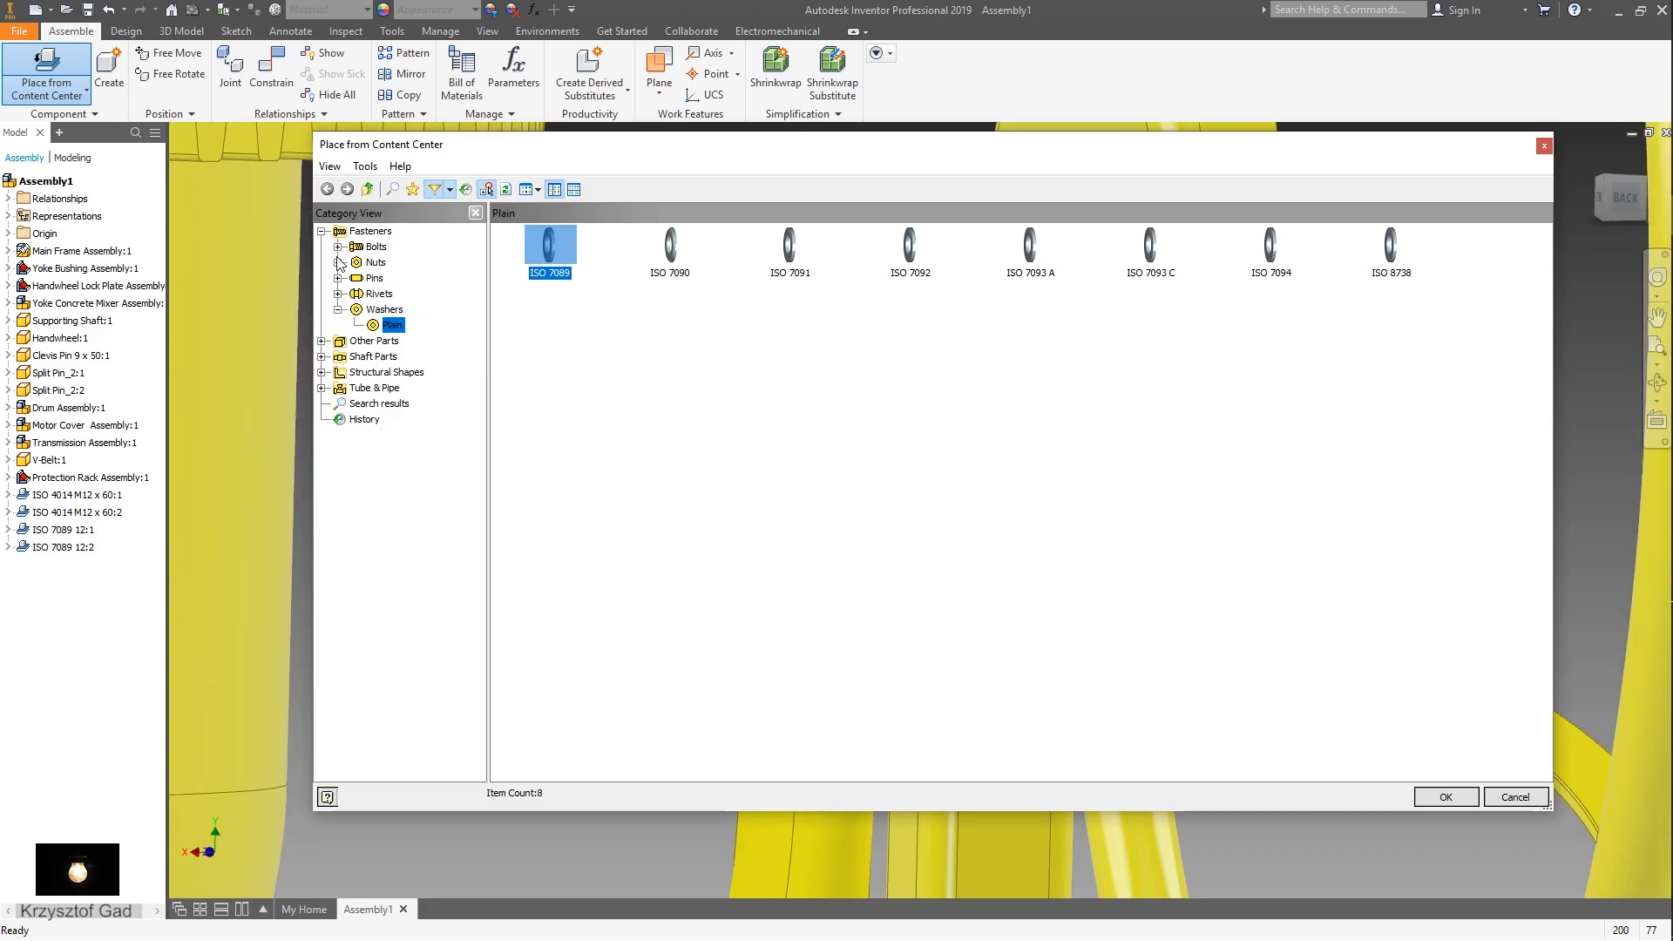
click(338, 262)
click(389, 279)
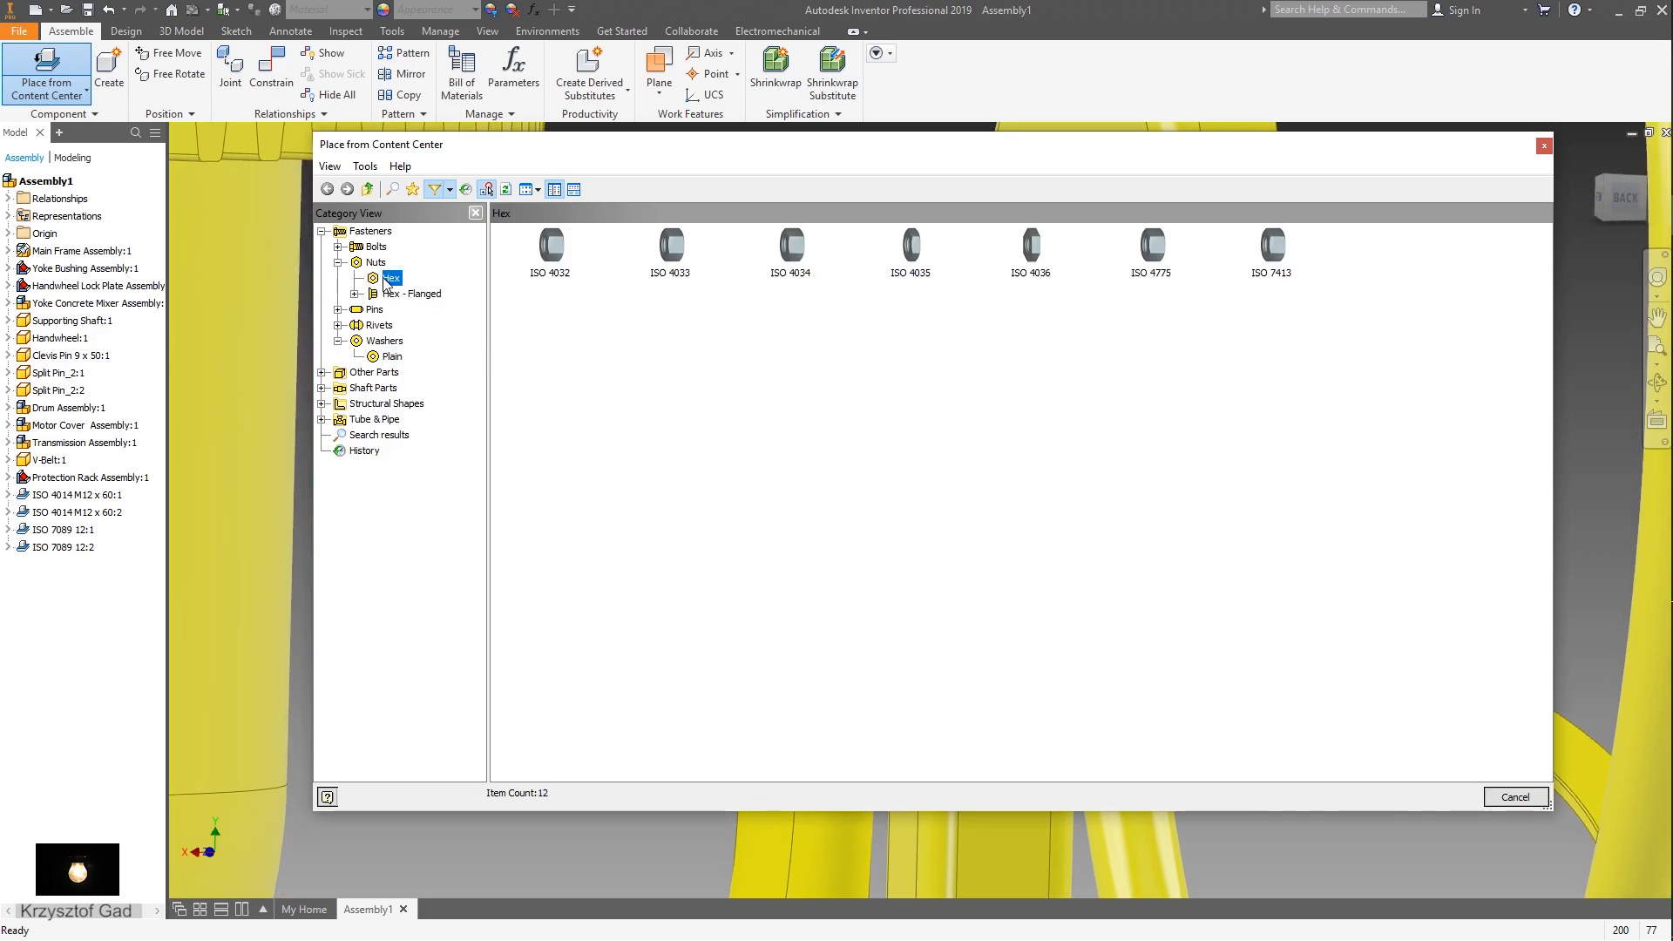
double_click(549, 247)
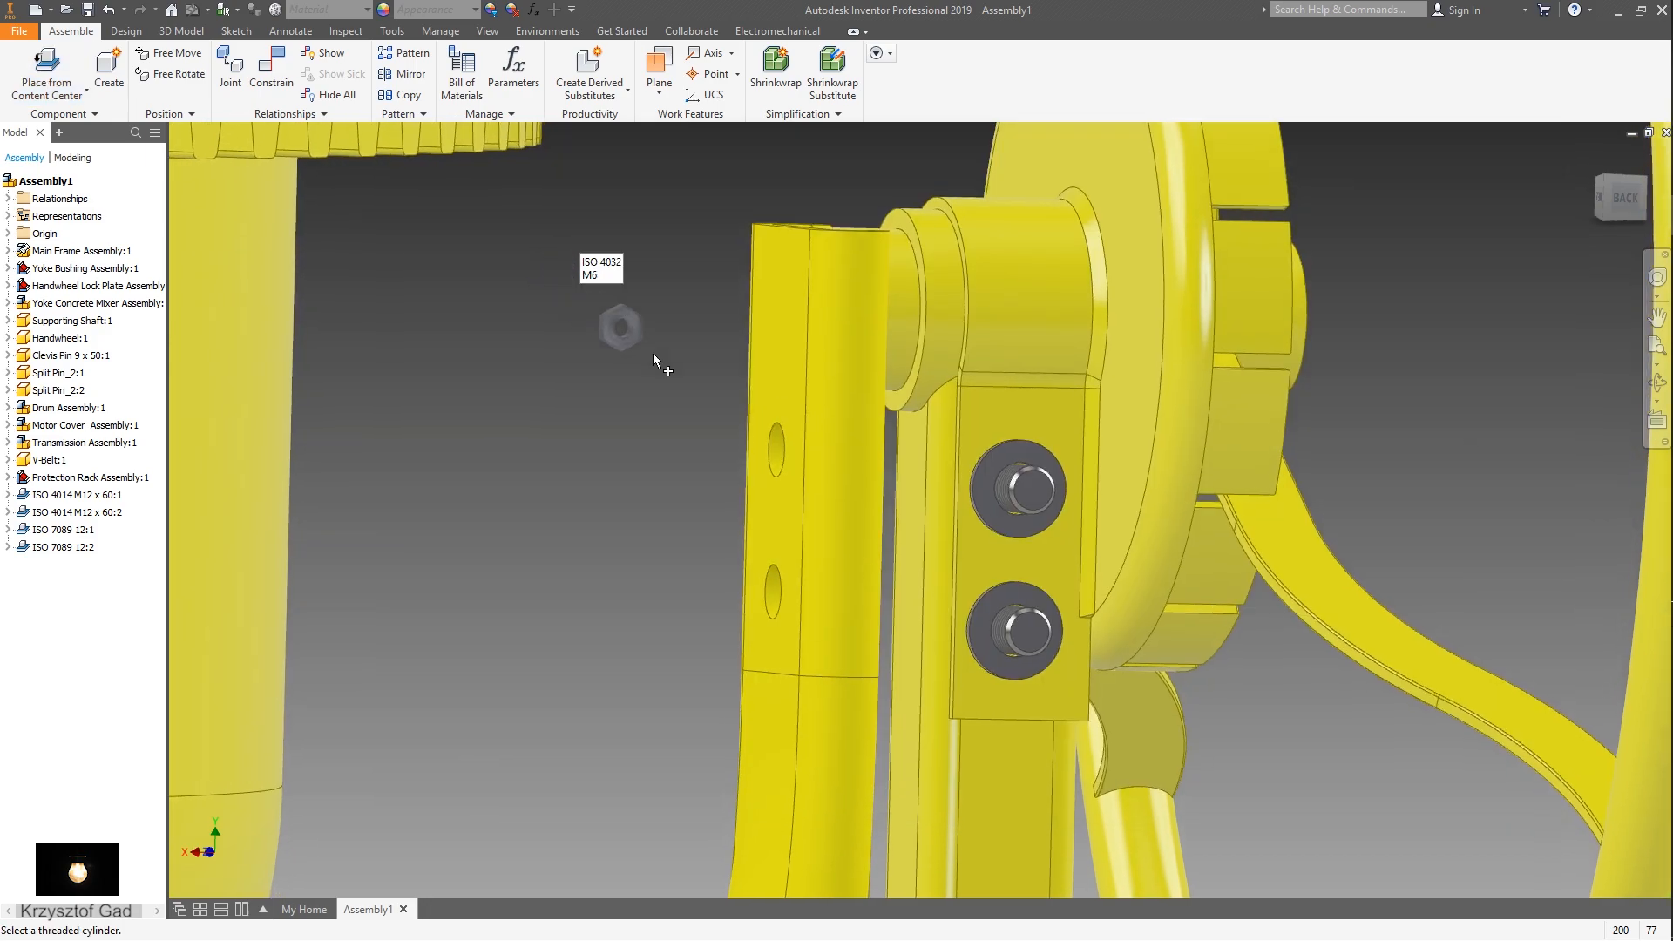
- Place ISO 4032 M12 nuts on both bracket bolts, seated against their washers
scroll(859, 580, up, 5)
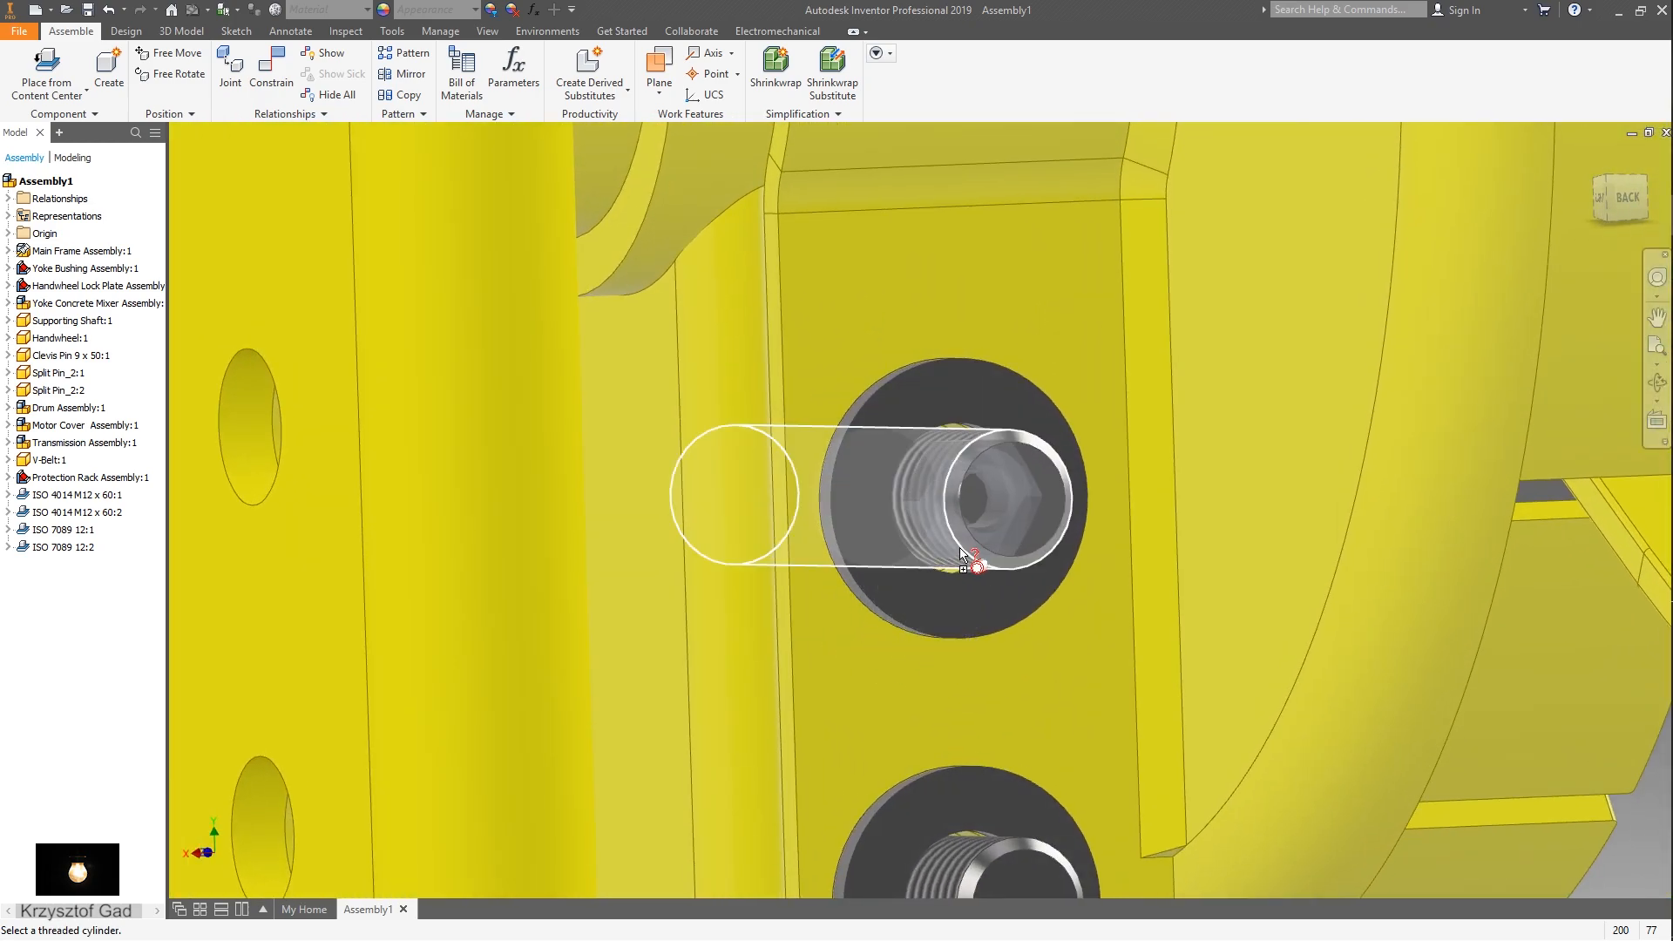
click(961, 552)
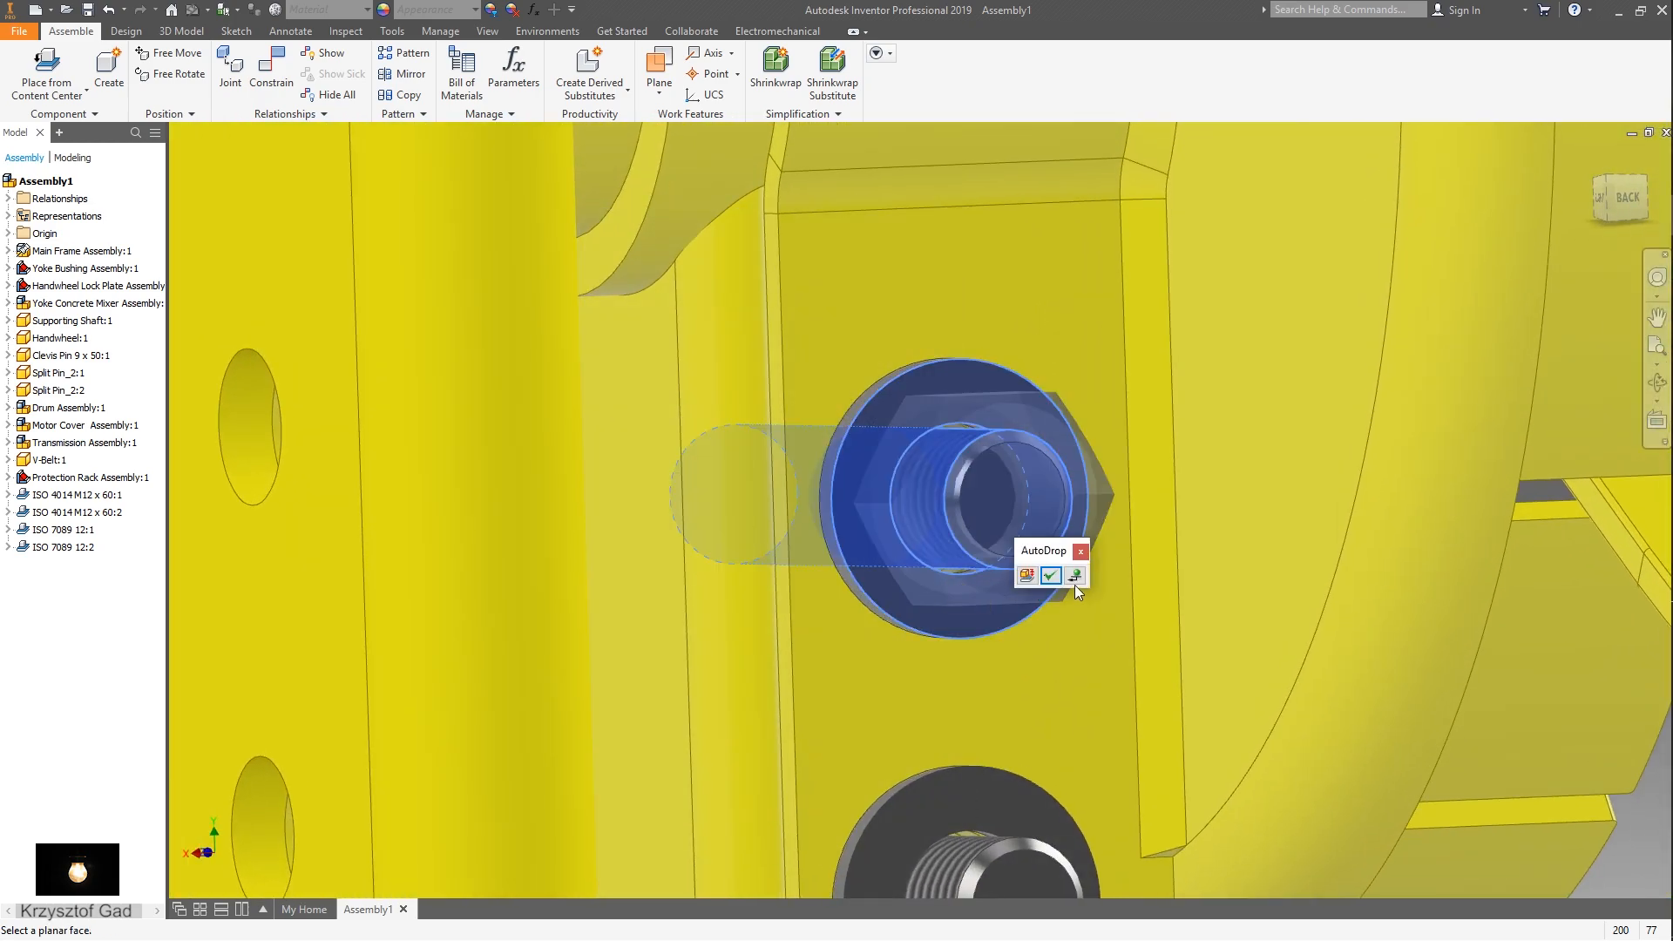
click(1056, 581)
scroll(1051, 577, down, 2)
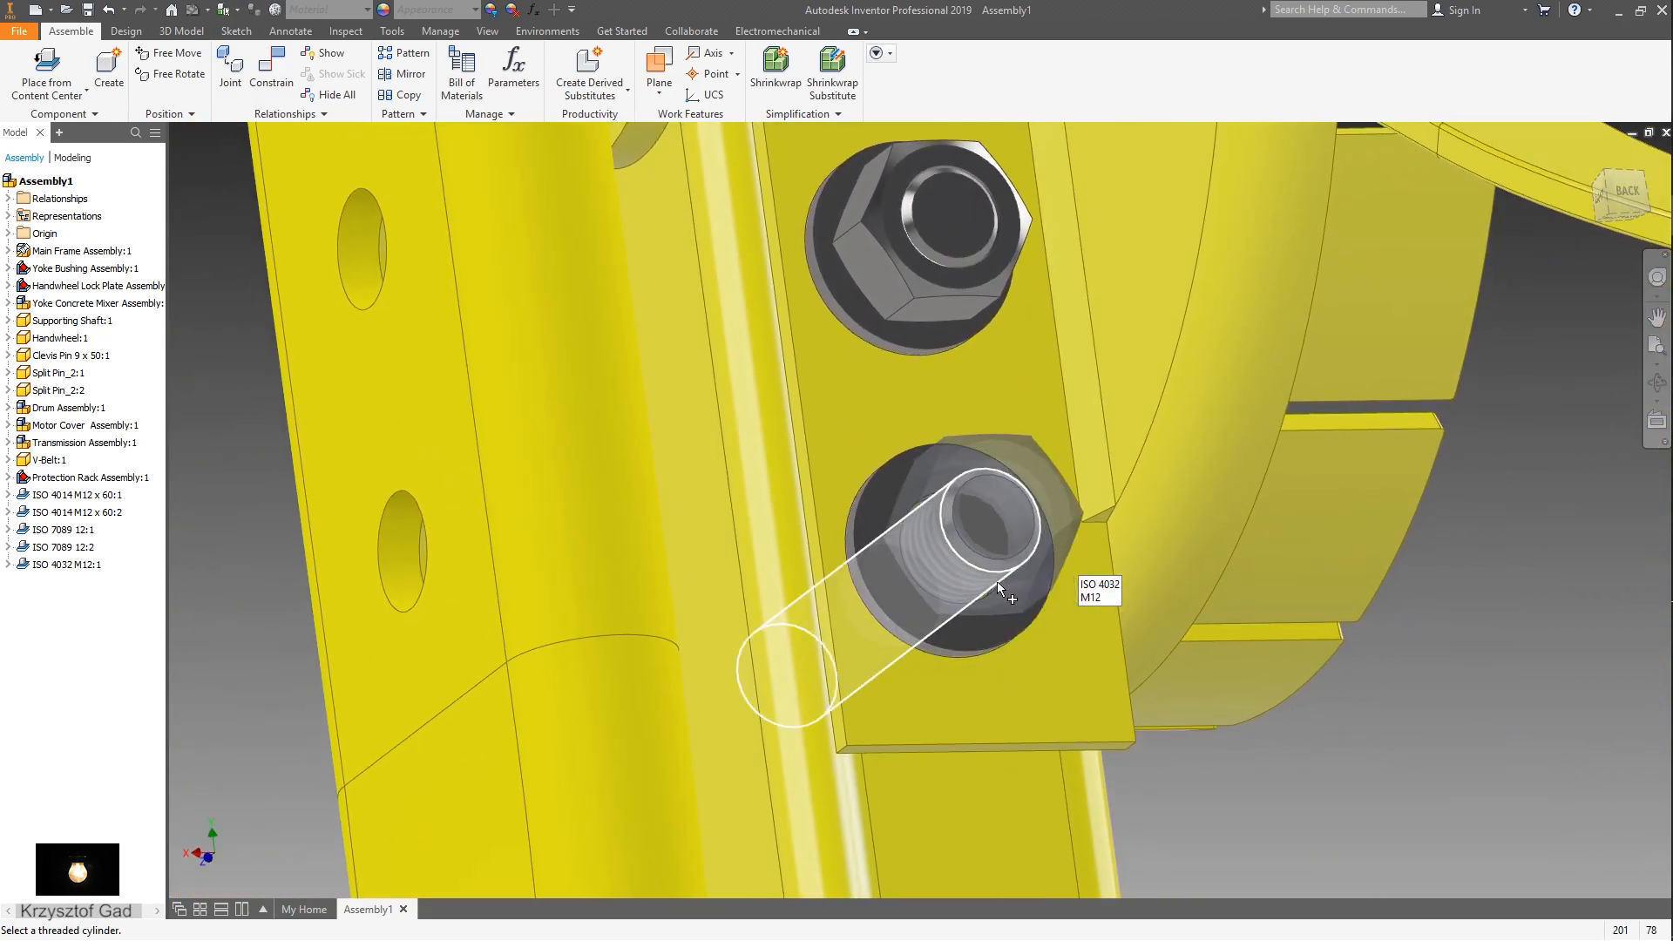
click(921, 604)
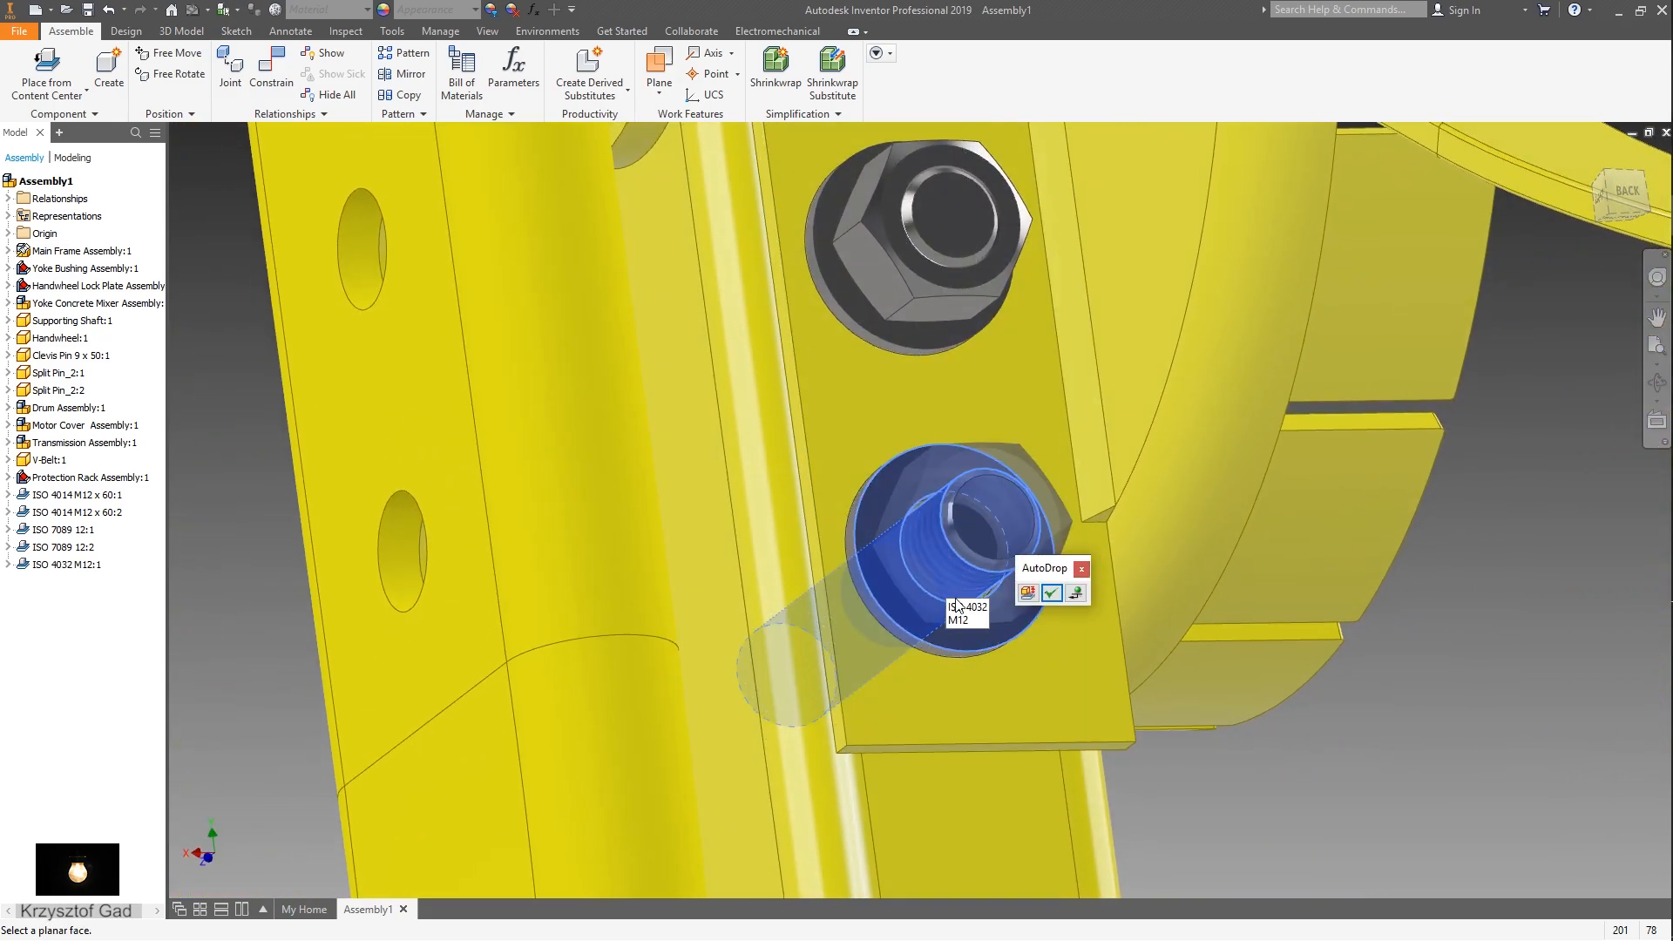
click(1052, 594)
scroll(871, 610, down, 4)
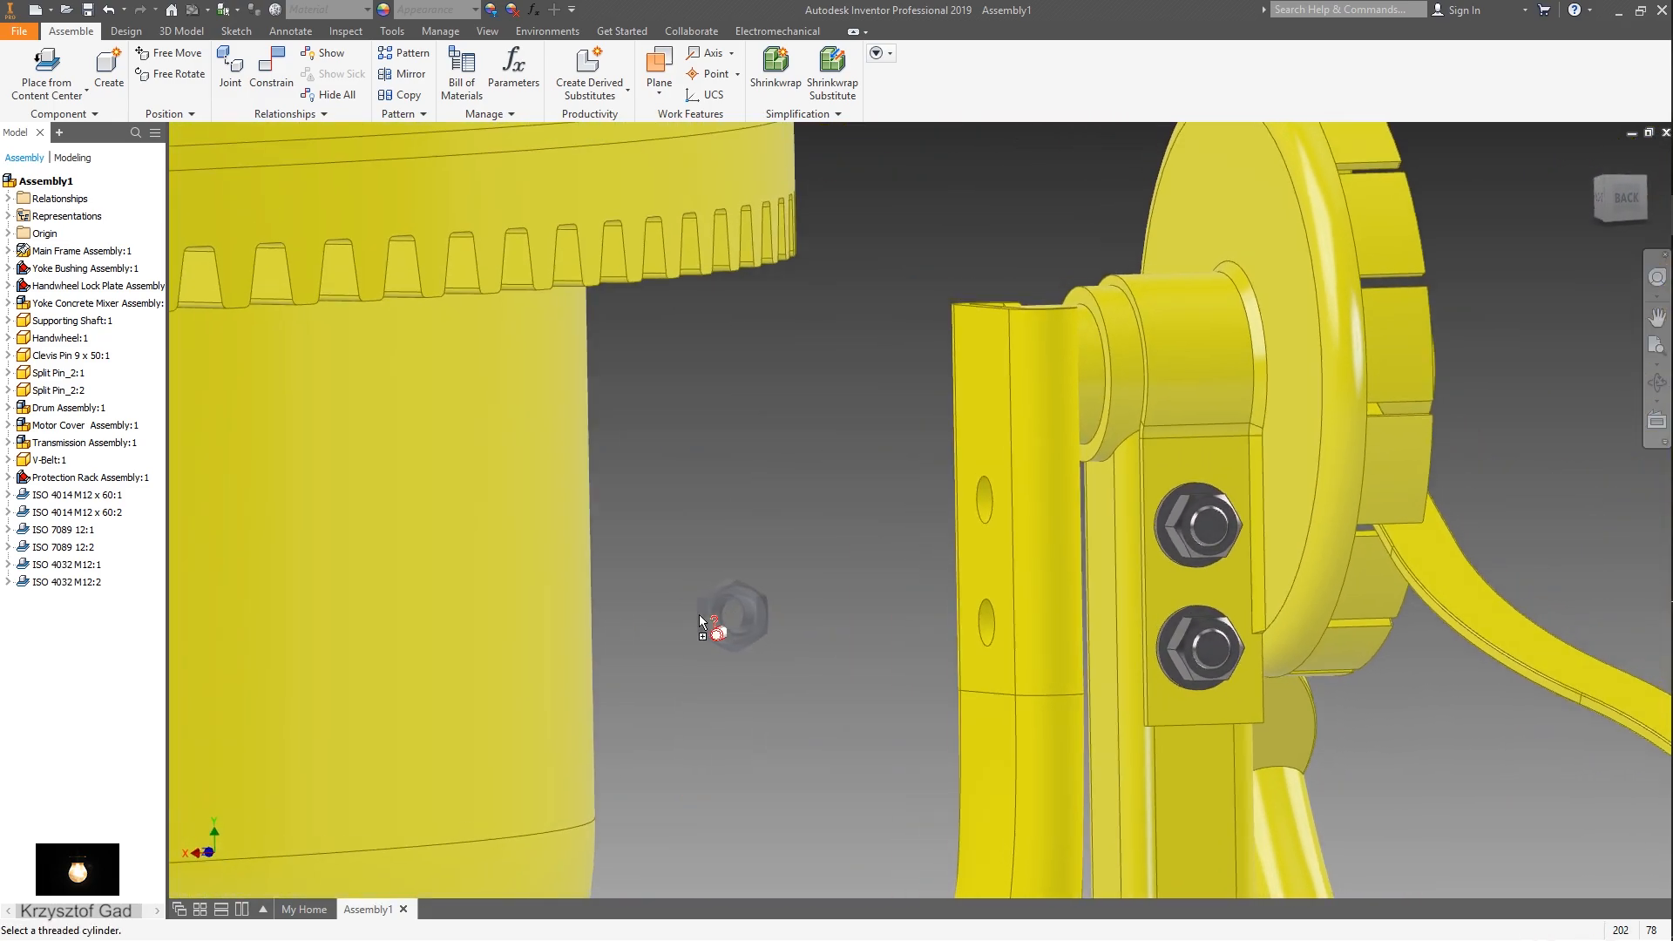
- Choose the ISO 4017 hex head bolt from the Content Center for placement
scroll(784, 620, down, 1)
shift+middle_drag(796, 624, 736, 619)
right_click(736, 623)
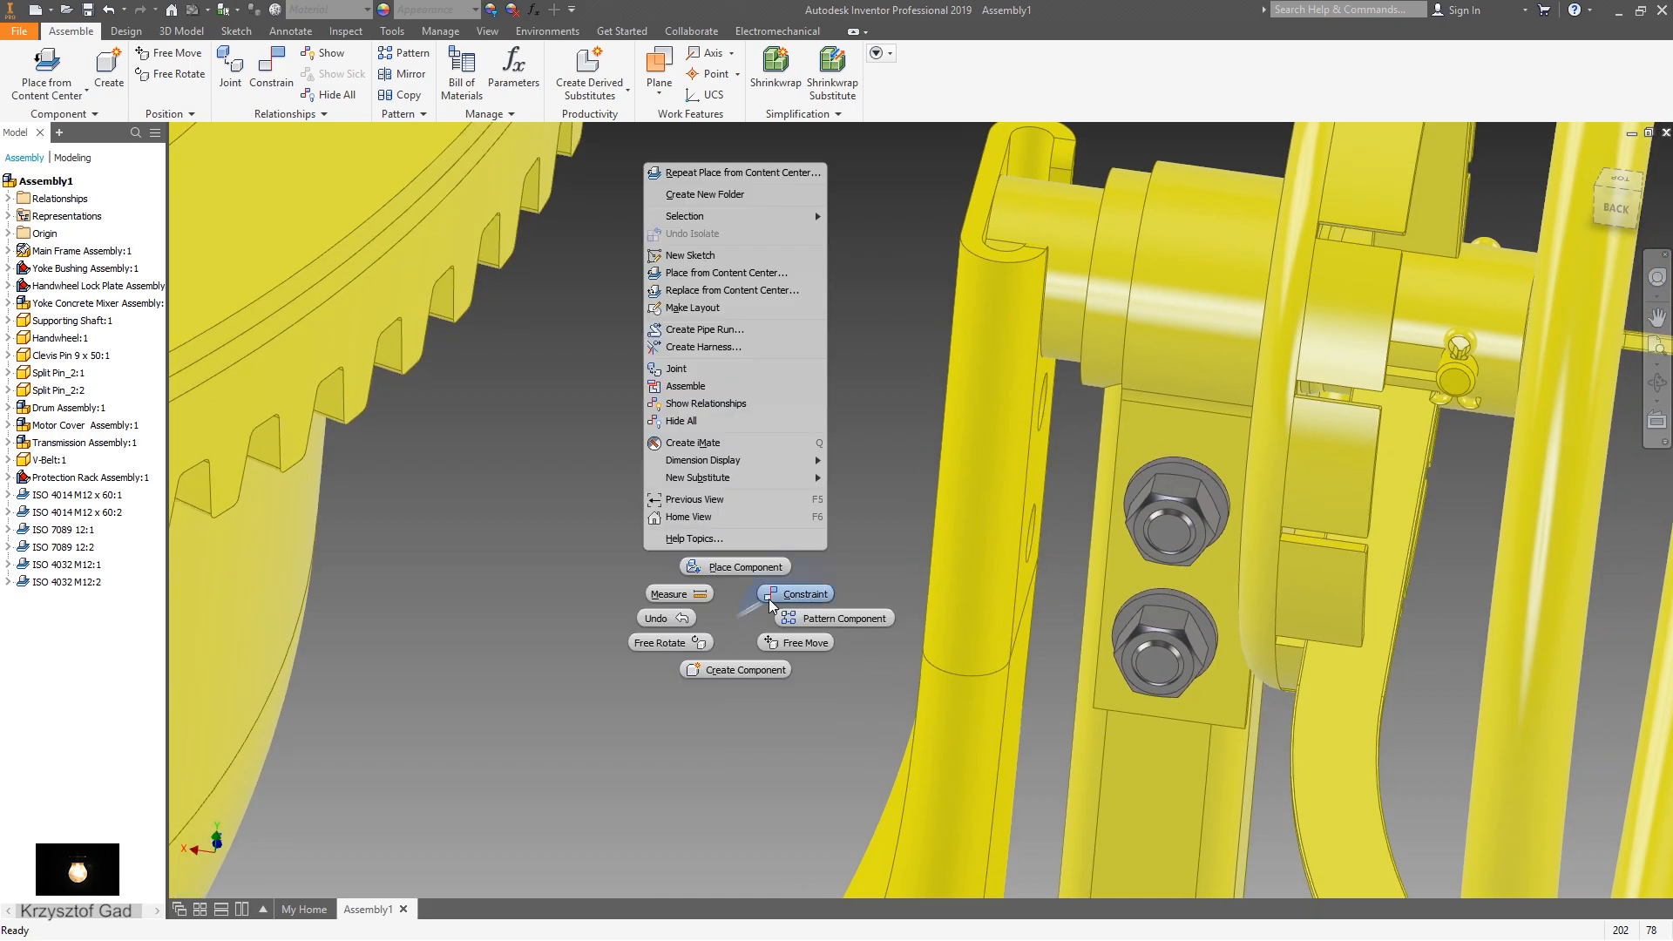
click(569, 495)
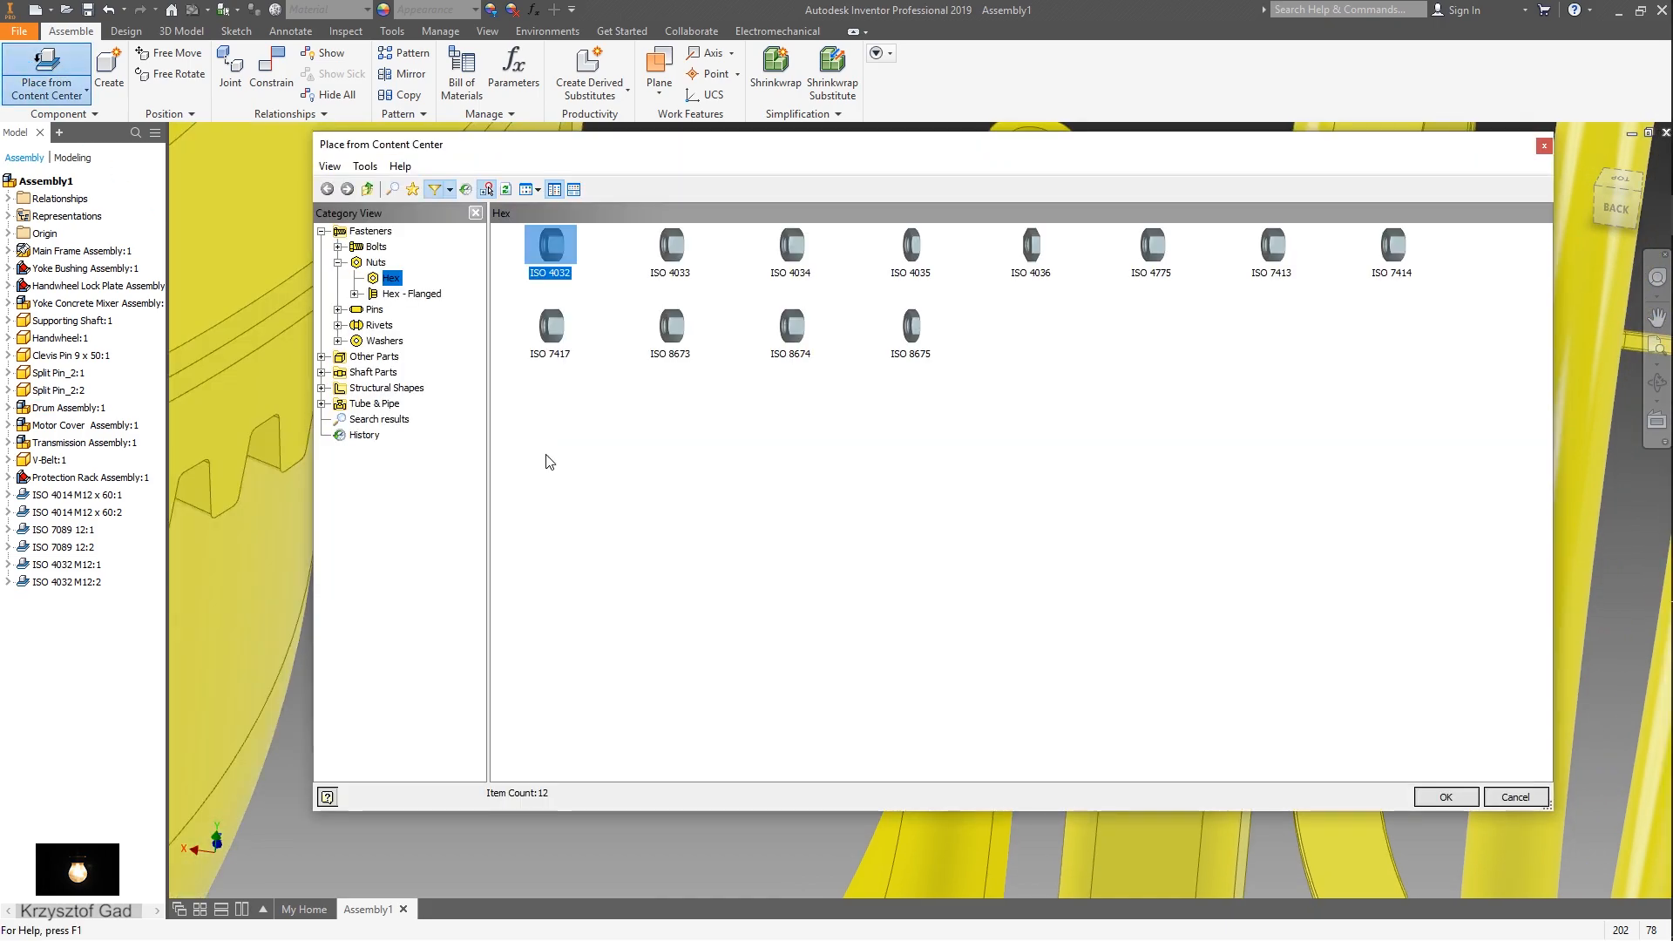
click(381, 249)
double_click(655, 251)
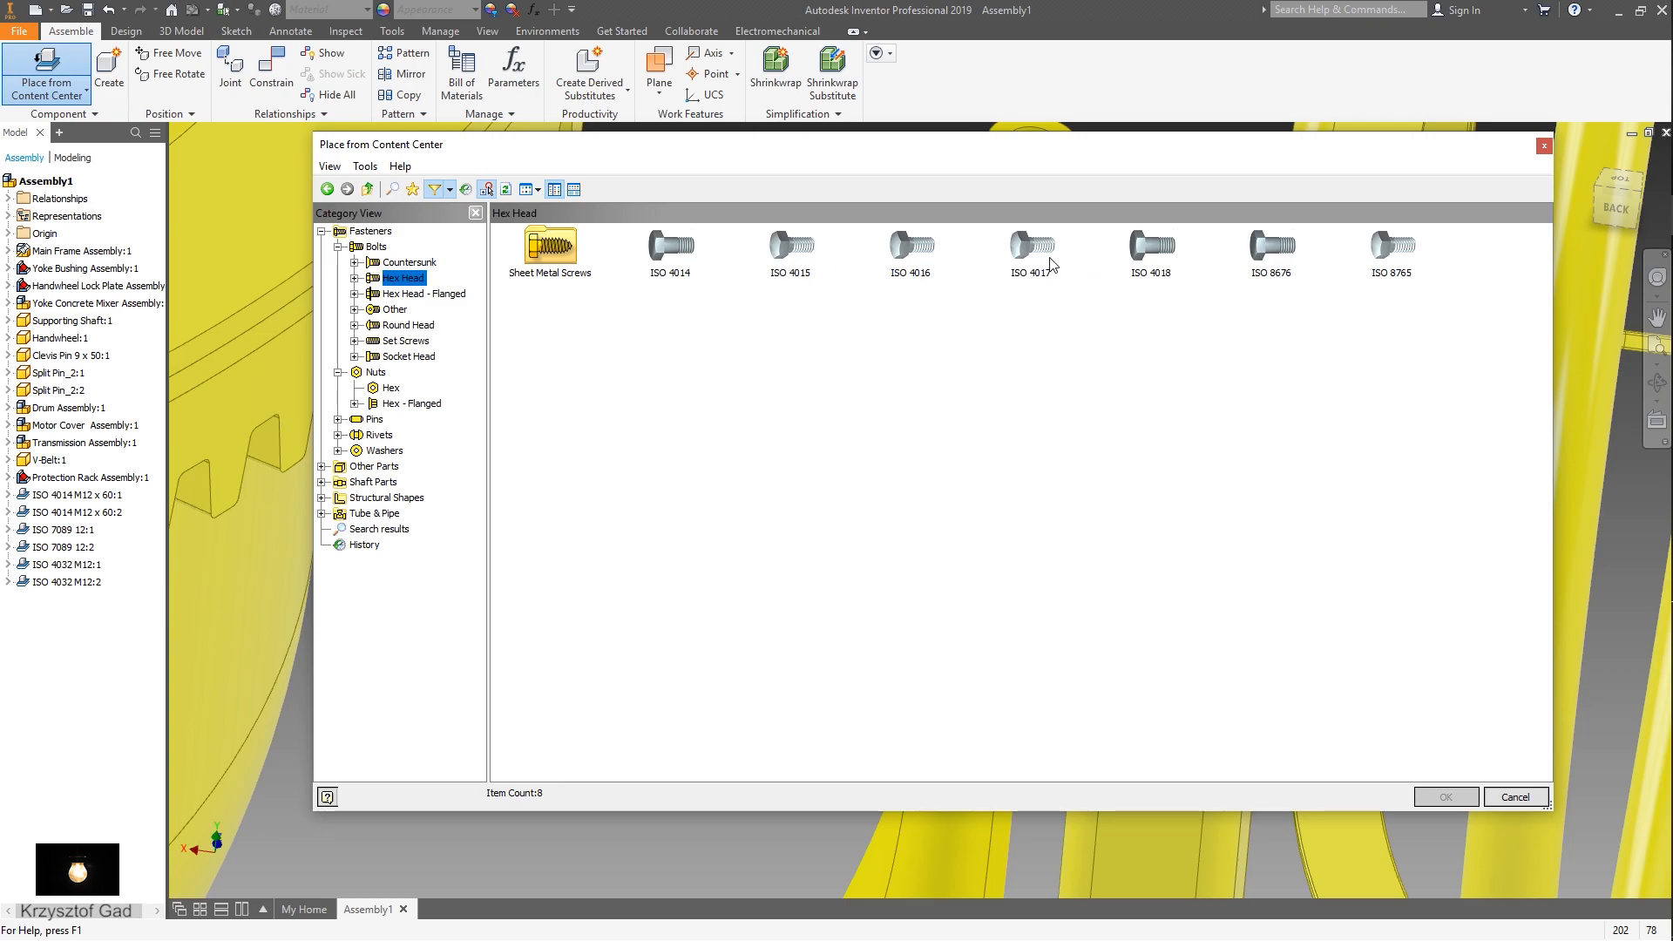
double_click(1049, 258)
- Insert ISO 4017 M12 x 35 bolts into the two holes of the yoke arm beside the bushing bracket
scroll(1026, 453, down, 5)
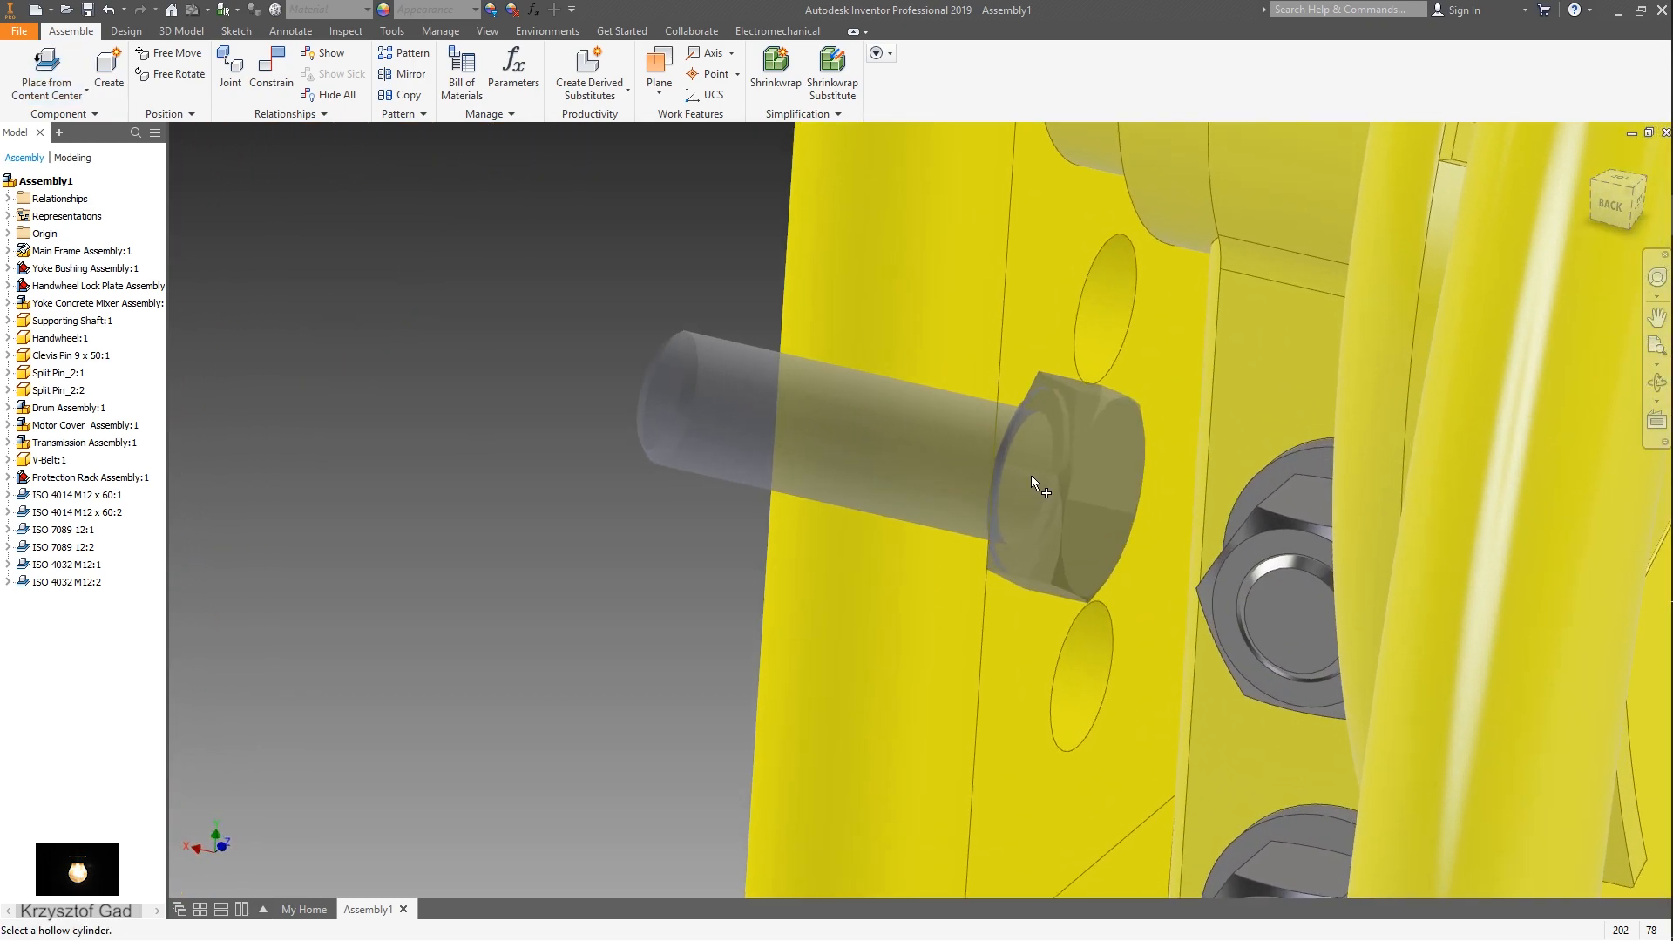
click(1141, 359)
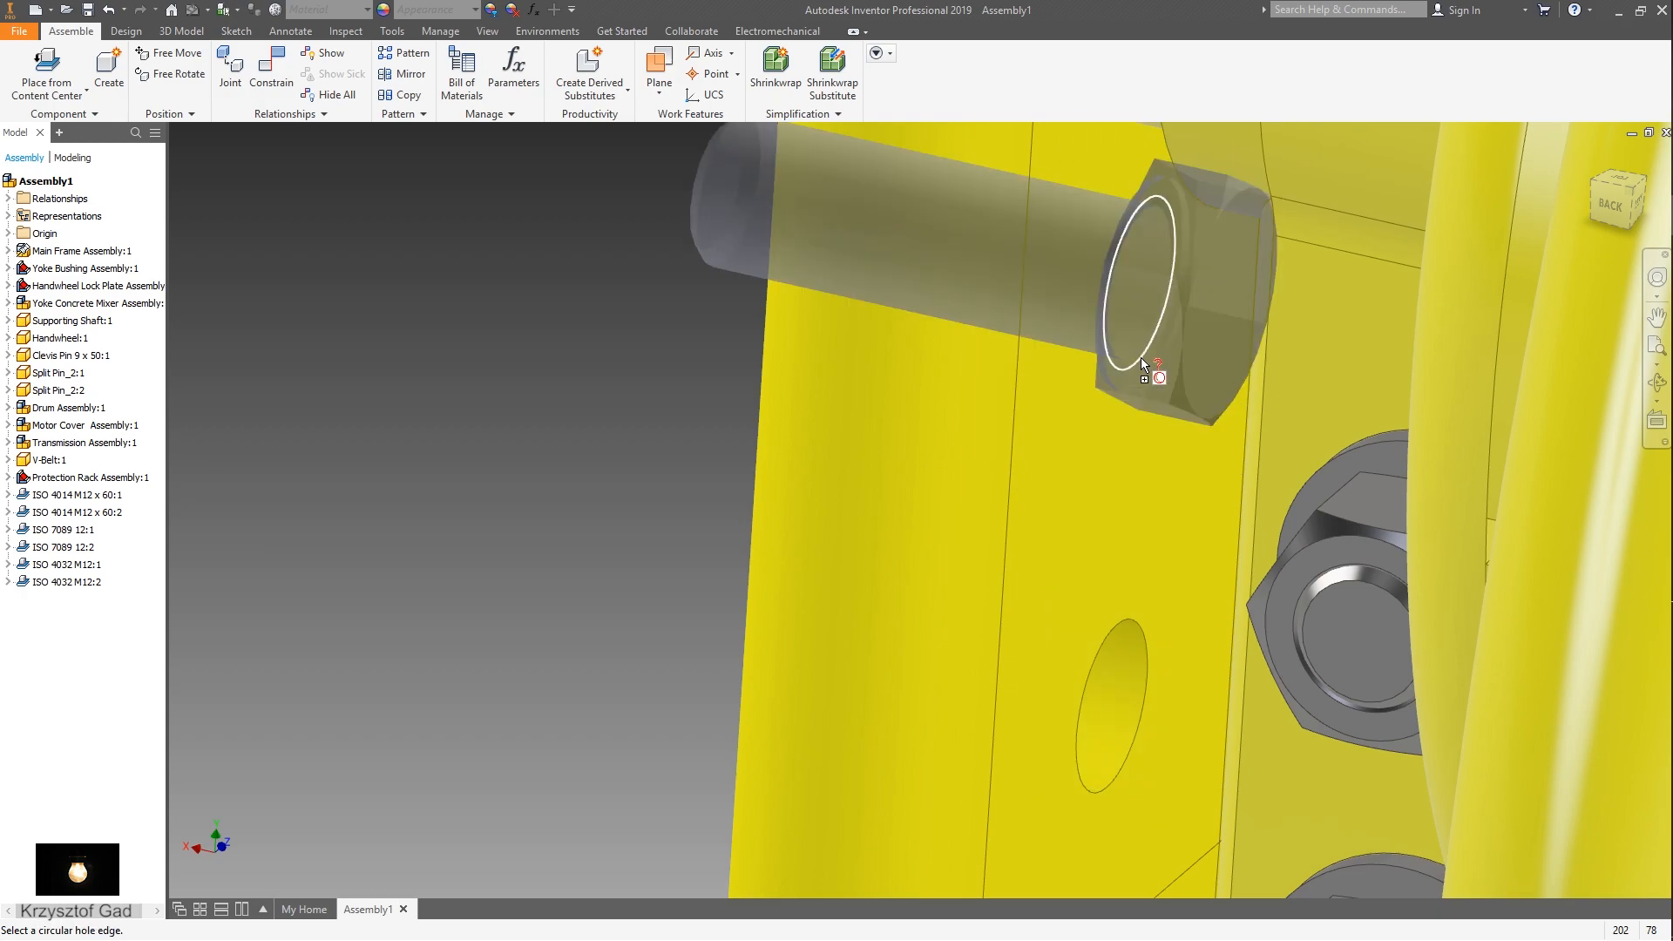
click(1143, 357)
click(1250, 352)
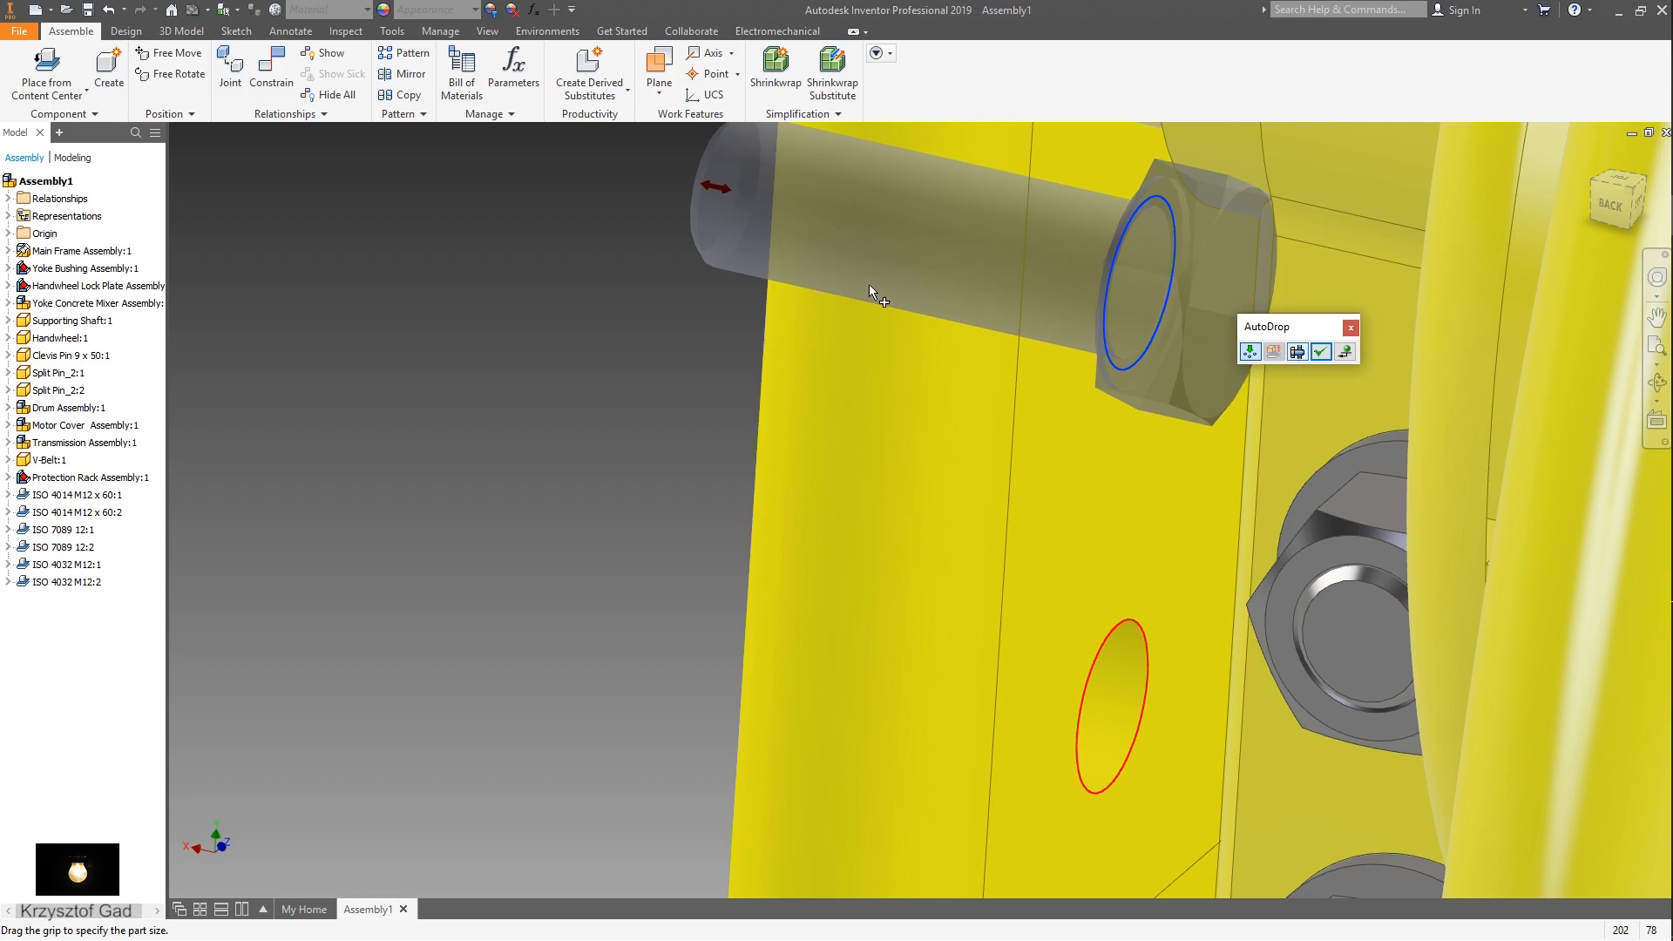
key(F5)
mouse_move(937, 389)
mouse_down()
mouse_move(911, 390)
mouse_move(943, 385)
mouse_up()
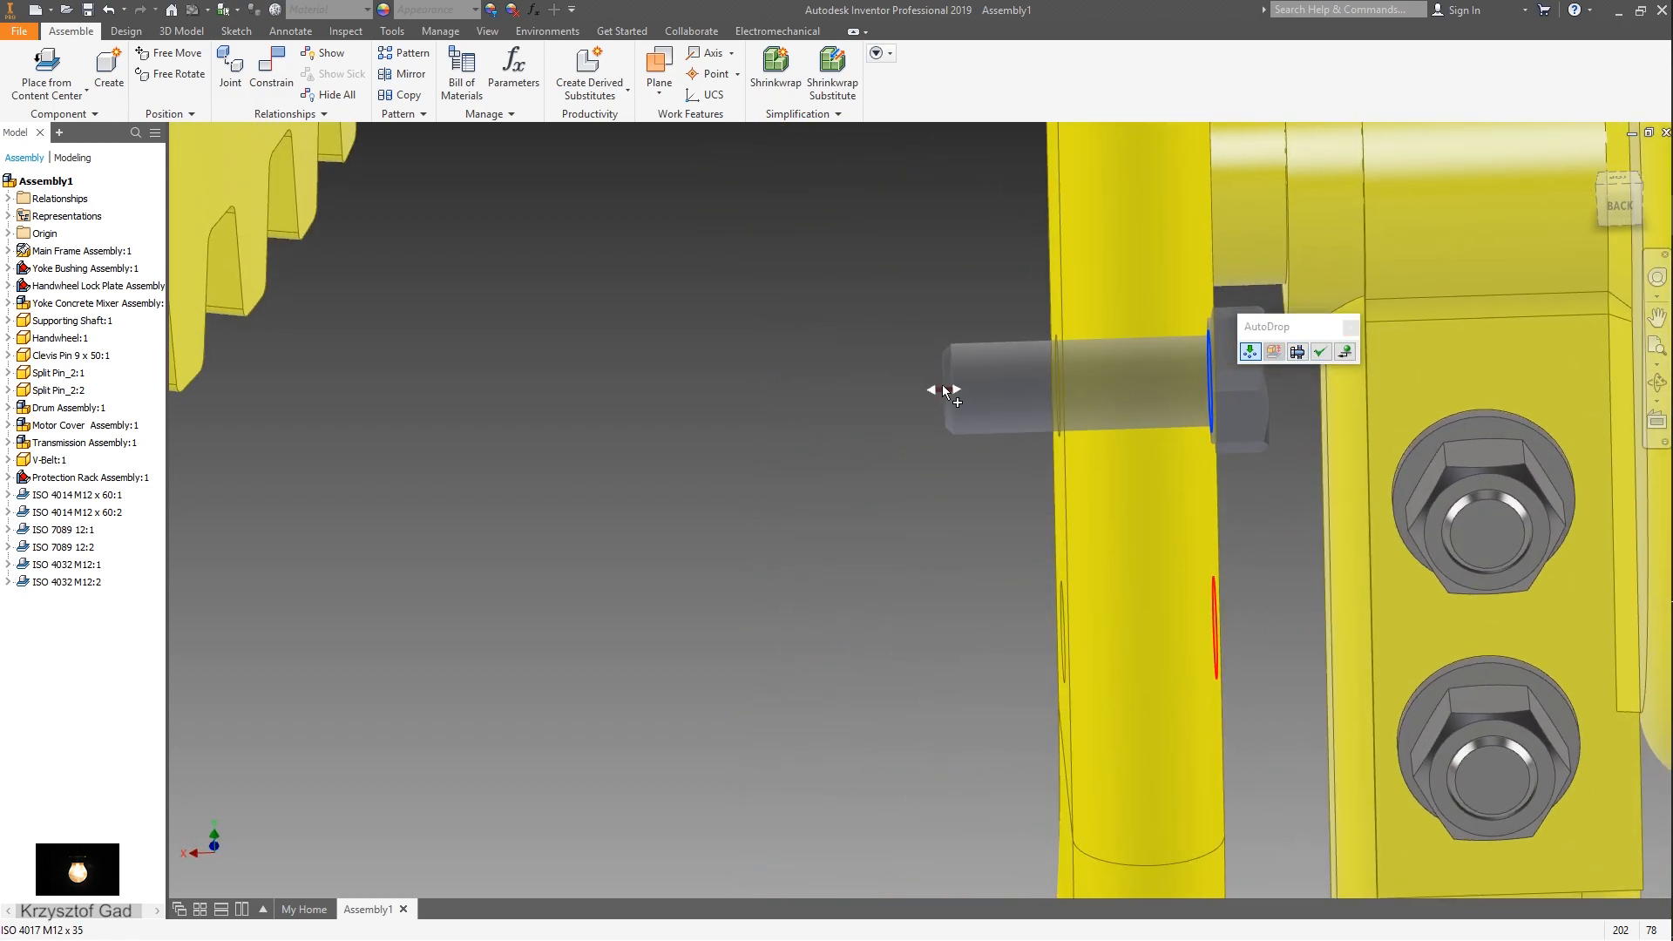
click(1321, 353)
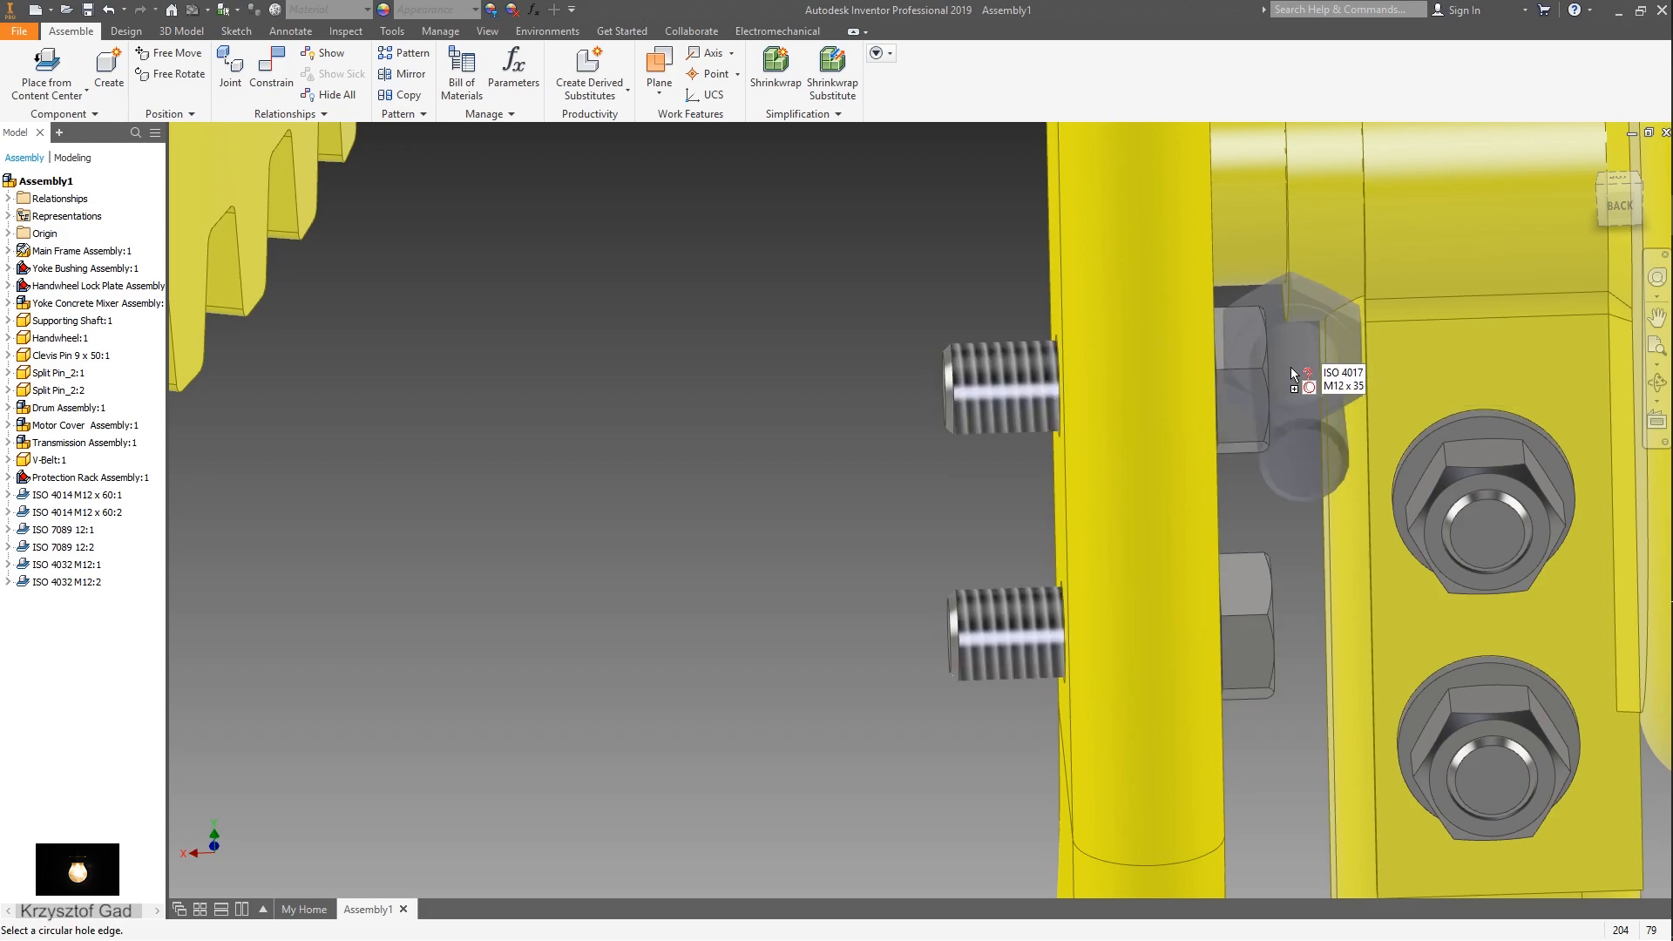
key(Escape)
- Choose the ISO 4161 flanged hex nut from the Content Center for placement
right_click(755, 460)
key(Escape)
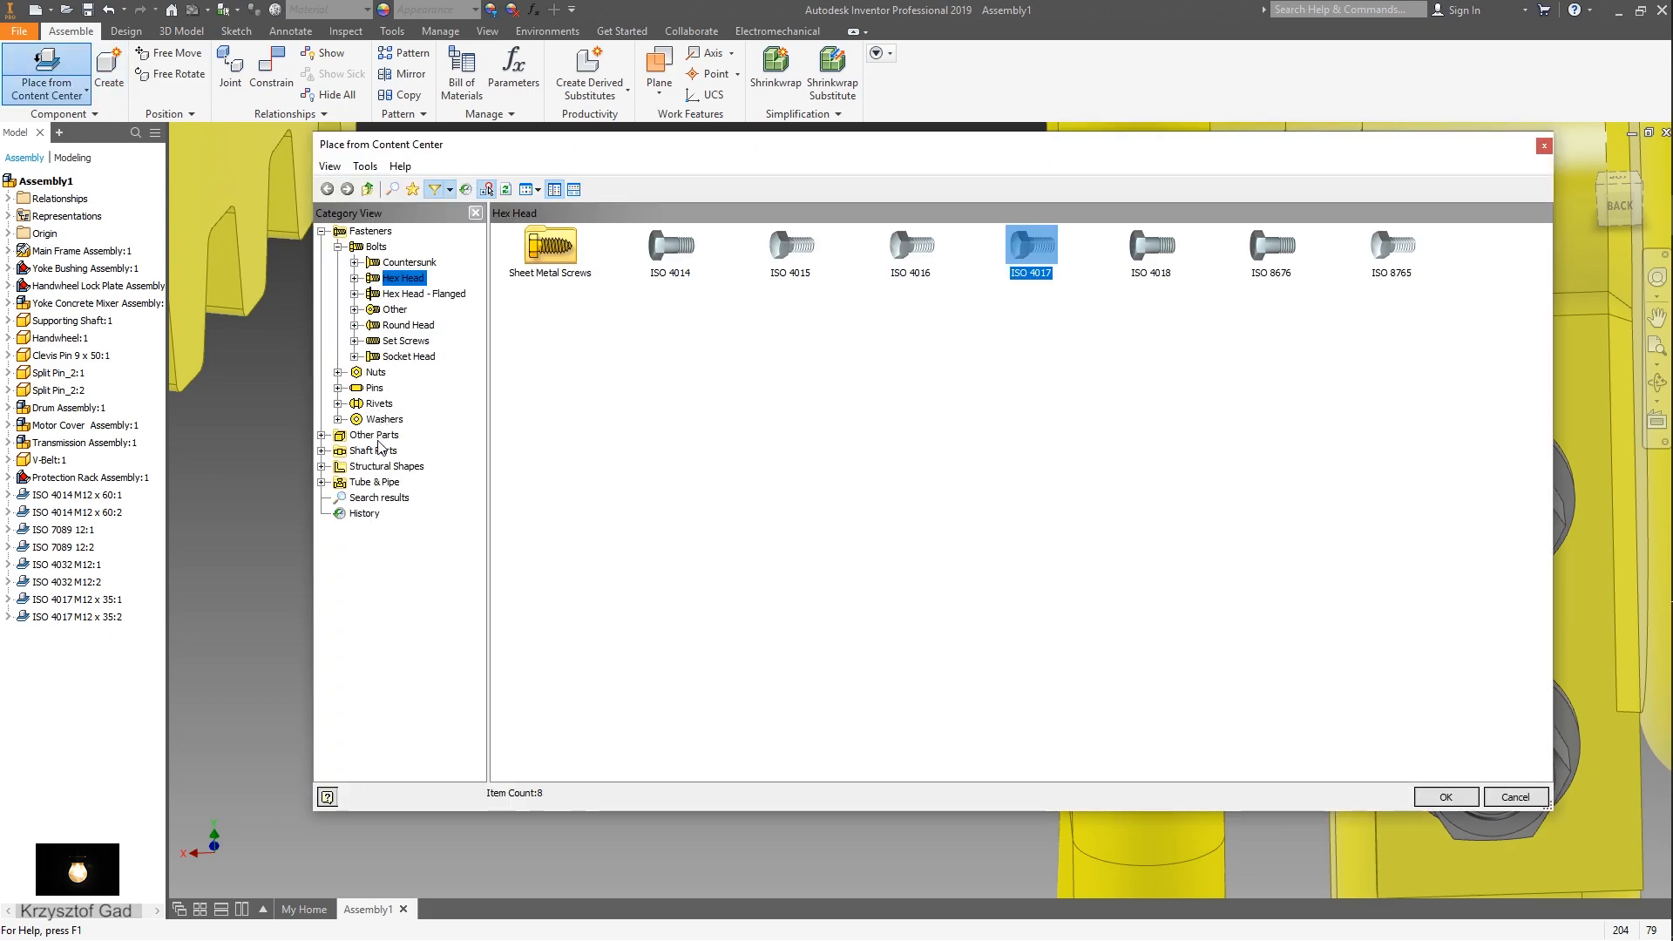
click(375, 372)
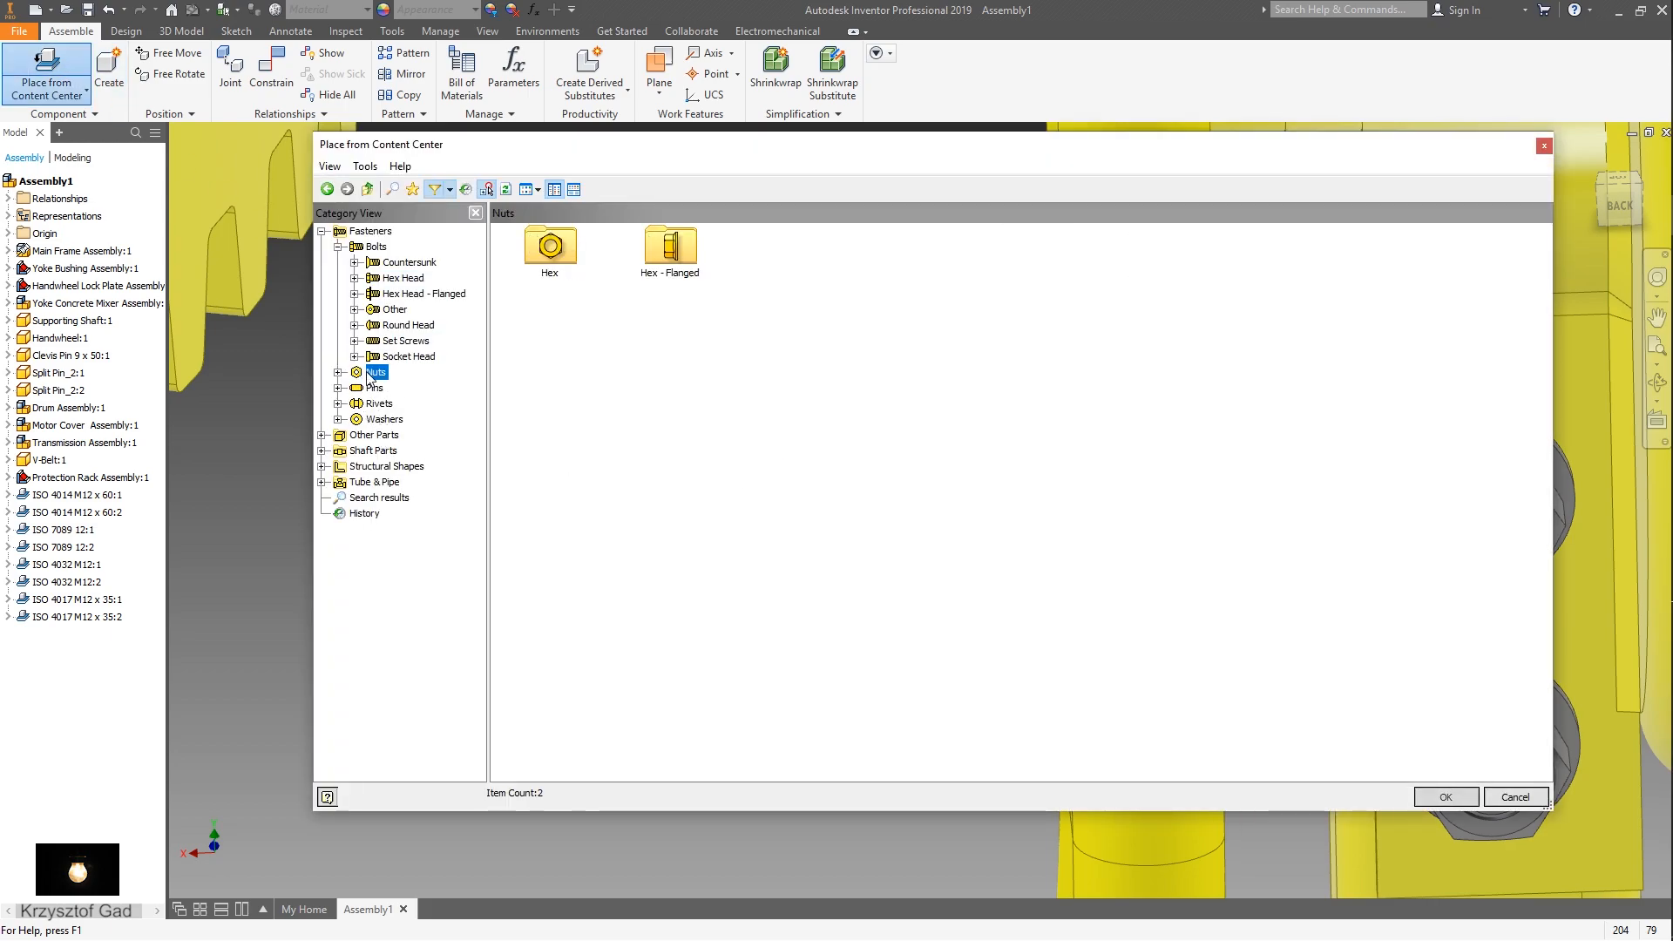
double_click(670, 248)
double_click(556, 260)
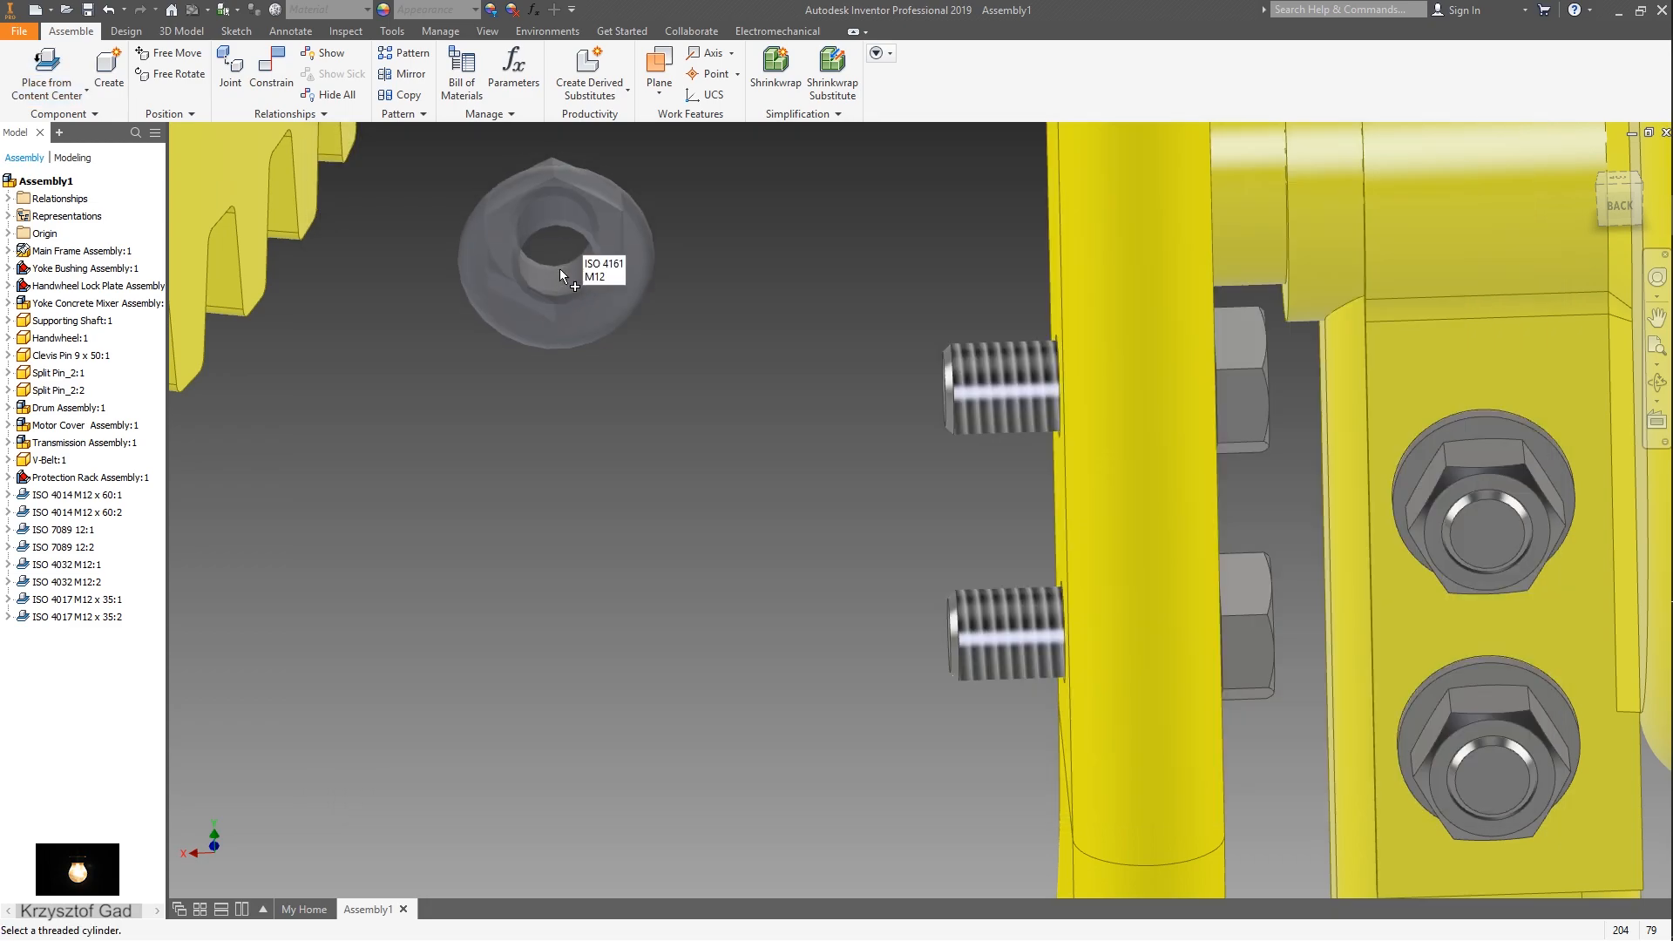
- Place ISO 4161 M12 flanged nuts on both yoke arm bolts, seated against the arm's flat face
scroll(960, 489, up, 3)
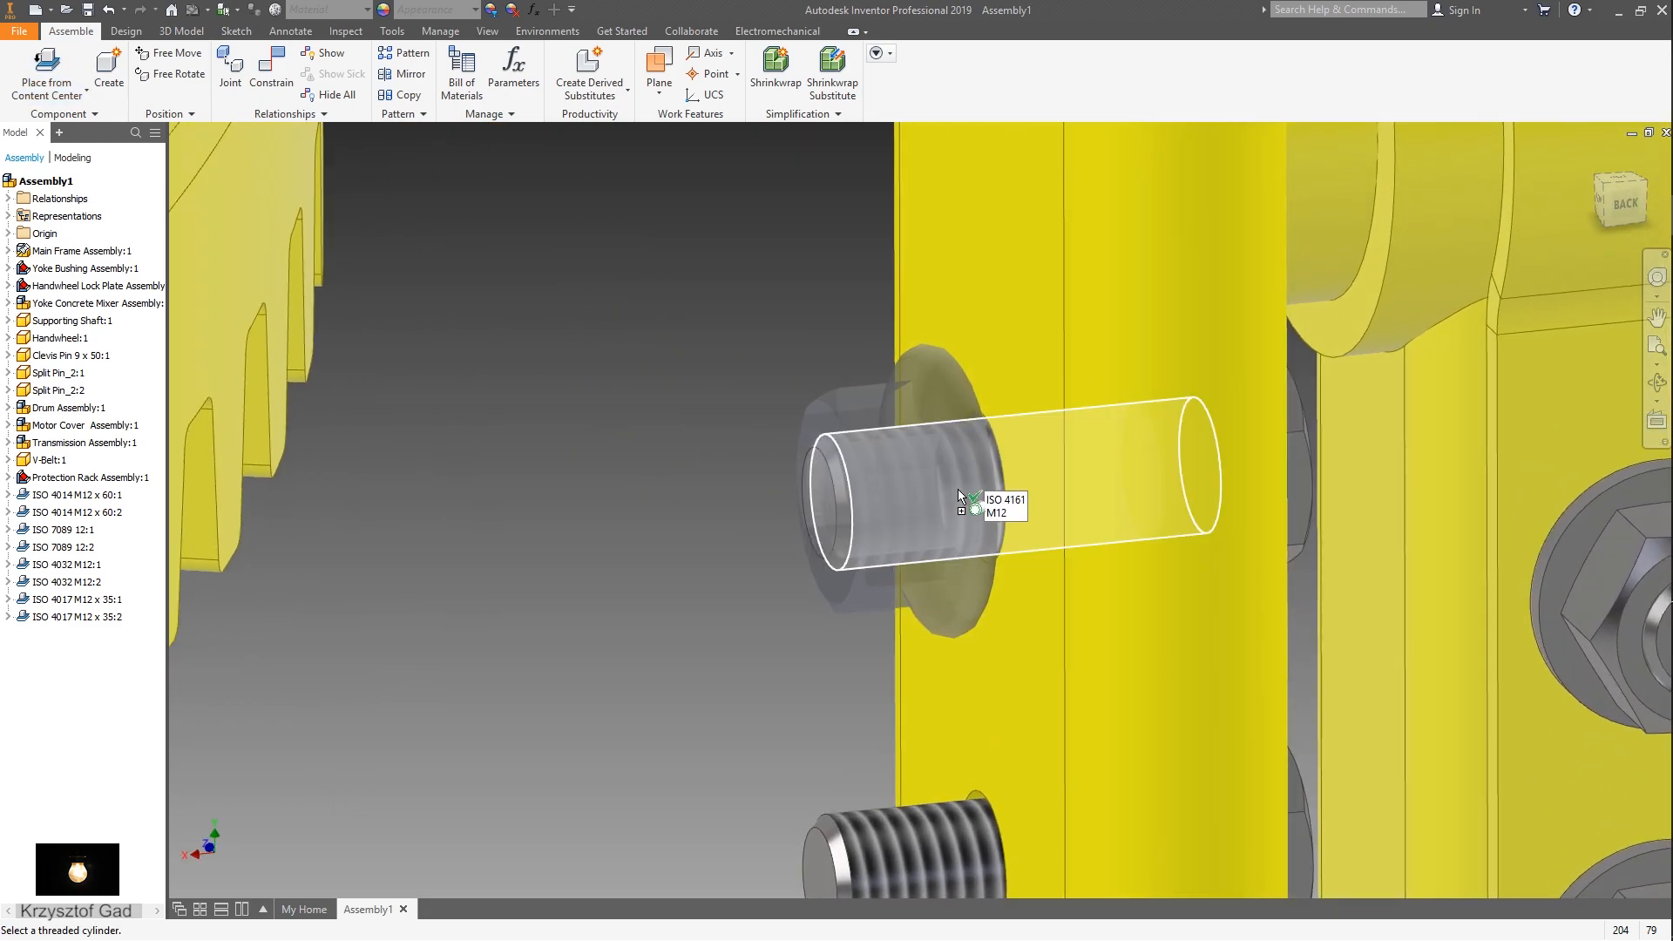
click(959, 489)
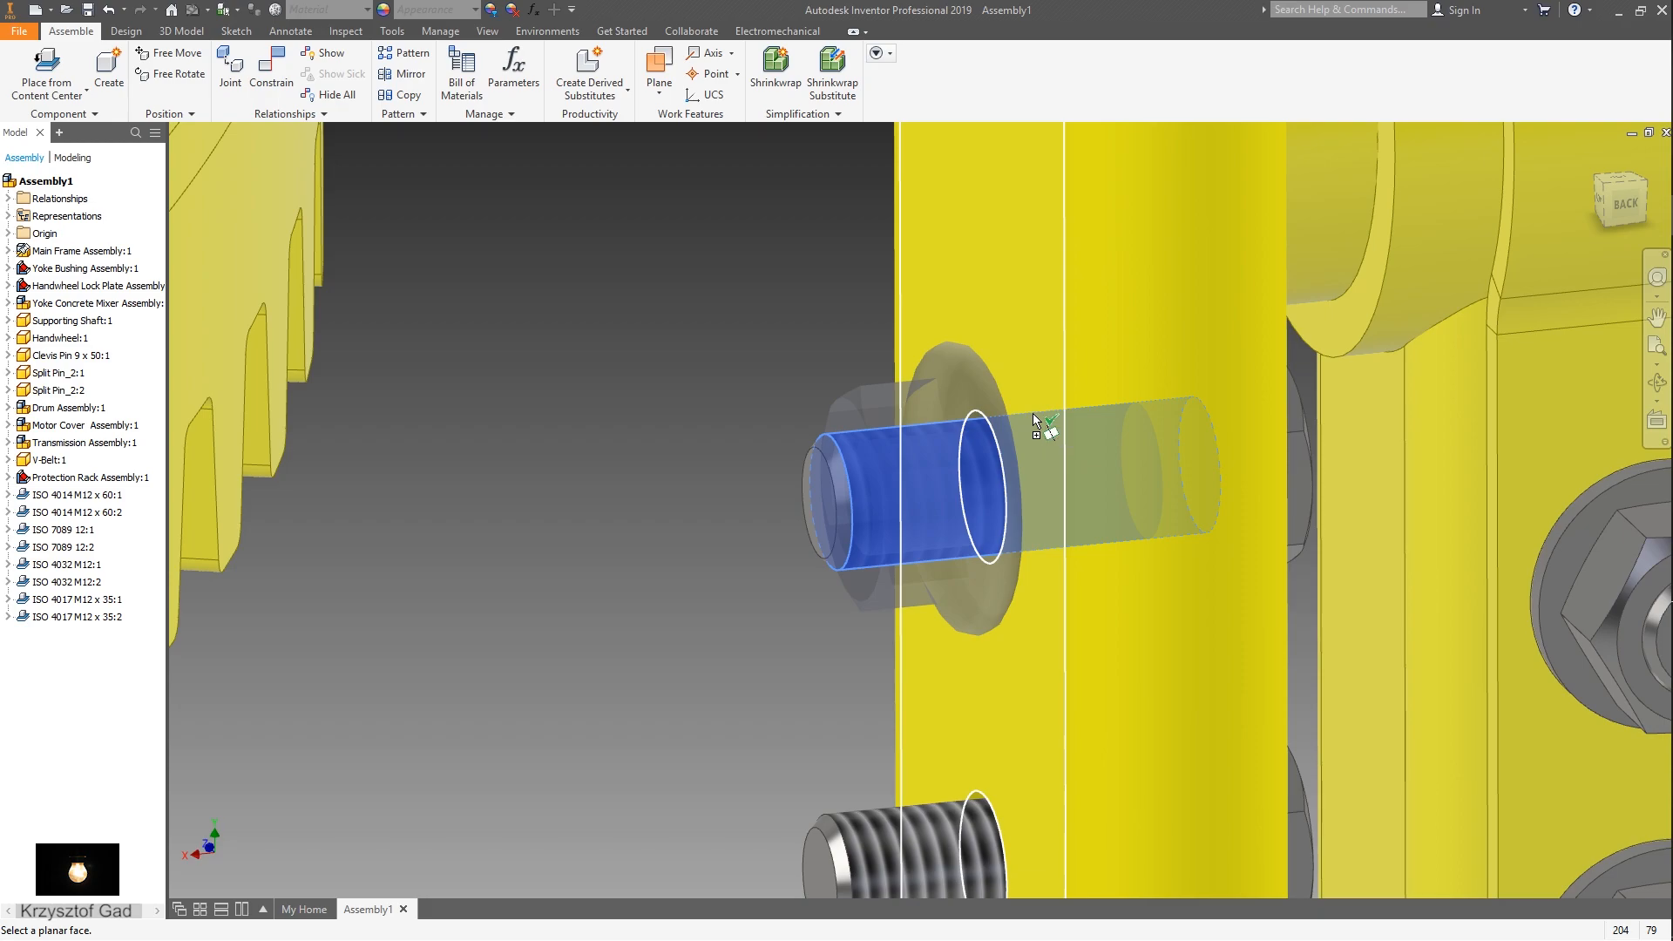
click(1032, 413)
shift+middle_drag(1032, 413, 1150, 414)
click(1163, 408)
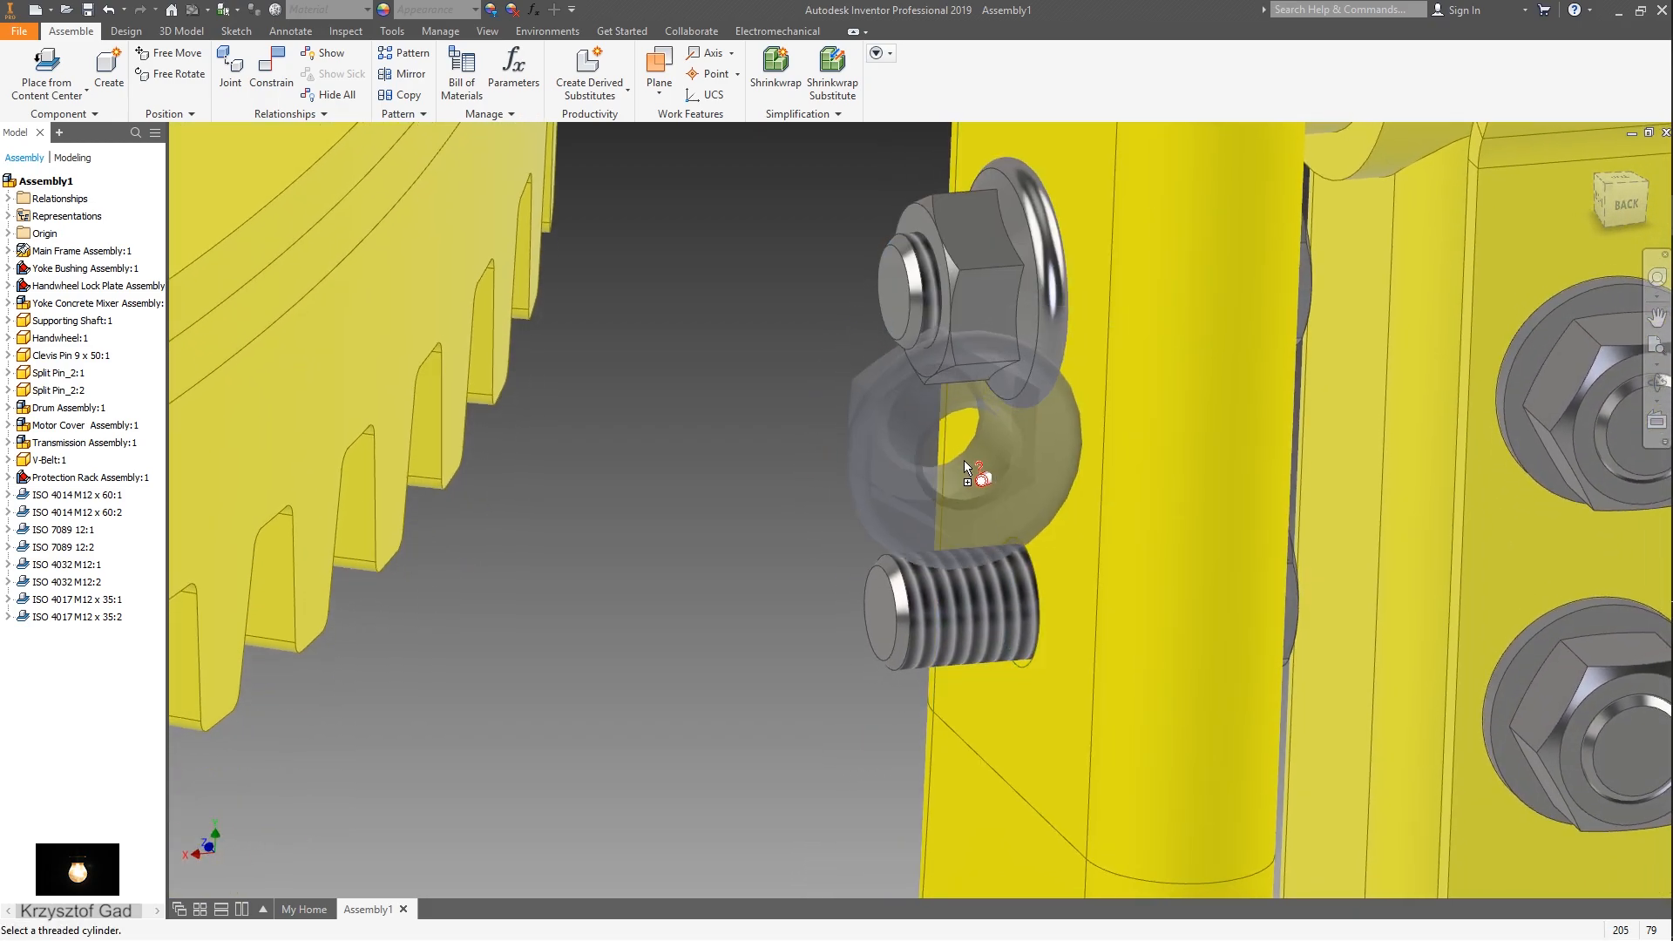
click(974, 588)
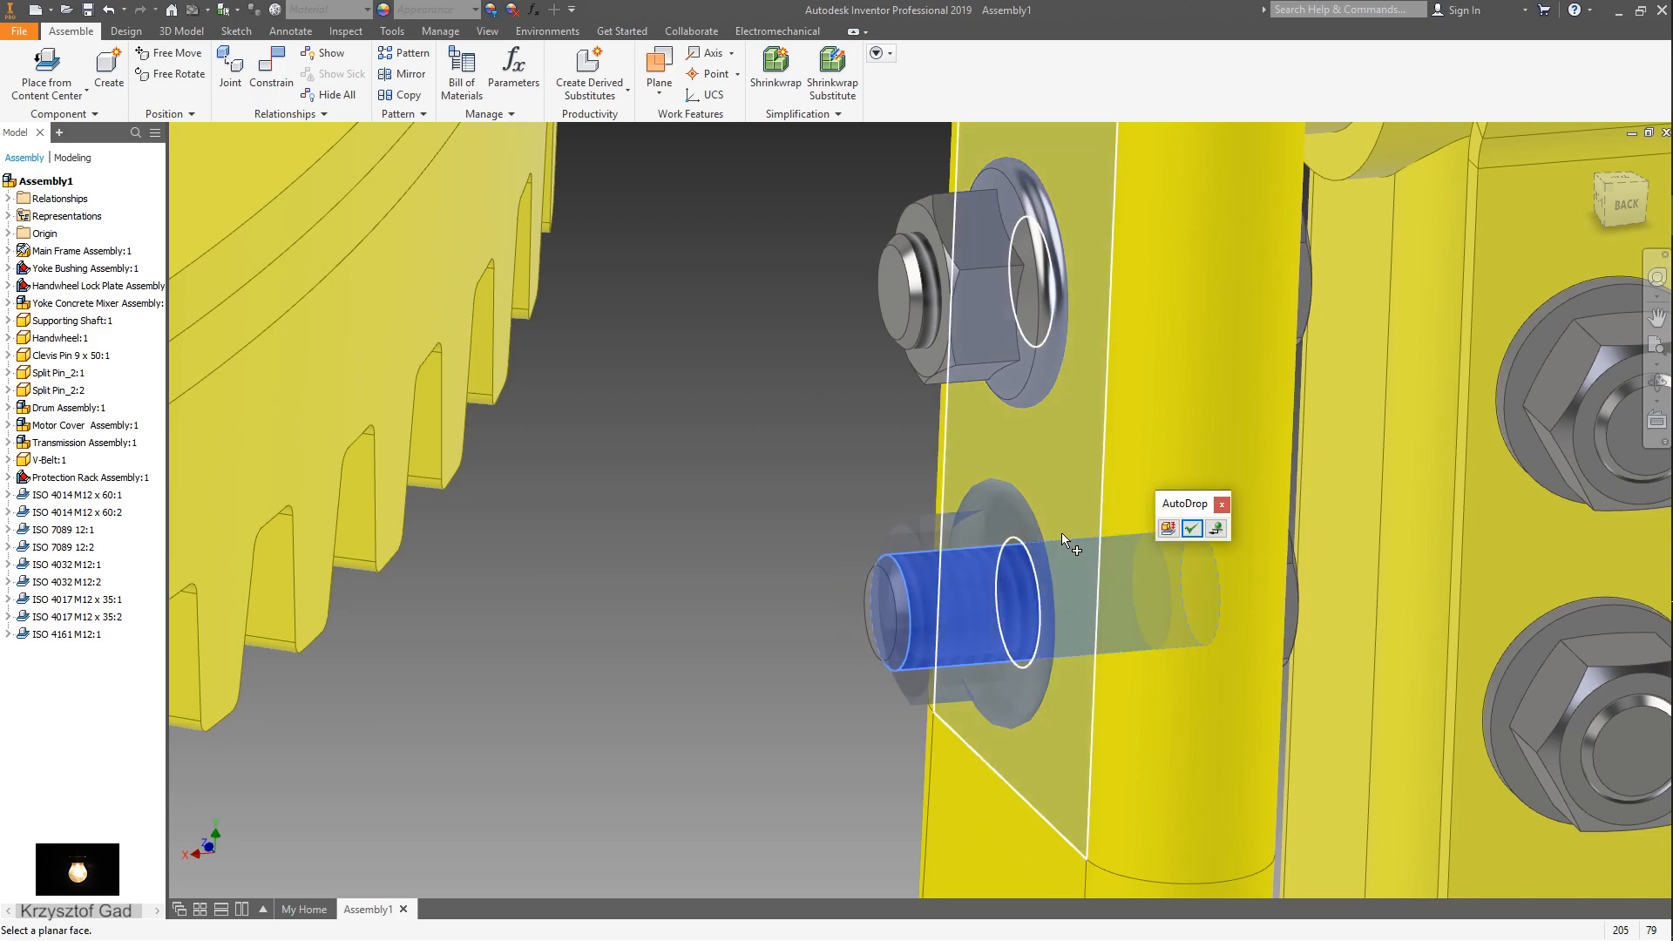
click(1155, 528)
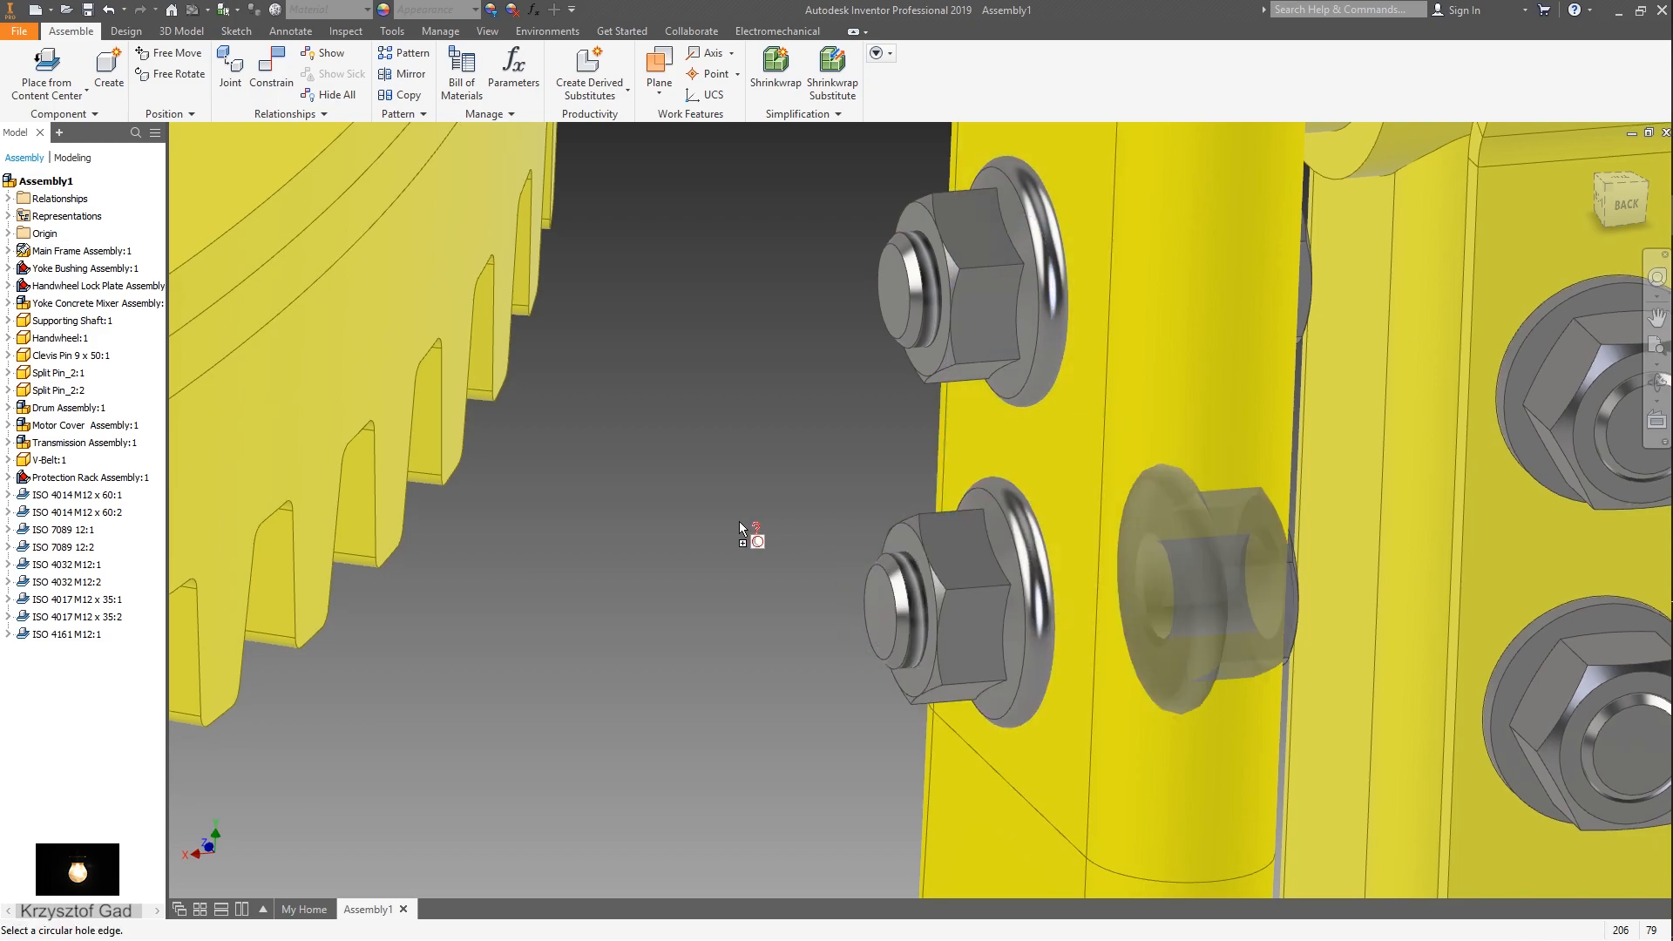
- Choose the ISO 4014 hex head bolt from the Content Center for placement
key(Escape)
shift+middle_drag(565, 515, 262, 192)
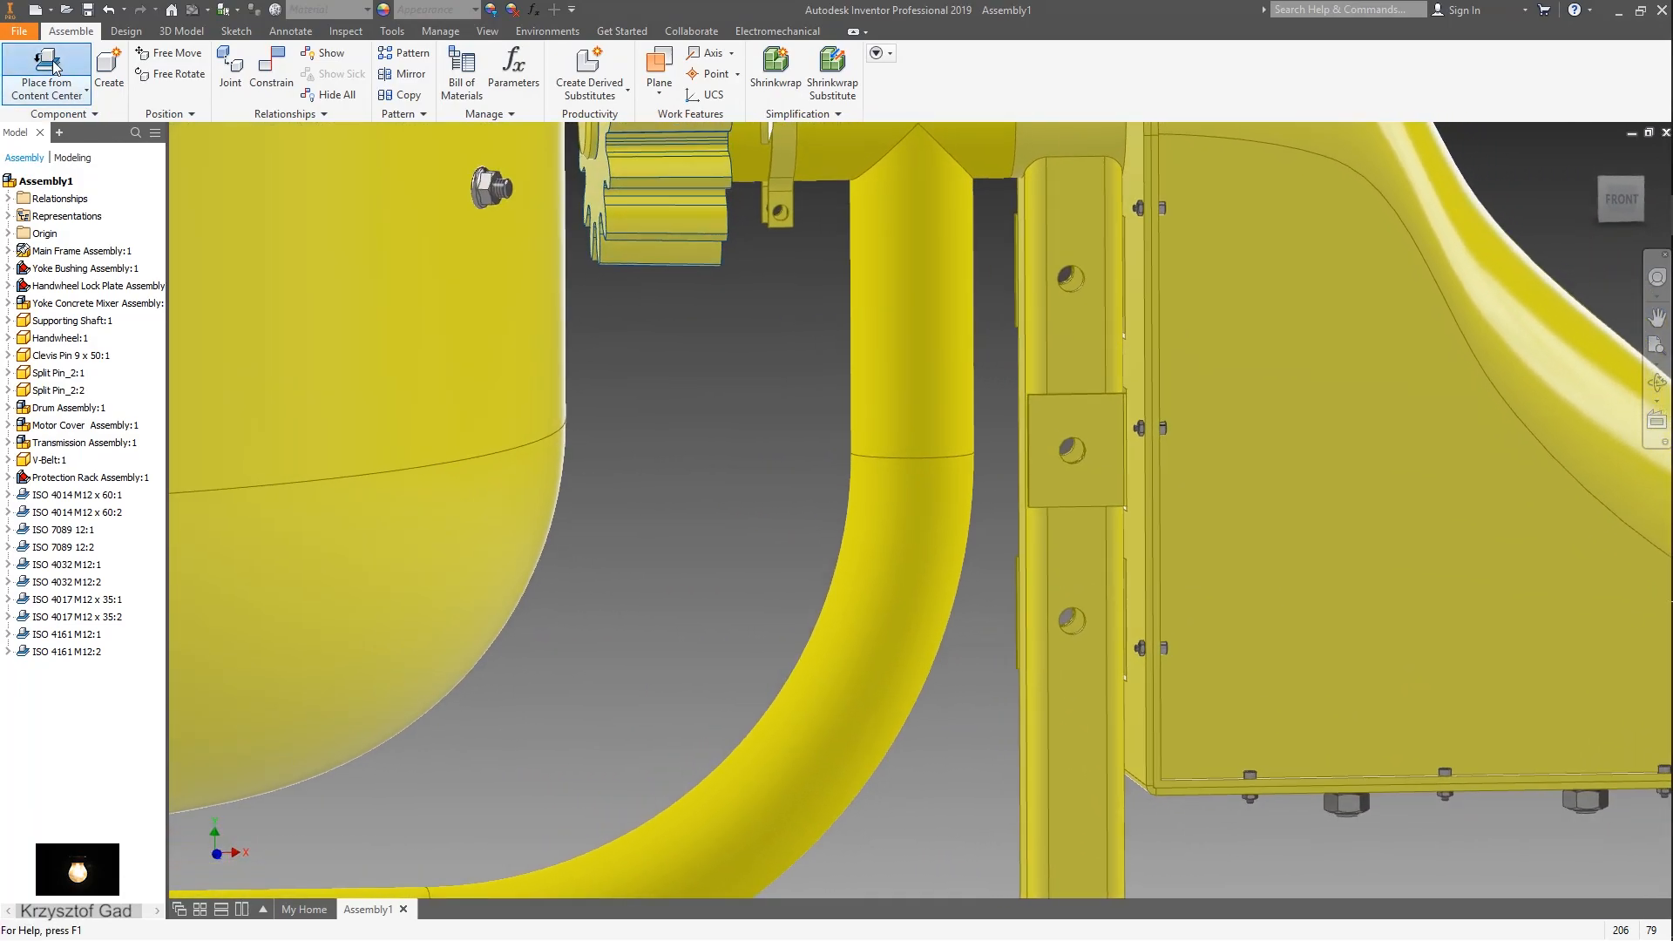
click(47, 74)
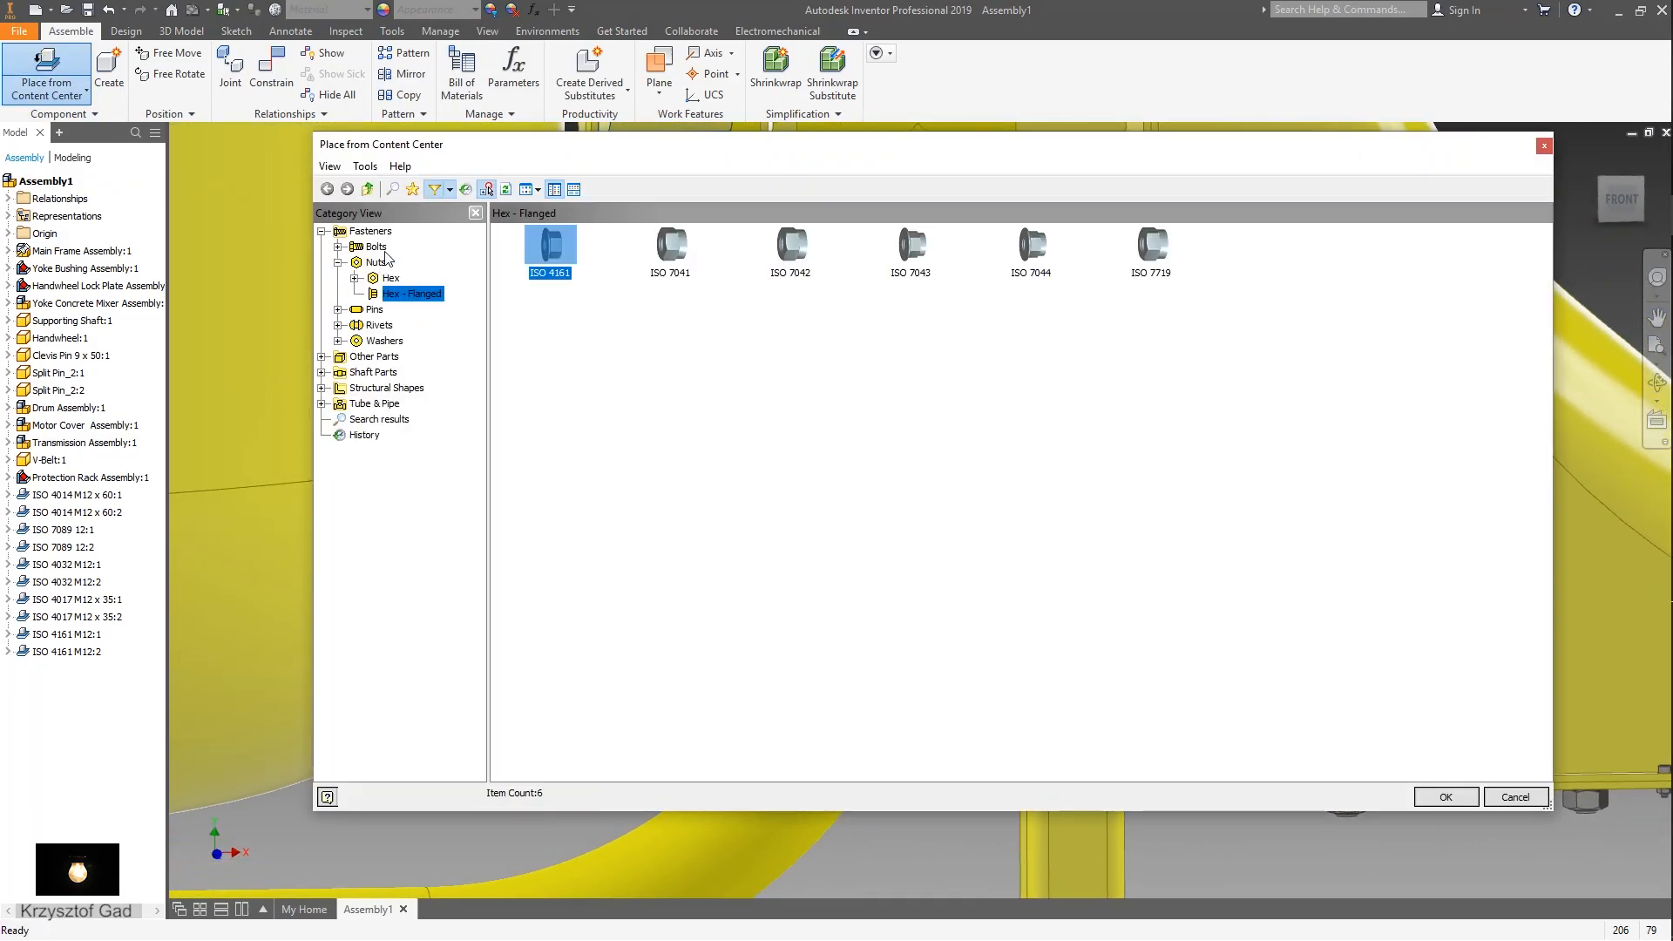
click(378, 248)
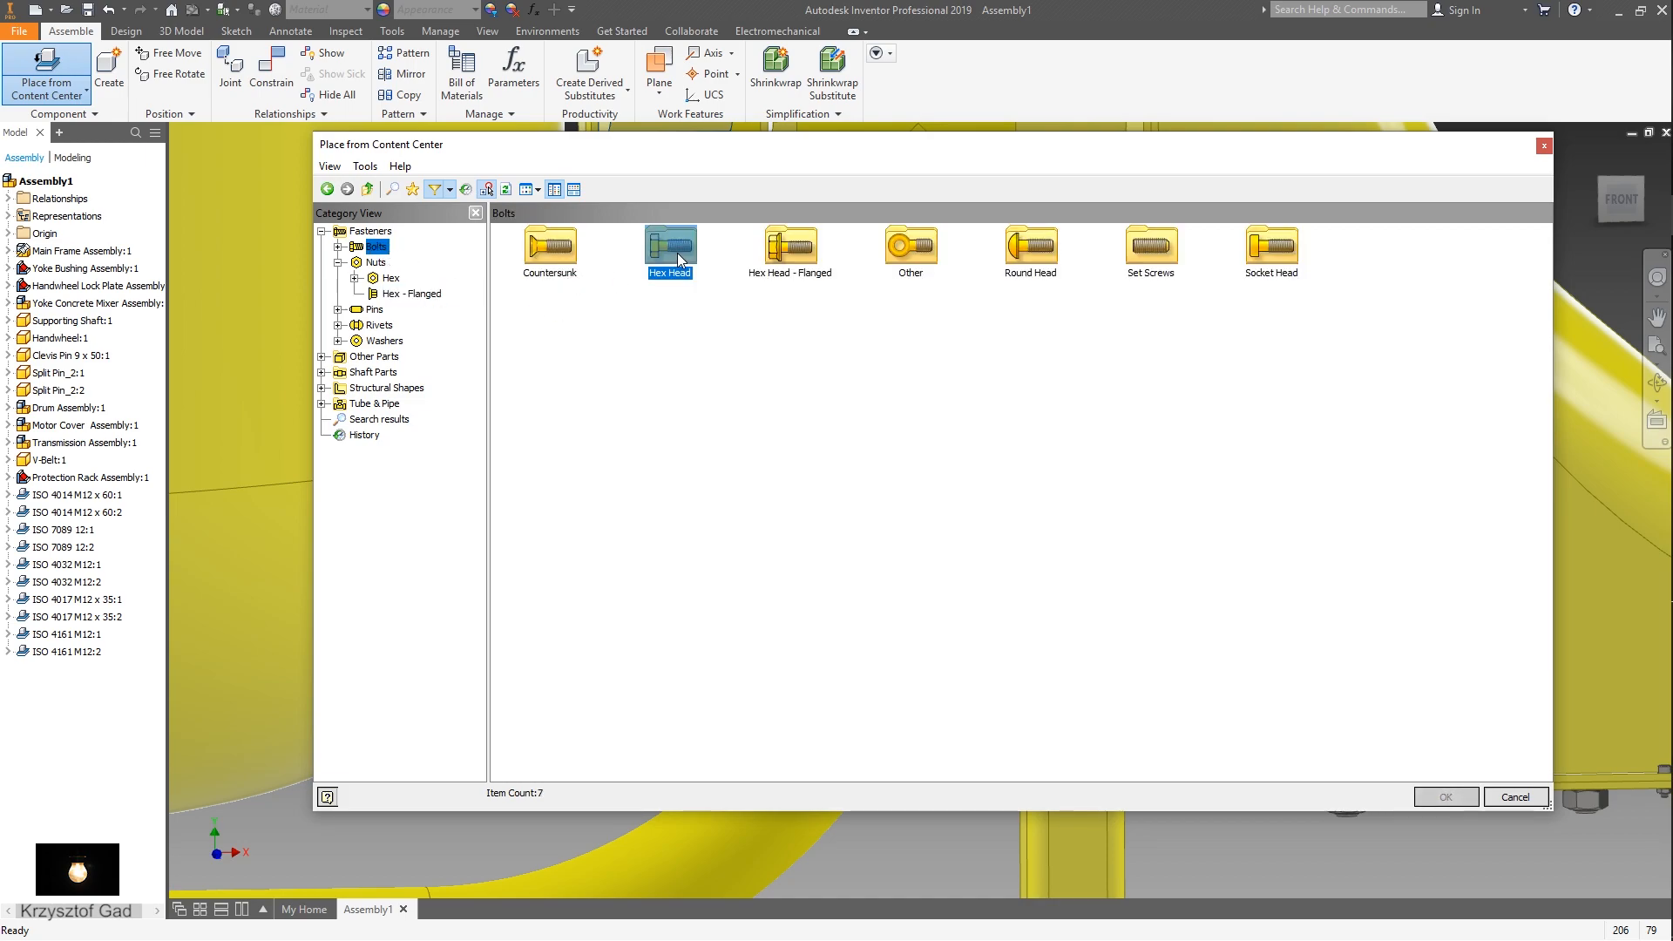
double_click(671, 248)
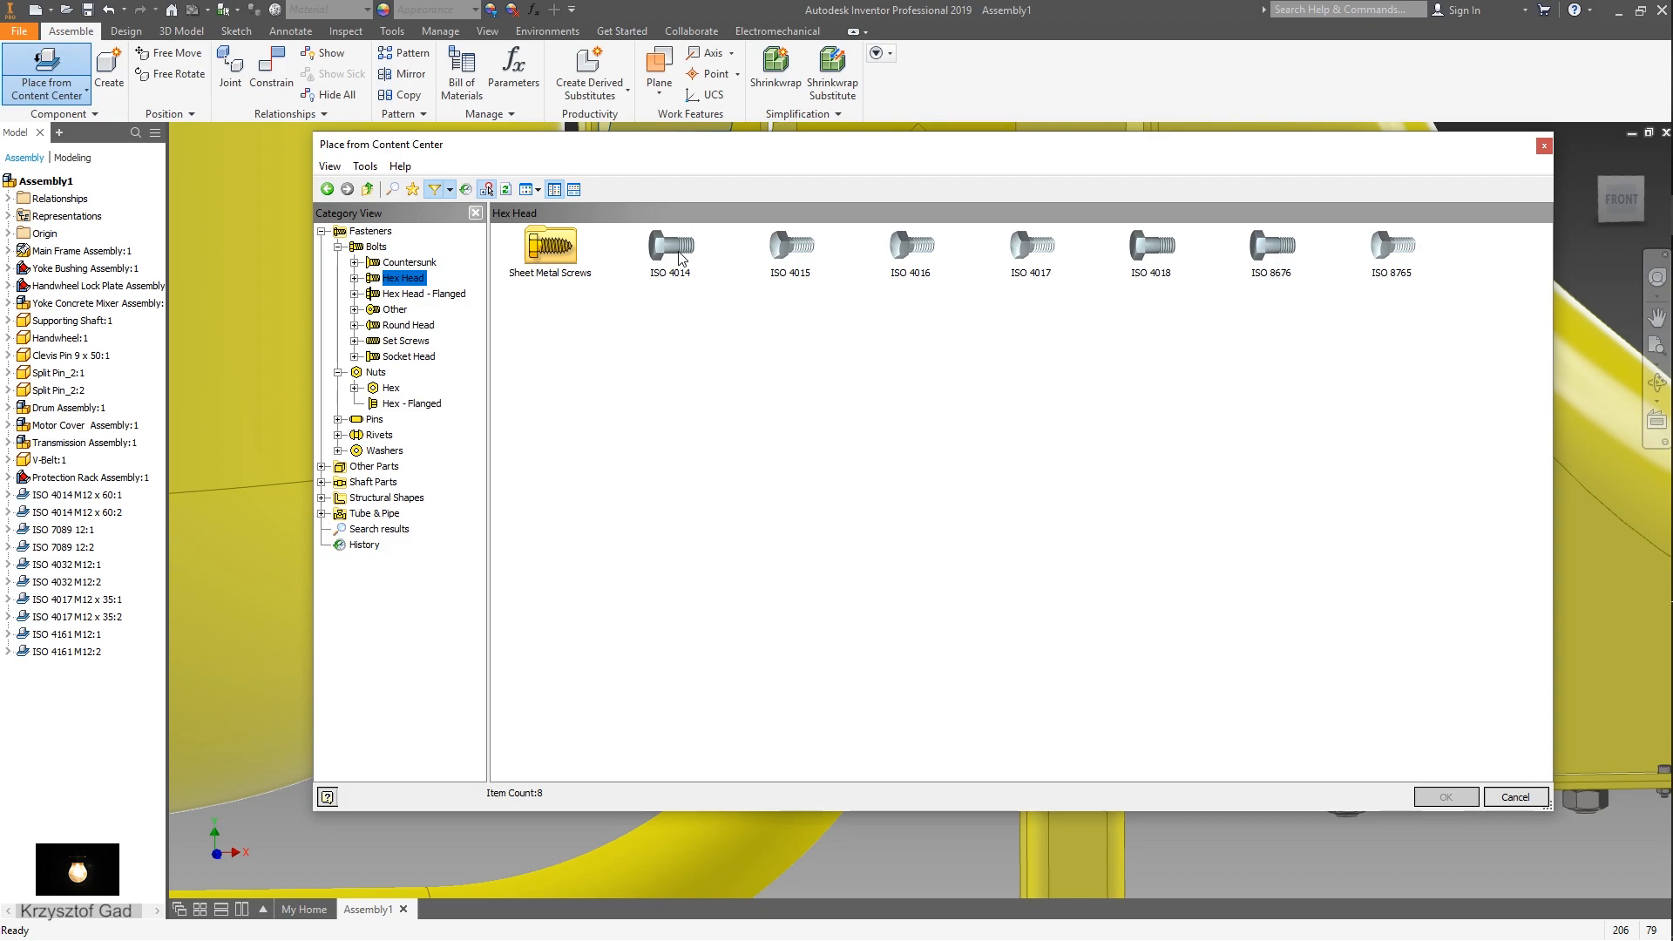
double_click(680, 258)
- Insert ISO 4014 M10 x 55 bolts from the front into the frame post holes above and below the square plate
scroll(1002, 676, down, 5)
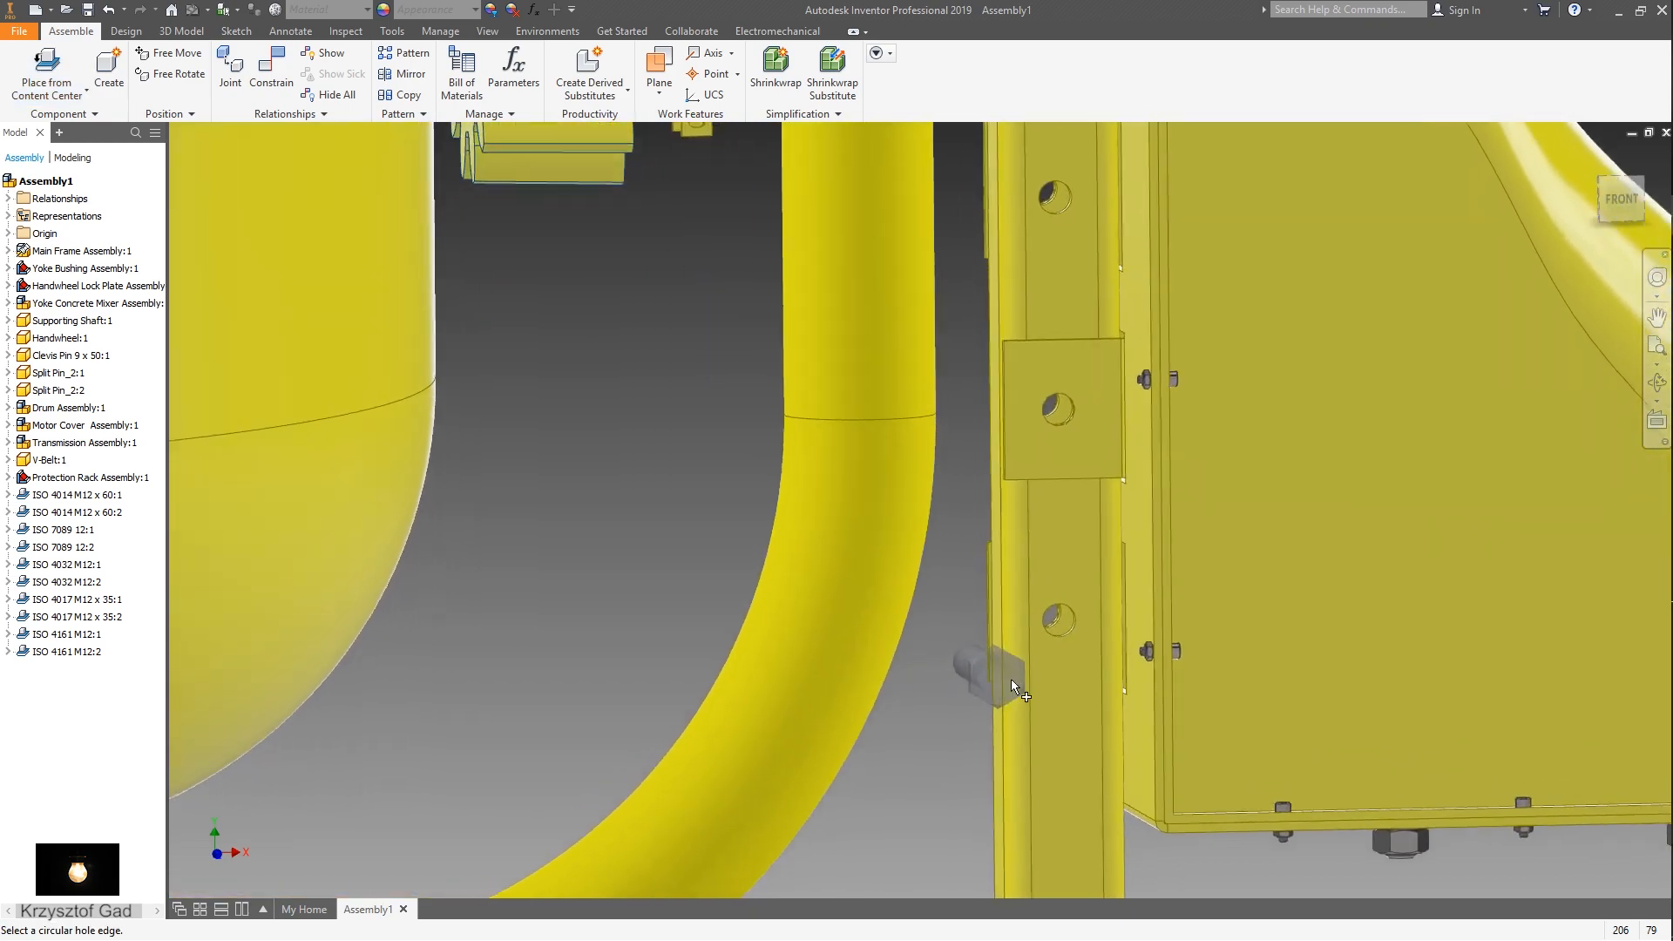
scroll(976, 666, down, 2)
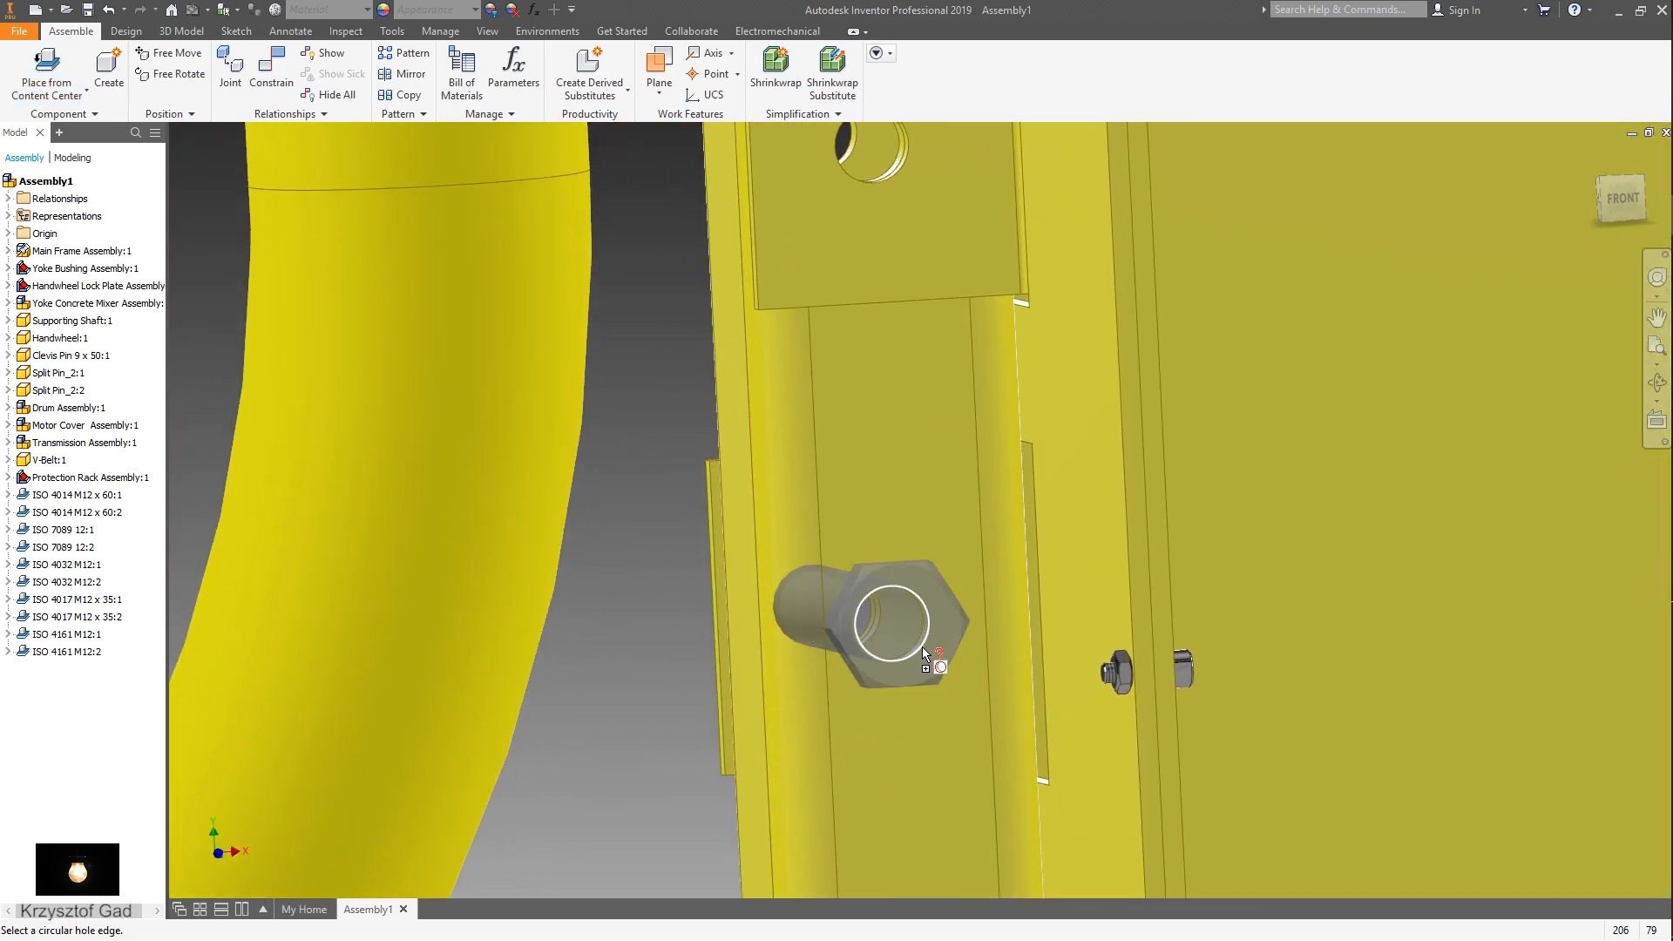
click(922, 650)
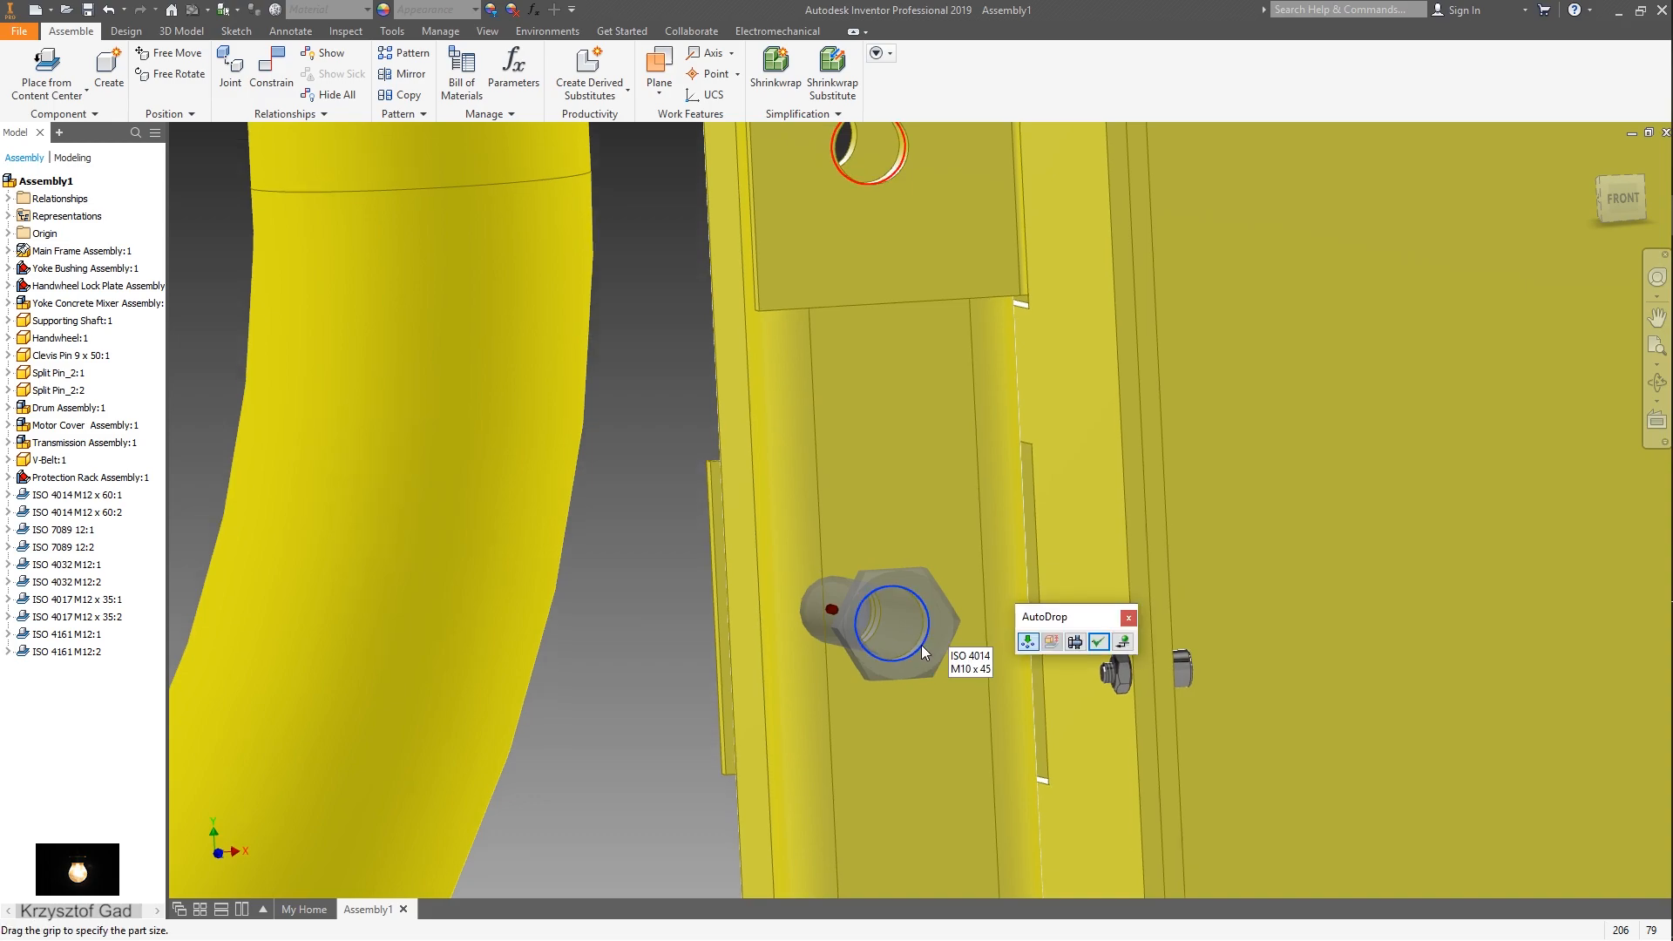
shift+middle_drag(1024, 649, 1236, 533)
drag(1236, 533, 1195, 528)
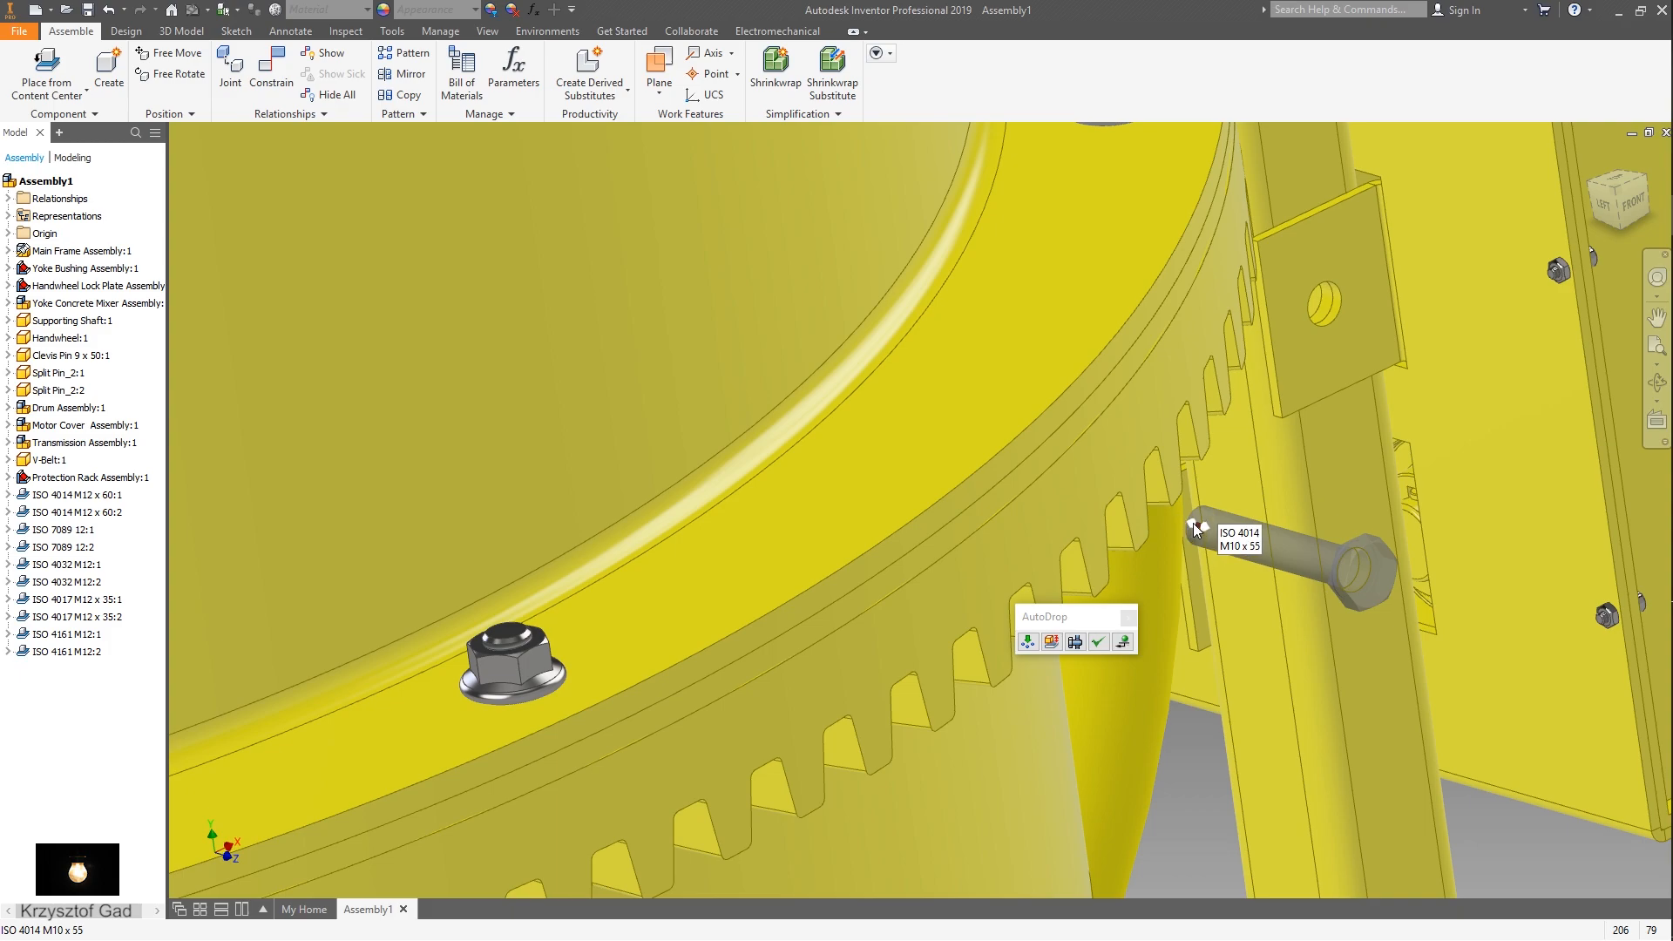
shift+middle_drag(1193, 526, 1103, 646)
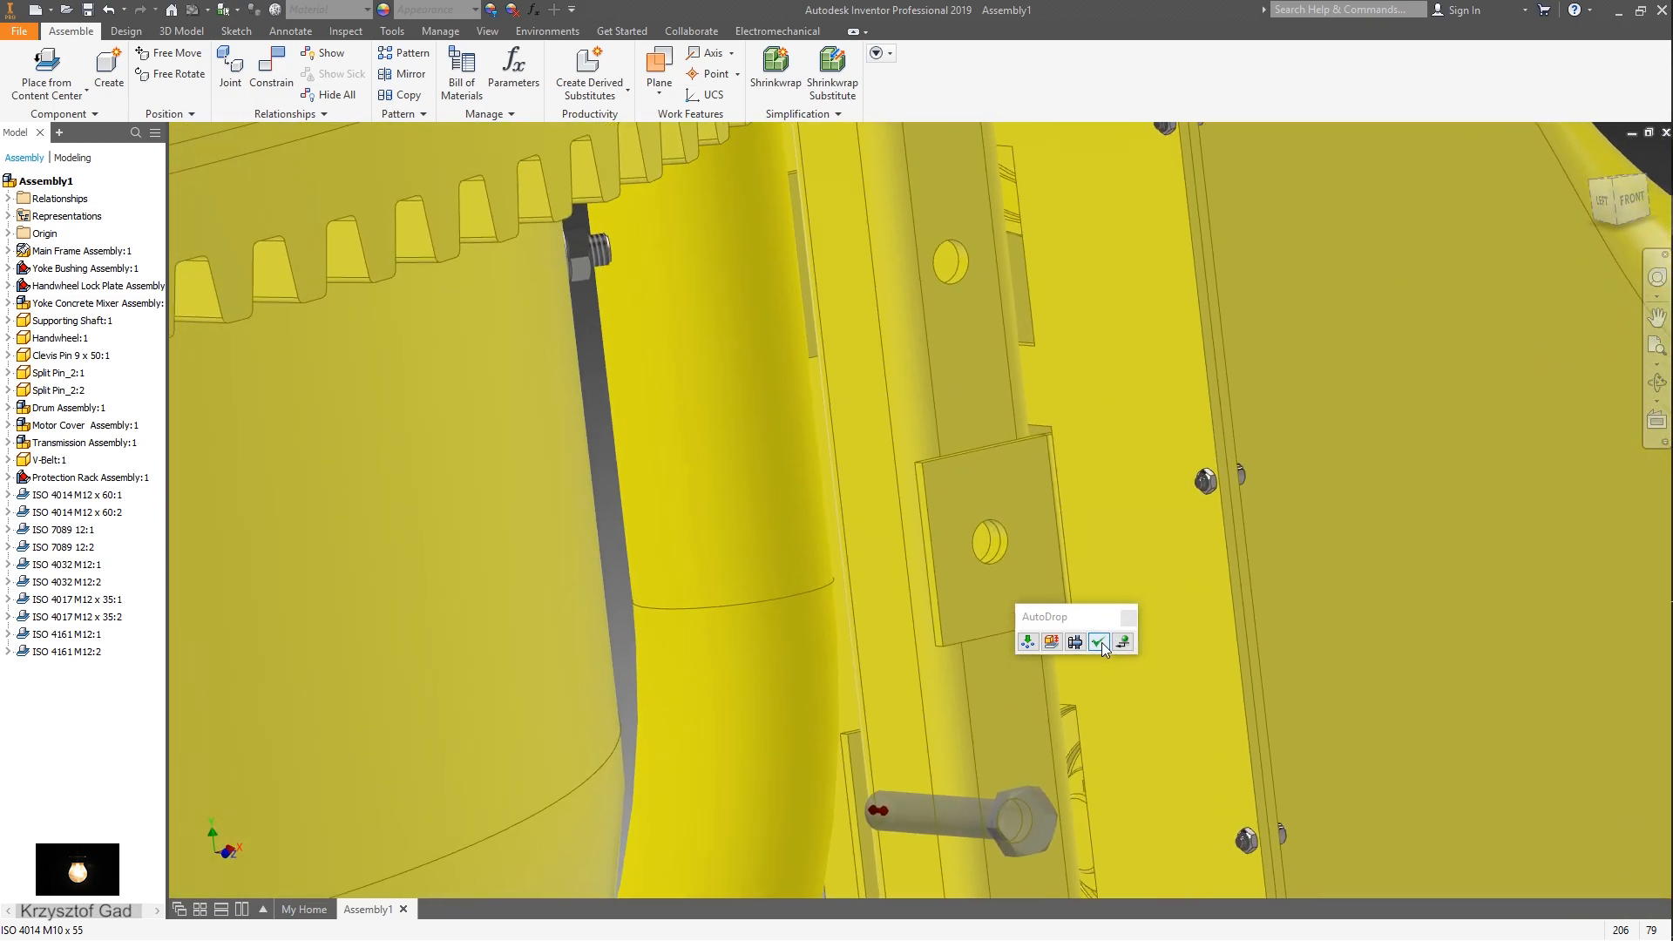
click(1099, 643)
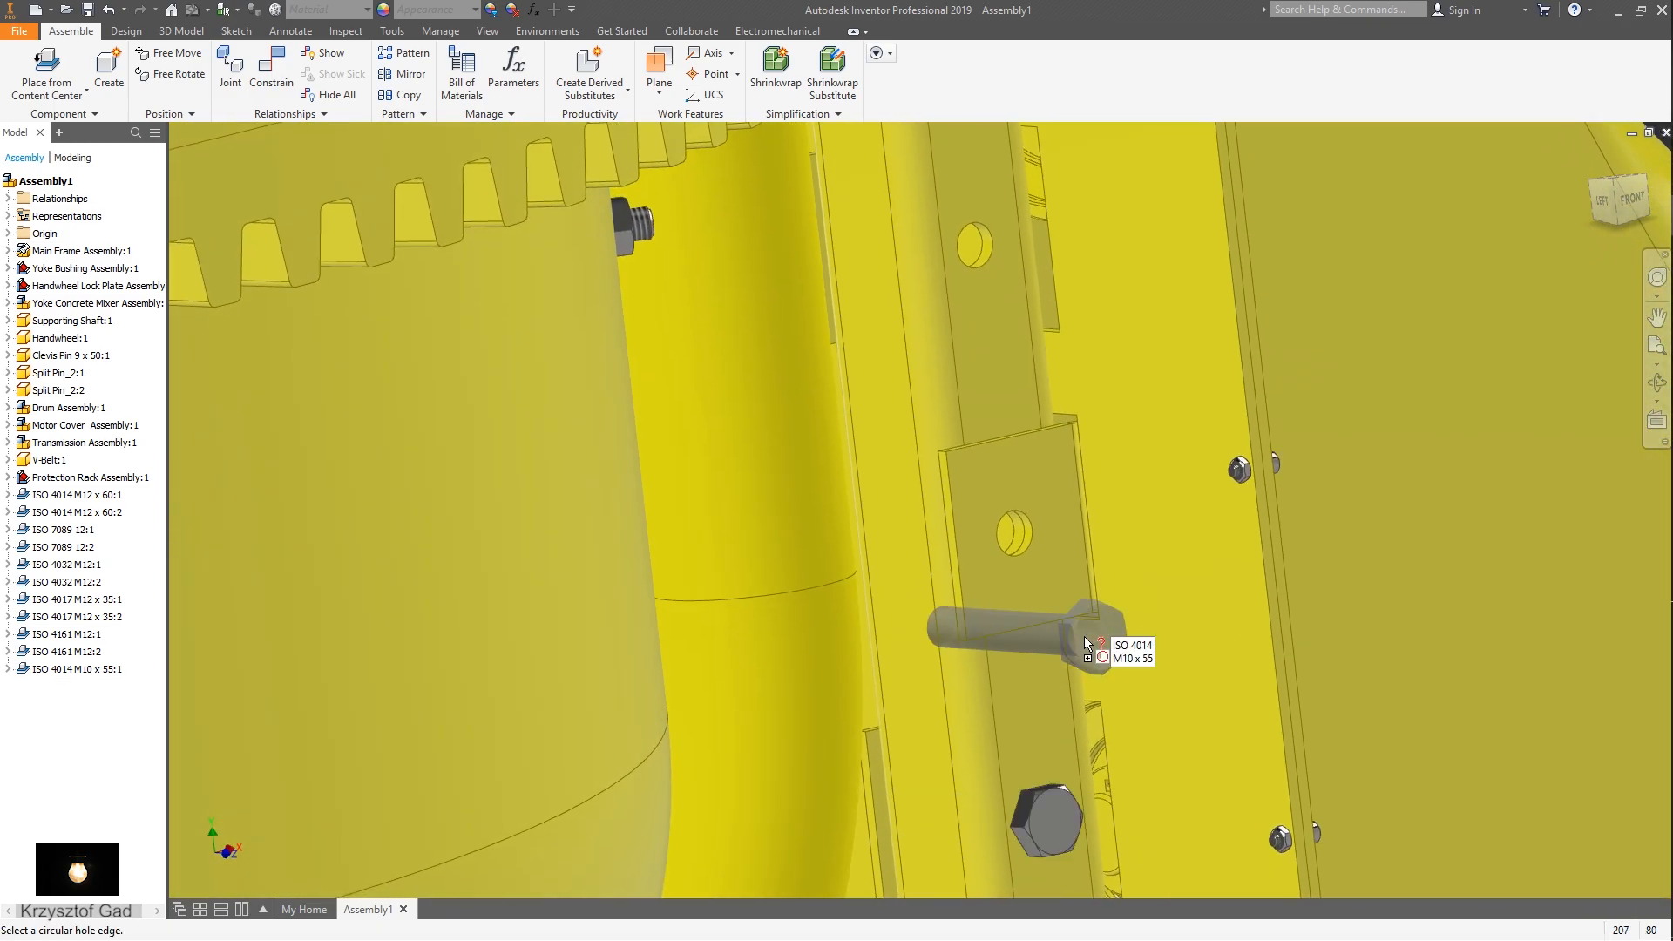
click(990, 271)
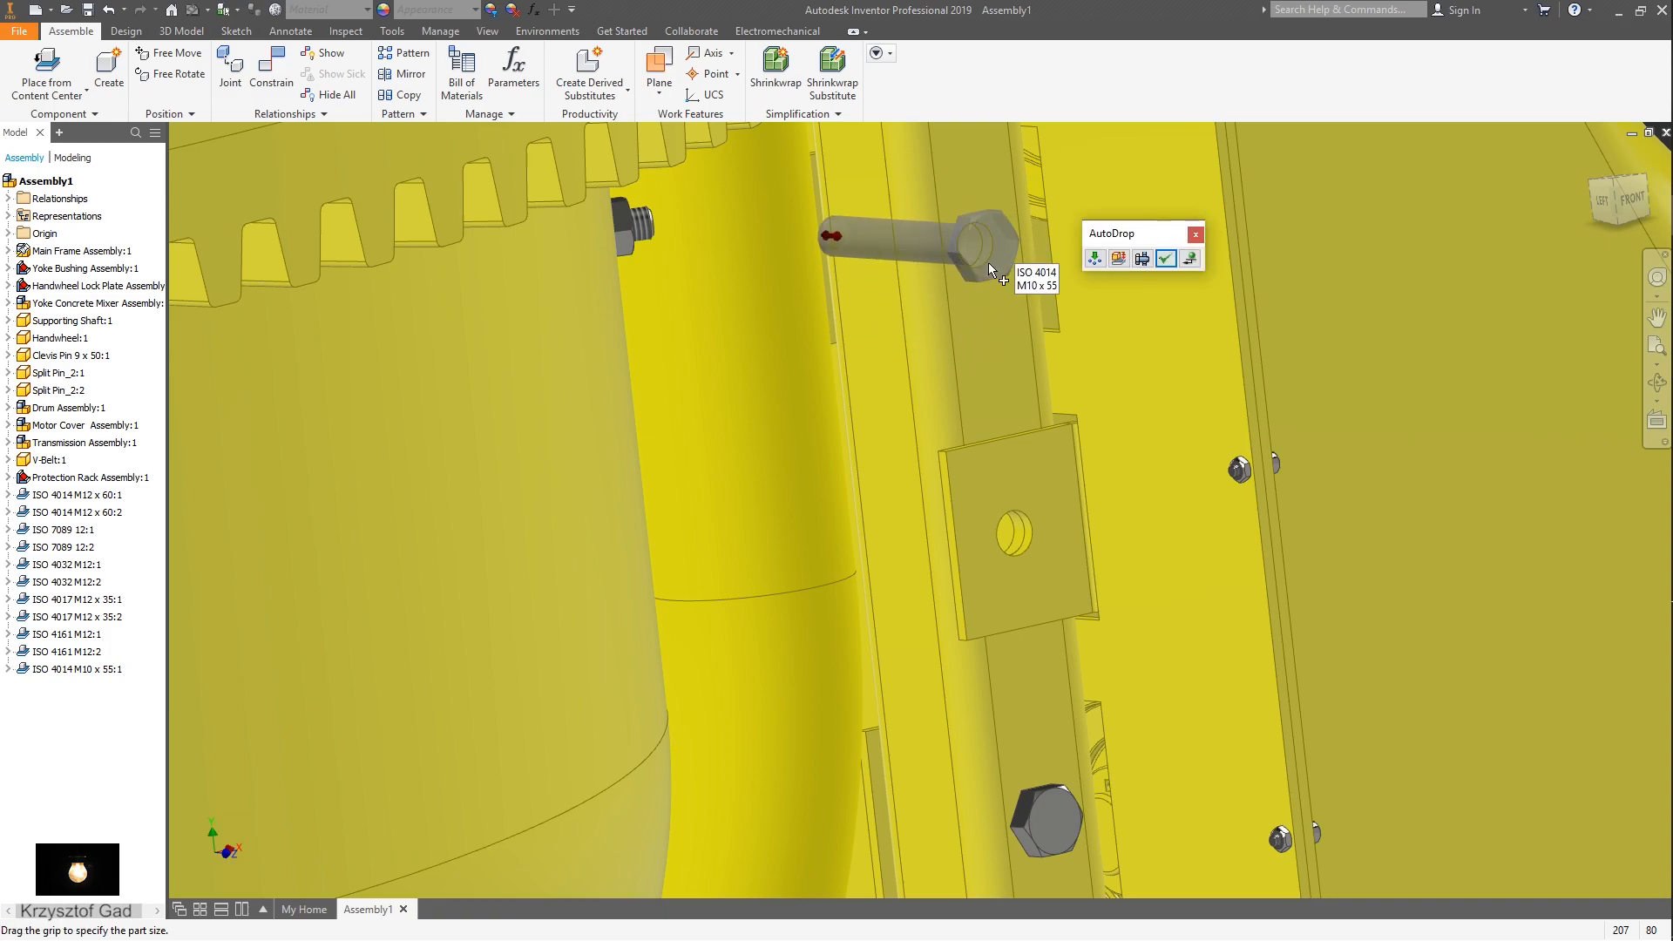
click(1165, 258)
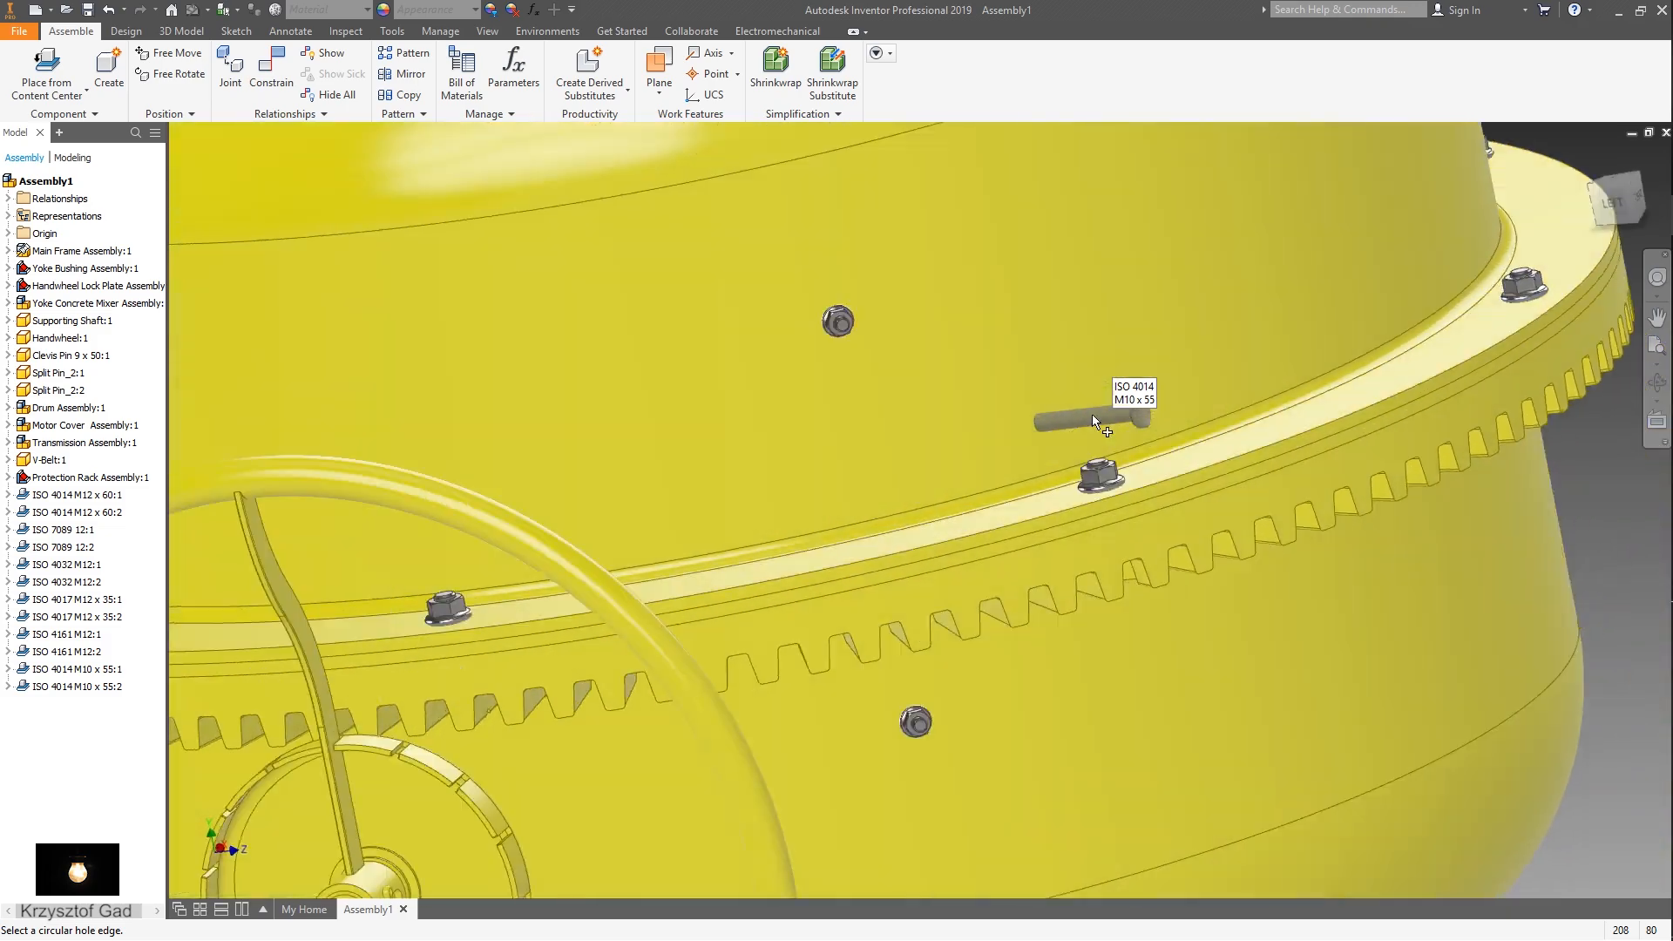
- Insert an ISO 4014 M10 x 55 bolt from the back into the frame post hole between the two square plates
scroll(1093, 415, down, 3)
shift+middle_drag(1093, 415, 1123, 436)
scroll(870, 487, up, 4)
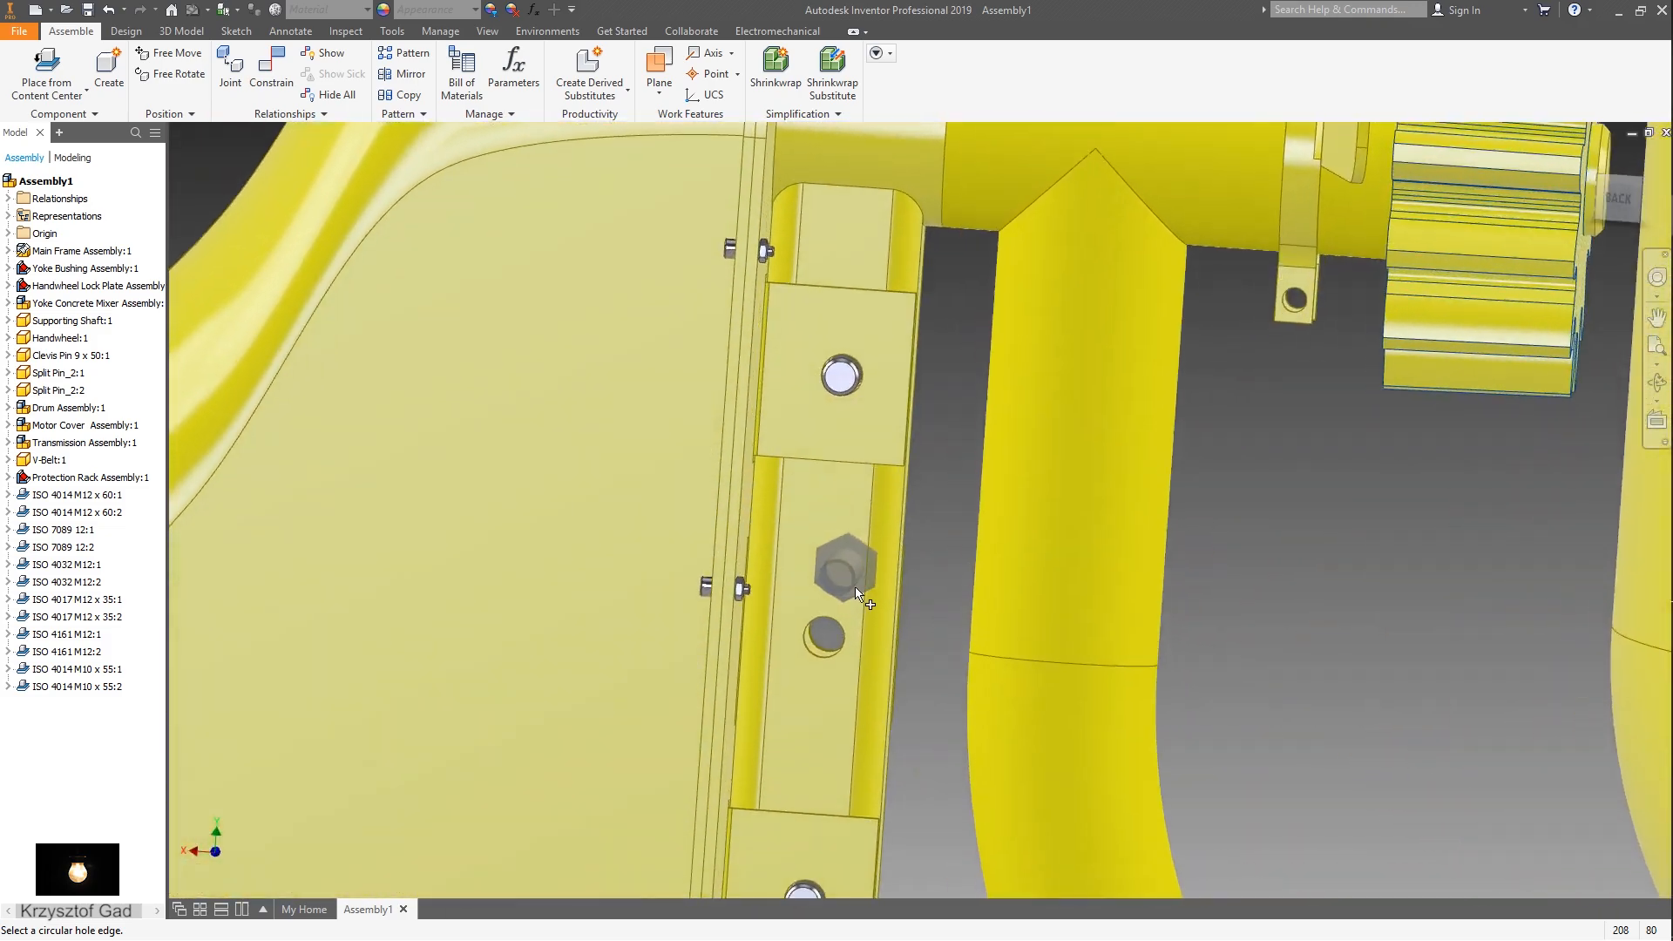
scroll(849, 578, up, 2)
click(852, 658)
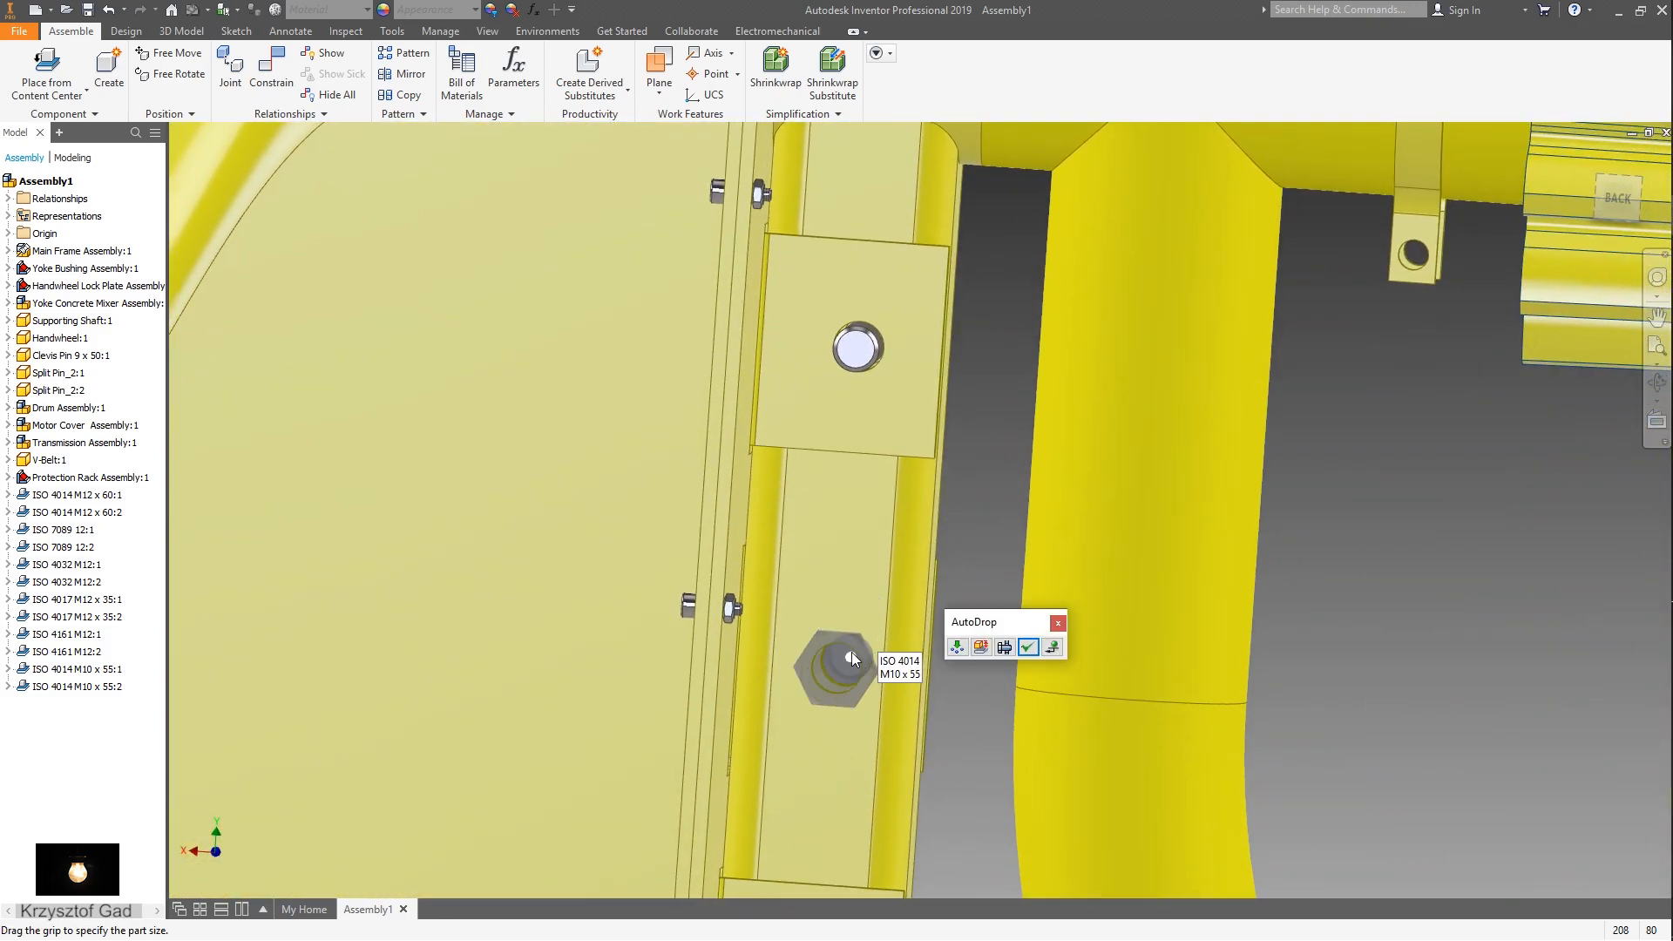
click(1033, 648)
scroll(1033, 659, down, 3)
shift+middle_drag(1033, 658, 602, 719)
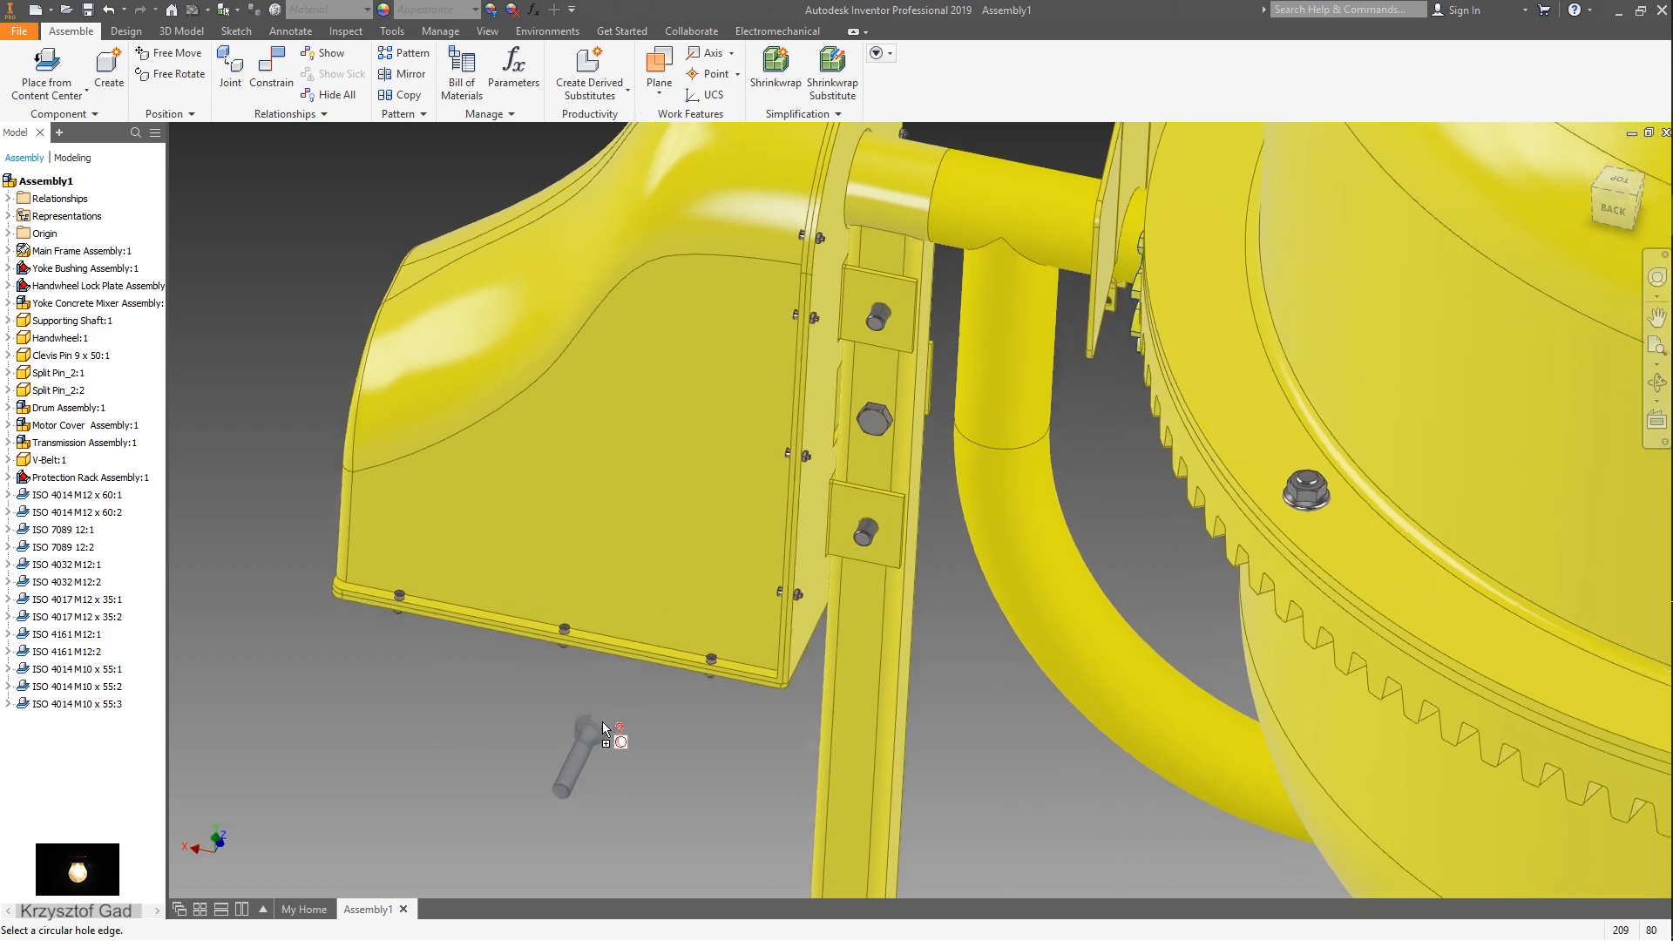
scroll(603, 721, up, 2)
key(Escape)
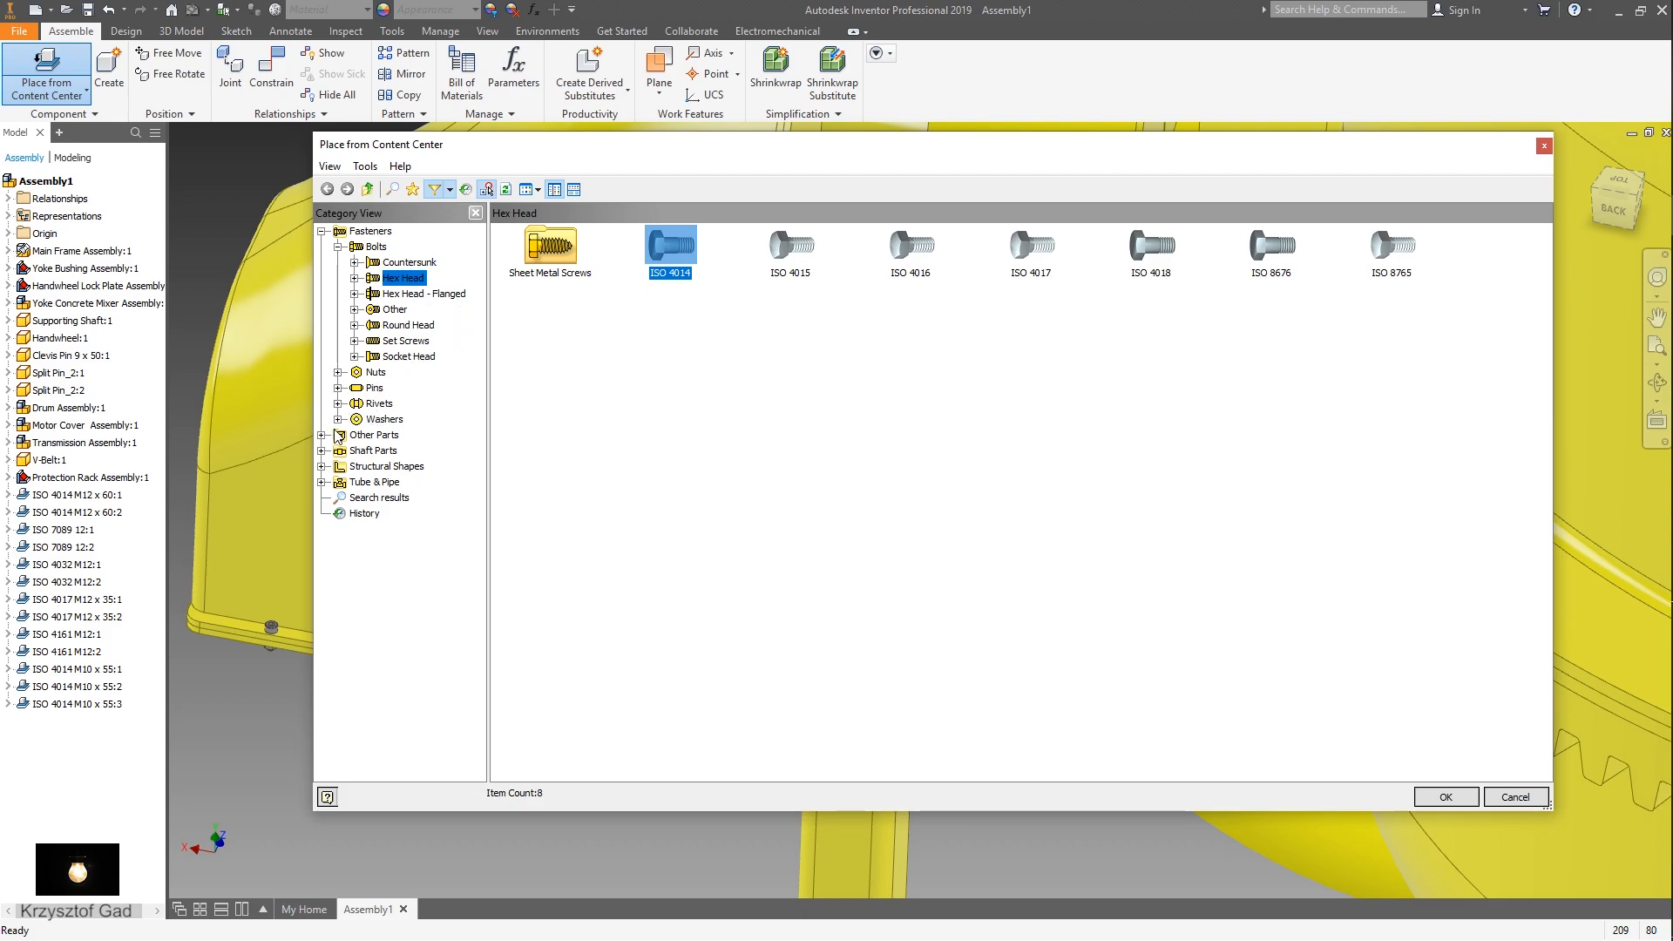
- Place ISO 7089 size 10 plain washers on the two bolts protruding through the square plates on the post's back side
click(339, 419)
click(391, 435)
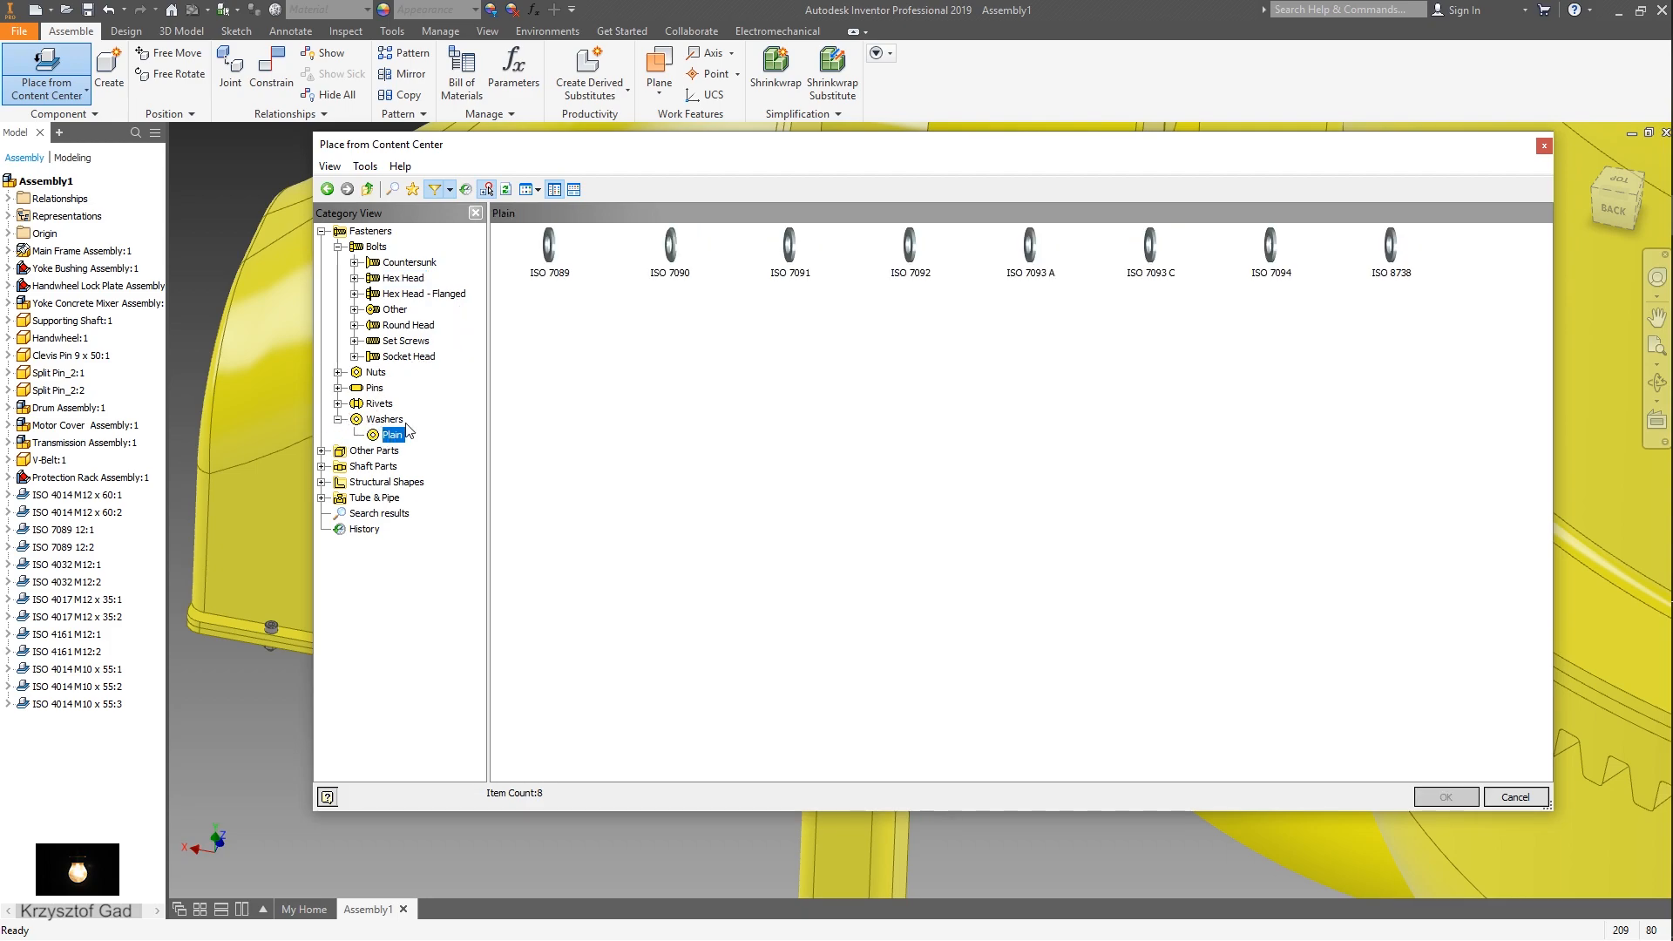
double_click(558, 253)
scroll(831, 589, up, 5)
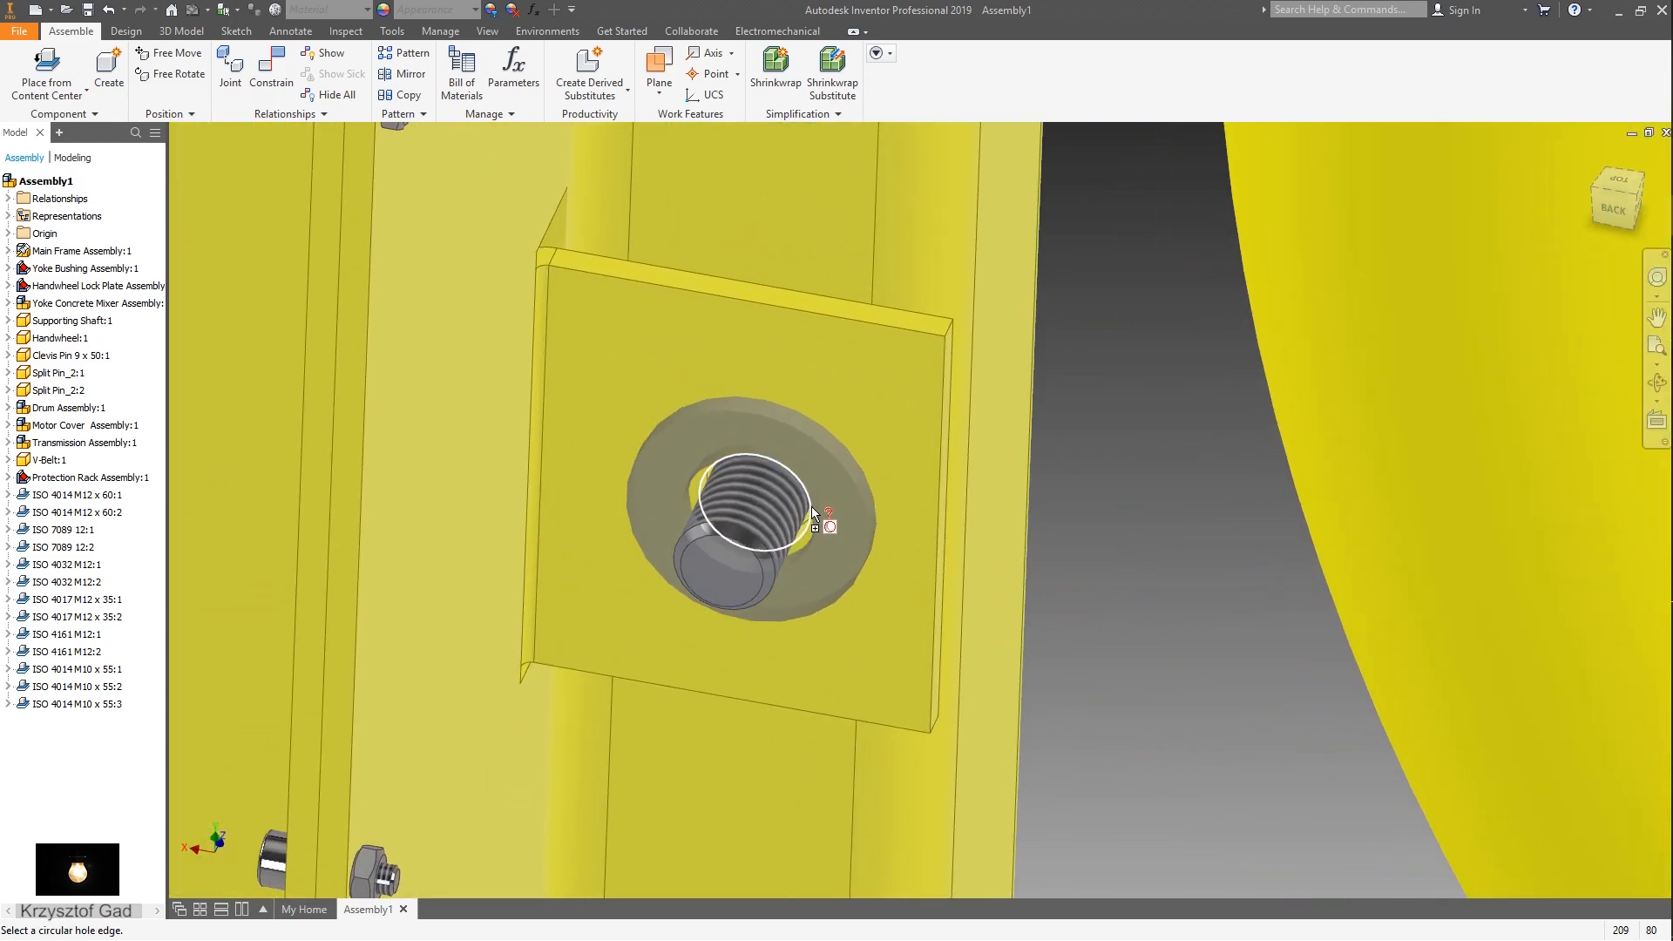
click(814, 505)
scroll(925, 508, down, 5)
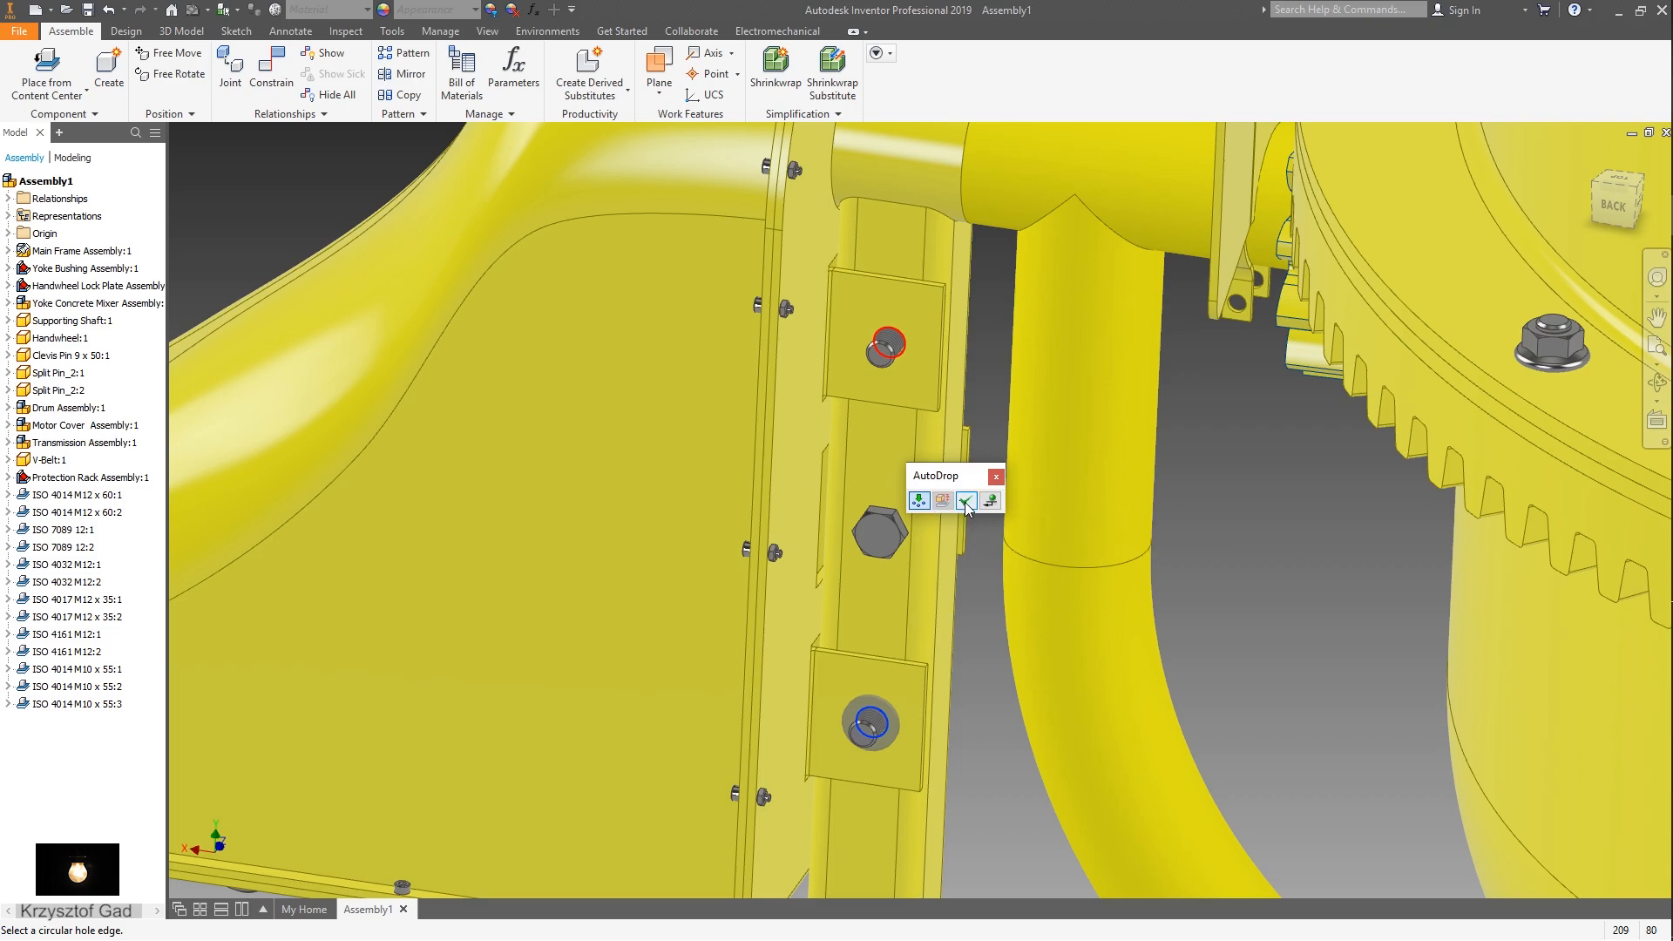
click(965, 501)
- Try to place an ISO 7089 size 10 washer on the bolt protruding through the square plate on the post's front side
scroll(965, 501, down, 5)
shift+middle_drag(965, 502, 947, 535)
scroll(945, 535, up, 6)
scroll(969, 499, up, 1)
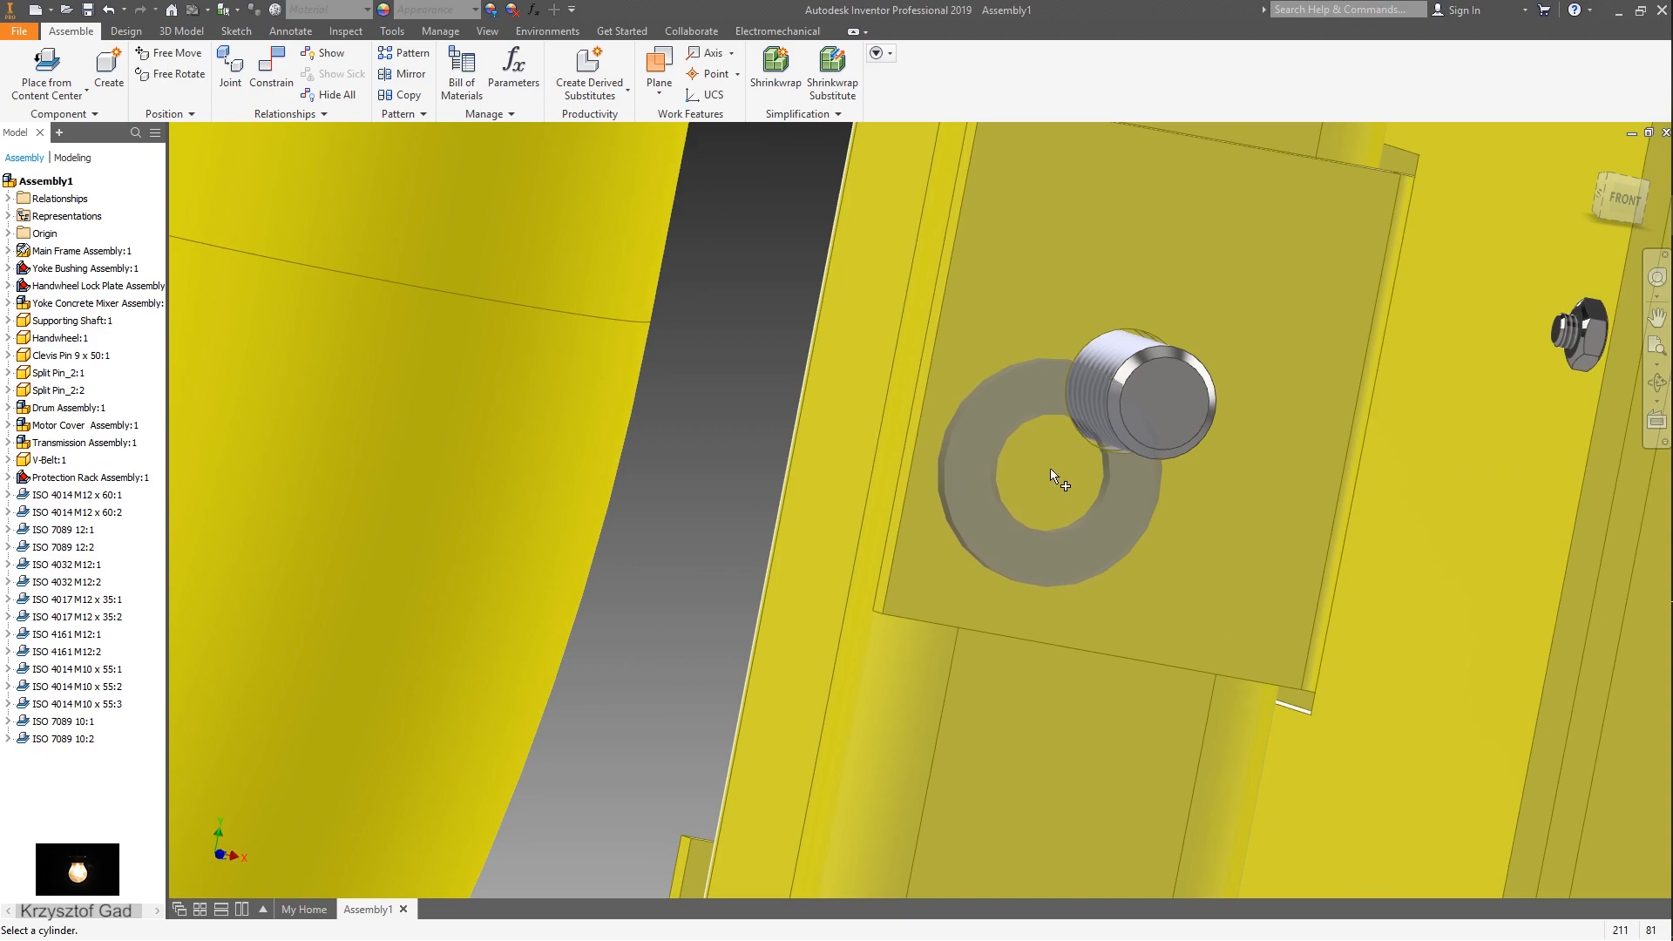
click(1082, 446)
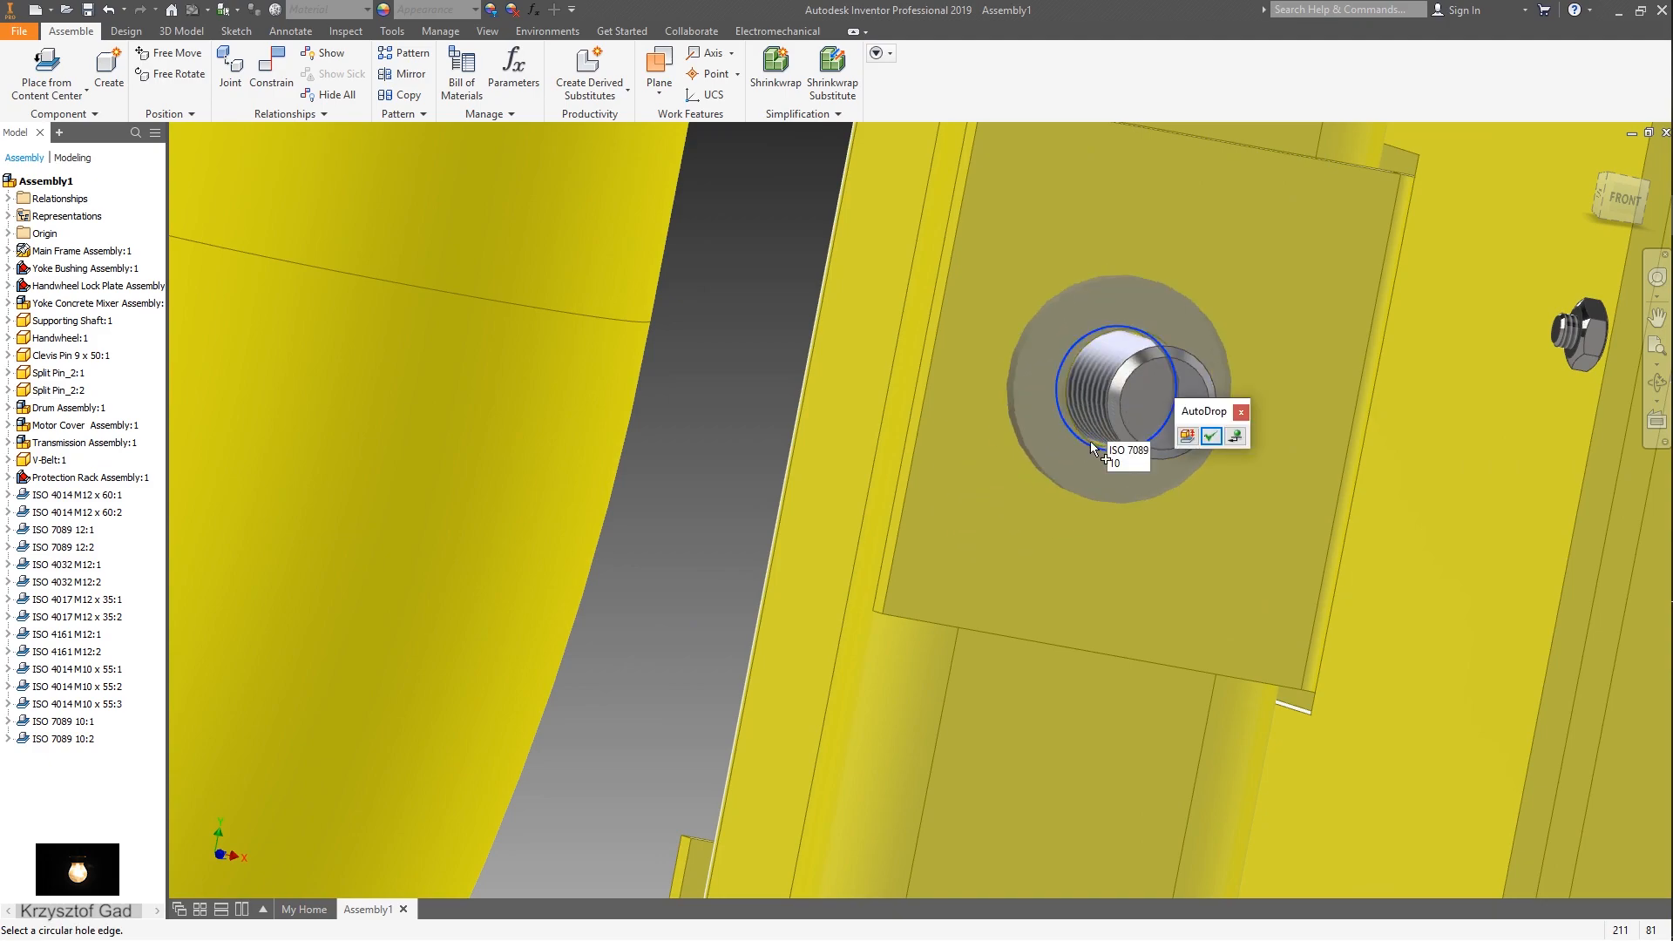
click(1207, 437)
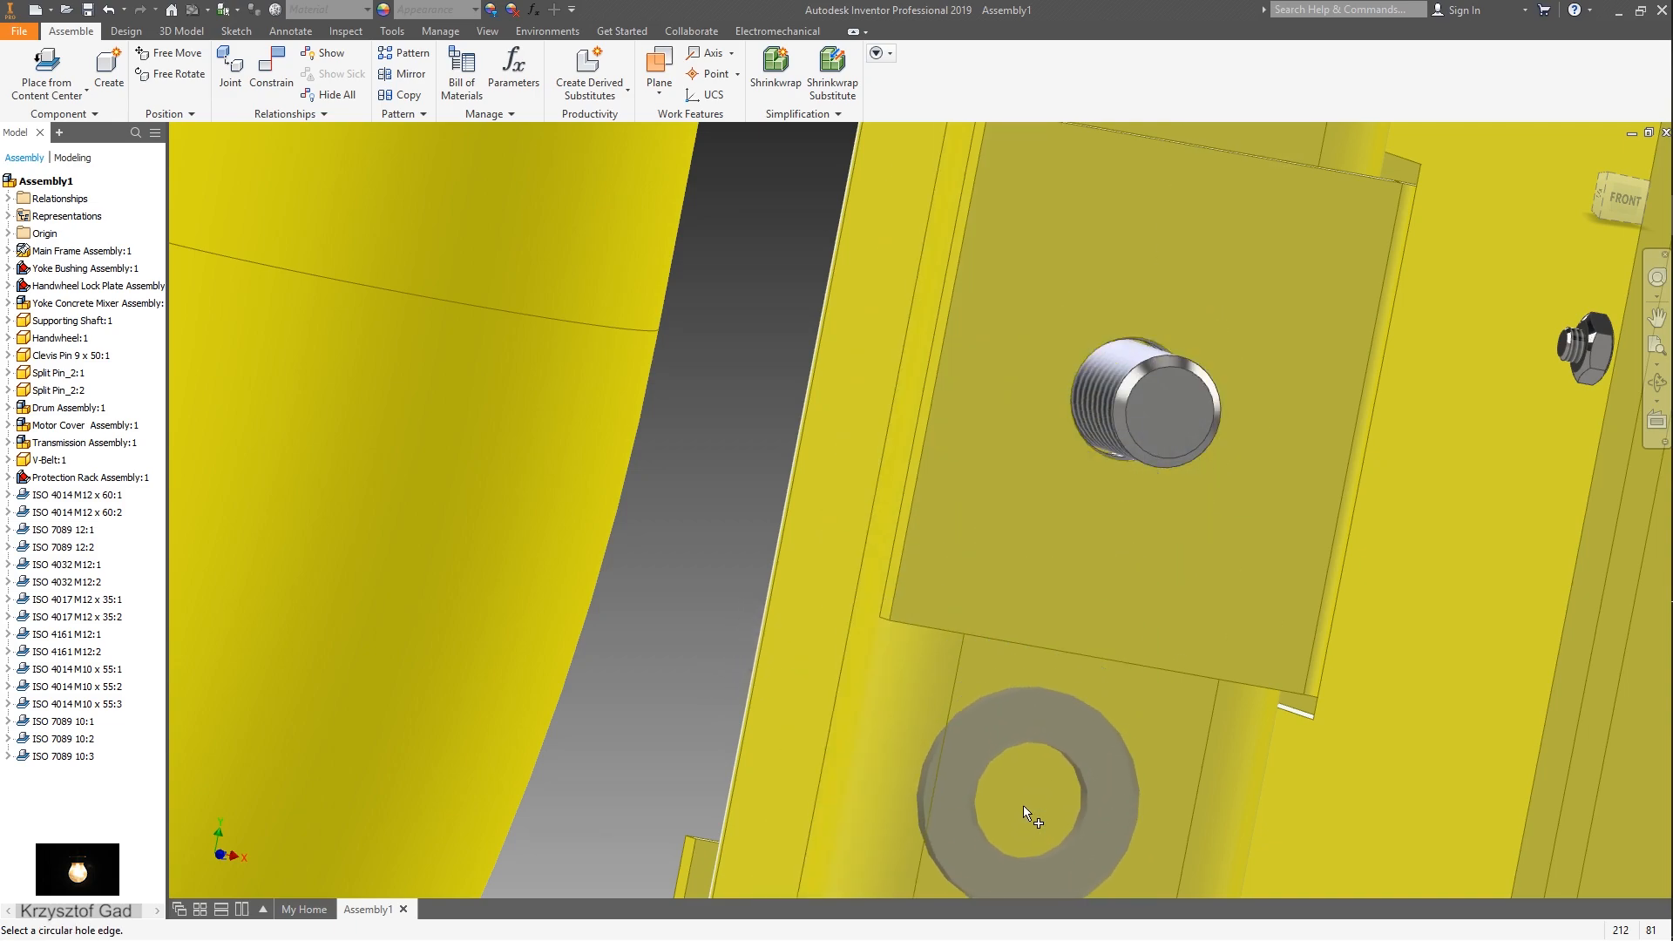
key(Escape)
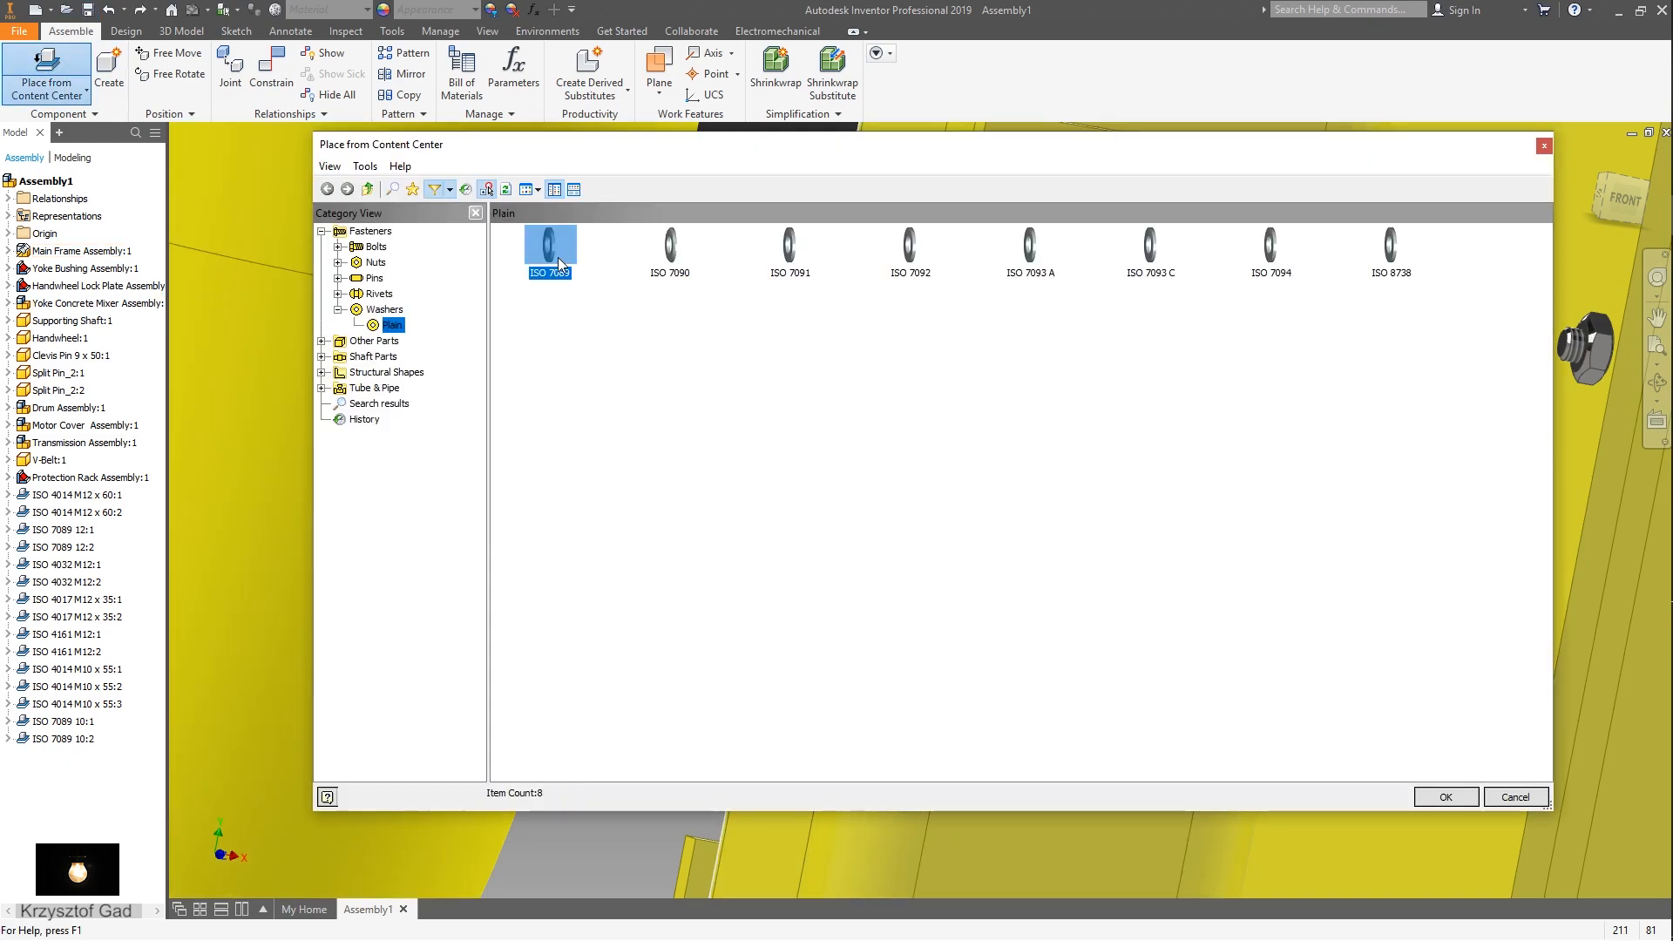
- Place an ISO 7089 size 10 washer on the front-side bolt, seated against the square plate
double_click(558, 257)
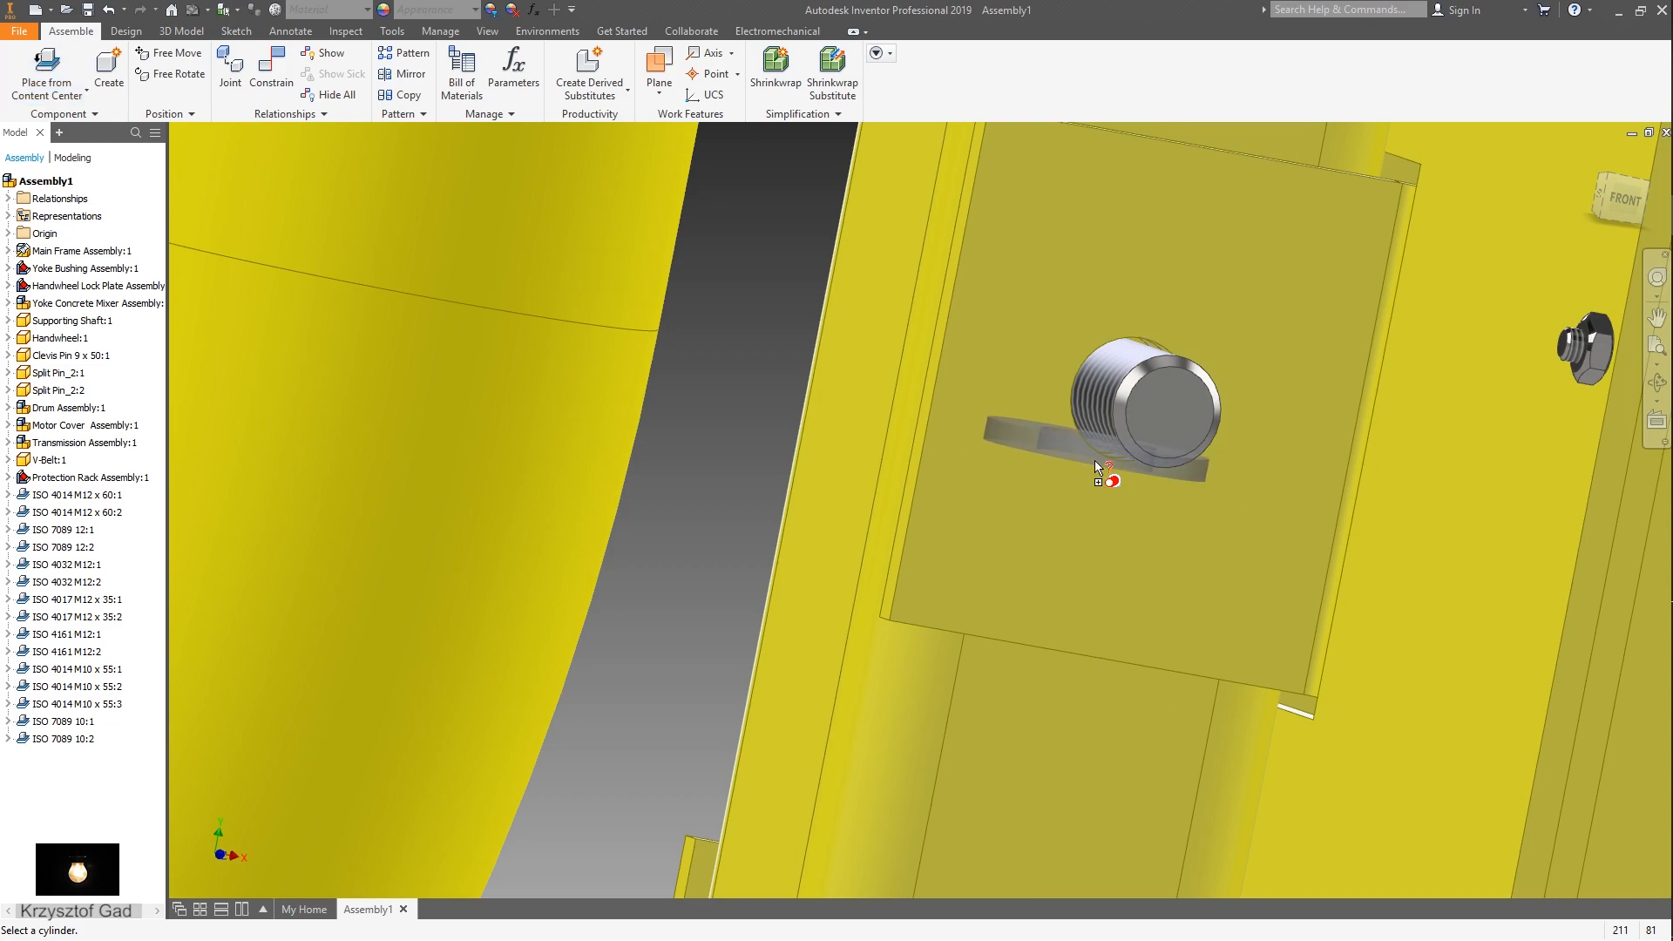
click(1101, 457)
click(1100, 455)
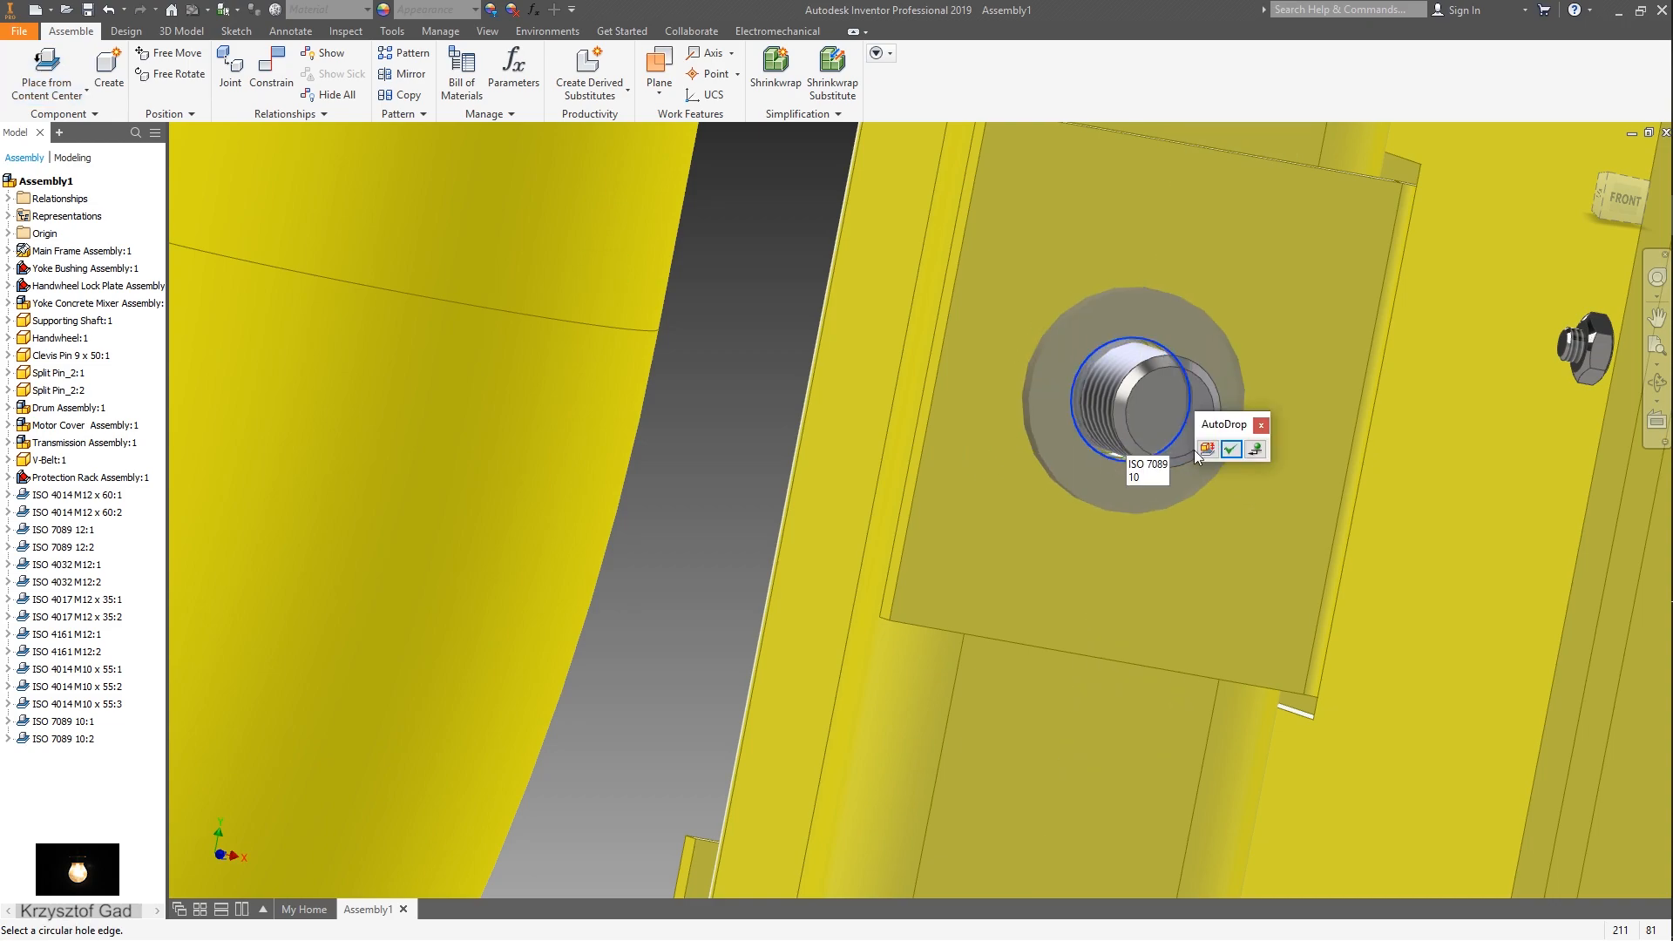
click(1230, 449)
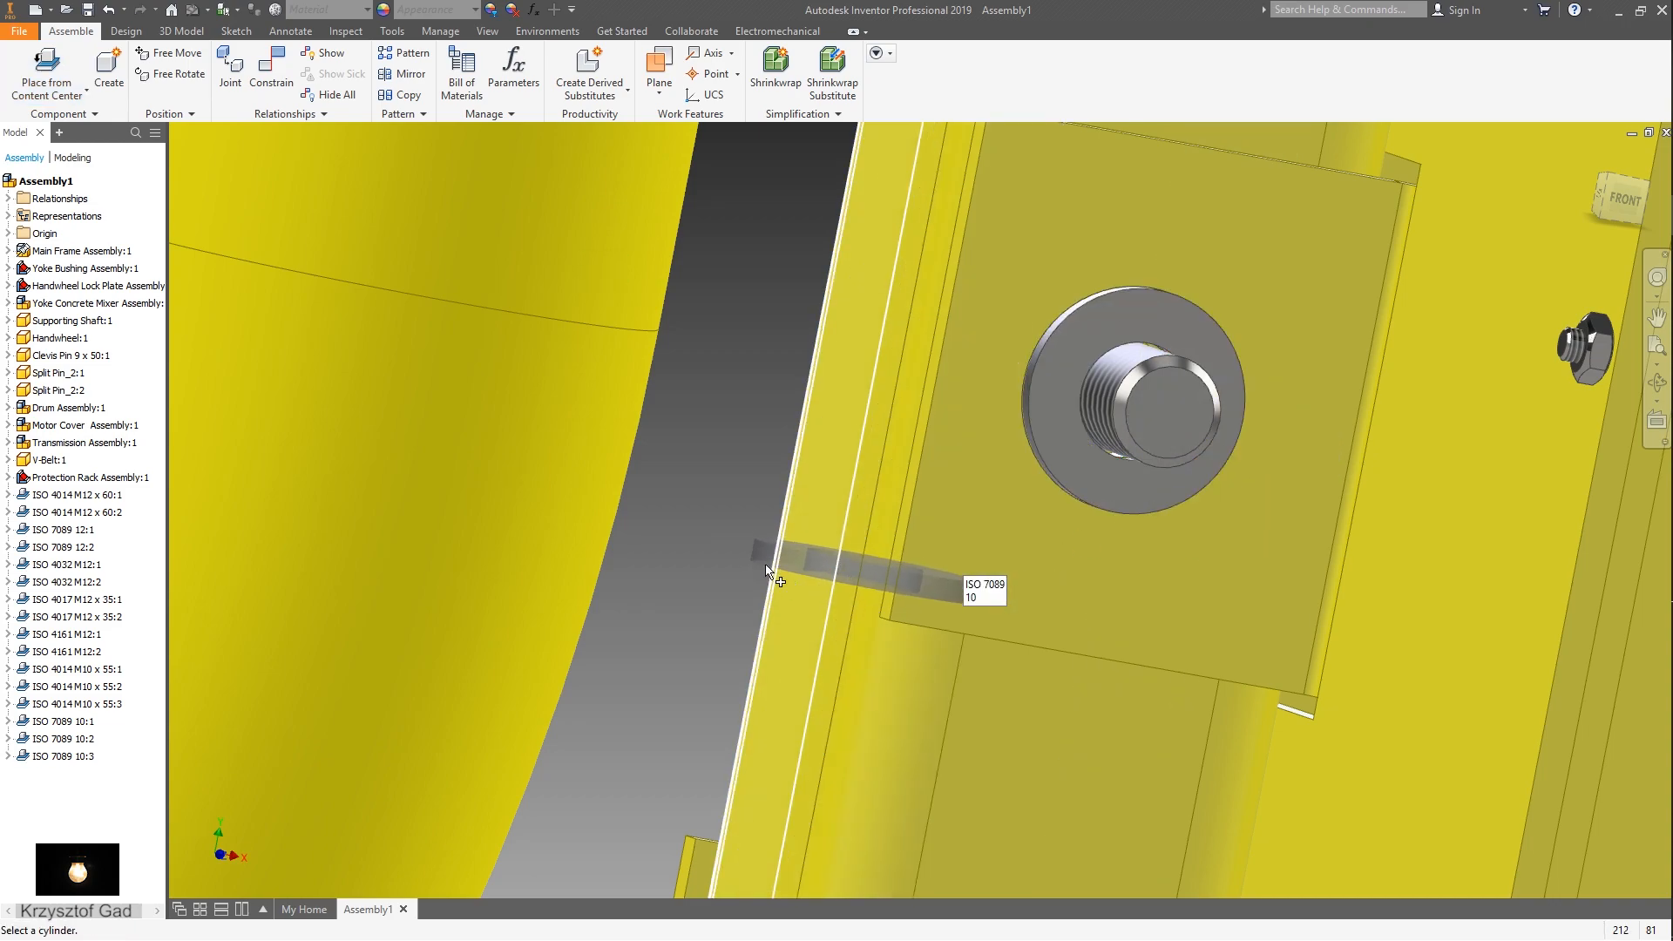
key(Escape)
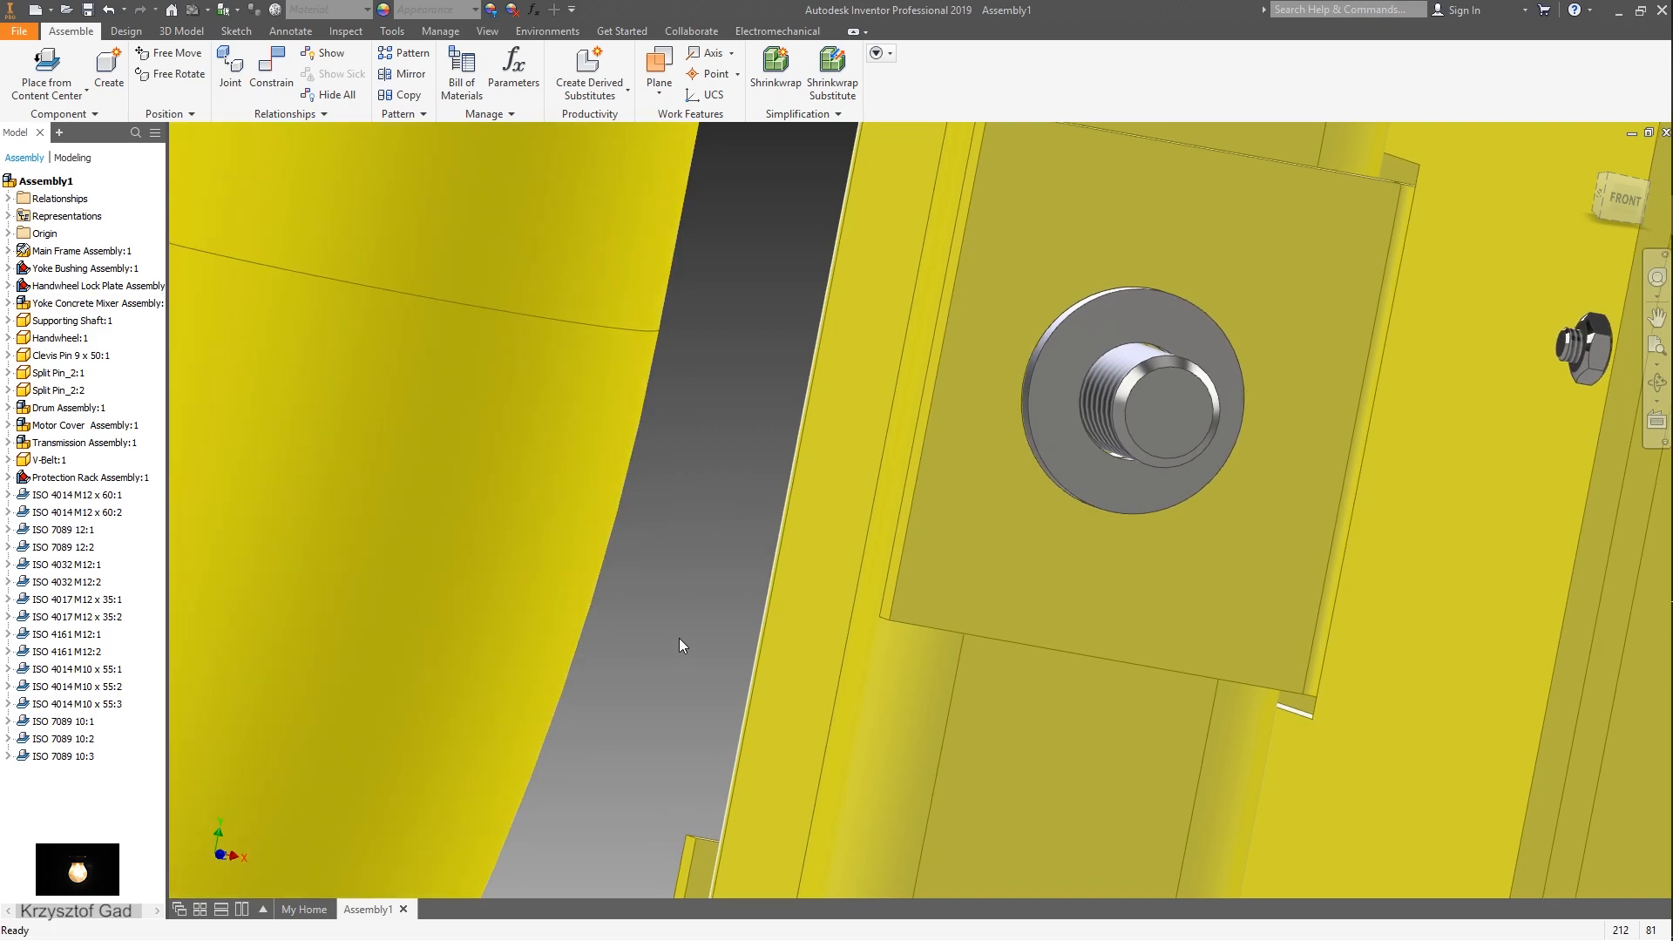
- Choose the ISO 4032 hex nut from the Content Center for placement
scroll(678, 639, down, 4)
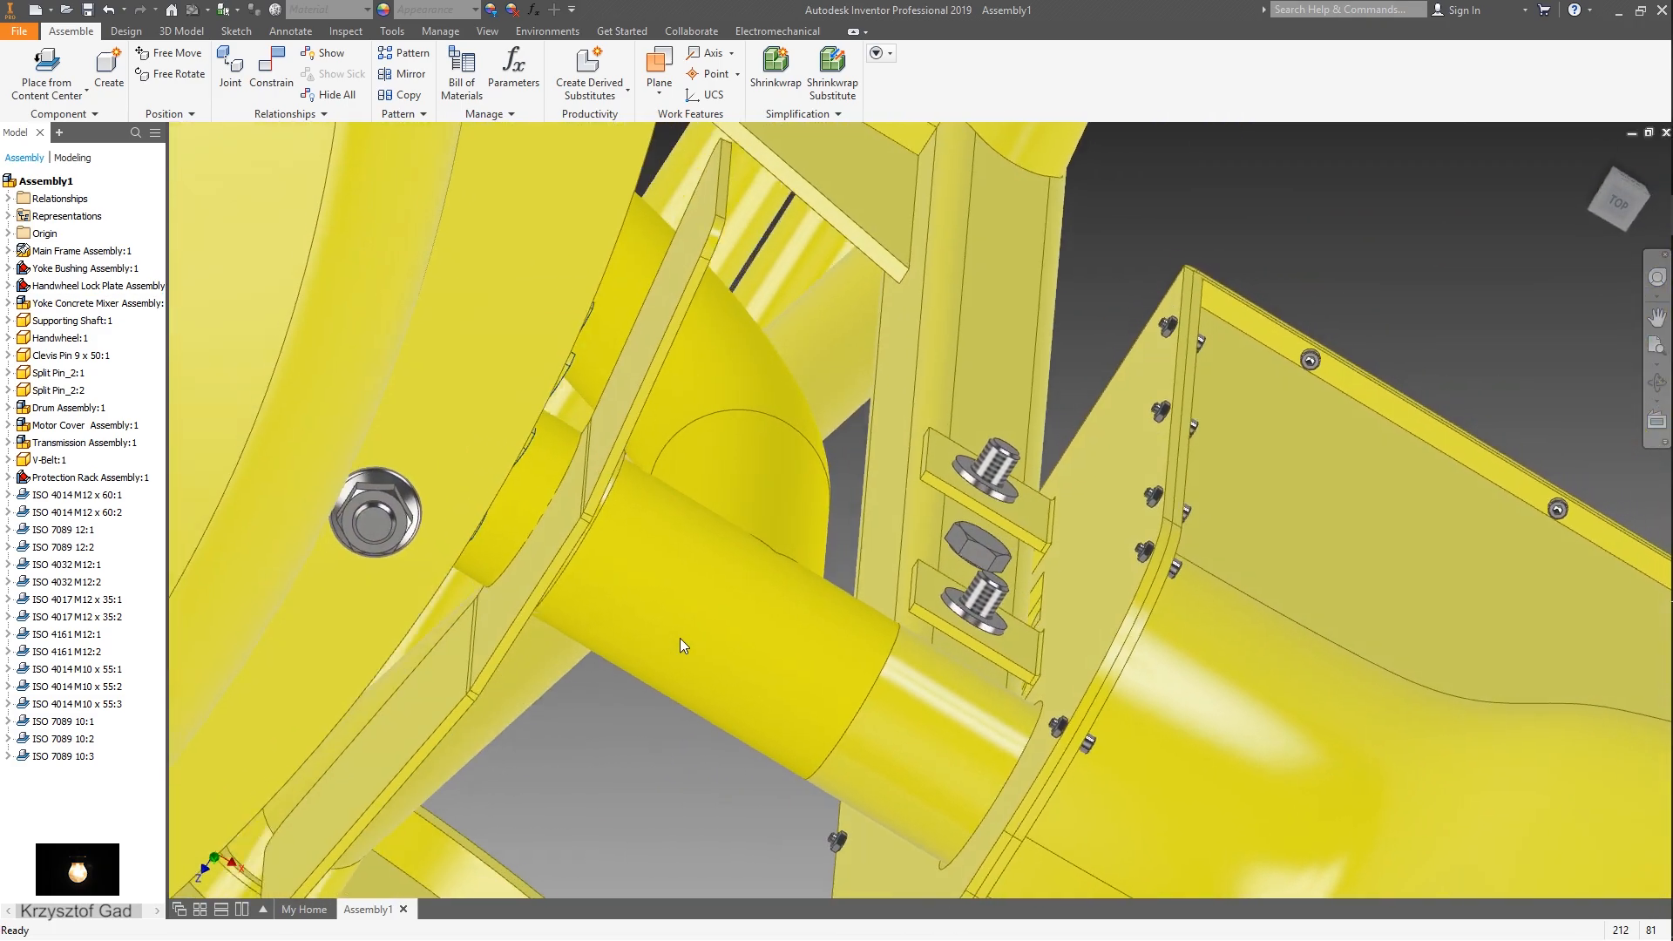
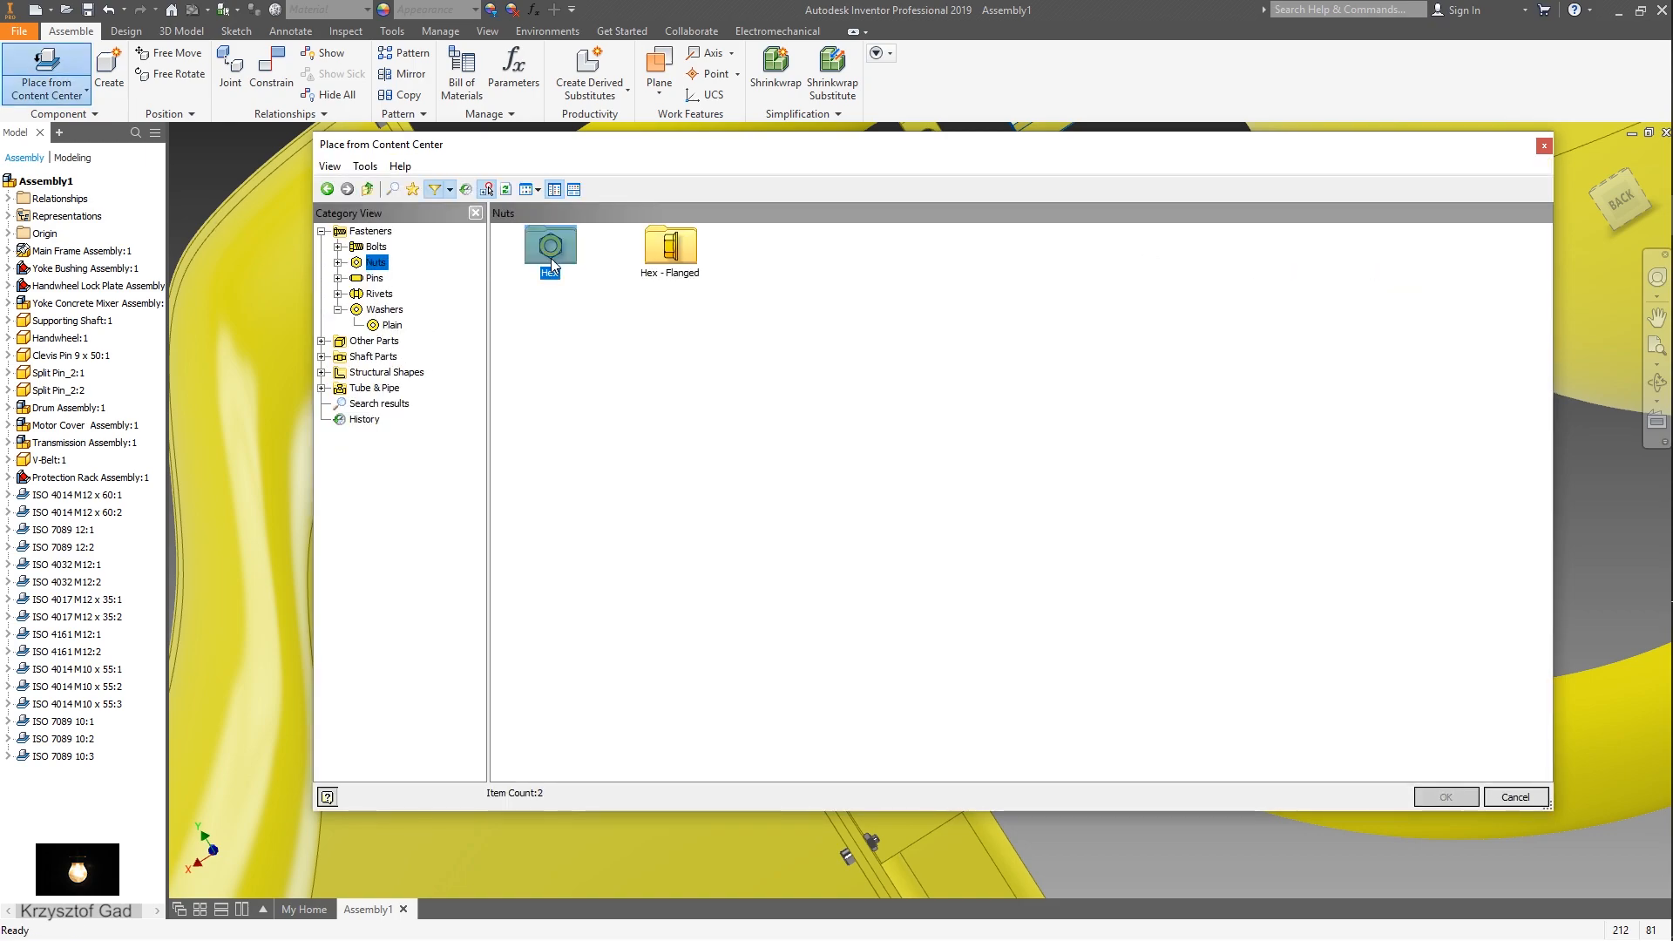
double_click(551, 253)
double_click(552, 258)
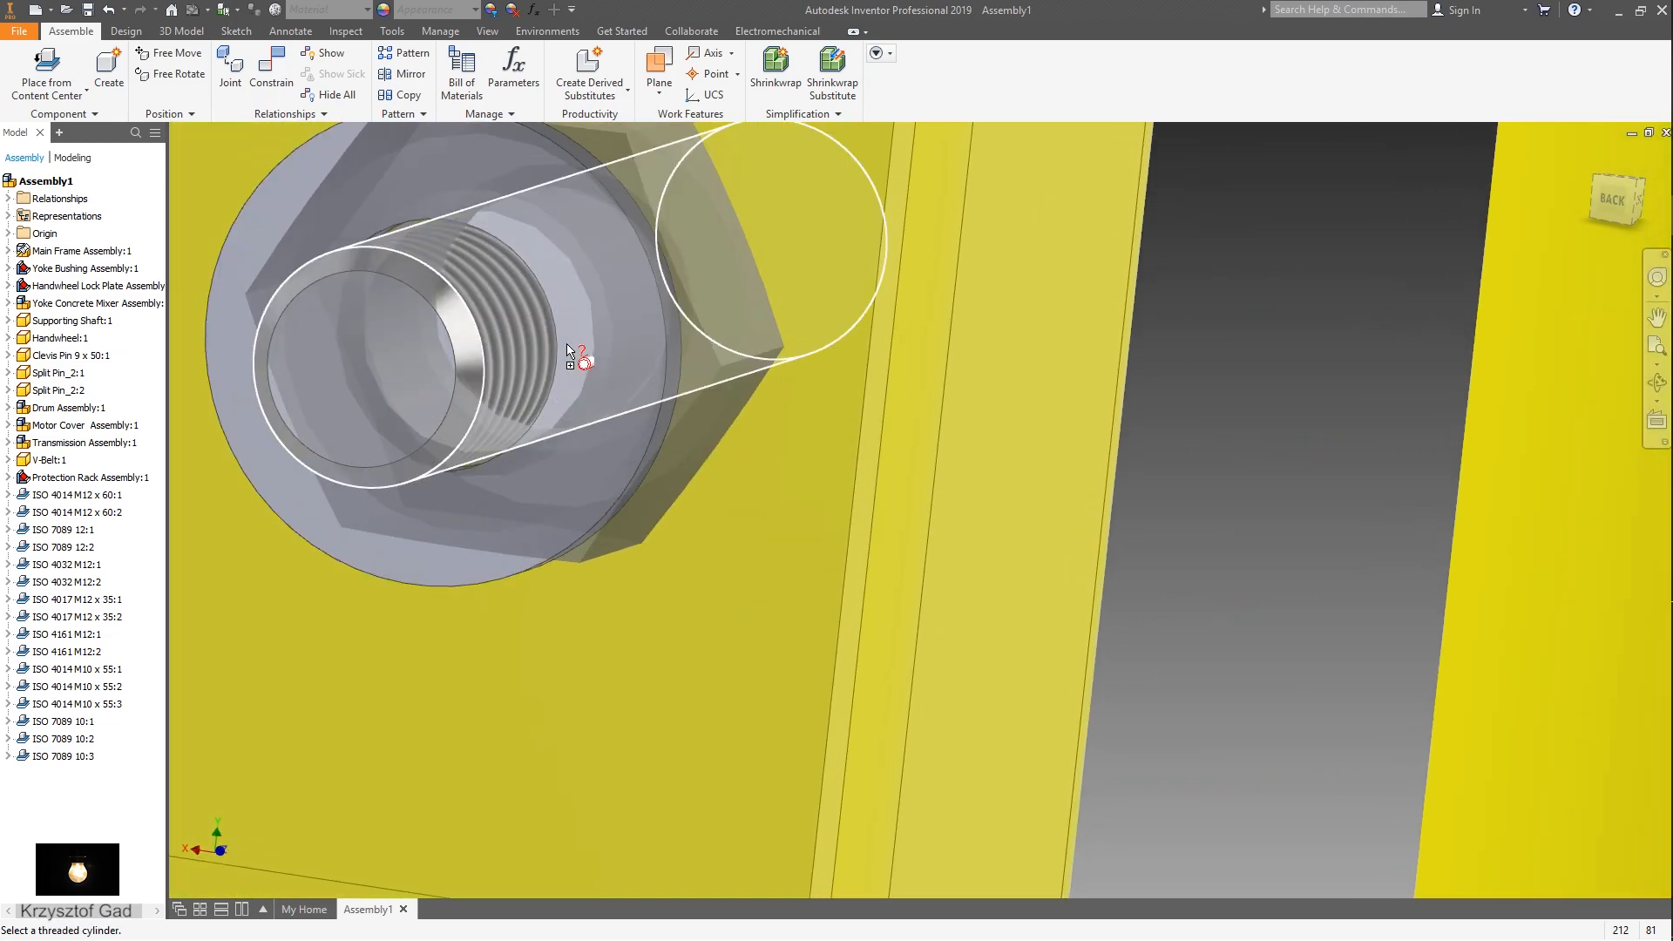
- Place ISO 4032 M10 hex nuts on the two back-side bolts, seated against the washers on the square plates
click(560, 347)
click(557, 351)
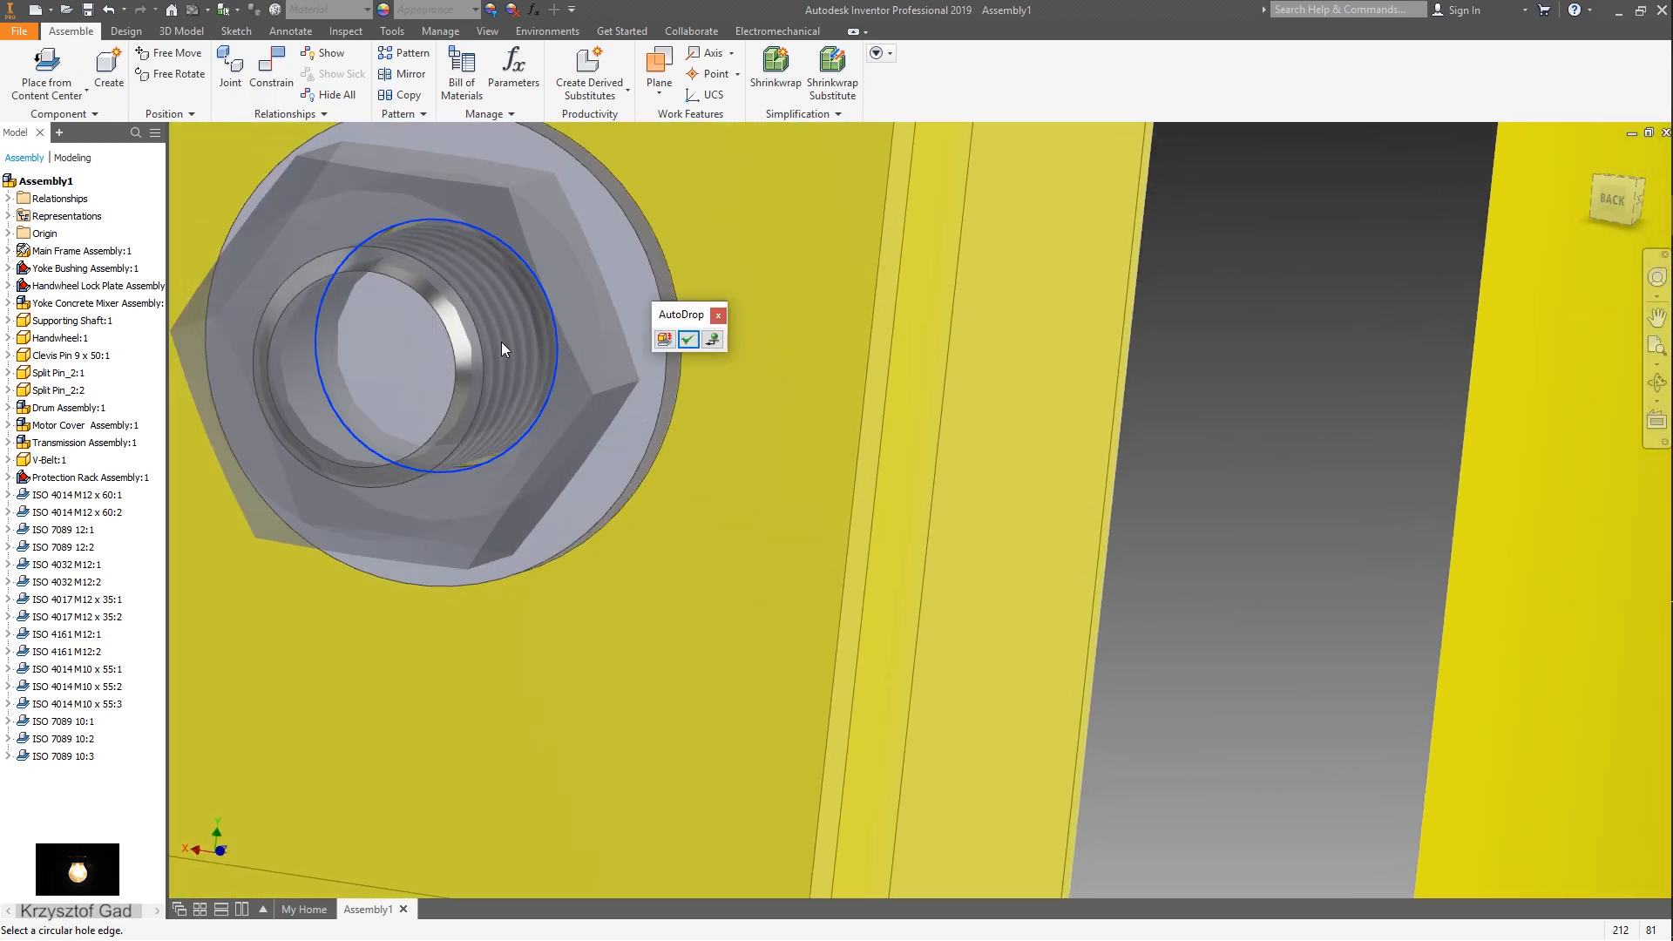
click(689, 341)
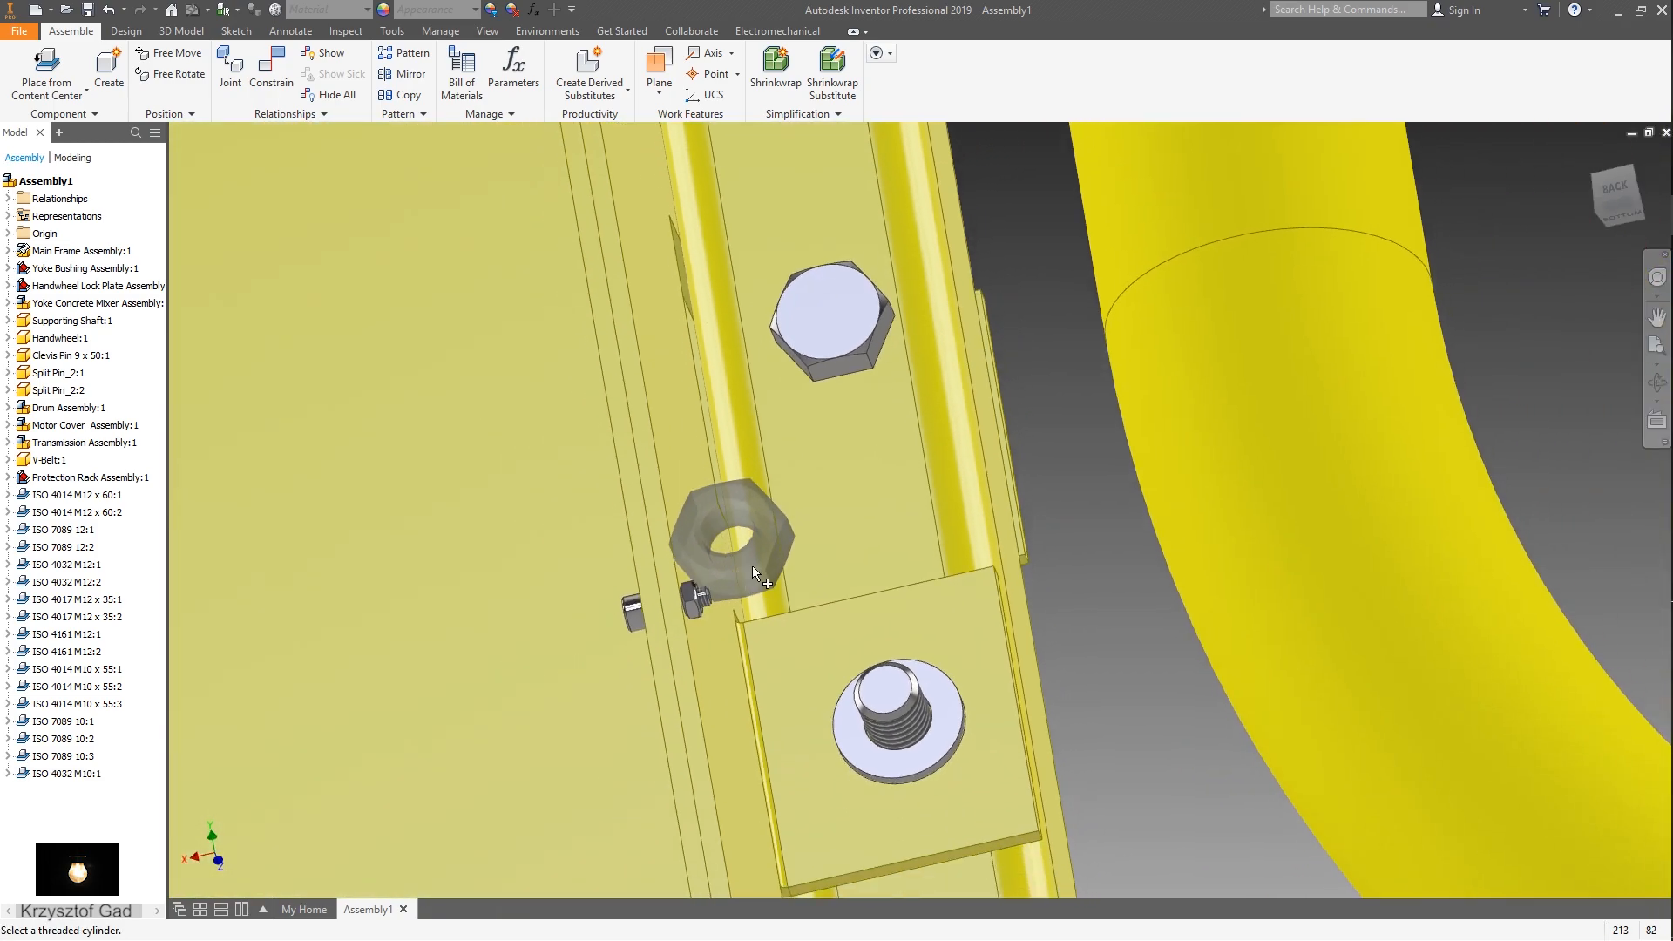
click(898, 566)
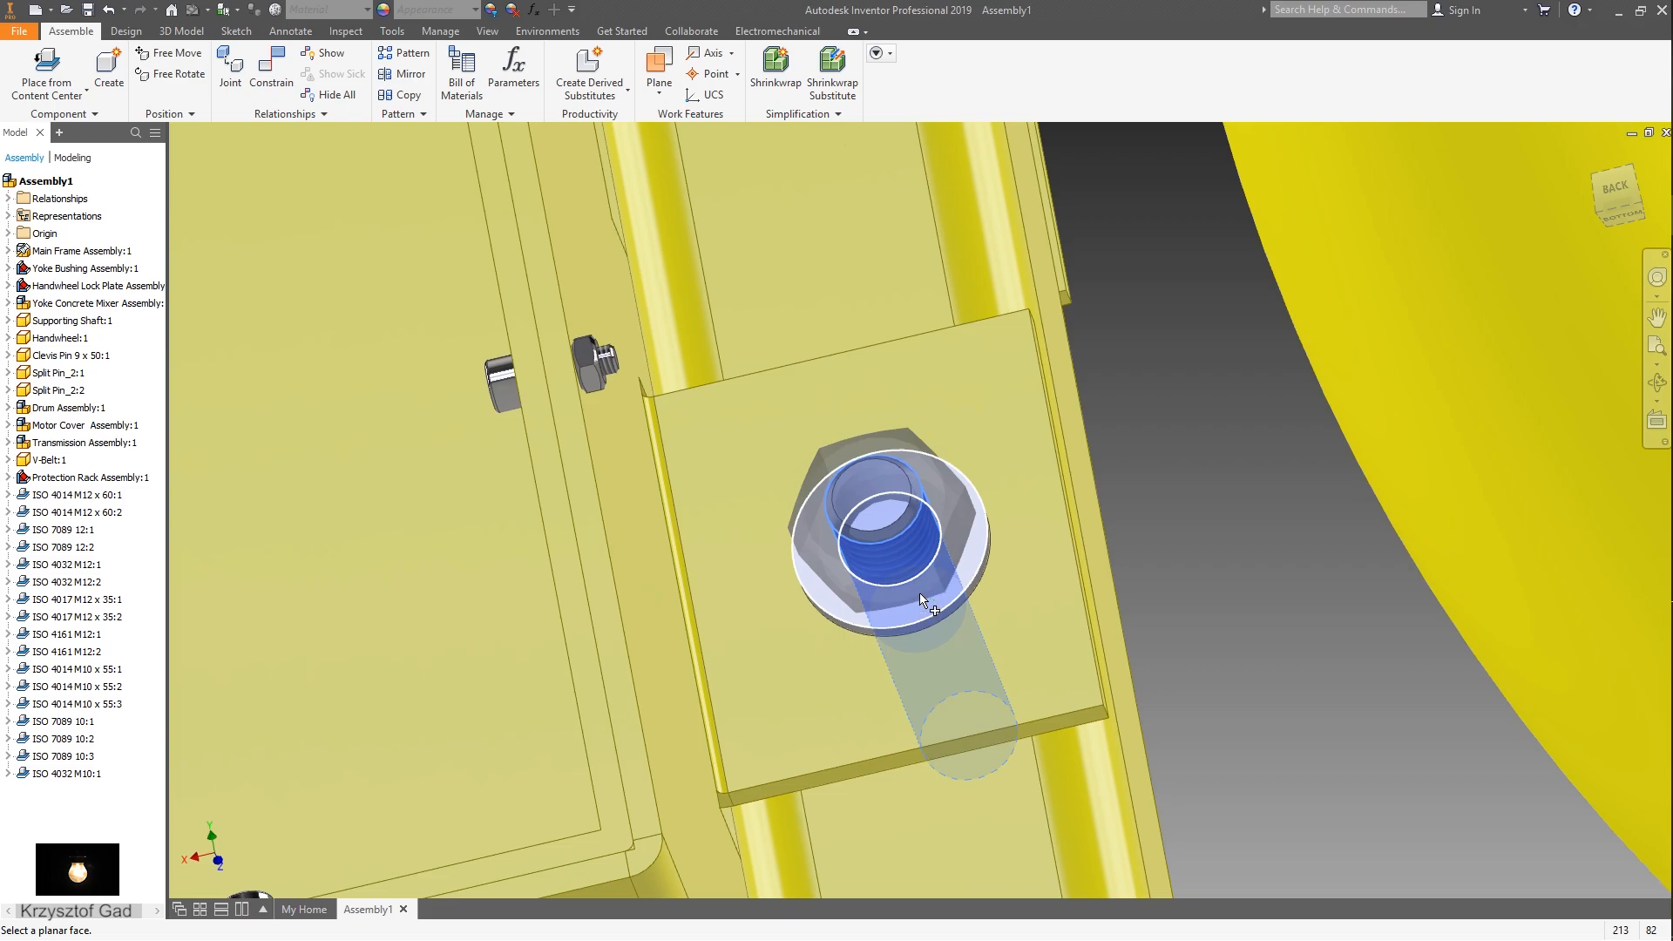
click(920, 599)
click(1054, 596)
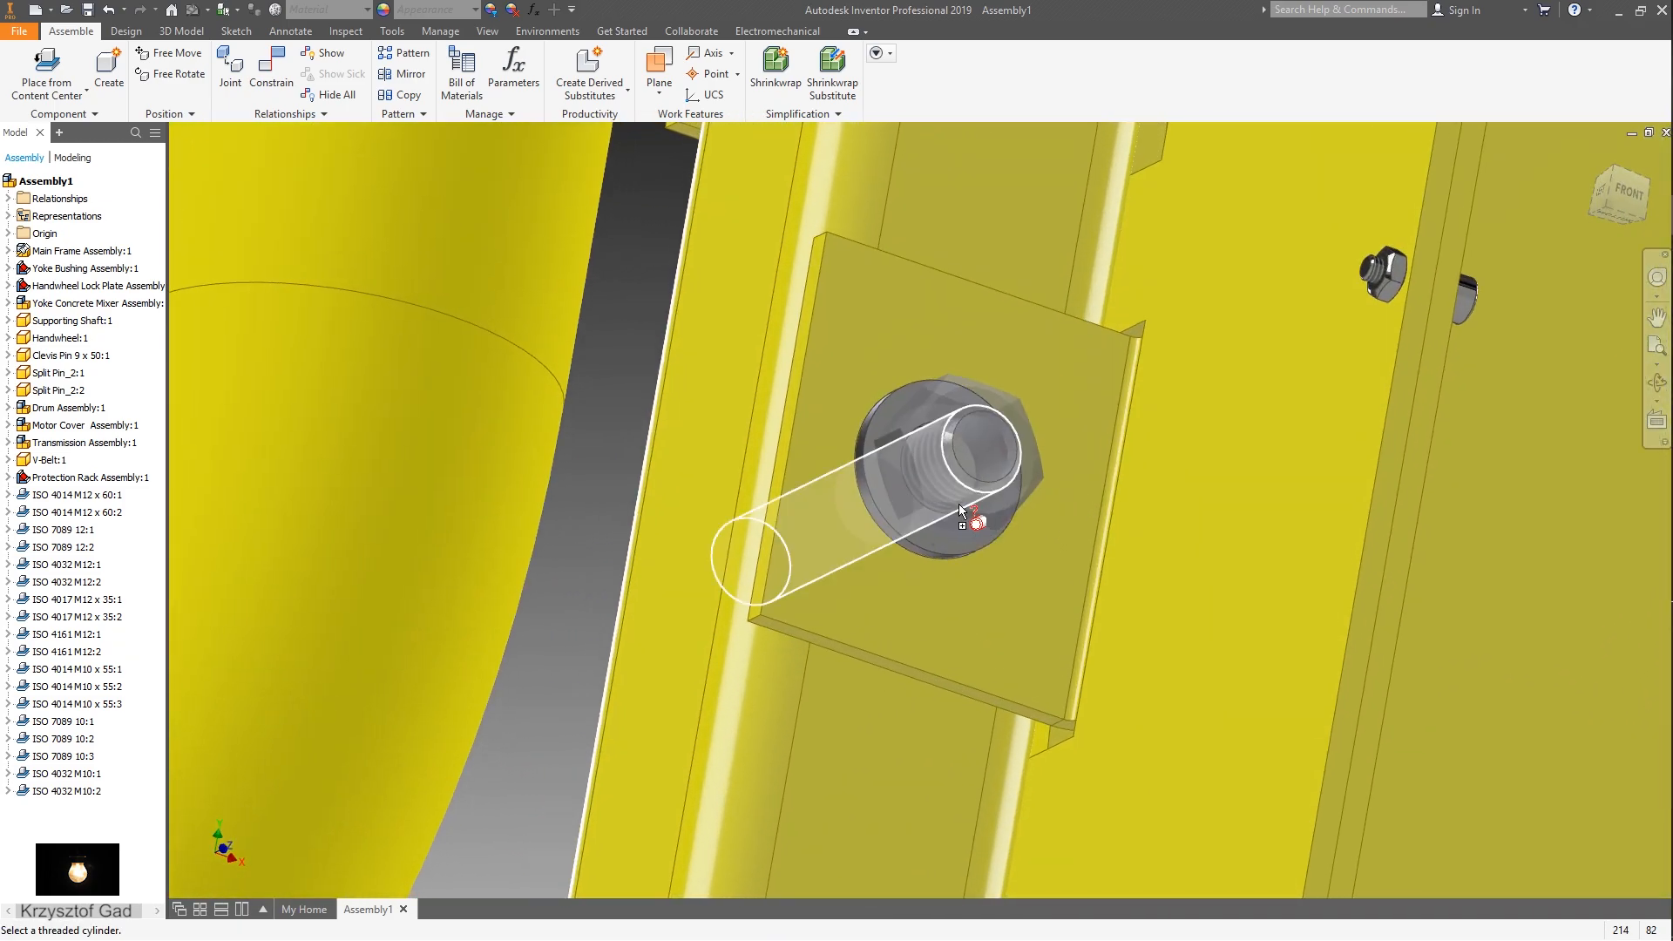
- Place an ISO 4032 M10 hex nut on the front-side bolt against its washer and end the nut placement
click(958, 505)
click(962, 520)
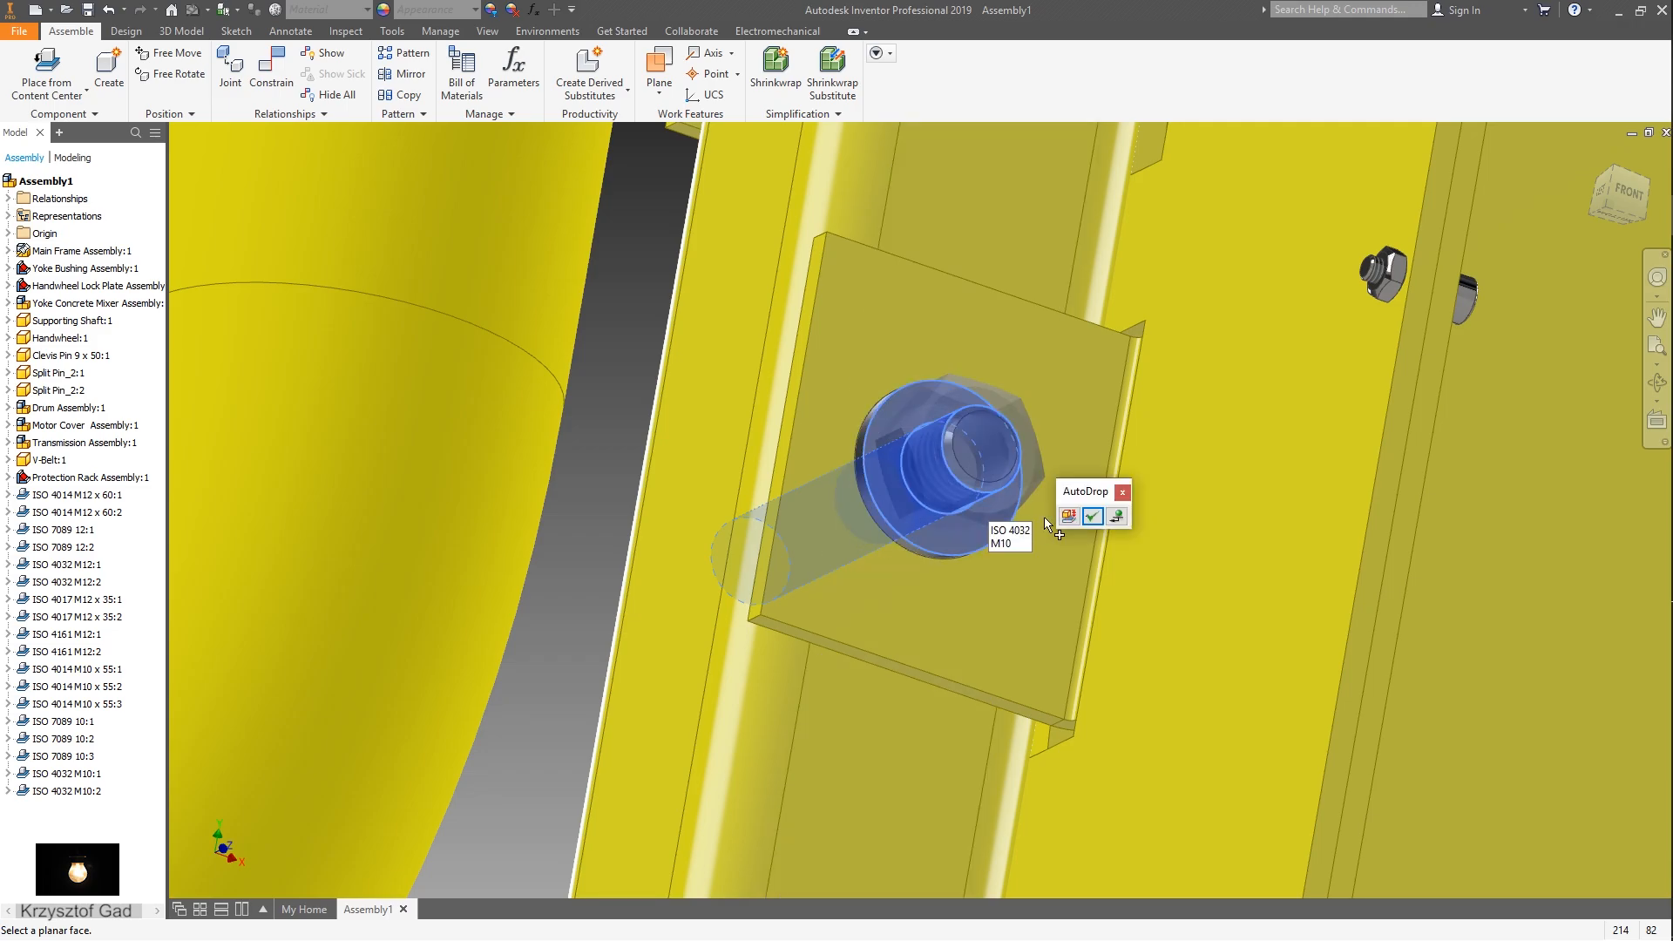
click(1093, 519)
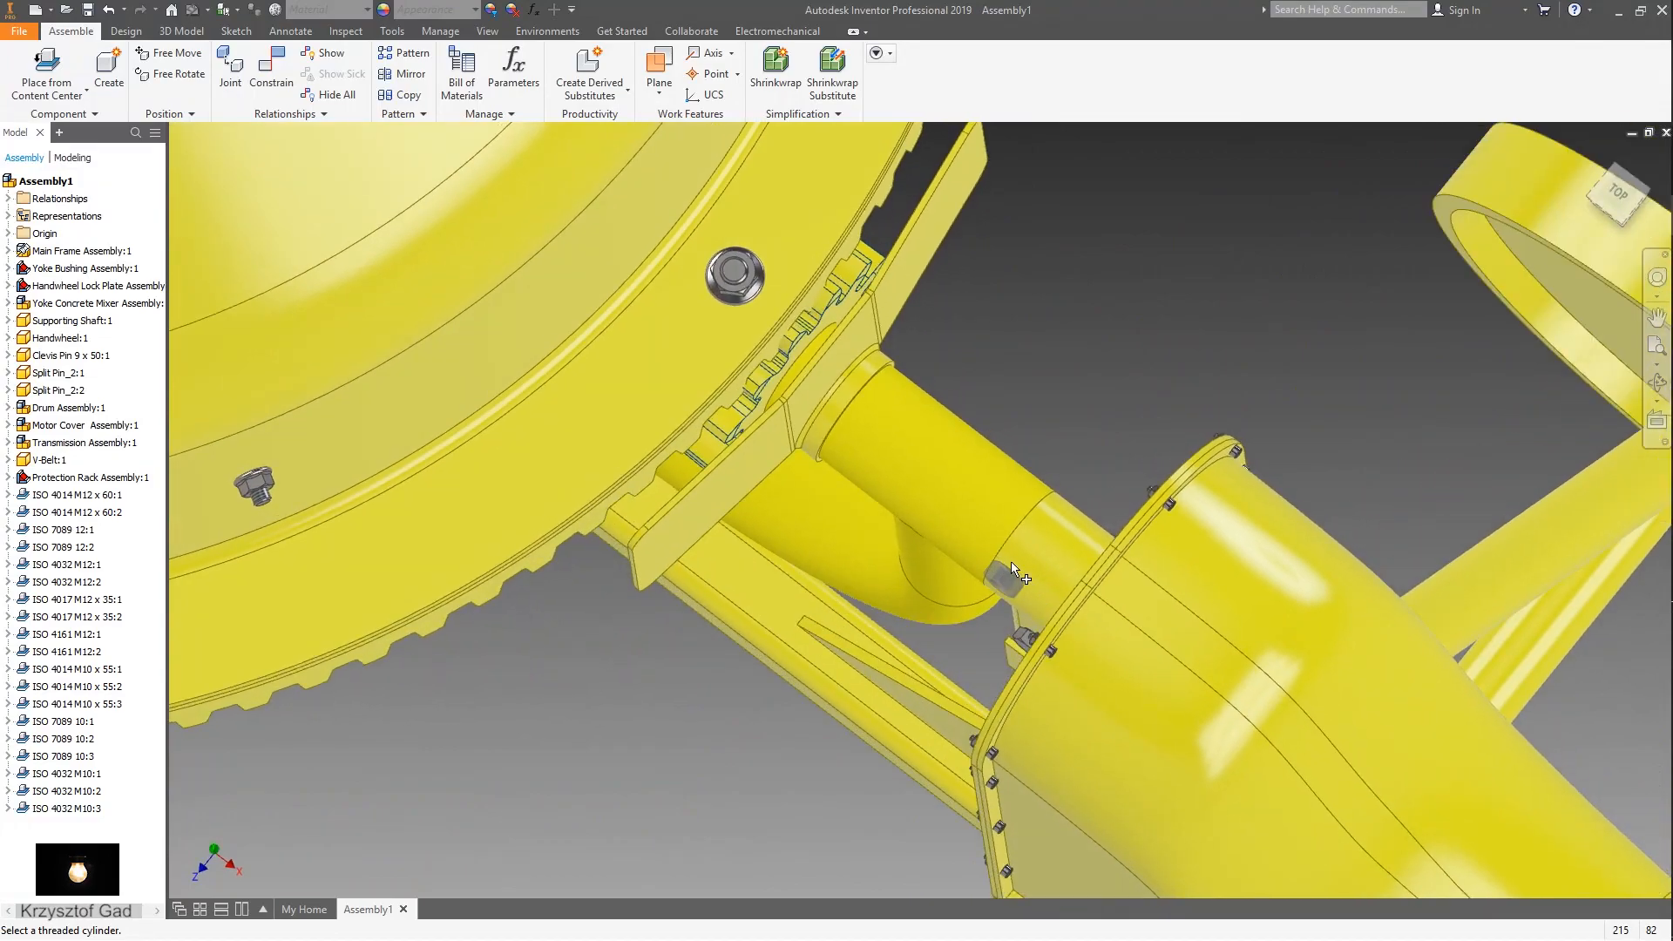
key(Escape)
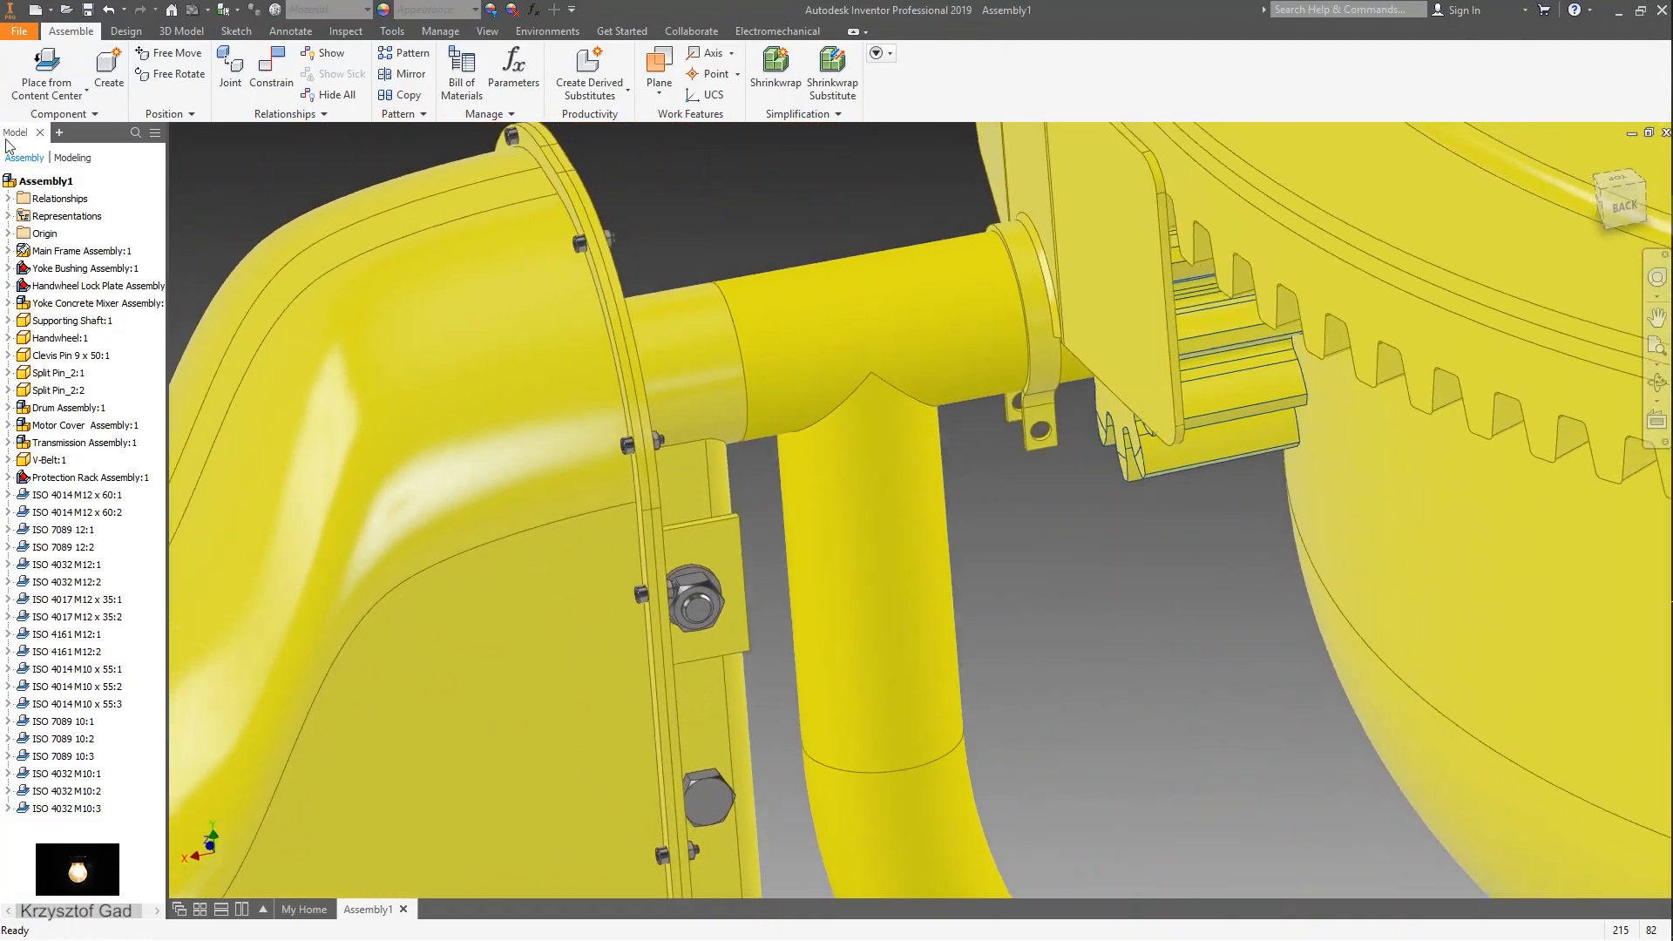
- Insert an ISO 4014 M6 x 30 hex head bolt from the Content Center through the clamp lug holes beside the drive pinion
click(40, 64)
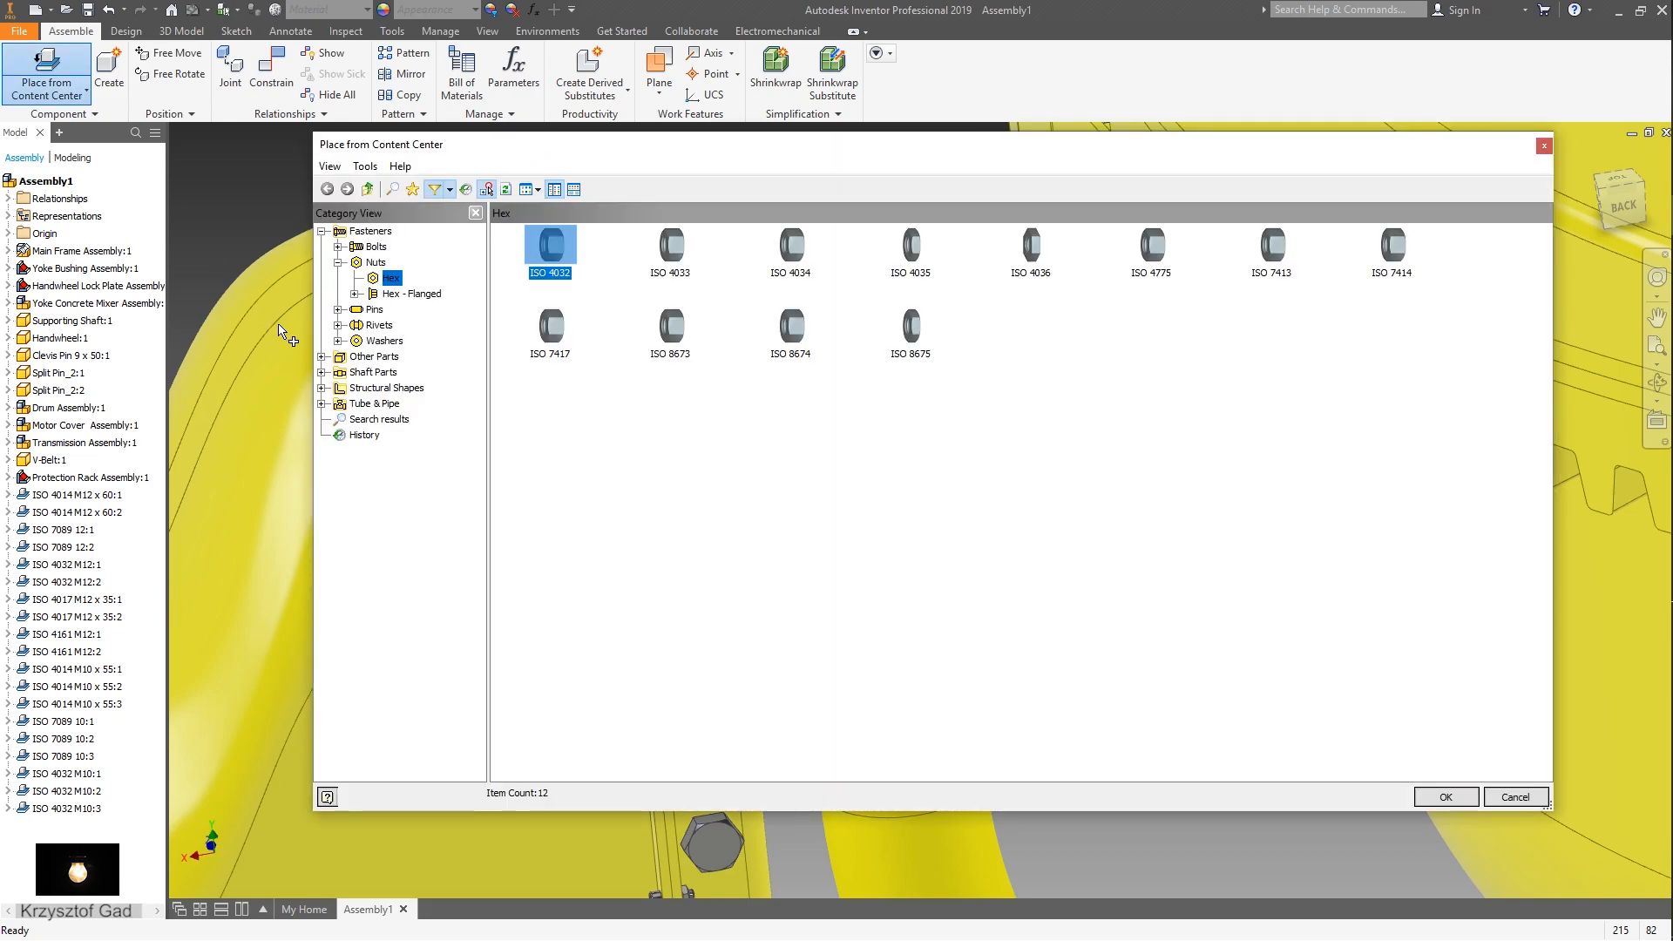
click(378, 248)
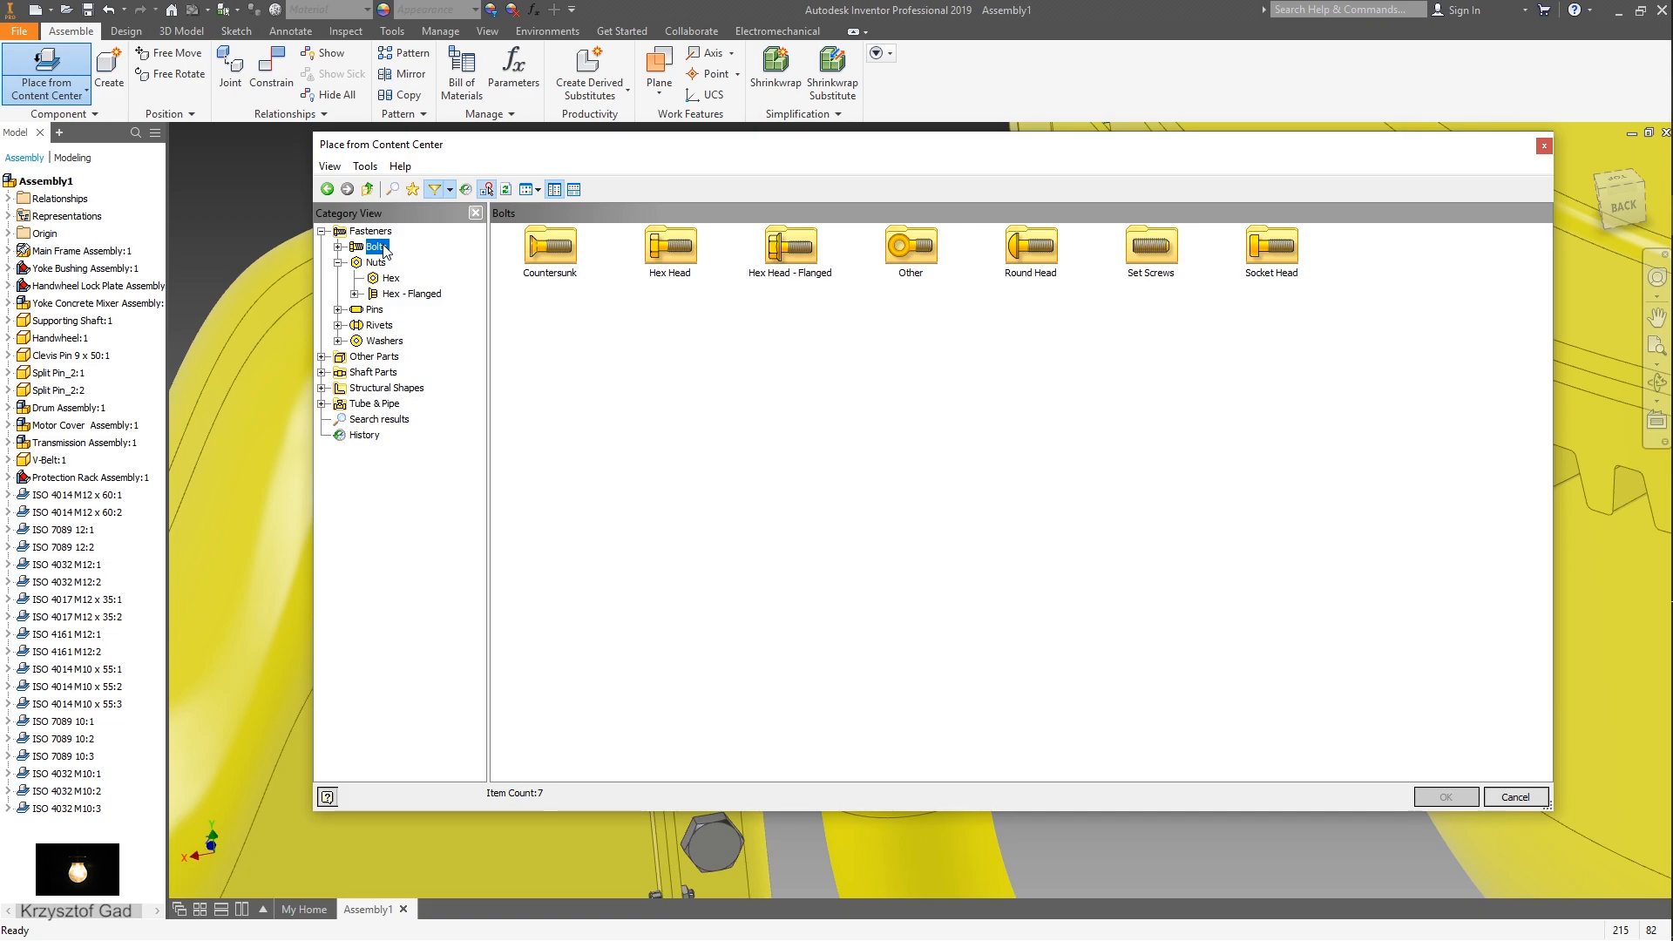
double_click(669, 262)
double_click(578, 250)
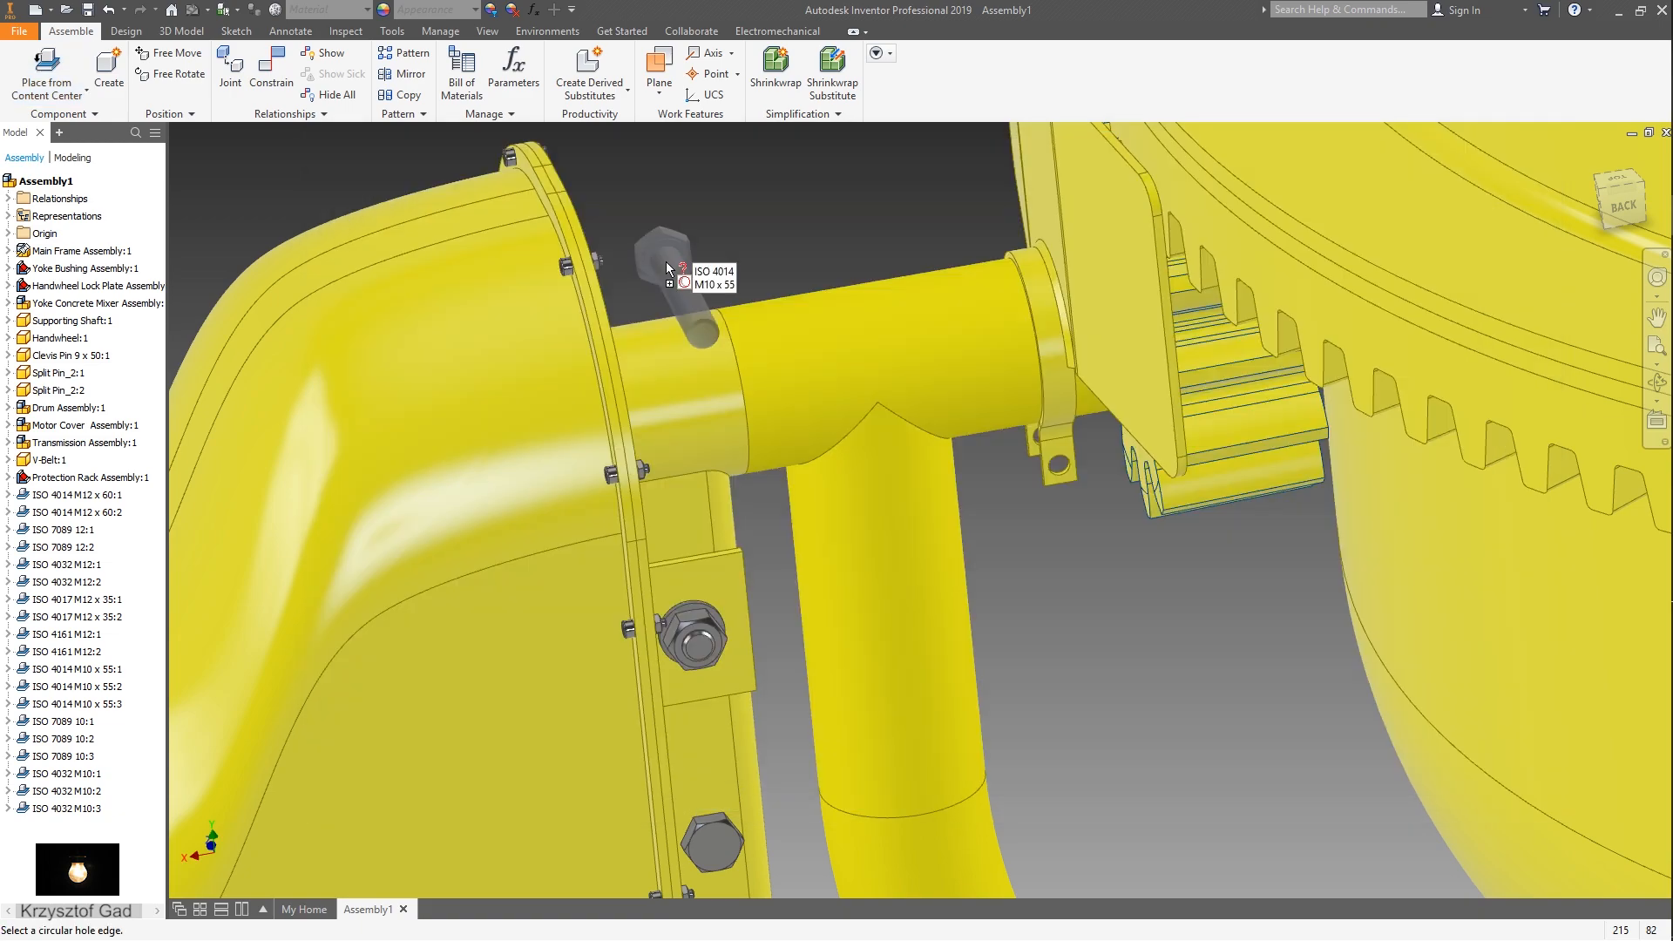
scroll(1039, 554, down, 6)
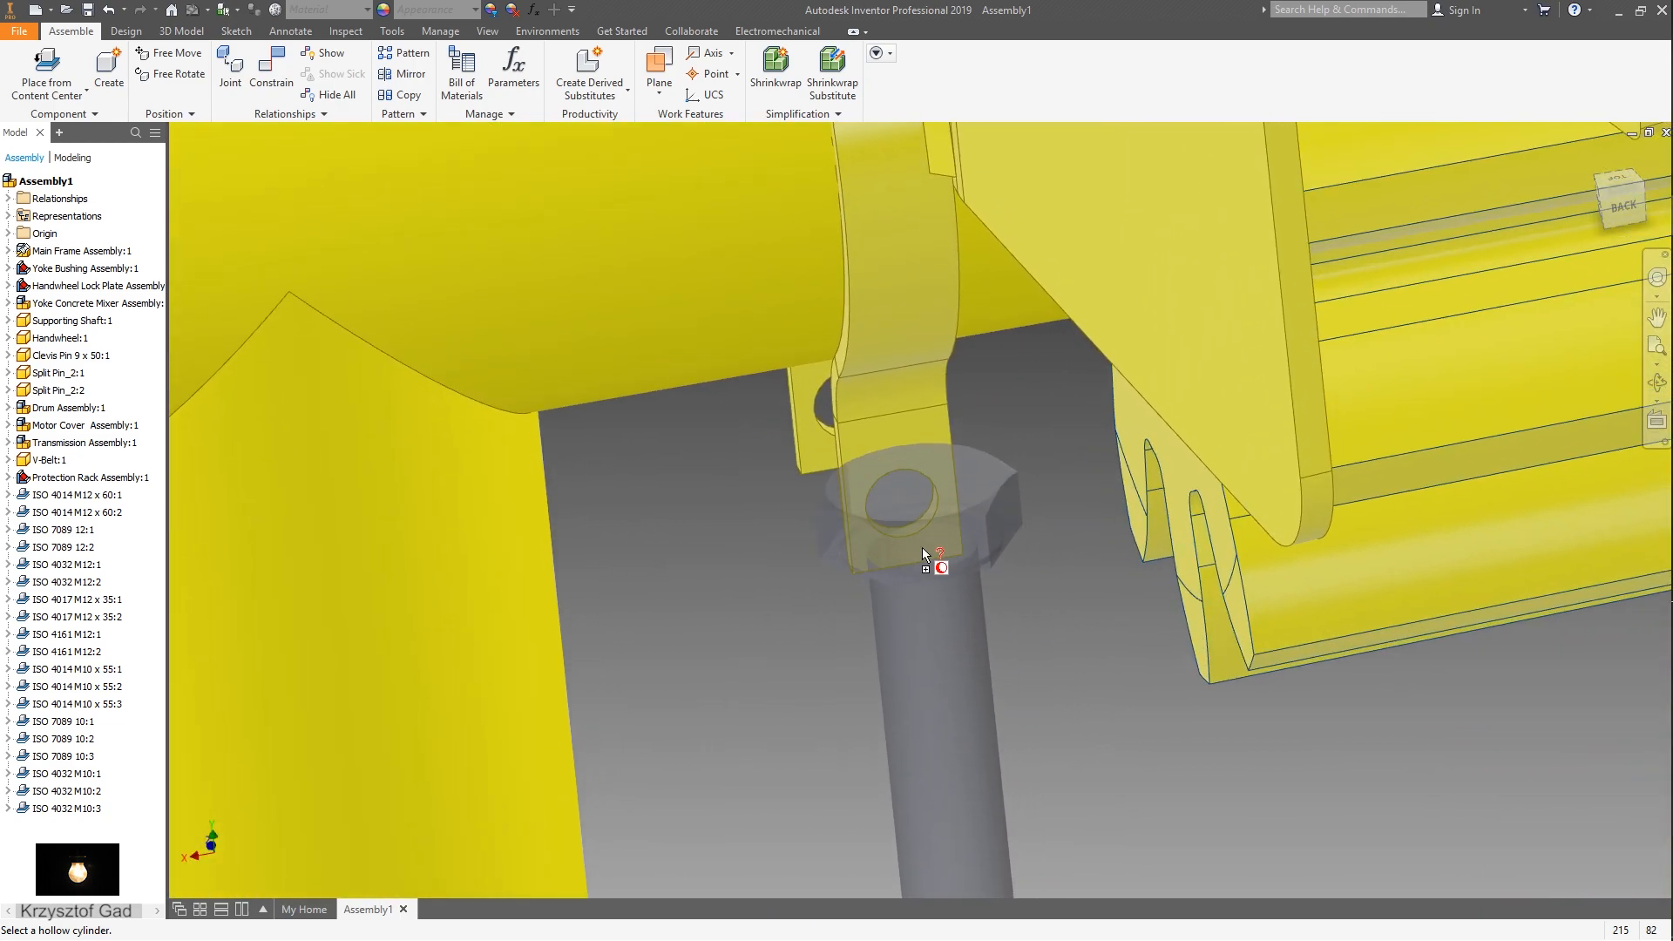
click(924, 530)
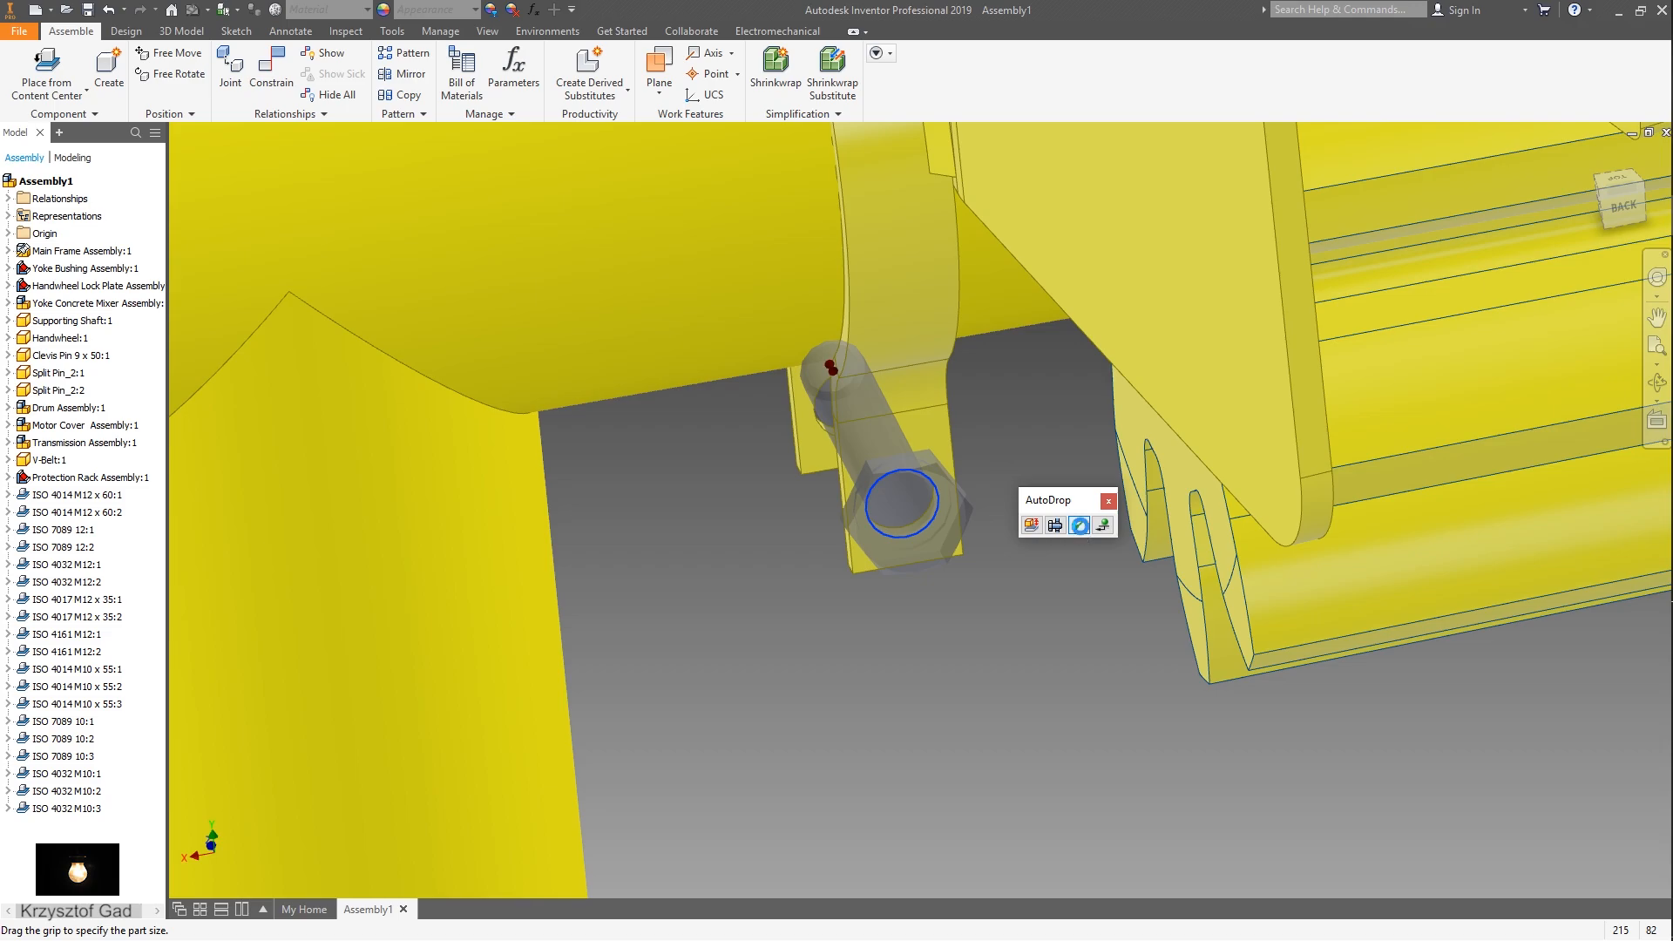
click(1078, 524)
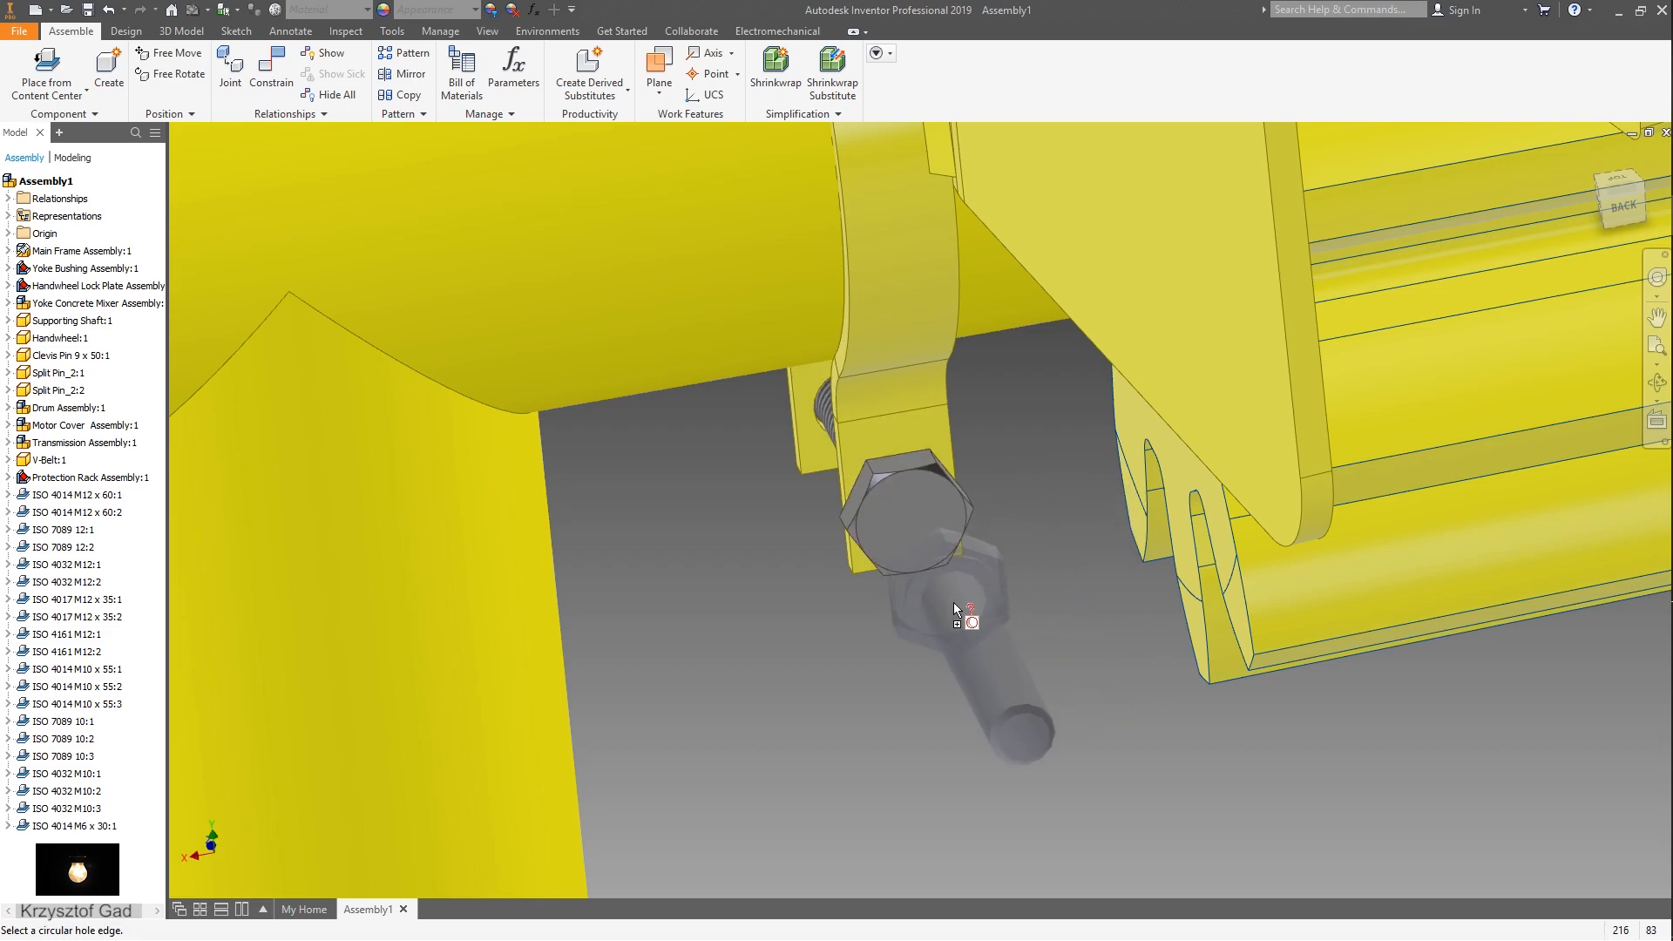
key(Escape)
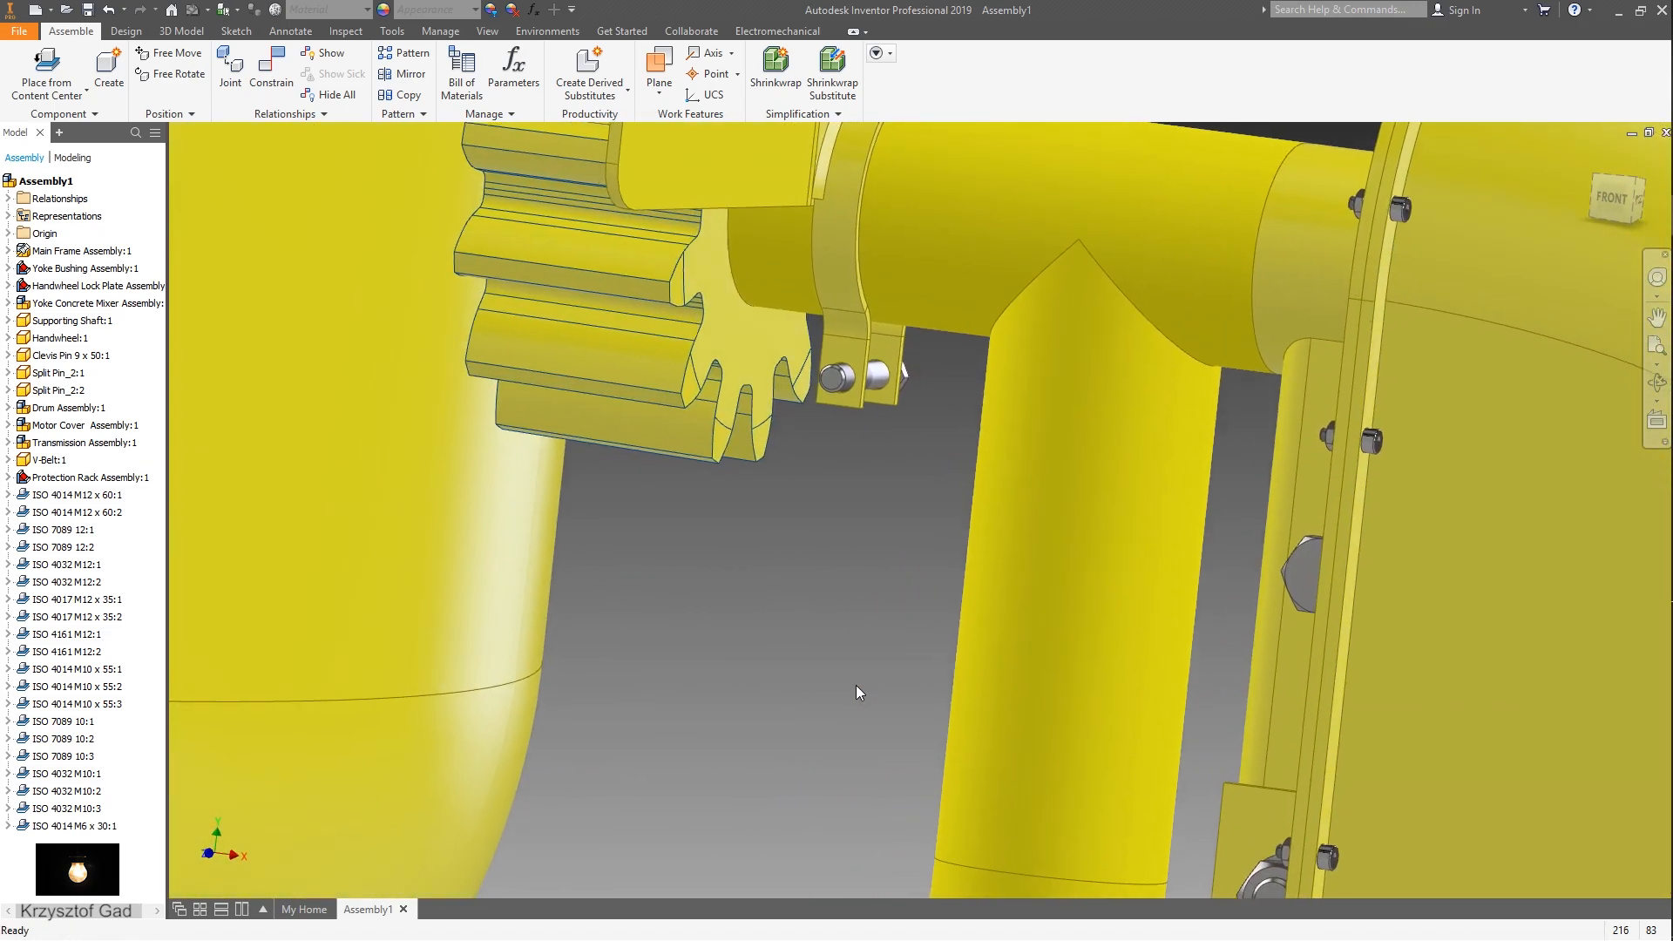
- Place an ISO 4032 M6 hex nut from the Content Center on the clamp bolt, seated against the outer face of the lug
right_click(836, 671)
key(Escape)
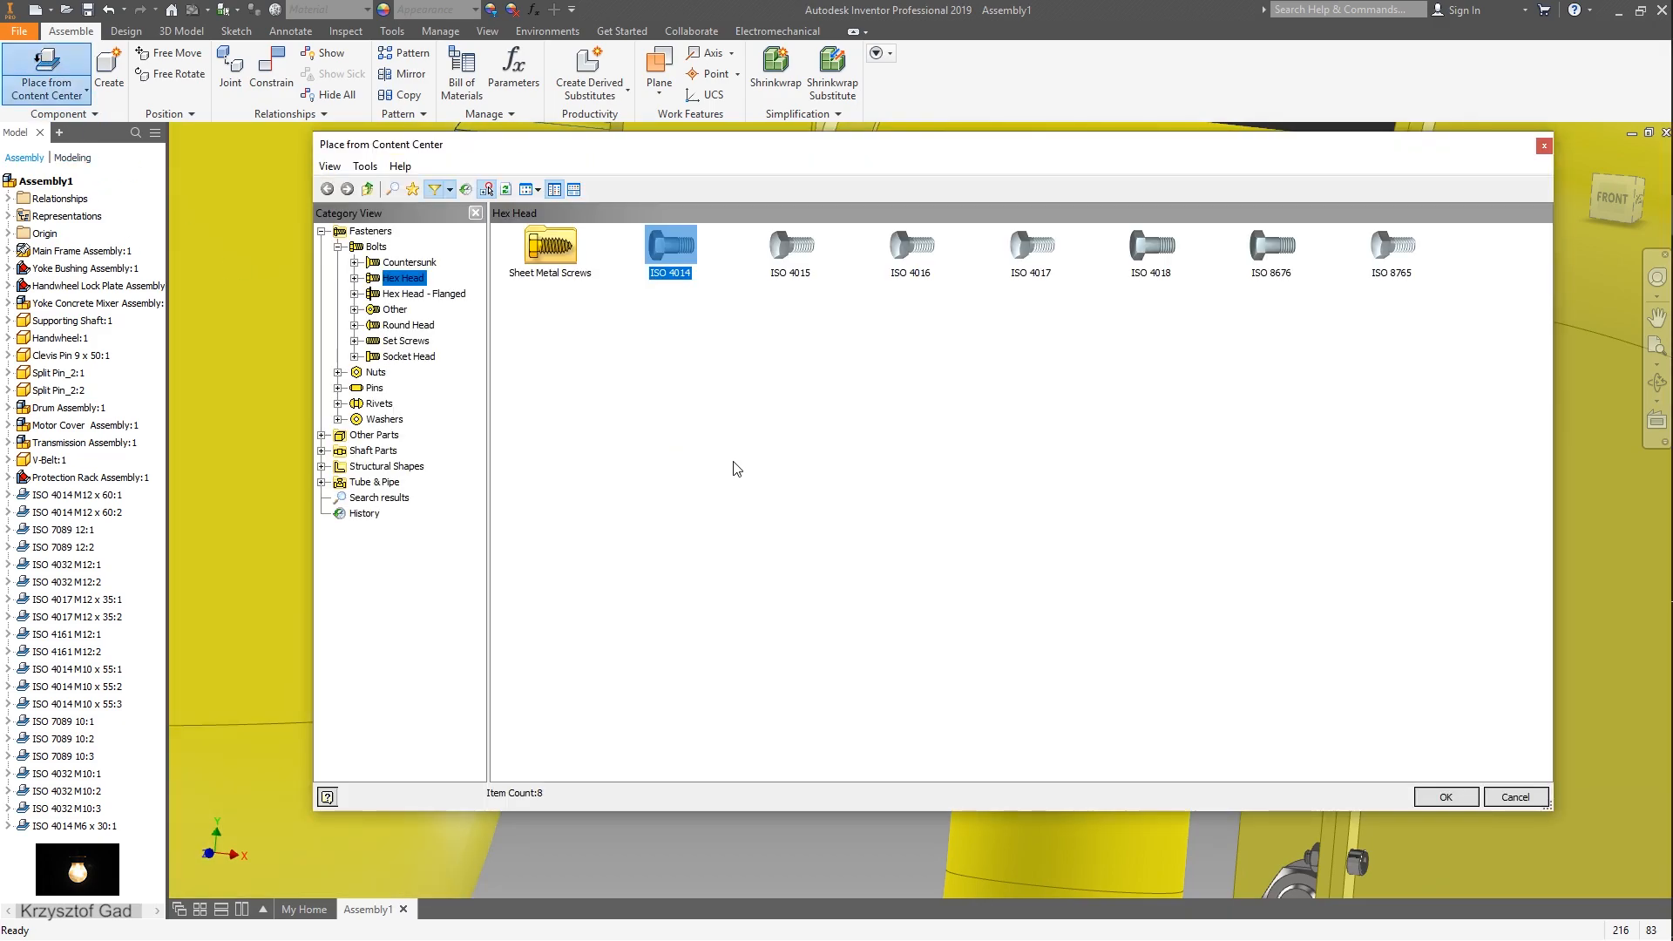
click(376, 373)
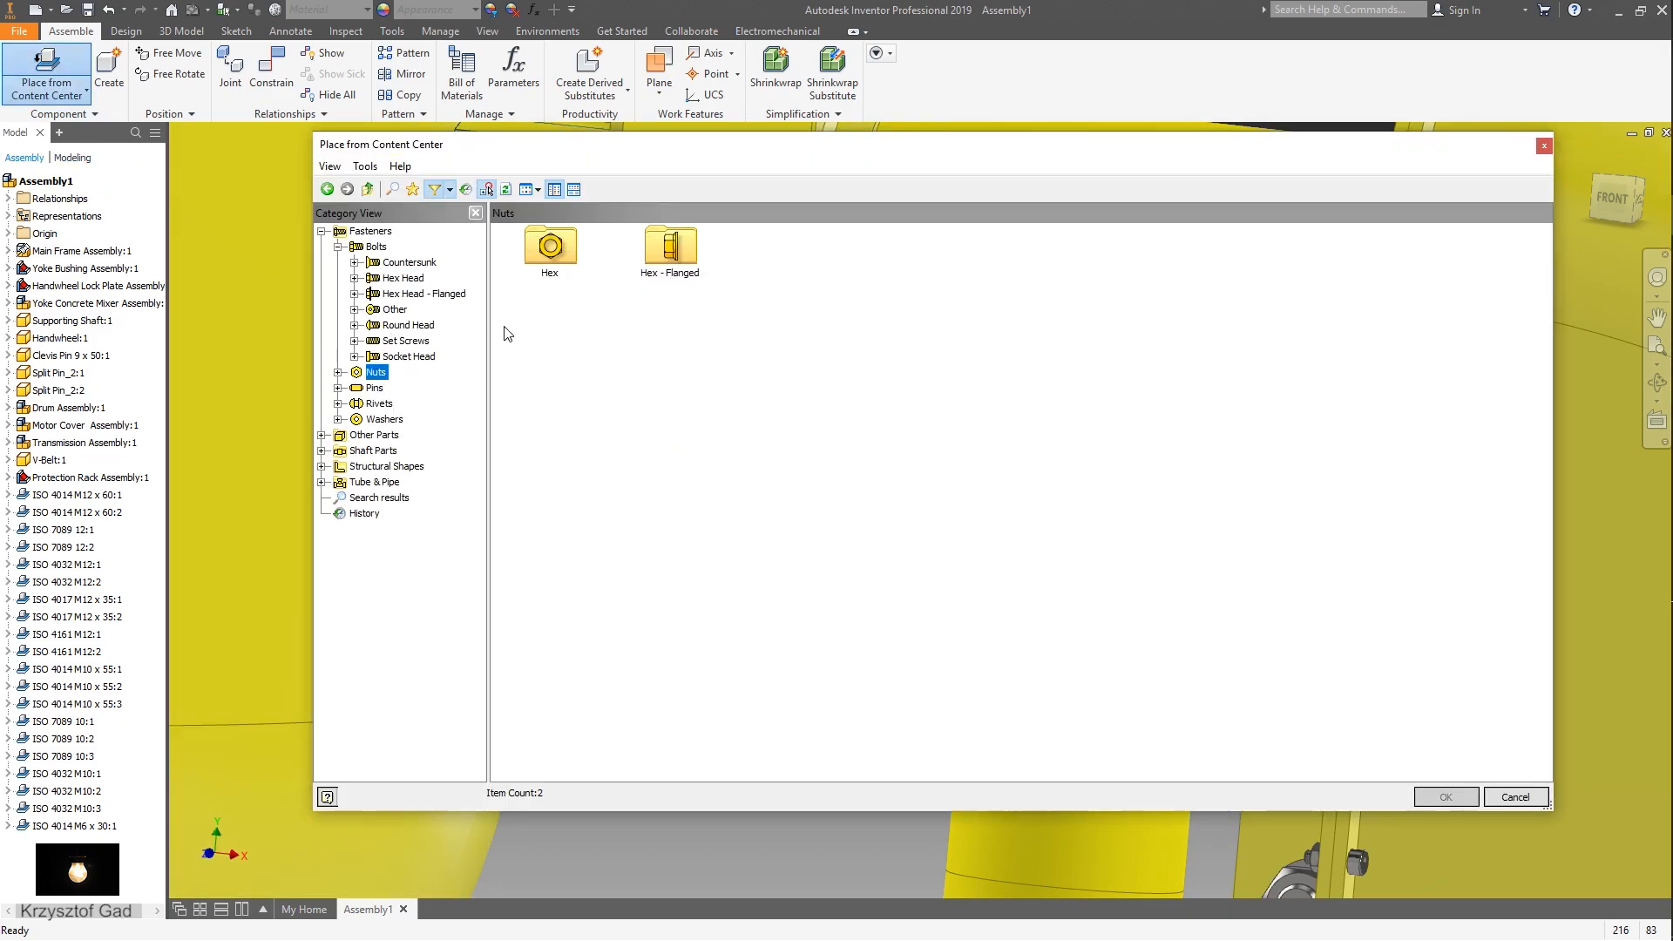
double_click(540, 253)
double_click(551, 250)
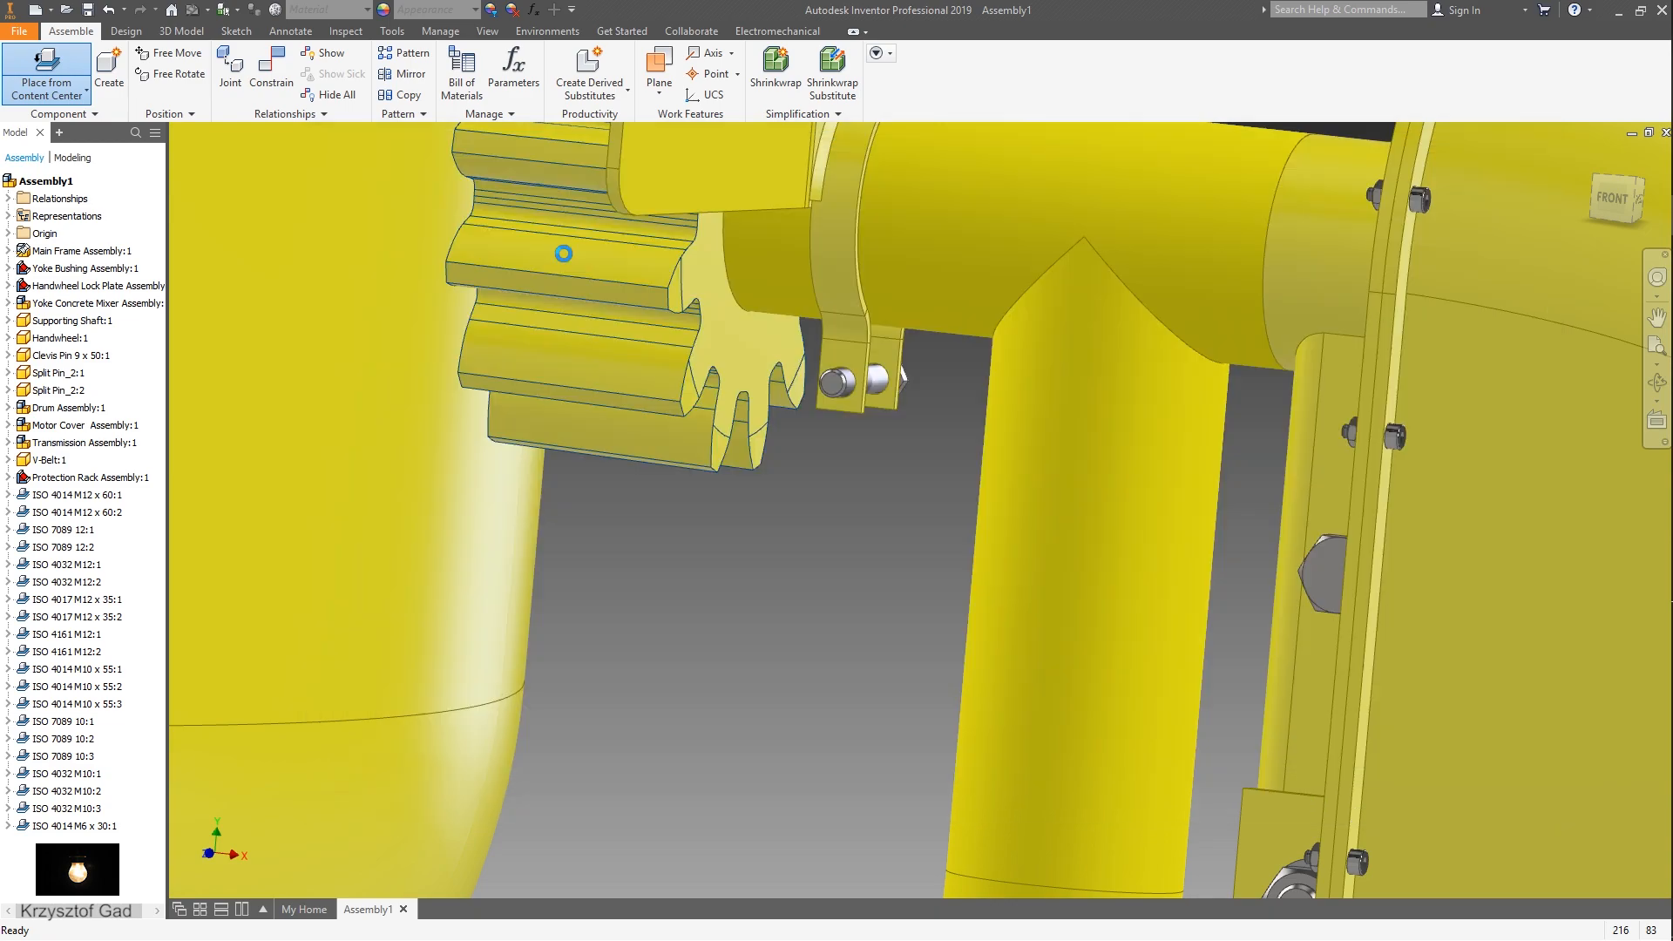
scroll(810, 487, up, 5)
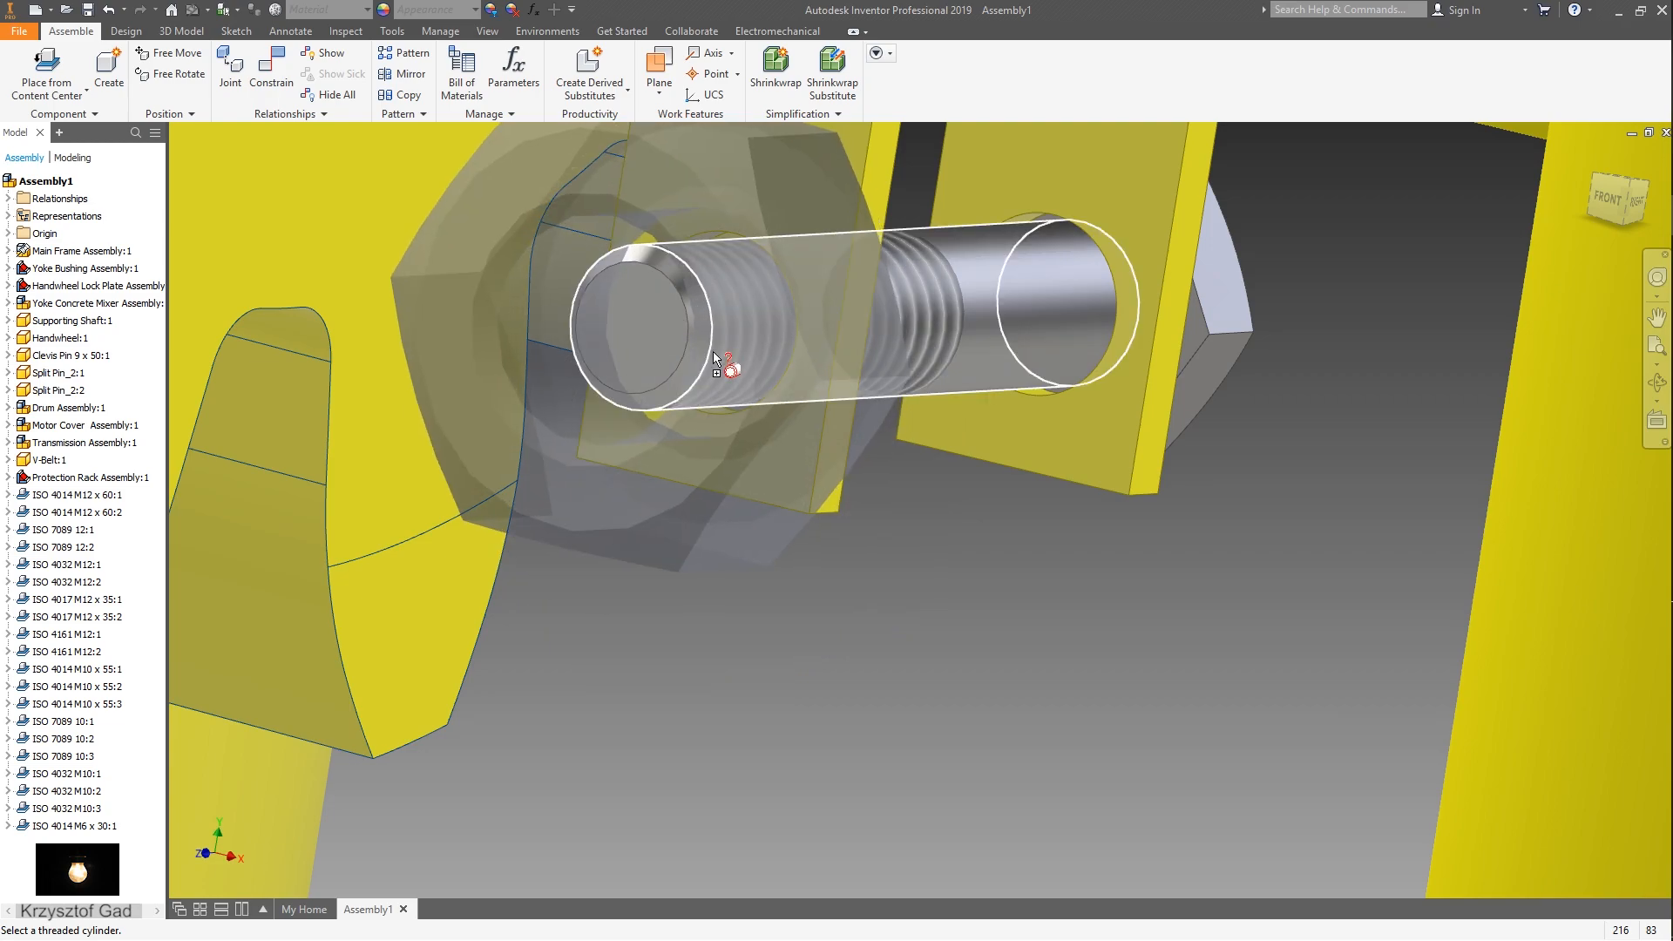
click(714, 353)
click(800, 169)
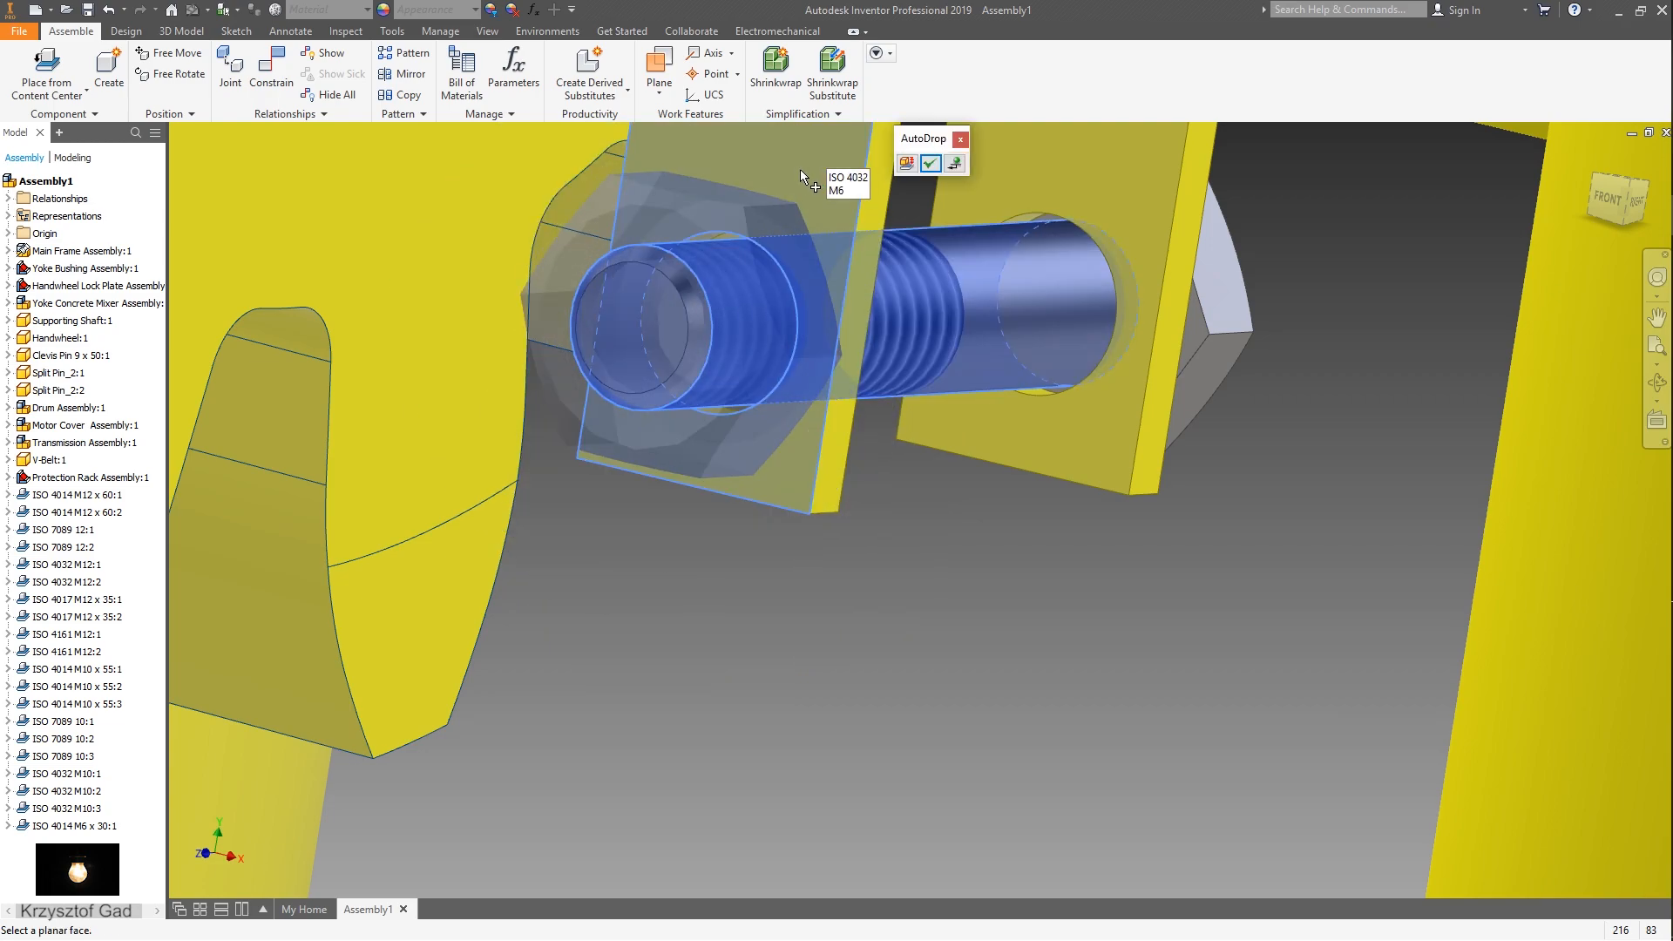
click(928, 165)
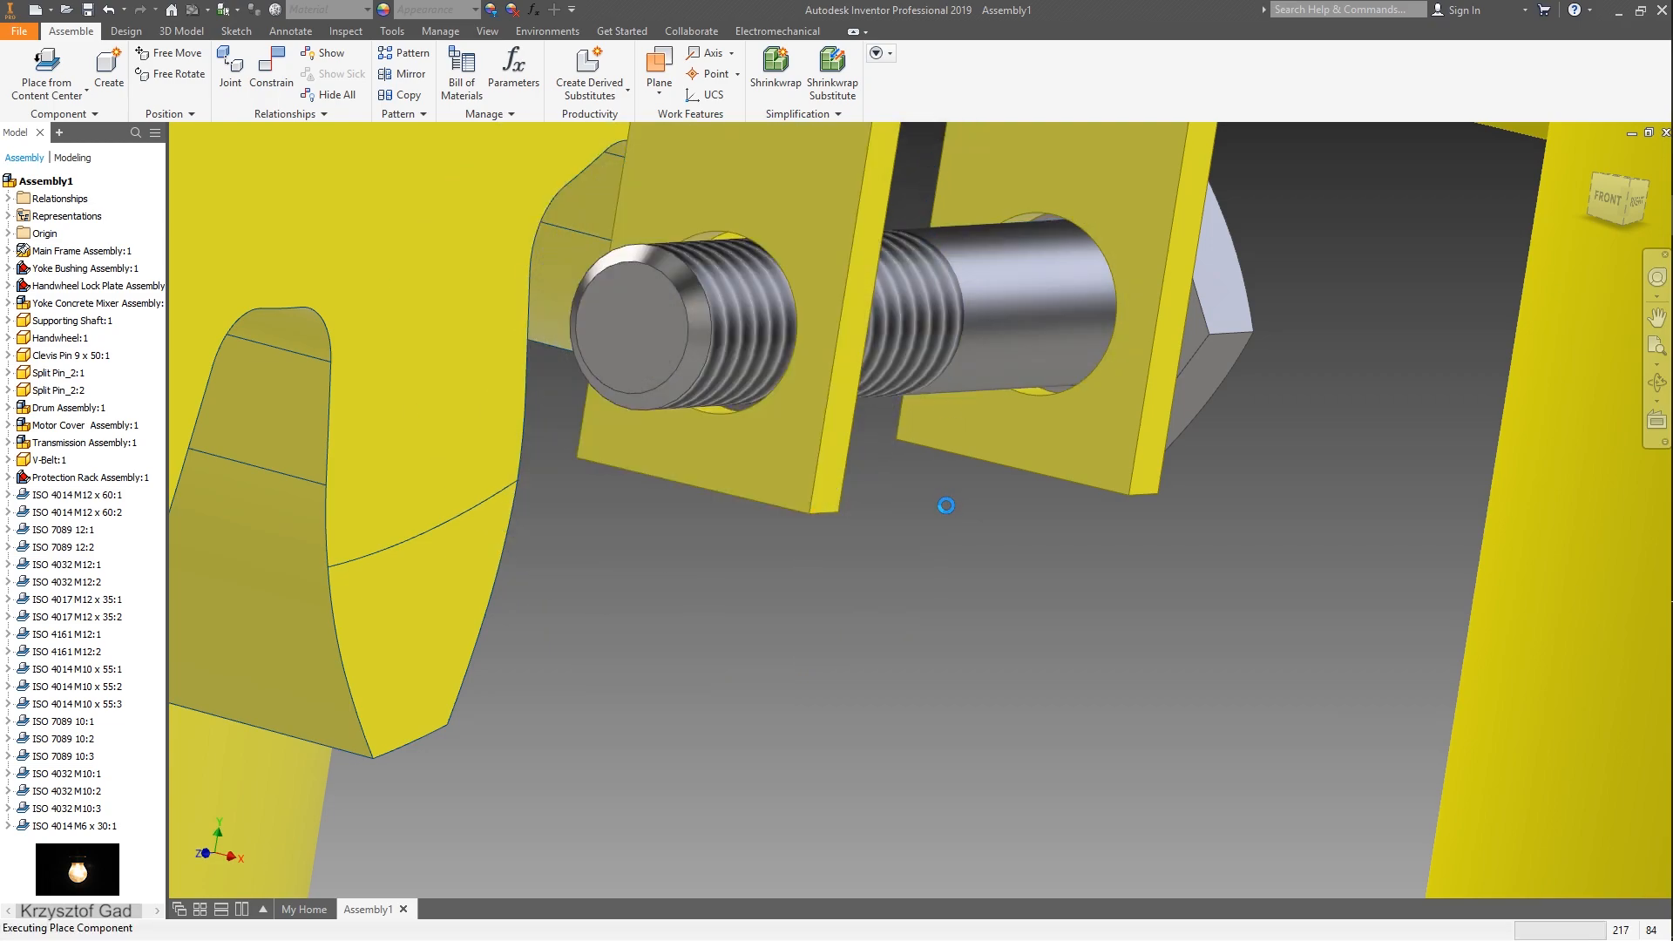
key(Escape)
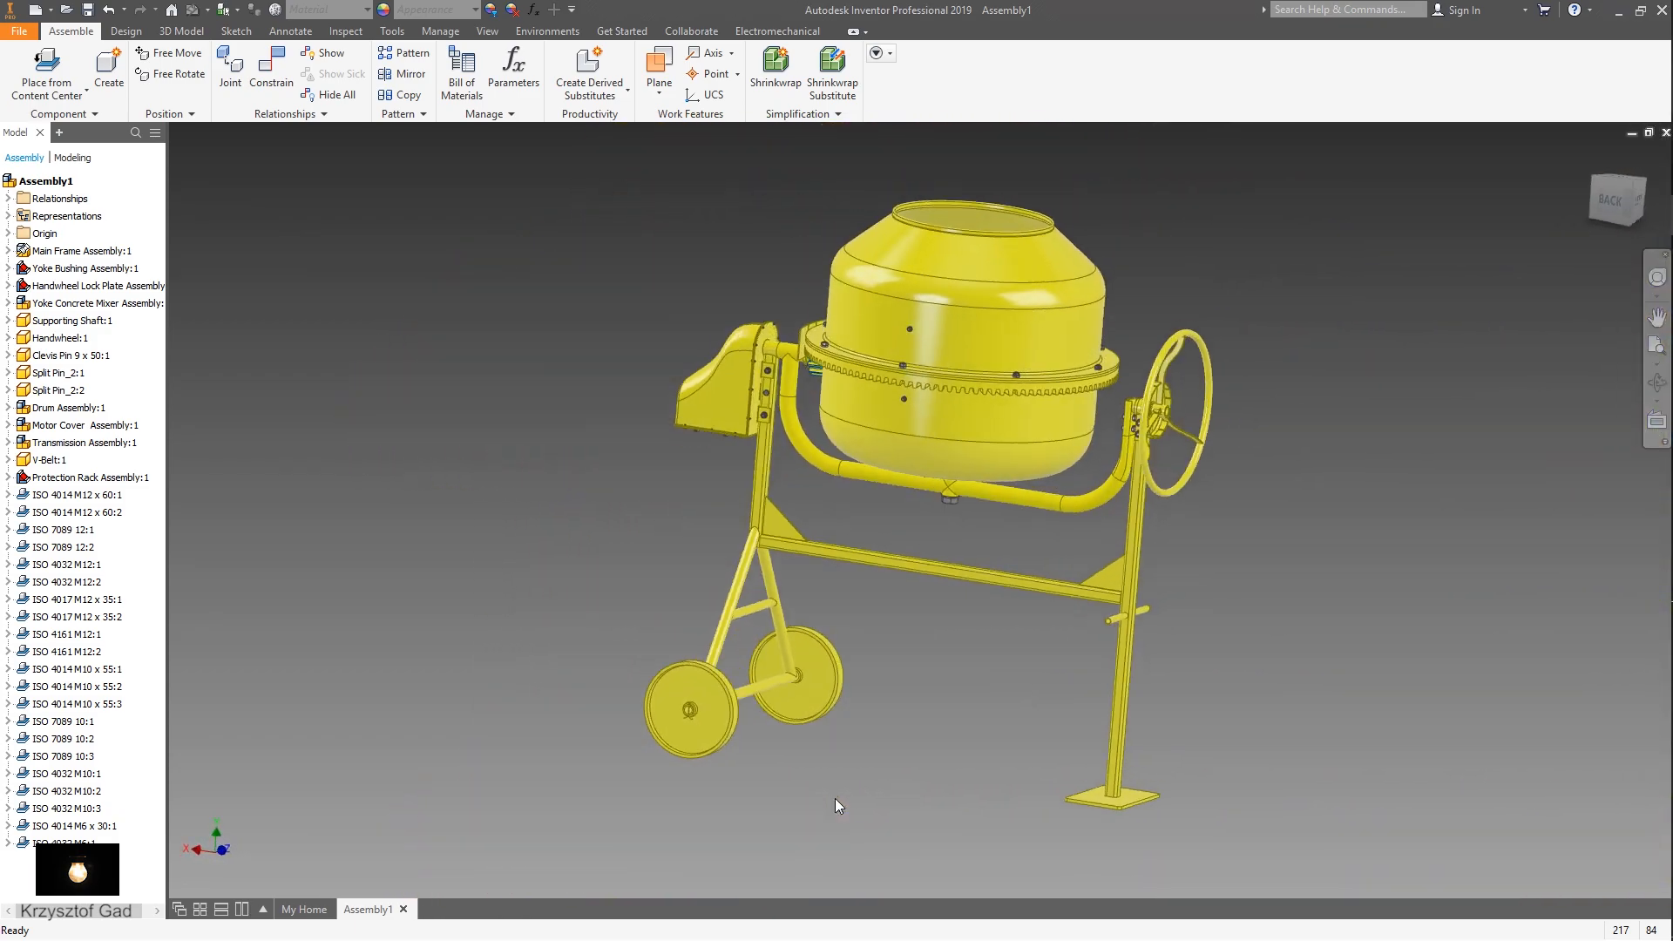
- Turn the handwheel to check the mixer's tilting motion, inspect the complete assembly and clear the selection
click(1101, 278)
drag(1103, 281, 1073, 318)
shift+middle_drag(1074, 318, 1356, 440)
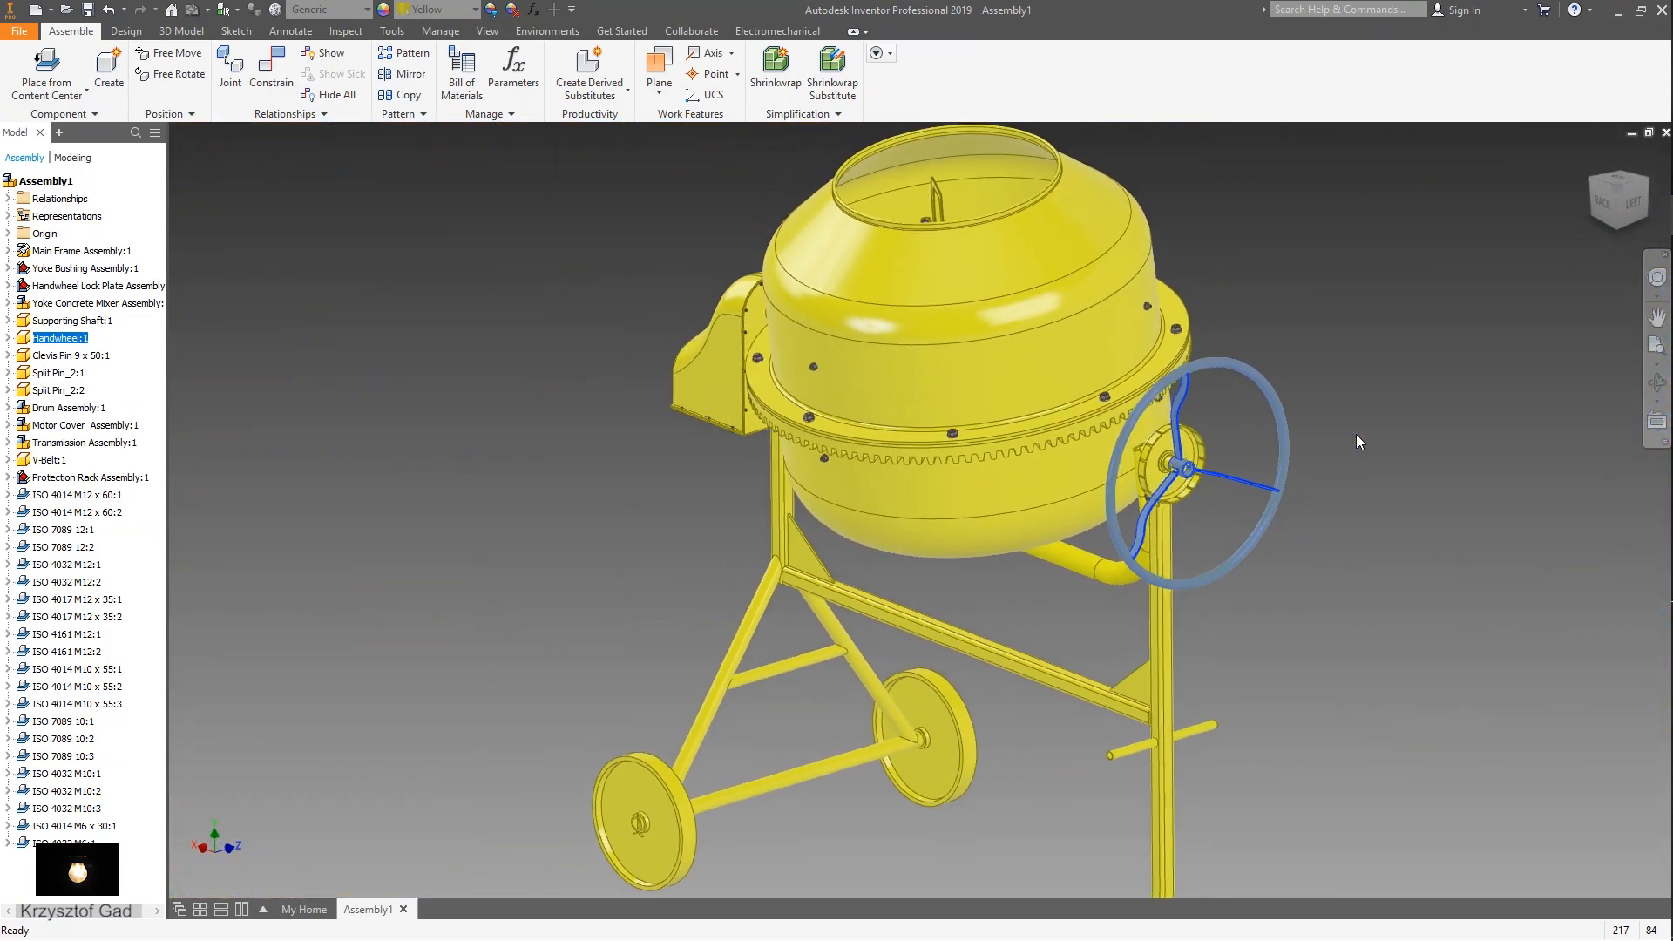
click(1357, 435)
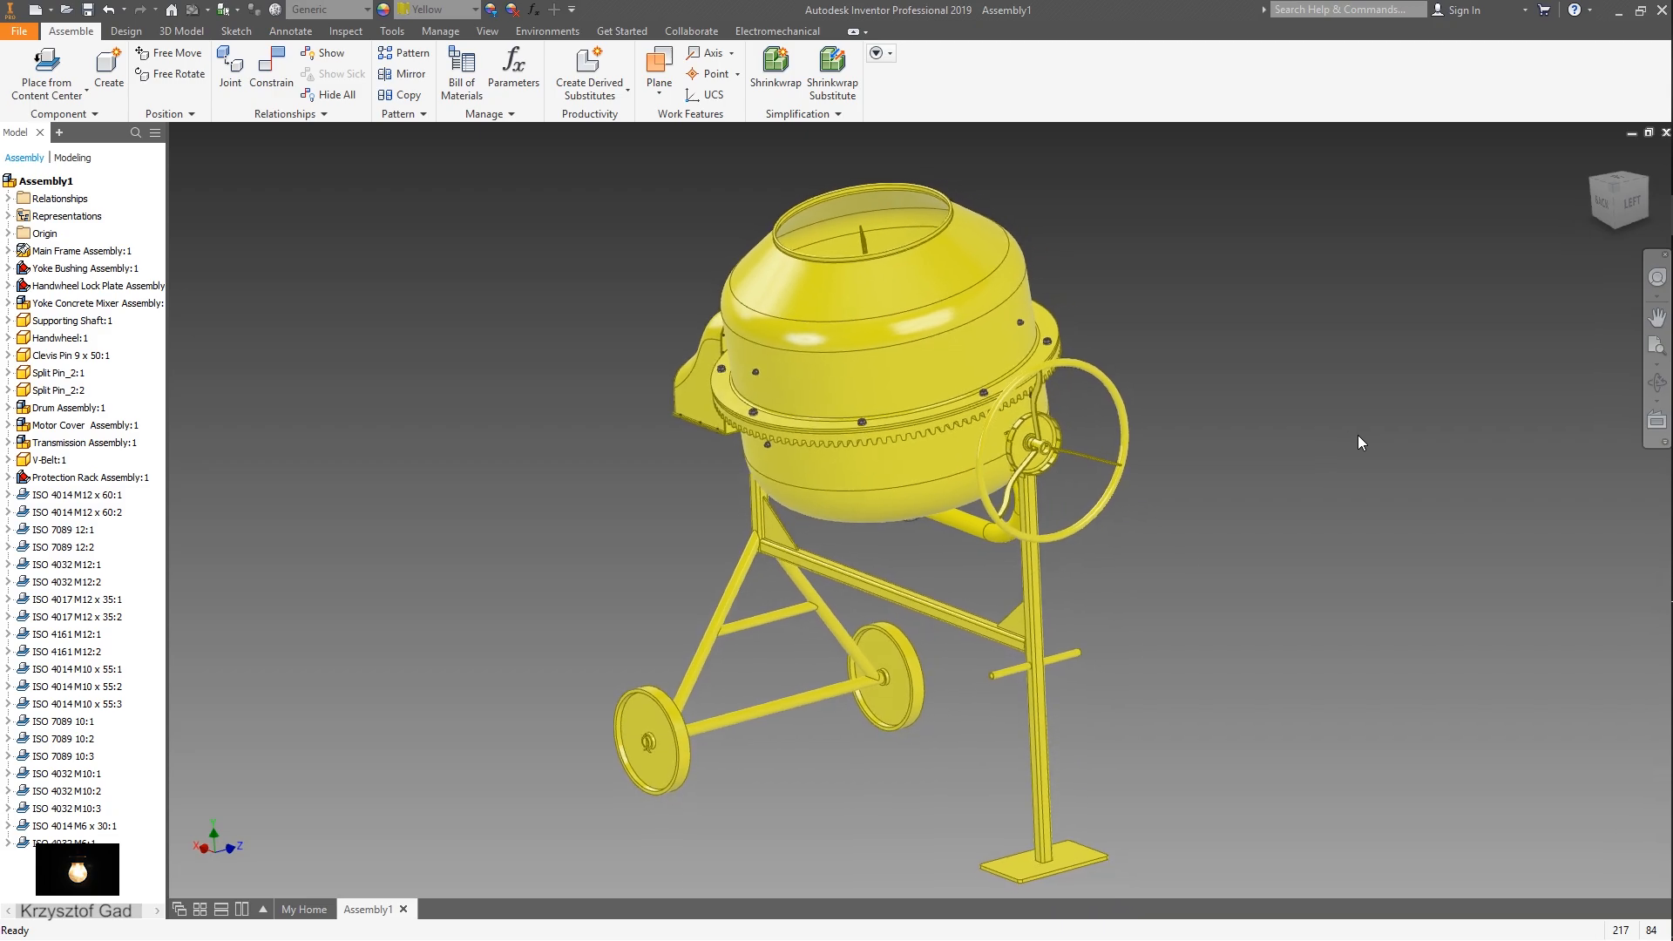